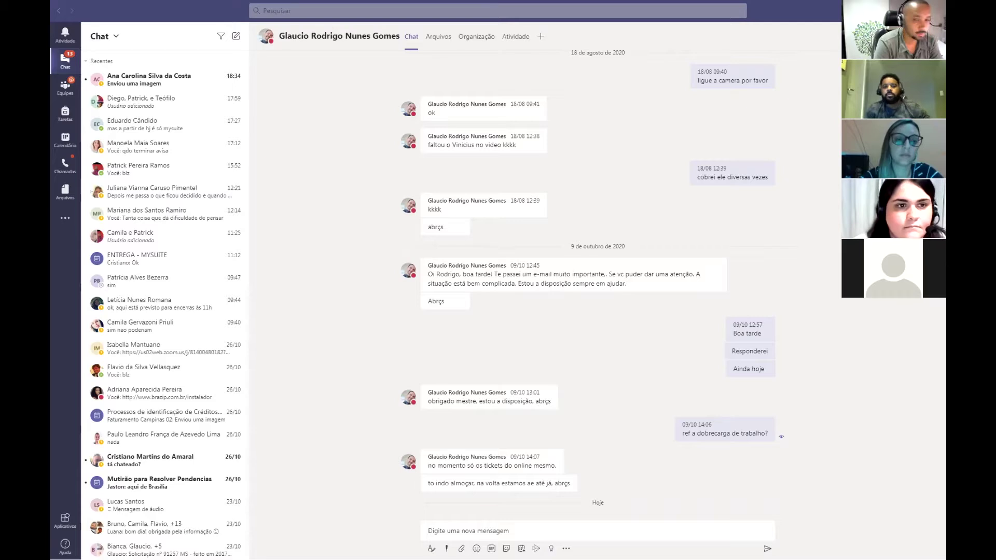
Switch to the income and expense workbook in Excel and examine the purchase dates, installment counts, installment numbers and totals in rows 2 to 9.
{"action": "key", "text": "alt+Tab"}
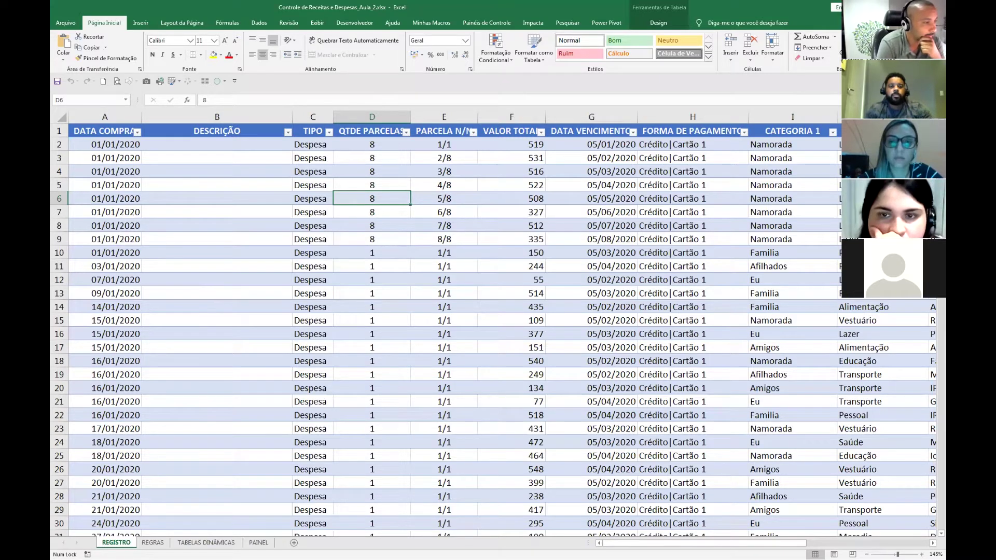
{"action": "left_click", "coordinate": [445, 204]}
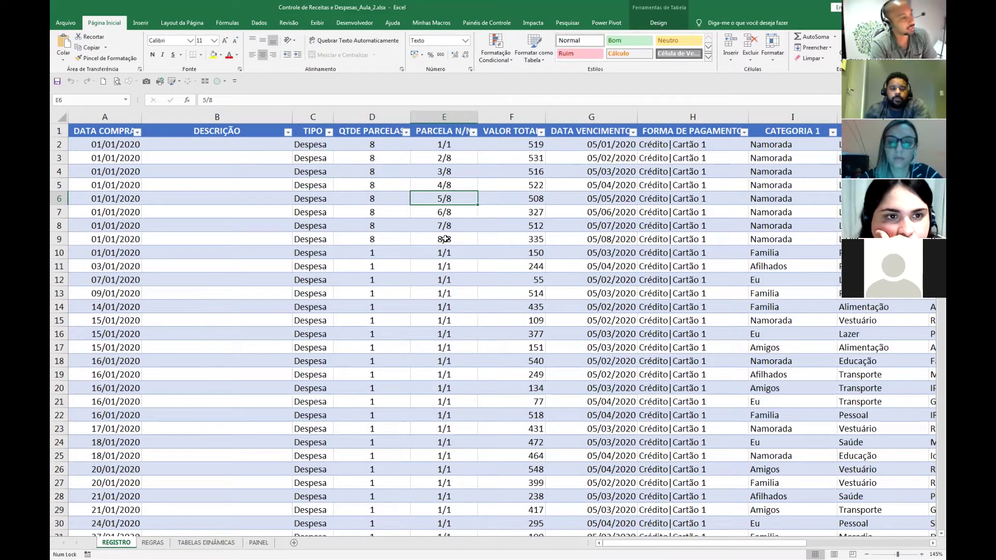
{"action": "left_click", "coordinate": [121, 147]}
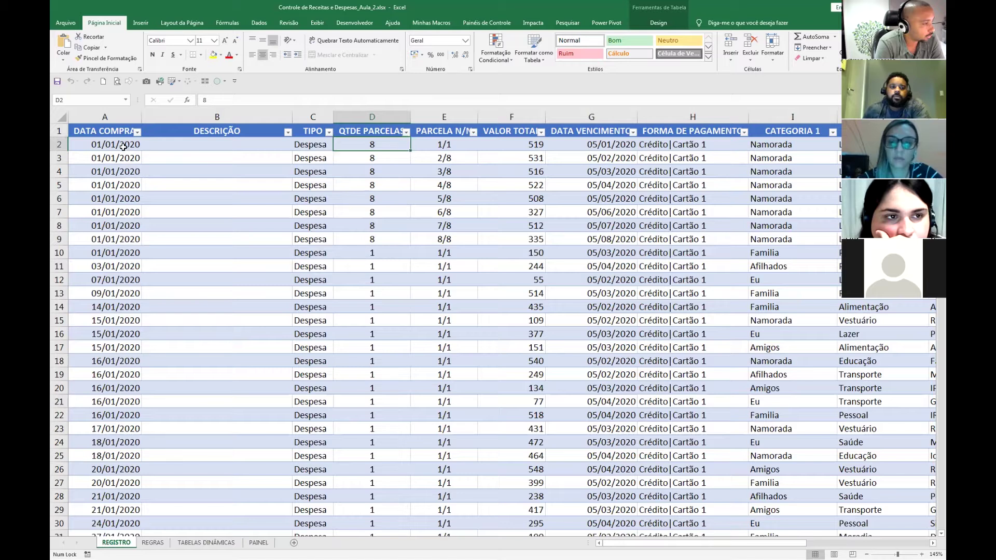
{"action": "left_click_drag", "start_coordinate": [124, 147], "coordinate": [115, 253]}
{"action": "left_click_drag", "start_coordinate": [374, 145], "coordinate": [371, 233]}
{"action": "left_click_drag", "start_coordinate": [444, 147], "coordinate": [439, 227]}
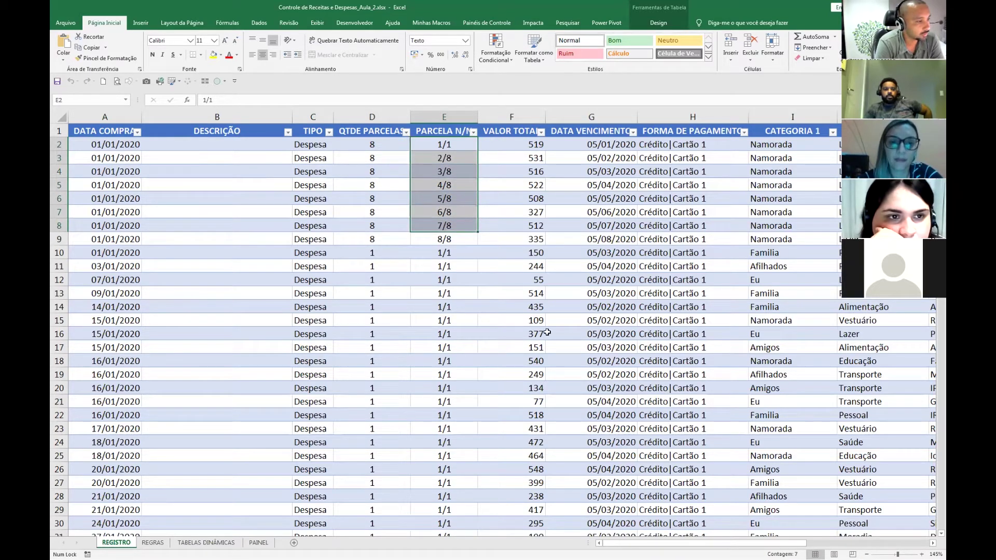
{"action": "left_click", "coordinate": [514, 144]}
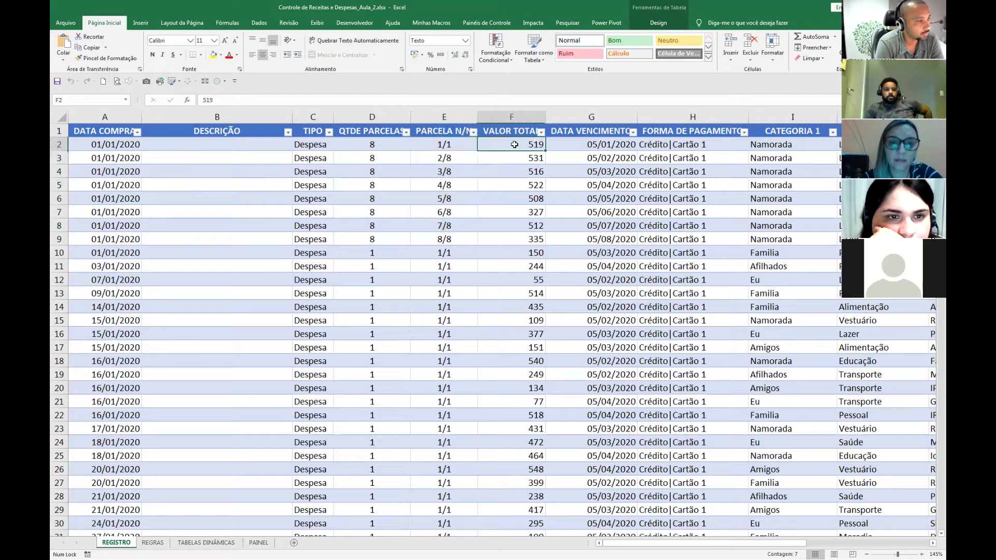
{"action": "left_click", "coordinate": [529, 226]}
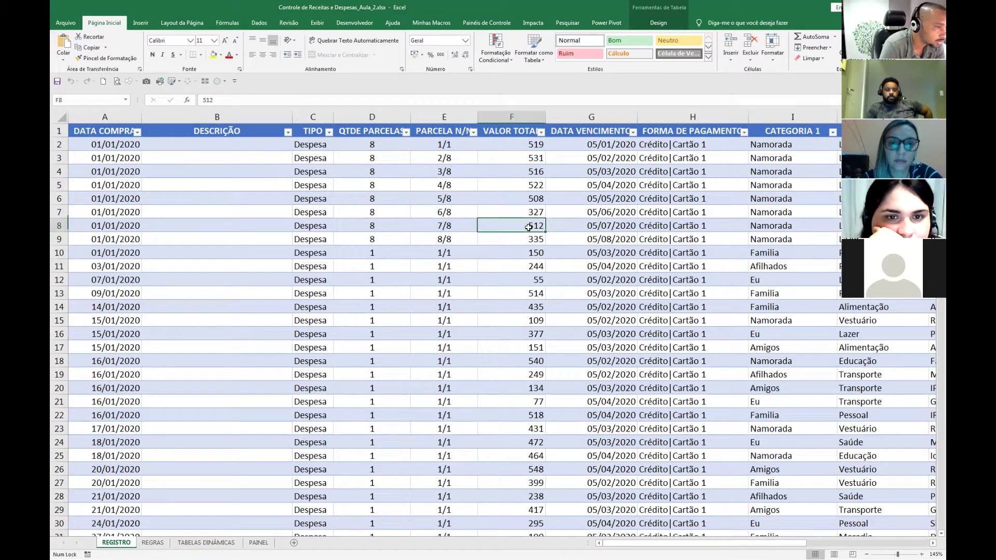
{"action": "left_click_drag", "start_coordinate": [523, 146], "coordinate": [521, 243]}
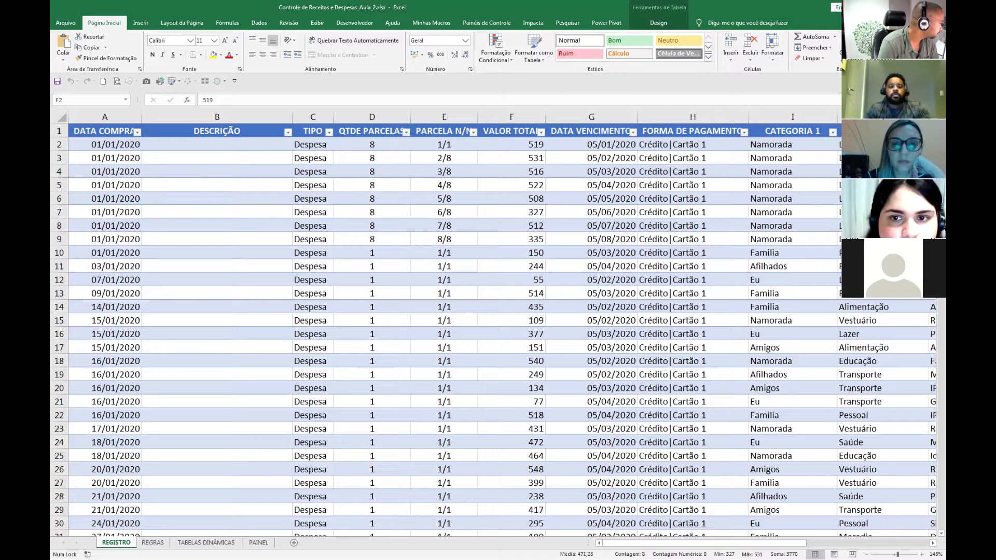
{"action": "left_click", "coordinate": [461, 233]}
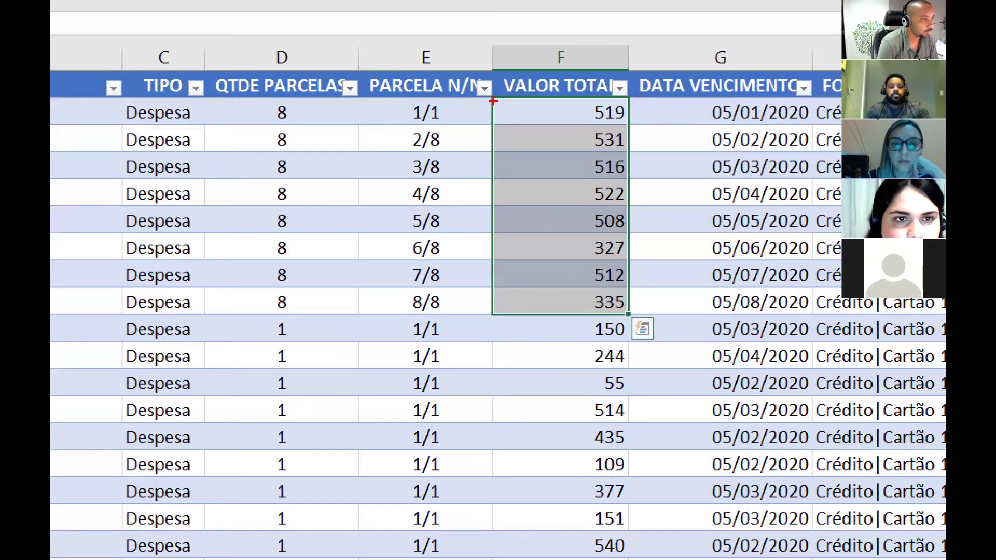
{"action": "left_click_drag", "start_coordinate": [484, 92], "coordinate": [580, 261]}
{"action": "left_click_drag", "start_coordinate": [608, 304], "coordinate": [628, 317]}
{"action": "mouse_move", "coordinate": [418, 304]}
{"action": "left_mouse_down"}
{"action": "mouse_move", "coordinate": [467, 303]}
{"action": "mouse_move", "coordinate": [446, 274]}
{"action": "left_mouse_up"}
{"action": "left_click_drag", "start_coordinate": [470, 251], "coordinate": [402, 251]}
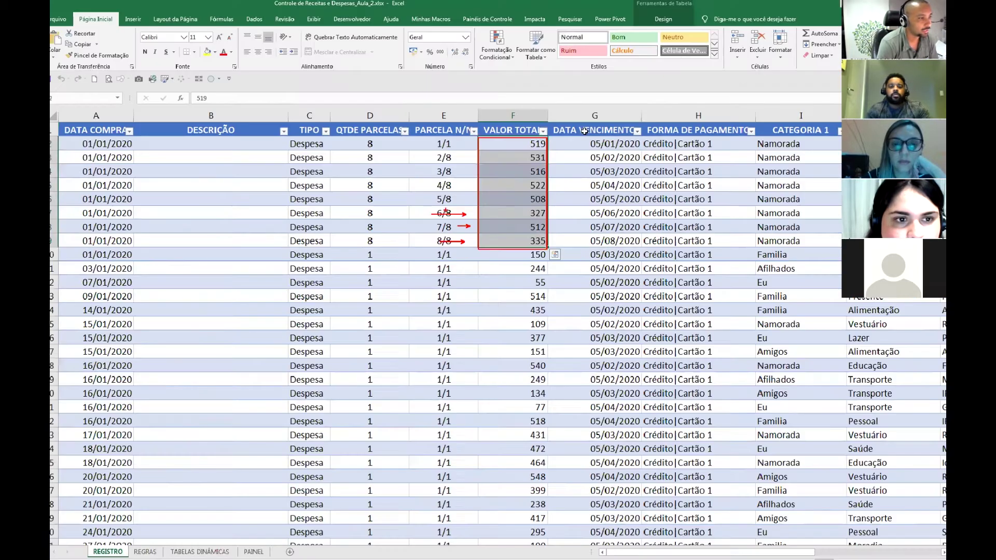
Set VALOR TOTAL to 1000 for all the eight-installment expenses in F2:F9.
{"action": "left_click_drag", "start_coordinate": [538, 144], "coordinate": [531, 246]}
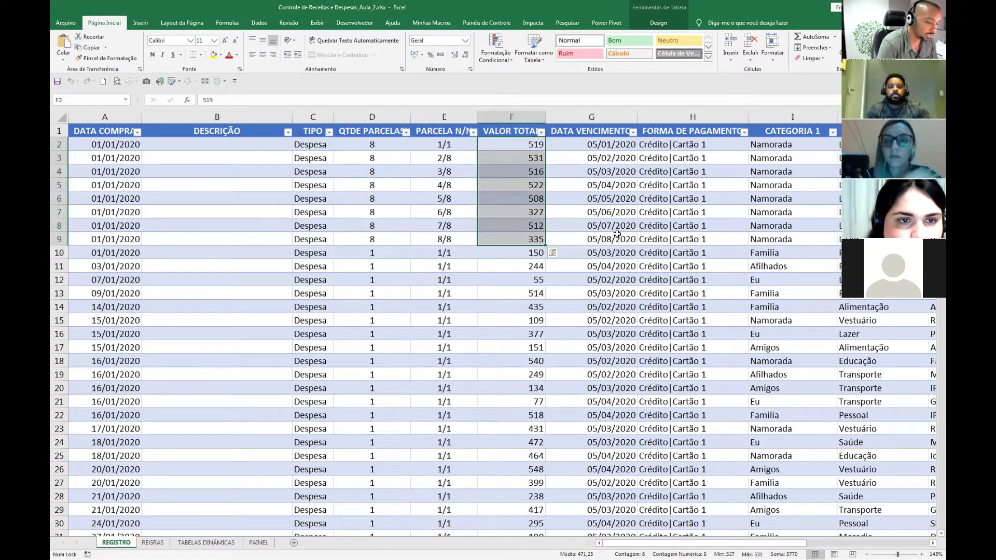
{"action": "type", "text": "100"}
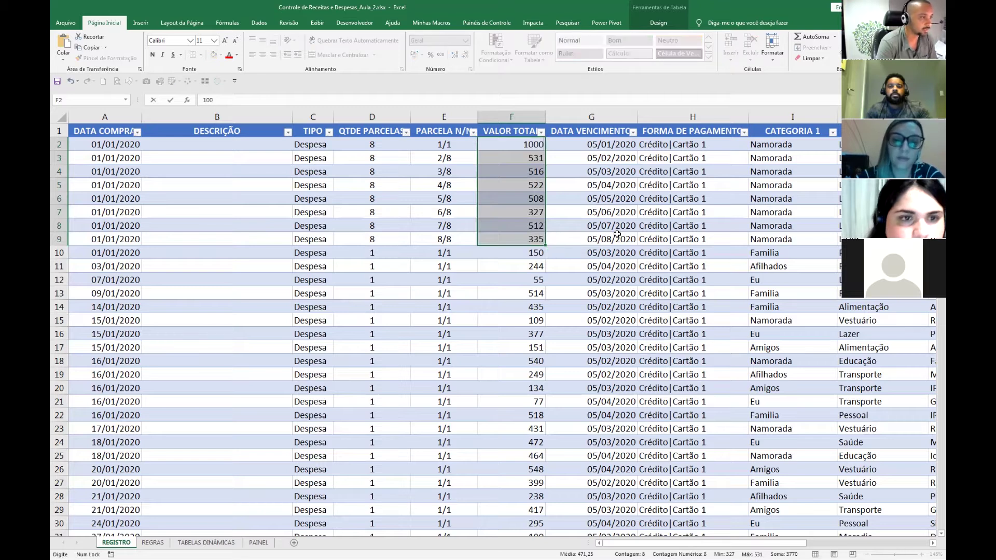
{"action": "type", "text": "0"}
{"action": "key", "text": "ctrl+Return"}
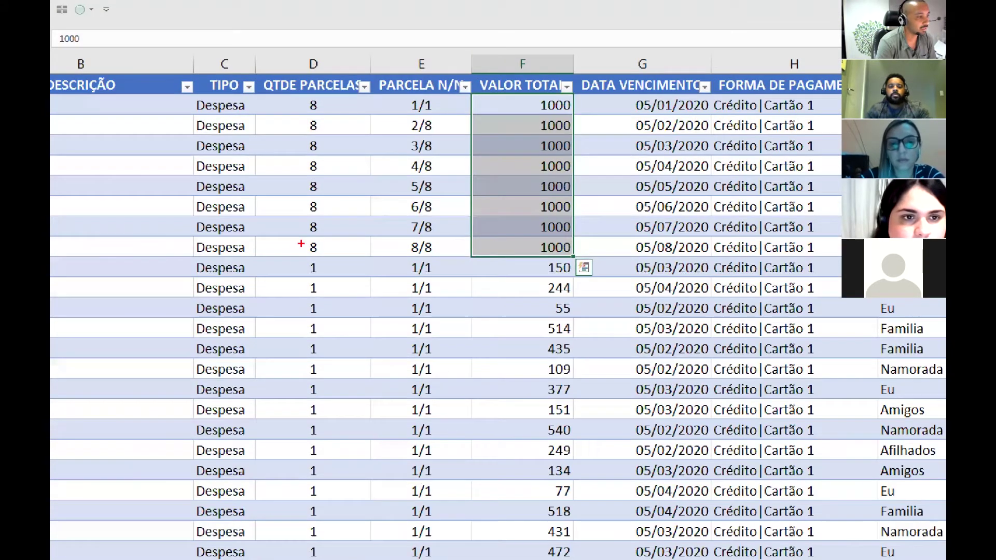
{"action": "left_click_drag", "start_coordinate": [298, 239], "coordinate": [324, 258]}
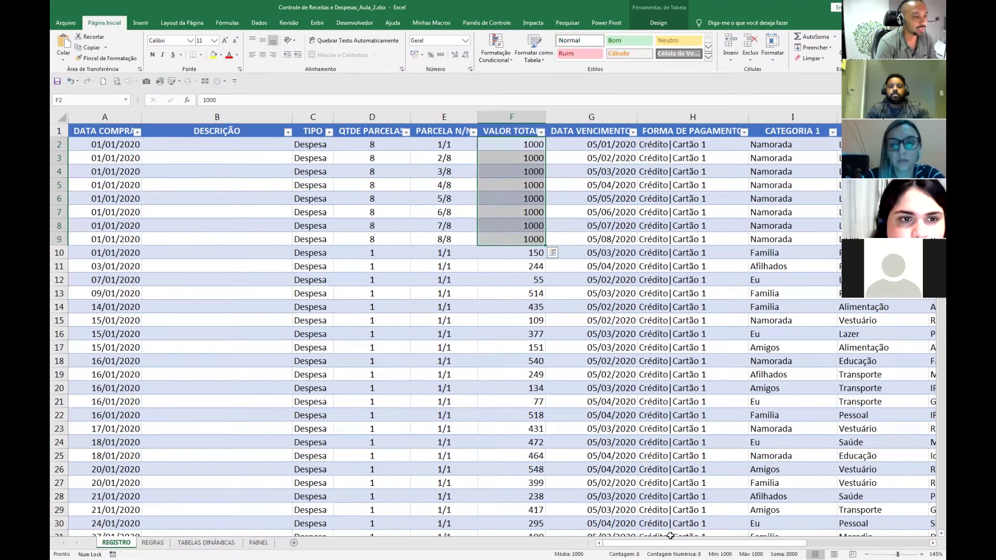
Examine the VALOR MÊS, Ano and Mês values in the table's last three columns.
{"action": "left_click_drag", "start_coordinate": [669, 541], "coordinate": [769, 541]}
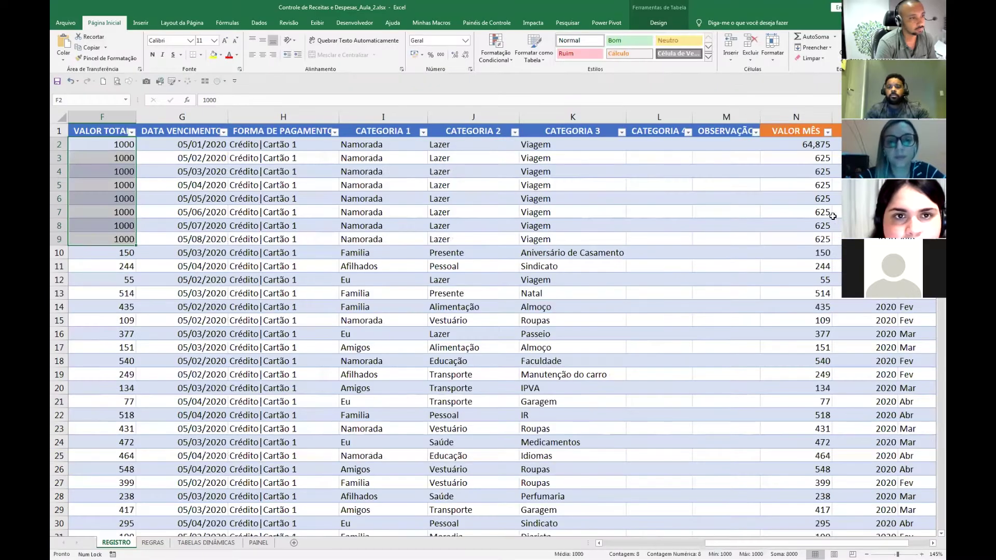
{"action": "left_click", "coordinate": [807, 160]}
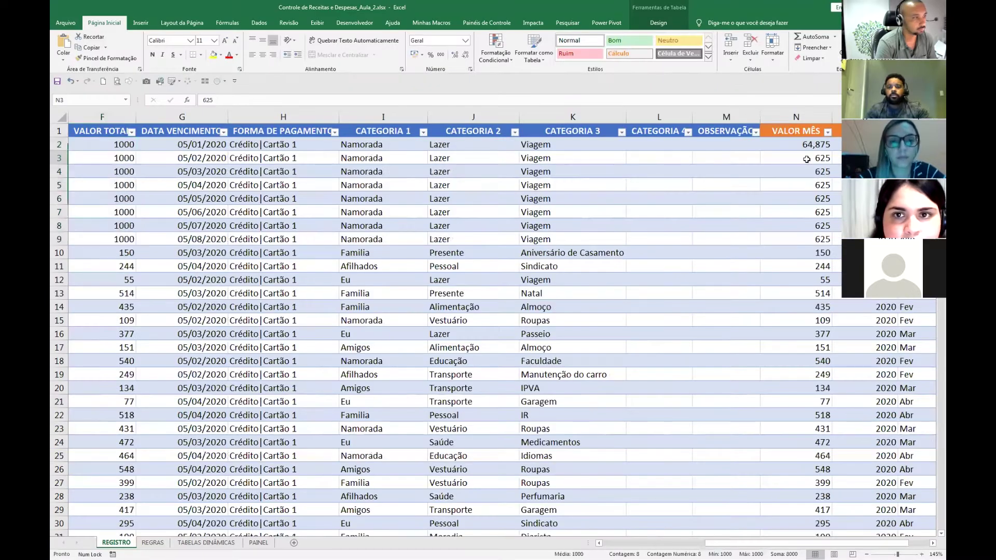
{"action": "left_click", "coordinate": [793, 226]}
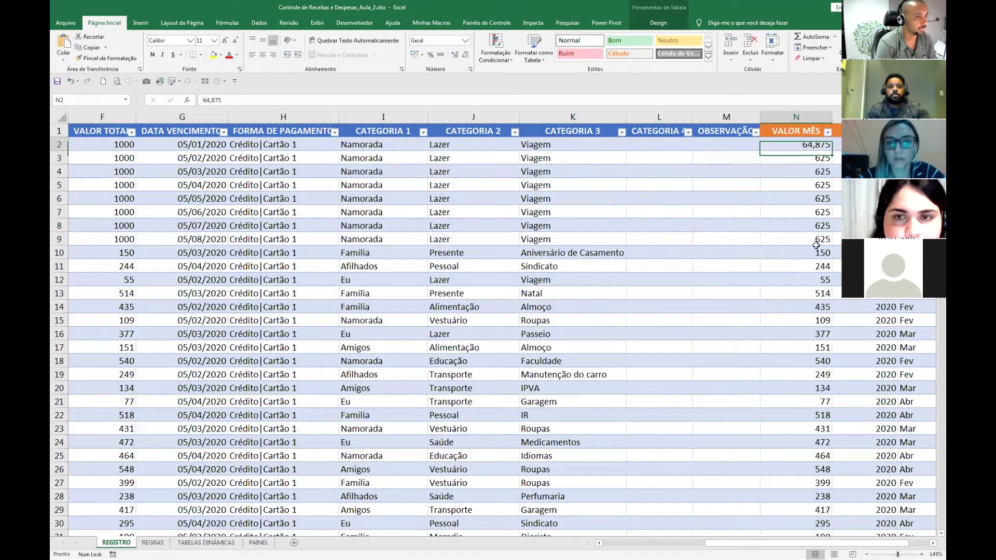
{"action": "left_click", "coordinate": [807, 264]}
{"action": "key", "text": "ctrl+Up"}
{"action": "left_click", "coordinate": [783, 283]}
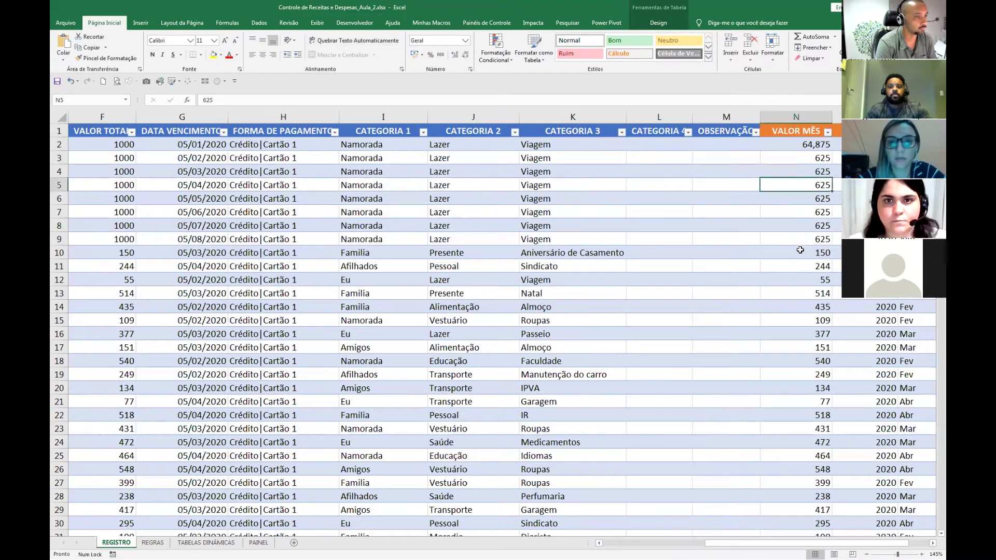
{"action": "left_click_drag", "start_coordinate": [799, 238], "coordinate": [799, 192]}
{"action": "left_click", "coordinate": [799, 198]}
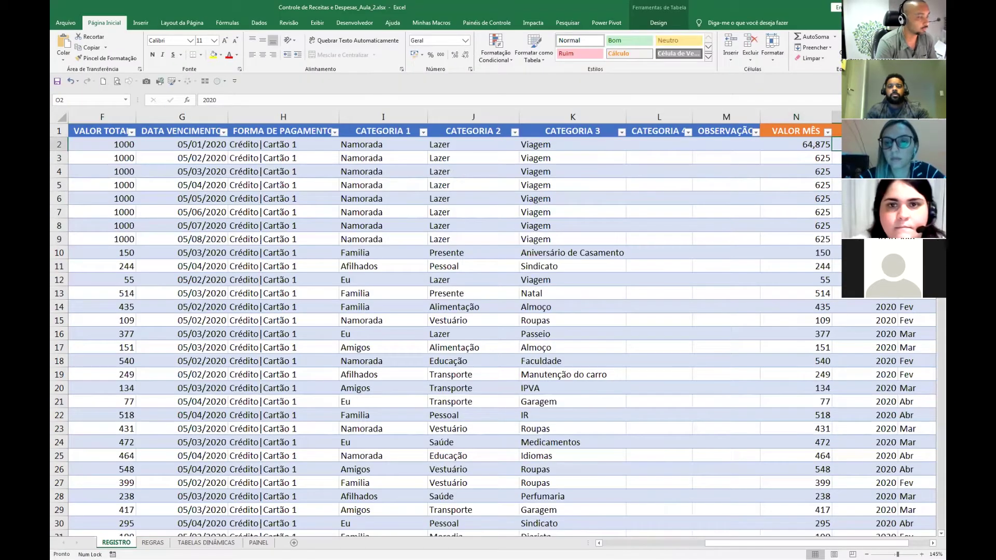
{"action": "left_click", "coordinate": [932, 544]}
{"action": "left_click", "coordinate": [664, 211]}
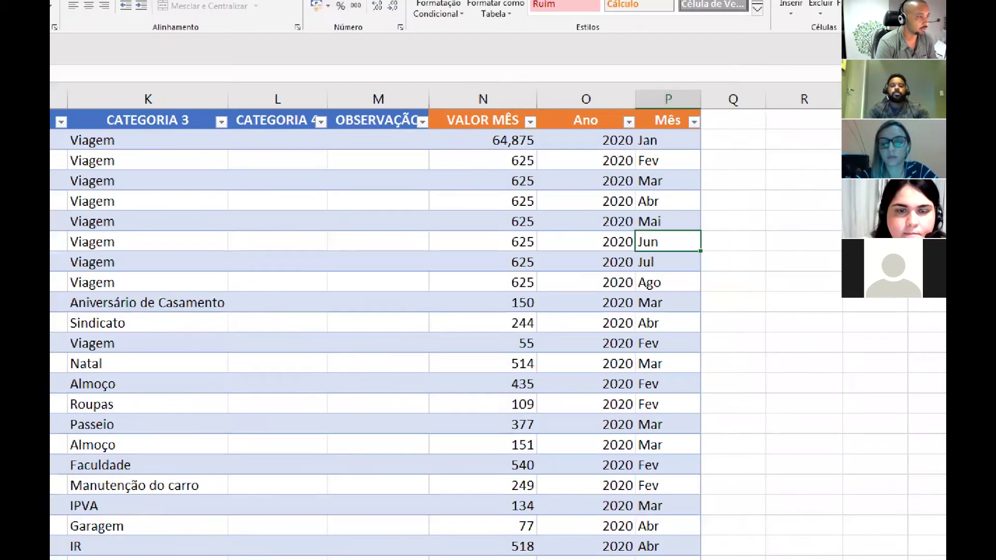
{"action": "left_click_drag", "start_coordinate": [427, 100], "coordinate": [702, 131]}
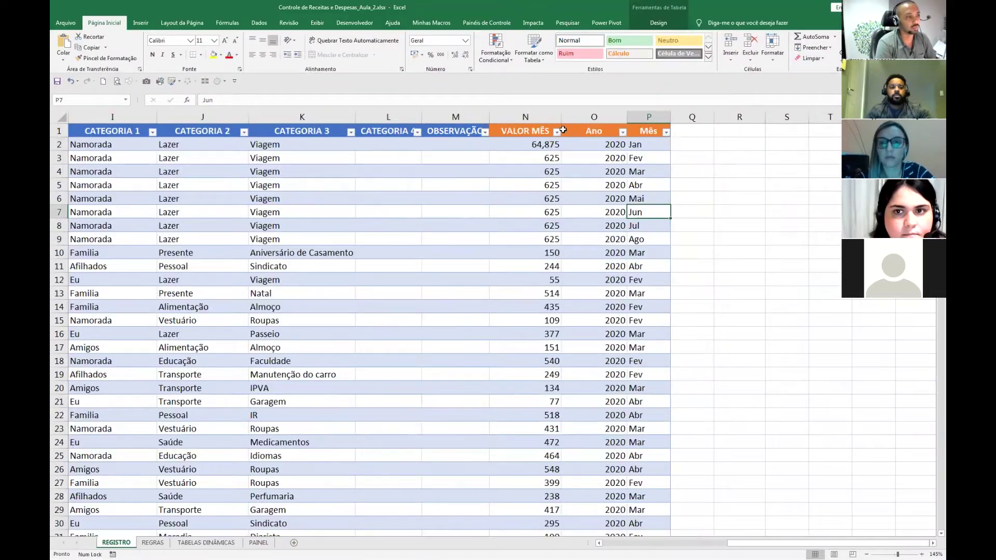
Clear all VALOR MÊS, Ano and Mês values from row 2 through the table's last row, keeping the headers.
{"action": "left_click", "coordinate": [542, 148]}
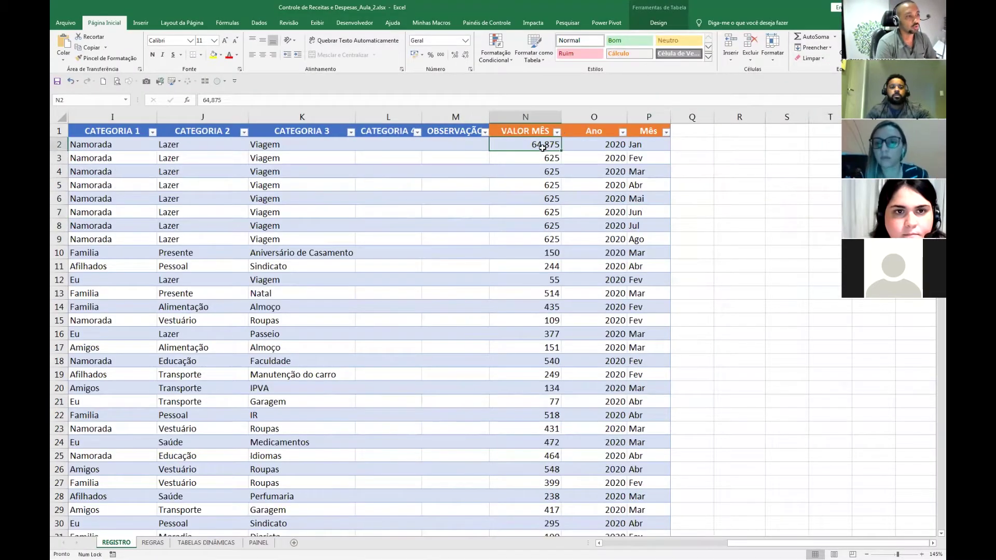
{"action": "key", "text": "shift+Right"}
{"action": "key", "text": "ctrl+shift+Right"}
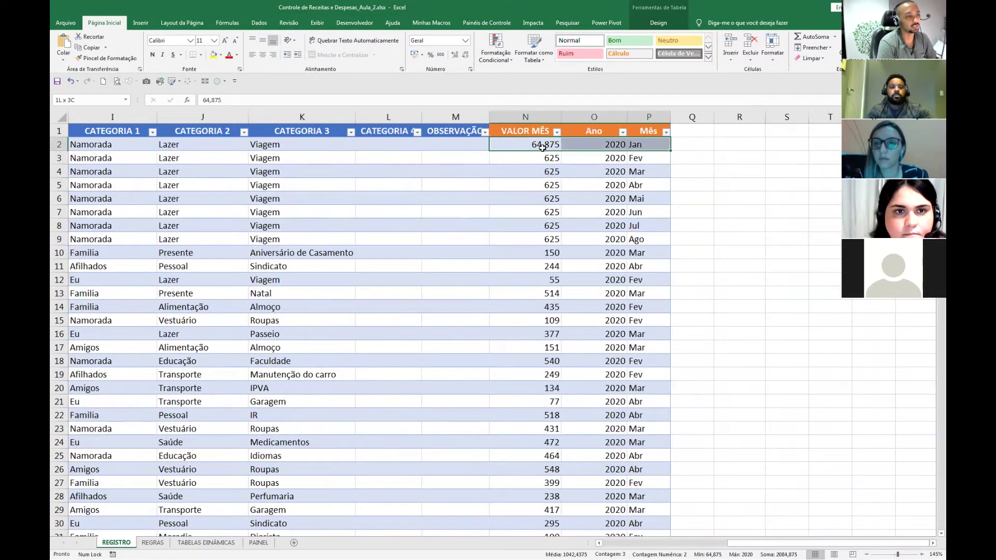
{"action": "key", "text": "ctrl+shift+Down"}
{"action": "key", "text": "ctrl+shift+Up"}
{"action": "scroll", "coordinate": [542, 149], "scroll_direction": "up", "scroll_amount": 1}
{"action": "left_click", "coordinate": [542, 147]}
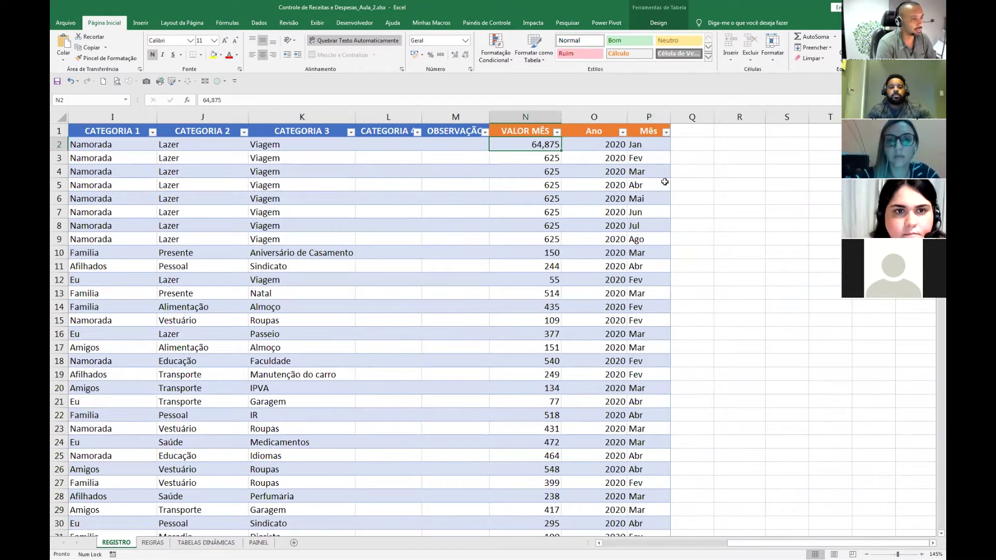
{"action": "key", "text": "shift+Right"}
{"action": "key", "text": "shift+Right"}
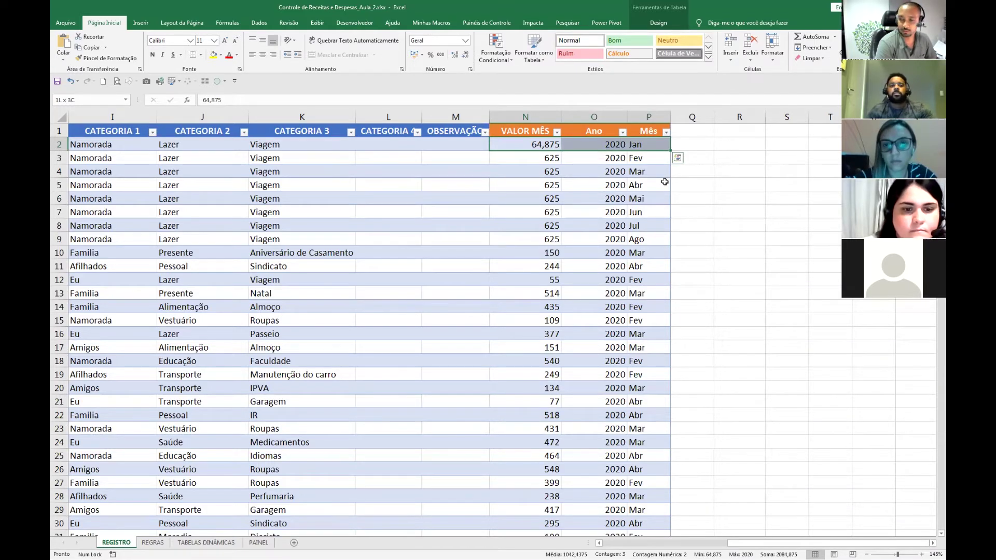
{"action": "key", "text": "ctrl+shift+Down"}
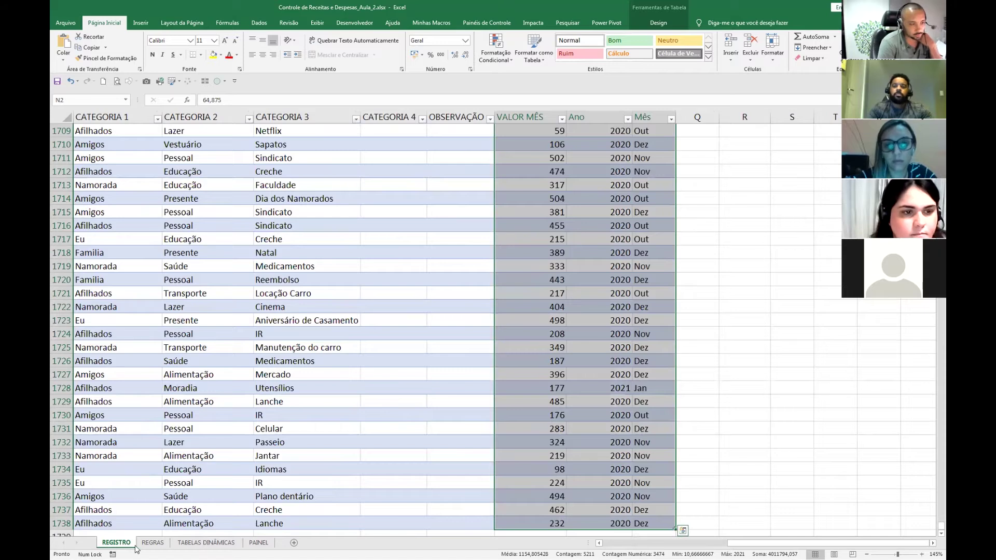
{"action": "key", "text": "Delete"}
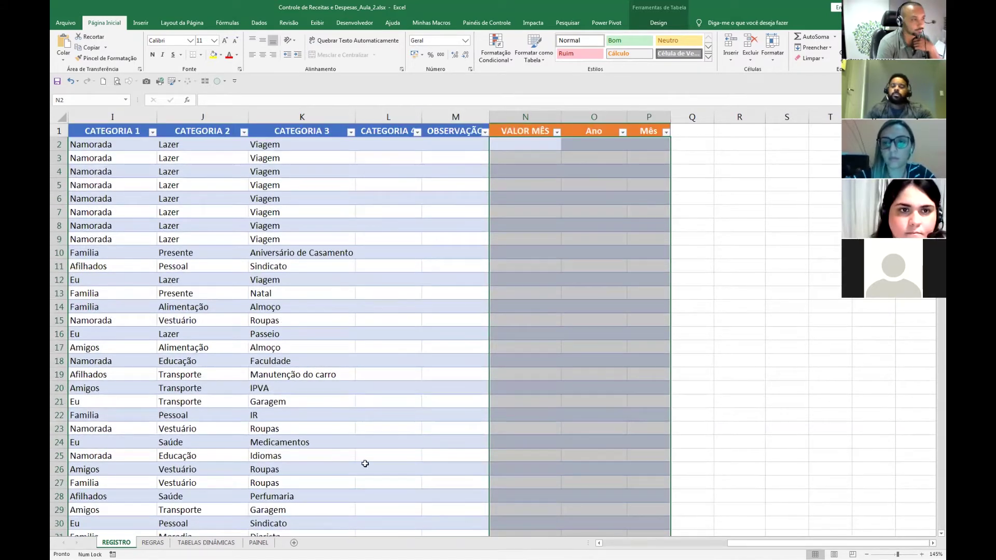
Start a formula in the first VALOR MÊS cell, N2, that references the same row's VALOR TOTAL.
{"action": "left_click", "coordinate": [515, 148]}
{"action": "left_click", "coordinate": [515, 147]}
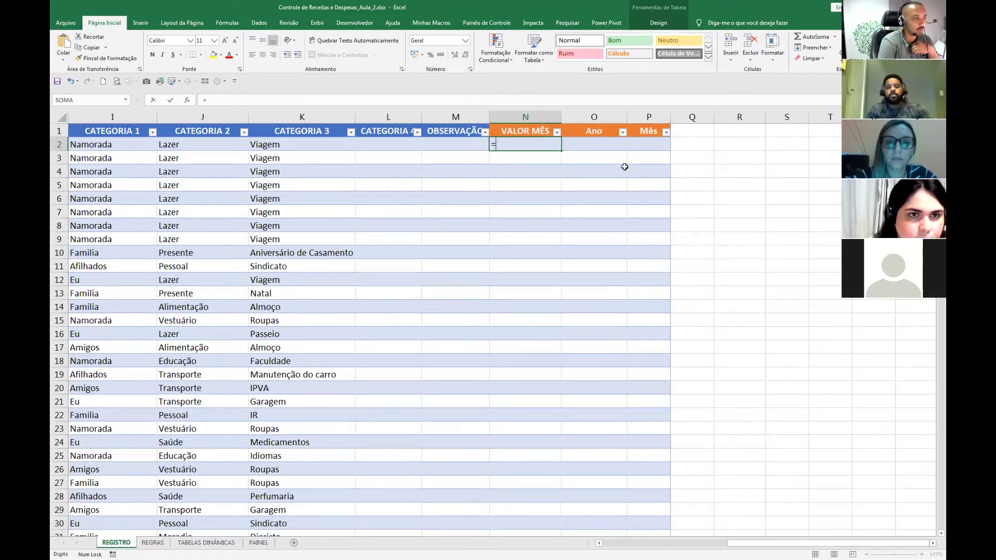
{"action": "type", "text": "="}
{"action": "key", "text": "Left"}
{"action": "key", "text": "Left"}
{"action": "key", "text": "Left"}
{"action": "key", "text": "Left"}
{"action": "key", "text": "Left"}
{"action": "key", "text": "Left"}
{"action": "key", "text": "Left"}
{"action": "key", "text": "Left"}
{"action": "key", "text": "Left"}
{"action": "key", "text": "Left"}
{"action": "key", "text": "Left"}
{"action": "key", "text": "Left"}
{"action": "key", "text": "Left"}
{"action": "key", "text": "Right"}
{"action": "key", "text": "Right"}
{"action": "key", "text": "Right"}
{"action": "key", "text": "Right"}
{"action": "key", "text": "Right"}
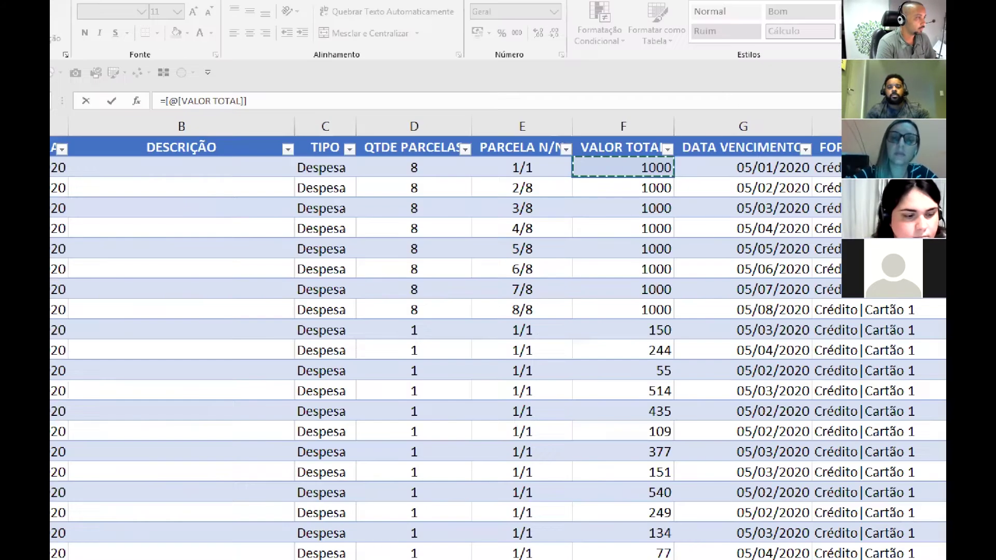
{"action": "left_click_drag", "start_coordinate": [157, 90], "coordinate": [253, 111]}
{"action": "left_click_drag", "start_coordinate": [171, 110], "coordinate": [184, 119]}
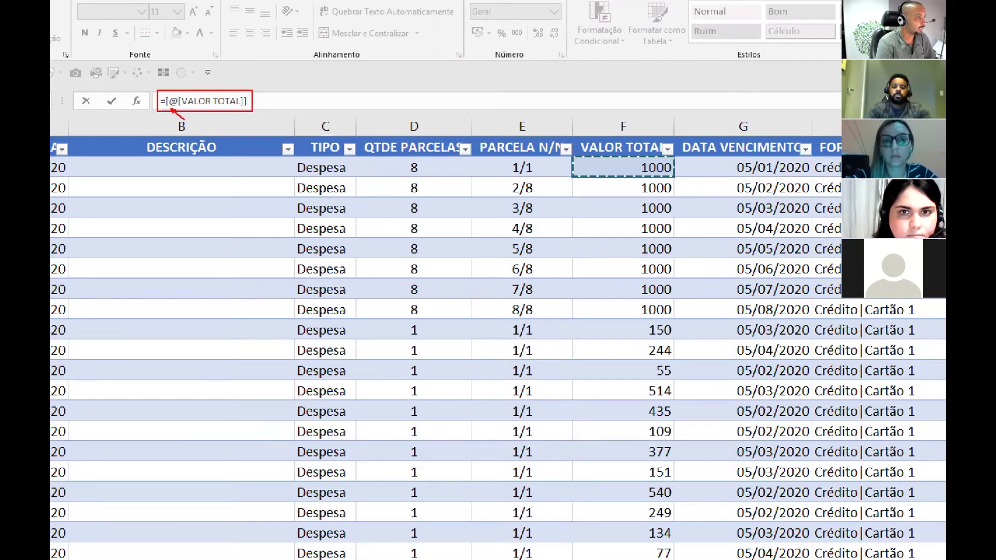
{"action": "mouse_move", "coordinate": [68, 157]}
{"action": "left_mouse_down"}
{"action": "mouse_move", "coordinate": [301, 183]}
{"action": "mouse_move", "coordinate": [676, 176]}
{"action": "mouse_move", "coordinate": [571, 177]}
{"action": "left_mouse_up"}
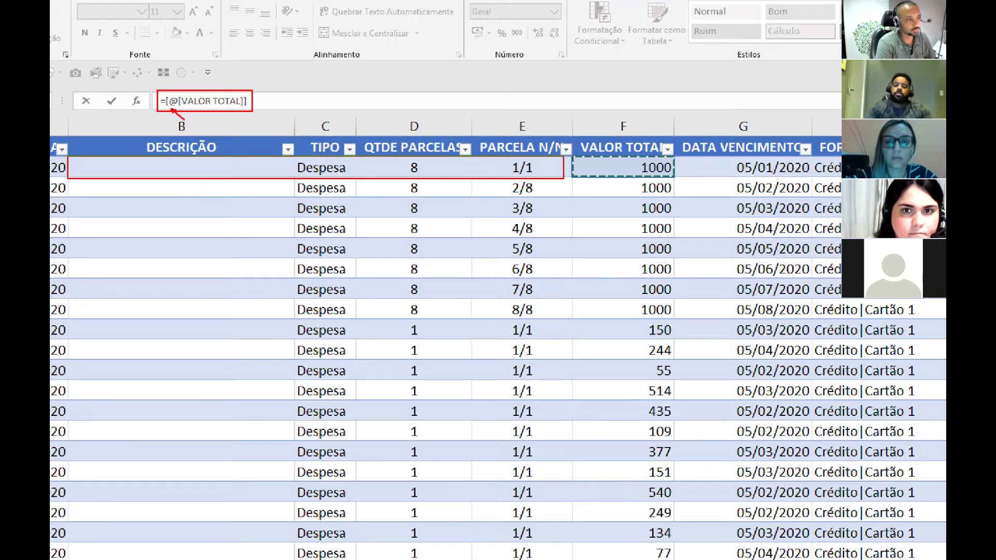
{"action": "left_click_drag", "start_coordinate": [608, 133], "coordinate": [584, 64]}
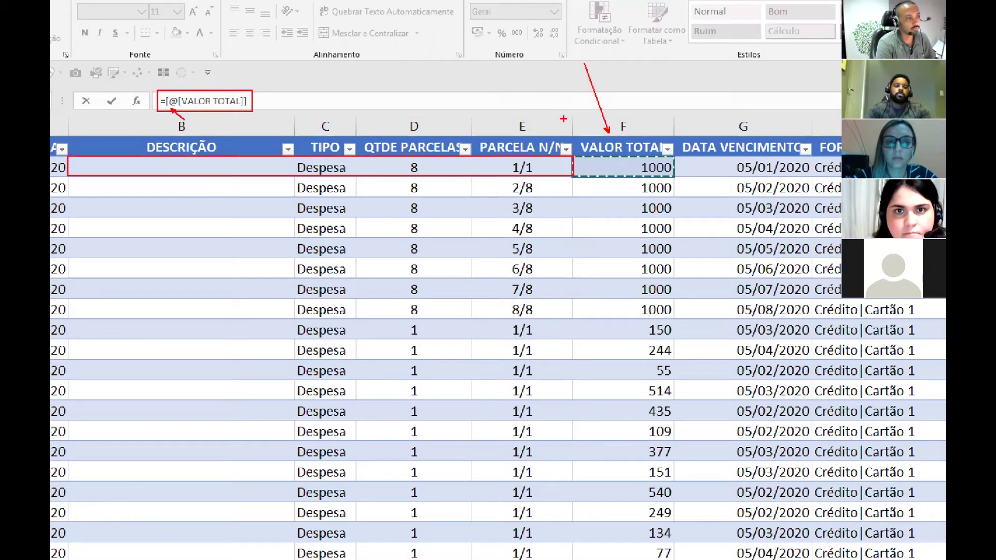
{"action": "left_click_drag", "start_coordinate": [574, 131], "coordinate": [680, 162]}
{"action": "key", "text": "Escape"}
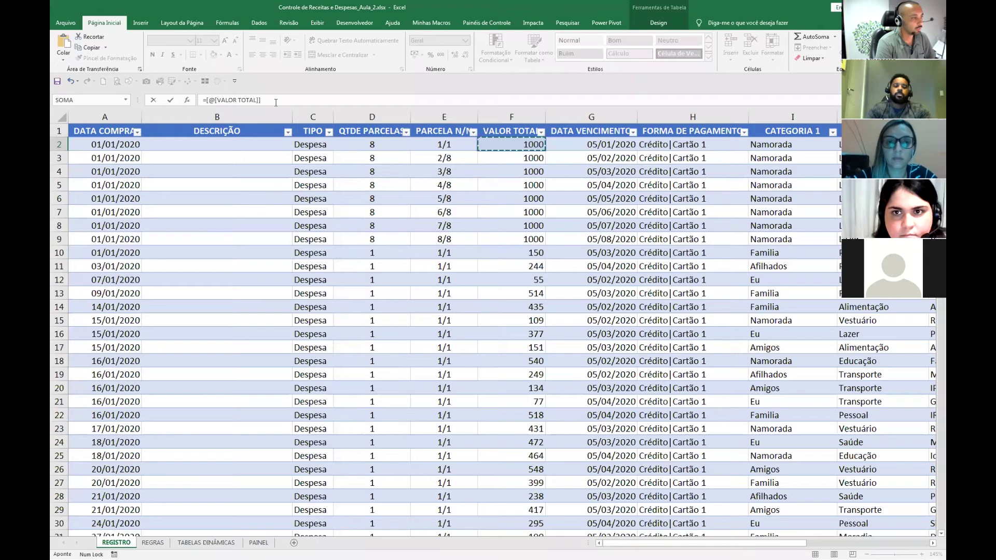
Complete the VALOR MÊS formula in N2 by dividing VALOR TOTAL by the same row's QTDE PARCELAS, and enter it for the column.
{"action": "type", "text": "/"}
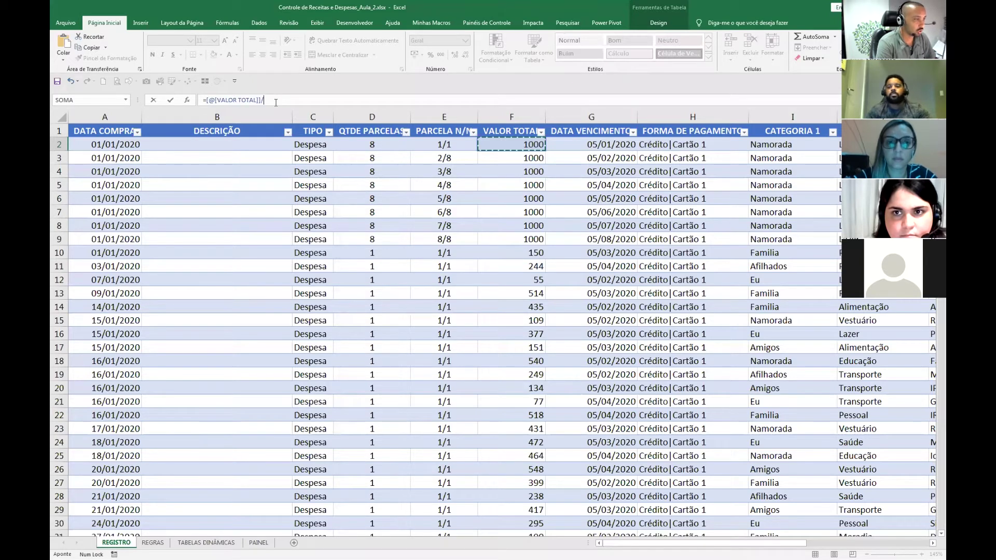
{"action": "left_click", "coordinate": [359, 143]}
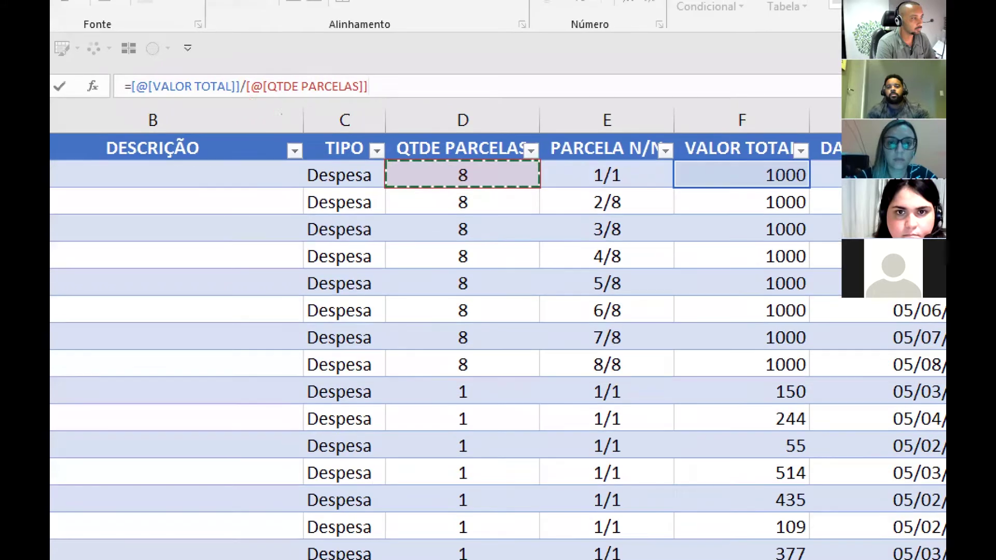
{"action": "left_click_drag", "start_coordinate": [139, 115], "coordinate": [387, 102]}
{"action": "left_click_drag", "start_coordinate": [213, 71], "coordinate": [223, 39]}
{"action": "key", "text": "Escape"}
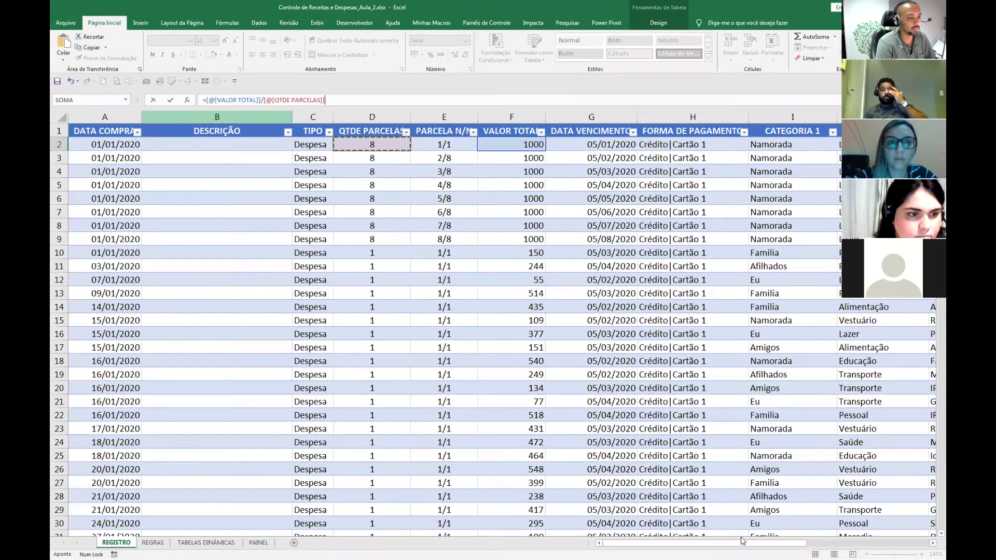
{"action": "left_click_drag", "start_coordinate": [737, 543], "coordinate": [855, 542]}
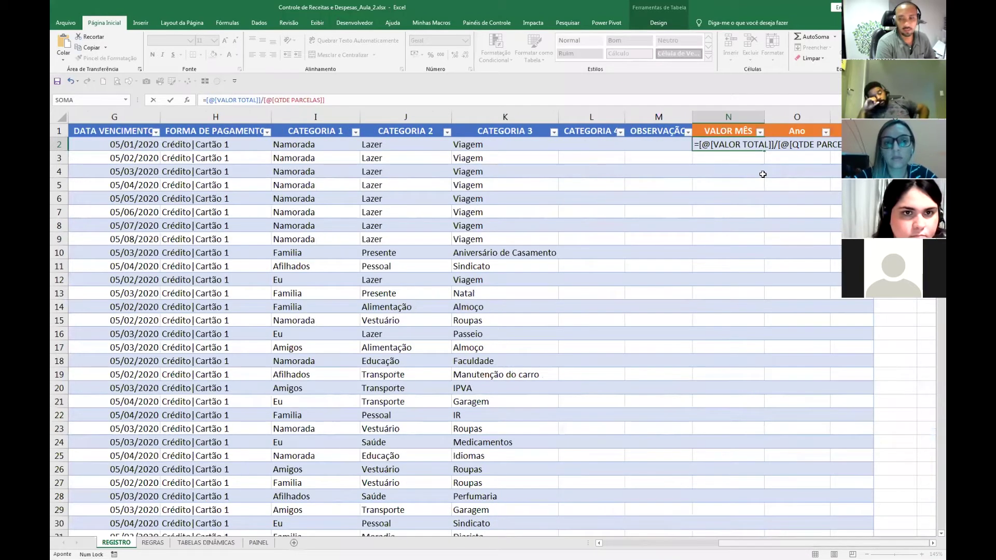
{"action": "key", "text": "Return"}
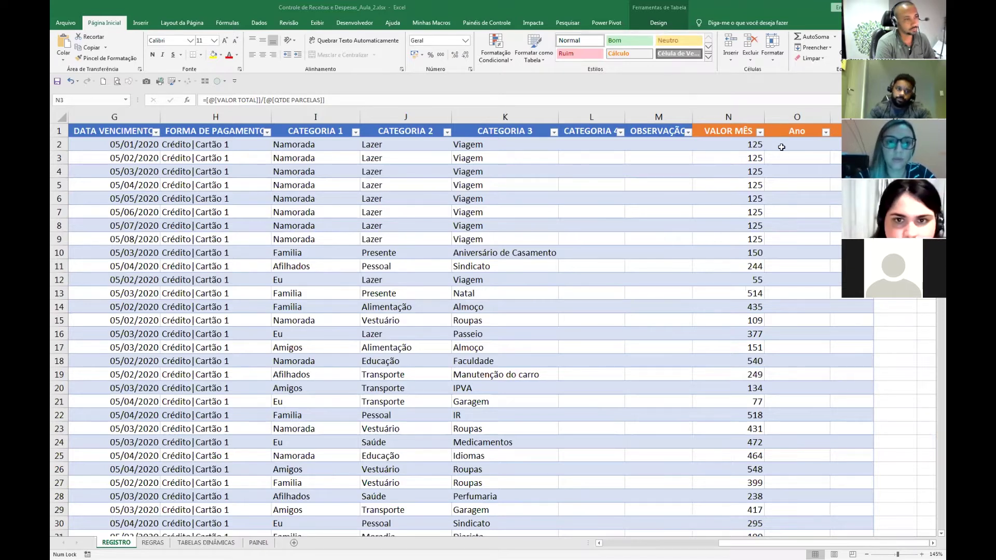
{"action": "left_click", "coordinate": [720, 163]}
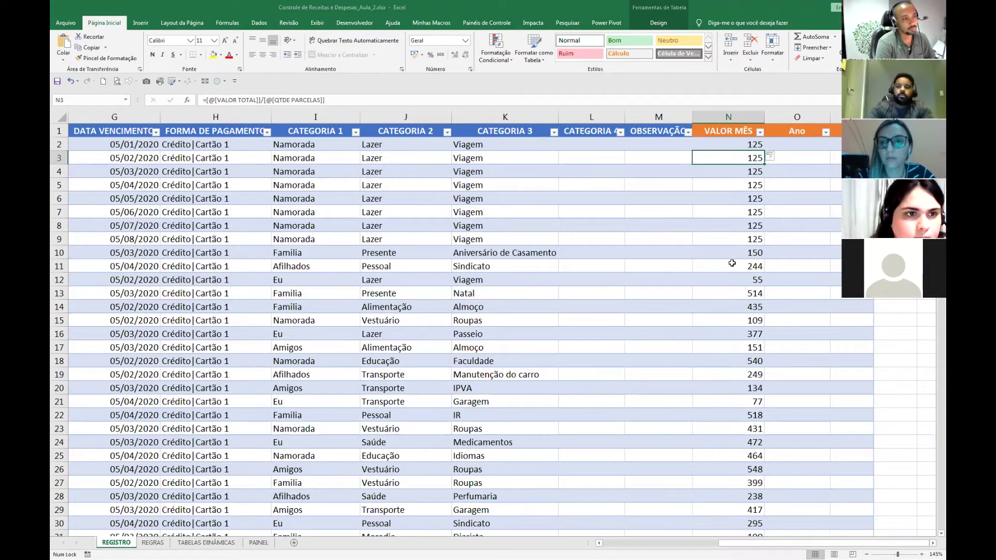
{"action": "left_click", "coordinate": [738, 188]}
Start a formula with the ANO function in the first Ano cell, O2.
{"action": "left_click", "coordinate": [786, 142]}
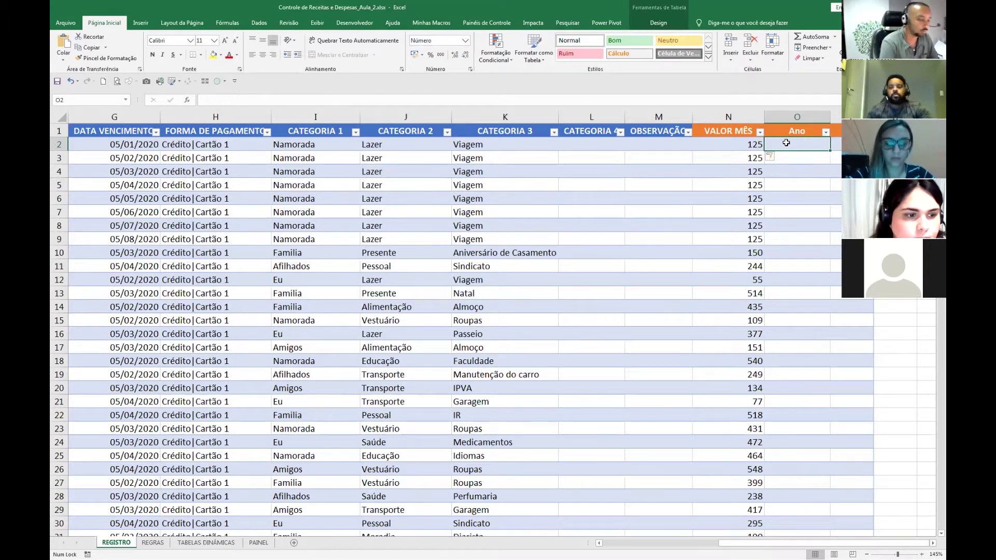
{"action": "type", "text": "=an"}
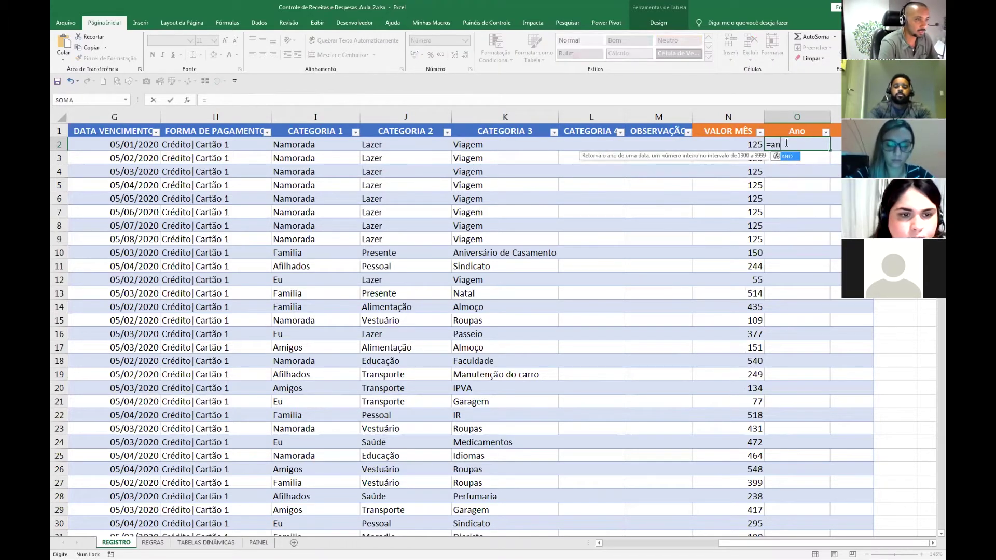
{"action": "type", "text": "o("}
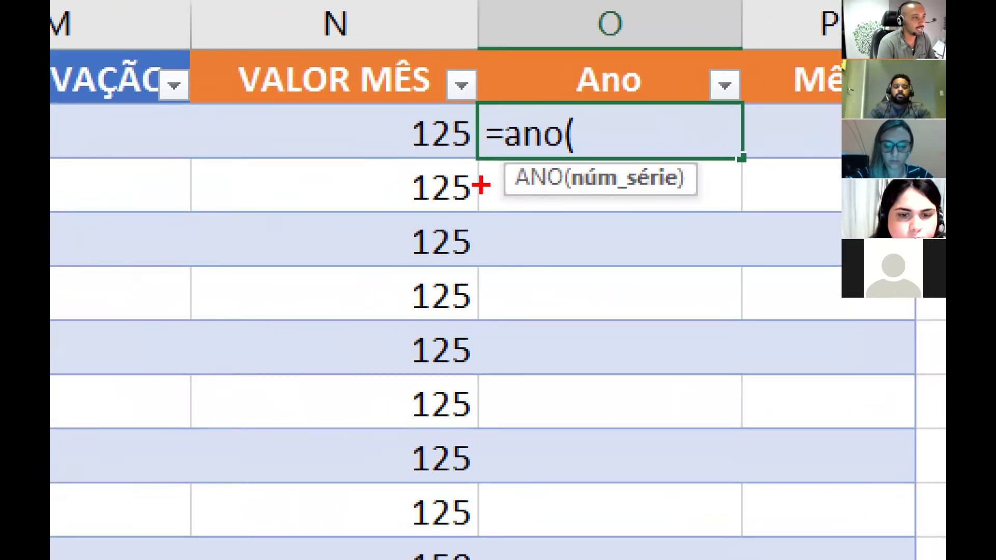
{"action": "mouse_move", "coordinate": [507, 160]}
{"action": "left_mouse_down"}
{"action": "mouse_move", "coordinate": [256, 315]}
{"action": "mouse_move", "coordinate": [199, 338]}
{"action": "left_mouse_up"}
{"action": "type", "text": "t"}
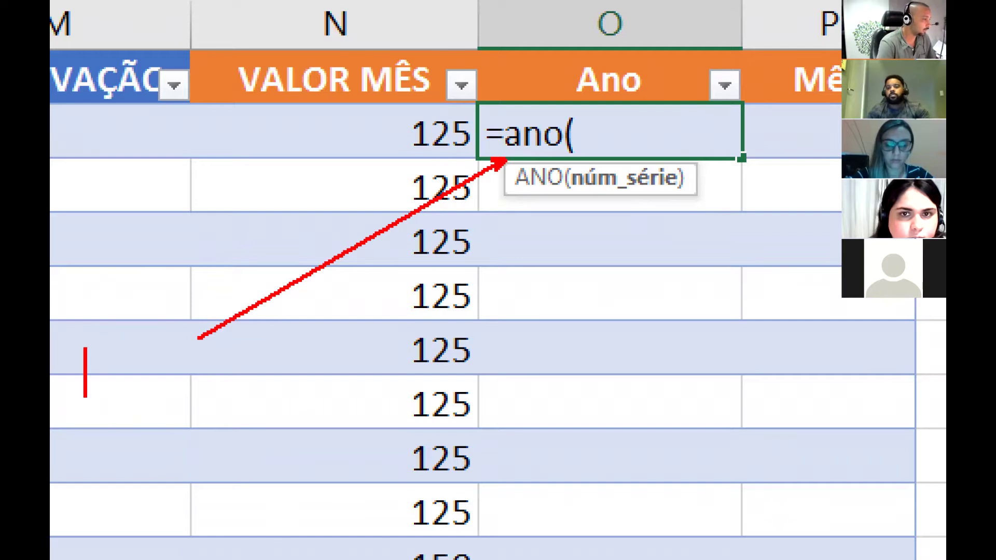
{"action": "type", "text": "Categoria Datas"}
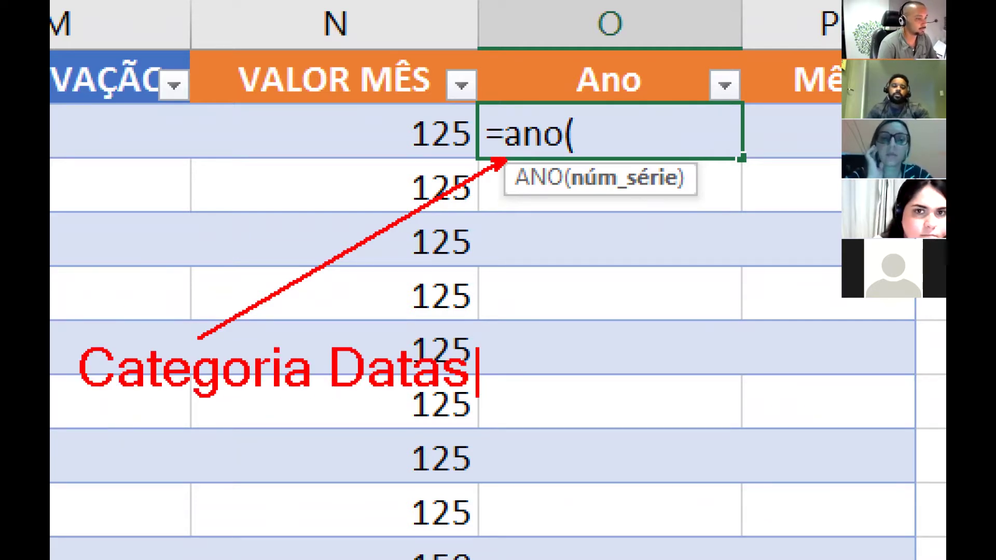
{"action": "key", "text": "Escape"}
{"action": "left_click_drag", "start_coordinate": [604, 149], "coordinate": [604, 395]}
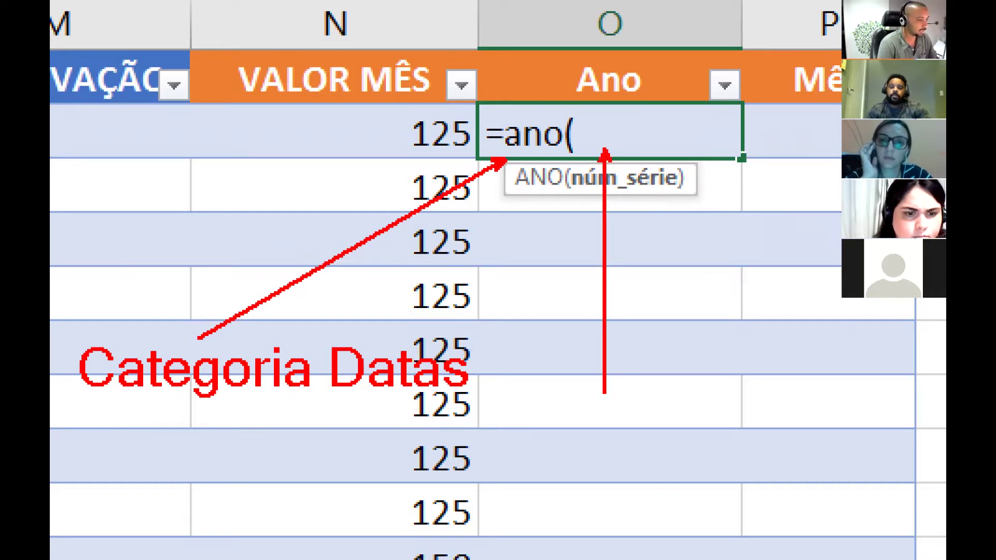
{"action": "type", "text": "tcelula"}
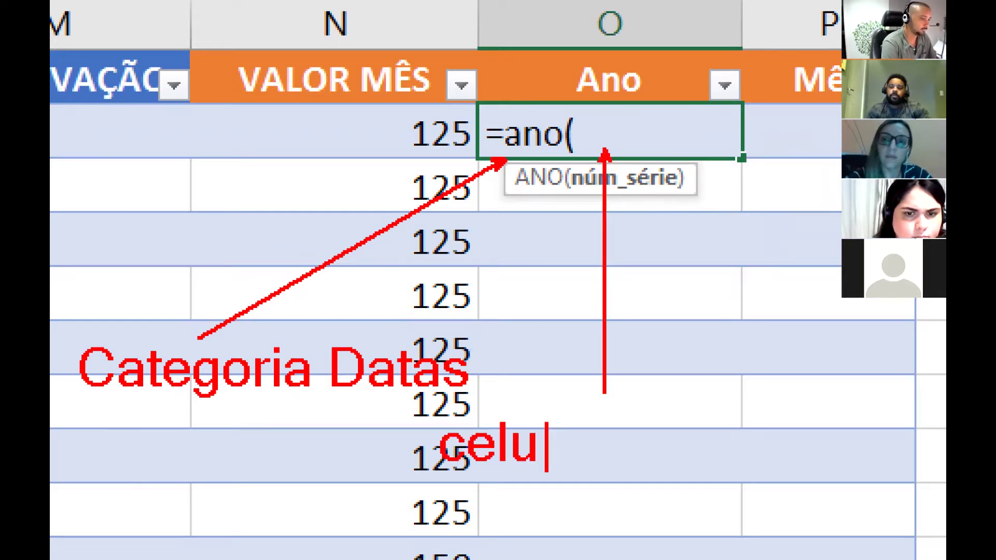
{"action": "type", "text": " conter"}
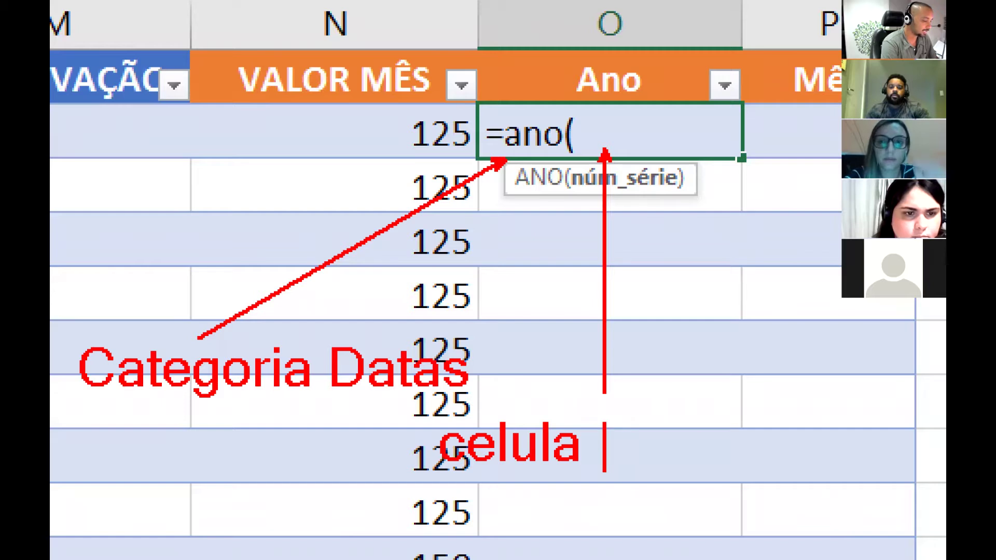
{"action": "key", "text": "Return"}
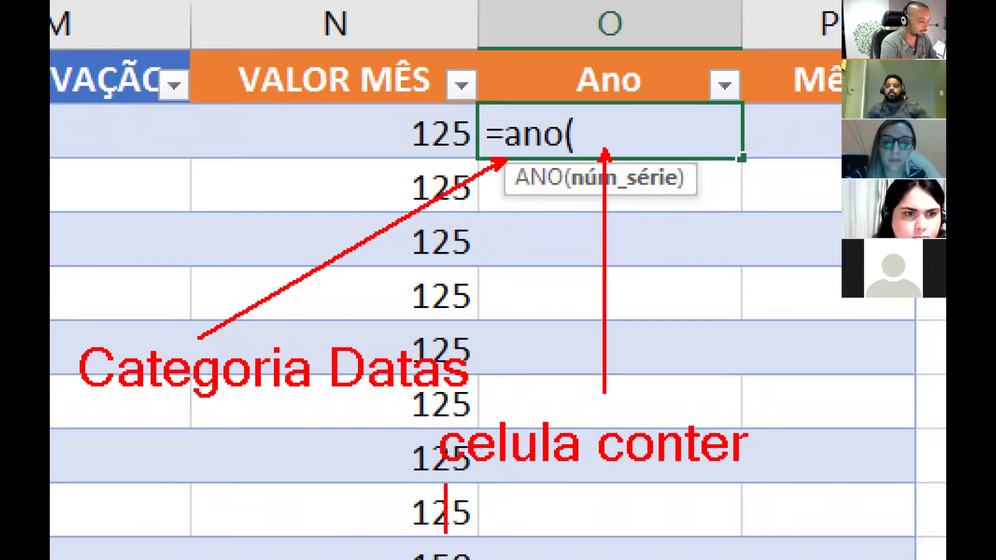
{"action": "type", "text": "data ("}
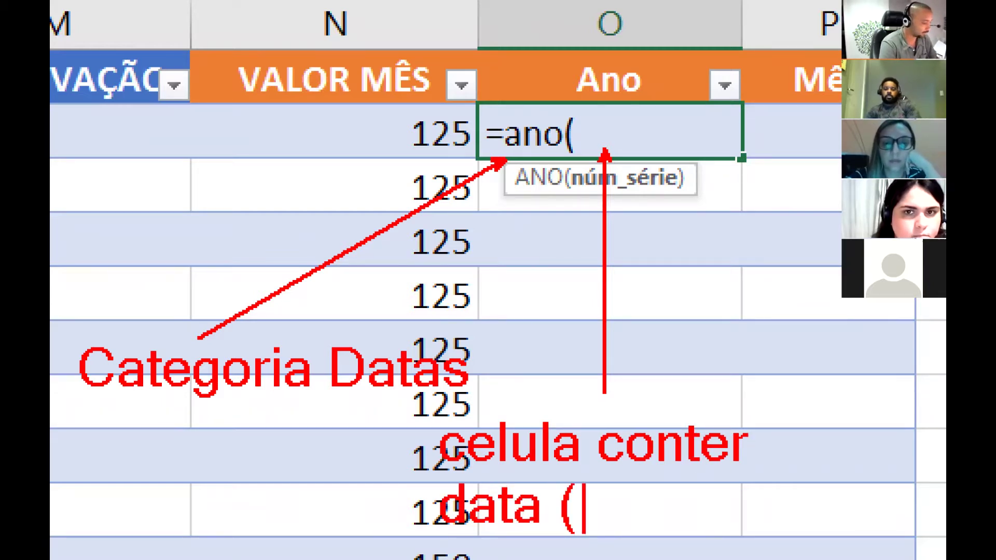
{"action": "type", "text": "d/"}
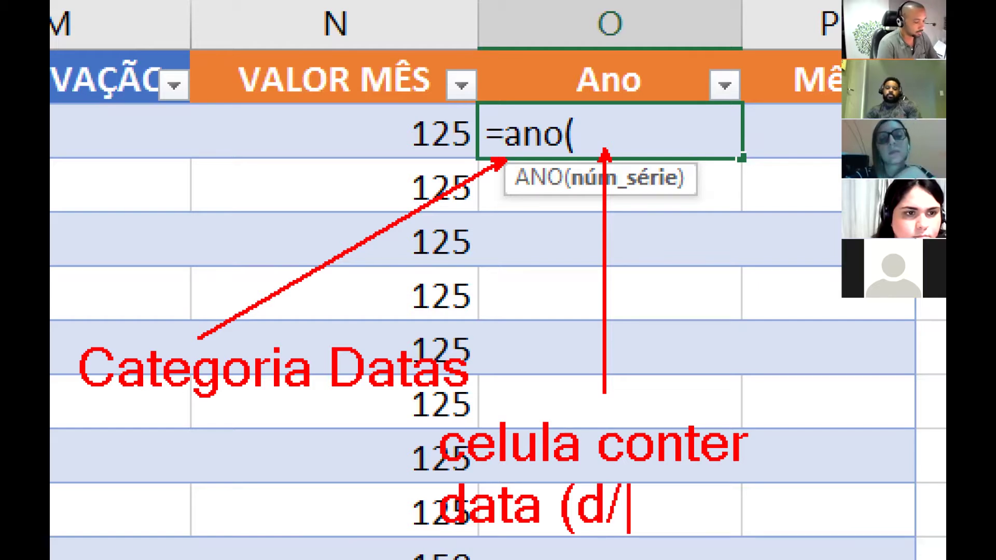
{"action": "type", "text": "m/a"}
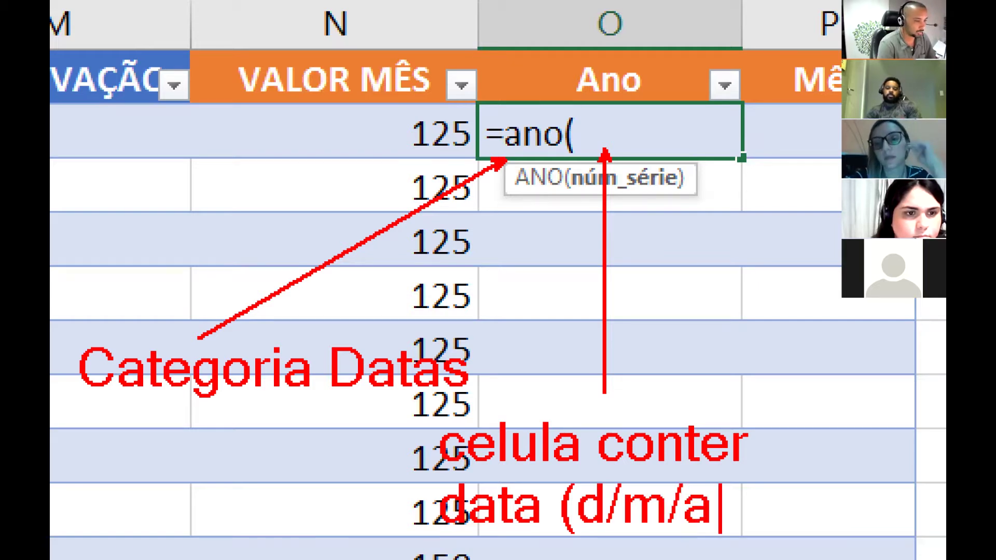
{"action": "type", "text": ")"}
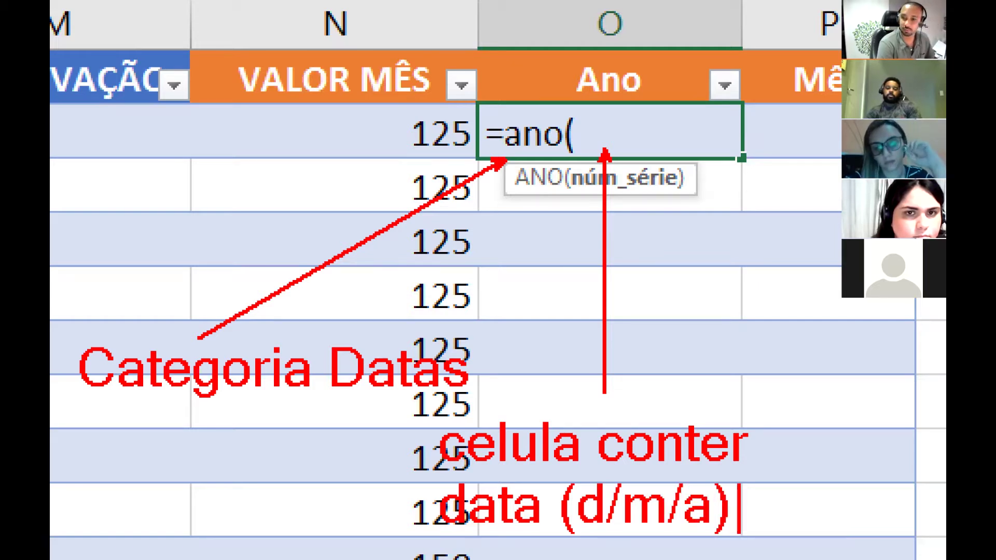
{"action": "key", "text": "Escape"}
{"action": "key", "text": "Escape"}
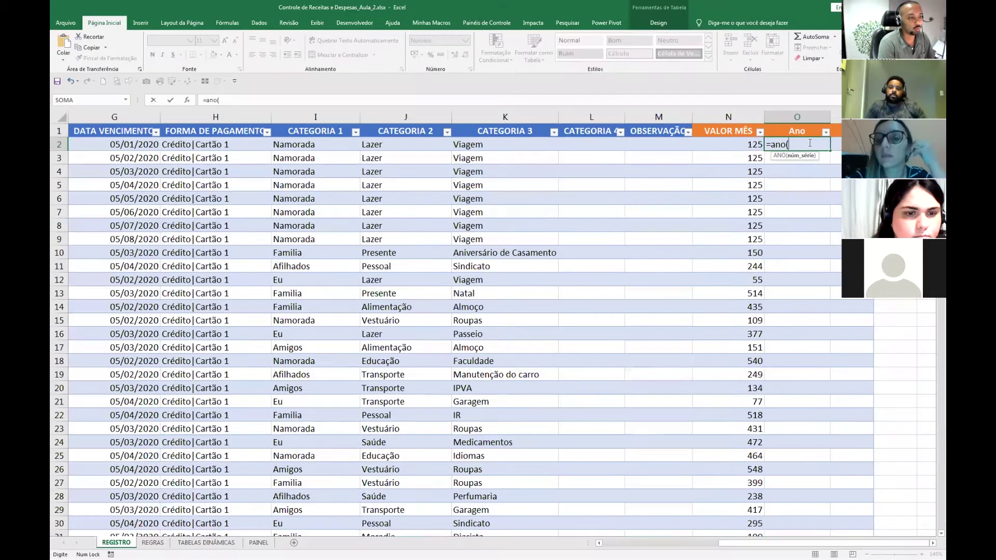
Complete the ANO formula in O2 with the same row's DATA VENCIMENTO as its argument, and enter it for the column.
{"action": "left_click_drag", "start_coordinate": [833, 543], "coordinate": [708, 547]}
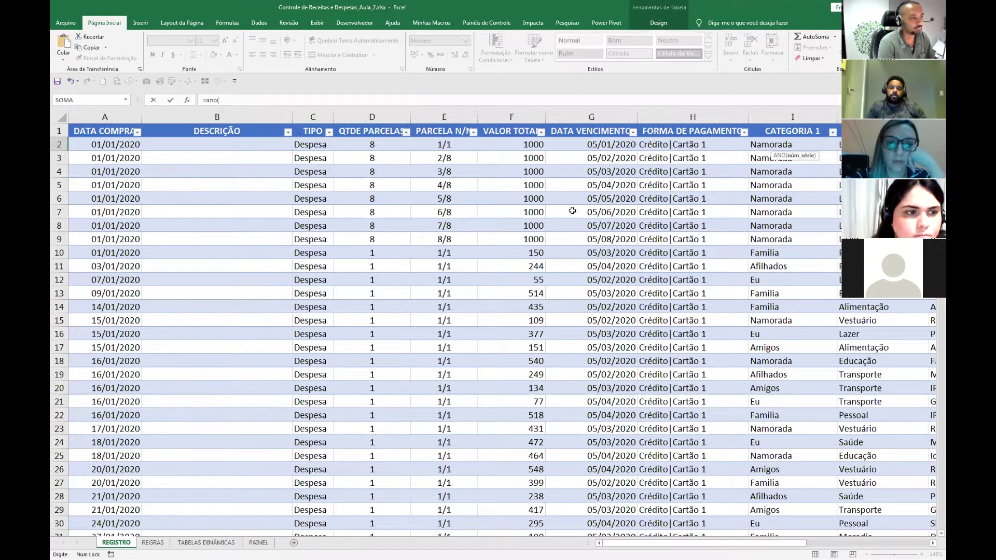
{"action": "left_click", "coordinate": [580, 146]}
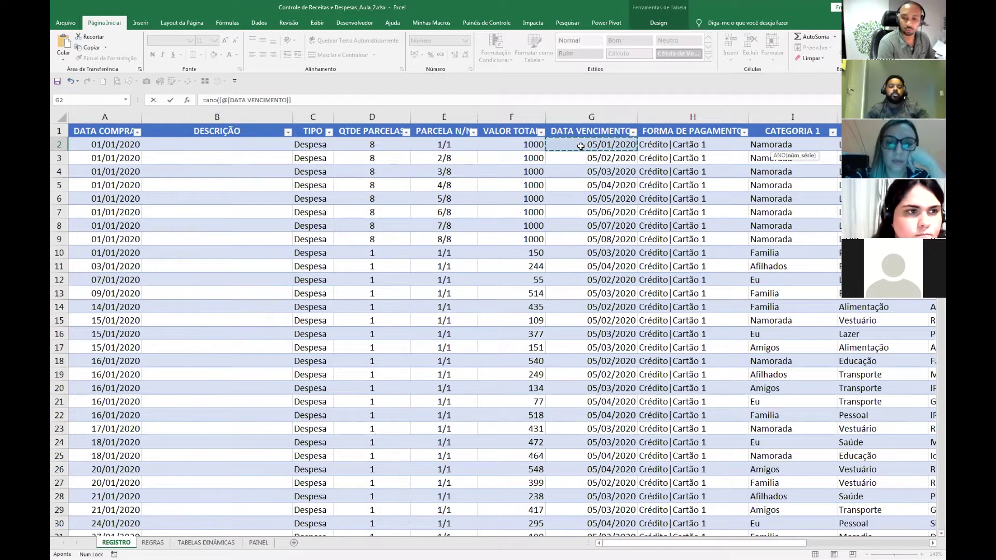
{"action": "type", "text": ")"}
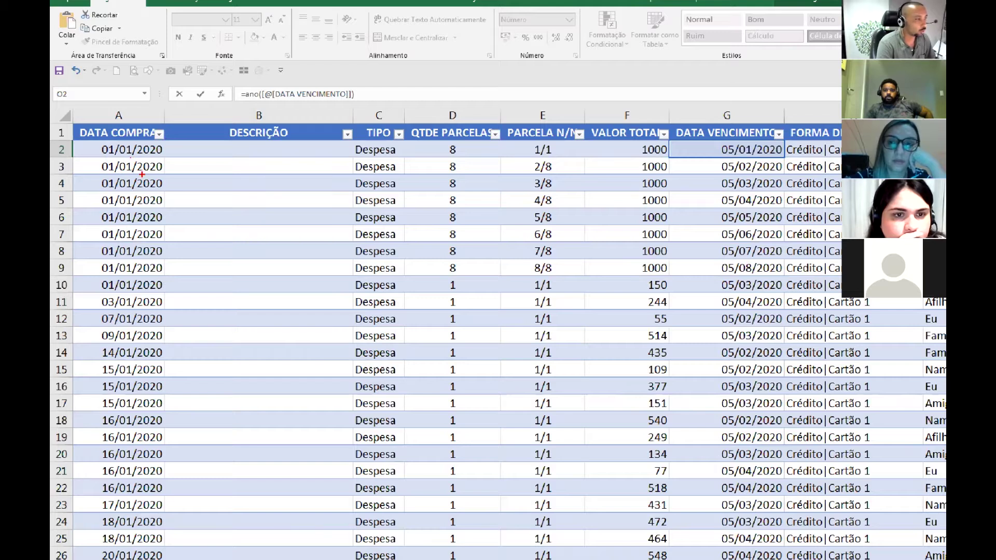
{"action": "key", "text": "ctrl"}
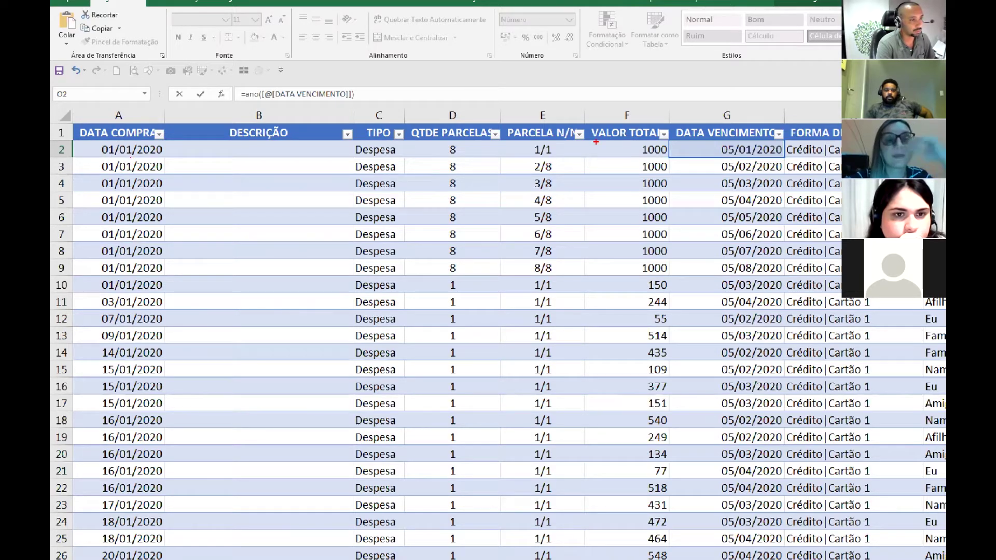
{"action": "left_click_drag", "start_coordinate": [94, 296], "coordinate": [166, 310]}
{"action": "mouse_move", "coordinate": [712, 294]}
{"action": "left_mouse_down"}
{"action": "mouse_move", "coordinate": [716, 306]}
{"action": "mouse_move", "coordinate": [783, 310]}
{"action": "left_mouse_up"}
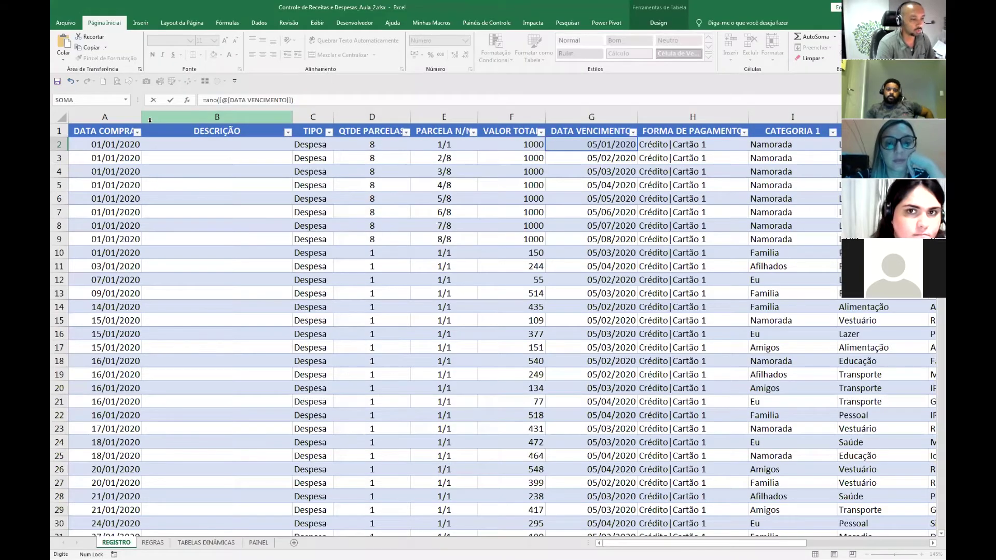
{"action": "left_click_drag", "start_coordinate": [712, 544], "coordinate": [860, 548]}
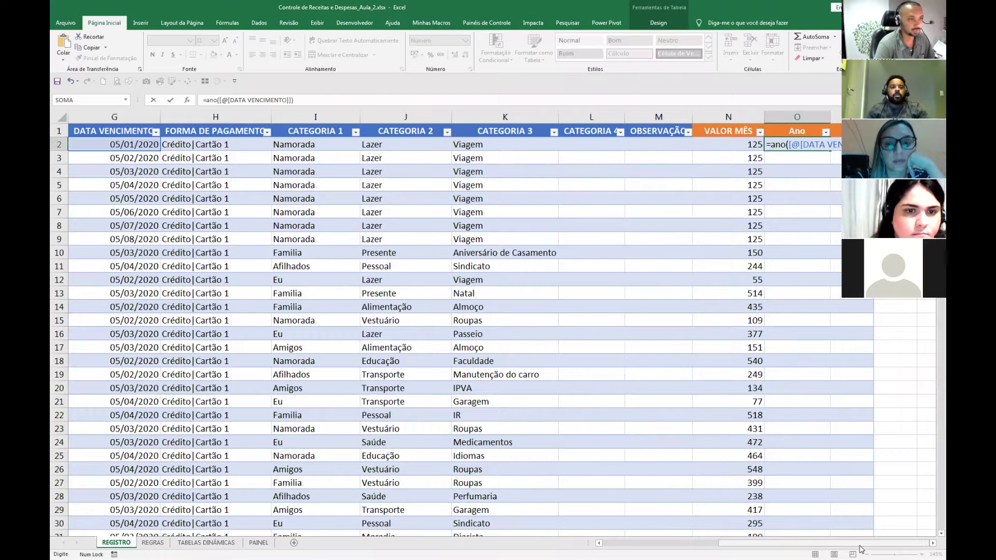
{"action": "key", "text": "Return"}
{"action": "key", "text": "Up"}
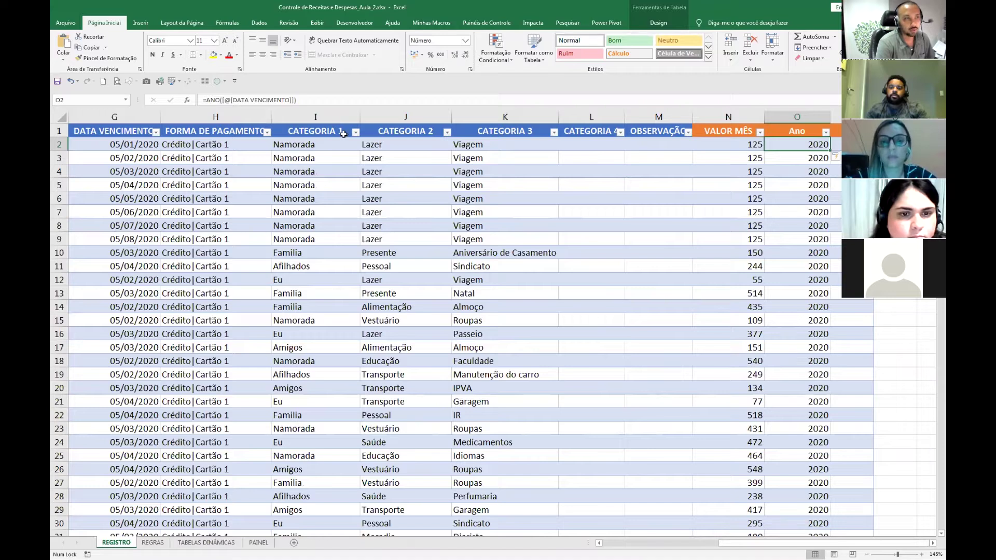
{"action": "left_click", "coordinate": [836, 145]}
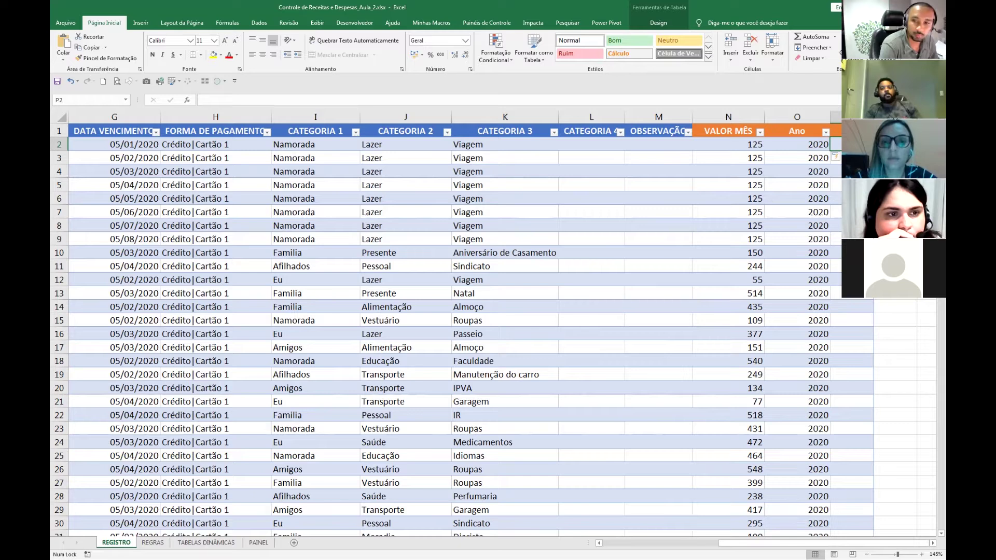
{"action": "type", "text": "=texto"}
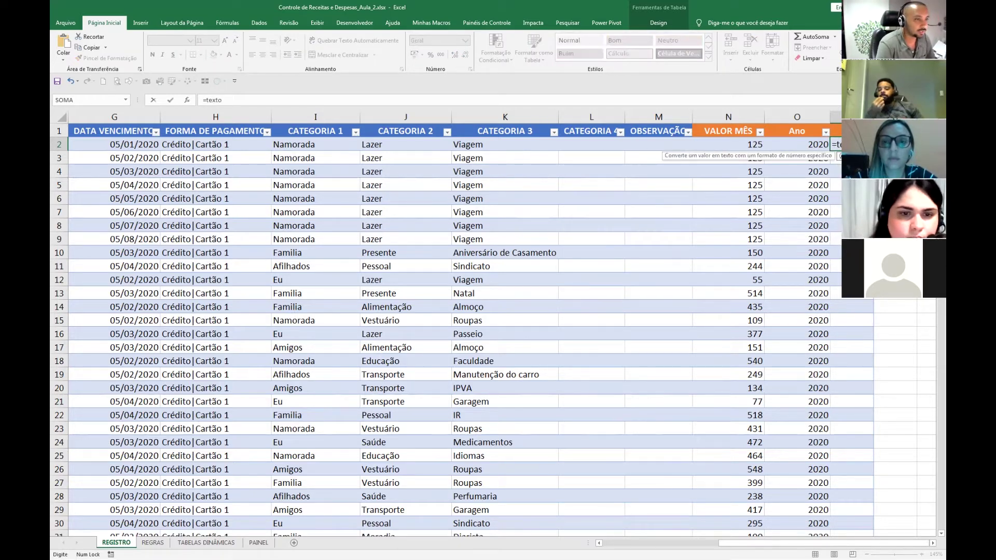
{"action": "type", "text": "("}
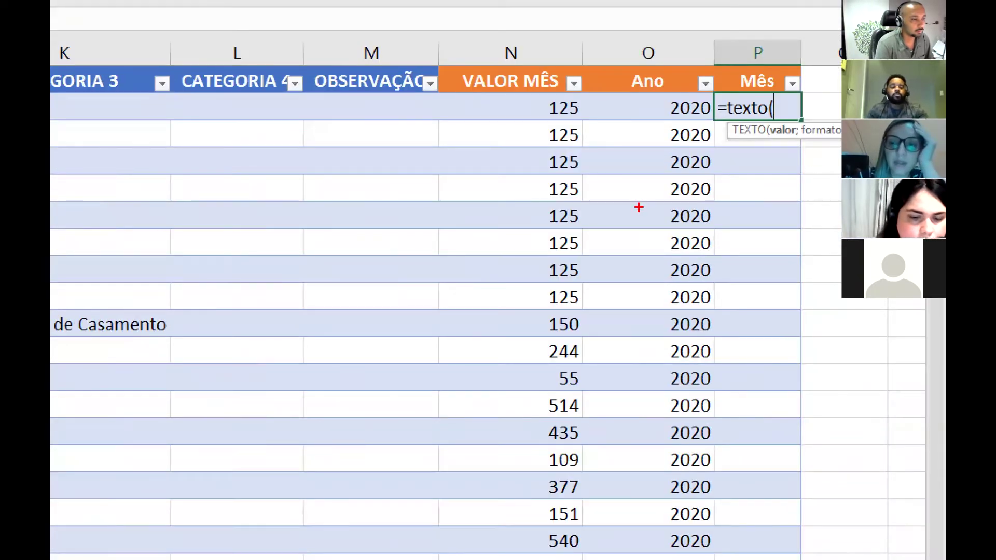
{"action": "key", "text": "Escape"}
{"action": "key", "text": "Escape"}
{"action": "double_click", "coordinate": [813, 145]}
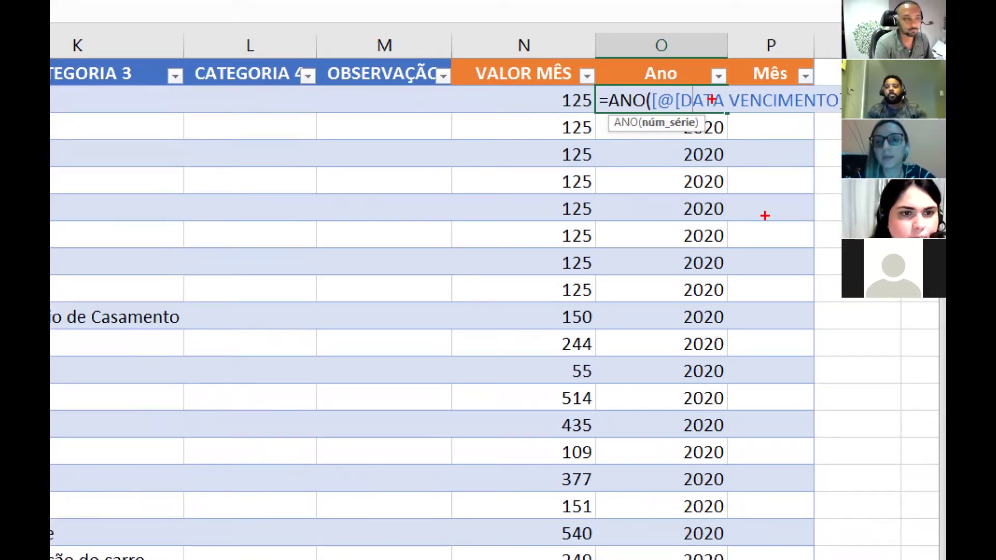
{"action": "key", "text": "Tab"}
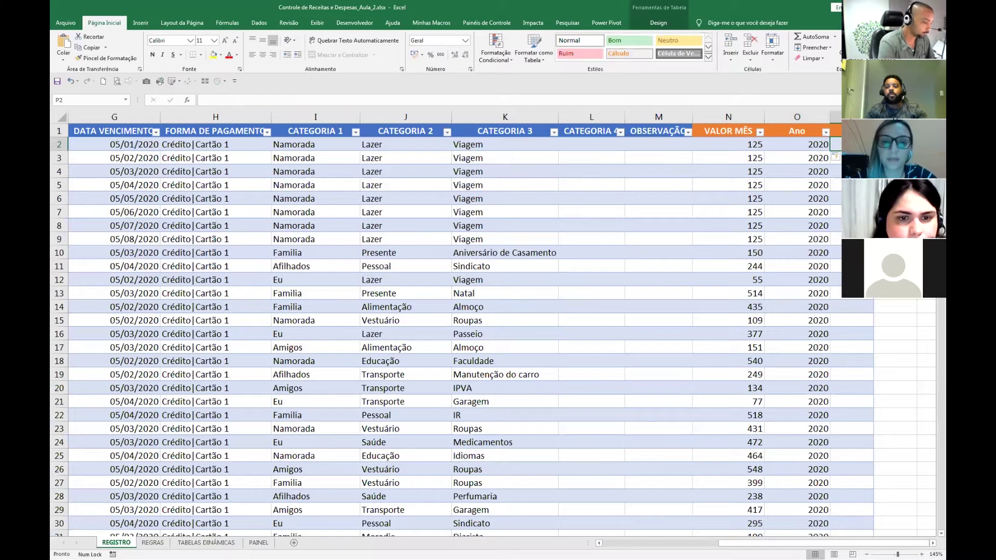
Build the Mês formula in P2 using TEXTO on the same row's DATA VENCIMENTO with format "mmm", and enter it for the column.
{"action": "type", "text": "=texto("}
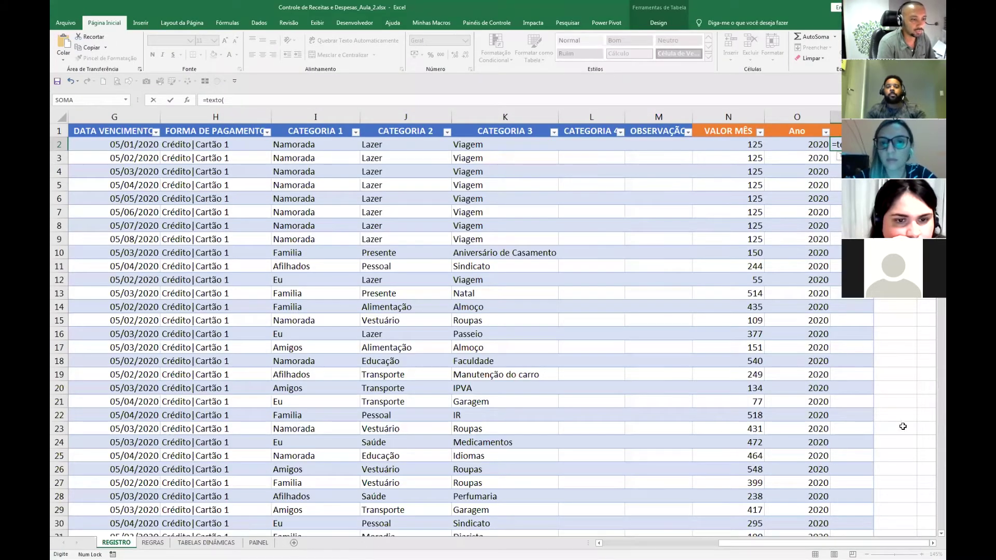
{"action": "left_click_drag", "start_coordinate": [858, 543], "coordinate": [735, 182]}
{"action": "left_click", "coordinate": [579, 149]}
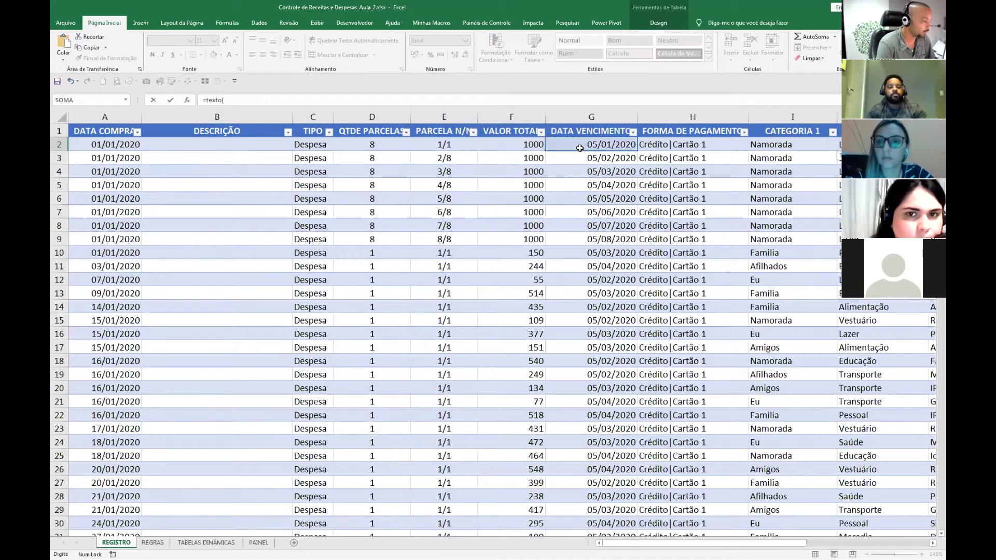
{"action": "type", "text": ";\""}
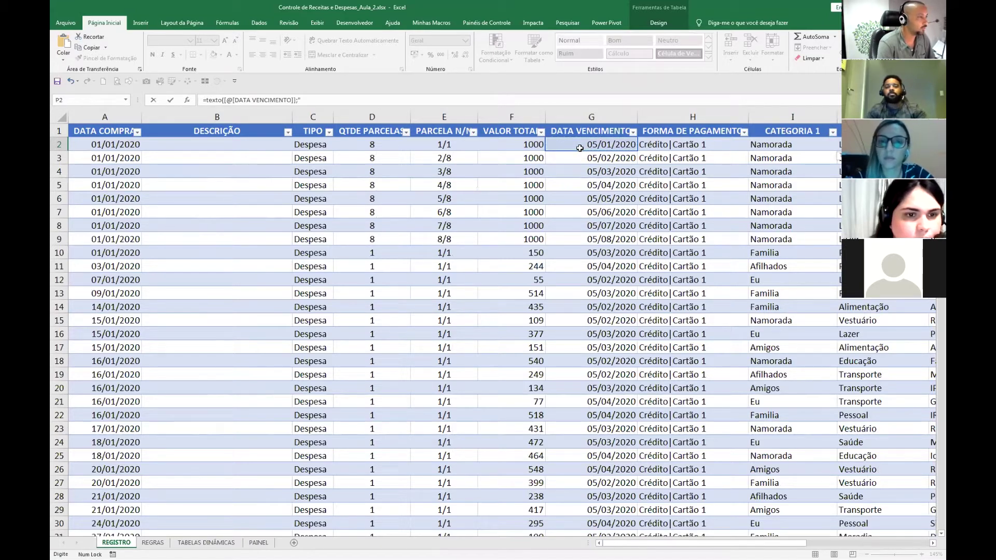
{"action": "type", "text": "mmmm"}
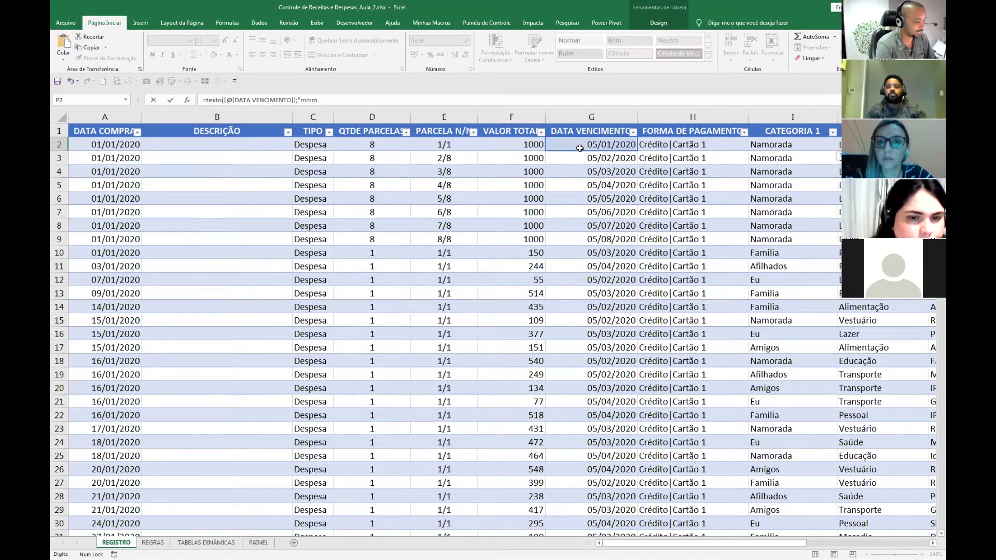
{"action": "key", "text": "Return"}
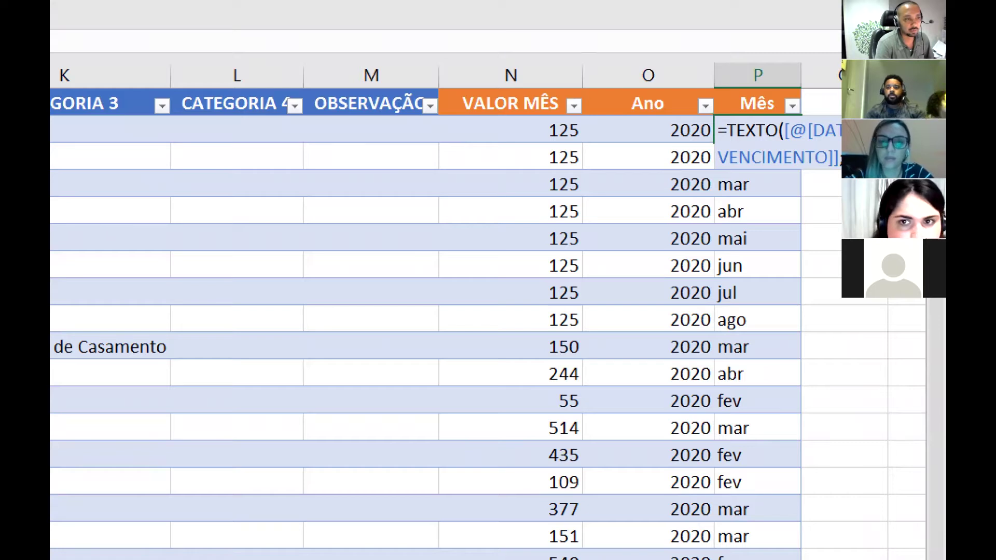
{"action": "left_click_drag", "start_coordinate": [813, 245], "coordinate": [842, 209]}
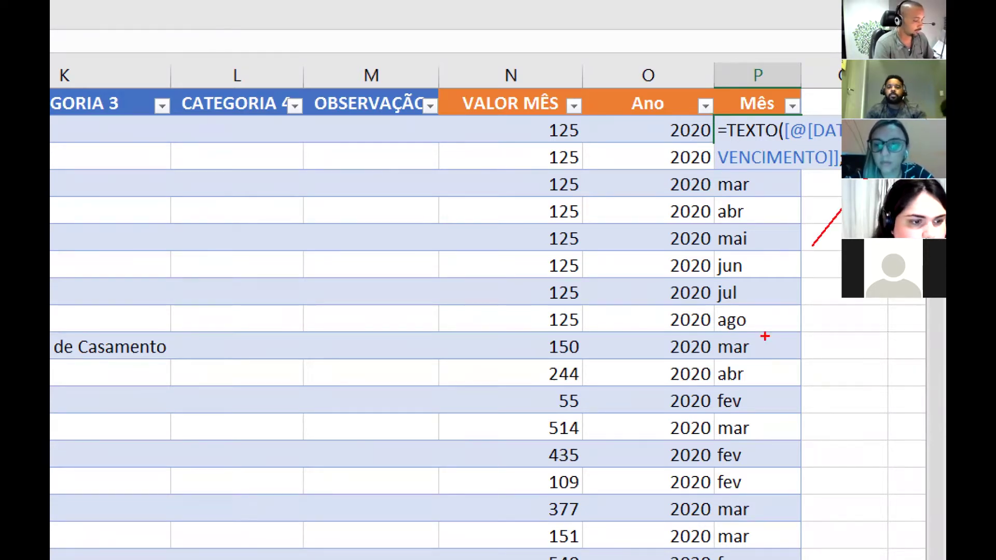
{"action": "key", "text": "t"}
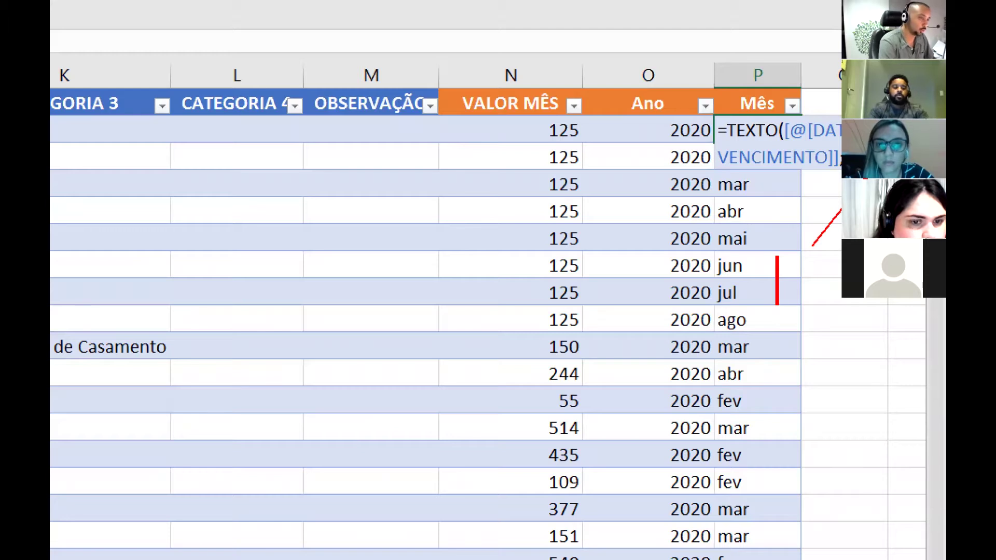
{"action": "type", "text": "jul"}
{"action": "key", "text": "Return"}
{"action": "type", "text": "ago"}
{"action": "key", "text": "Return"}
{"action": "type", "text": "set"}
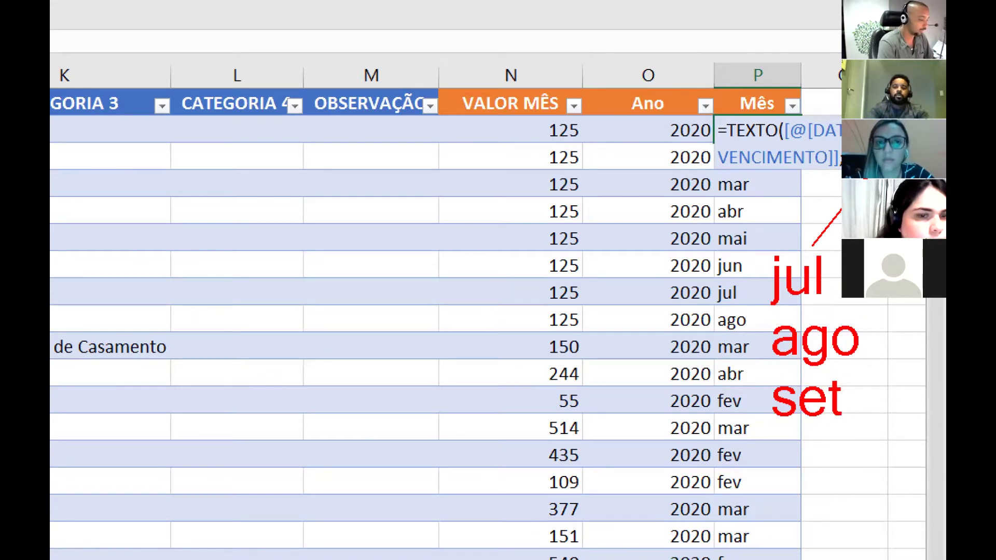
{"action": "key", "text": "Return"}
{"action": "type", "text": "out"}
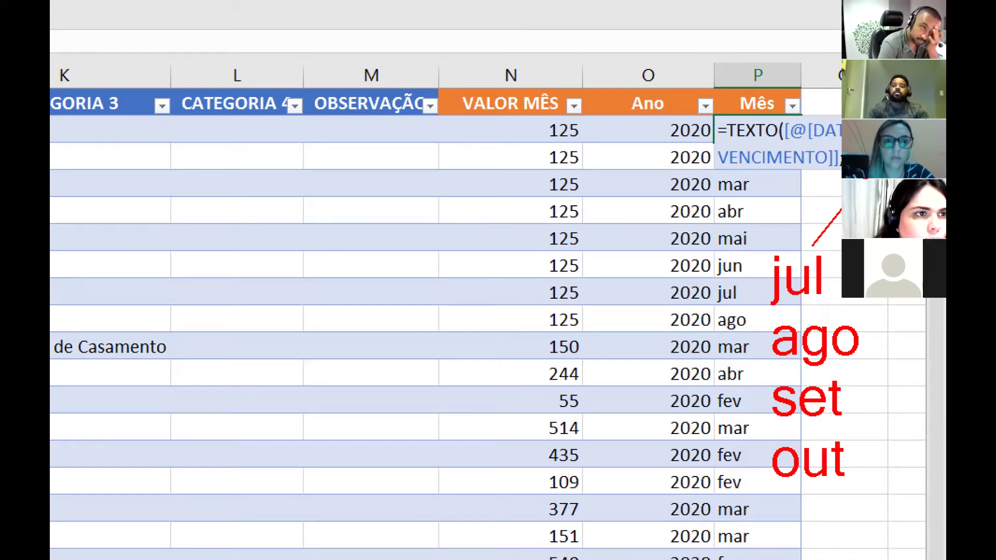
{"action": "key", "text": "Return"}
{"action": "type", "text": "nov"}
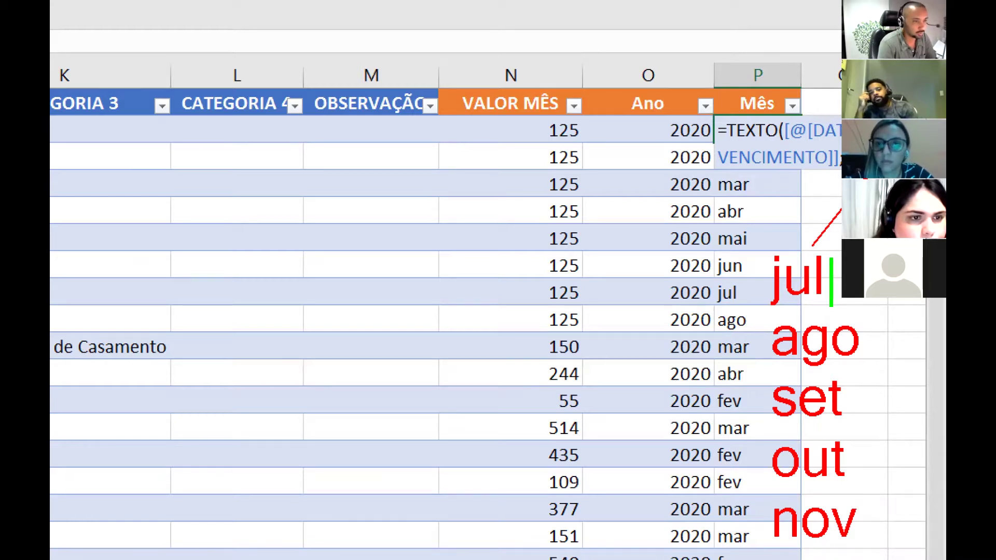
{"action": "type", "text": "h"}
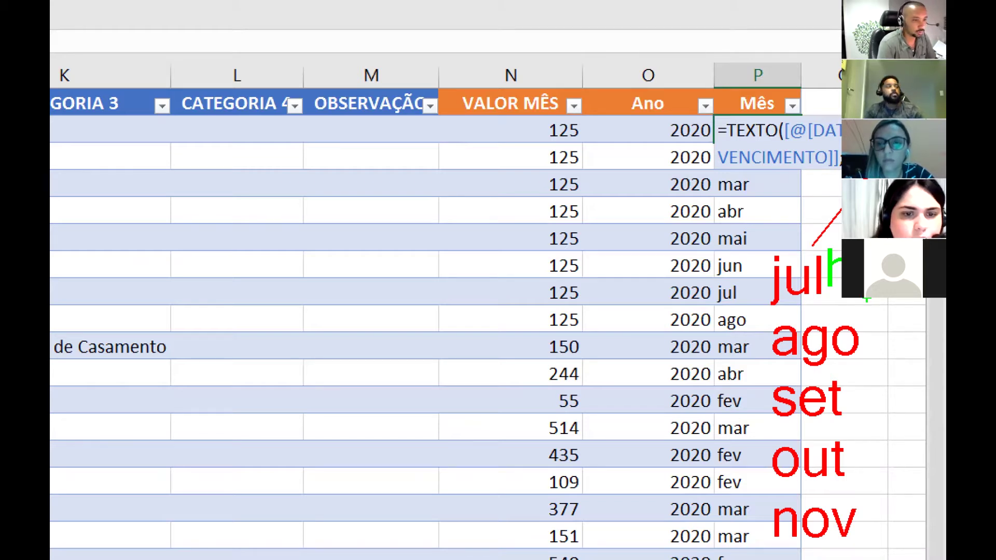
{"action": "type", "text": "tsto"}
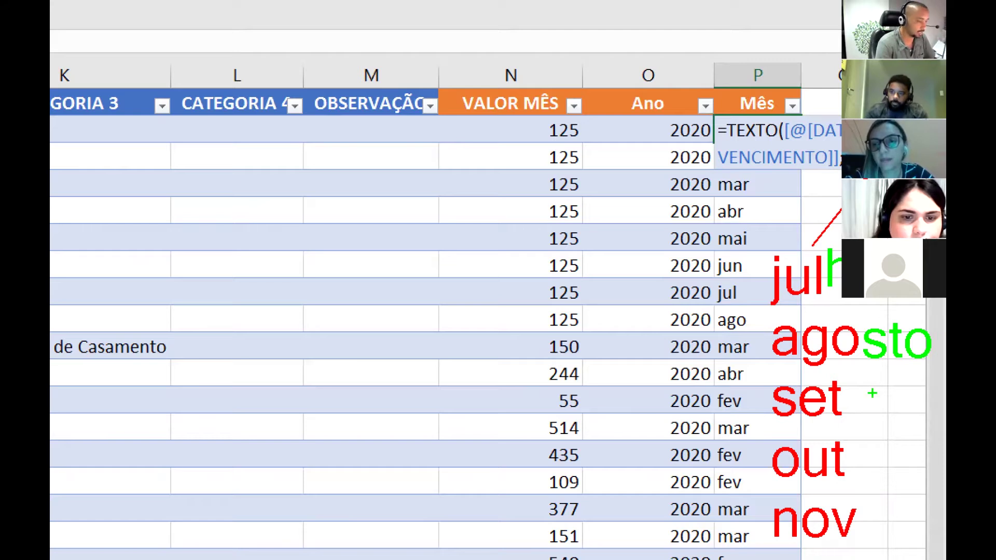
{"action": "left_click", "coordinate": [850, 402]}
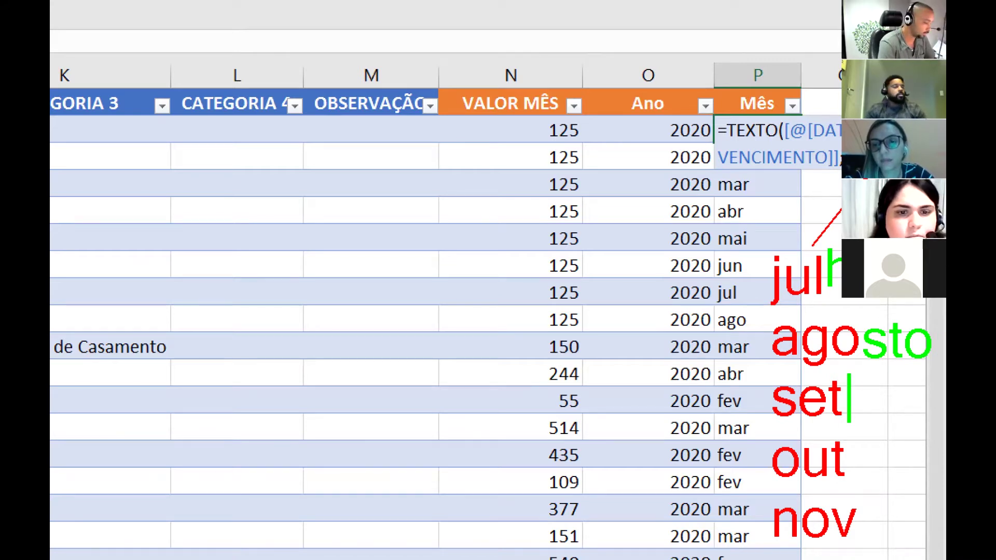
{"action": "type", "text": "emb"}
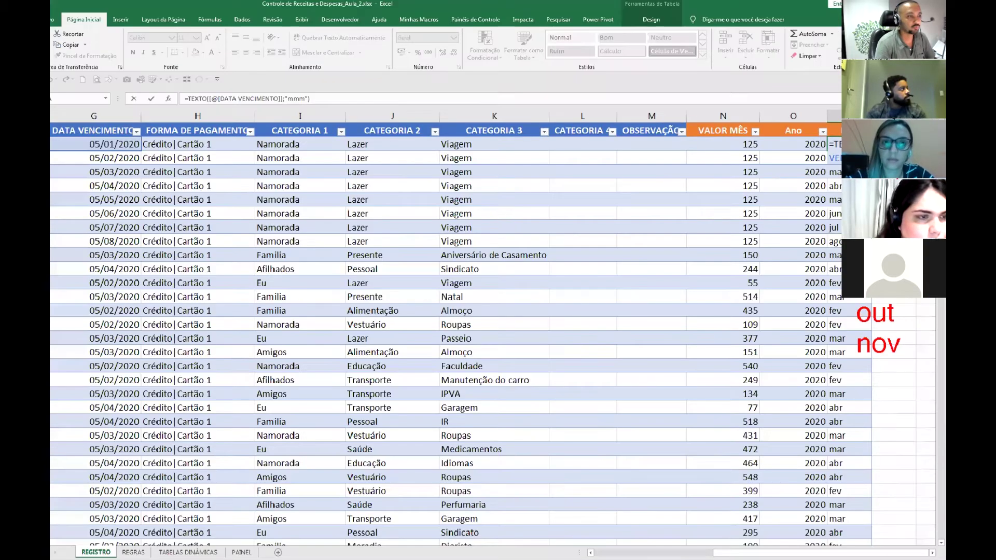
{"action": "key", "text": "Return"}
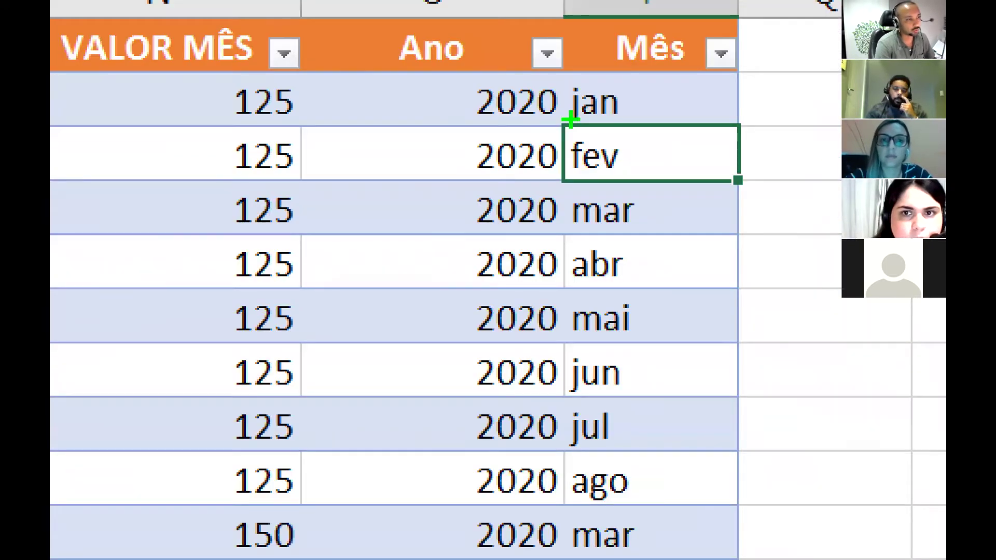
{"action": "left_click_drag", "start_coordinate": [523, 227], "coordinate": [563, 129]}
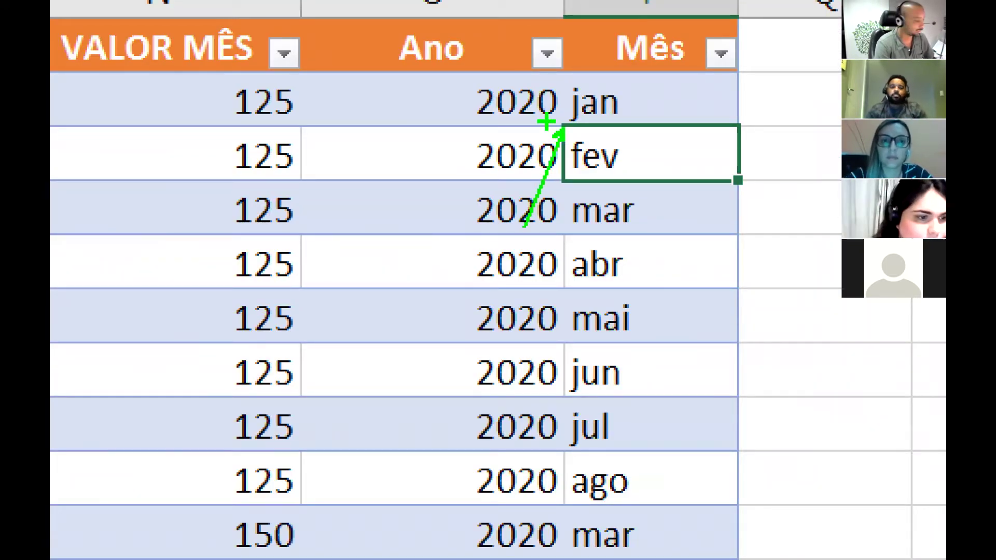
{"action": "mouse_move", "coordinate": [565, 75]}
{"action": "left_mouse_down"}
{"action": "mouse_move", "coordinate": [549, 116]}
{"action": "mouse_move", "coordinate": [570, 76]}
{"action": "left_mouse_up"}
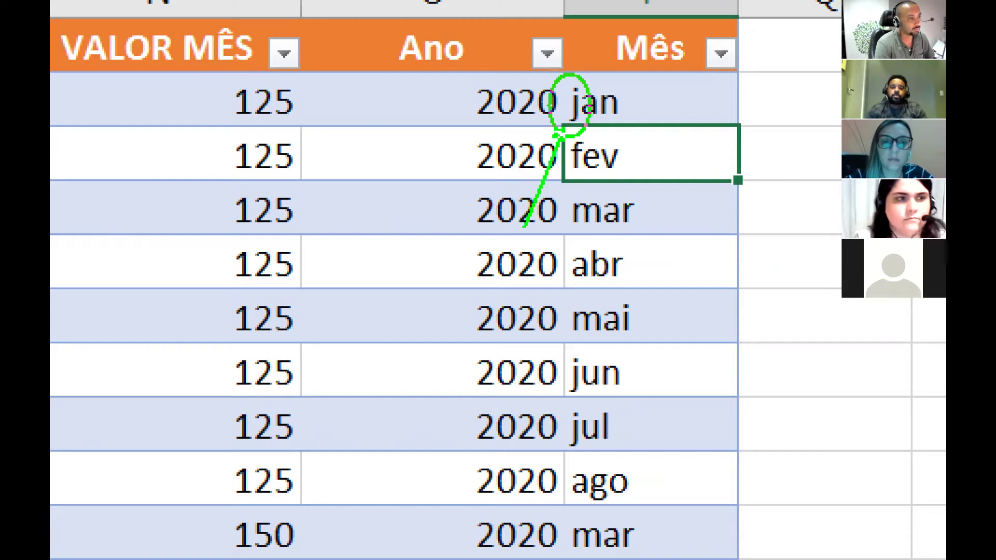
{"action": "left_click_drag", "start_coordinate": [646, 50], "coordinate": [609, 81]}
{"action": "left_click_drag", "start_coordinate": [672, 19], "coordinate": [672, 68]}
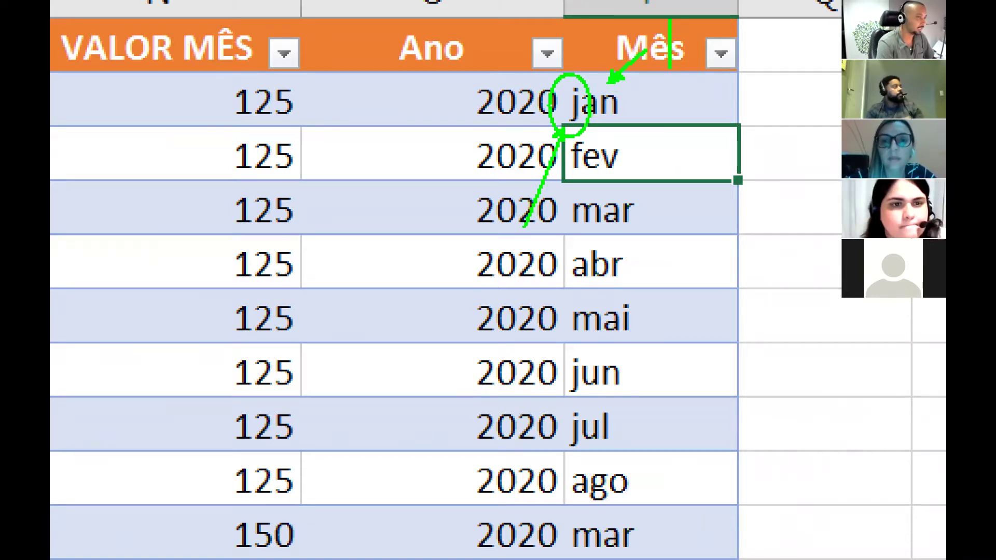
{"action": "type", "text": "jan"}
{"action": "key", "text": "BackSpace"}
{"action": "key", "text": "BackSpace"}
{"action": "key", "text": "BackSpace"}
{"action": "type", "text": "Jan]"}
{"action": "key", "text": "BackSpace"}
{"action": "key", "text": "Return"}
{"action": "type", "text": "Fev"}
{"action": "key", "text": "Return"}
{"action": "type", "text": "Mar"}
{"action": "key", "text": "Return"}
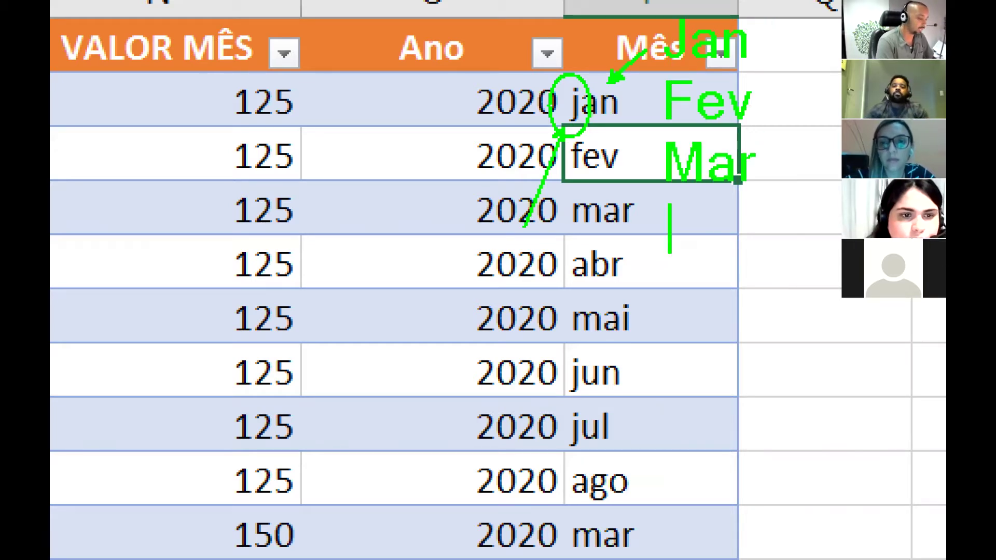
{"action": "type", "text": "Abr"}
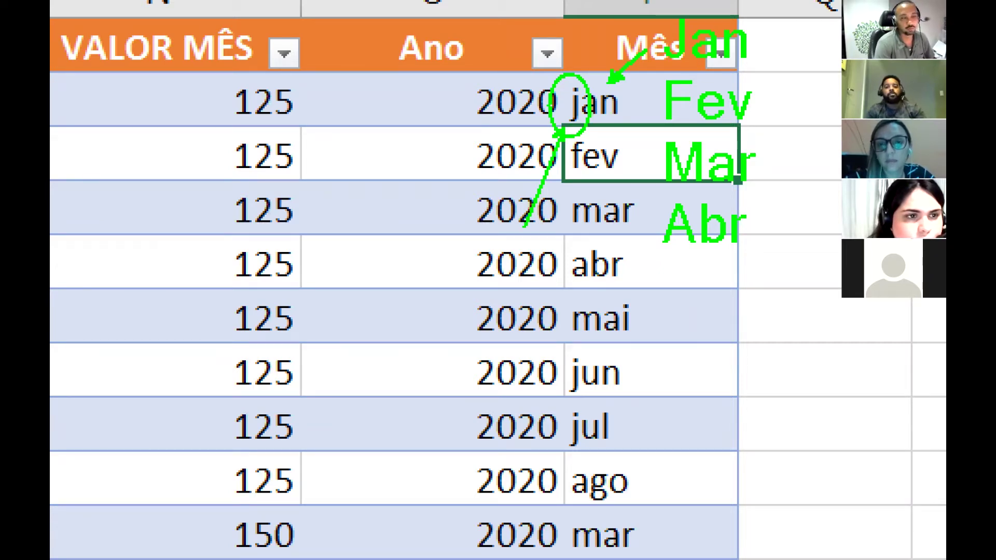
{"action": "key", "text": "Escape"}
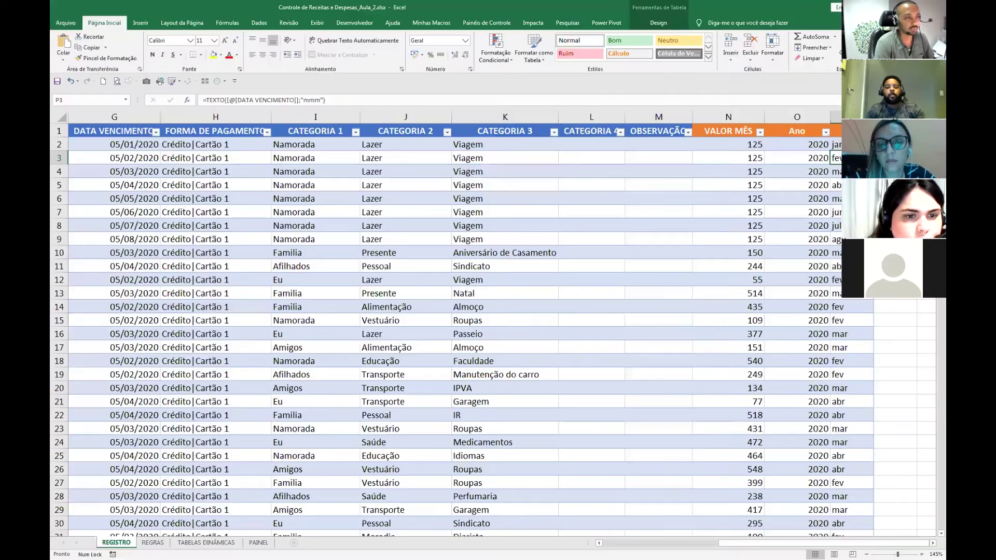
Try to capitalize the month names by inserting prim before TEXTO in the Mês formula in P2.
{"action": "key", "text": "Up"}
{"action": "key", "text": "F2"}
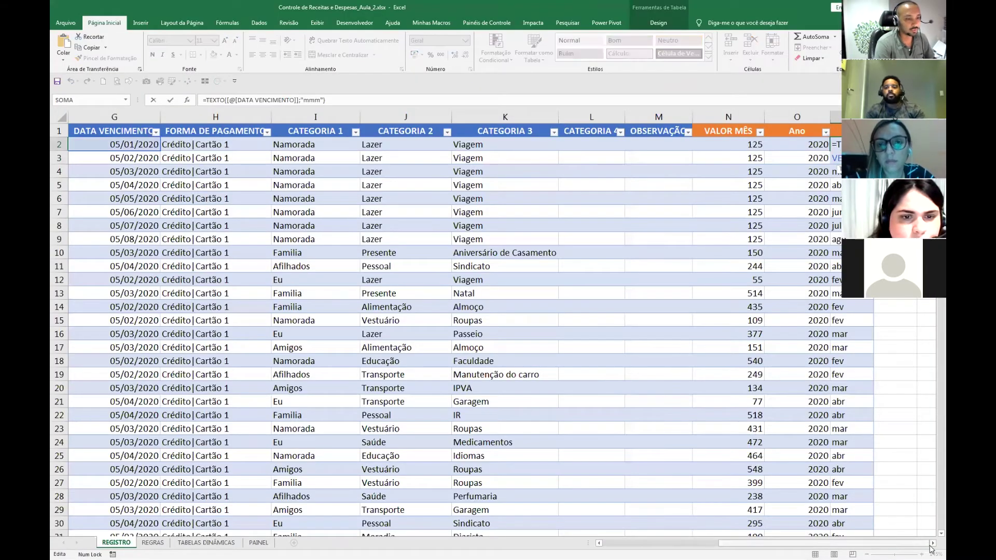
{"action": "left_click", "coordinate": [932, 543]}
{"action": "left_click", "coordinate": [933, 543]}
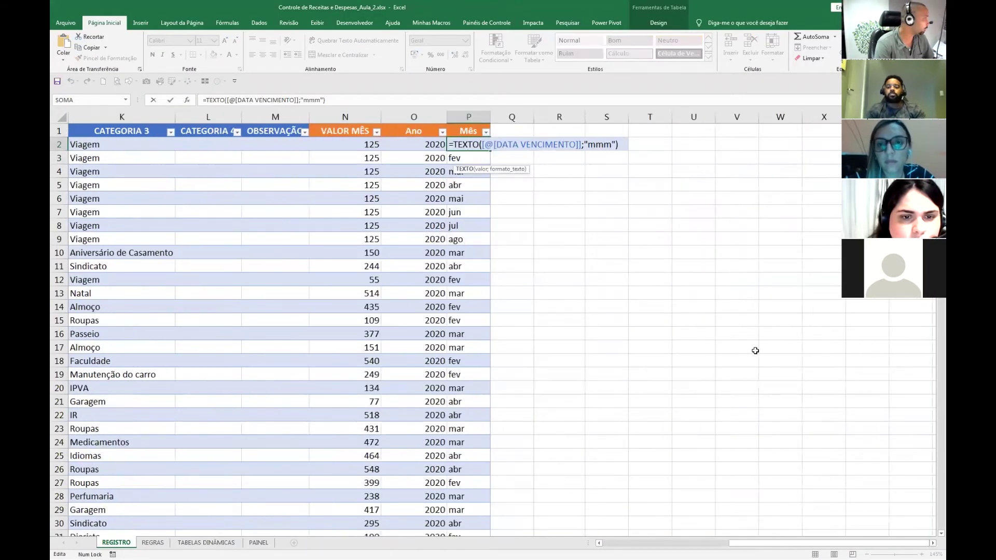
{"action": "key", "text": "Escape"}
{"action": "key", "text": "Home"}
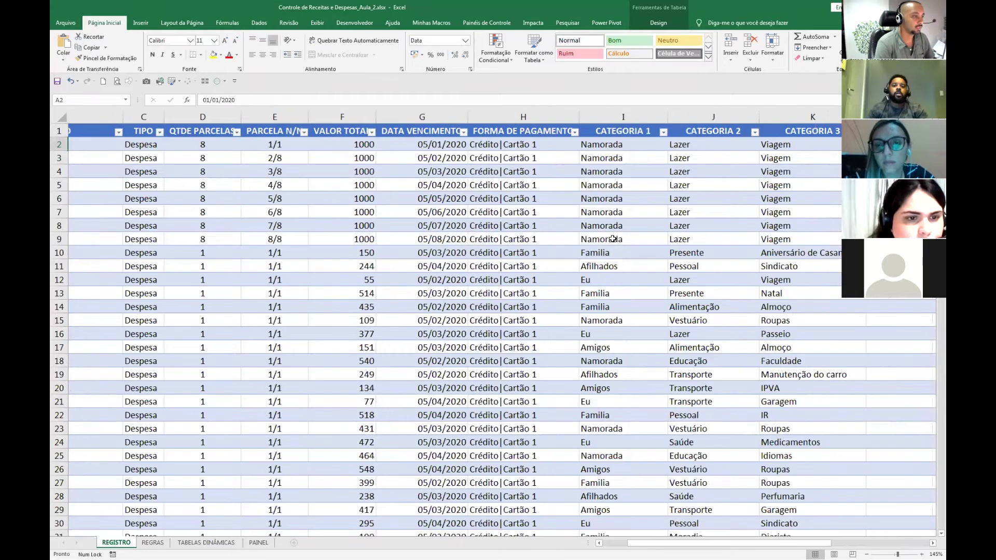
{"action": "key", "text": "Right"}
{"action": "key", "text": "Right"}
{"action": "key", "text": "Right"}
{"action": "key", "text": "Right"}
{"action": "key", "text": "Right"}
{"action": "key", "text": "Right"}
{"action": "key", "text": "Right"}
{"action": "key", "text": "Right"}
{"action": "key", "text": "Right"}
{"action": "key", "text": "Right"}
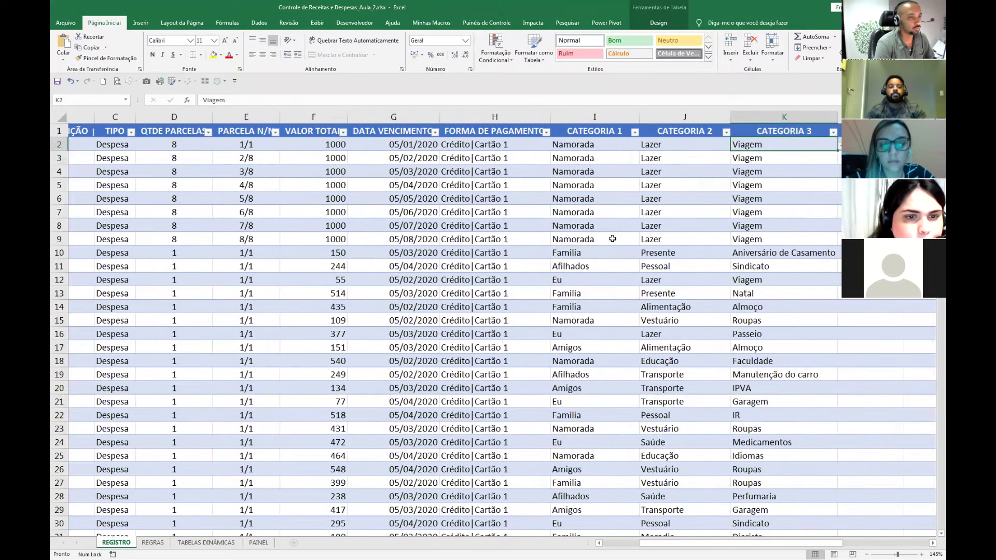
{"action": "key", "text": "Right"}
{"action": "key", "text": "Right"}
{"action": "key", "text": "Right"}
{"action": "key", "text": "Right"}
{"action": "key", "text": "Right"}
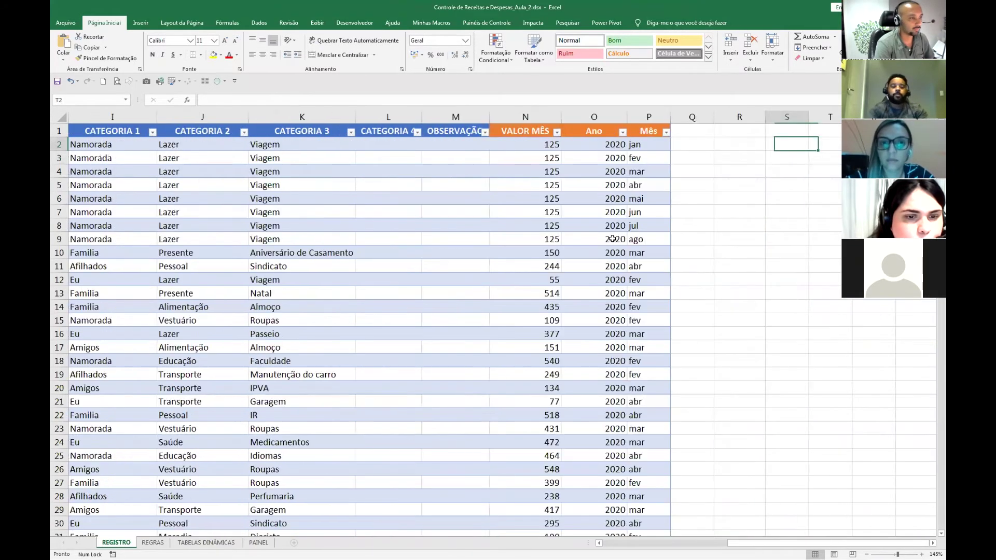
{"action": "key", "text": "F2"}
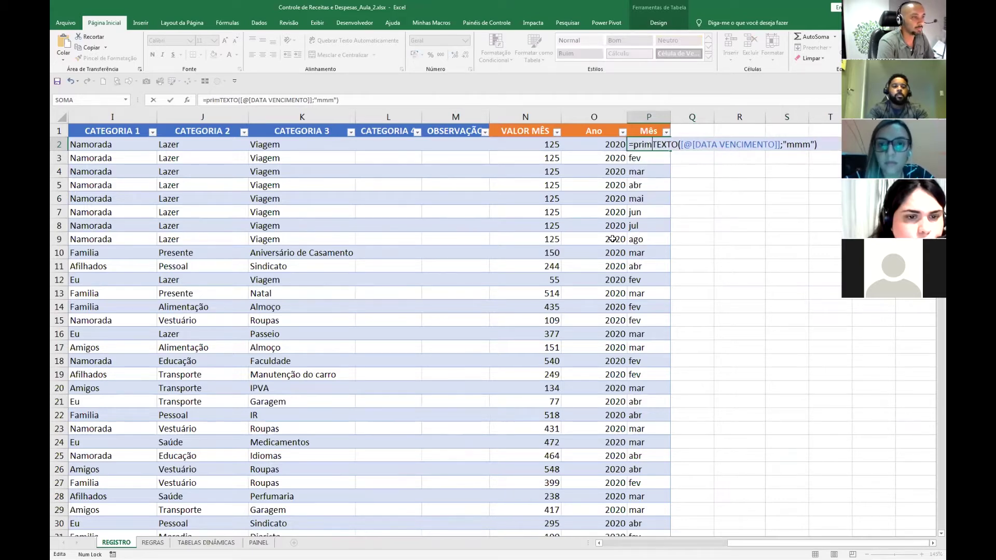
{"action": "key", "text": "Return"}
Correct the Mês formula in P2 by replacing prim with PRI.MAIÚSCULA wrapped around the TEXTO expression.
{"action": "key", "text": "Home"}
{"action": "key", "text": "Up"}
{"action": "key", "text": "Right"}
{"action": "key", "text": "Right"}
{"action": "key", "text": "Right"}
{"action": "key", "text": "Right"}
{"action": "key", "text": "Right"}
{"action": "key", "text": "Right"}
{"action": "key", "text": "Right"}
{"action": "key", "text": "Right"}
{"action": "key", "text": "Right"}
{"action": "key", "text": "Right"}
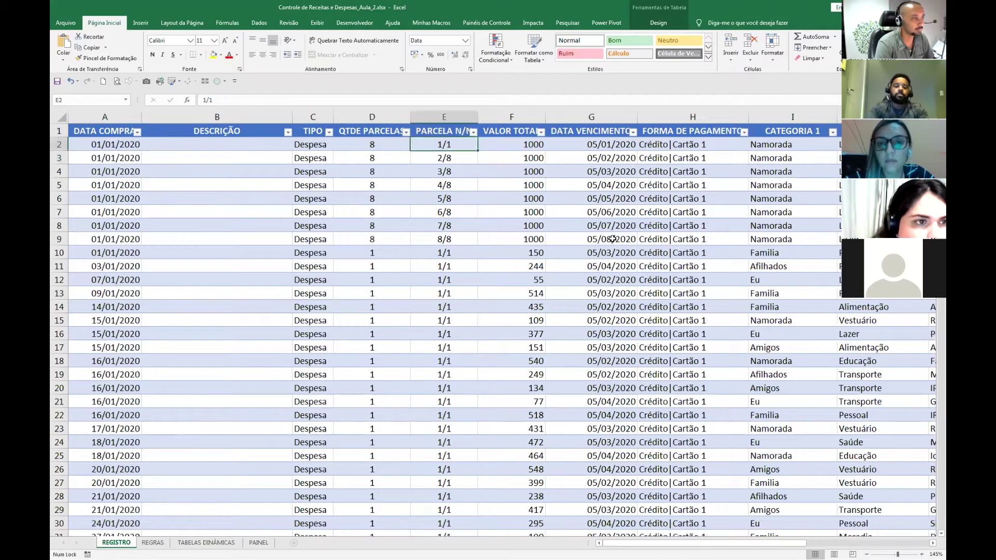
{"action": "key", "text": "Right"}
{"action": "key", "text": "Right"}
{"action": "key", "text": "Right"}
{"action": "key", "text": "Right"}
{"action": "key", "text": "Right"}
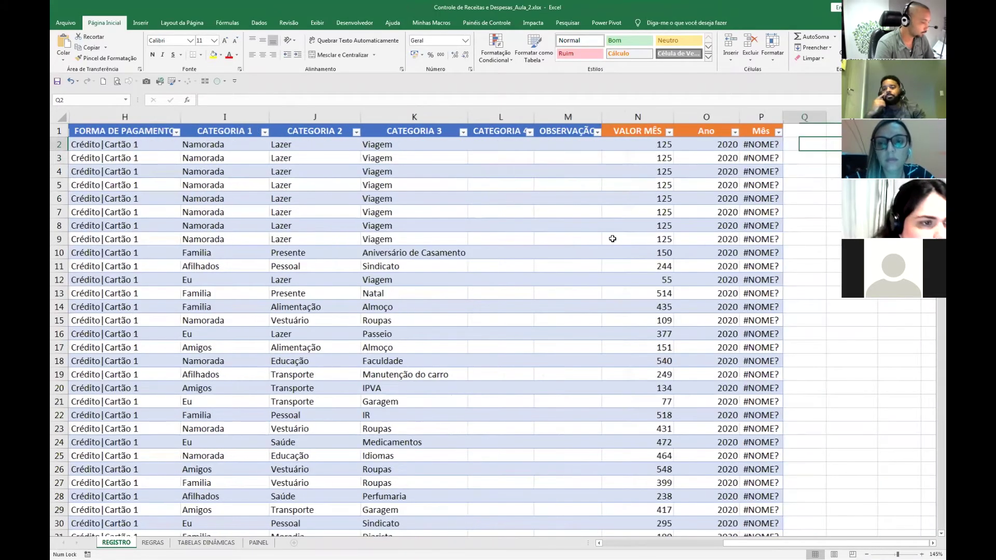
{"action": "key", "text": "F2"}
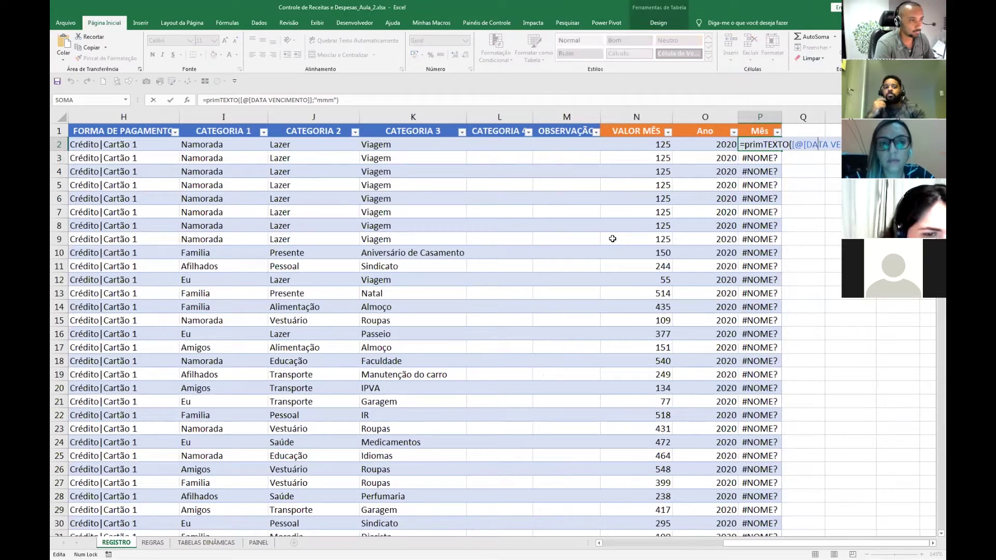
{"action": "key", "text": "BackSpace"}
{"action": "key", "text": "BackSpace"}
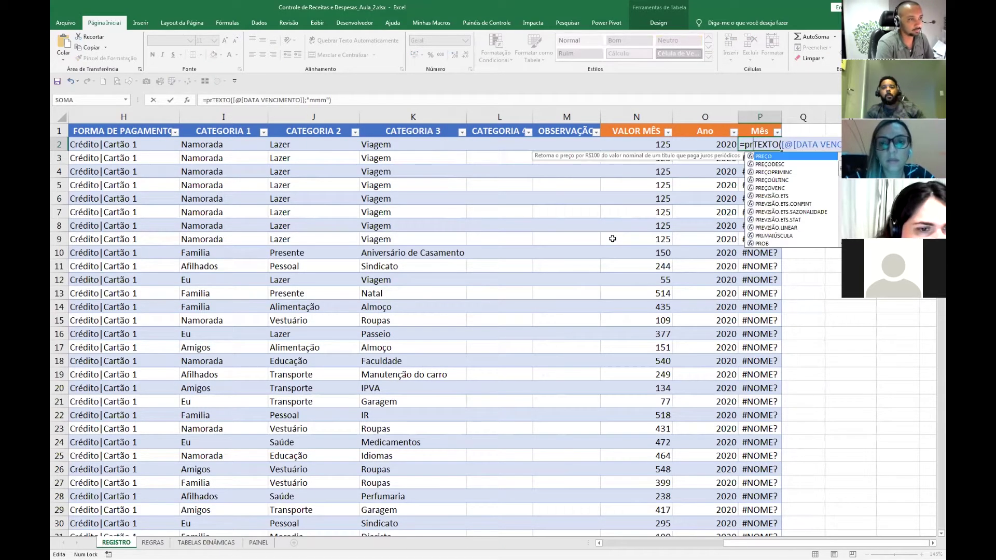
{"action": "type", "text": "i"}
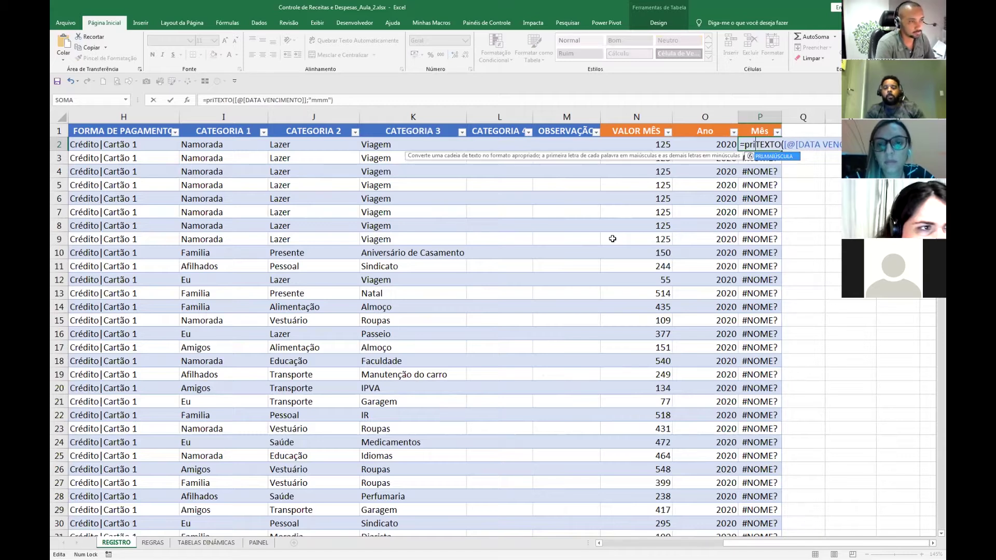
{"action": "key", "text": "Tab"}
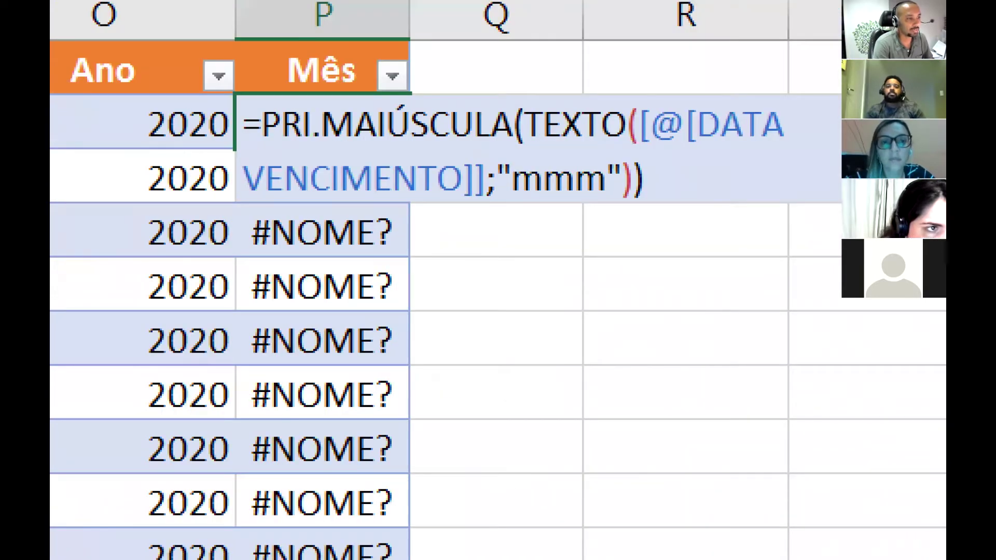
{"action": "left_click_drag", "start_coordinate": [749, 354], "coordinate": [648, 203]}
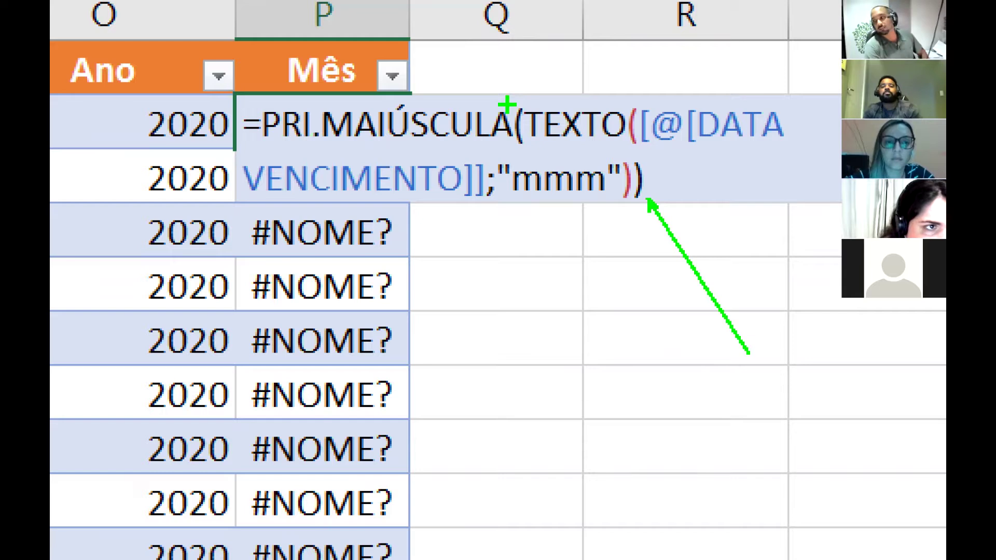
{"action": "left_click_drag", "start_coordinate": [428, 28], "coordinate": [506, 100]}
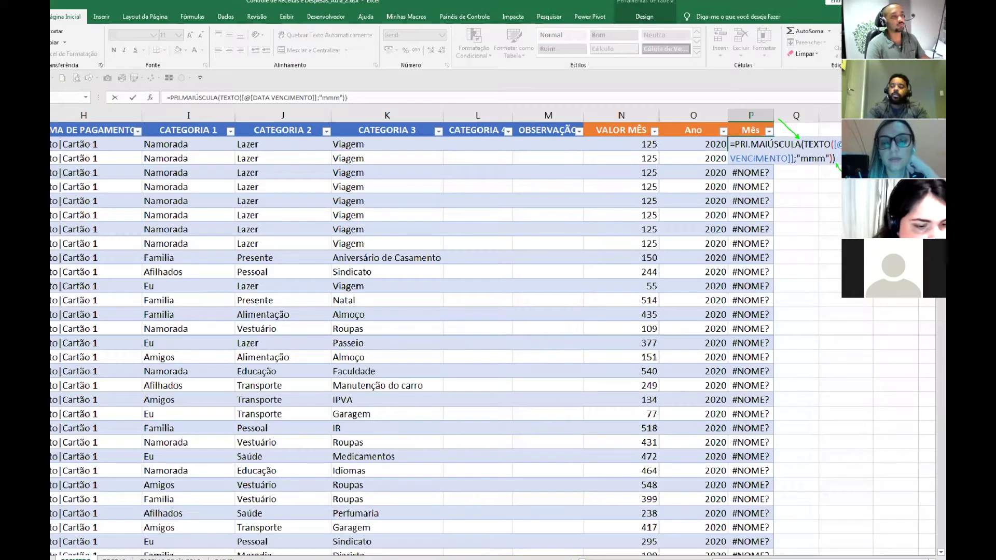
Enter the corrected Mês formula for the column and go back to the TIPO cell in row 2.
{"action": "key", "text": "Return"}
{"action": "key", "text": "Up"}
{"action": "key", "text": "Left"}
{"action": "key", "text": "Left"}
{"action": "key", "text": "Left"}
{"action": "key", "text": "Left"}
{"action": "key", "text": "Left"}
{"action": "key", "text": "Left"}
{"action": "key", "text": "Left"}
{"action": "key", "text": "Left"}
{"action": "key", "text": "Left"}
{"action": "key", "text": "Left"}
{"action": "key", "text": "Left"}
{"action": "key", "text": "Left"}
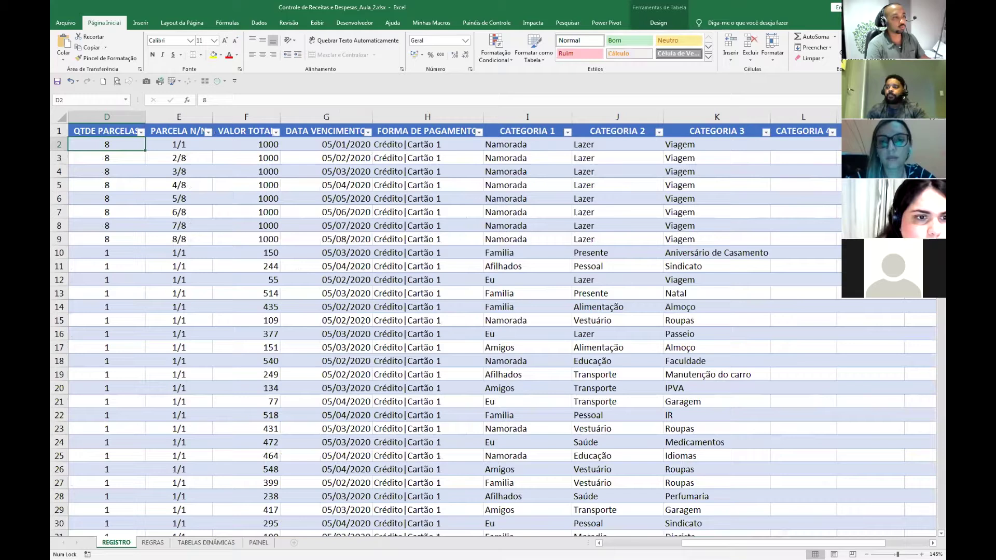
{"action": "key", "text": "Left"}
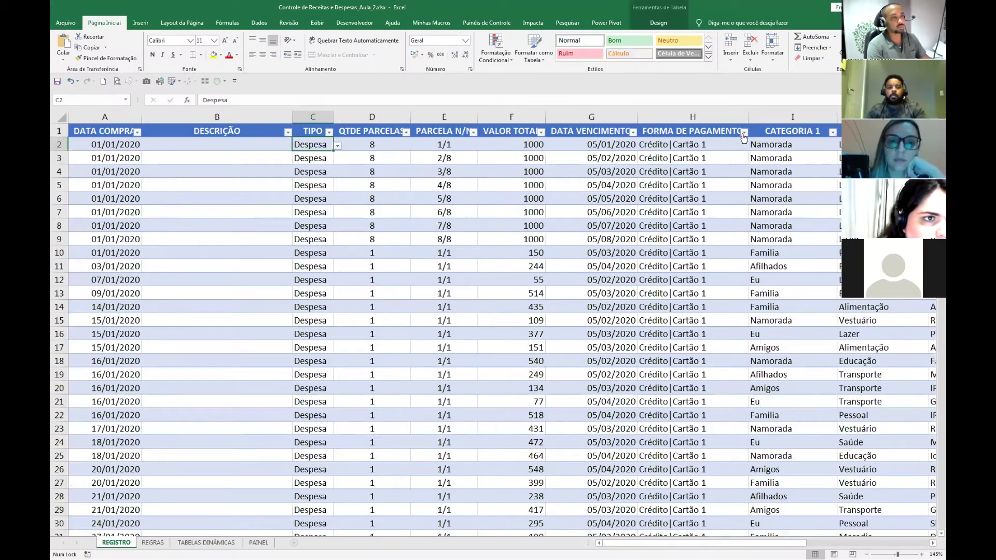
Filter FORMA DE PAGAMENTO to Crédito|Cartão 1, 2 and 3, excluding Débito|Banco 1, 2, 3 and Dinheiro.
{"action": "left_click", "coordinate": [744, 133]}
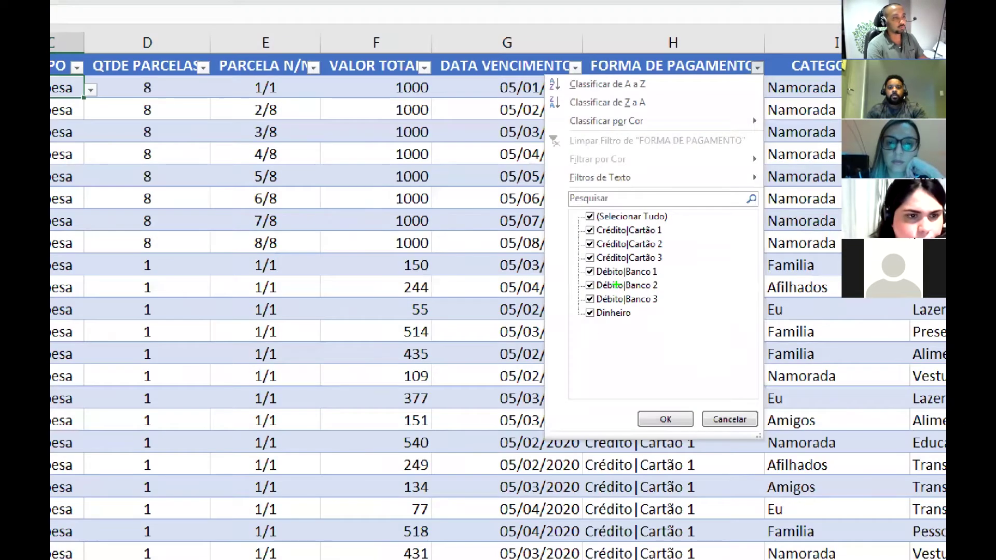
{"action": "key", "text": "Escape"}
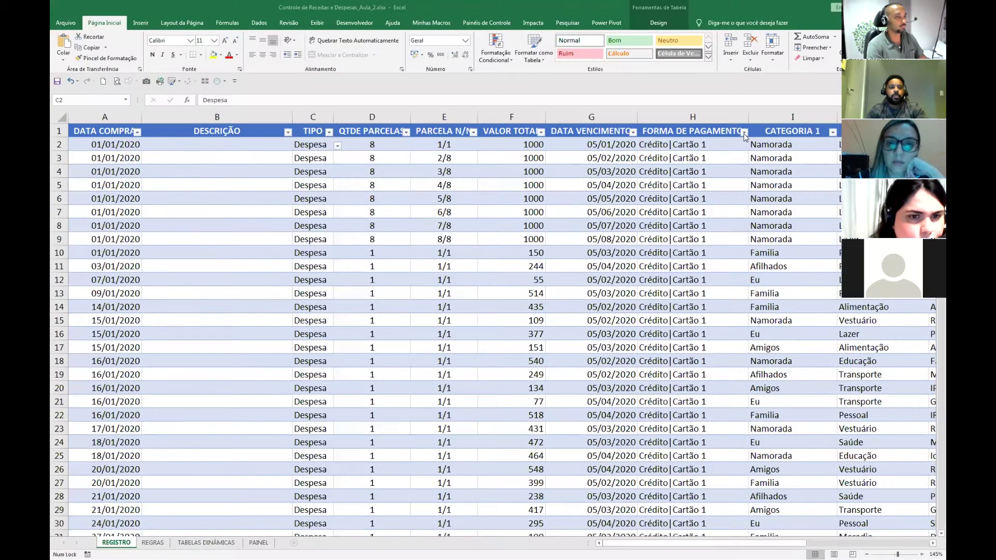
{"action": "left_click", "coordinate": [744, 132]}
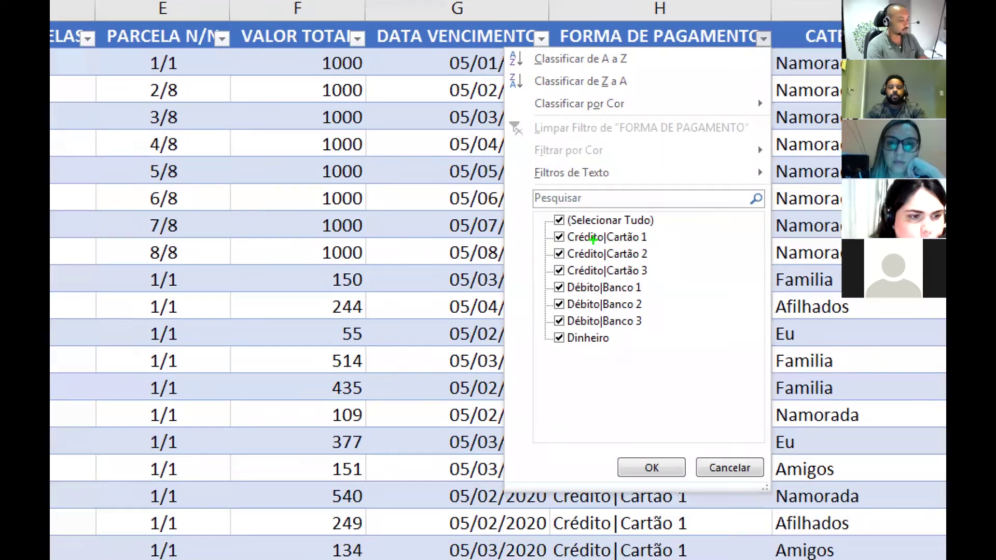
{"action": "mouse_move", "coordinate": [526, 253]}
{"action": "left_mouse_down"}
{"action": "mouse_move", "coordinate": [562, 315]}
{"action": "mouse_move", "coordinate": [664, 283]}
{"action": "left_mouse_up"}
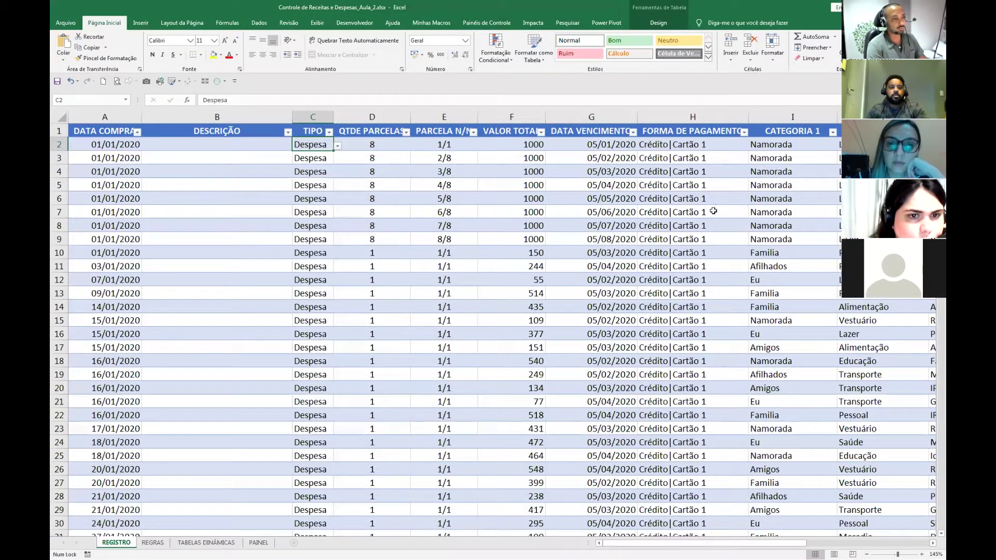
{"action": "left_click", "coordinate": [749, 105]}
{"action": "left_click", "coordinate": [662, 257]}
{"action": "left_click", "coordinate": [662, 265]}
{"action": "left_click", "coordinate": [662, 273]}
{"action": "left_click", "coordinate": [656, 282]}
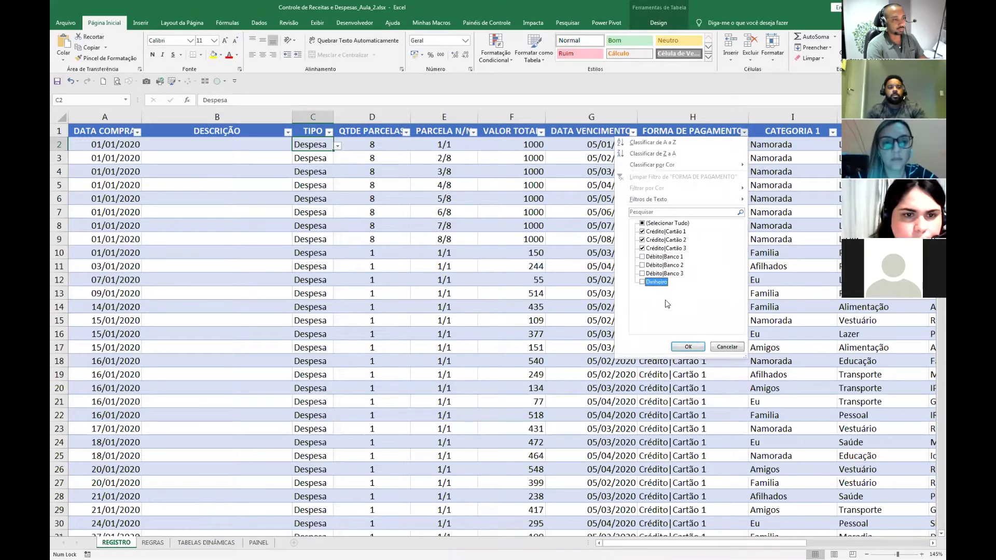
{"action": "left_click", "coordinate": [688, 347]}
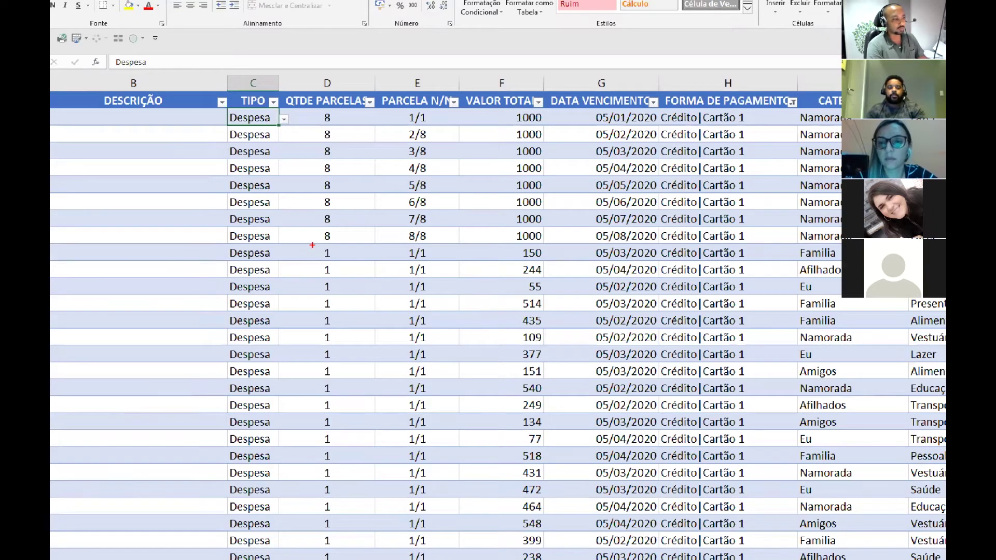
{"action": "left_click_drag", "start_coordinate": [307, 245], "coordinate": [339, 262]}
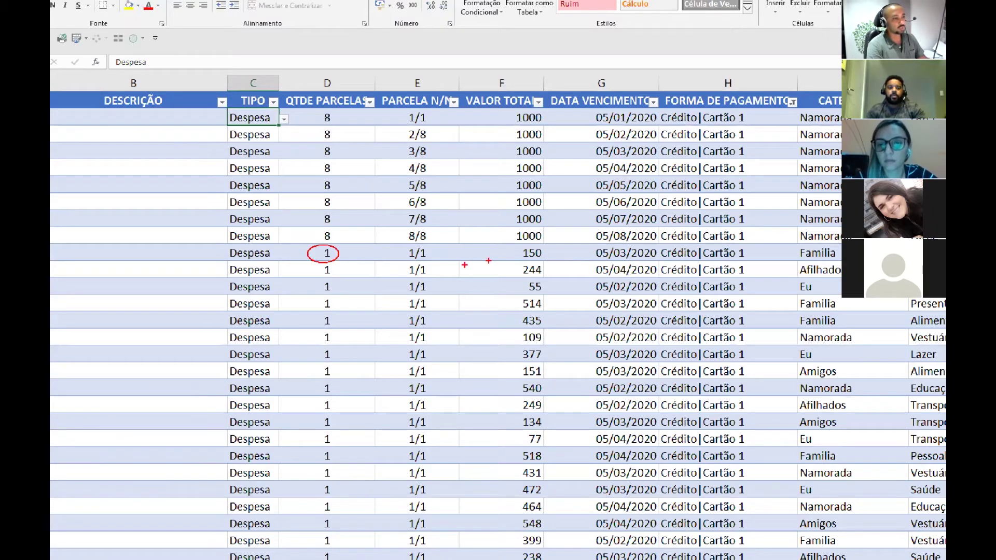
{"action": "left_click_drag", "start_coordinate": [504, 243], "coordinate": [549, 262]}
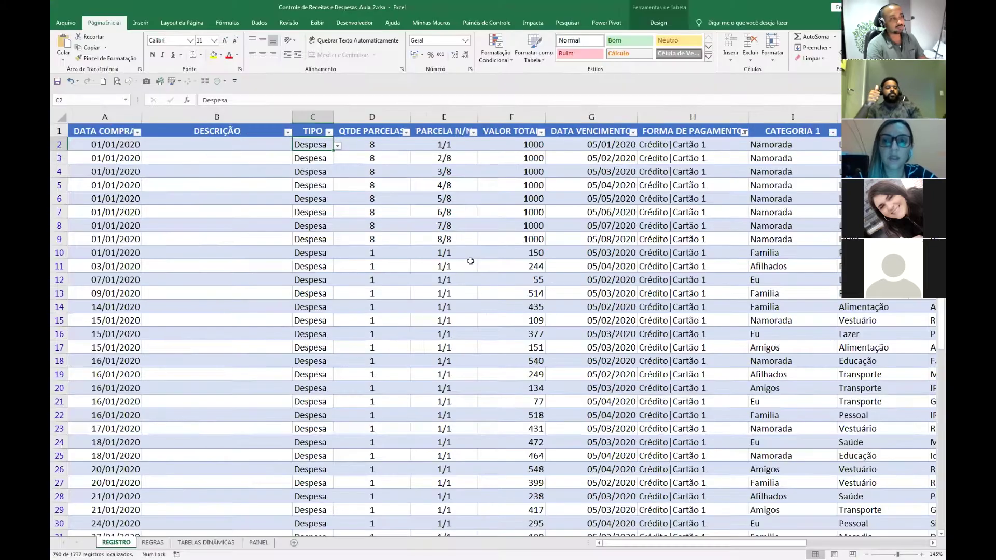
{"action": "left_click", "coordinate": [370, 101]}
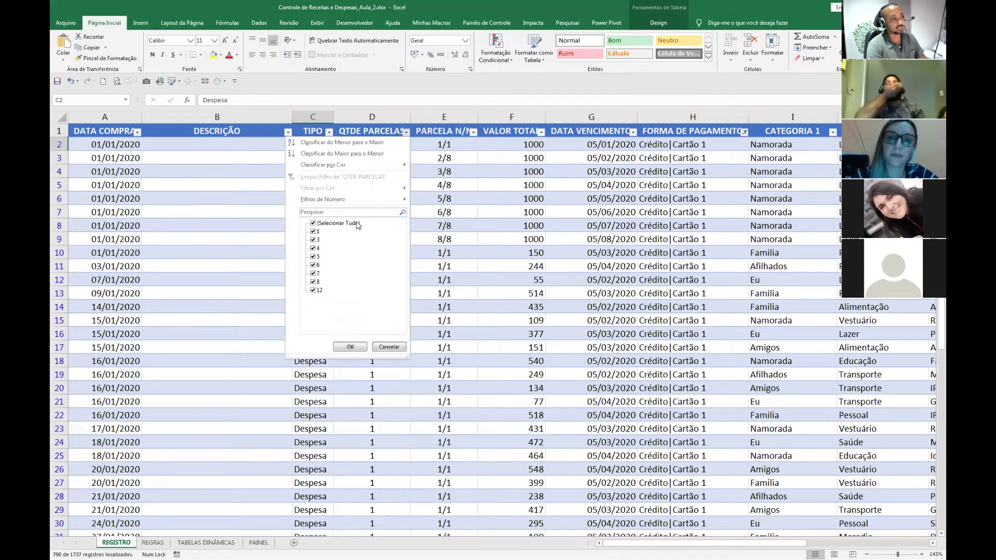
{"action": "left_click", "coordinate": [357, 225]}
{"action": "left_click", "coordinate": [321, 224]}
{"action": "left_click", "coordinate": [317, 231]}
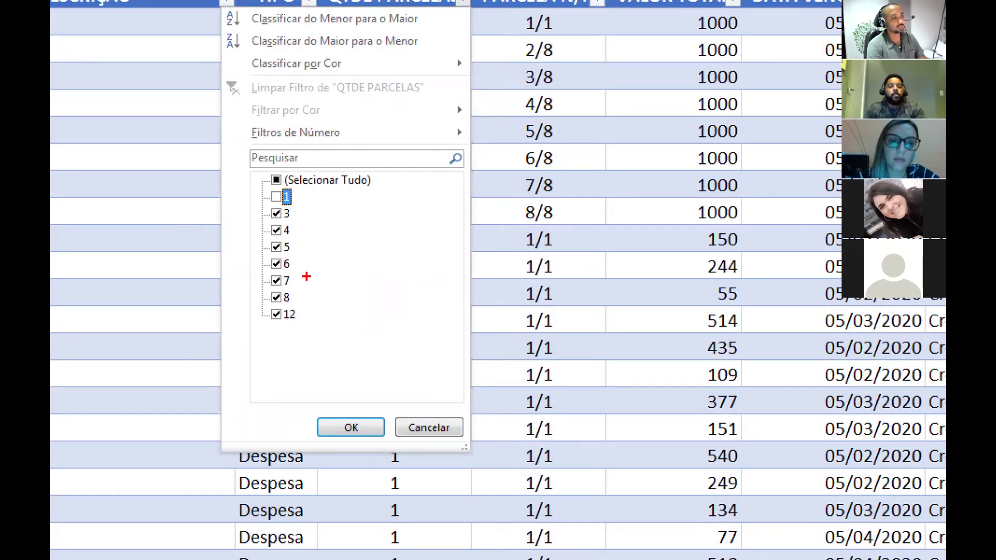
{"action": "key", "text": "Escape"}
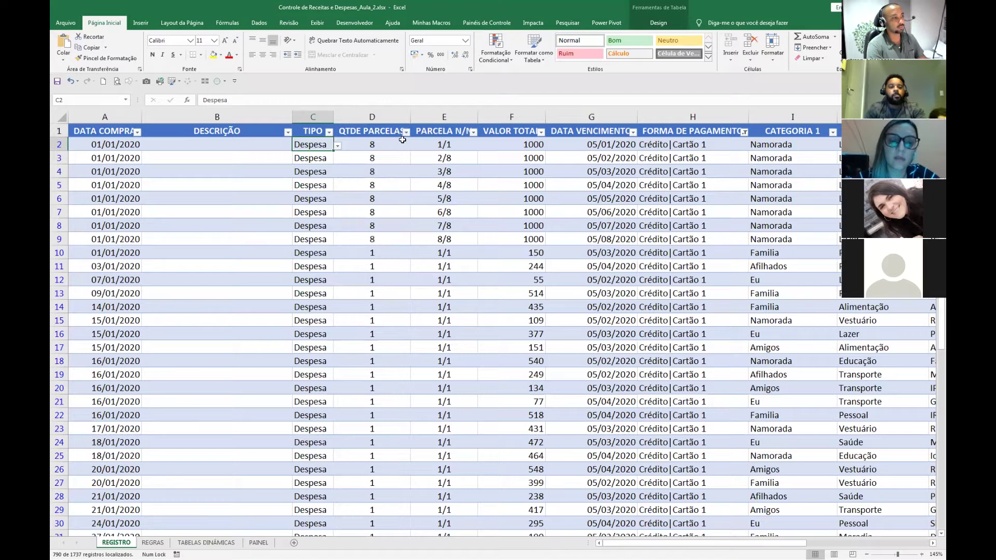
Filter QTDE PARCELAS to exclude 1 so only multi-installment purchases are listed, and select a PARCELA N/N cell.
{"action": "left_click", "coordinate": [405, 132]}
{"action": "left_click", "coordinate": [317, 231]}
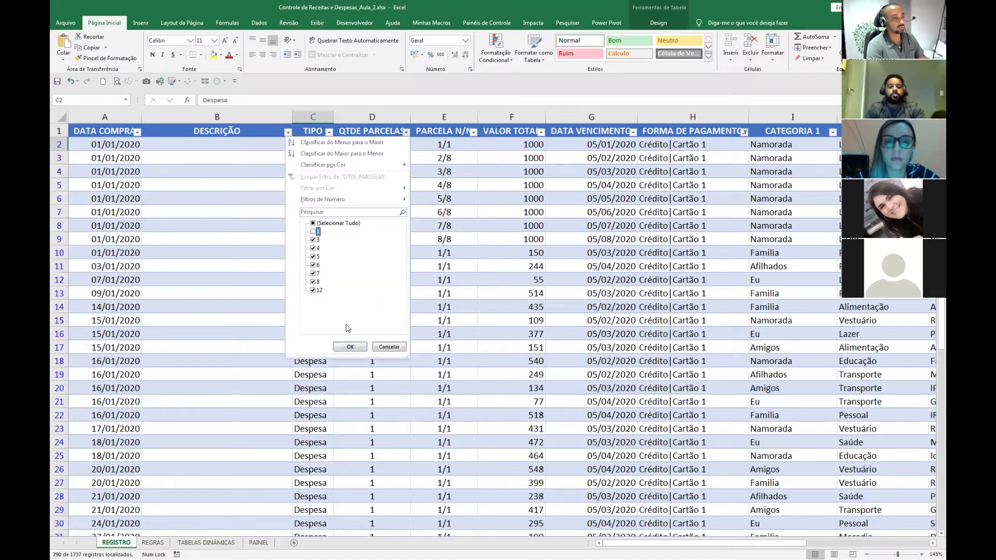
{"action": "left_click", "coordinate": [350, 347]}
{"action": "left_click", "coordinate": [417, 220]}
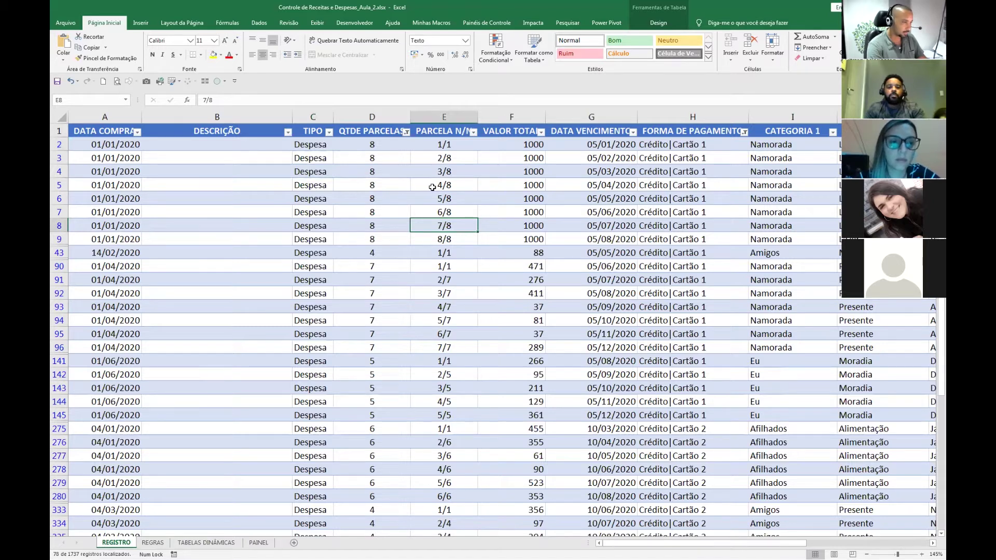
Set QTDE PARCELAS to 1 in row 43, the 14/02/2020 purchase, and select the cell in row 90.
{"action": "left_click", "coordinate": [395, 253]}
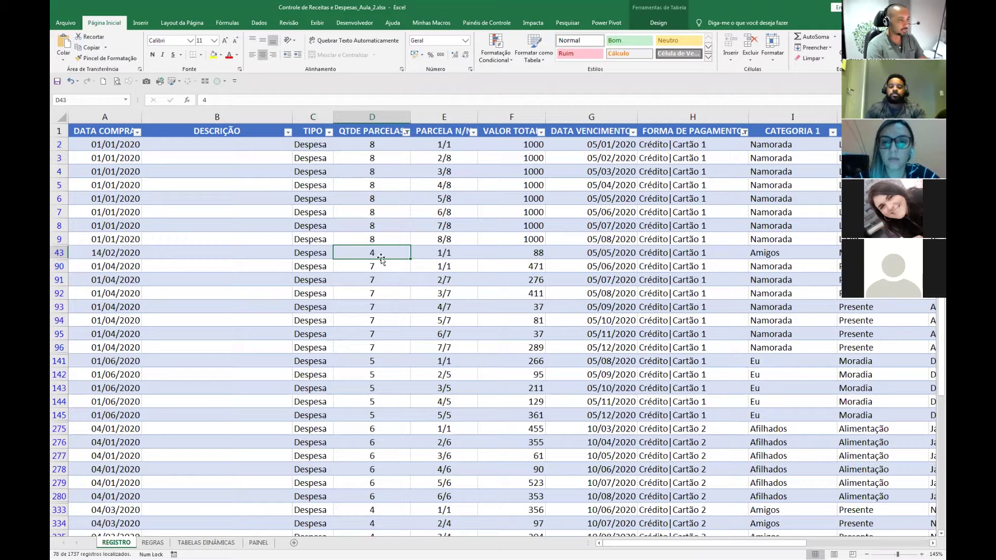
{"action": "type", "text": "1"}
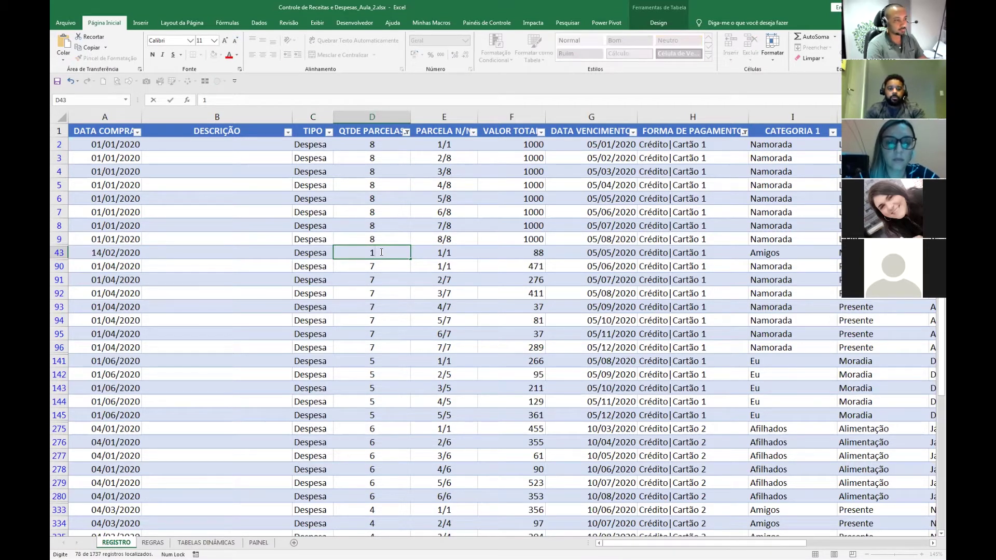
{"action": "key", "text": "Return"}
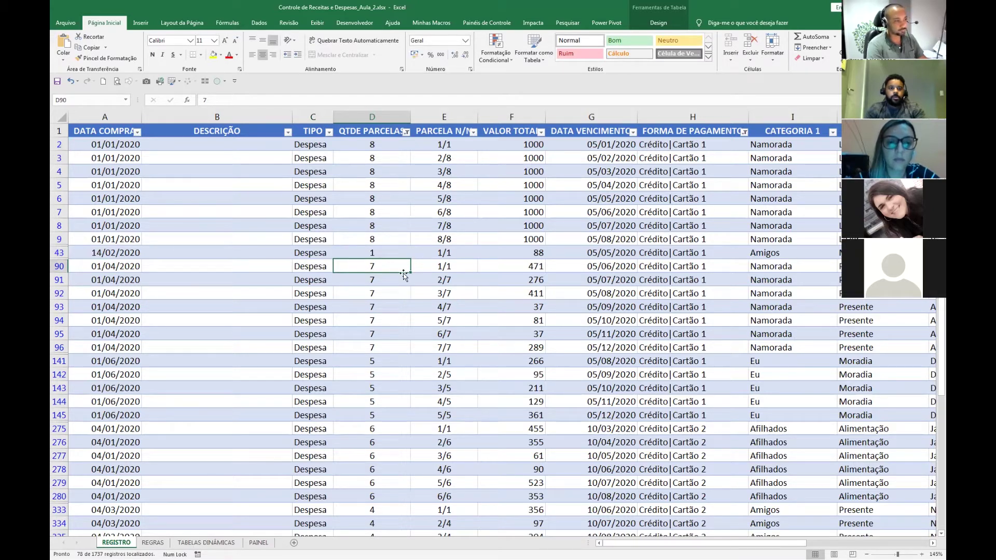
{"action": "key", "text": "Down"}
{"action": "key", "text": "Down"}
{"action": "key", "text": "Down"}
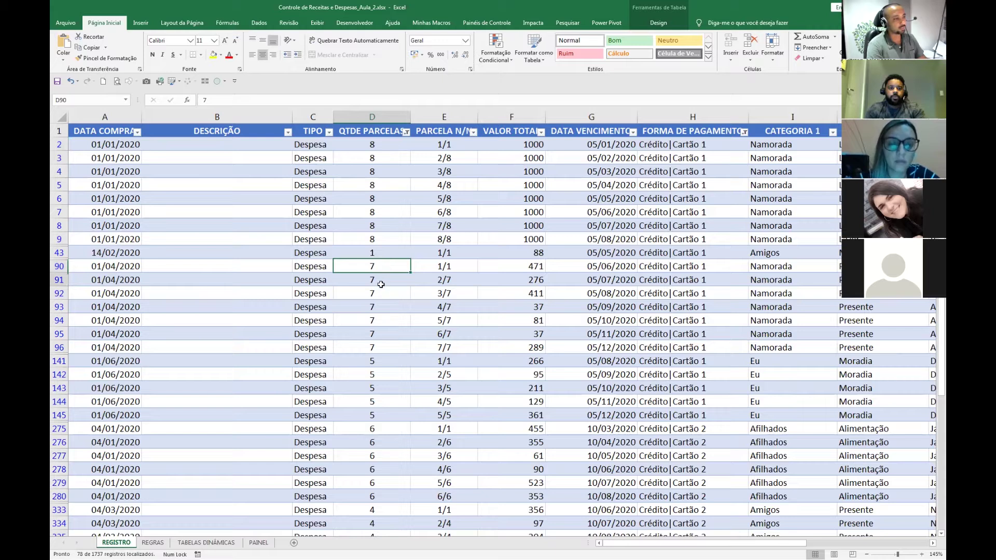
{"action": "left_click", "coordinate": [395, 267]}
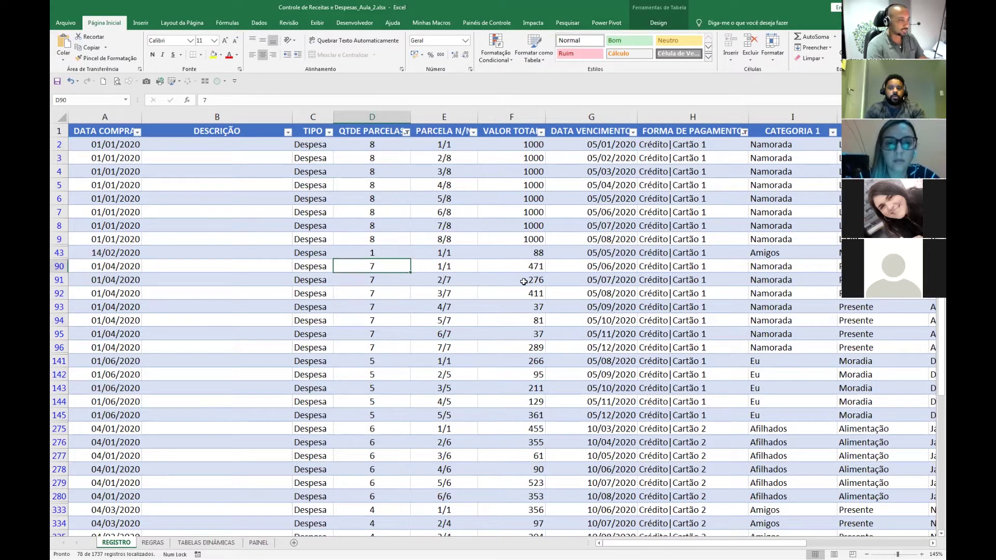
Fill VALOR TOTAL in rows 90 to 96, the seven installments of the 01/04/2020 purchase, with 1500.
{"action": "left_click_drag", "start_coordinate": [526, 274], "coordinate": [520, 343]}
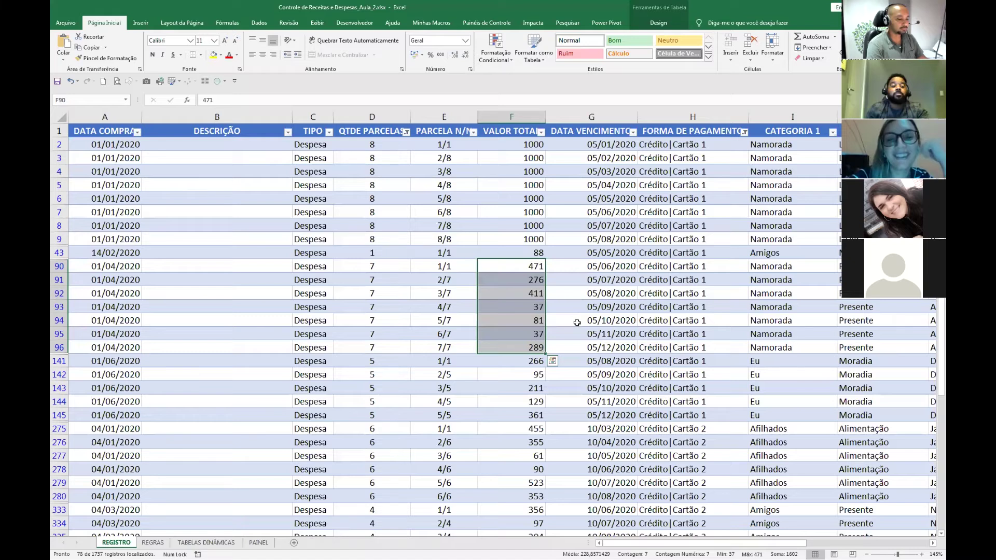
{"action": "type", "text": "1500"}
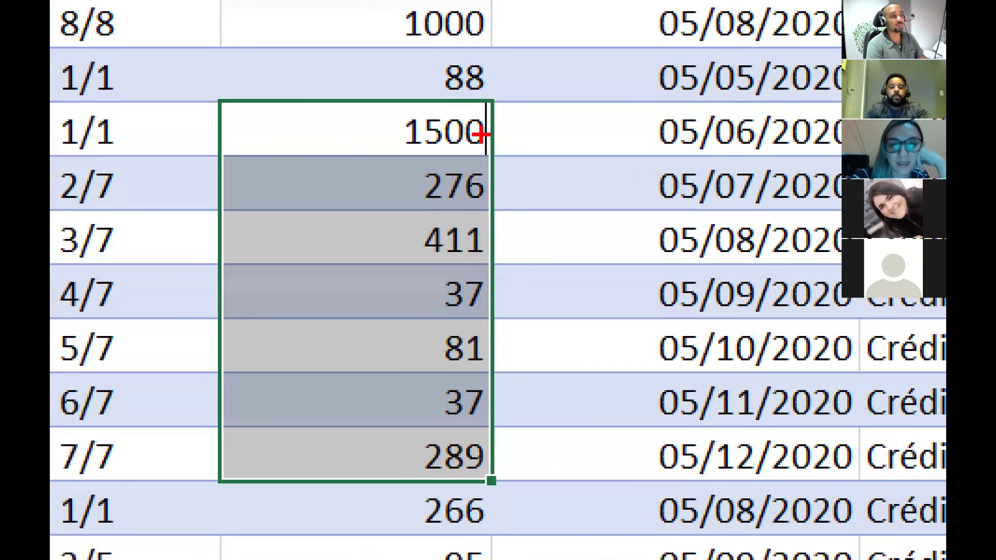
{"action": "left_click", "coordinate": [612, 129]}
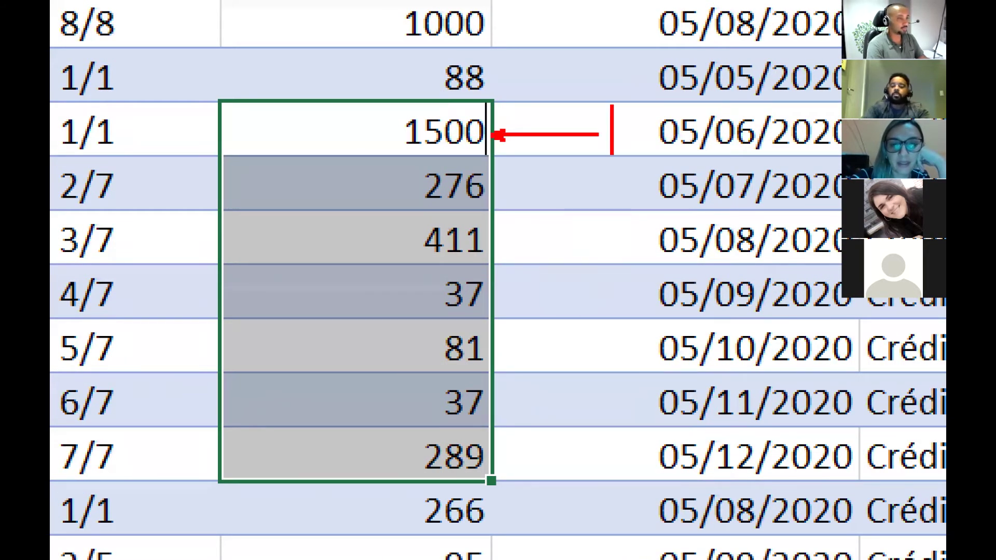
{"action": "type", "text": "enter"}
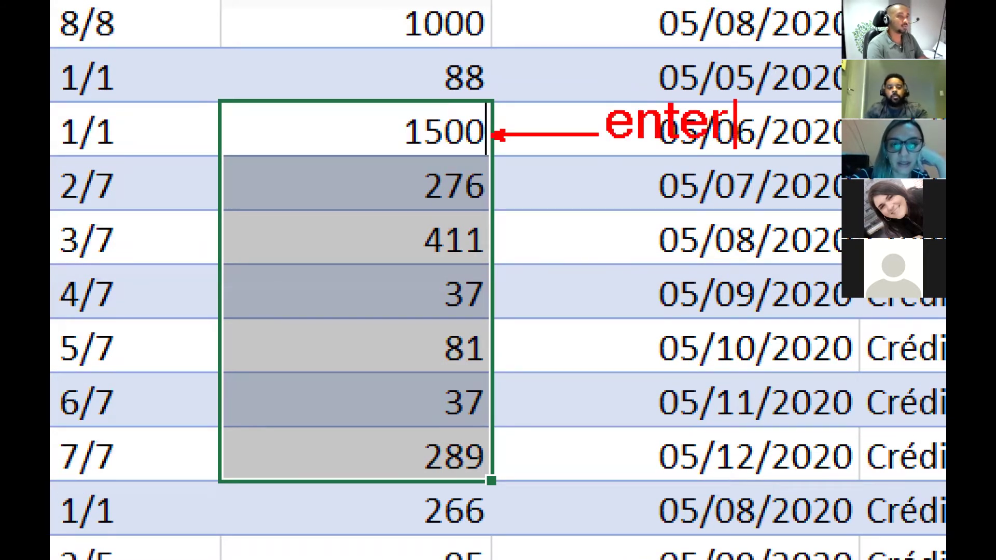
{"action": "key", "text": "Return"}
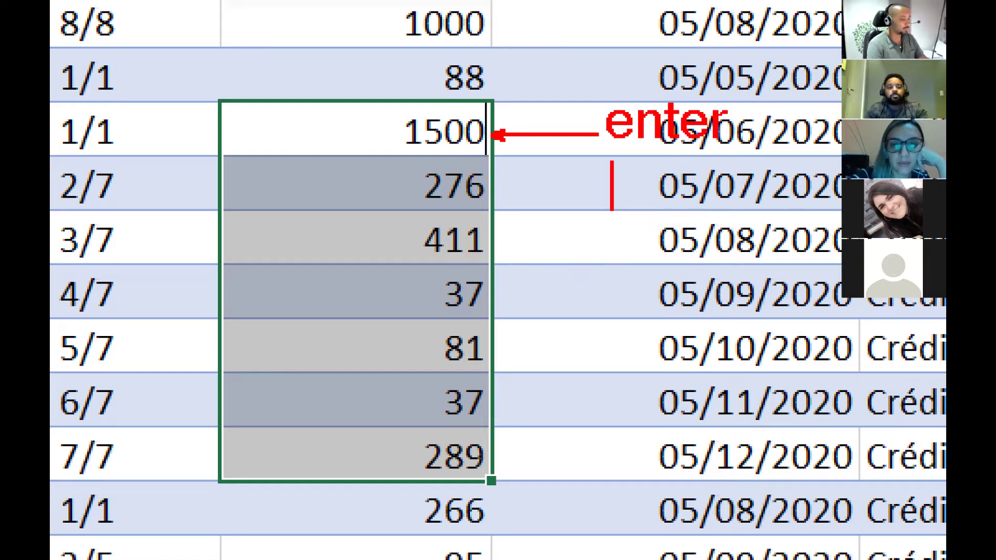
{"action": "type", "text": "b"}
{"action": "key", "text": "BackSpace"}
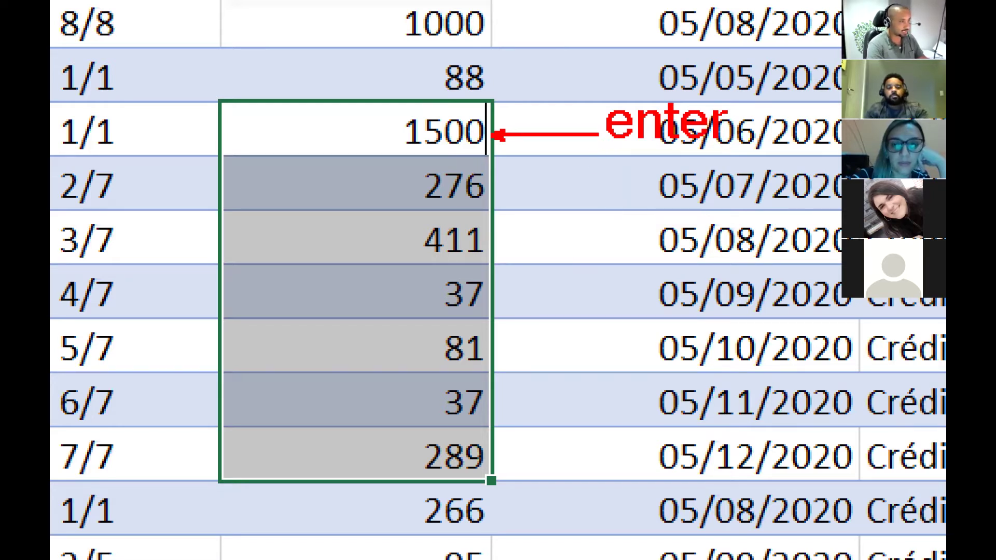
{"action": "mouse_move", "coordinate": [217, 95]}
{"action": "left_mouse_down"}
{"action": "mouse_move", "coordinate": [331, 434]}
{"action": "mouse_move", "coordinate": [493, 492]}
{"action": "mouse_move", "coordinate": [495, 484]}
{"action": "left_mouse_up"}
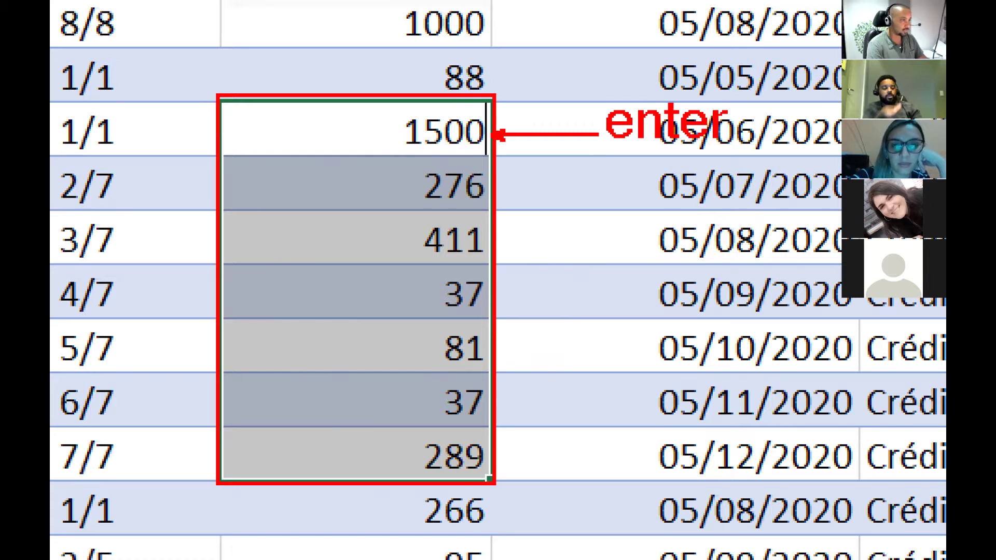
{"action": "key", "text": "b"}
{"action": "left_click_drag", "start_coordinate": [529, 250], "coordinate": [501, 195]}
{"action": "type", "text": "t"}
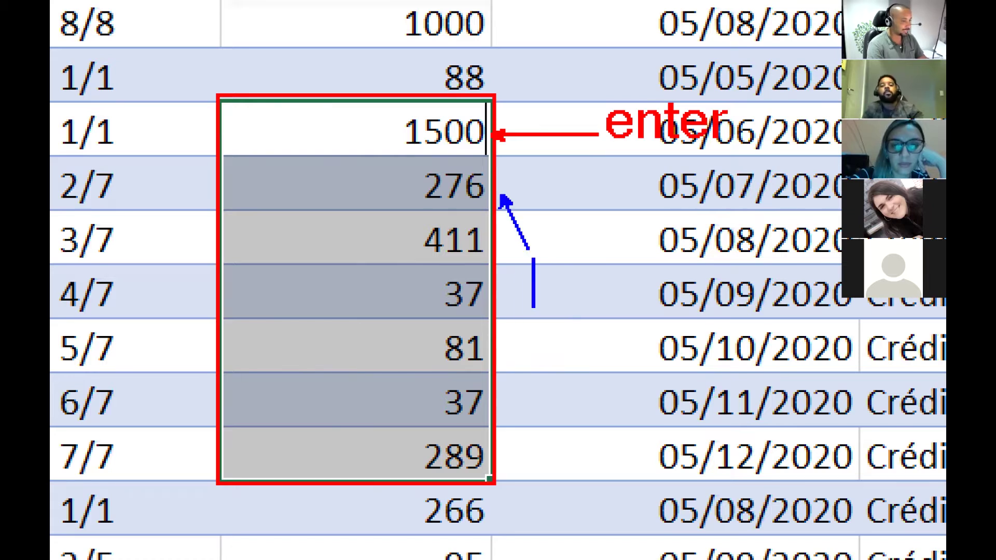
{"action": "type", "text": "Ctr"}
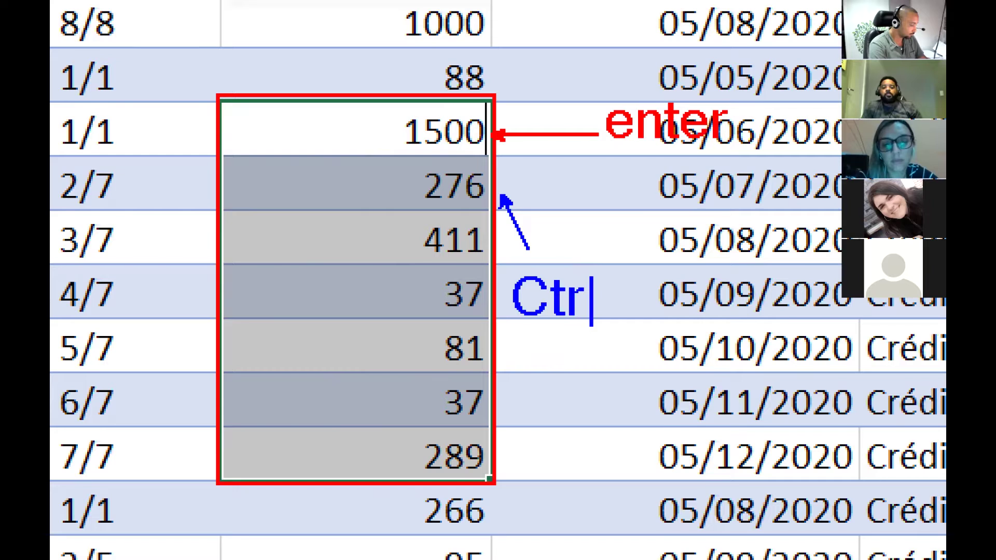
{"action": "type", "text": "l+Enter"}
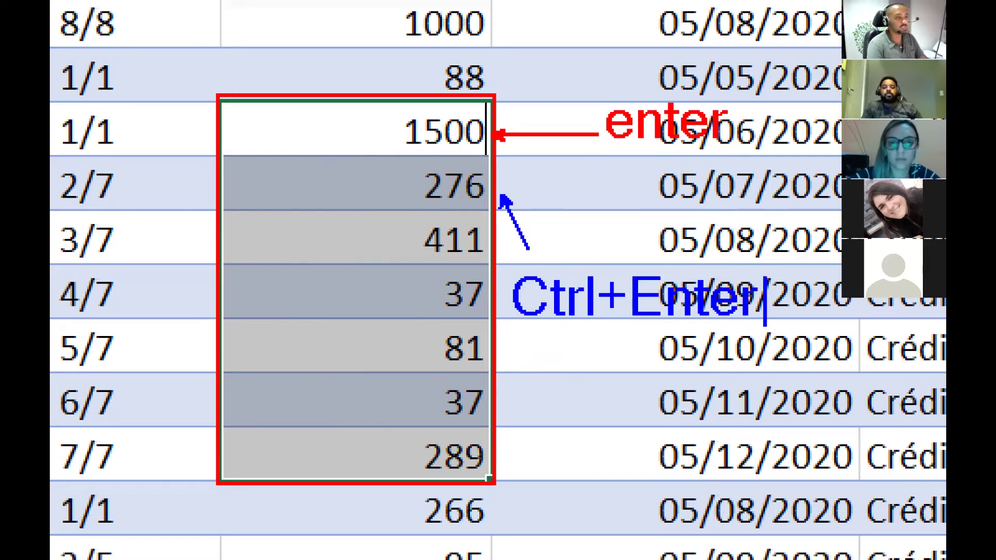
{"action": "left_click_drag", "start_coordinate": [362, 454], "coordinate": [362, 174]}
{"action": "key", "text": "Escape"}
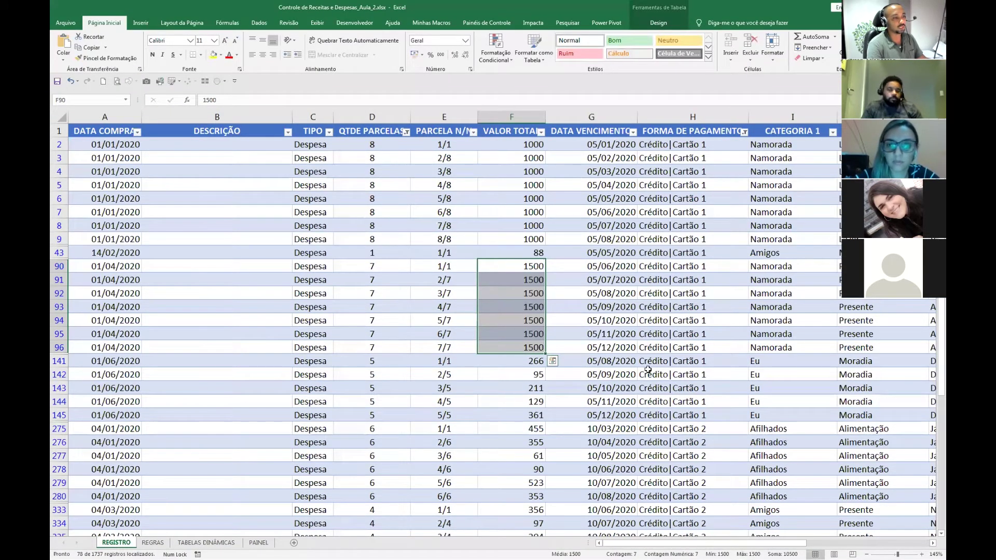
{"action": "scroll", "coordinate": [621, 377], "scroll_direction": "down", "scroll_amount": 1}
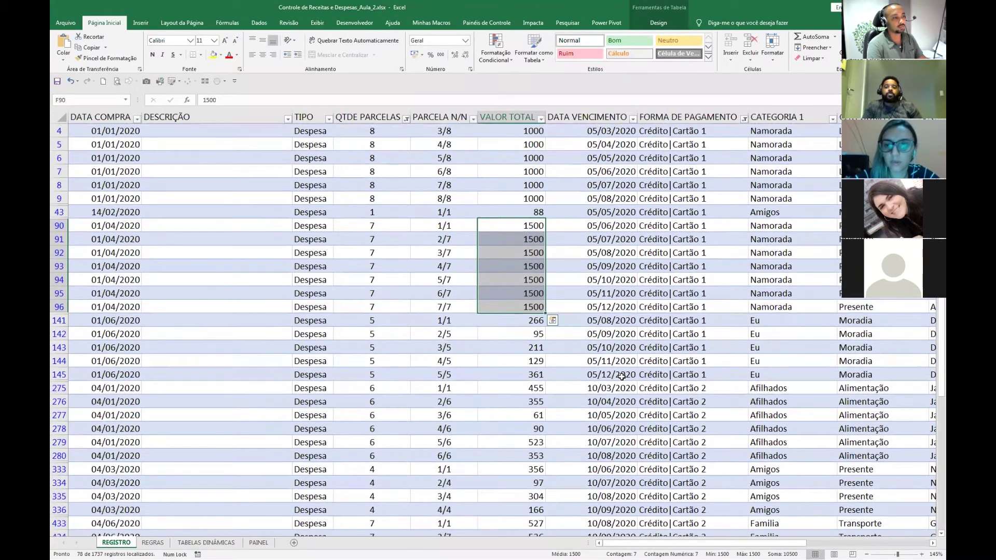
{"action": "key", "text": "ctrl+1"}
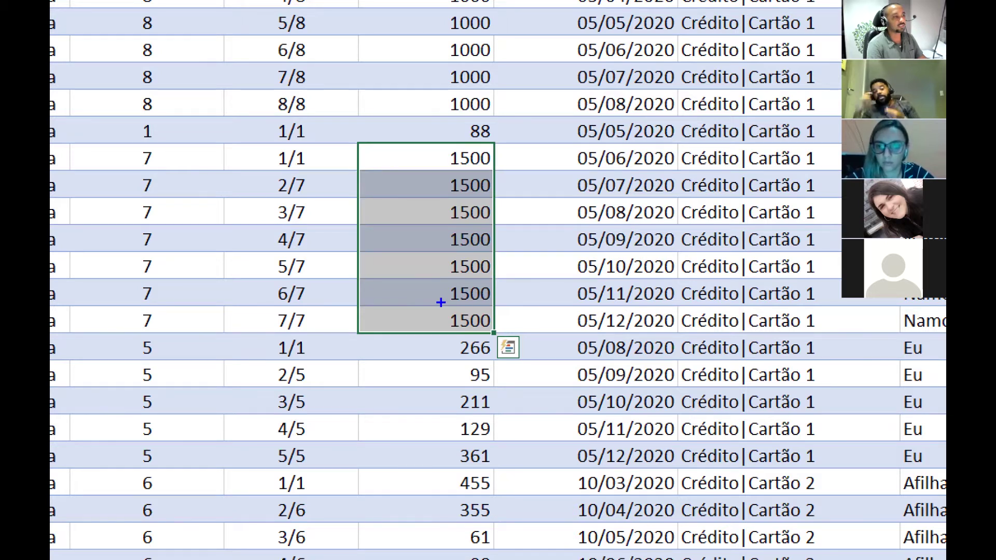
{"action": "mouse_move", "coordinate": [252, 206]}
{"action": "left_mouse_down"}
{"action": "mouse_move", "coordinate": [275, 193]}
{"action": "mouse_move", "coordinate": [273, 215]}
{"action": "left_mouse_up"}
{"action": "left_click_drag", "start_coordinate": [274, 240], "coordinate": [268, 250]}
{"action": "mouse_move", "coordinate": [275, 264]}
{"action": "left_mouse_down"}
{"action": "mouse_move", "coordinate": [250, 271]}
{"action": "mouse_move", "coordinate": [276, 324]}
{"action": "left_mouse_up"}
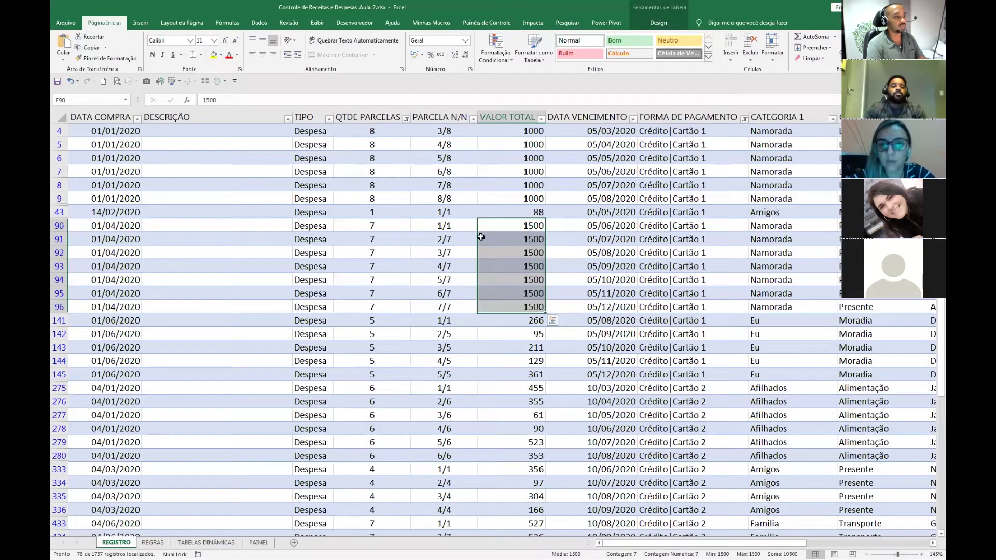
Set PARCELA N/N in row 90, the first installment of the 01/04/2020 purchase, to 1/7.
{"action": "left_click", "coordinate": [331, 160]}
{"action": "type", "text": "1/"}
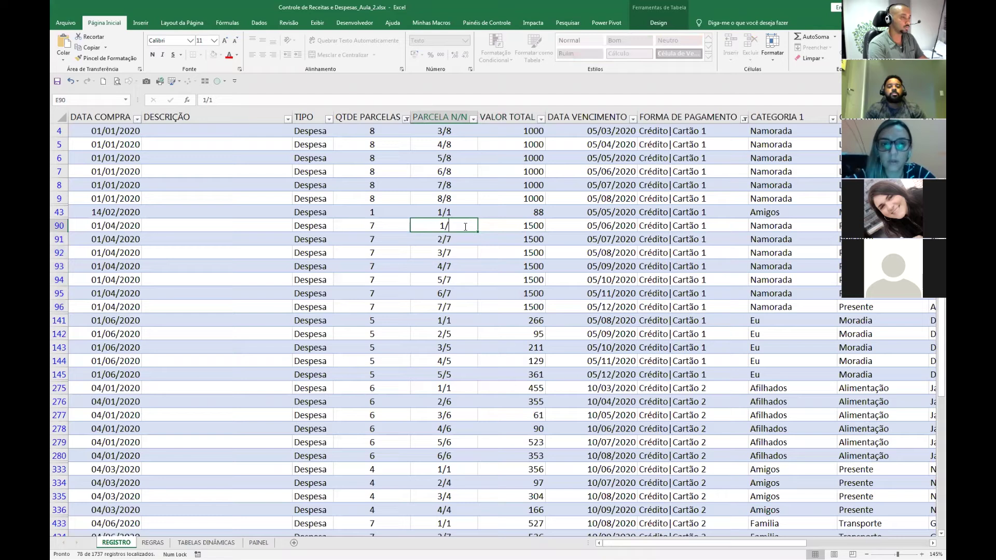
{"action": "type", "text": "7"}
{"action": "key", "text": "Return"}
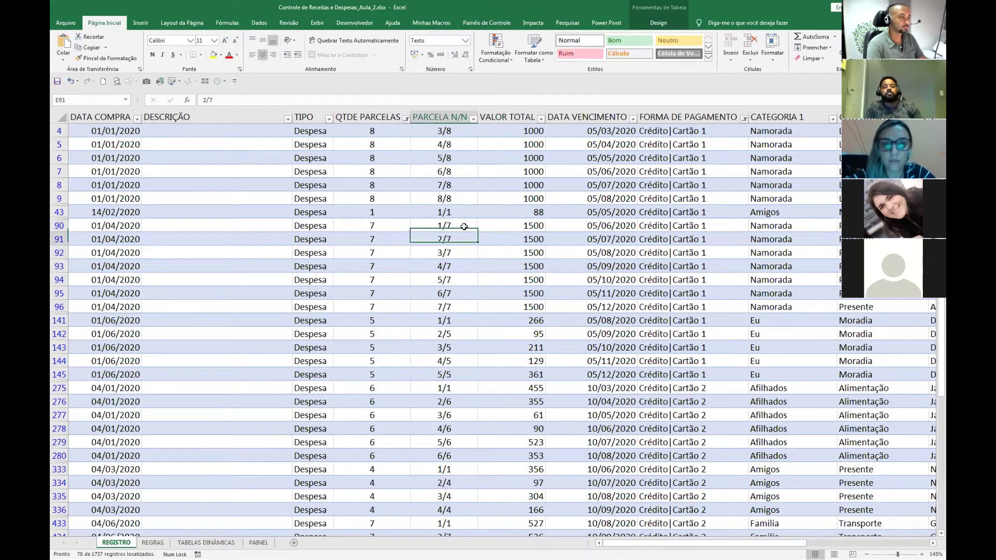
Set PARCELA N/N in row 2, the first installment of the 01/01/2020 purchase, to 1/8.
{"action": "scroll", "coordinate": [465, 228], "scroll_direction": "up", "scroll_amount": 1}
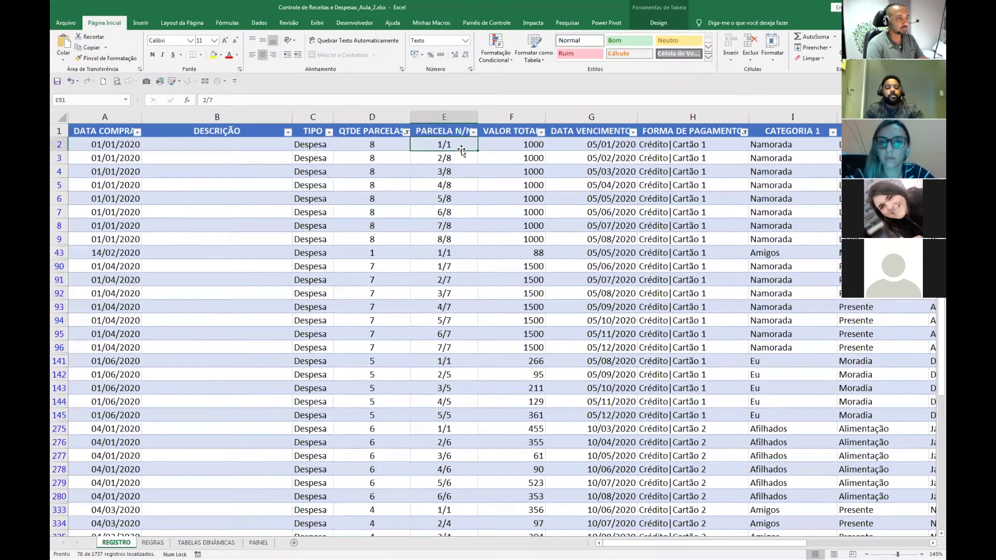
{"action": "scroll", "coordinate": [453, 130], "scroll_direction": "down", "scroll_amount": 20}
{"action": "scroll", "coordinate": [461, 148], "scroll_direction": "up", "scroll_amount": 20}
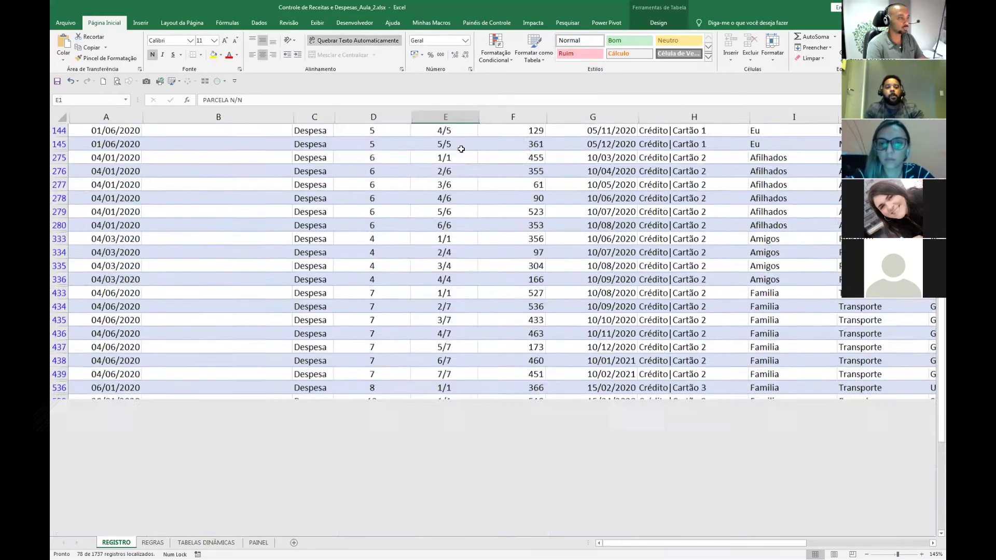
{"action": "left_click", "coordinate": [462, 149]}
{"action": "double_click", "coordinate": [462, 149]}
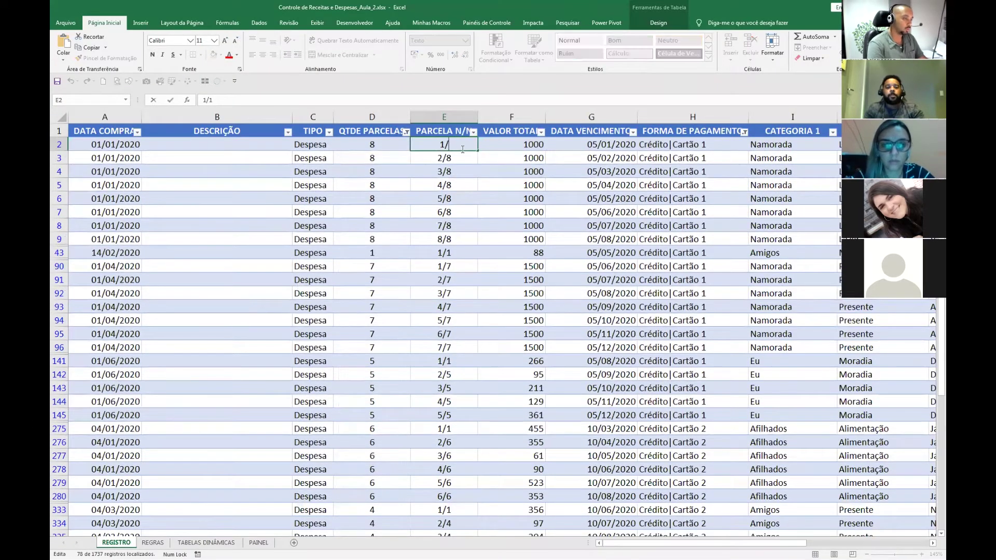
{"action": "key", "text": "Return"}
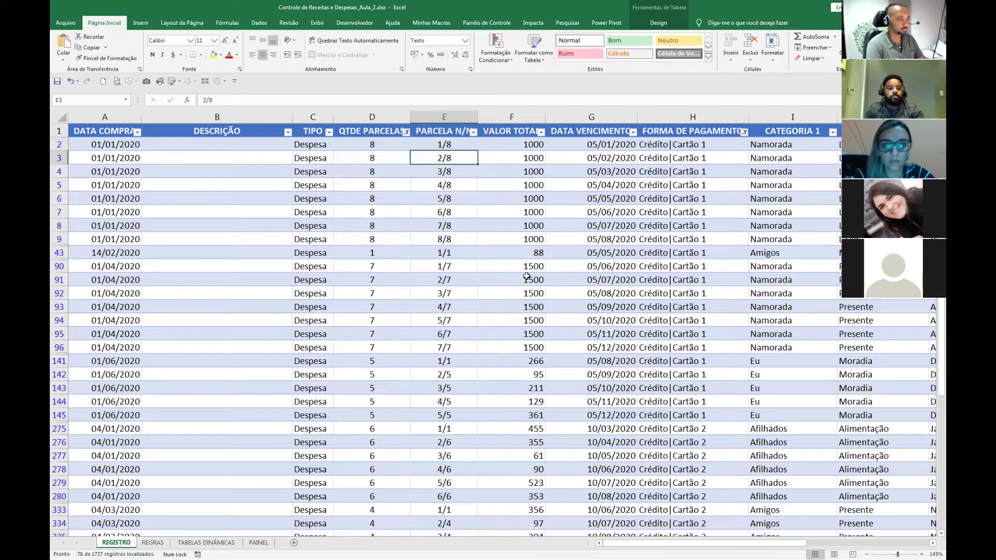
Review the installment labels and VALOR TOTAL of the Cartão 1 purchases, comparing rows 90 to 96 with rows 141 to 145.
{"action": "scroll", "coordinate": [526, 276], "scroll_direction": "up", "scroll_amount": 1}
{"action": "scroll", "coordinate": [527, 276], "scroll_direction": "up", "scroll_amount": 1}
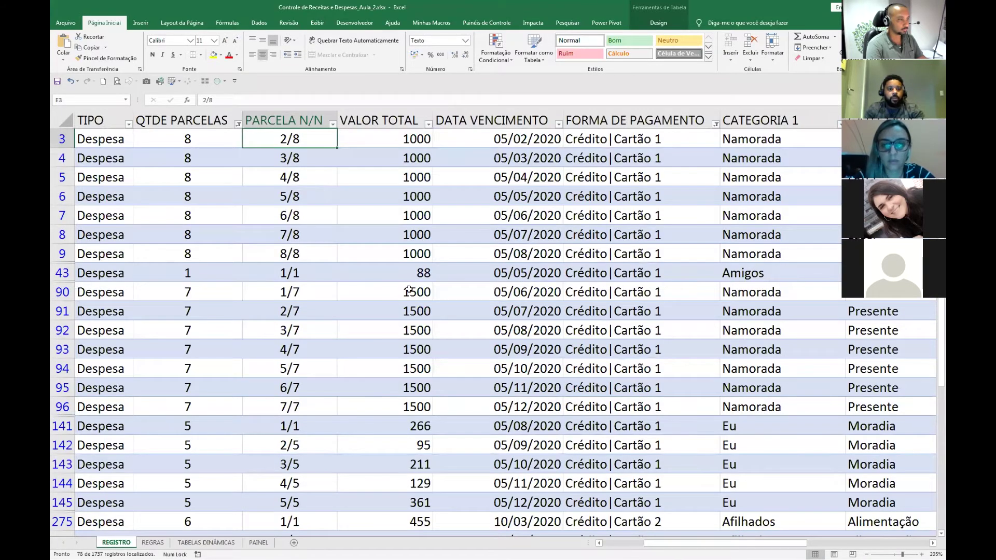
{"action": "scroll", "coordinate": [306, 314], "scroll_direction": "up", "scroll_amount": 2}
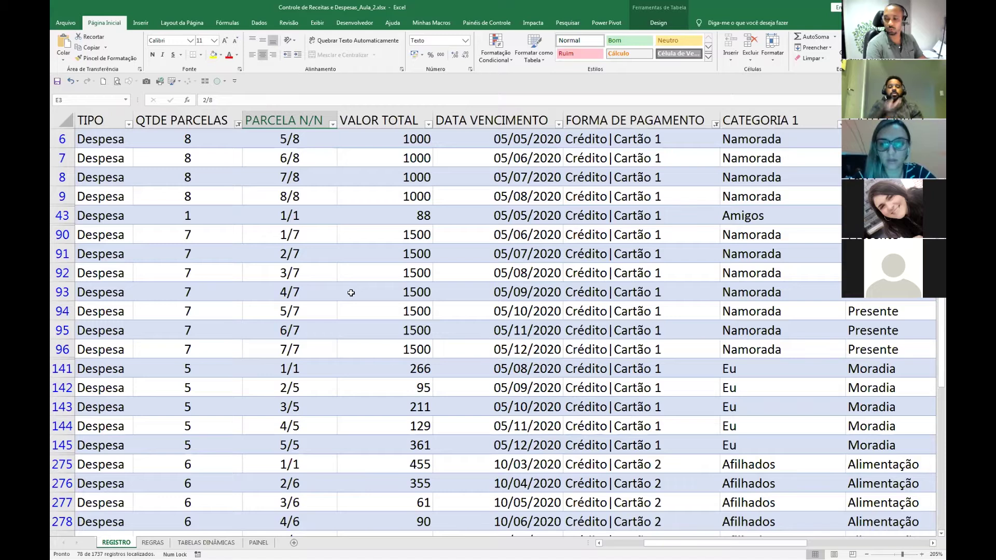
{"action": "left_click", "coordinate": [390, 328]}
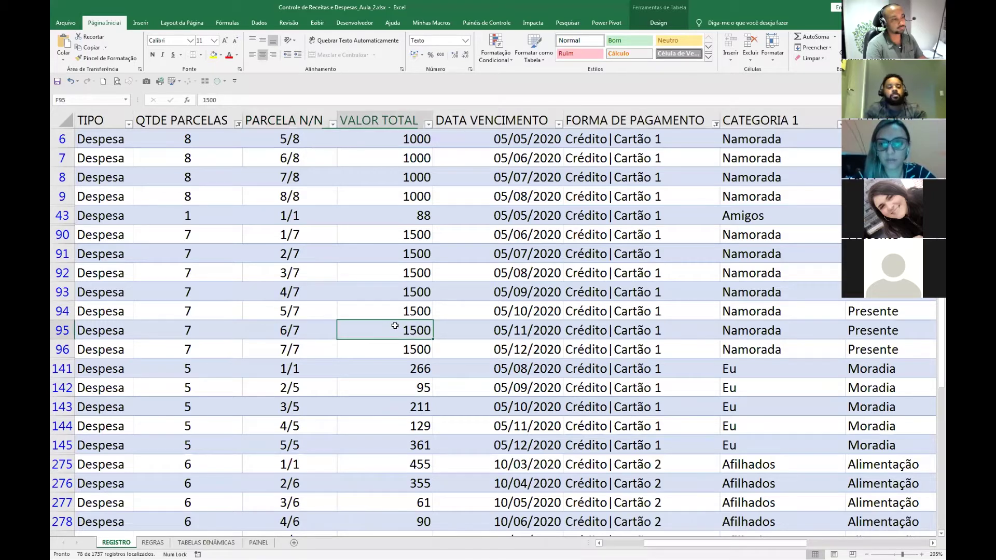
{"action": "scroll", "coordinate": [394, 325], "scroll_direction": "down", "scroll_amount": 1}
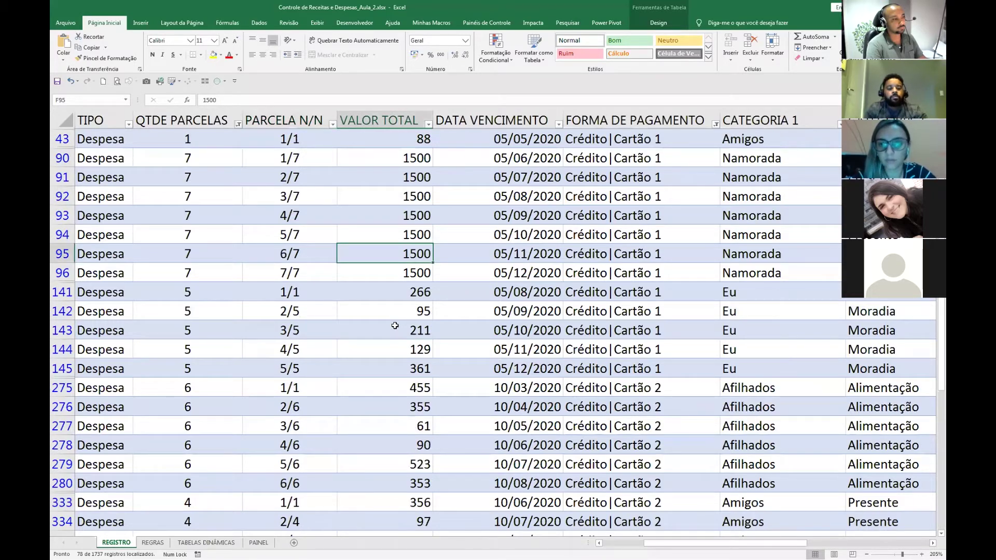
{"action": "scroll", "coordinate": [395, 325], "scroll_direction": "down", "scroll_amount": 1}
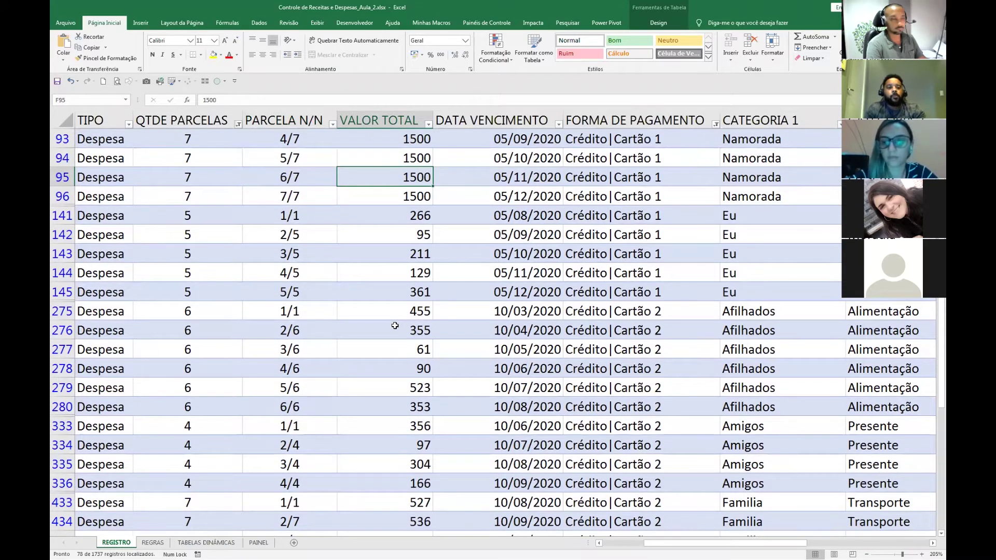
{"action": "left_click", "coordinate": [303, 218]}
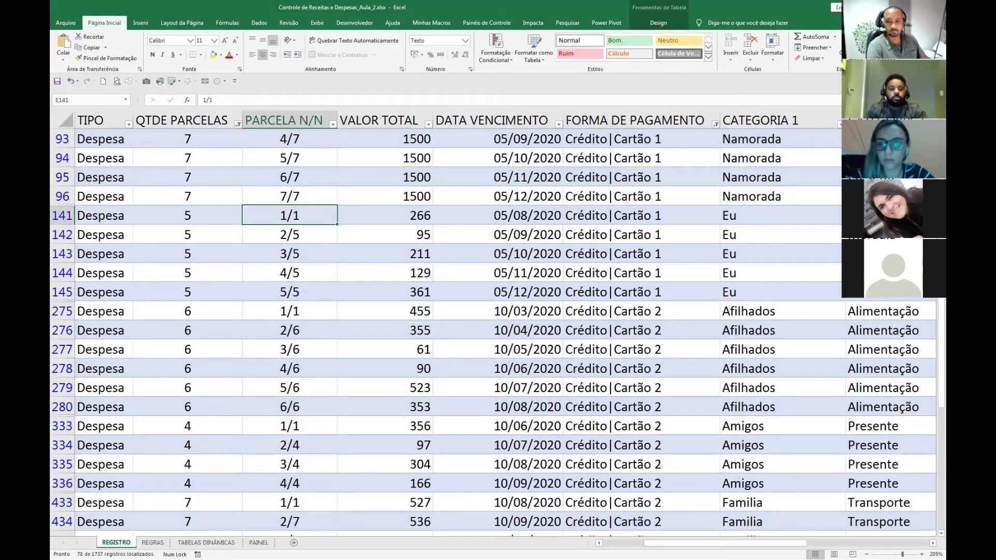
{"action": "left_click", "coordinate": [544, 447]}
{"action": "left_click", "coordinate": [424, 272]}
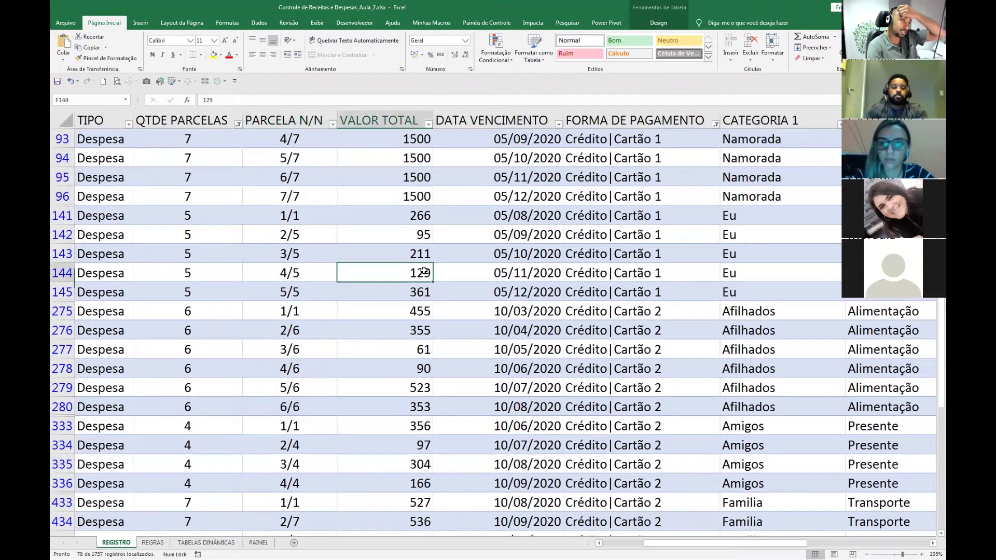
{"action": "scroll", "coordinate": [424, 272], "scroll_direction": "up", "scroll_amount": 1}
{"action": "scroll", "coordinate": [412, 205], "scroll_direction": "up", "scroll_amount": 1}
{"action": "left_click", "coordinate": [401, 178]}
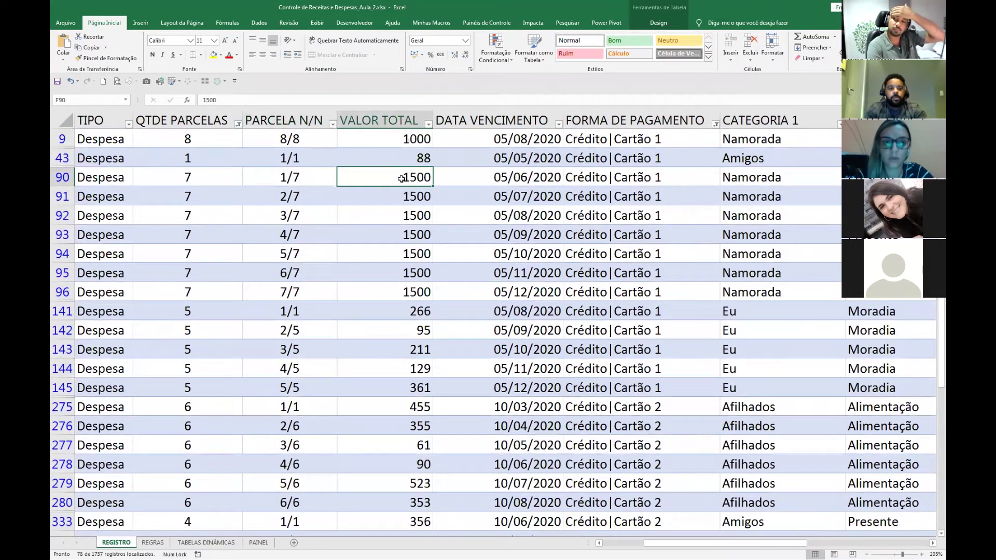
{"action": "left_click_drag", "start_coordinate": [401, 178], "coordinate": [392, 288]}
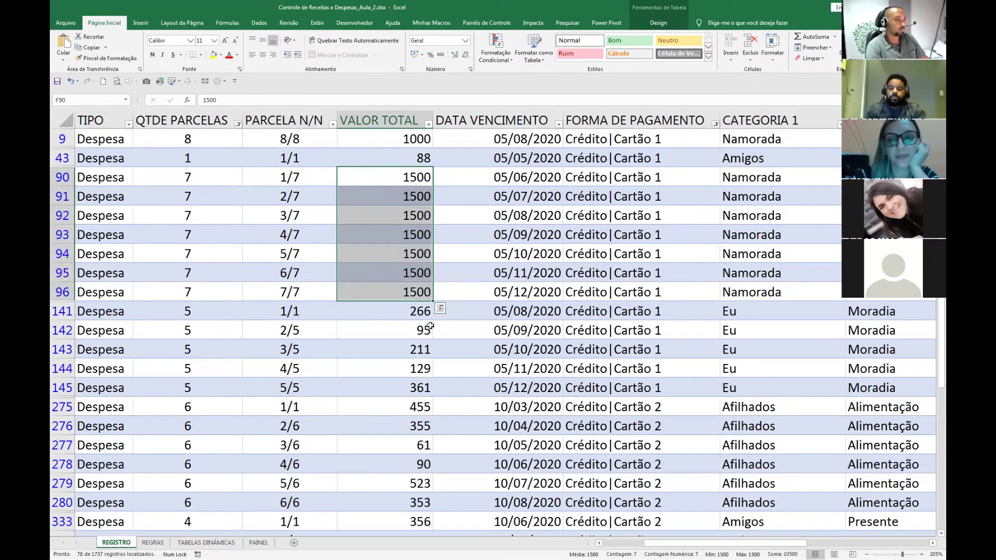
Set PARCELA N/N in row 141, the first installment of the 01/06/2020 purchase, to 1/5.
{"action": "left_click", "coordinate": [298, 312]}
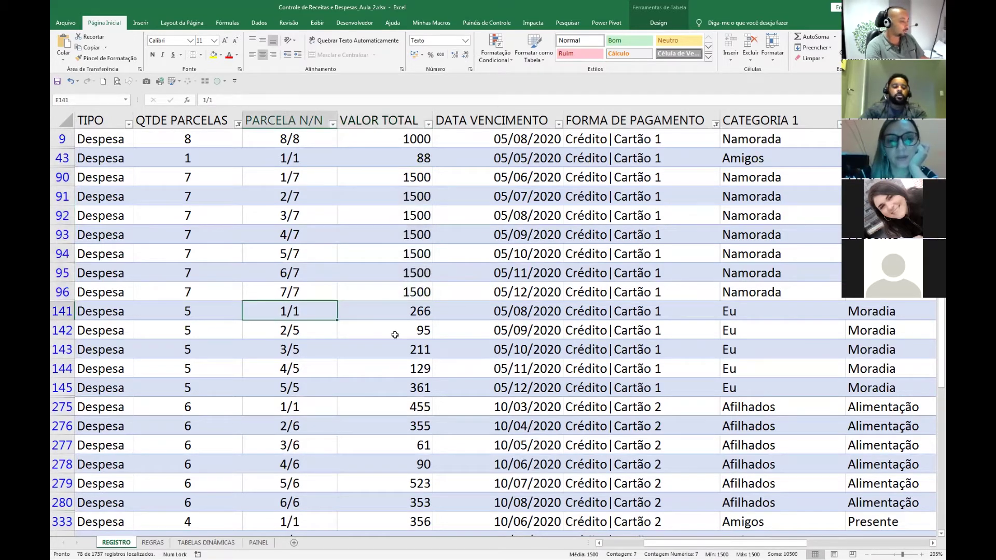
{"action": "key", "text": "F2"}
{"action": "key", "text": "BackSpace"}
{"action": "type", "text": "5"}
{"action": "key", "text": "Return"}
{"action": "key", "text": "Up"}
{"action": "key", "text": "Right"}
{"action": "key", "text": "shift+Down"}
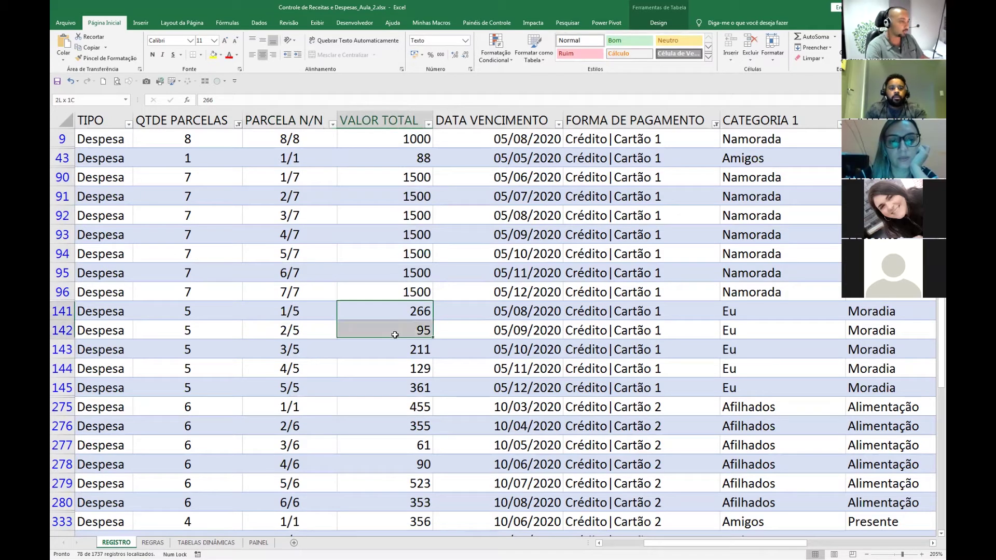
{"action": "key", "text": "shift+Down"}
{"action": "key", "text": "shift+Down"}
{"action": "key", "text": "shift+Down"}
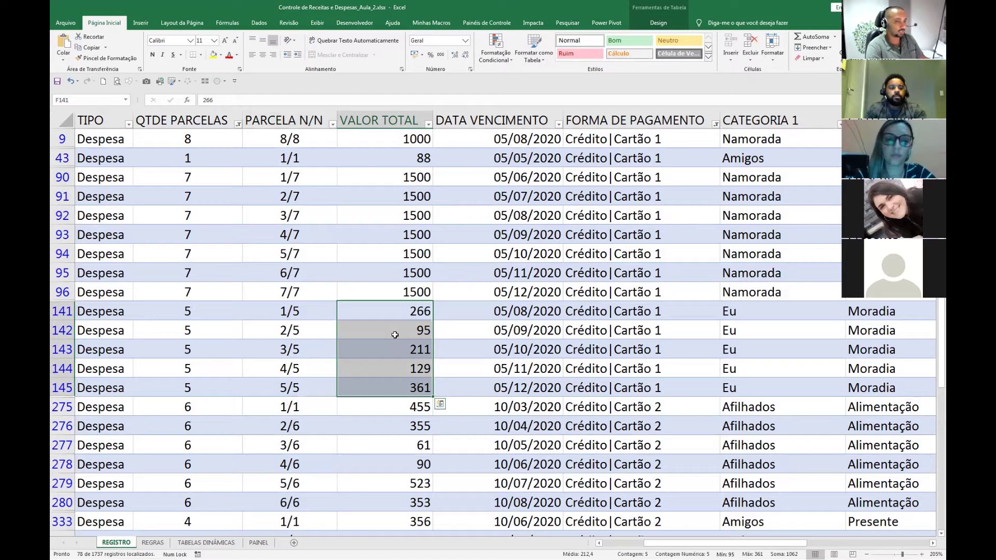
{"action": "left_click_drag", "start_coordinate": [802, 544], "coordinate": [766, 545]}
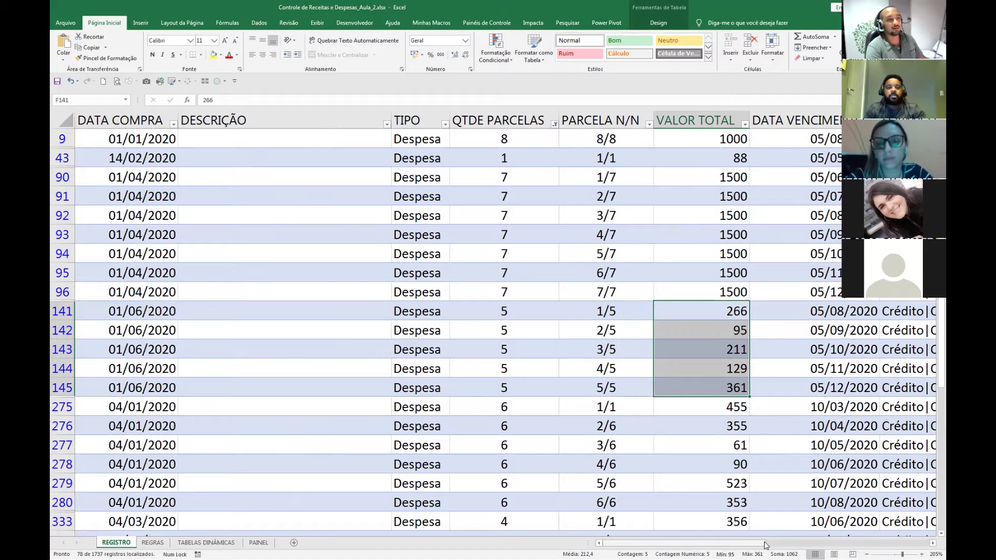
{"action": "type", "text": "500"}
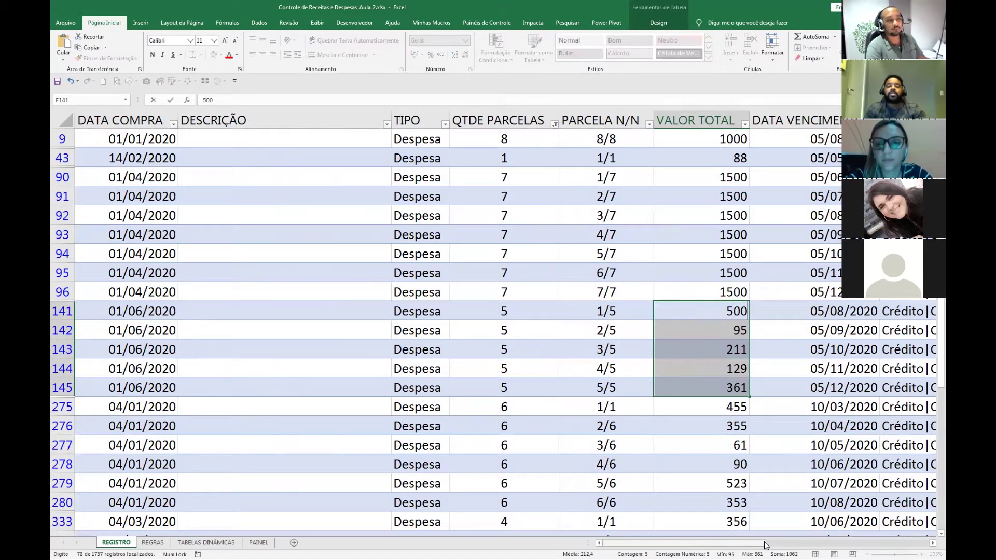
{"action": "key", "text": "Escape"}
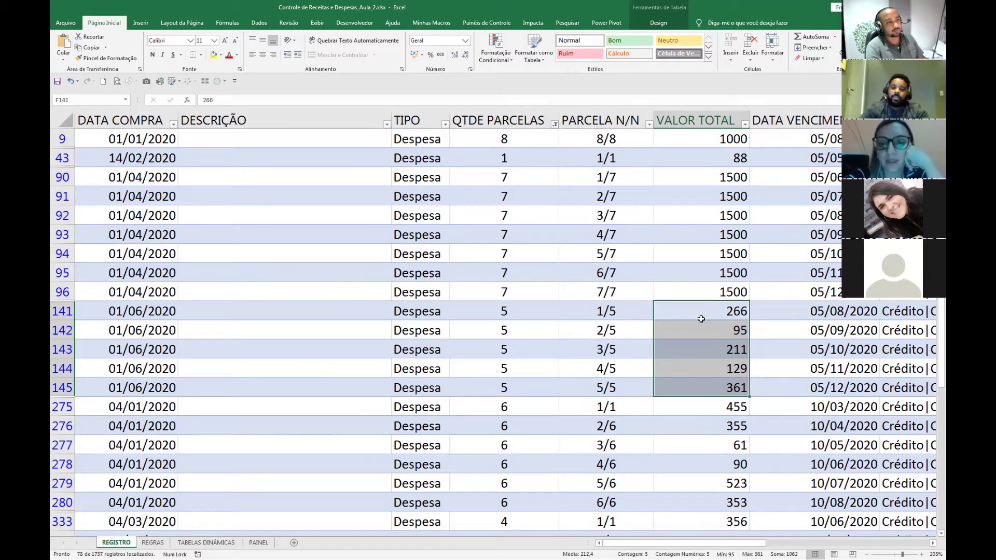
Fill VALOR TOTAL in rows 141 to 145, the five installments of the 01/06/2020 purchase, with 500.
{"action": "left_click_drag", "start_coordinate": [702, 306], "coordinate": [699, 380]}
{"action": "type", "text": "500"}
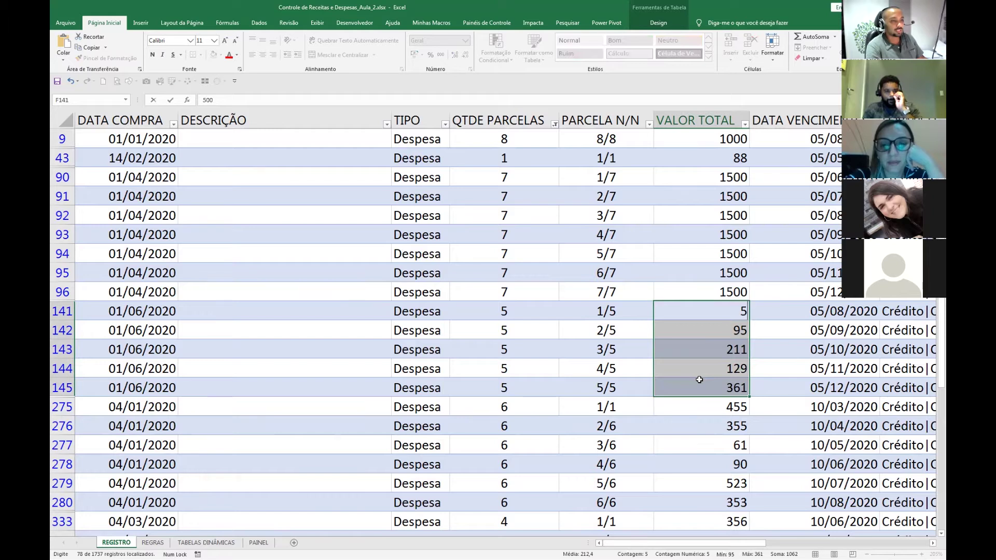
{"action": "key", "text": "Return"}
{"action": "key", "text": "ctrl+q"}
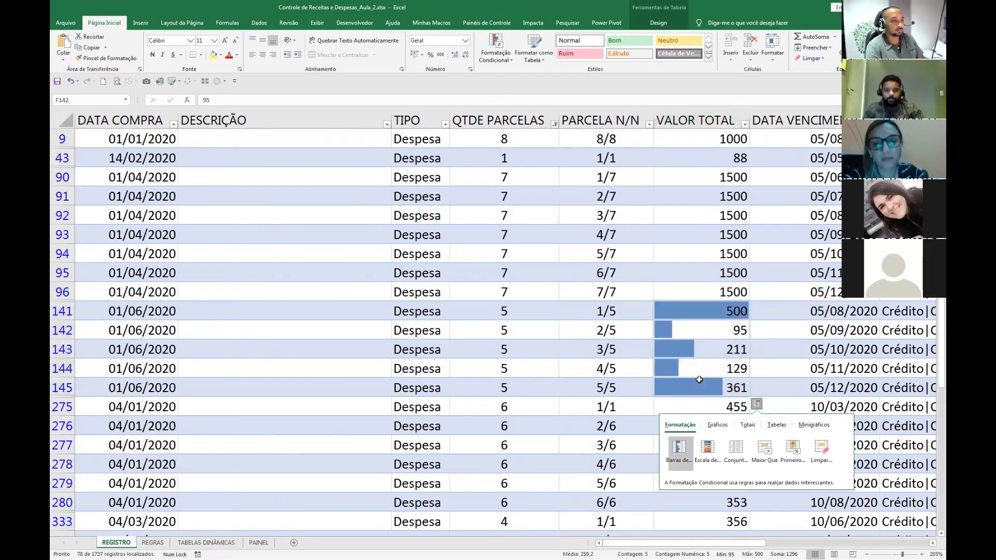
{"action": "key", "text": "Escape"}
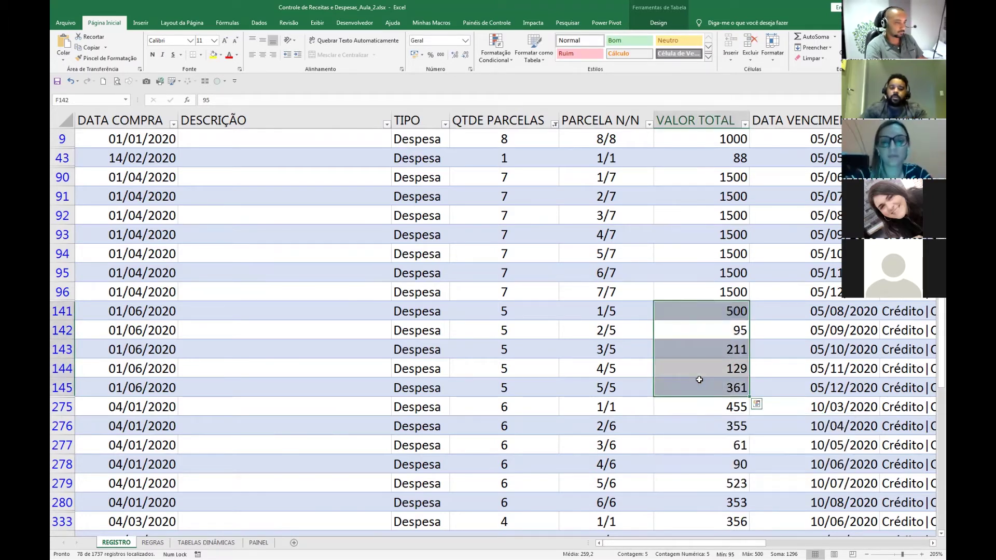
{"action": "key", "text": "shift+Return"}
{"action": "key", "text": "ctrl+d"}
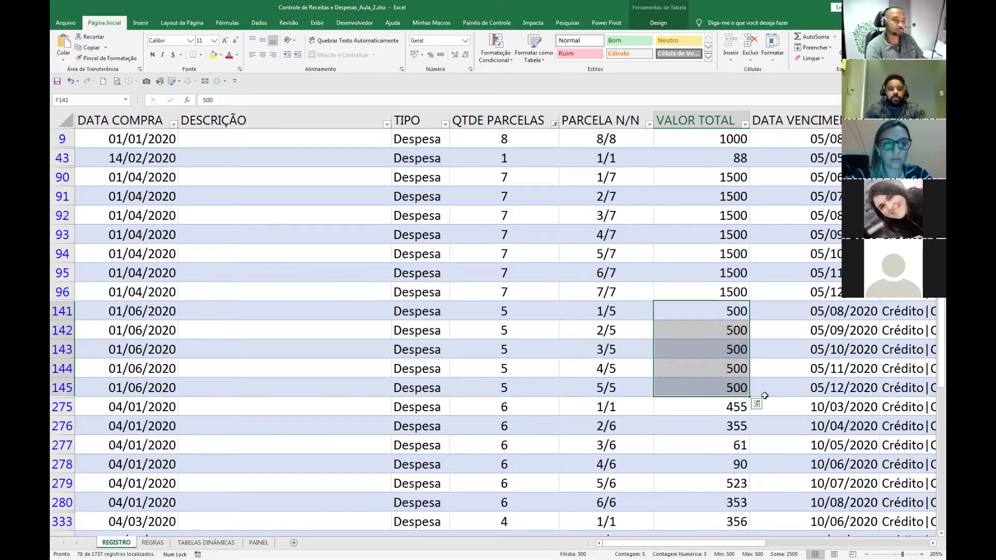
Set PARCELA N/N in row 275, the first installment of the 04/01/2020 Cartão 2 purchase, to 1/6.
{"action": "scroll", "coordinate": [750, 363], "scroll_direction": "down", "scroll_amount": 1}
{"action": "scroll", "coordinate": [750, 362], "scroll_direction": "down", "scroll_amount": 3}
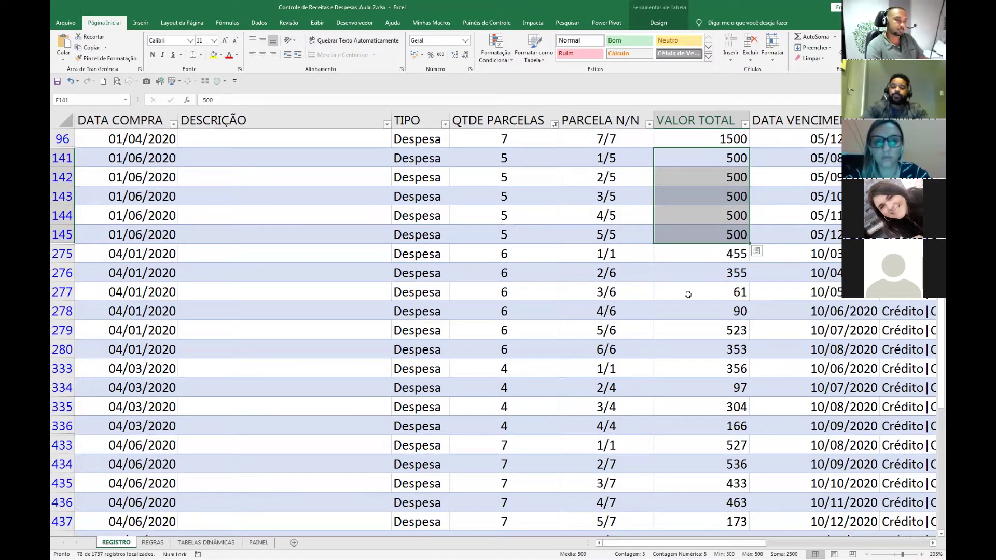
{"action": "left_click", "coordinate": [633, 257]}
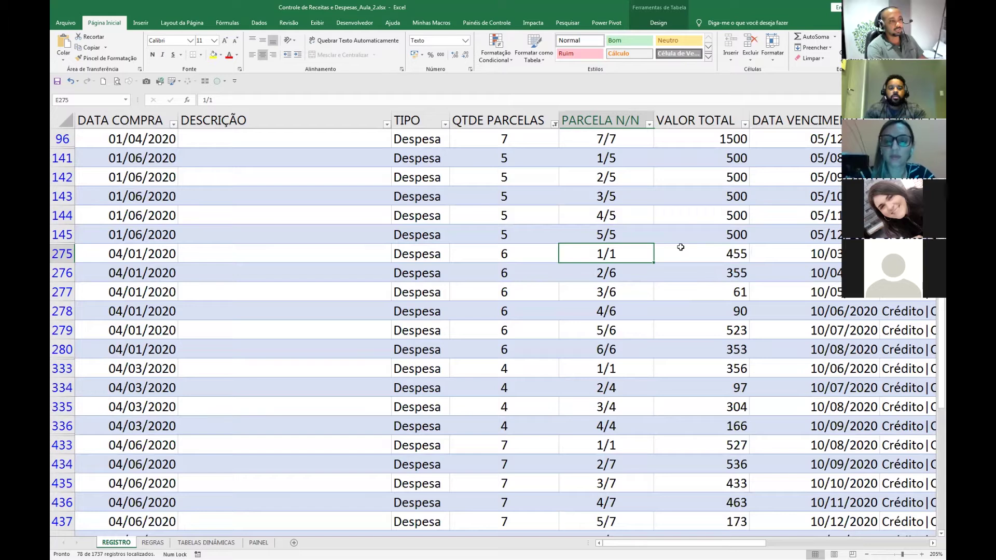
{"action": "key", "text": "F2"}
{"action": "key", "text": "BackSpace"}
{"action": "type", "text": "6"}
{"action": "key", "text": "Return"}
Fill VALOR TOTAL in rows 275 to 280, the six installments of the 04/01/2020 purchase, with 200 and check their VALOR MÊS.
{"action": "left_click_drag", "start_coordinate": [703, 253], "coordinate": [756, 358]}
{"action": "mouse_move", "coordinate": [753, 544]}
{"action": "left_mouse_down"}
{"action": "mouse_move", "coordinate": [831, 549]}
{"action": "mouse_move", "coordinate": [771, 545]}
{"action": "left_mouse_up"}
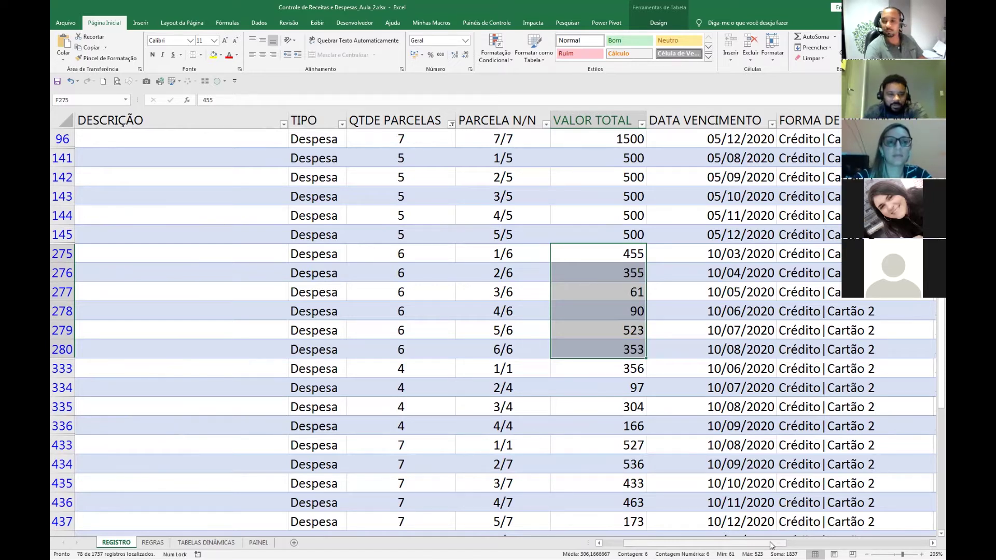
{"action": "type", "text": "2"}
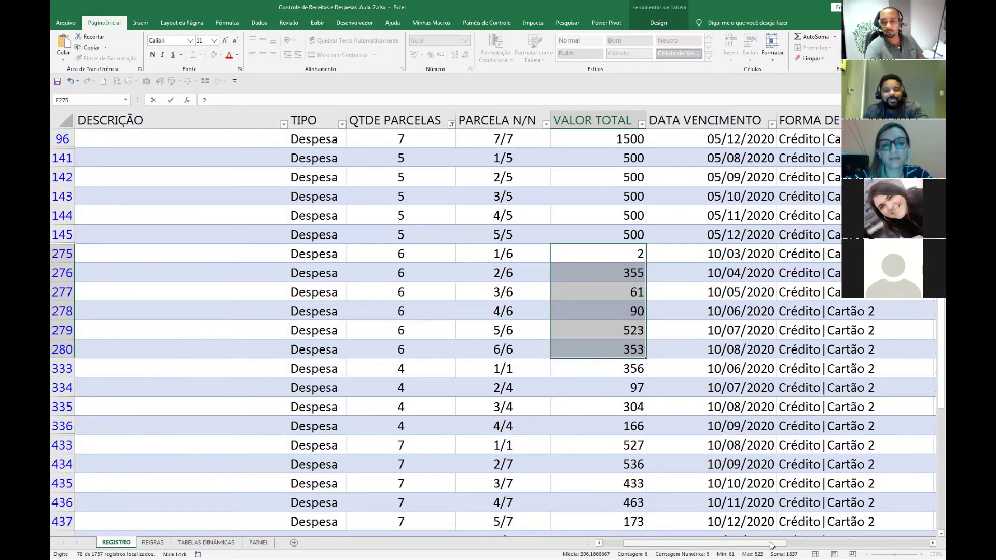
{"action": "type", "text": "00"}
{"action": "key", "text": "ctrl+Return"}
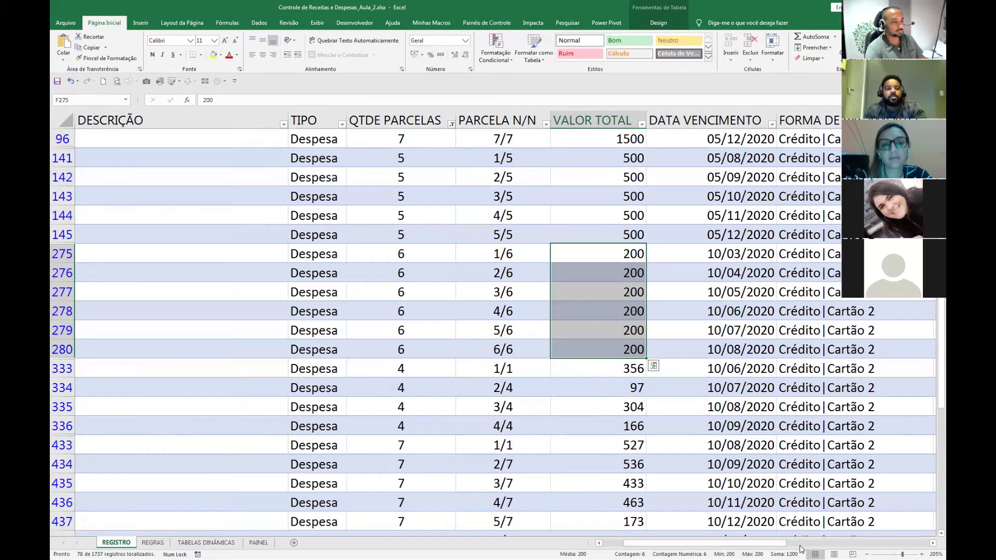
{"action": "left_click_drag", "start_coordinate": [699, 543], "coordinate": [824, 544]}
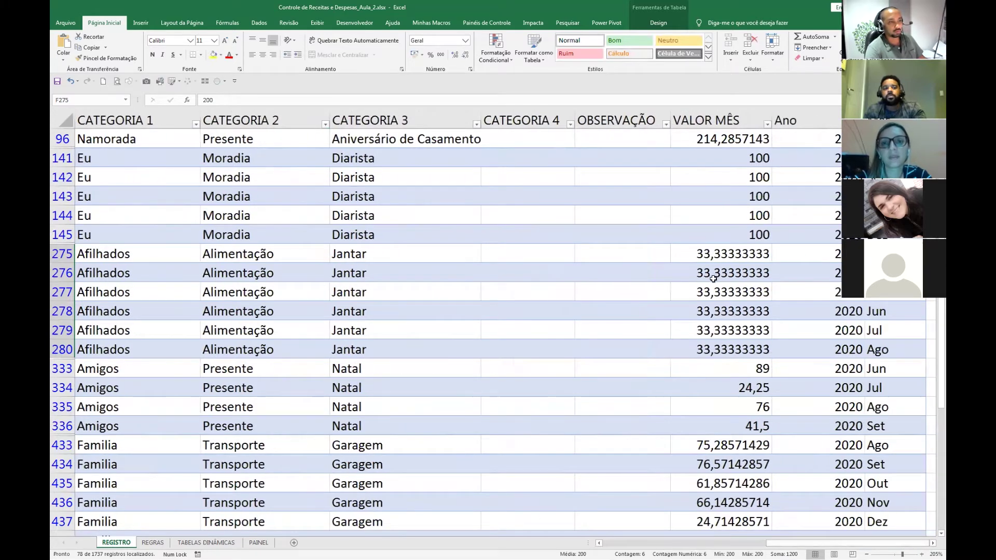
{"action": "left_click_drag", "start_coordinate": [791, 545], "coordinate": [641, 546]}
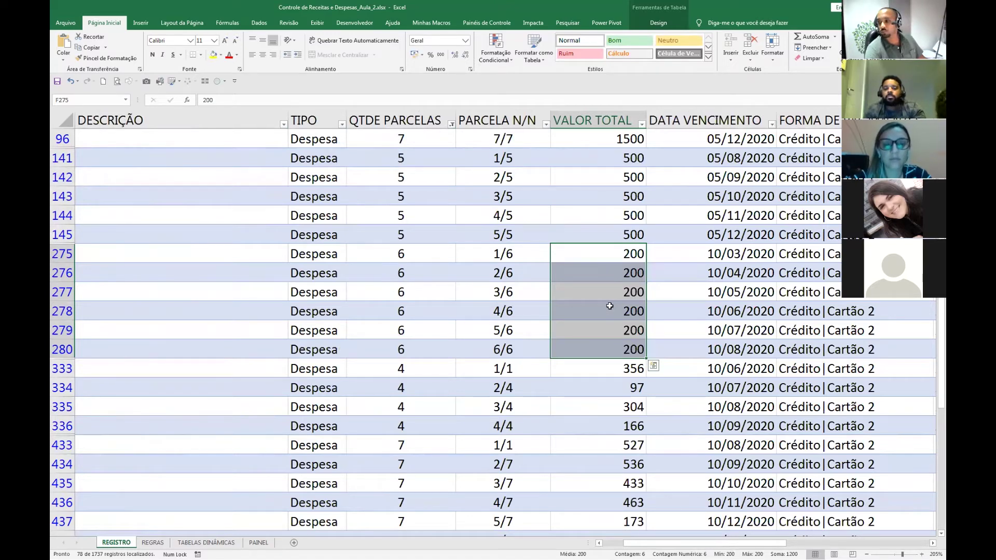
Set PARCELA N/N in row 333, the first installment of the four-part Cartão 2 purchase, to 1/4.
{"action": "scroll", "coordinate": [617, 285], "scroll_direction": "down", "scroll_amount": 1}
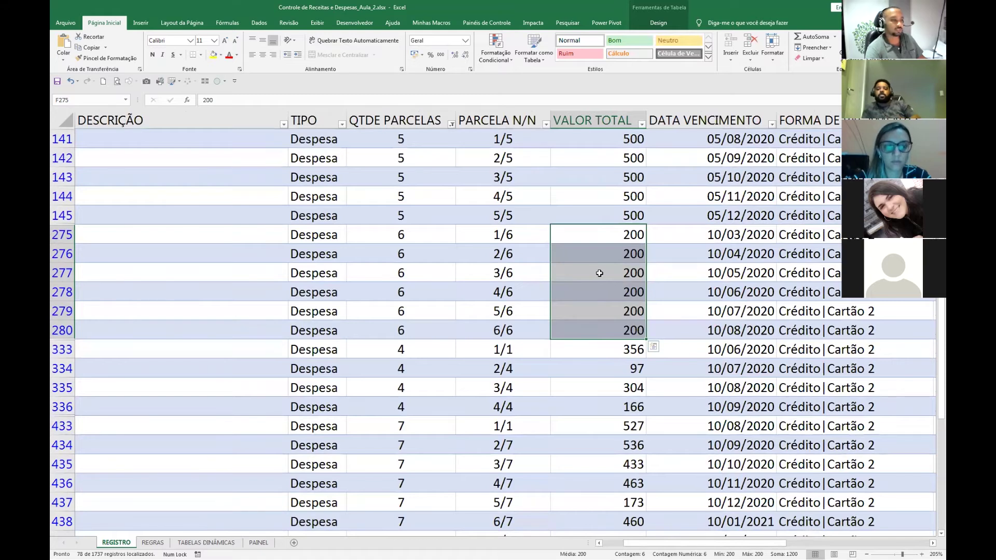
{"action": "scroll", "coordinate": [596, 272], "scroll_direction": "down", "scroll_amount": 1}
{"action": "scroll", "coordinate": [599, 273], "scroll_direction": "down", "scroll_amount": 1}
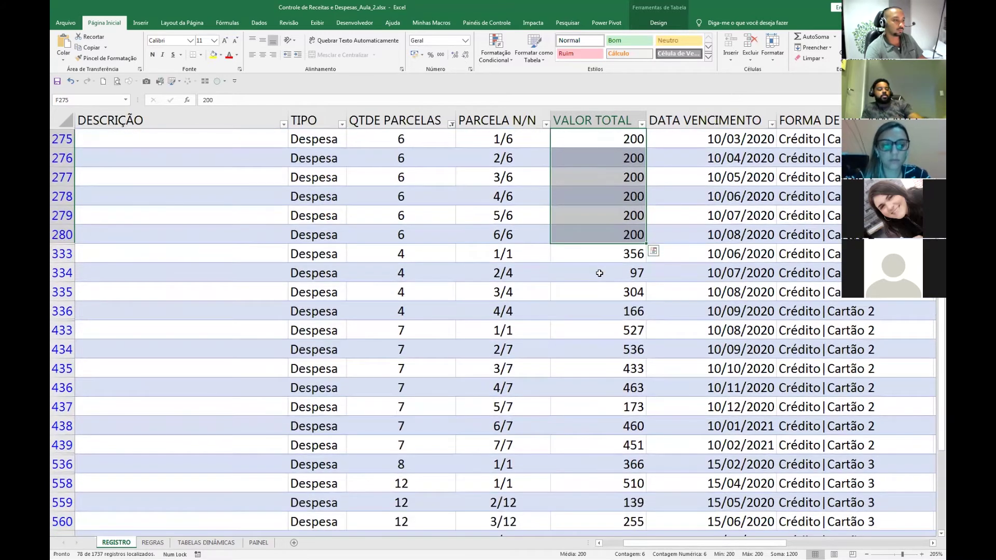
{"action": "left_click", "coordinate": [515, 257]}
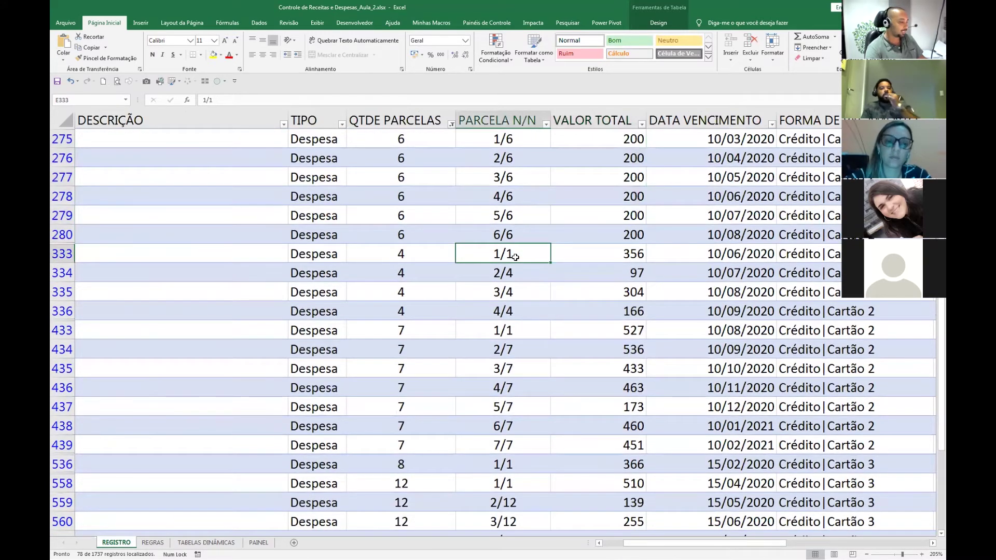
{"action": "double_click", "coordinate": [515, 257]}
{"action": "key", "text": "BackSpace"}
{"action": "type", "text": "4"}
{"action": "key", "text": "Return"}
{"action": "key", "text": "Up"}
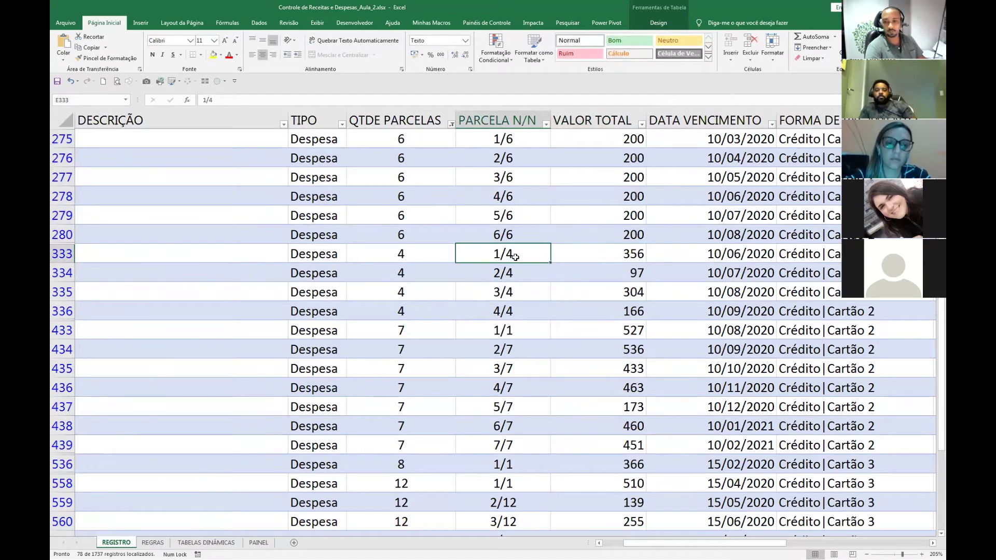
Examine the payment method, category and installment columns of row 333 to see what the purchase is.
{"action": "key", "text": "Right"}
{"action": "key", "text": "Right"}
{"action": "key", "text": "Right"}
{"action": "key", "text": "Right"}
{"action": "key", "text": "Right"}
{"action": "key", "text": "Right"}
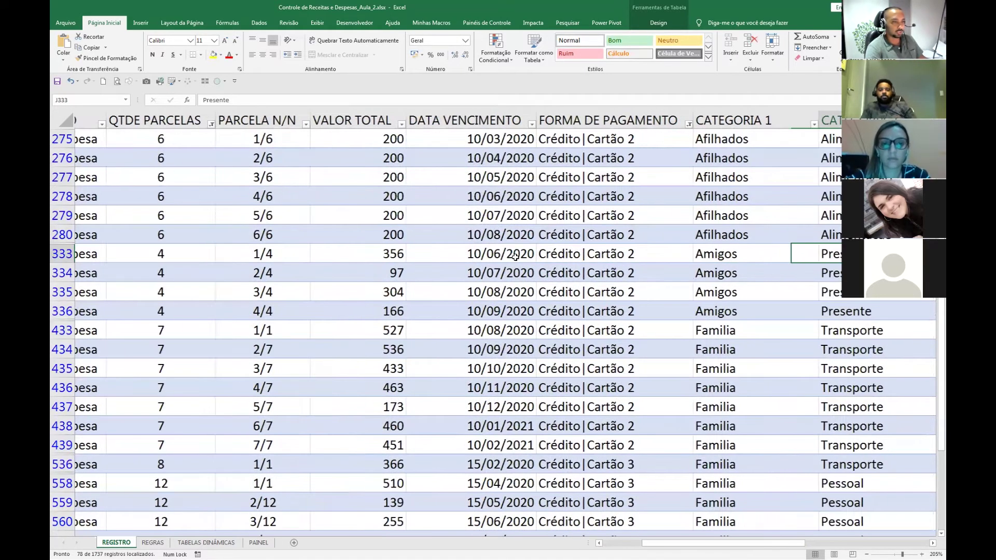
{"action": "key", "text": "Right"}
{"action": "key", "text": "Left"}
{"action": "key", "text": "Left"}
{"action": "key", "text": "Left"}
{"action": "key", "text": "Left"}
{"action": "key", "text": "Left"}
{"action": "key", "text": "Left"}
{"action": "scroll", "coordinate": [515, 257], "scroll_direction": "left", "scroll_amount": 6}
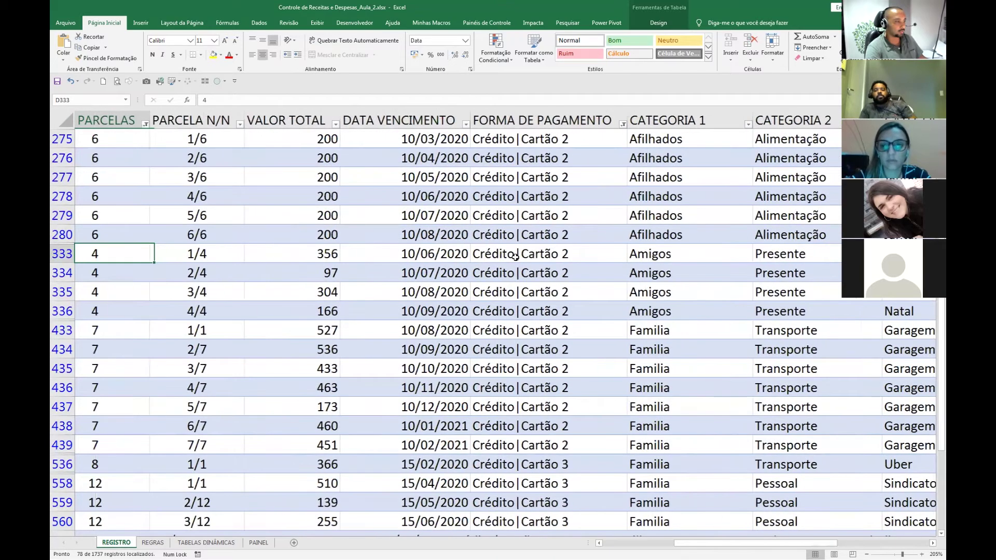
{"action": "key", "text": "Right"}
{"action": "key", "text": "Right"}
{"action": "key", "text": "Right"}
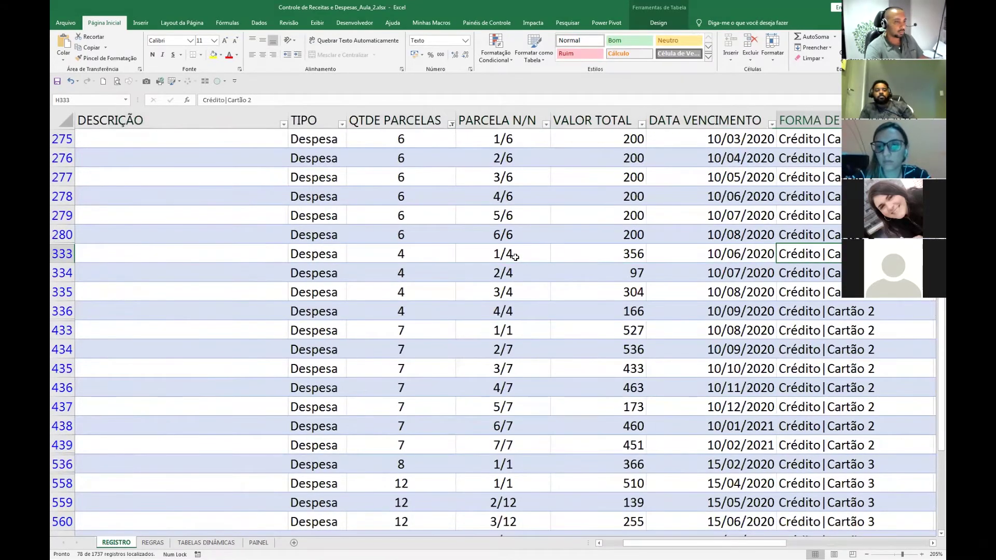
{"action": "key", "text": "Left"}
{"action": "key", "text": "Left"}
{"action": "key", "text": "Left"}
{"action": "key", "text": "Left"}
{"action": "key", "text": "Left"}
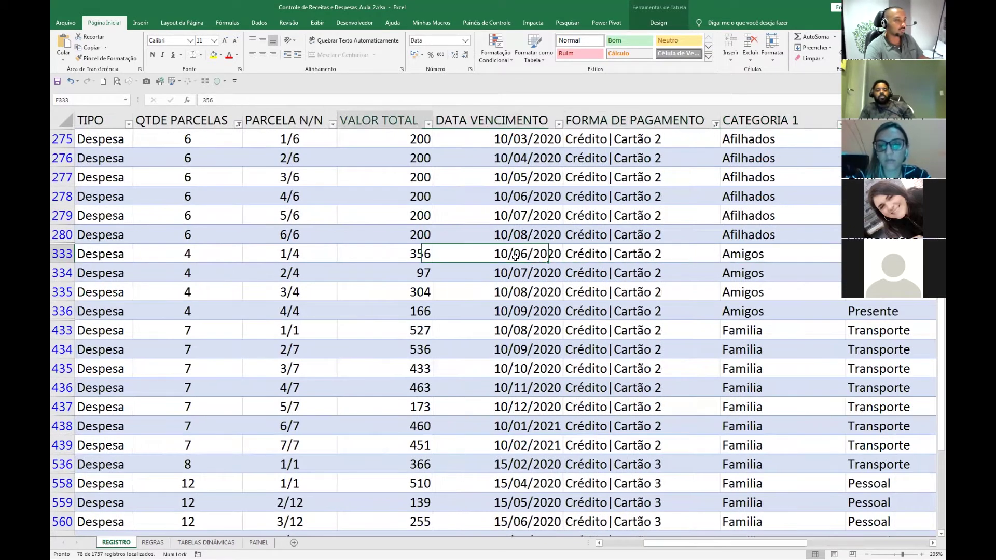
Fill VALOR TOTAL in rows 333 to 336, the four installments of the Amigos purchase, with 600.
{"action": "key", "text": "Right"}
{"action": "key", "text": "Right"}
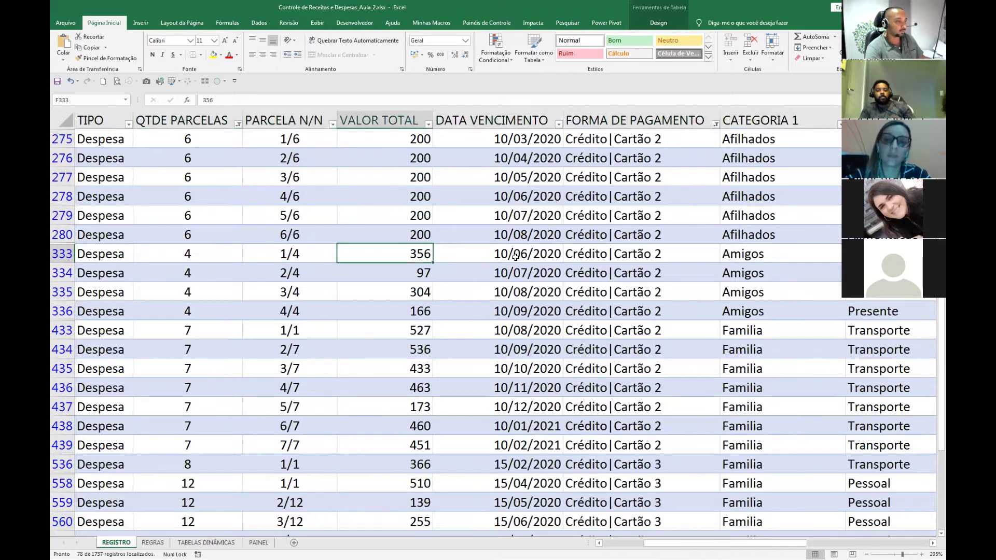
{"action": "key", "text": "shift+Down"}
{"action": "key", "text": "shift+Down"}
{"action": "key", "text": "shift+Down"}
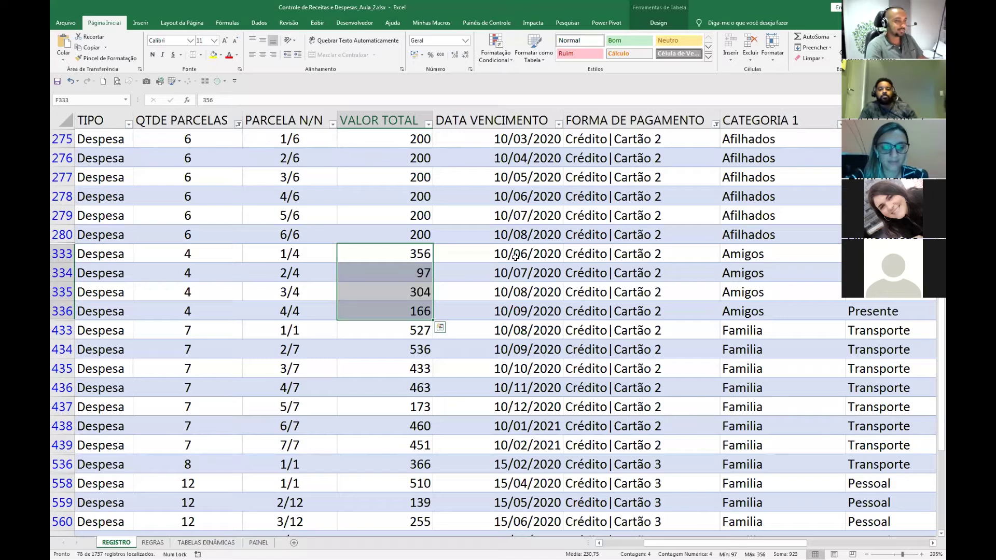
{"action": "type", "text": "600"}
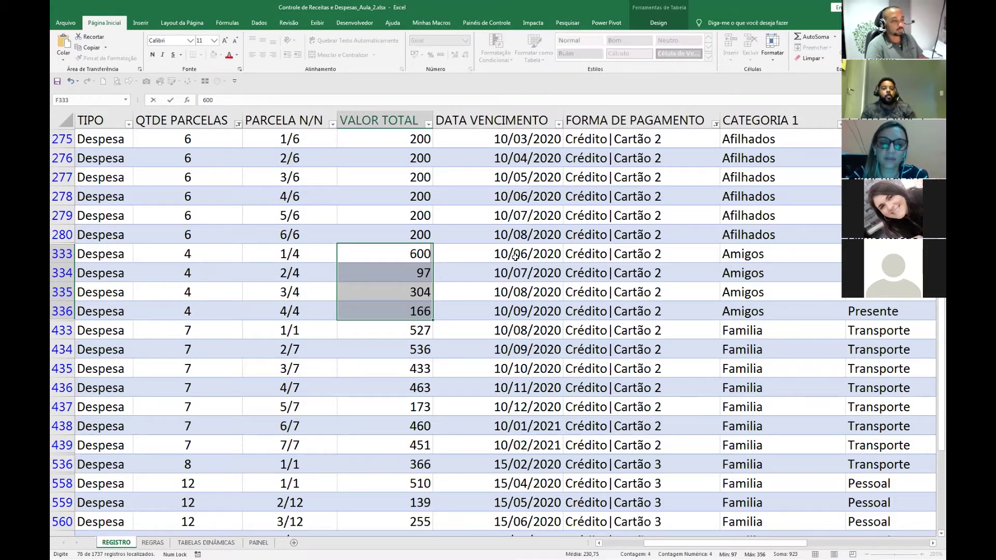
{"action": "key", "text": "ctrl+Return"}
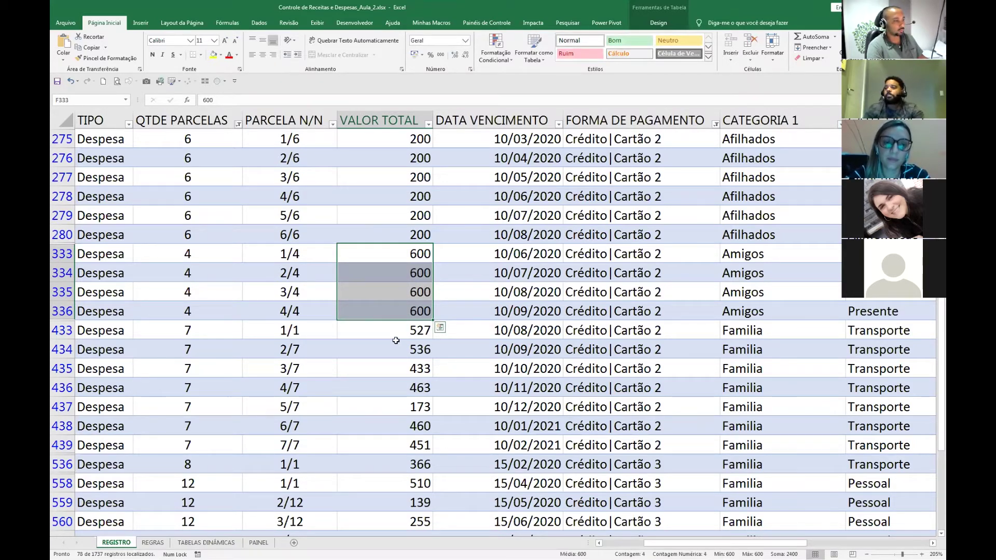
Set PARCELA N/N in row 433, the first installment of the seven-part Cartão 2 purchase, to 1/7.
{"action": "scroll", "coordinate": [395, 340], "scroll_direction": "down", "scroll_amount": 1}
{"action": "left_click", "coordinate": [391, 276]}
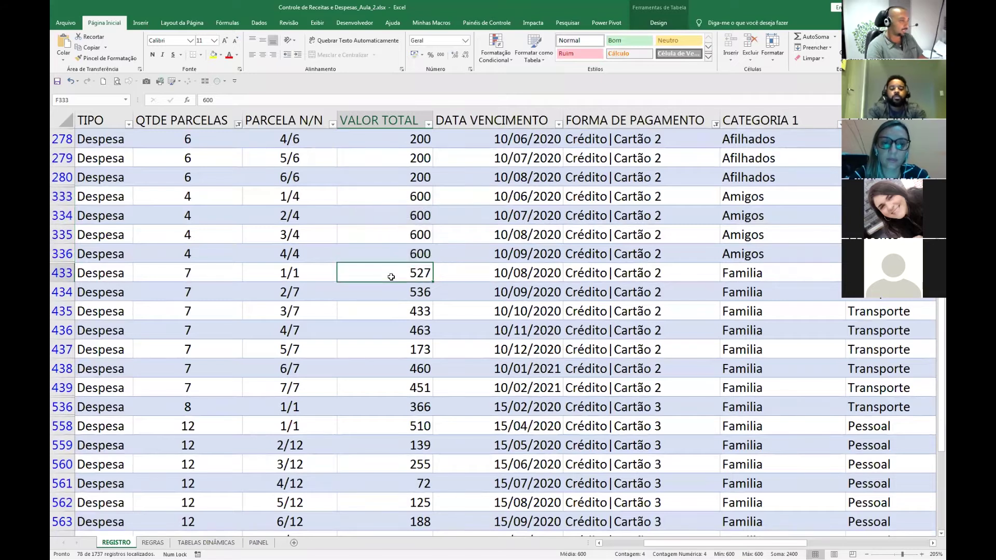
{"action": "key", "text": "Left"}
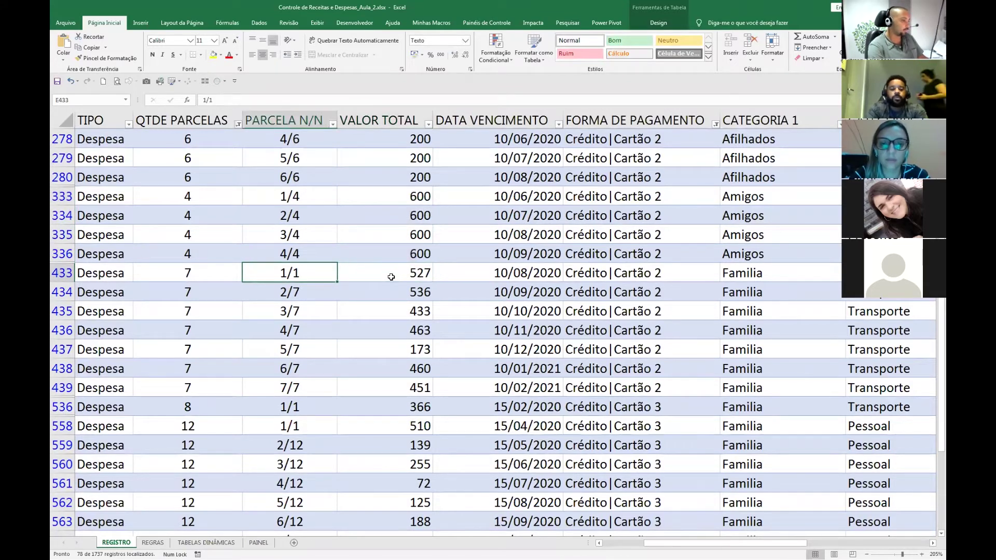
{"action": "type", "text": "1/7"}
{"action": "key", "text": "Return"}
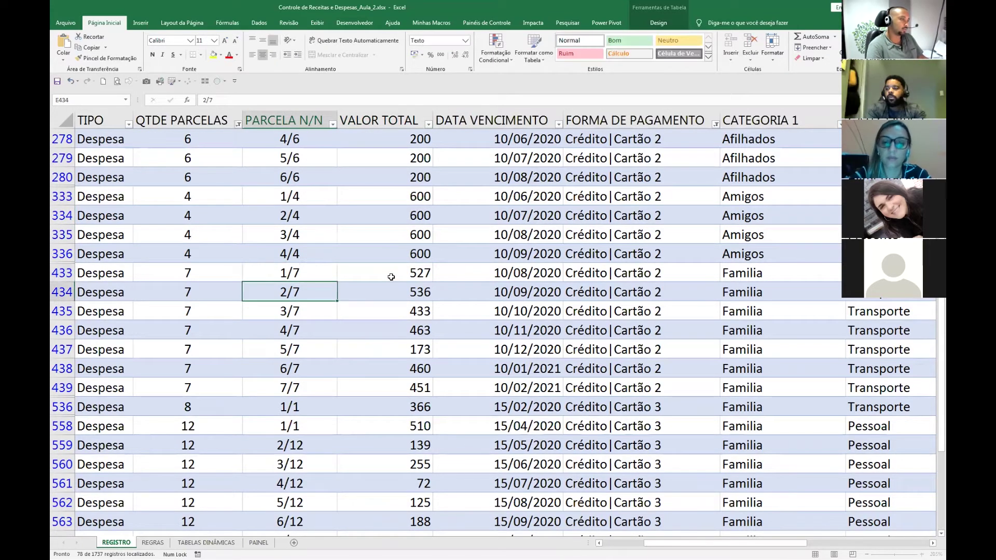
Fill VALOR TOTAL with 500 in the seven installment rows 433 to 439 and in row 536.
{"action": "left_click", "coordinate": [391, 276]}
{"action": "key", "text": "shift+Down"}
{"action": "key", "text": "shift+Down"}
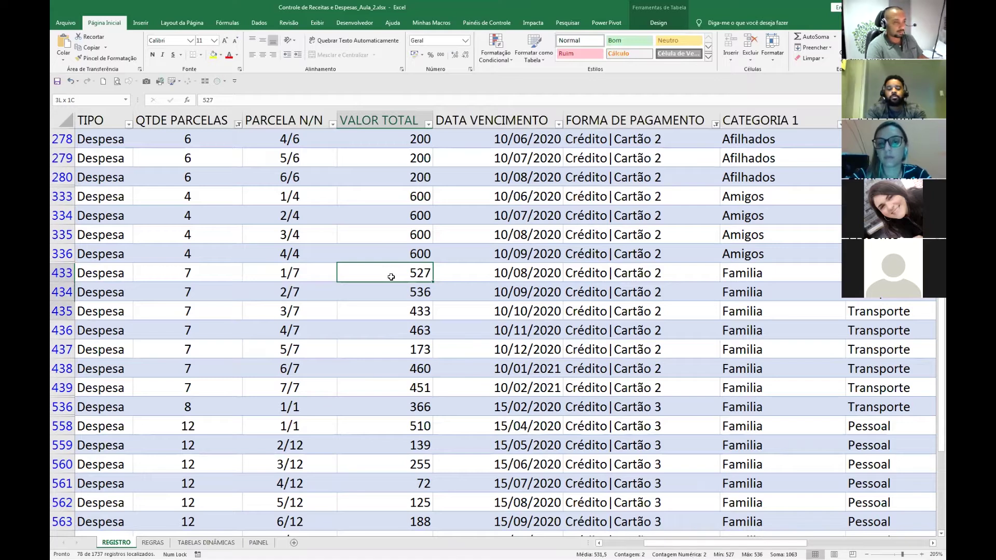
{"action": "key", "text": "shift+Down"}
{"action": "key", "text": "shift+Down"}
{"action": "key", "text": "shift+Down"}
{"action": "key", "text": "shift+Down"}
{"action": "key", "text": "shift+Down"}
{"action": "key", "text": "shift+Right"}
{"action": "key", "text": "shift+Right"}
{"action": "key", "text": "shift+Right"}
{"action": "key", "text": "shift+Left"}
{"action": "key", "text": "shift+Left"}
{"action": "key", "text": "shift+Left"}
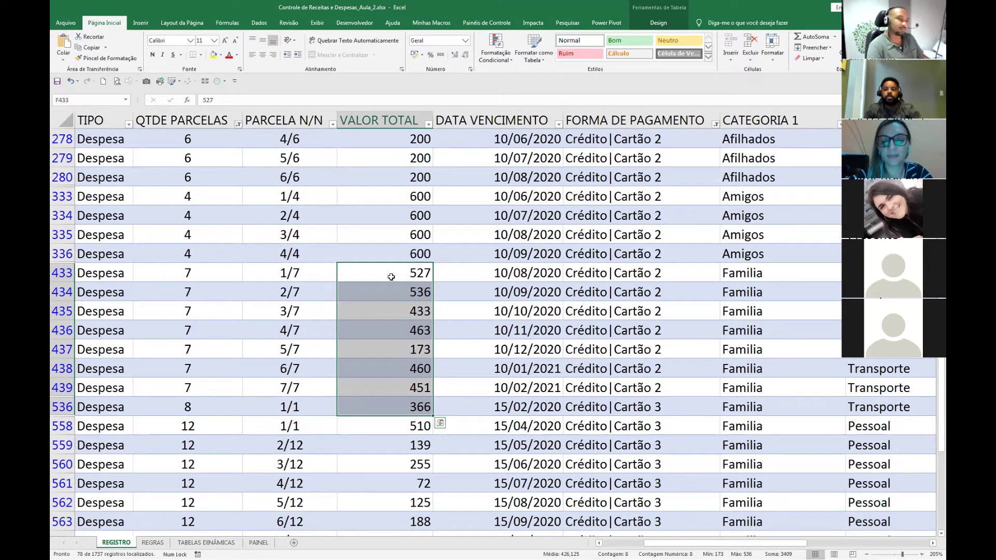
{"action": "type", "text": "500"}
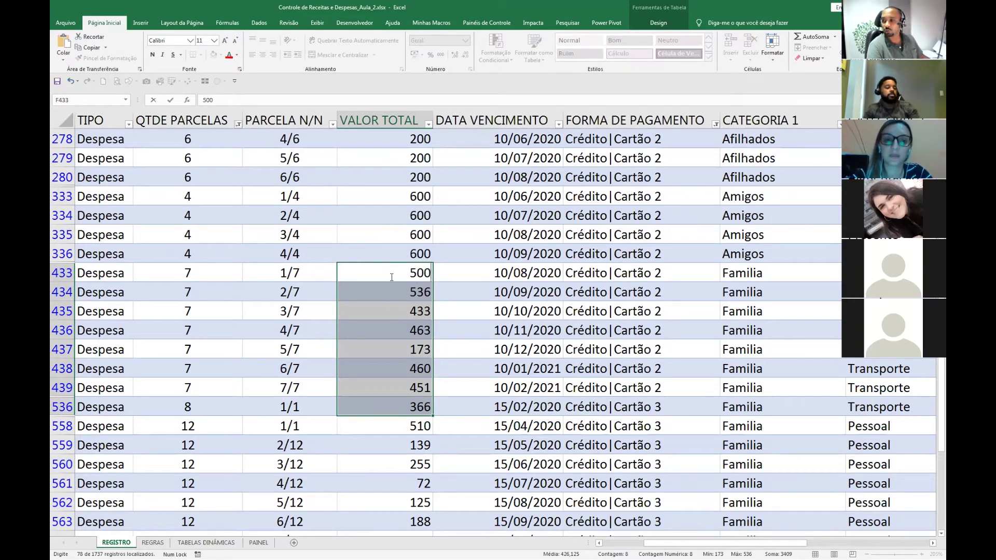
{"action": "key", "text": "ctrl+Return"}
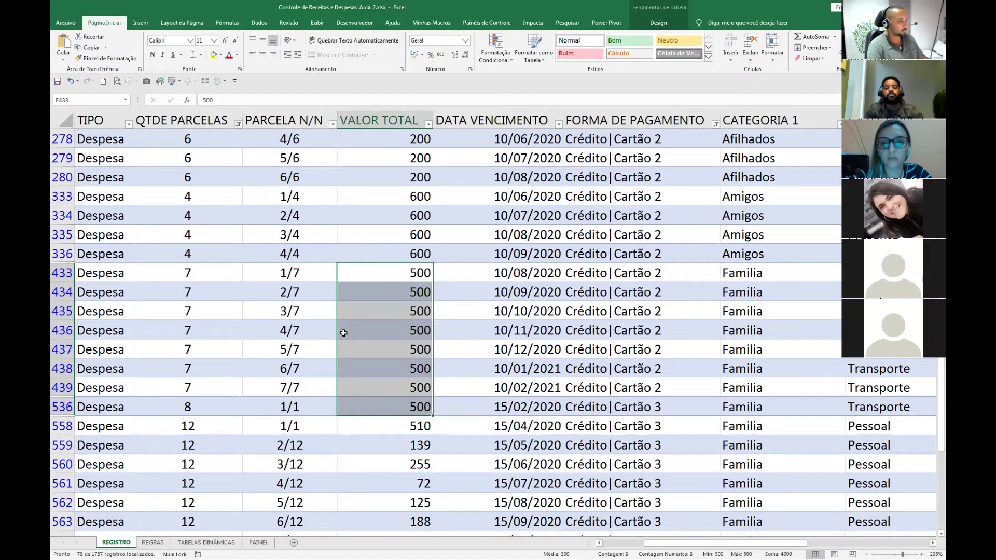
Set QTDE PARCELAS in row 536, the single-installment Cartão 3 purchase due 15/02/2020, to 1.
{"action": "scroll", "coordinate": [456, 378], "scroll_direction": "down", "scroll_amount": 5}
{"action": "scroll", "coordinate": [458, 379], "scroll_direction": "down", "scroll_amount": 3}
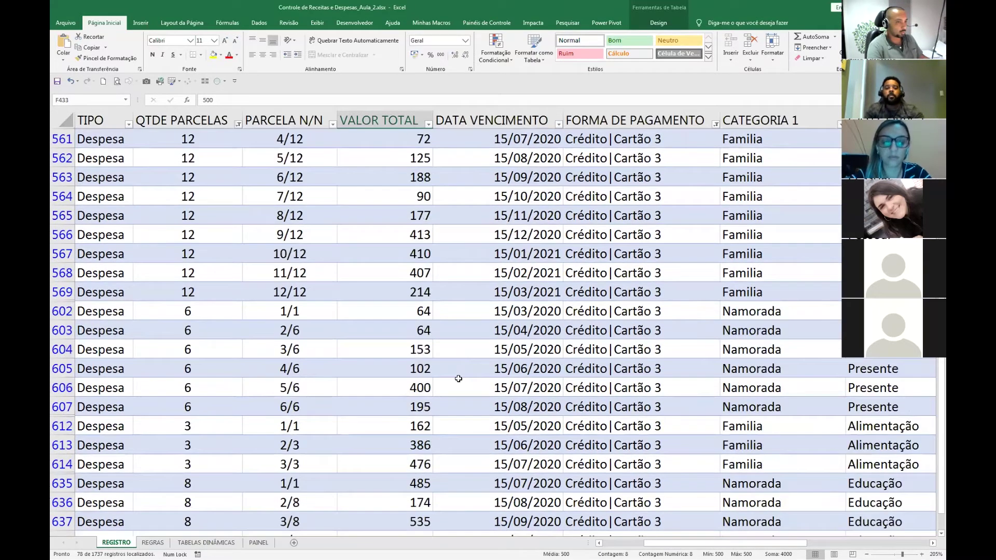
{"action": "scroll", "coordinate": [459, 379], "scroll_direction": "up", "scroll_amount": 3}
{"action": "scroll", "coordinate": [458, 379], "scroll_direction": "up", "scroll_amount": 2}
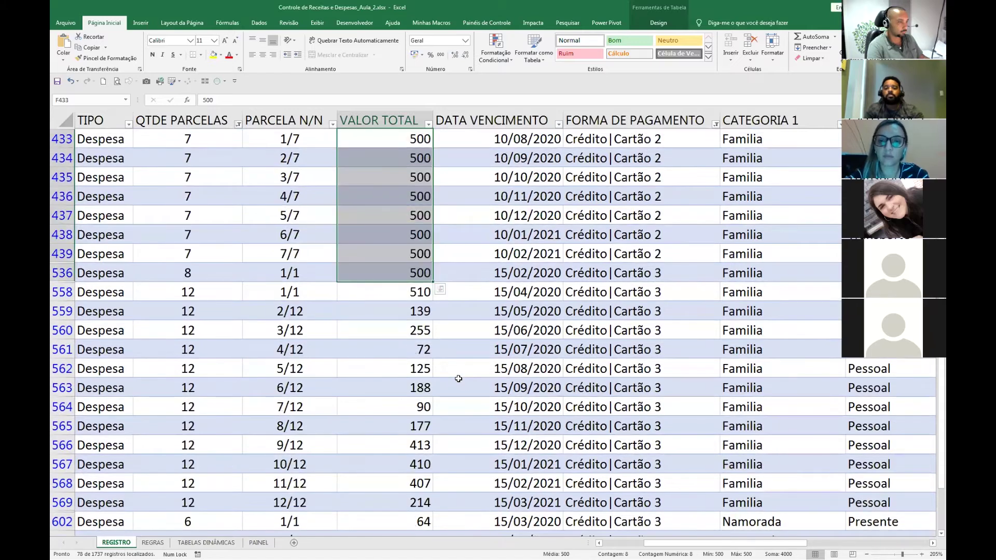
{"action": "scroll", "coordinate": [459, 378], "scroll_direction": "up", "scroll_amount": 1}
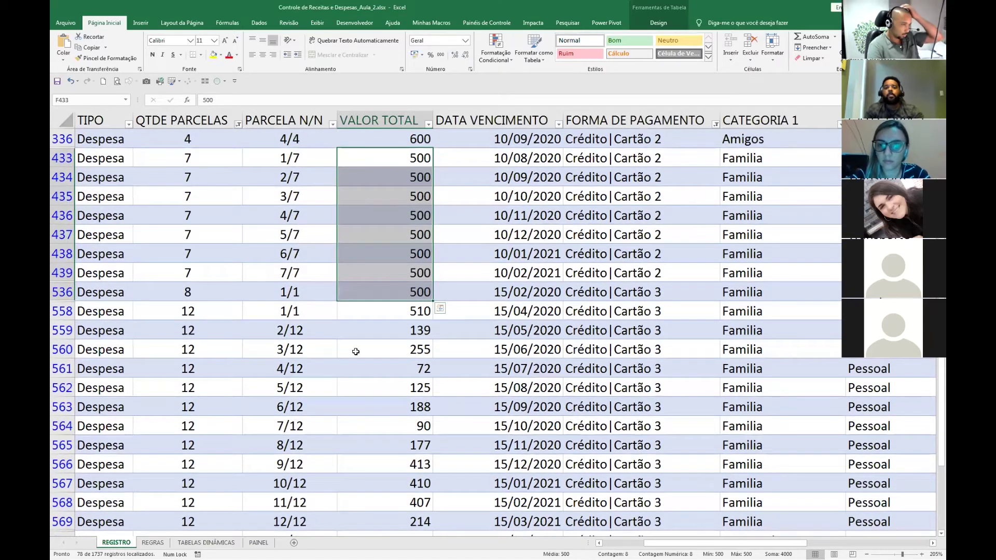
{"action": "left_click", "coordinate": [389, 289]}
{"action": "left_click", "coordinate": [318, 290]}
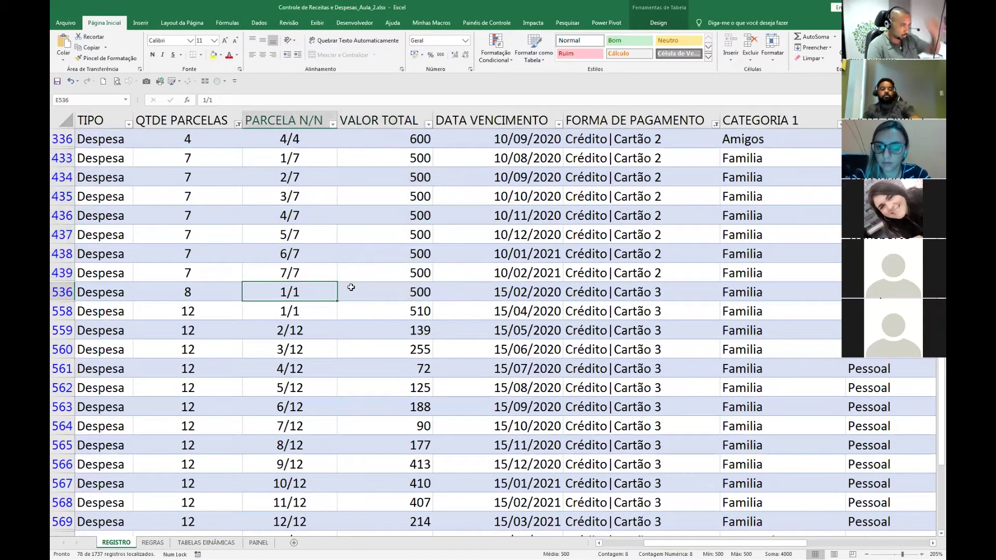
{"action": "key", "text": "Left"}
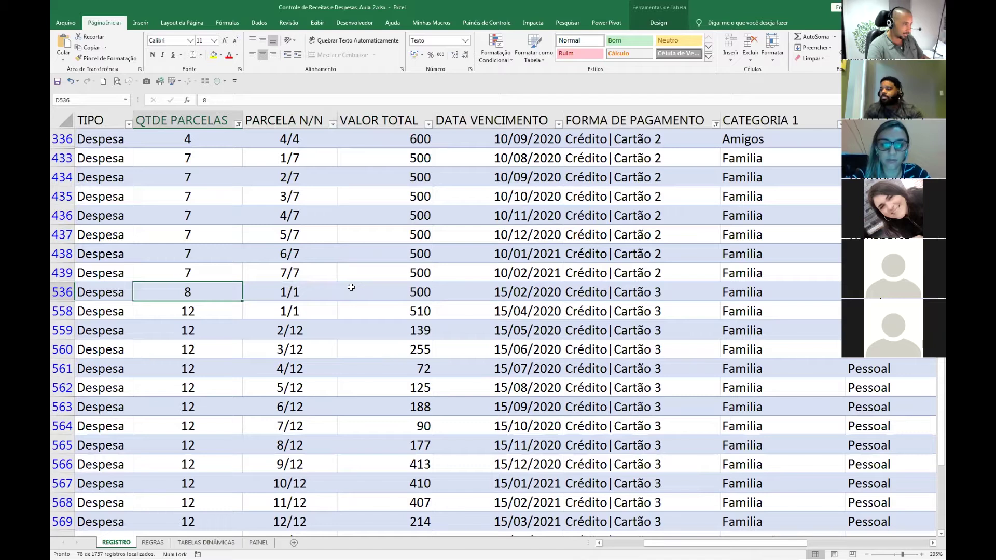
{"action": "key", "text": "Right"}
{"action": "key", "text": "Left"}
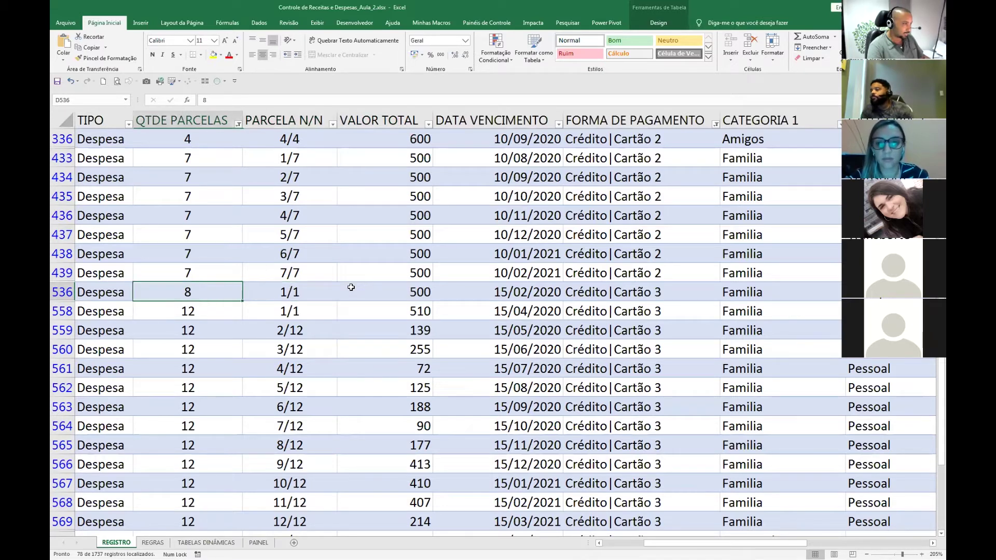
{"action": "type", "text": "1"}
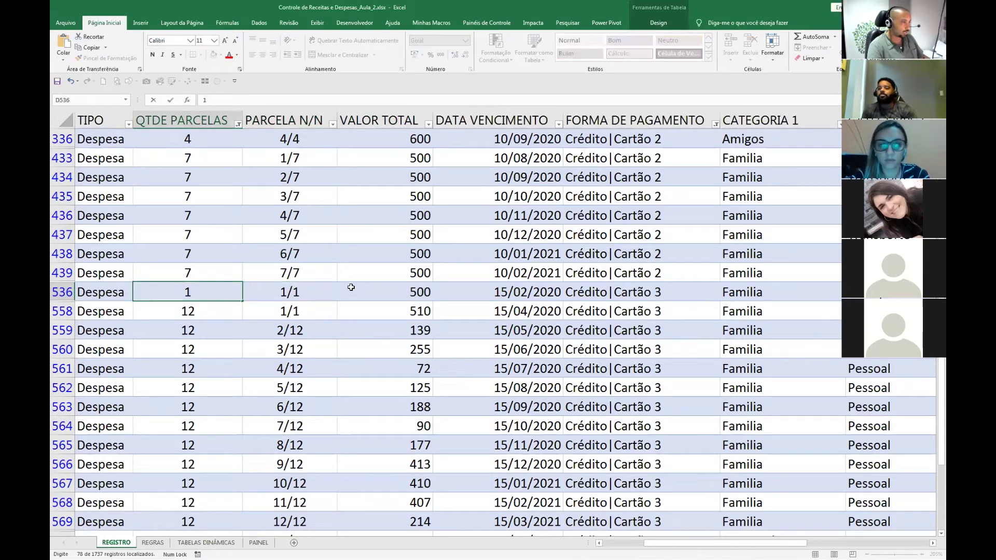
{"action": "key", "text": "Return"}
{"action": "key", "text": "Up"}
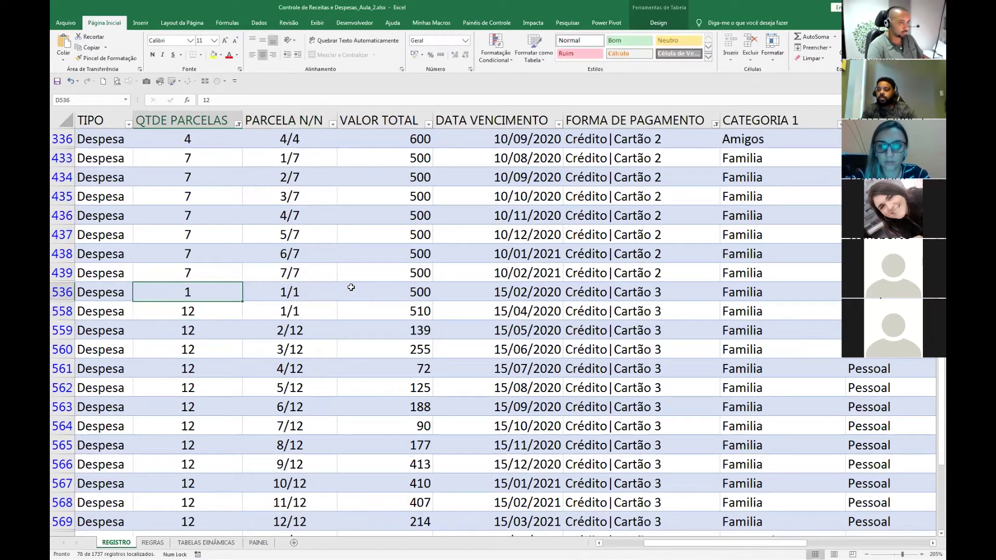
Set PARCELA N/N in row 558, the first installment of the twelve-part Cartão 3 purchase, to 1/12.
{"action": "key", "text": "Down"}
{"action": "key", "text": "Right"}
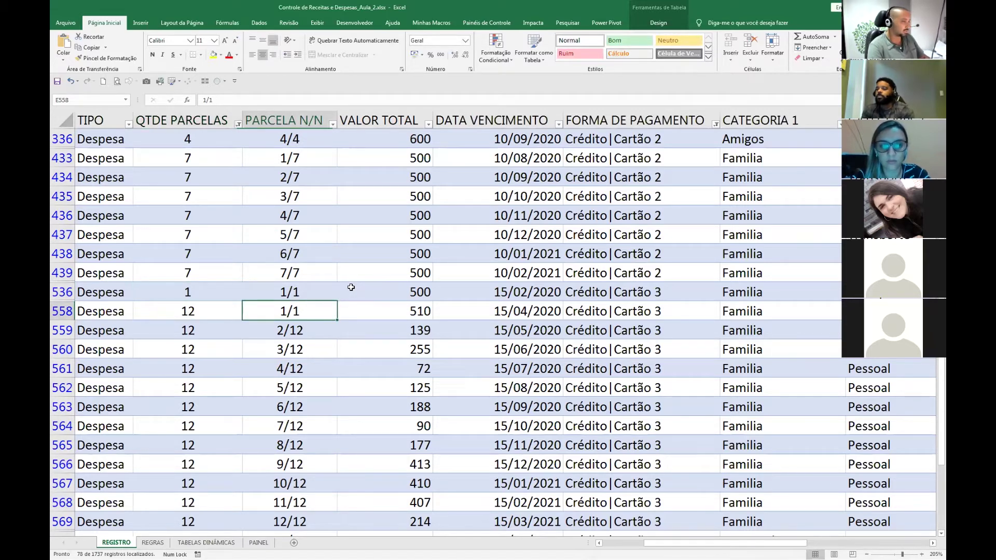
{"action": "key", "text": "F2"}
{"action": "key", "text": "BackSpace"}
{"action": "type", "text": "12"}
{"action": "key", "text": "Return"}
{"action": "key", "text": "Up"}
Examine the due date, payment method and category columns of row 558 to see what the purchase is.
{"action": "key", "text": "Right"}
{"action": "key", "text": "Right"}
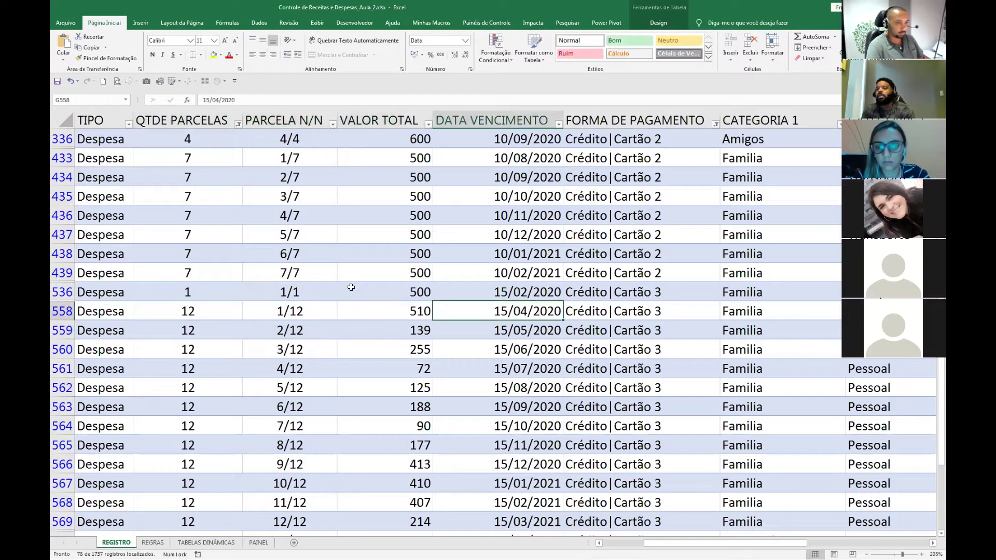
{"action": "key", "text": "Right"}
{"action": "key", "text": "Right"}
{"action": "key", "text": "Right"}
{"action": "key", "text": "Right"}
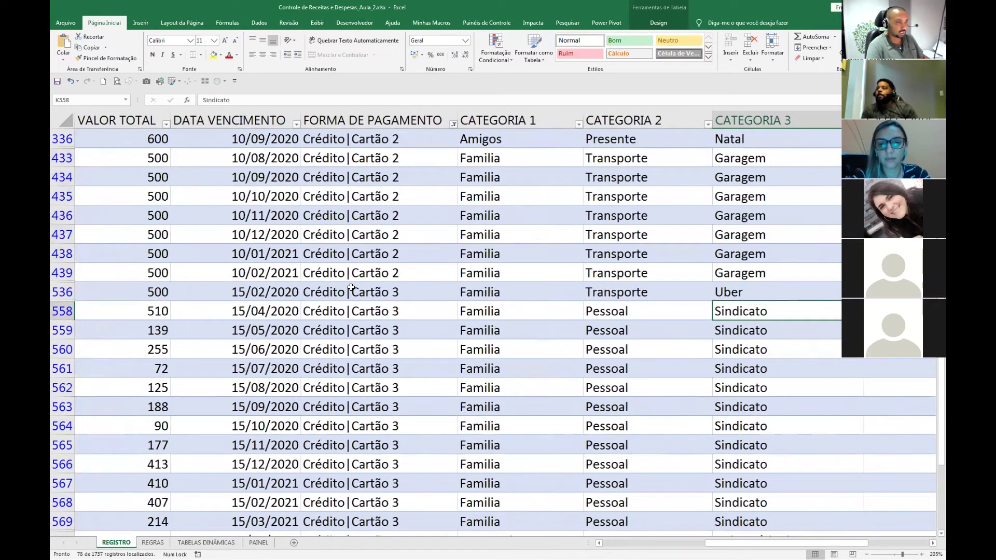
{"action": "key", "text": "Left"}
{"action": "key", "text": "Left"}
{"action": "key", "text": "Left"}
{"action": "key", "text": "Left"}
{"action": "key", "text": "Left"}
{"action": "key", "text": "Left"}
{"action": "key", "text": "Left"}
{"action": "key", "text": "Left"}
{"action": "key", "text": "Left"}
{"action": "key", "text": "Right"}
{"action": "key", "text": "Right"}
{"action": "key", "text": "Right"}
{"action": "key", "text": "Right"}
{"action": "key", "text": "Right"}
{"action": "key", "text": "Right"}
{"action": "key", "text": "Right"}
{"action": "key", "text": "Right"}
Fill VALOR TOTAL in rows 558 to 569, the twelve installments of the Sindicato purchase, with 1500.
{"action": "key", "text": "Left"}
{"action": "key", "text": "Left"}
{"action": "key", "text": "Left"}
{"action": "key", "text": "Left"}
{"action": "key", "text": "shift+Down"}
{"action": "key", "text": "shift+Down"}
{"action": "key", "text": "shift+Down"}
{"action": "key", "text": "shift+Down"}
{"action": "key", "text": "shift+Down"}
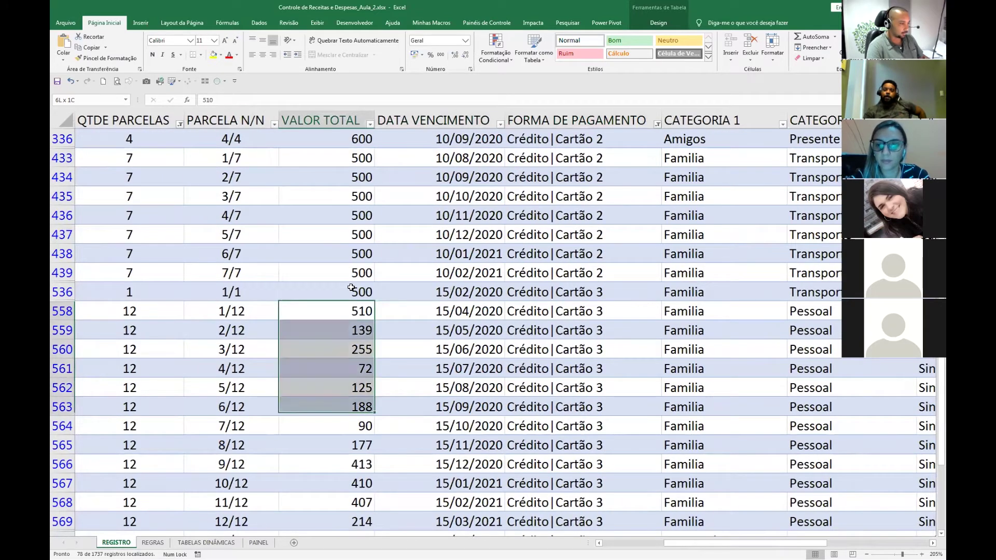
{"action": "key", "text": "shift+Down"}
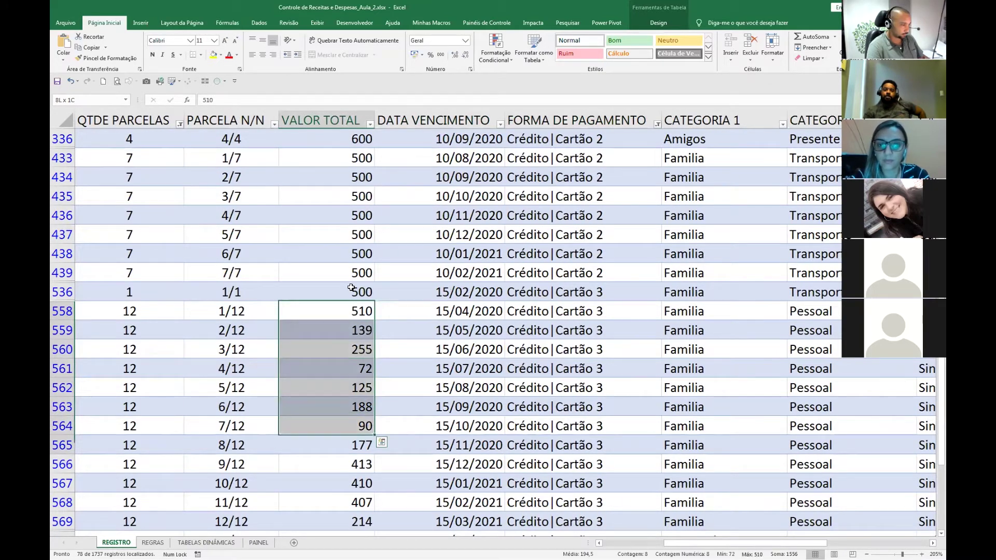
{"action": "key", "text": "shift+Down"}
{"action": "key", "text": "shift+Down"}
{"action": "key", "text": "shift+Down"}
{"action": "key", "text": "shift+Down"}
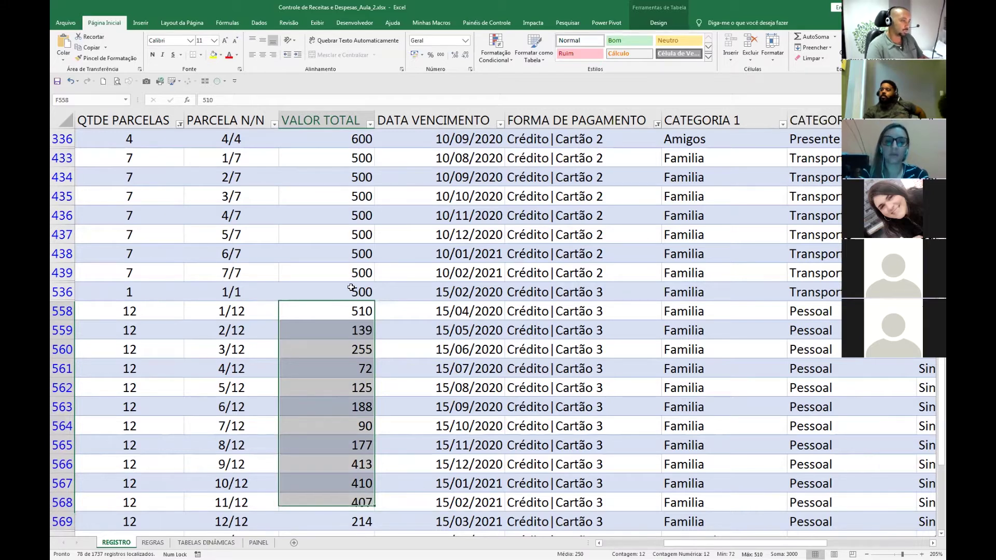
{"action": "key", "text": "shift+Down"}
{"action": "type", "text": "1500"}
{"action": "key", "text": "ctrl+Return"}
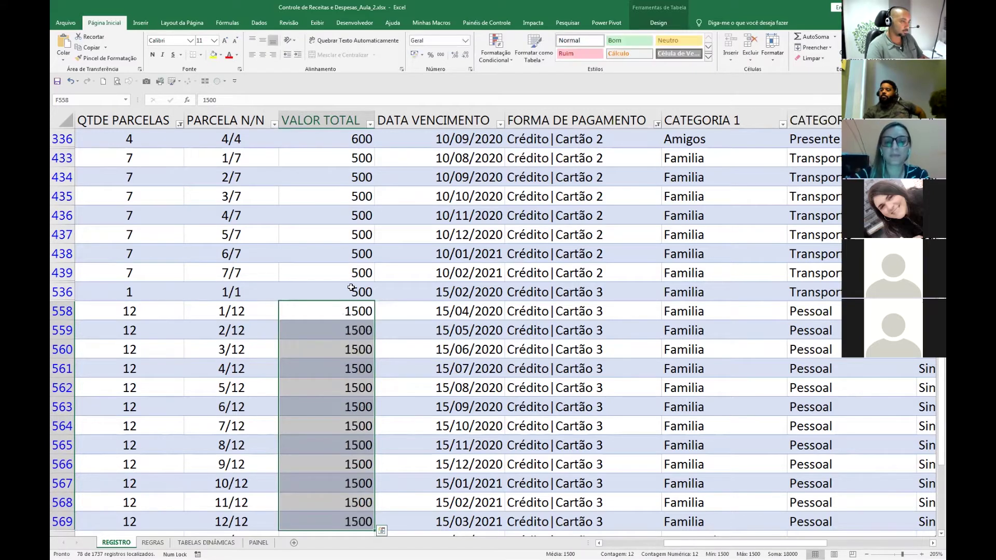
{"action": "scroll", "coordinate": [363, 368], "scroll_direction": "down", "scroll_amount": 2}
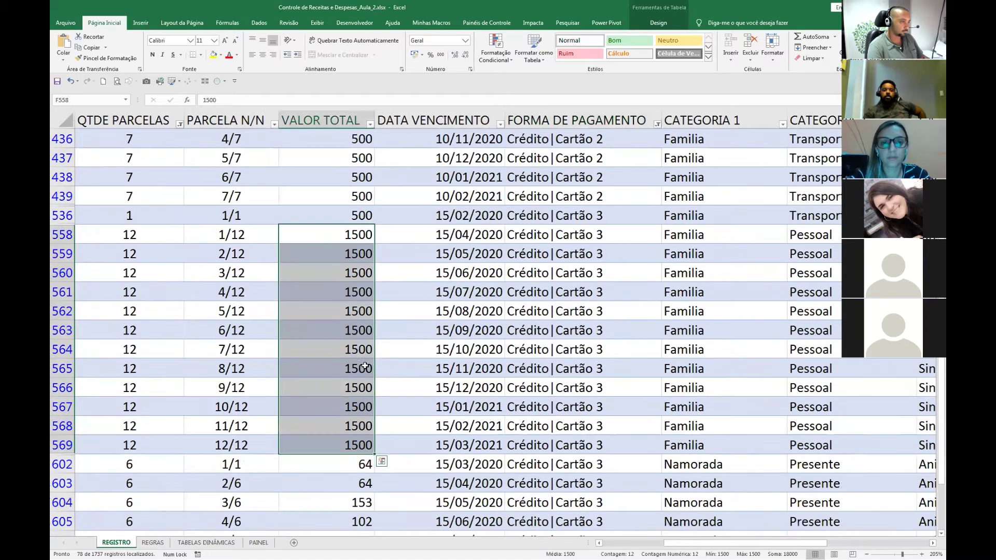
Set PARCELA N/N in row 602, the first installment of the six-part Cartão 3 purchase, to 1/2.
{"action": "scroll", "coordinate": [391, 339], "scroll_direction": "down", "scroll_amount": 1}
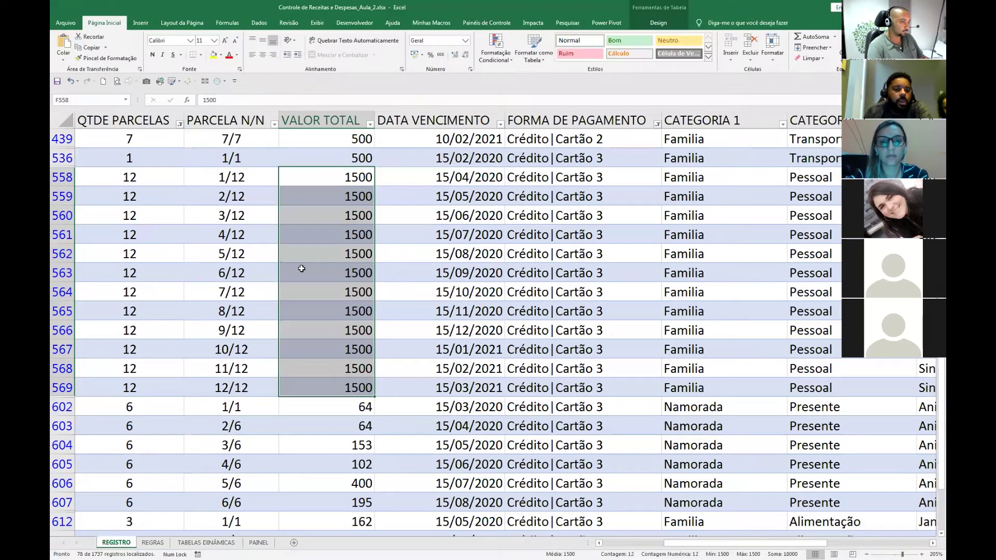
{"action": "scroll", "coordinate": [251, 268], "scroll_direction": "down", "scroll_amount": 2}
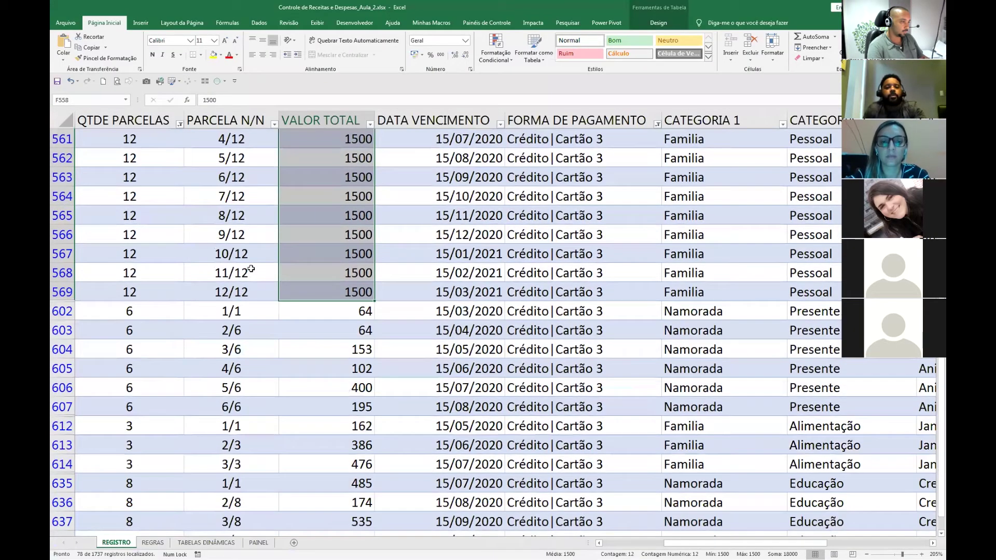
{"action": "left_click", "coordinate": [247, 318]}
{"action": "key", "text": "F2"}
{"action": "key", "text": "BackSpace"}
{"action": "type", "text": "2"}
{"action": "key", "text": "Return"}
{"action": "key", "text": "Right"}
{"action": "key", "text": "Right"}
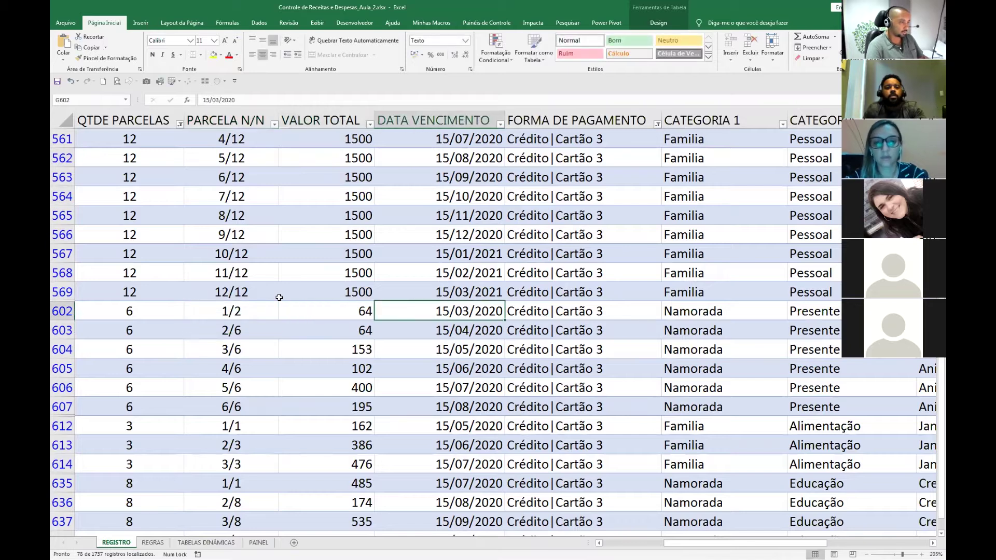
{"action": "key", "text": "Left"}
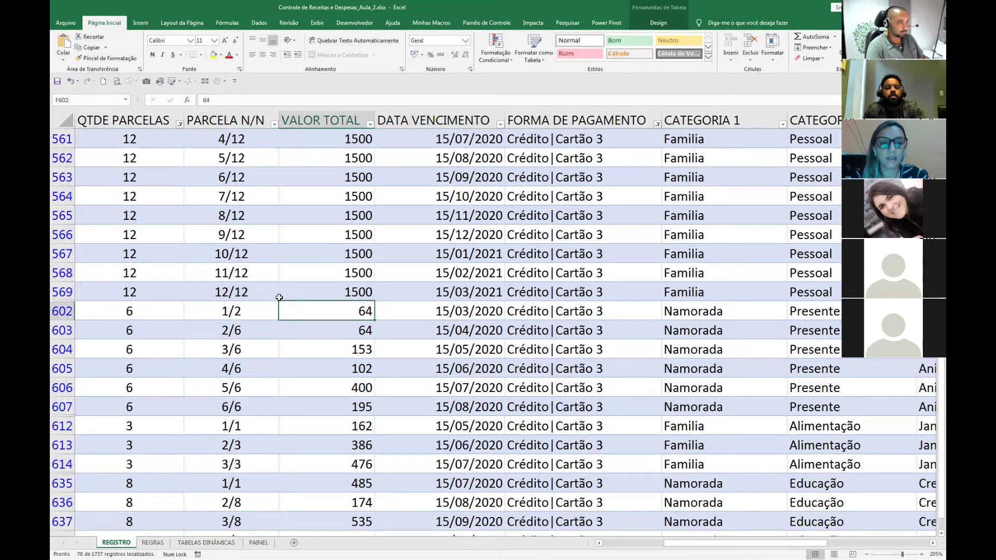
Set PARCELA N/N in row 602, the first installment of the six-part Cartão 3 purchase, to 1/6.
{"action": "key", "text": "Left"}
{"action": "key", "text": "F2"}
{"action": "key", "text": "BackSpace"}
{"action": "type", "text": "6"}
{"action": "key", "text": "Return"}
Examine the due date, payment method and category columns of row 602, including the CATEGORIA 3 choices, to see what the purchase is.
{"action": "key", "text": "Up"}
{"action": "key", "text": "Right"}
{"action": "key", "text": "Right"}
{"action": "key", "text": "Right"}
{"action": "key", "text": "Right"}
{"action": "key", "text": "Right"}
{"action": "key", "text": "Right"}
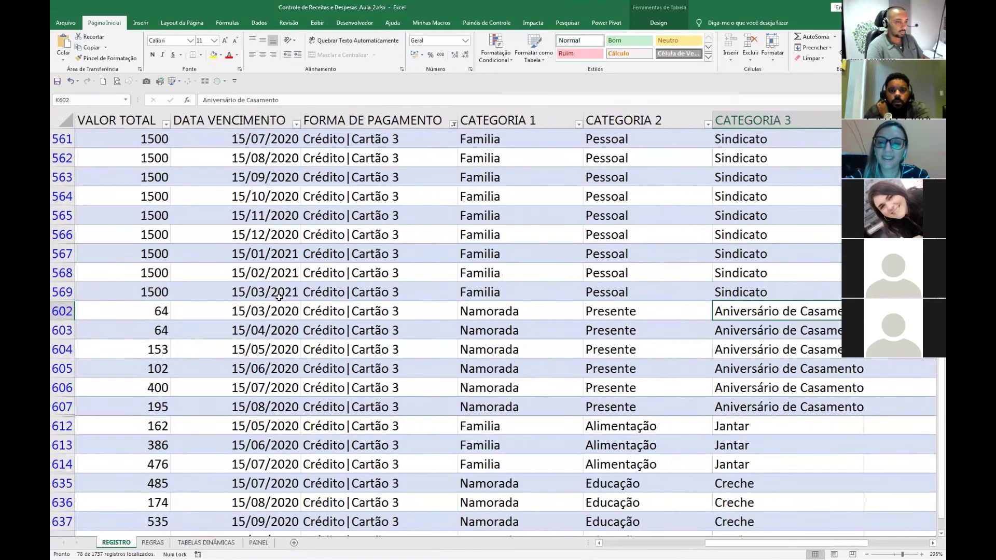
{"action": "key", "text": "Left"}
{"action": "key", "text": "Left"}
{"action": "key", "text": "Left"}
{"action": "key", "text": "Right"}
{"action": "key", "text": "Right"}
{"action": "key", "text": "Right"}
{"action": "key", "text": "Right"}
{"action": "key", "text": "Right"}
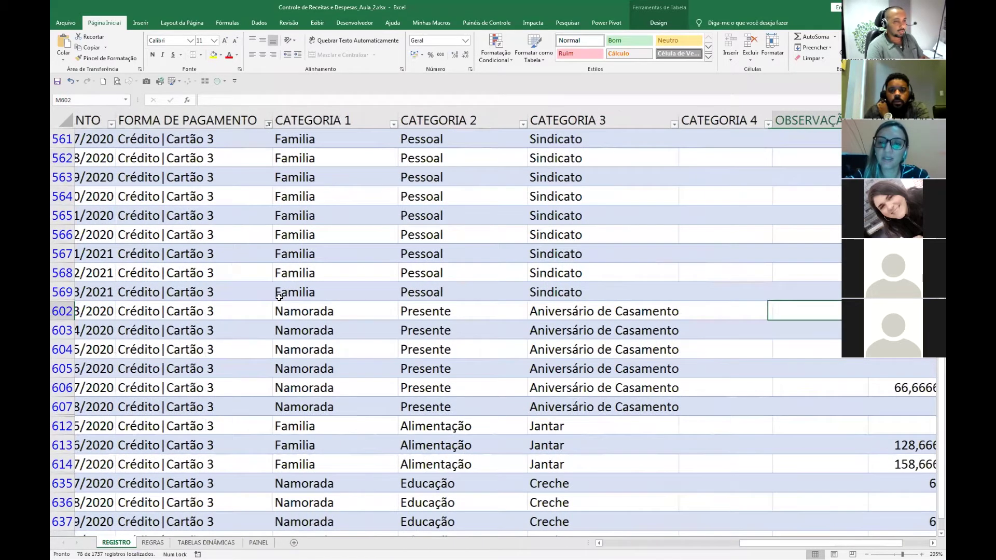
{"action": "key", "text": "Left"}
{"action": "key", "text": "Left"}
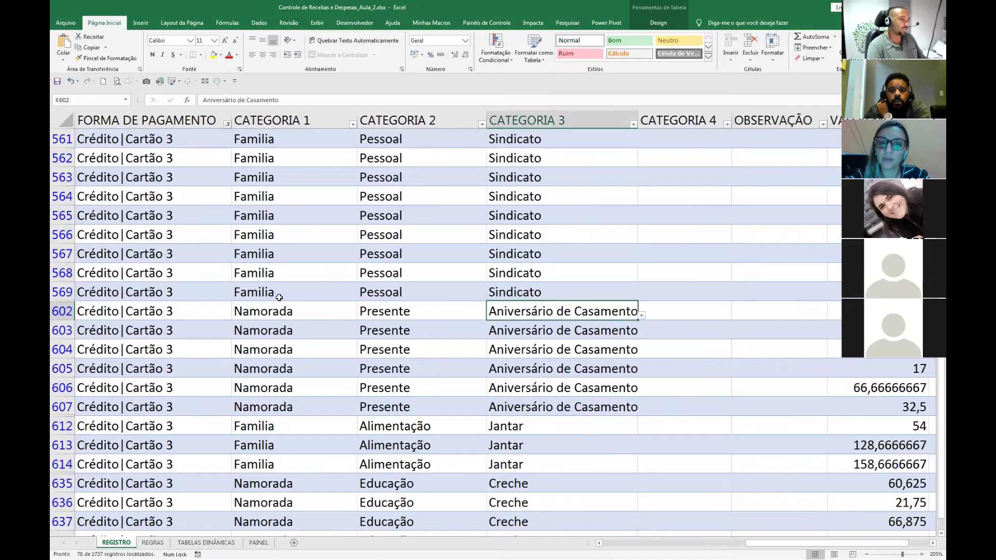
{"action": "key", "text": "Up"}
{"action": "key", "text": "Down"}
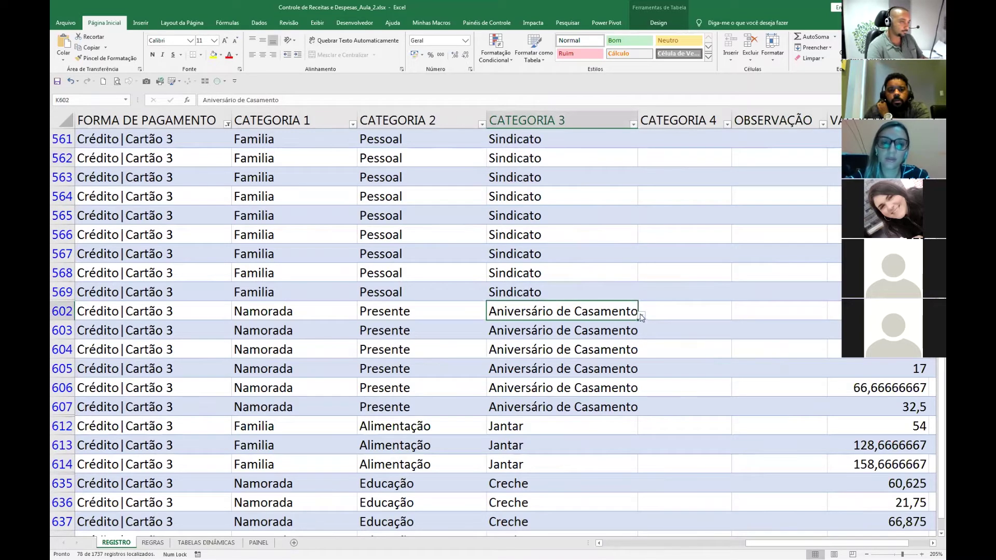
{"action": "left_click", "coordinate": [608, 294]}
{"action": "left_click", "coordinate": [641, 296]}
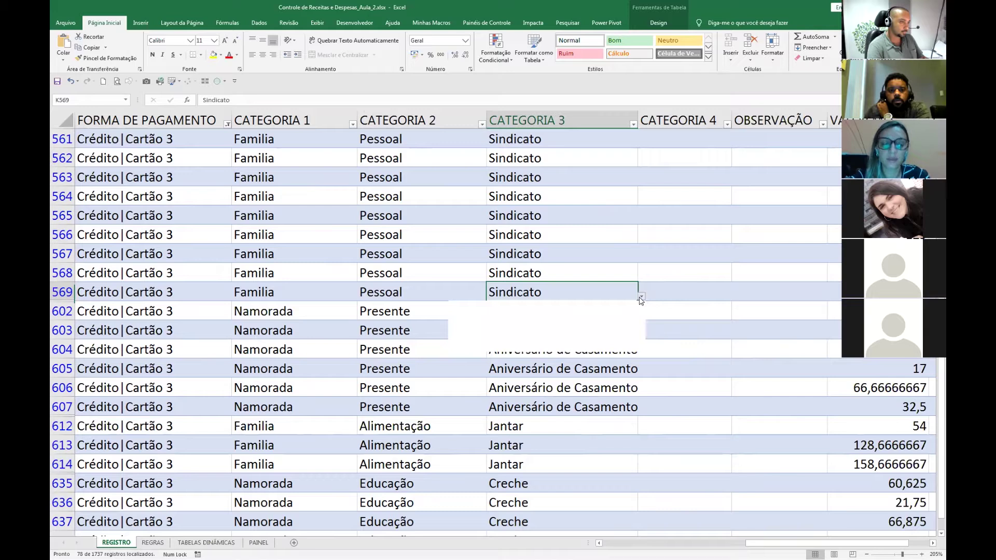
{"action": "left_click", "coordinate": [569, 311]}
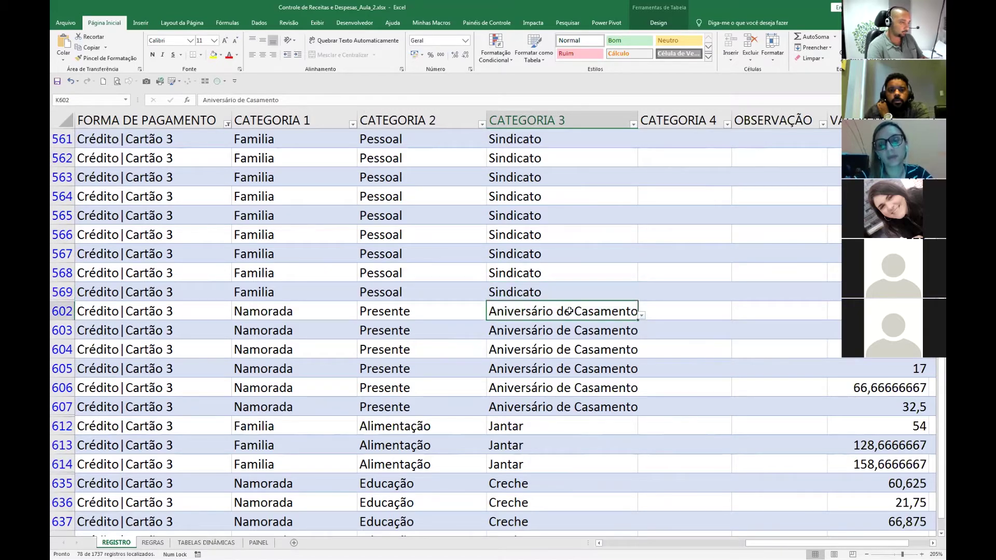
Set CATEGORIA 2 in row 602, the first of the six wedding-anniversary installments, to Lazer.
{"action": "left_click", "coordinate": [485, 317]}
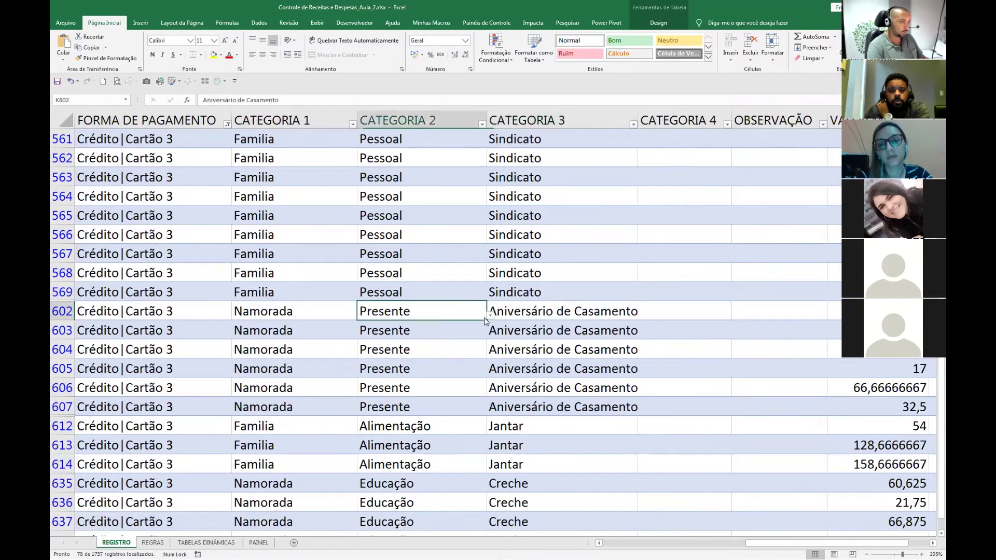
{"action": "left_click", "coordinate": [405, 393]}
{"action": "left_click", "coordinate": [415, 328]}
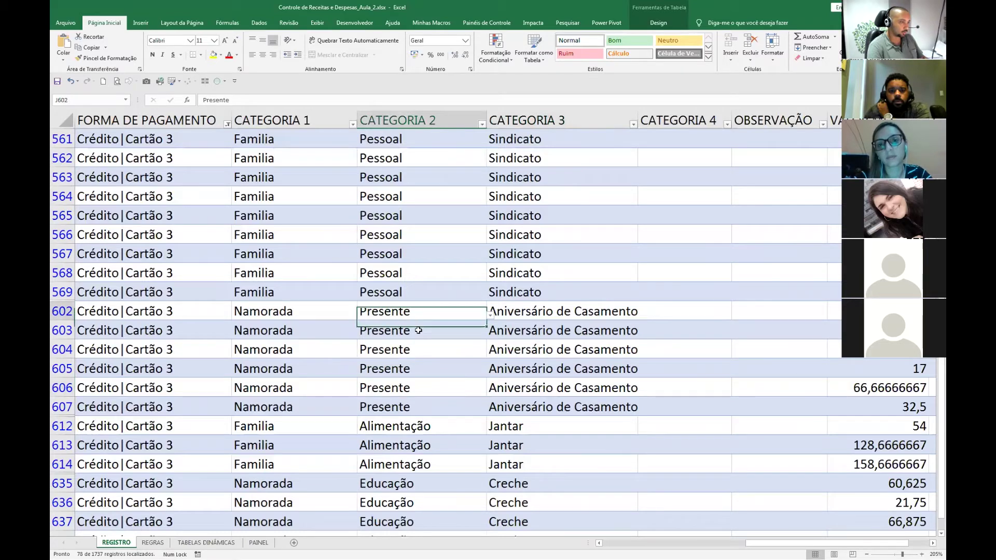
{"action": "left_click", "coordinate": [423, 412]}
{"action": "left_click", "coordinate": [425, 318]}
{"action": "left_click", "coordinate": [489, 317]}
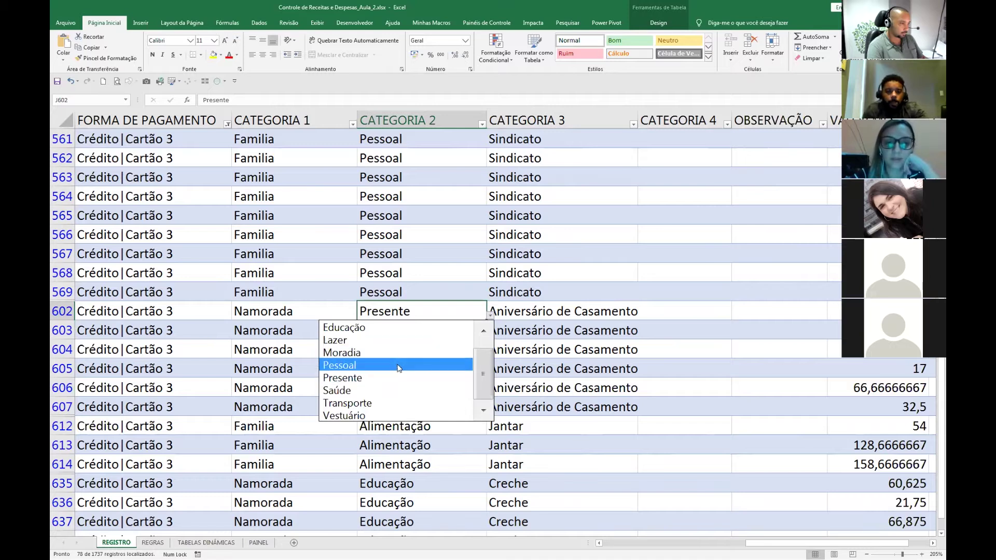
{"action": "left_click", "coordinate": [394, 341]}
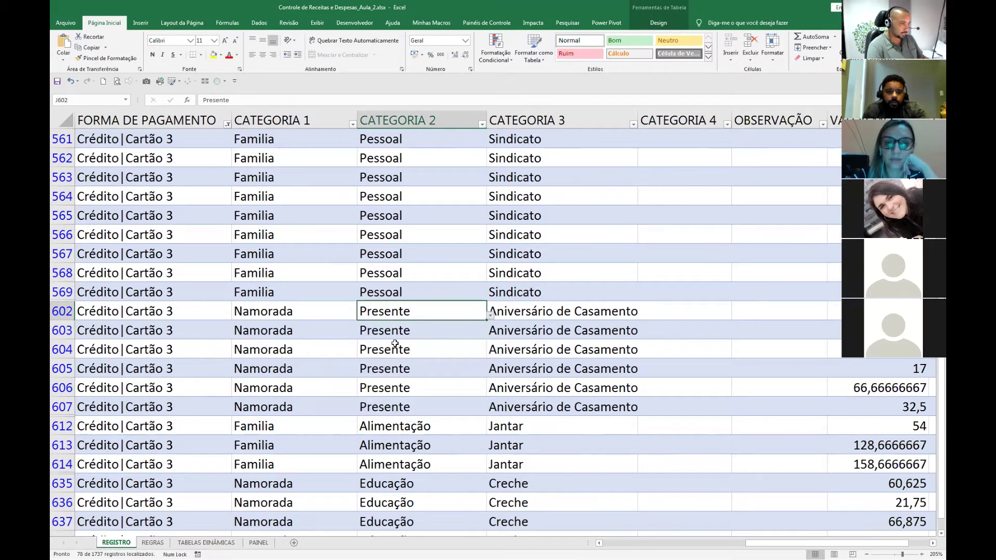
Copy the Lazer category from row 602 into CATEGORIA 2 of the remaining installments, rows 603 to 607.
{"action": "key", "text": "ctrl+c"}
{"action": "key", "text": "Down"}
{"action": "key", "text": "ctrl+v"}
{"action": "key", "text": "Down"}
{"action": "key", "text": "ctrl+v"}
{"action": "key", "text": "Down"}
{"action": "key", "text": "ctrl+v"}
{"action": "key", "text": "Down"}
{"action": "key", "text": "ctrl+v"}
{"action": "key", "text": "Down"}
{"action": "key", "text": "ctrl+v"}
{"action": "key", "text": "Escape"}
{"action": "key", "text": "Up"}
{"action": "key", "text": "Up"}
{"action": "key", "text": "Up"}
{"action": "key", "text": "Up"}
{"action": "key", "text": "Up"}
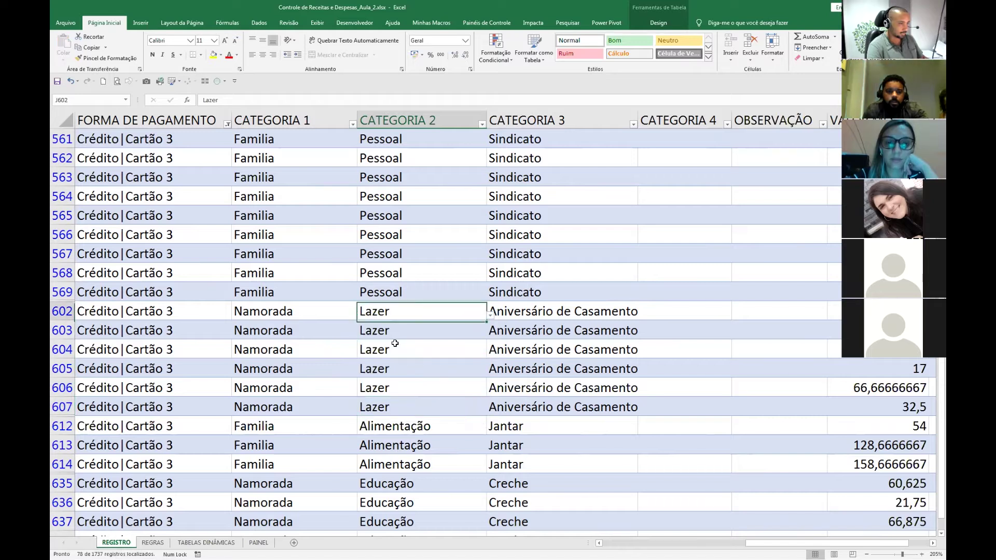
Set CATEGORIA 3 in row 602, the first installment of the Lazer purchase, to Viagem.
{"action": "key", "text": "Right"}
{"action": "key", "text": "alt+Down"}
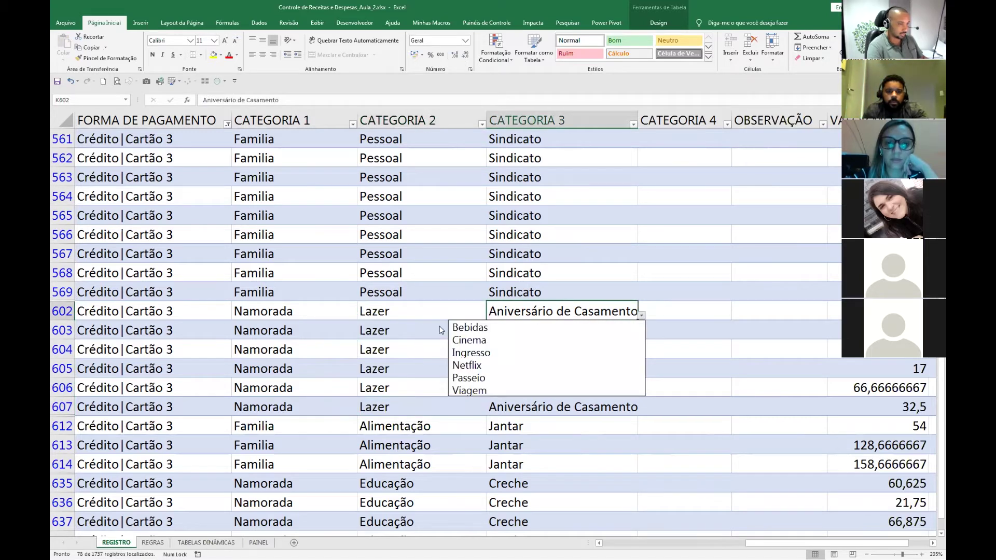
{"action": "left_click", "coordinate": [495, 390]}
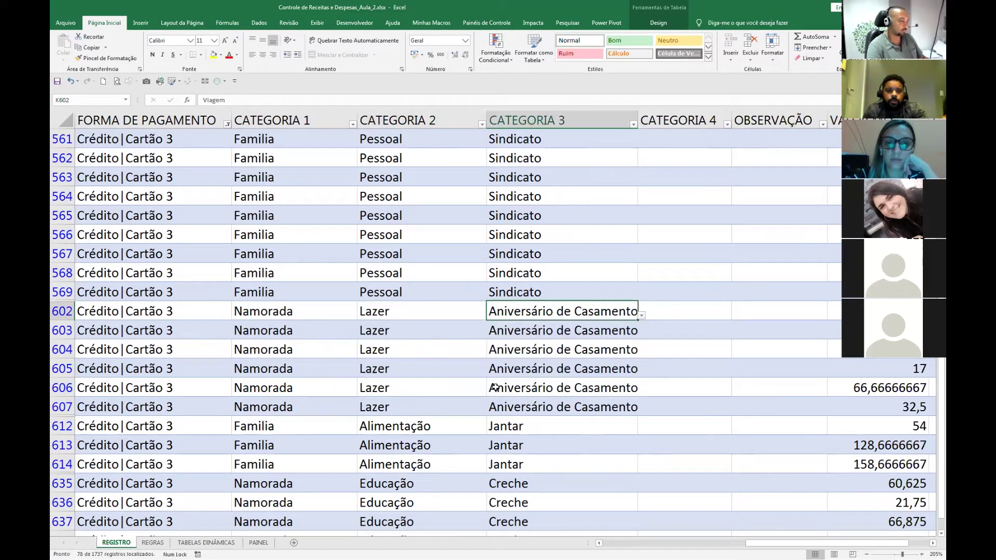
Copy the Viagem category from row 602 into CATEGORIA 3 of the remaining installments, rows 603 to 607.
{"action": "key", "text": "ctrl+c"}
{"action": "key", "text": "Down"}
{"action": "key", "text": "ctrl+v"}
{"action": "key", "text": "Down"}
{"action": "key", "text": "ctrl+v"}
{"action": "key", "text": "Down"}
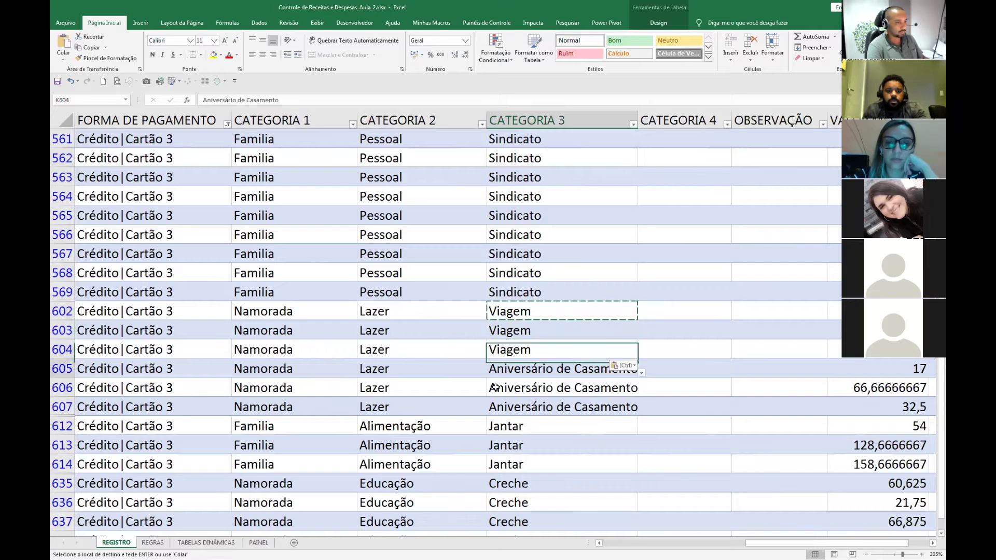
{"action": "key", "text": "ctrl+v"}
{"action": "key", "text": "Down"}
{"action": "key", "text": "ctrl+v"}
{"action": "key", "text": "Down"}
{"action": "key", "text": "ctrl+v"}
{"action": "key", "text": "Escape"}
Review the category columns of rows 602 to 607 after the changes.
{"action": "key", "text": "Up"}
{"action": "key", "text": "Left"}
{"action": "key", "text": "Left"}
{"action": "key", "text": "Left"}
{"action": "key", "text": "Right"}
{"action": "key", "text": "Right"}
{"action": "key", "text": "Left"}
{"action": "key", "text": "Right"}
{"action": "key", "text": "Up"}
{"action": "key", "text": "Up"}
{"action": "key", "text": "Up"}
{"action": "key", "text": "Up"}
{"action": "key", "text": "Up"}
{"action": "key", "text": "Left"}
{"action": "key", "text": "Right"}
{"action": "key", "text": "Down"}
Fill VALOR TOTAL in rows 602 to 607, the six installments of the Viagem purchase, with 5000.
{"action": "key", "text": "Left"}
{"action": "key", "text": "Left"}
{"action": "key", "text": "Left"}
{"action": "key", "text": "Left"}
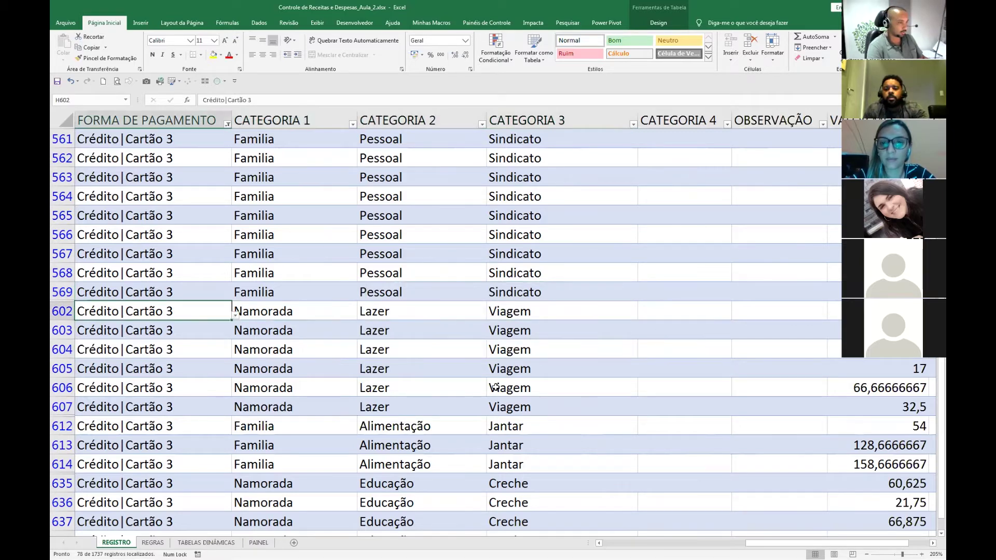
{"action": "key", "text": "Left"}
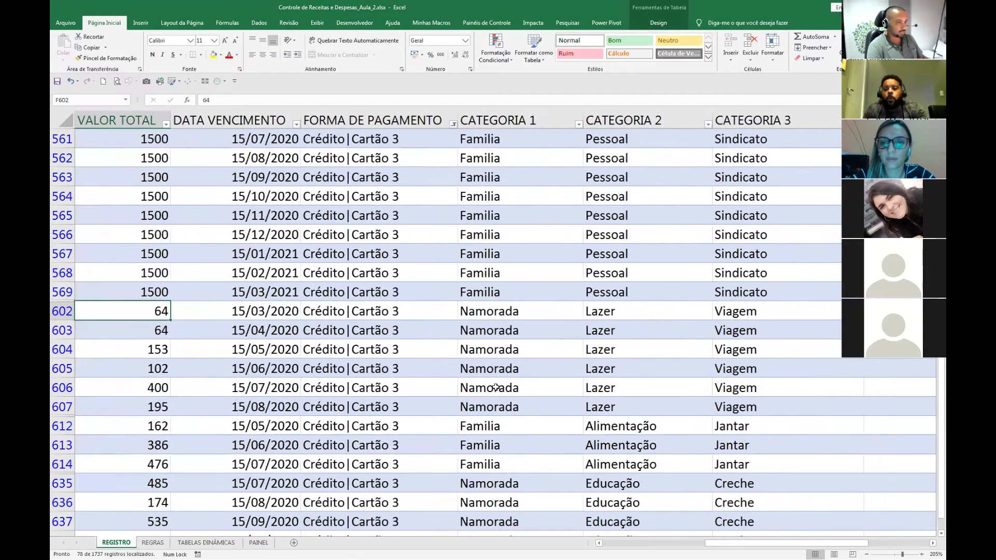
{"action": "key", "text": "shift+Down"}
{"action": "key", "text": "shift+Down"}
{"action": "key", "text": "shift+Down"}
{"action": "key", "text": "shift+Down"}
{"action": "key", "text": "shift+Down"}
{"action": "key", "text": "shift+Right"}
{"action": "key", "text": "shift+Right"}
{"action": "key", "text": "shift+Right"}
{"action": "key", "text": "shift+Right"}
{"action": "key", "text": "shift+Right"}
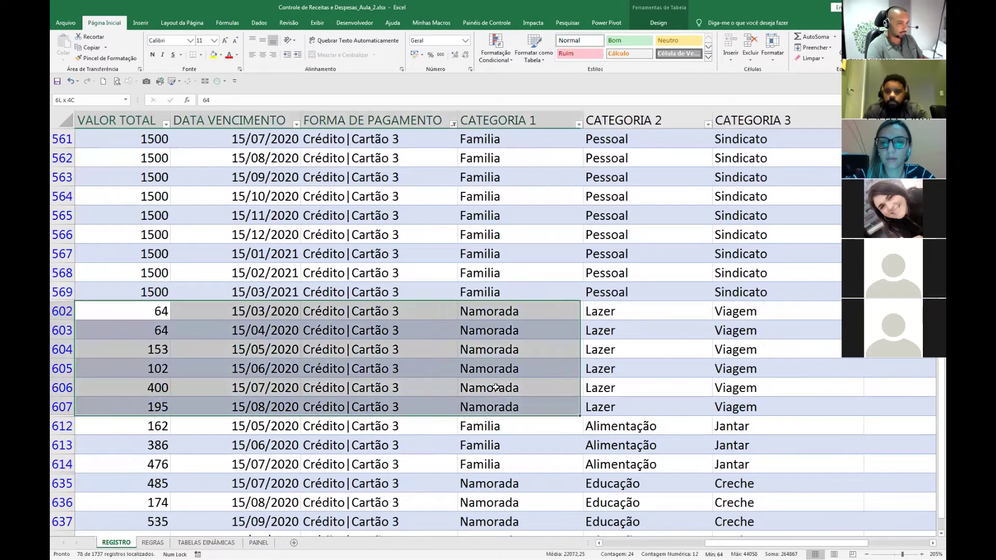
{"action": "key", "text": "shift+Left"}
{"action": "key", "text": "shift+Left"}
{"action": "key", "text": "shift+Left"}
{"action": "key", "text": "shift+Left"}
{"action": "key", "text": "shift+Left"}
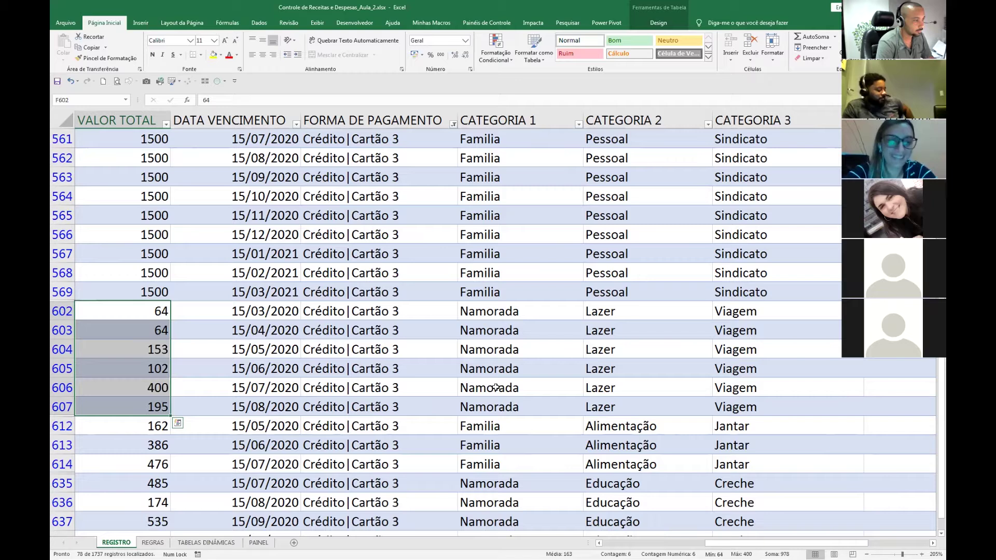
{"action": "type", "text": "5000"}
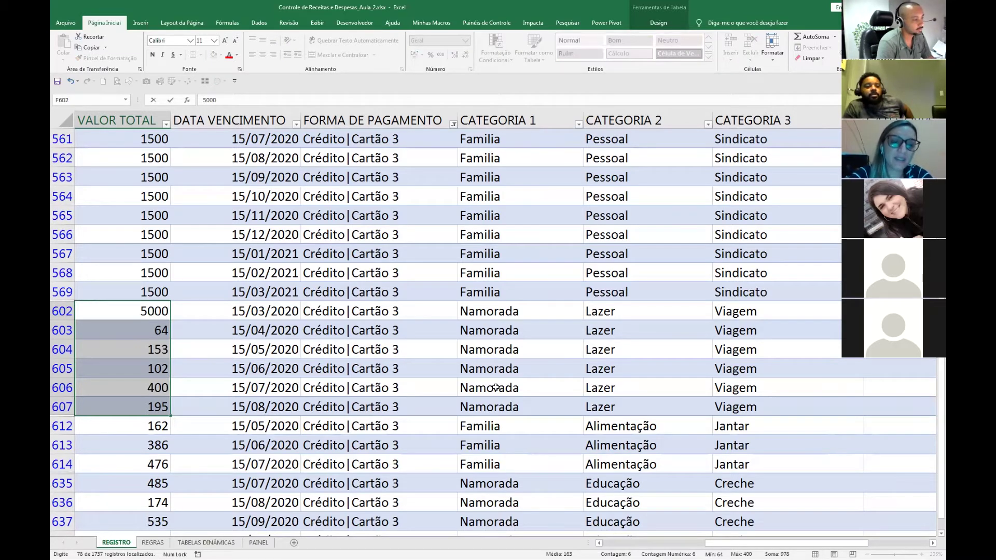
{"action": "key", "text": "ctrl+Return"}
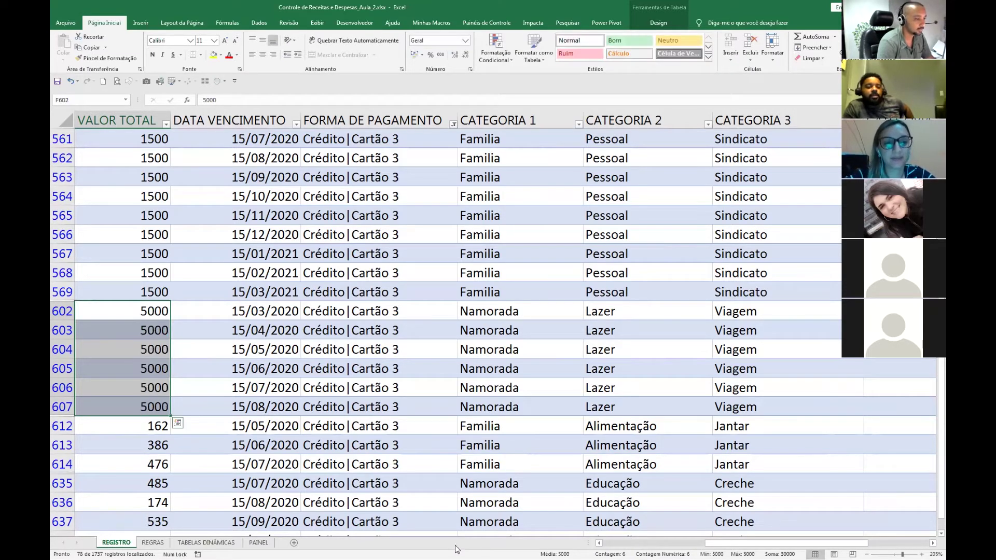
Set PARCELA N/N in row 612, the first installment of the three-part Jantar purchase, to 1/3.
{"action": "scroll", "coordinate": [253, 488], "scroll_direction": "down", "scroll_amount": 2}
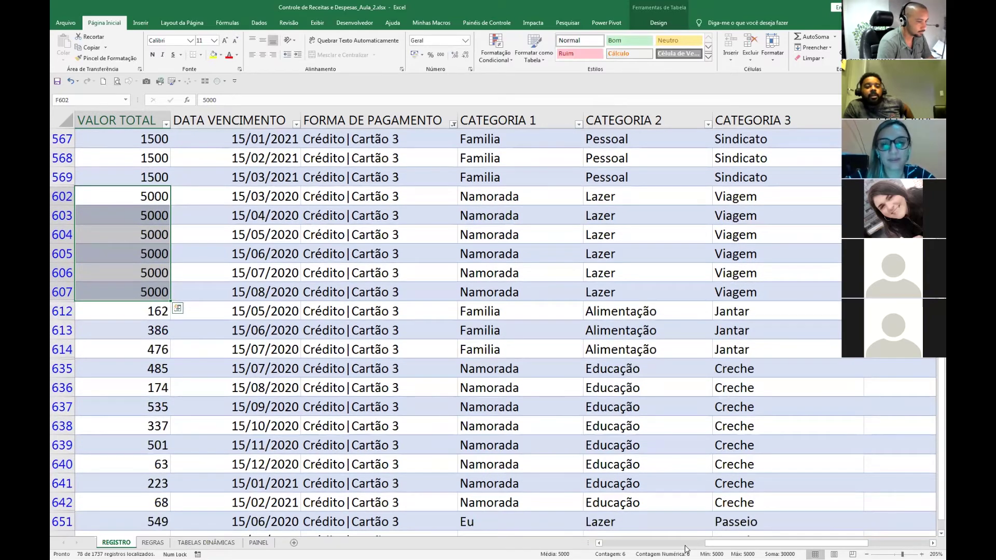
{"action": "mouse_move", "coordinate": [710, 543]}
{"action": "left_mouse_down"}
{"action": "mouse_move", "coordinate": [669, 543]}
{"action": "mouse_move", "coordinate": [691, 543]}
{"action": "left_mouse_up"}
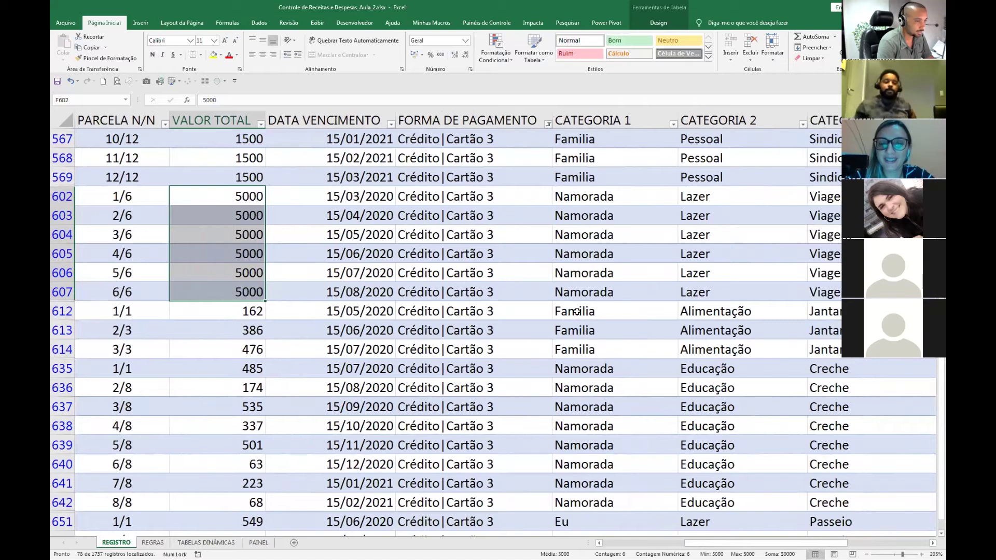
{"action": "left_click", "coordinate": [137, 308]}
{"action": "key", "text": "F2"}
{"action": "key", "text": "BackSpace"}
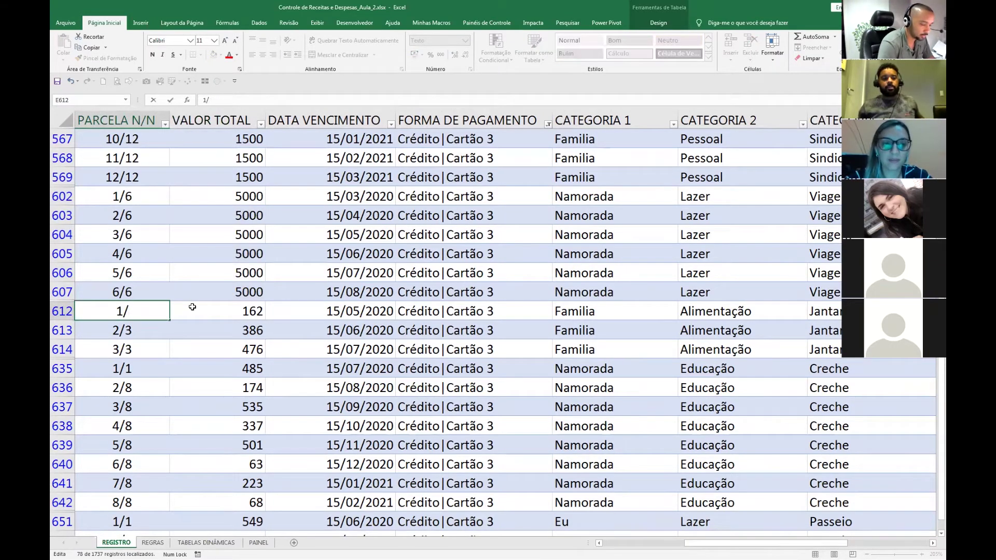
{"action": "type", "text": "3"}
{"action": "key", "text": "Return"}
Fill VALOR TOTAL in rows 612 to 614, the three installments of the Jantar purchase, with 150.
{"action": "left_click", "coordinate": [192, 307]}
{"action": "key", "text": "shift+Down"}
{"action": "key", "text": "shift+Down"}
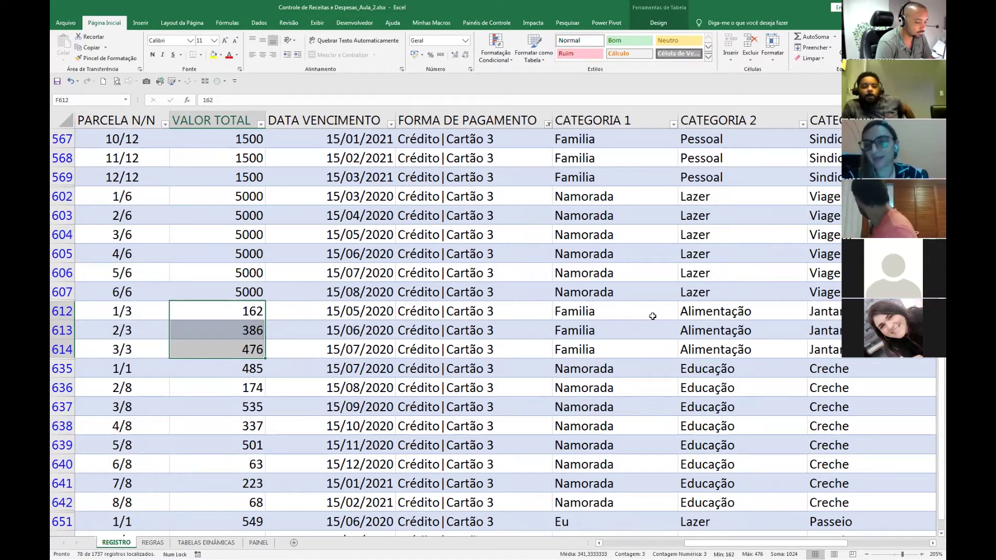
{"action": "type", "text": "150"}
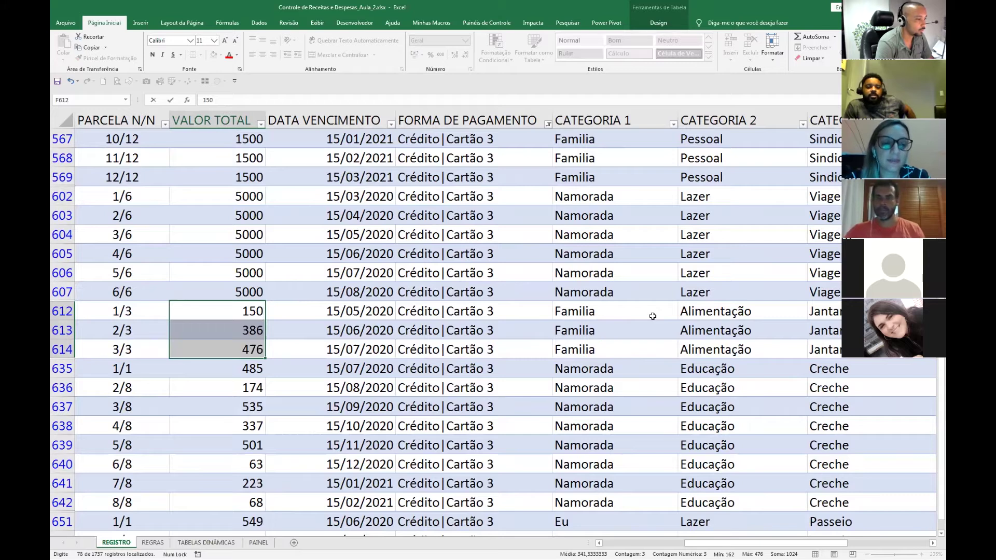
{"action": "key", "text": "ctrl+Return"}
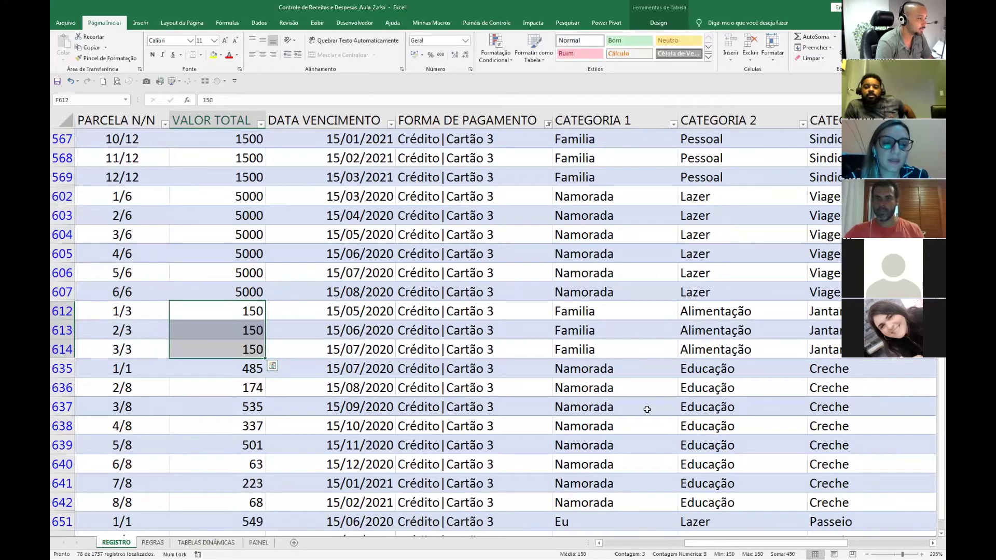
Set PARCELA N/N in row 635, the first installment of the eight-part Creche purchase, to 1/8.
{"action": "scroll", "coordinate": [399, 352], "scroll_direction": "down", "scroll_amount": 2}
{"action": "left_click", "coordinate": [258, 257]}
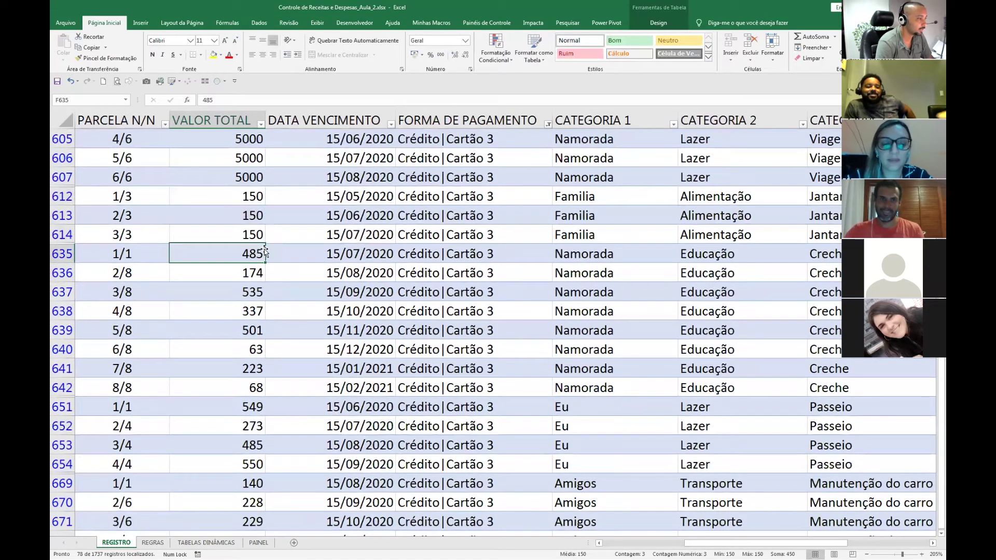
{"action": "left_click", "coordinate": [155, 248]}
{"action": "key", "text": "F2"}
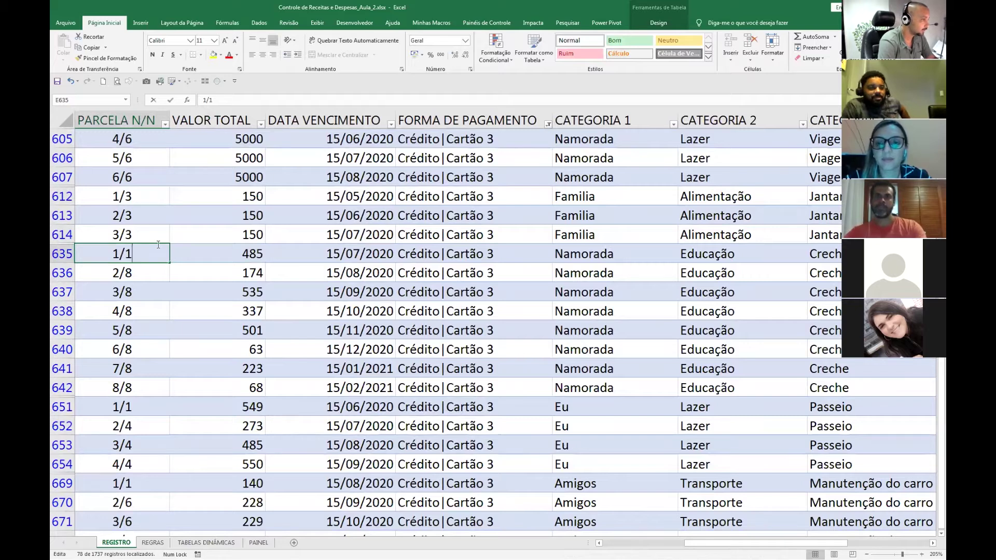
{"action": "key", "text": "BackSpace"}
{"action": "type", "text": "8"}
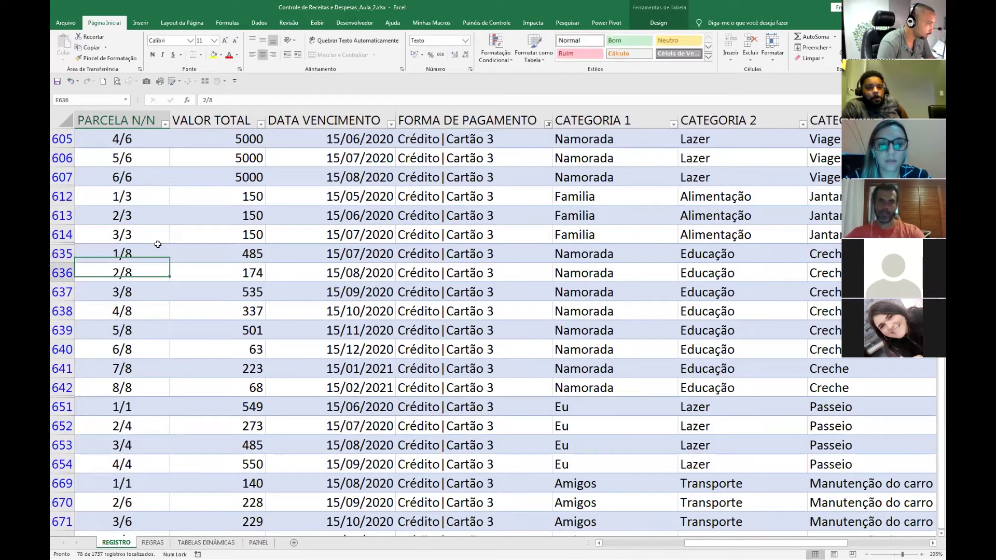
{"action": "key", "text": "Tab"}
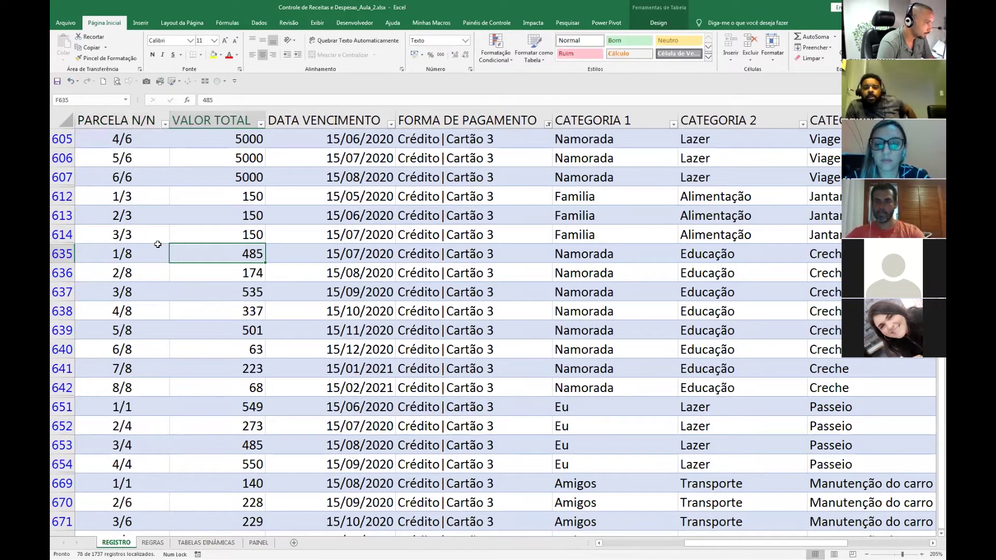
{"action": "key", "text": "shift+Down"}
{"action": "key", "text": "shift+Down"}
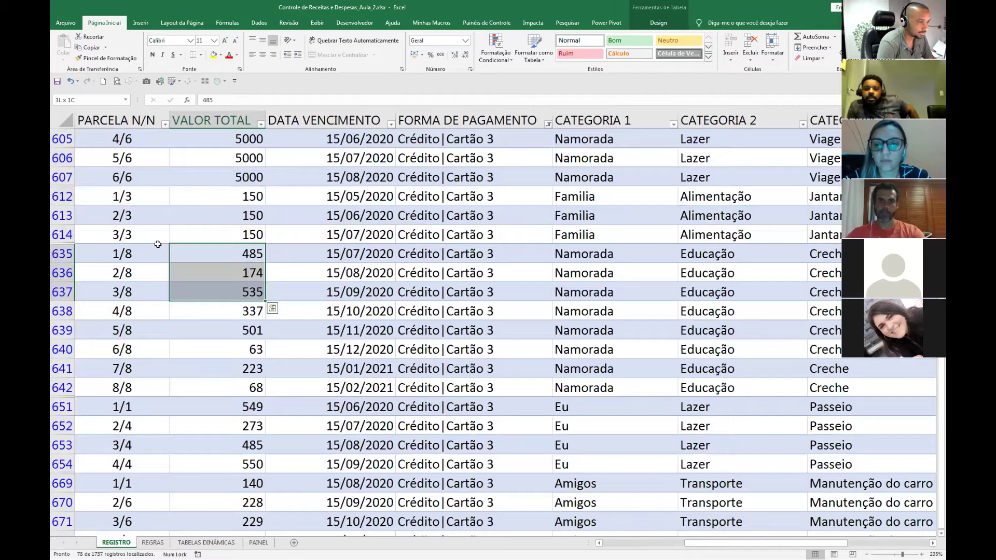
{"action": "key", "text": "shift+Down"}
{"action": "key", "text": "shift+Down"}
{"action": "key", "text": "shift+Down"}
{"action": "key", "text": "shift+Right"}
Examine the category cells of the Creche installment in row 635 and the options offered for CATEGORIA 1.
{"action": "key", "text": "Right"}
{"action": "key", "text": "Right"}
{"action": "key", "text": "Right"}
{"action": "key", "text": "Right"}
{"action": "key", "text": "Right"}
{"action": "key", "text": "Right"}
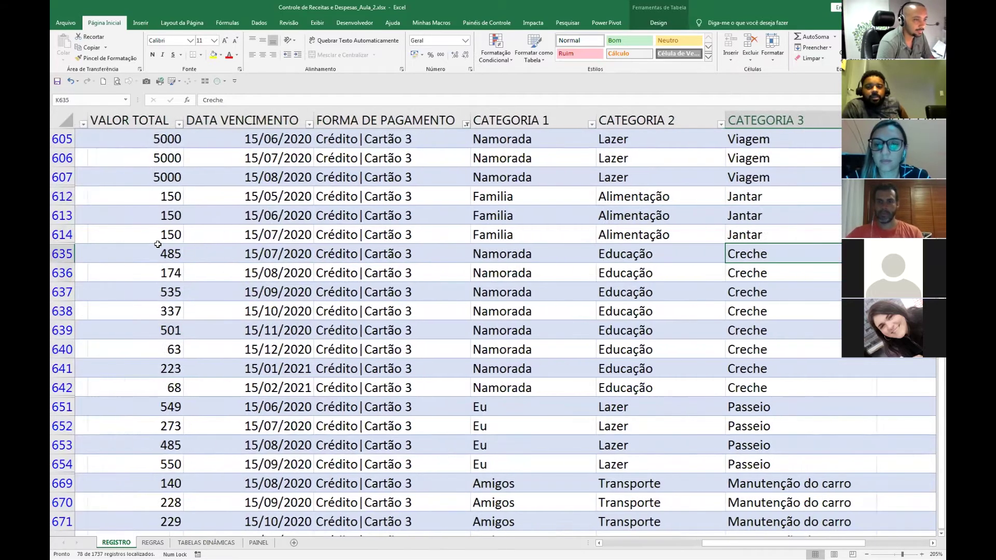
{"action": "key", "text": "Left"}
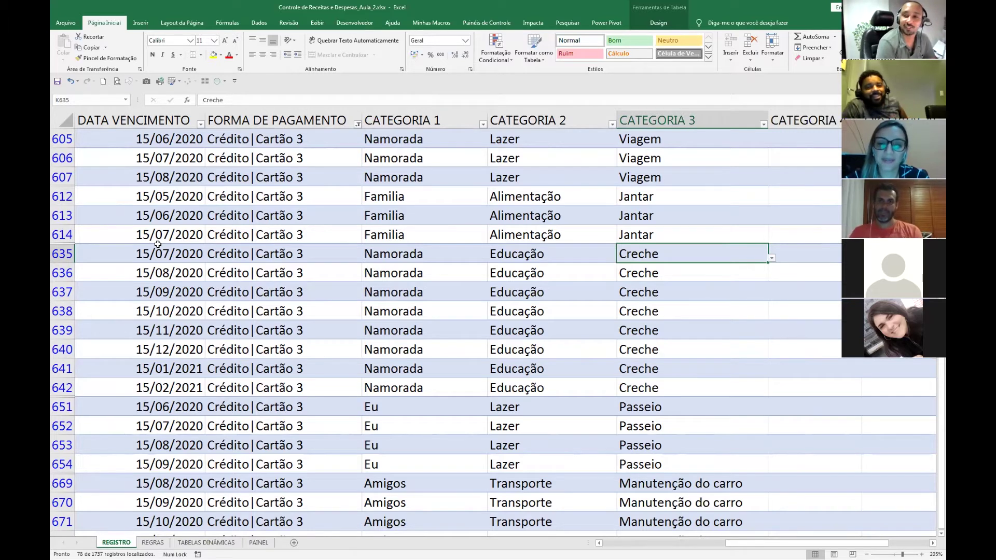
{"action": "key", "text": "Left"}
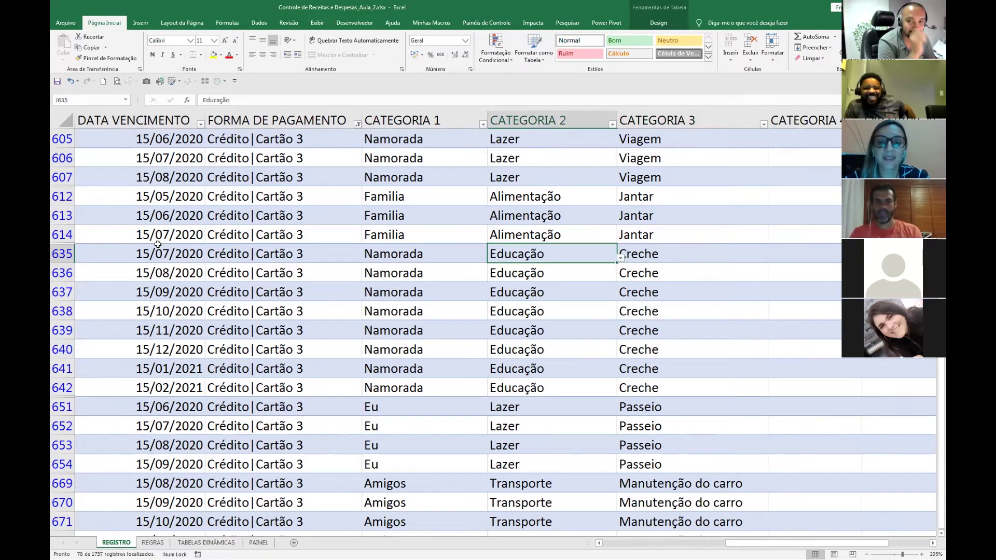
{"action": "key", "text": "Left"}
{"action": "key", "text": "Right"}
{"action": "key", "text": "Left"}
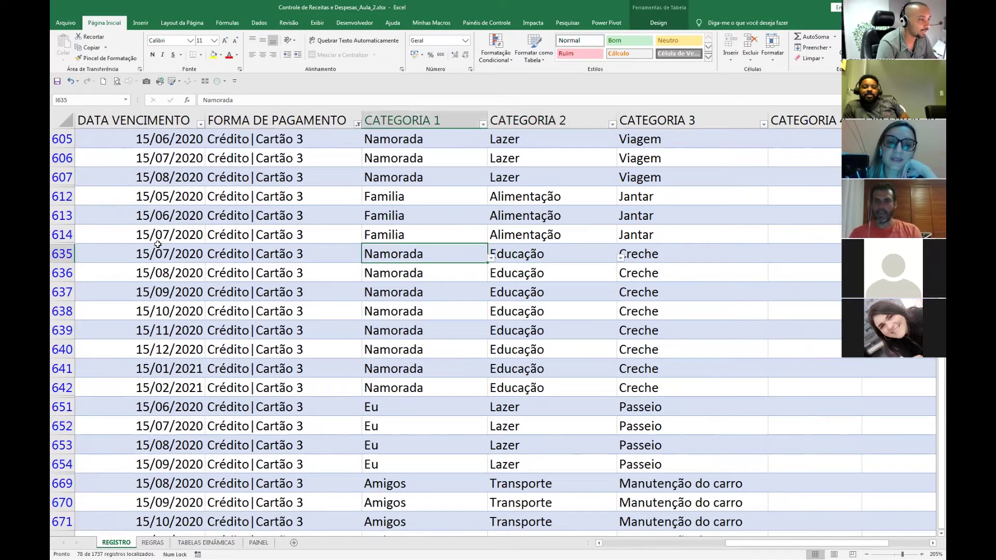
{"action": "key", "text": "alt+Down"}
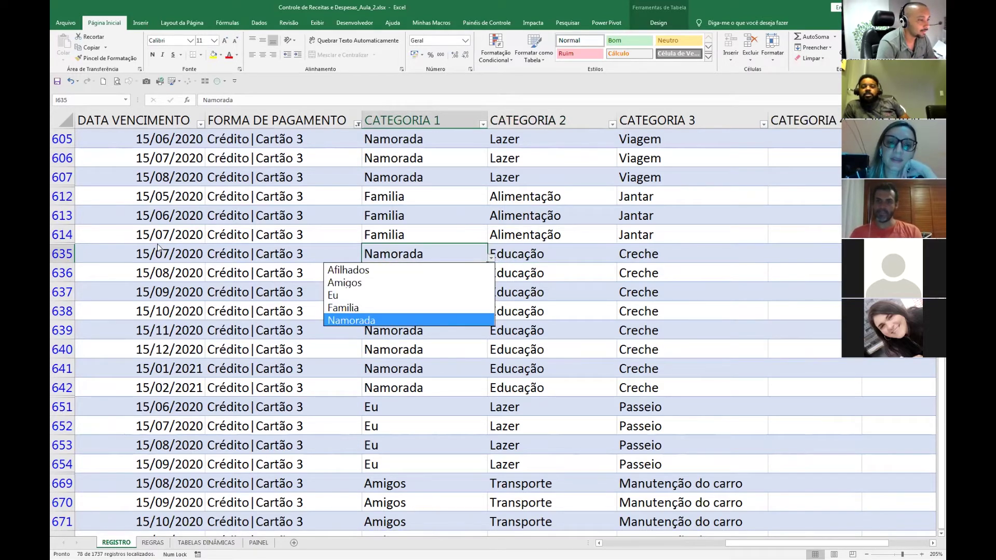
{"action": "key", "text": "Escape"}
Check the options offered for CATEGORIA 2 in row 635 against its CATEGORIA 3 entry.
{"action": "key", "text": "Right"}
{"action": "key", "text": "Right"}
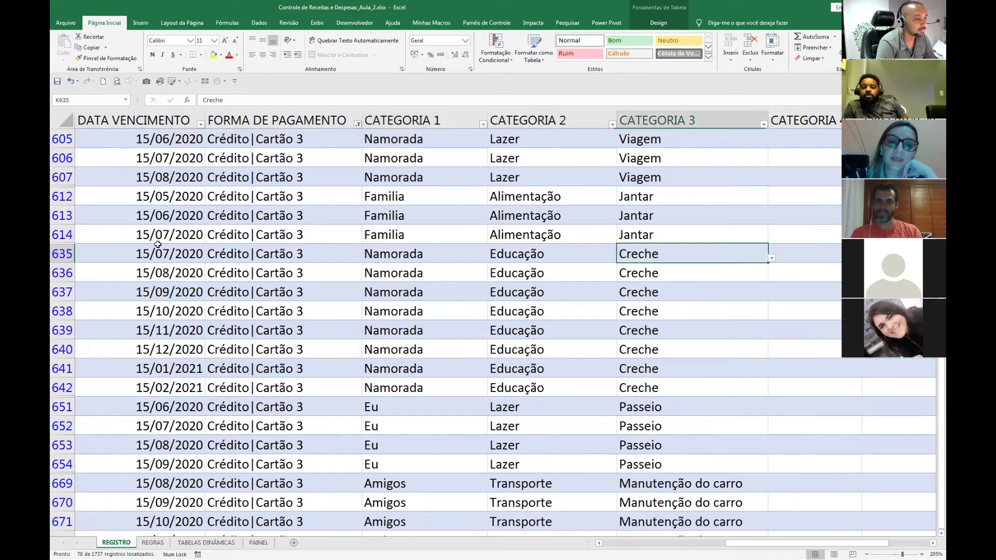
{"action": "key", "text": "Left"}
{"action": "key", "text": "alt+Down"}
{"action": "key", "text": "Escape"}
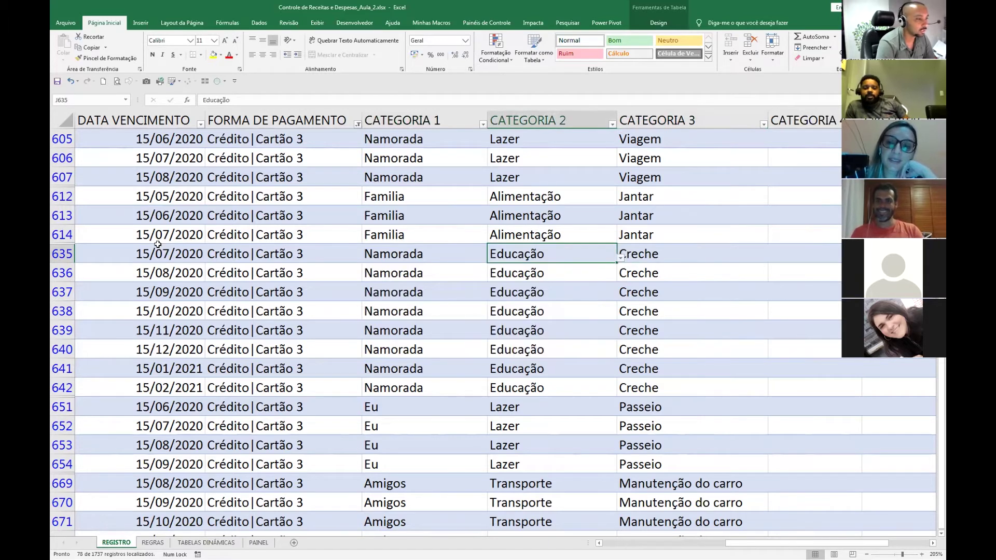
{"action": "key", "text": "alt+Down"}
{"action": "key", "text": "Escape"}
{"action": "key", "text": "Right"}
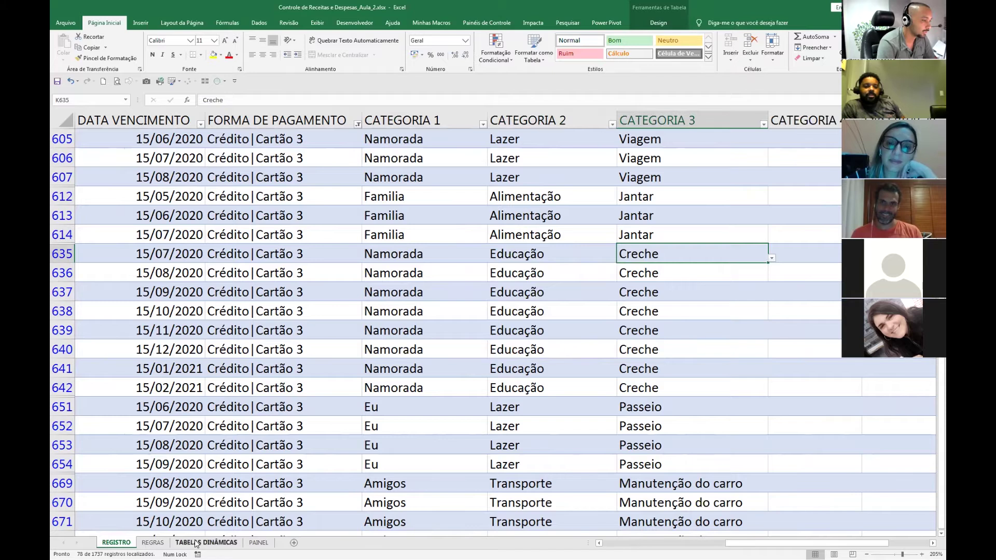
Look through the Categoria 2 column of the category mapping on the REGRAS sheet for an Educação entry.
{"action": "left_click", "coordinate": [153, 542]}
{"action": "left_click", "coordinate": [302, 354]}
{"action": "scroll", "coordinate": [303, 355], "scroll_direction": "up", "scroll_amount": 2}
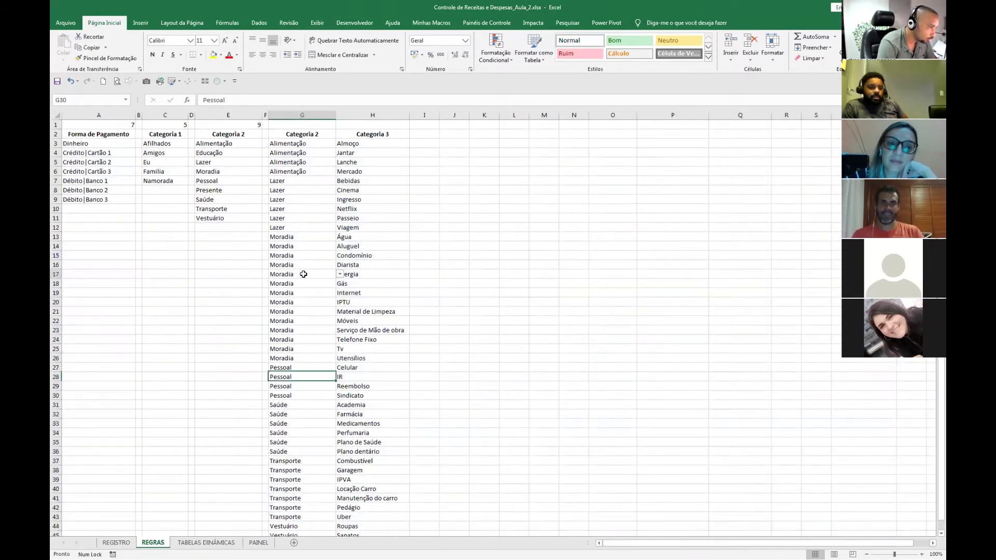
{"action": "left_click", "coordinate": [304, 274]}
{"action": "scroll", "coordinate": [301, 278], "scroll_direction": "down", "scroll_amount": 2}
{"action": "scroll", "coordinate": [300, 278], "scroll_direction": "up", "scroll_amount": 2}
{"action": "left_click", "coordinate": [288, 172]}
{"action": "key", "text": "Down"}
{"action": "key", "text": "Down"}
{"action": "key", "text": "Down"}
{"action": "key", "text": "Down"}
{"action": "key", "text": "Down"}
{"action": "key", "text": "Down"}
{"action": "key", "text": "Down"}
{"action": "key", "text": "Down"}
{"action": "key", "text": "Down"}
{"action": "key", "text": "Down"}
{"action": "key", "text": "Down"}
{"action": "key", "text": "Down"}
{"action": "key", "text": "Down"}
{"action": "key", "text": "Down"}
{"action": "key", "text": "Down"}
{"action": "key", "text": "Down"}
{"action": "key", "text": "Down"}
{"action": "key", "text": "Down"}
{"action": "key", "text": "Down"}
{"action": "key", "text": "Down"}
{"action": "key", "text": "Up"}
{"action": "key", "text": "Up"}
{"action": "key", "text": "Up"}
{"action": "key", "text": "Up"}
{"action": "key", "text": "Up"}
{"action": "key", "text": "Up"}
{"action": "key", "text": "Up"}
{"action": "key", "text": "Up"}
{"action": "key", "text": "Up"}
{"action": "key", "text": "Up"}
{"action": "key", "text": "Up"}
{"action": "key", "text": "Up"}
{"action": "key", "text": "Up"}
{"action": "key", "text": "Up"}
{"action": "key", "text": "Up"}
{"action": "key", "text": "Up"}
{"action": "key", "text": "Up"}
{"action": "key", "text": "Up"}
{"action": "key", "text": "Up"}
{"action": "key", "text": "Up"}
{"action": "key", "text": "Up"}
{"action": "key", "text": "Up"}
{"action": "key", "text": "Up"}
{"action": "key", "text": "Down"}
{"action": "key", "text": "Down"}
{"action": "key", "text": "Down"}
{"action": "key", "text": "Down"}
{"action": "key", "text": "Right"}
{"action": "key", "text": "Down"}
Look through the Categoria 3 list on the REGRAS sheet down to its last entry.
{"action": "left_click", "coordinate": [356, 164]}
{"action": "key", "text": "ctrl+shift+Down"}
{"action": "key", "text": "ctrl+space"}
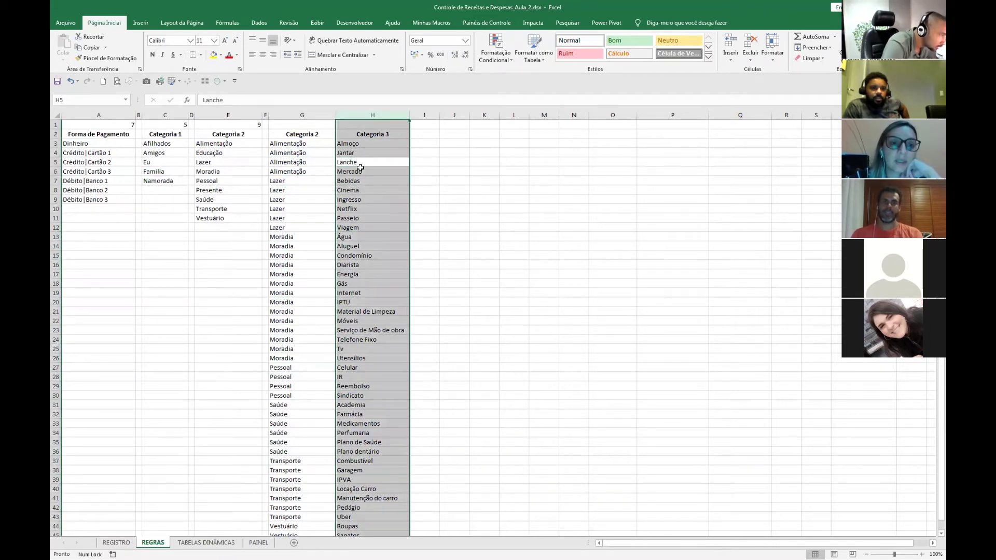
{"action": "key", "text": "ctrl+Down"}
{"action": "key", "text": "Down"}
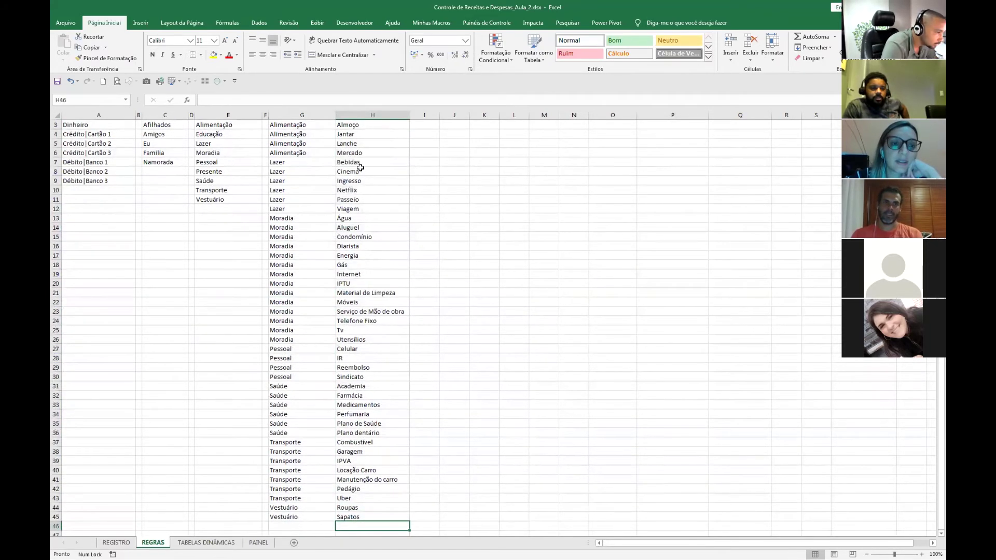
{"action": "key", "text": "ctrl+Up"}
{"action": "key", "text": "ctrl+Up"}
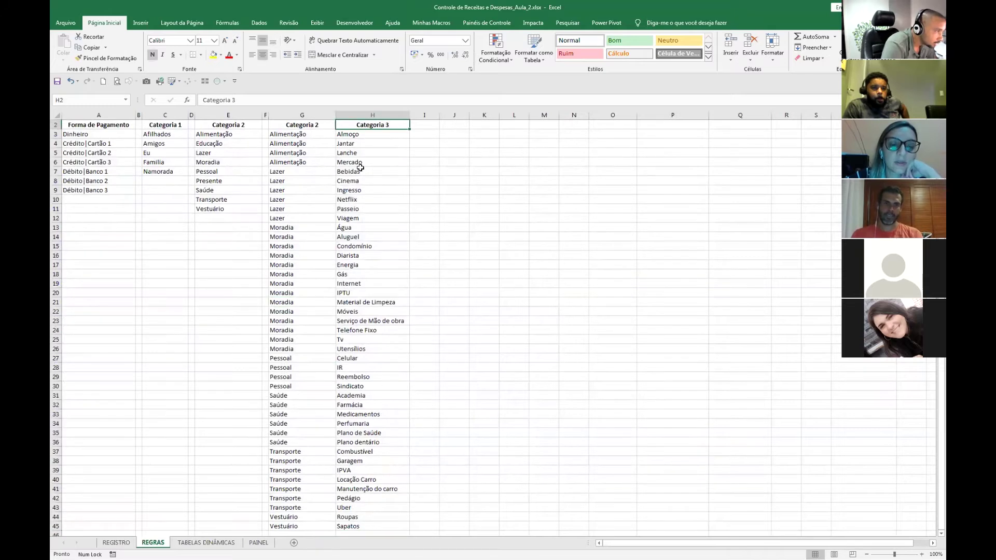
Add Educação, copied from the standalone Categoria 2 list, with Creche as its Categoria 3 in row 46 of the mapping.
{"action": "key", "text": "Down"}
{"action": "key", "text": "Down"}
{"action": "key", "text": "Left"}
{"action": "key", "text": "Left"}
{"action": "key", "text": "Left"}
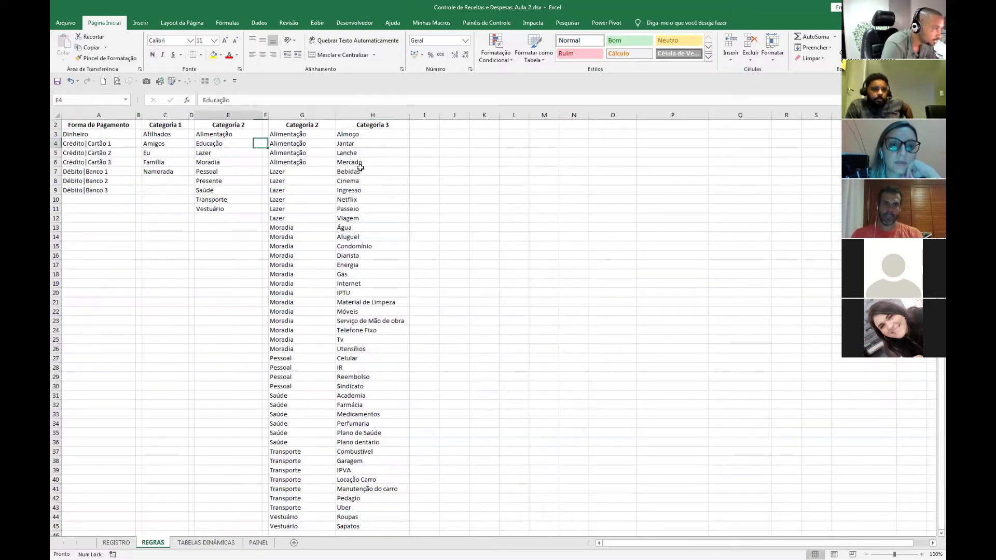
{"action": "key", "text": "ctrl+c"}
{"action": "key", "text": "Right"}
{"action": "key", "text": "Right"}
{"action": "key", "text": "ctrl+Down"}
{"action": "key", "text": "Down"}
{"action": "key", "text": "Down"}
{"action": "key", "text": "Down"}
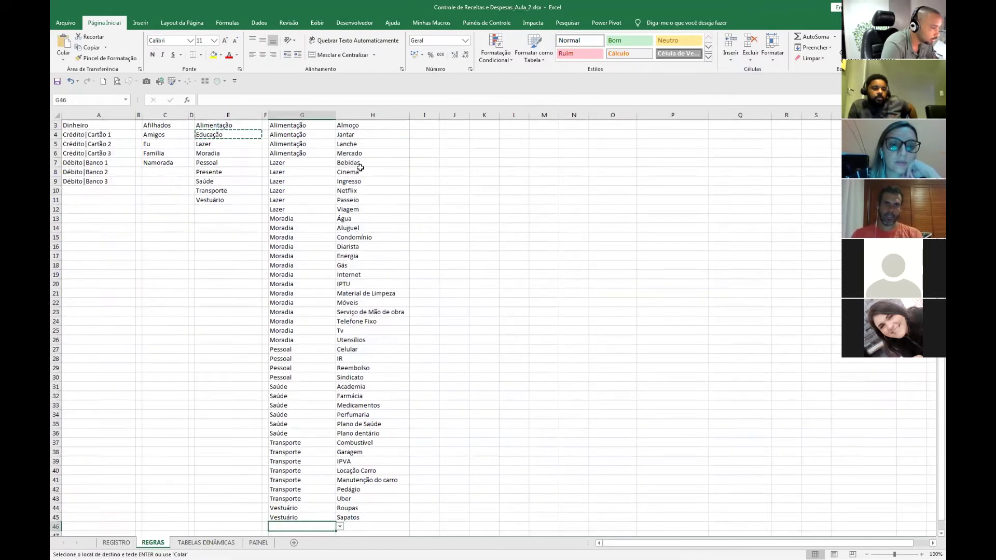
{"action": "key", "text": "ctrl+v"}
{"action": "key", "text": "Right"}
{"action": "type", "text": "Creche"}
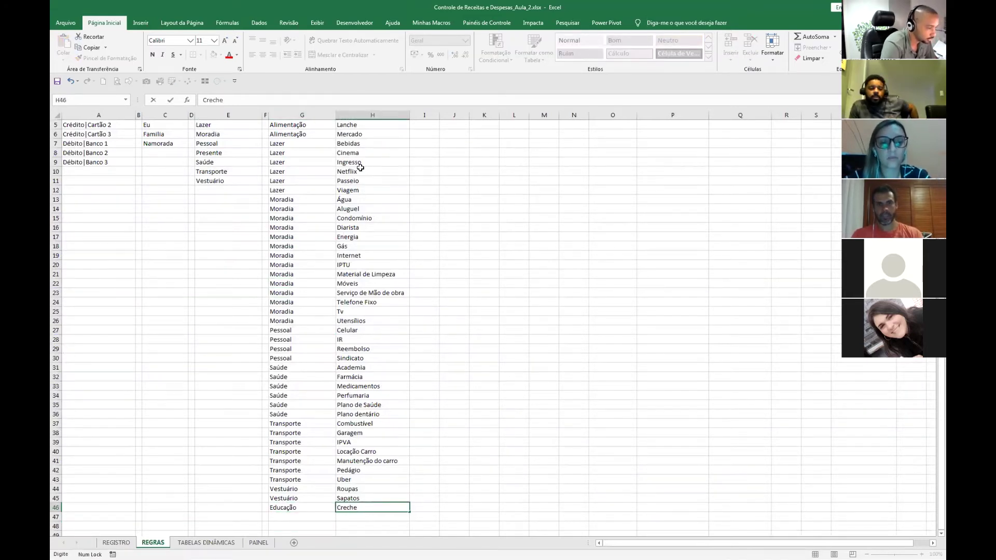
{"action": "key", "text": "Return"}
Add a mapping entry in row 47 with Educação as Categoria 2 and idioma as Categoria 3.
{"action": "key", "text": "Left"}
{"action": "type", "text": "Educ"}
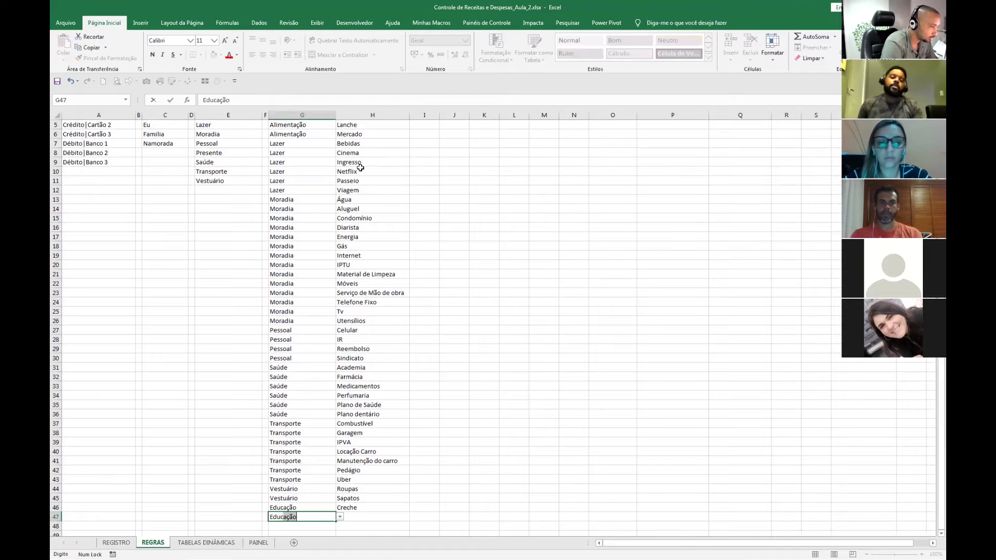
{"action": "key", "text": "Return"}
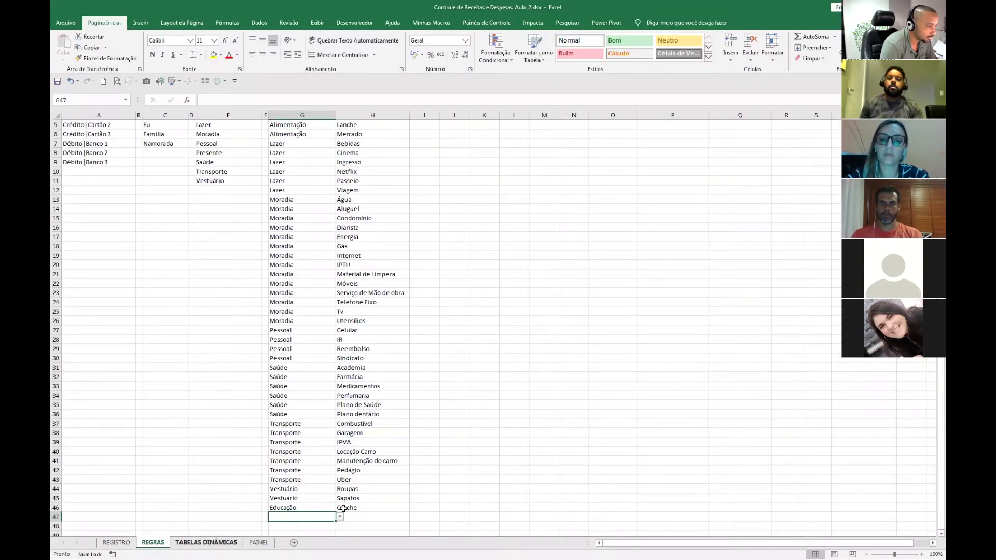
{"action": "left_click", "coordinate": [340, 517]}
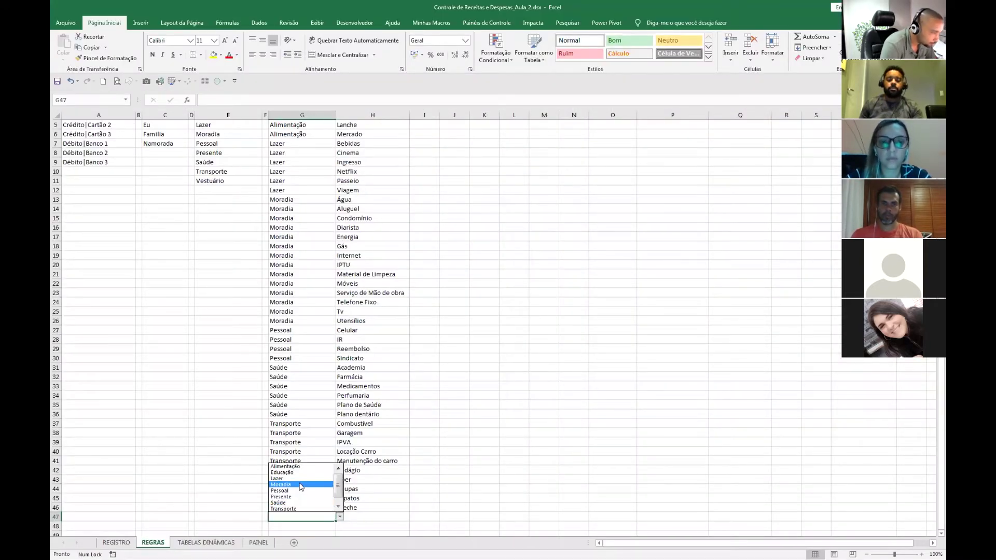
{"action": "left_click", "coordinate": [298, 472]}
{"action": "left_click", "coordinate": [354, 516]}
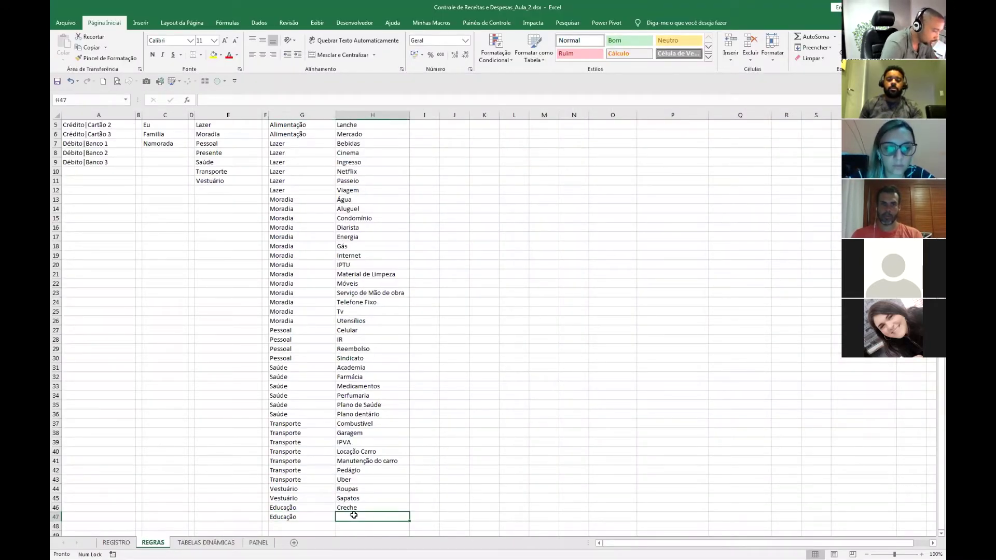
{"action": "type", "text": "idiomas"}
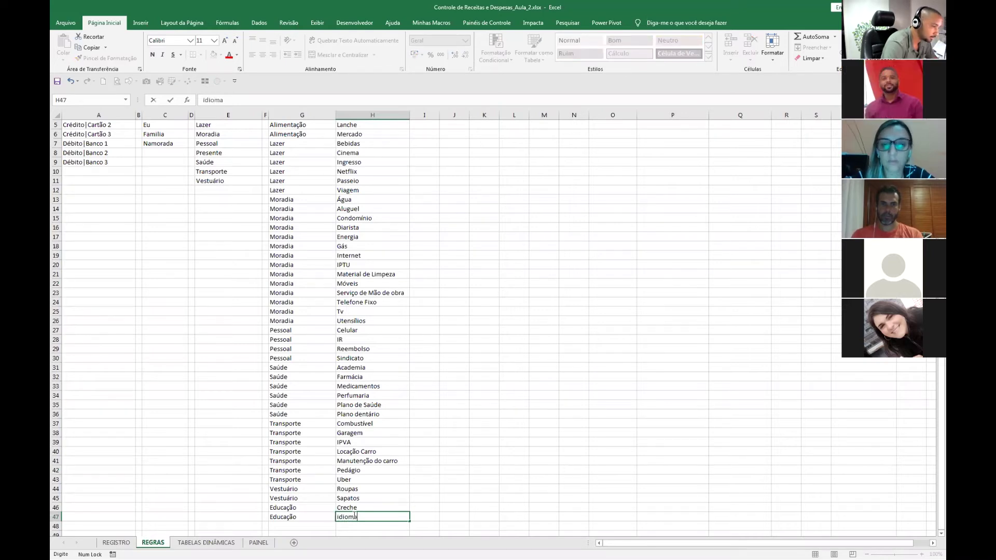
{"action": "key", "text": "Return"}
Add a mapping entry in row 48 with Educação as Categoria 2 and Curso Superior as Categoria 3.
{"action": "key", "text": "Left"}
{"action": "key", "text": "alt+Down"}
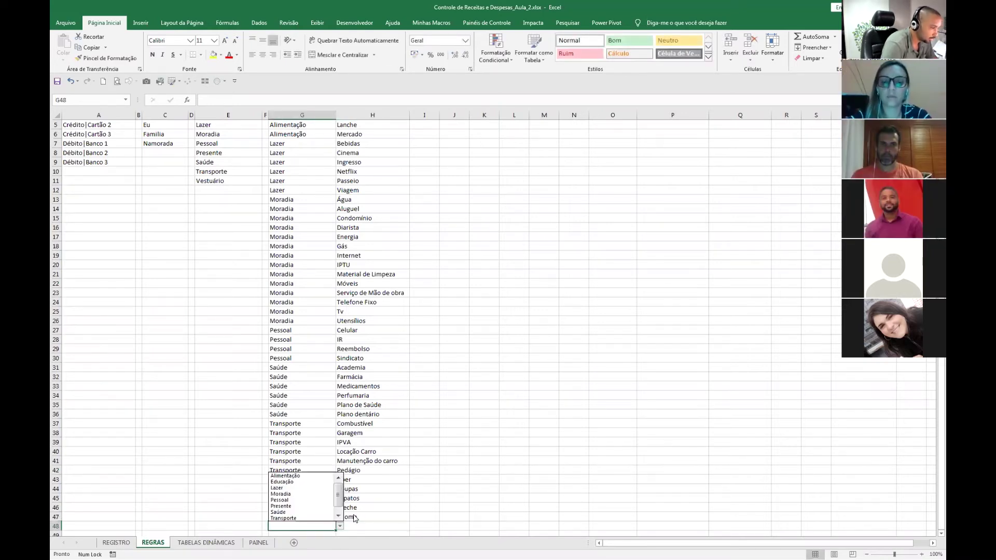
{"action": "key", "text": "Down"}
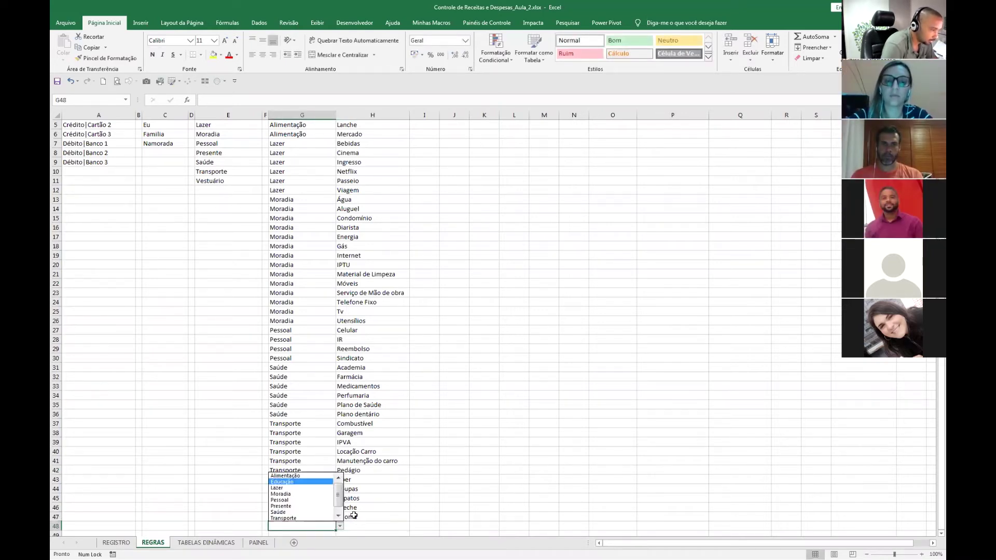
{"action": "key", "text": "Return"}
{"action": "key", "text": "Right"}
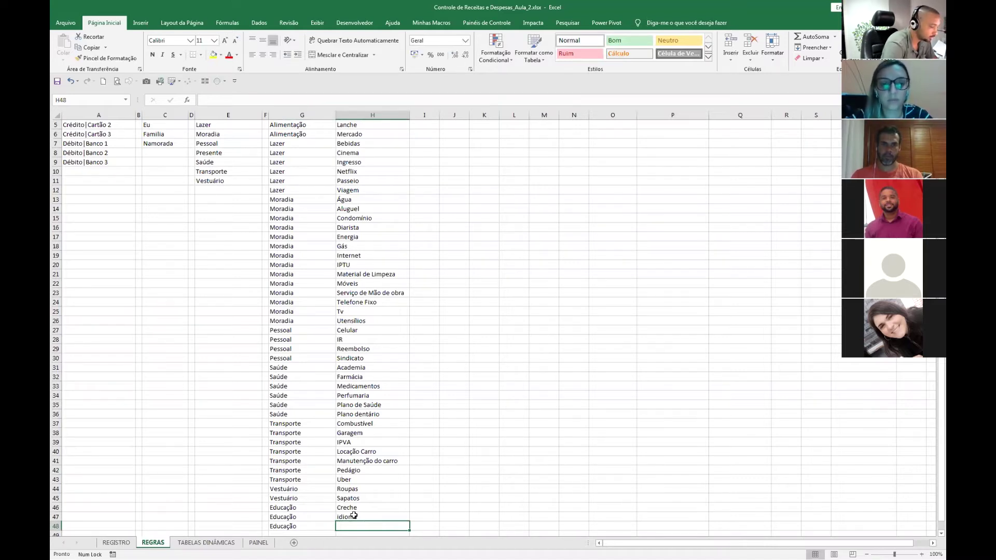
{"action": "type", "text": "Curso Superior"}
{"action": "key", "text": "Return"}
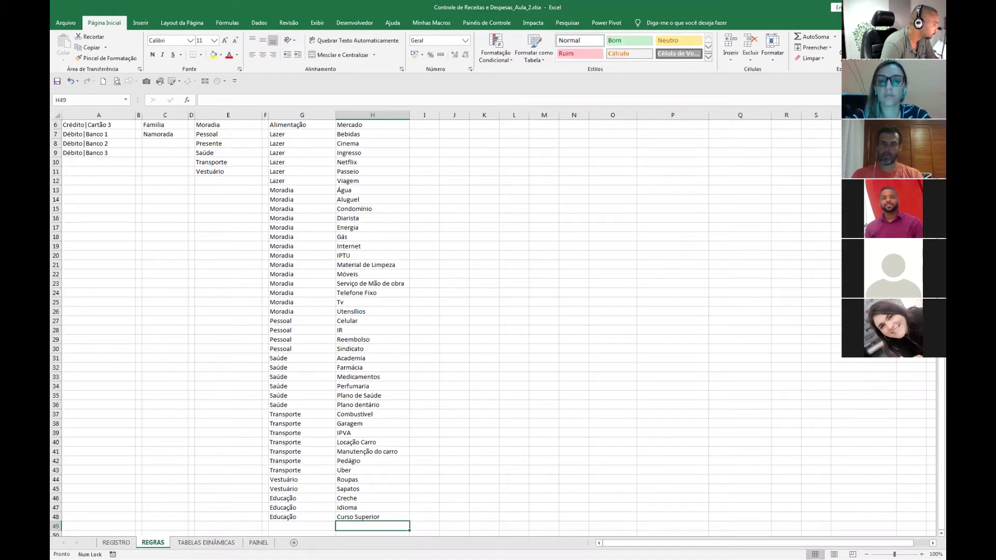
{"action": "key", "text": "alt+Tab"}
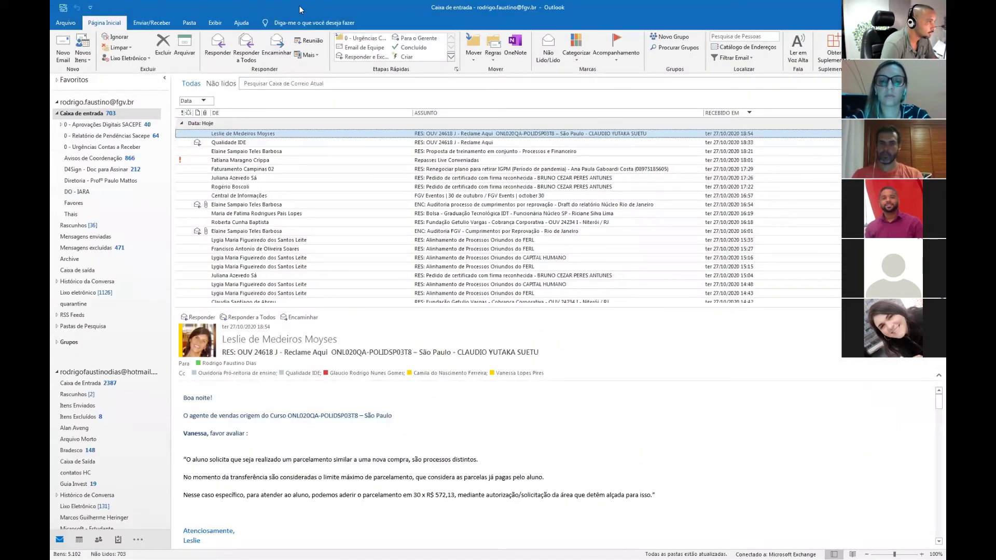
{"action": "key", "text": "alt+Tab"}
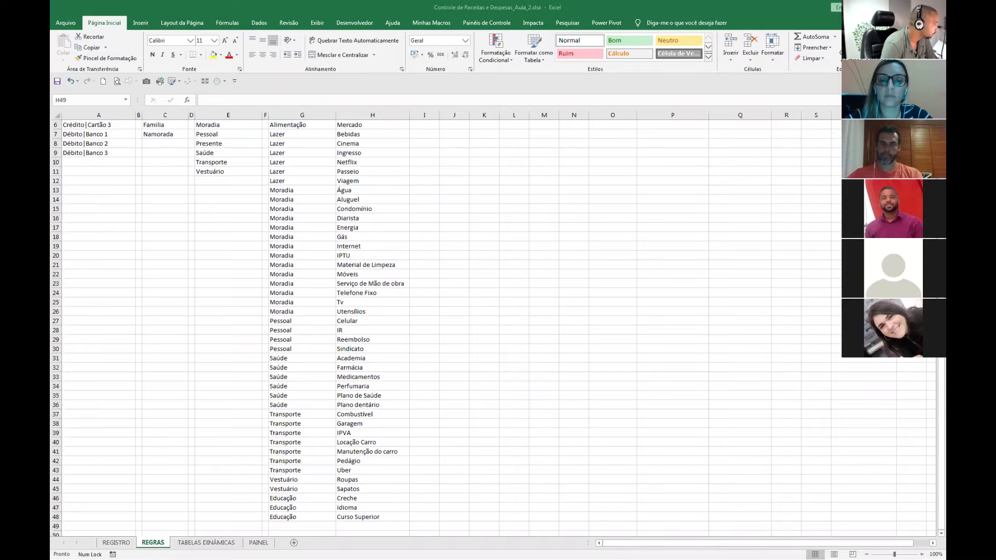
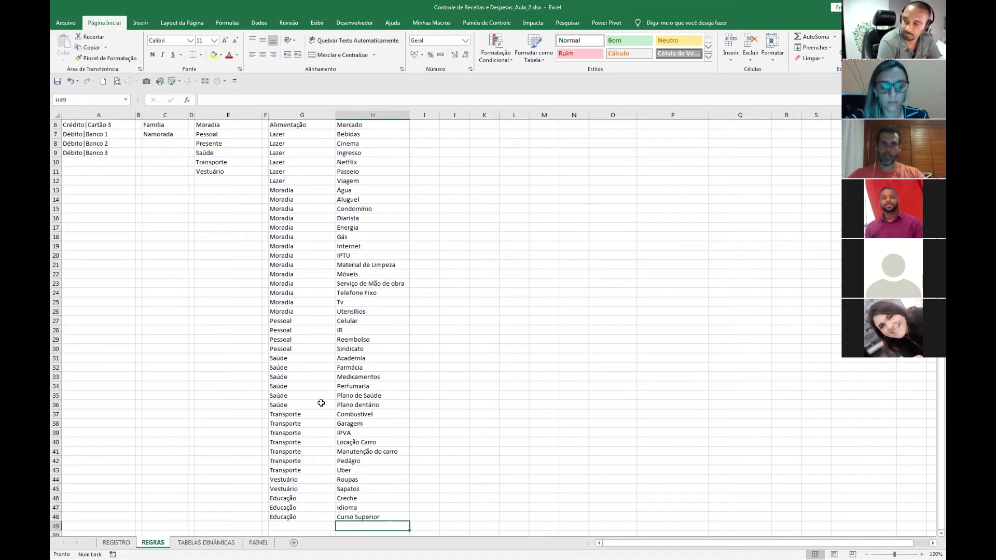
Review the new Educação entries at the end of the Categoria 2 and Categoria 3 mapping.
{"action": "left_click", "coordinate": [292, 304]}
{"action": "scroll", "coordinate": [311, 392], "scroll_direction": "down", "scroll_amount": 2}
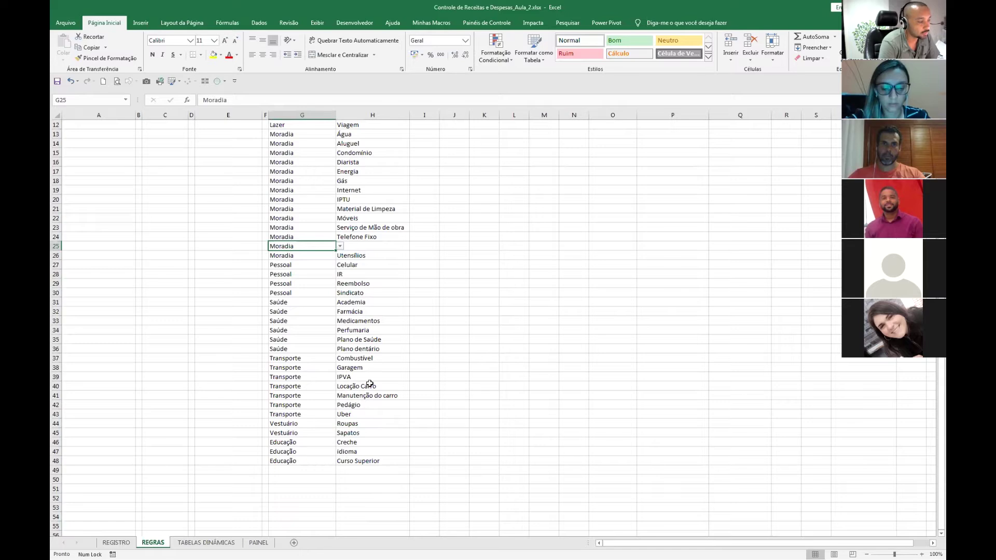
{"action": "left_click", "coordinate": [301, 450]}
{"action": "left_click", "coordinate": [351, 454]}
{"action": "left_click", "coordinate": [289, 452]}
{"action": "left_click", "coordinate": [353, 442]}
{"action": "scroll", "coordinate": [378, 276], "scroll_direction": "up", "scroll_amount": 4}
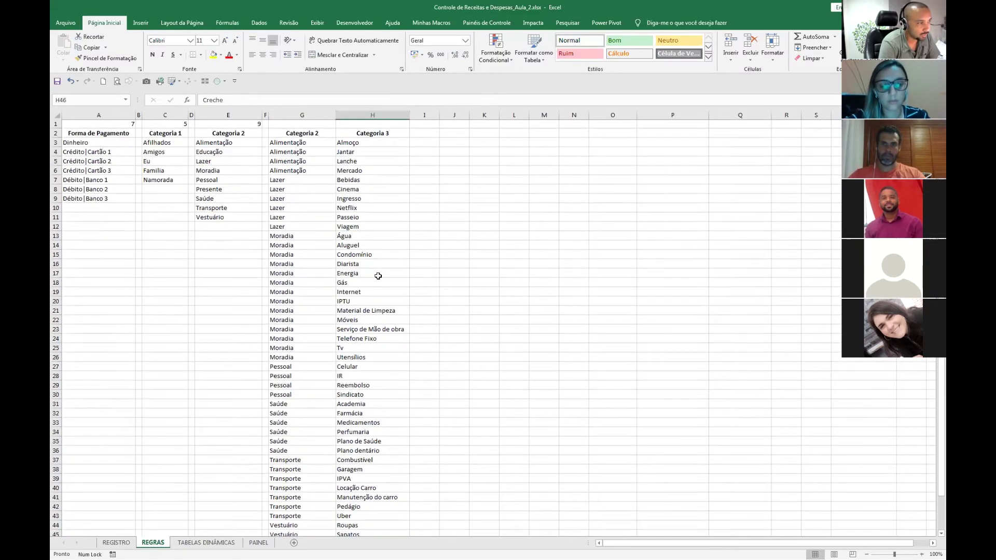
Sort the Categoria 2 and Categoria 3 mapping on REGRAS by Categoria 2 and then Categoria 3, both from A to Z.
{"action": "left_click", "coordinate": [301, 218]}
{"action": "left_click", "coordinate": [306, 171]}
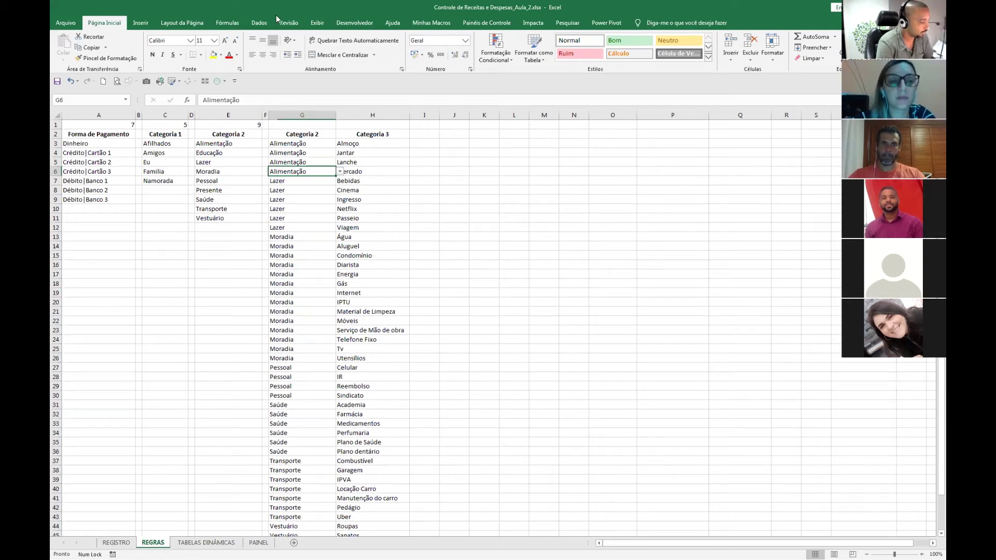
{"action": "left_click", "coordinate": [259, 22]}
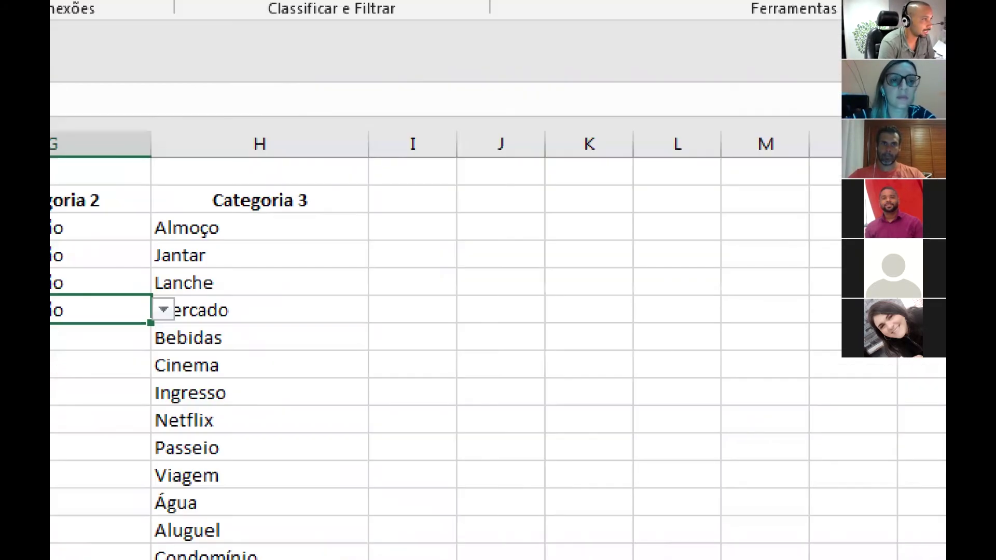
{"action": "left_click", "coordinate": [258, 112]}
{"action": "left_click_drag", "start_coordinate": [261, 106], "coordinate": [393, 247]}
{"action": "key", "text": "Escape"}
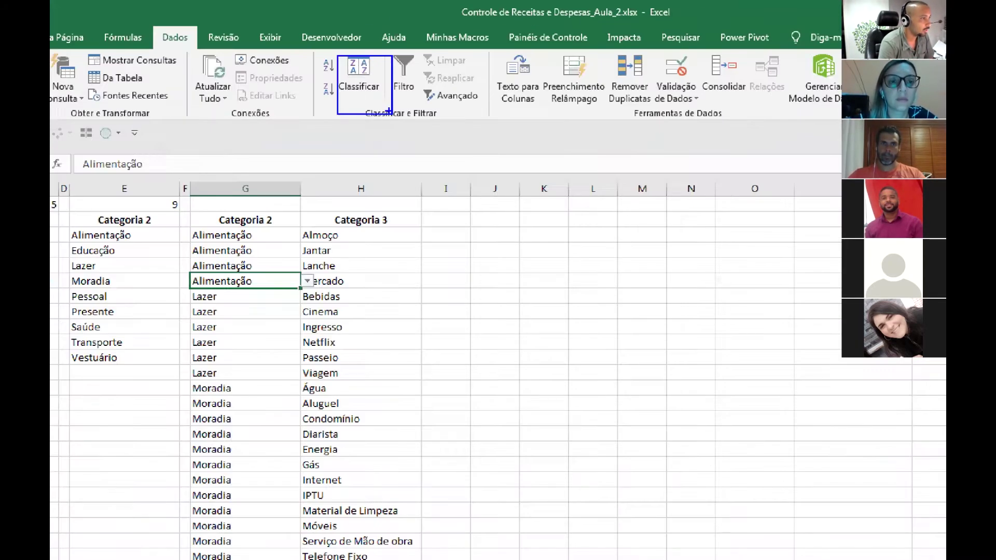
{"action": "left_click", "coordinate": [359, 78]}
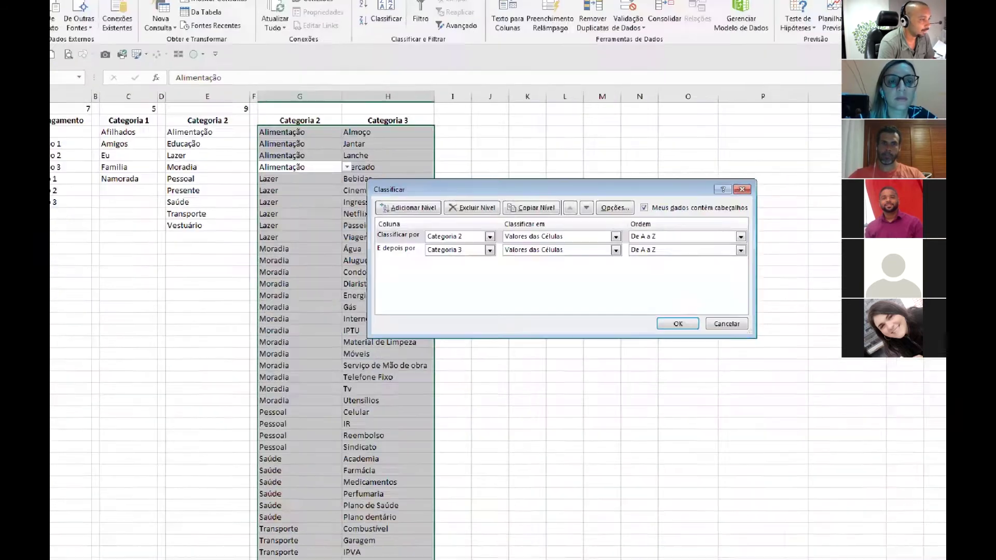
{"action": "left_click_drag", "start_coordinate": [368, 256], "coordinate": [418, 240]}
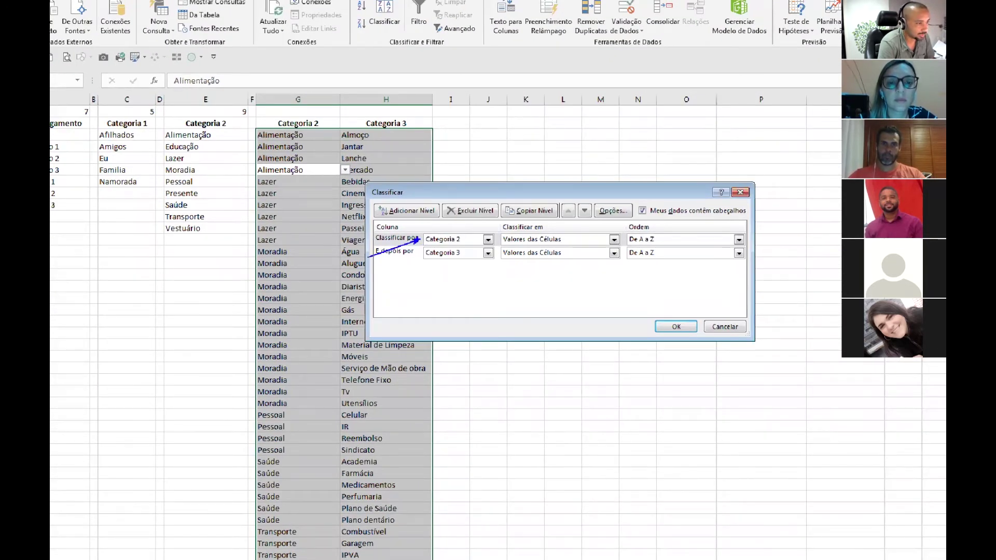
{"action": "left_click_drag", "start_coordinate": [381, 276], "coordinate": [420, 254]}
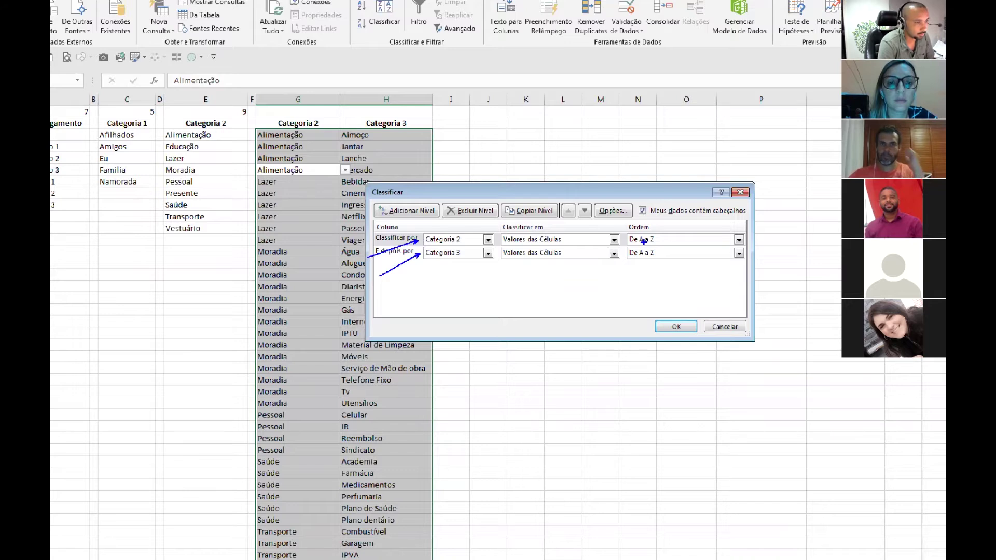
{"action": "mouse_move", "coordinate": [688, 211]}
{"action": "left_mouse_down"}
{"action": "mouse_move", "coordinate": [667, 238]}
{"action": "mouse_move", "coordinate": [673, 262]}
{"action": "left_mouse_up"}
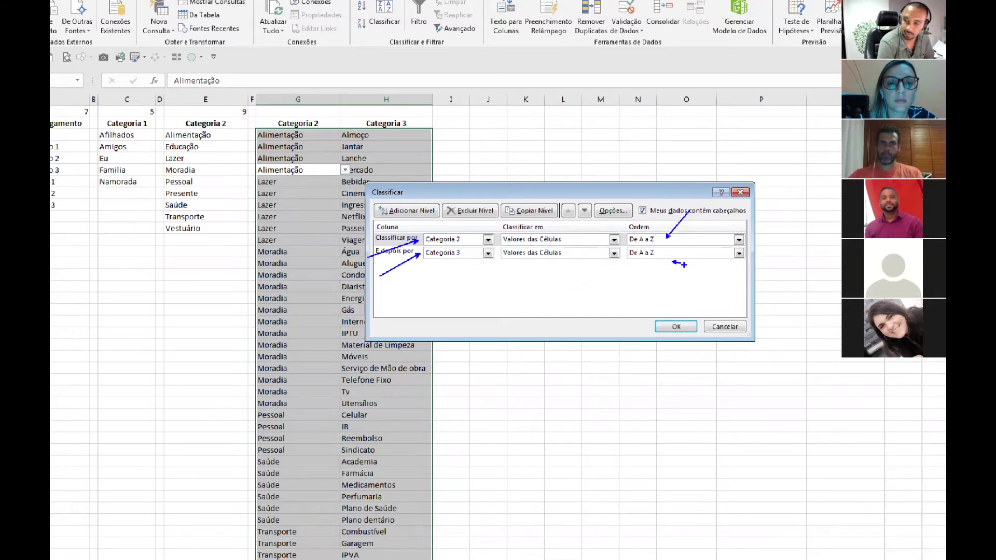
{"action": "key", "text": "Escape"}
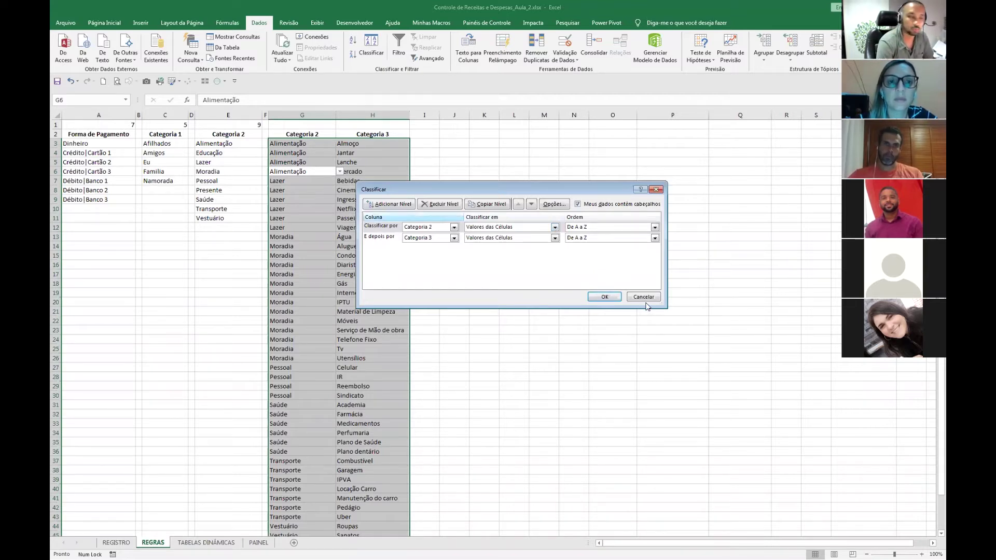
{"action": "left_click", "coordinate": [596, 296]}
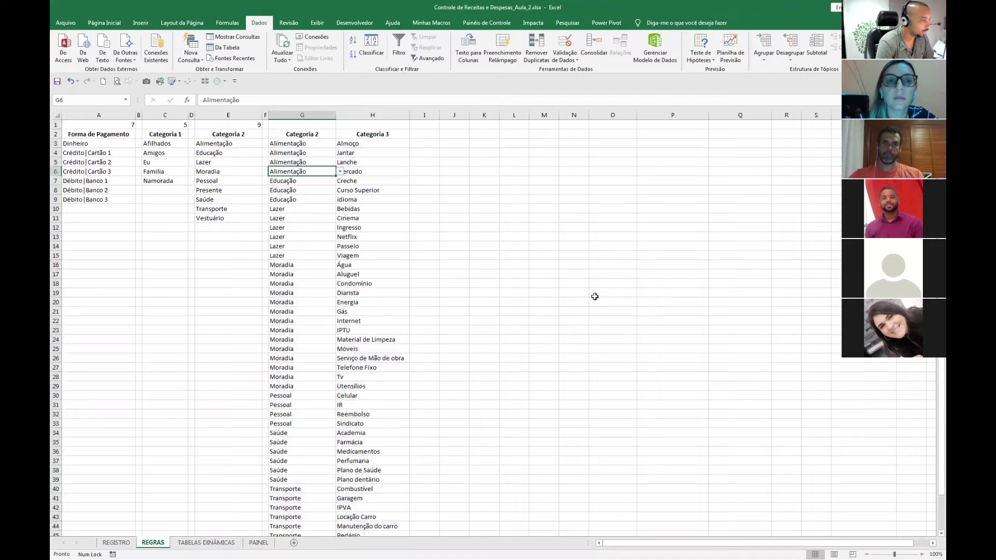
On the REGISTRO sheet, change the CATEGORIA 3 of the Educação expense in row 635 to idioma.
{"action": "left_click", "coordinate": [127, 543]}
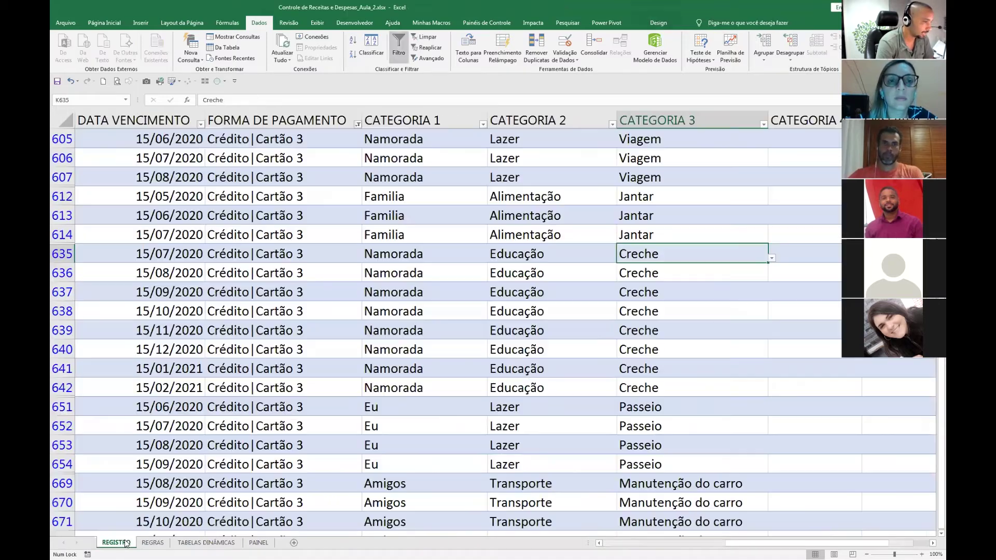
{"action": "left_click", "coordinate": [772, 258]}
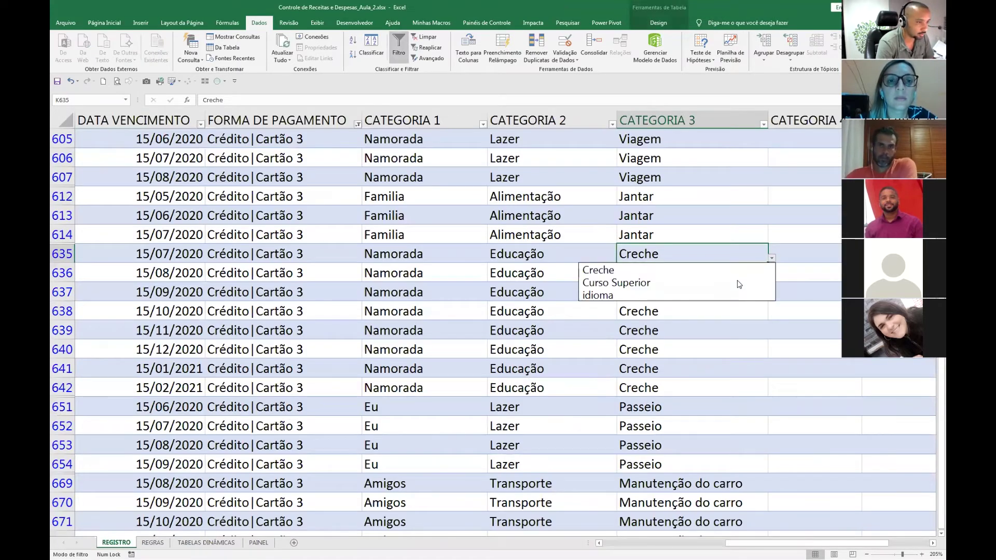
{"action": "left_click", "coordinate": [737, 294]}
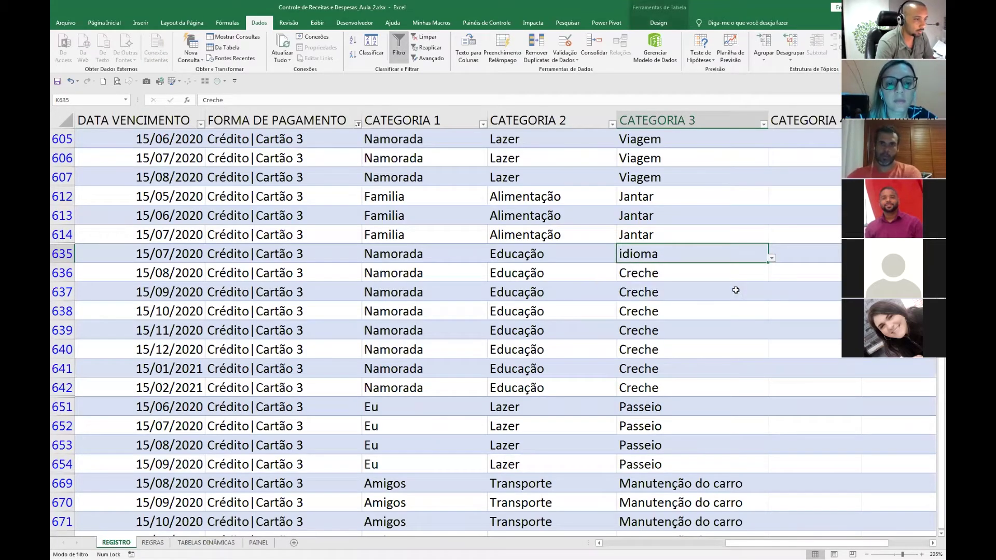
Copy idioma from row 635 into the CATEGORIA 3 cells of the Educação installments in rows 636 to 642.
{"action": "key", "text": "ctrl+c"}
{"action": "key", "text": "Down"}
{"action": "key", "text": "ctrl+v"}
{"action": "key", "text": "Down"}
{"action": "key", "text": "ctrl+v"}
{"action": "key", "text": "Down"}
{"action": "key", "text": "ctrl+v"}
{"action": "key", "text": "Down"}
{"action": "key", "text": "ctrl+v"}
{"action": "key", "text": "Down"}
{"action": "key", "text": "ctrl+v"}
{"action": "key", "text": "Down"}
{"action": "key", "text": "ctrl+v"}
{"action": "key", "text": "Down"}
{"action": "key", "text": "ctrl+v"}
{"action": "key", "text": "Escape"}
Set the VALOR TOTAL of all eight Educação installments in rows 635 to 642 to 3700.
{"action": "key", "text": "Left"}
{"action": "key", "text": "Left"}
{"action": "key", "text": "Left"}
{"action": "key", "text": "Left"}
{"action": "key", "text": "Left"}
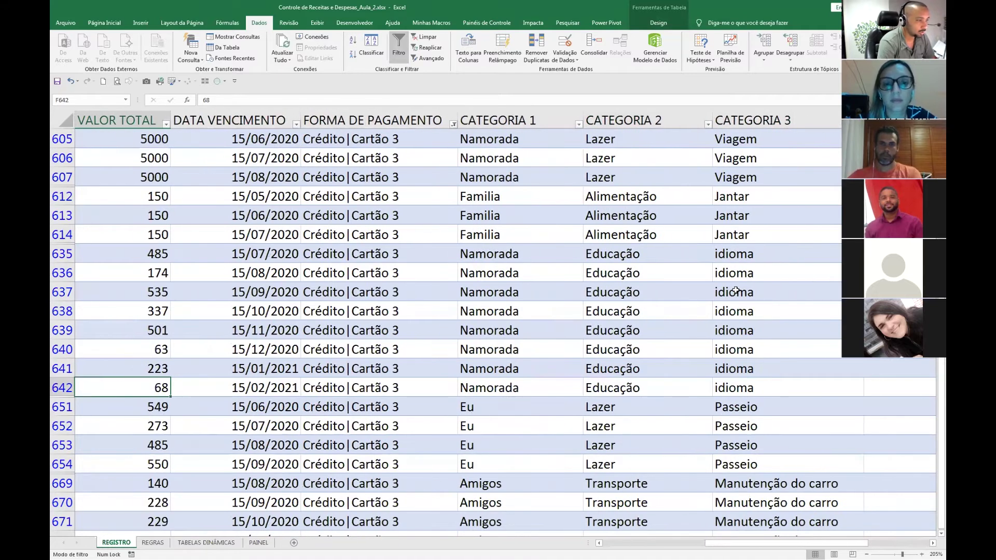
{"action": "key", "text": "Left"}
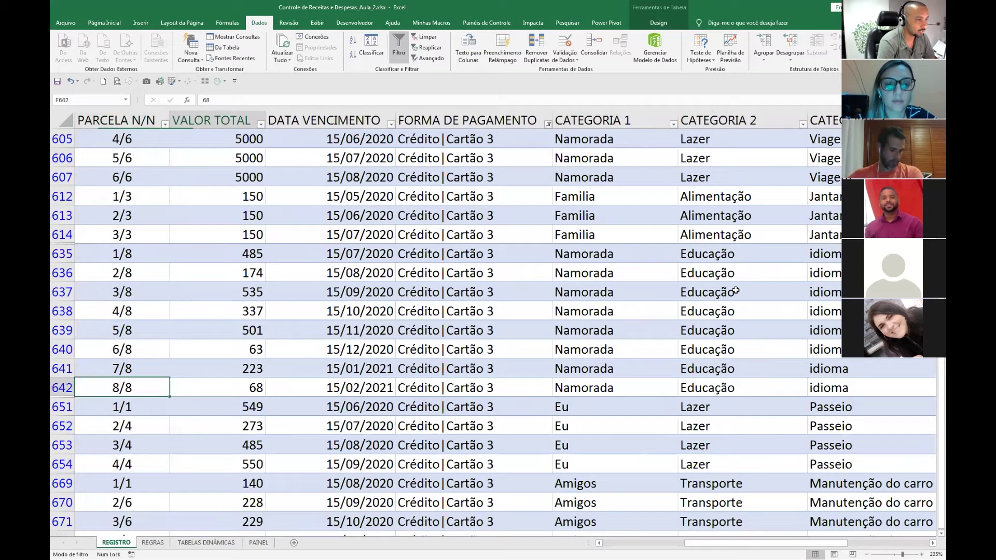
{"action": "key", "text": "shift+Up"}
{"action": "key", "text": "shift+Up"}
{"action": "key", "text": "shift+Up"}
{"action": "key", "text": "shift+Up"}
{"action": "key", "text": "shift+Up"}
{"action": "key", "text": "shift+Up"}
{"action": "key", "text": "shift+Up"}
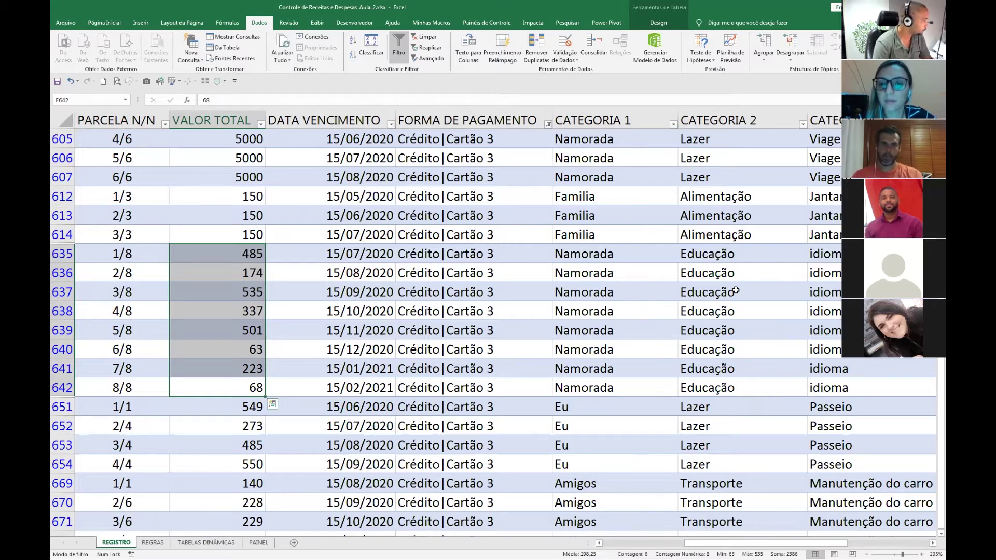
{"action": "key", "text": "alt+Tab"}
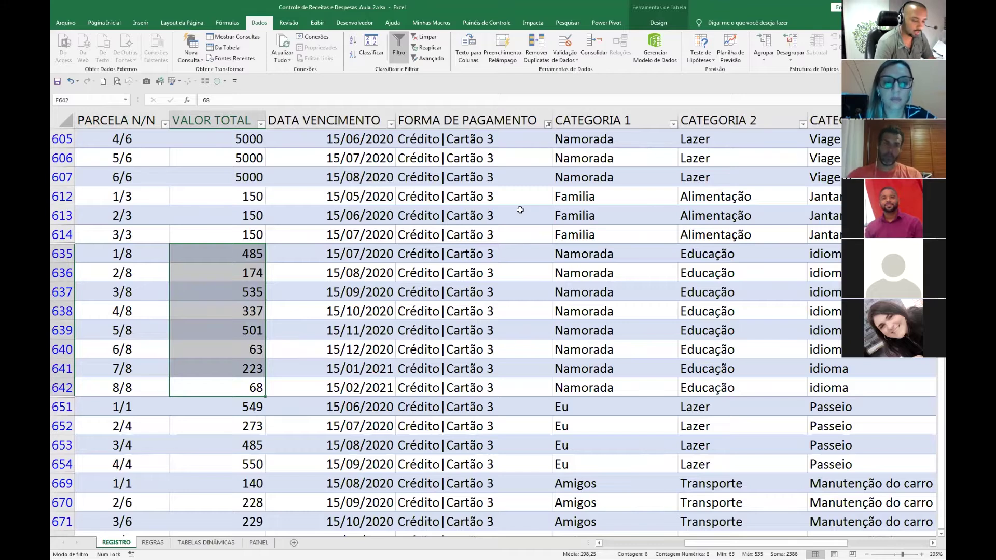
{"action": "type", "text": "3700"}
{"action": "key", "text": "ctrl+Return"}
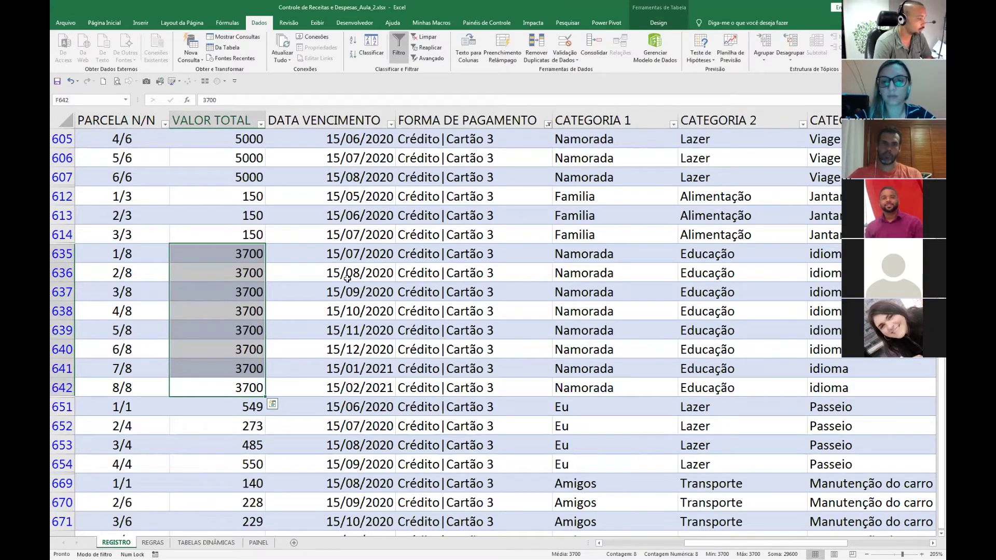
Check the PARCELA N/N numbering of the Lazer and Transporte purchases starting in rows 651 and 669 against their QTDE PARCELAS.
{"action": "scroll", "coordinate": [292, 274], "scroll_direction": "down", "scroll_amount": 3}
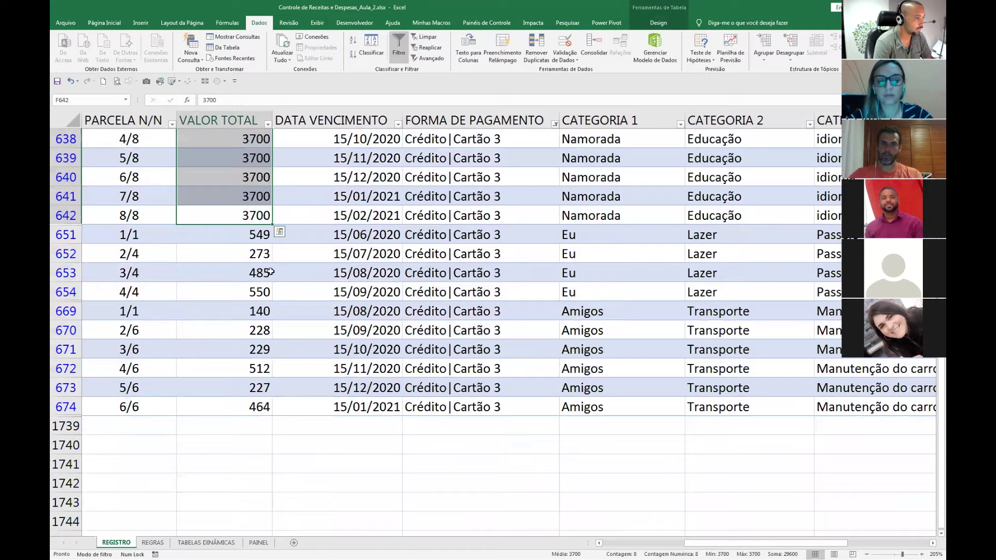
{"action": "left_click", "coordinate": [149, 298]}
{"action": "left_click", "coordinate": [149, 310]}
{"action": "left_click_drag", "start_coordinate": [697, 543], "coordinate": [674, 544]}
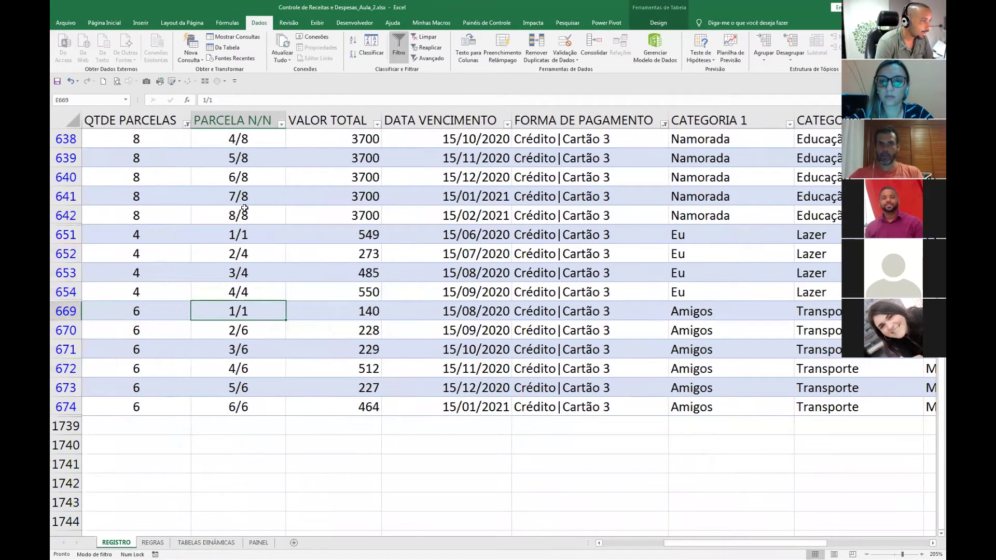
Review the filtered Crédito|Cartão 3 instalment rows, including their due dates and category columns.
{"action": "scroll", "coordinate": [244, 208], "scroll_direction": "up", "scroll_amount": 1}
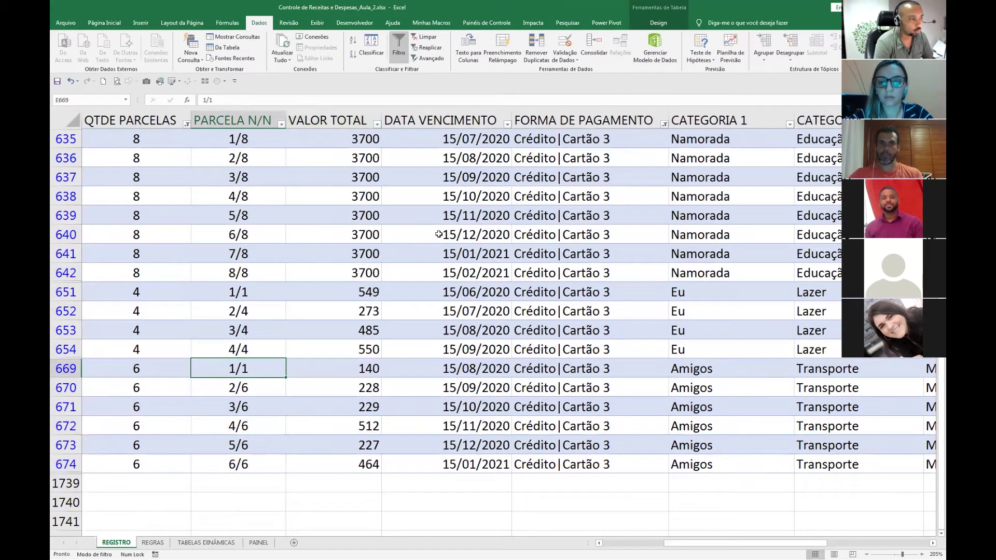
{"action": "left_click_drag", "start_coordinate": [810, 544], "coordinate": [912, 544]}
{"action": "left_click", "coordinate": [745, 167]}
{"action": "key", "text": "Down"}
{"action": "key", "text": "Down"}
{"action": "key", "text": "Down"}
{"action": "key", "text": "Down"}
{"action": "key", "text": "Down"}
{"action": "key", "text": "Down"}
{"action": "key", "text": "Up"}
{"action": "key", "text": "Up"}
{"action": "key", "text": "Up"}
{"action": "key", "text": "Up"}
Correct the PARCELA N/N entry in row 651 to 1/4.
{"action": "left_click_drag", "start_coordinate": [815, 549], "coordinate": [690, 548]}
{"action": "scroll", "coordinate": [490, 472], "scroll_direction": "right", "scroll_amount": 3}
{"action": "left_click", "coordinate": [273, 290]}
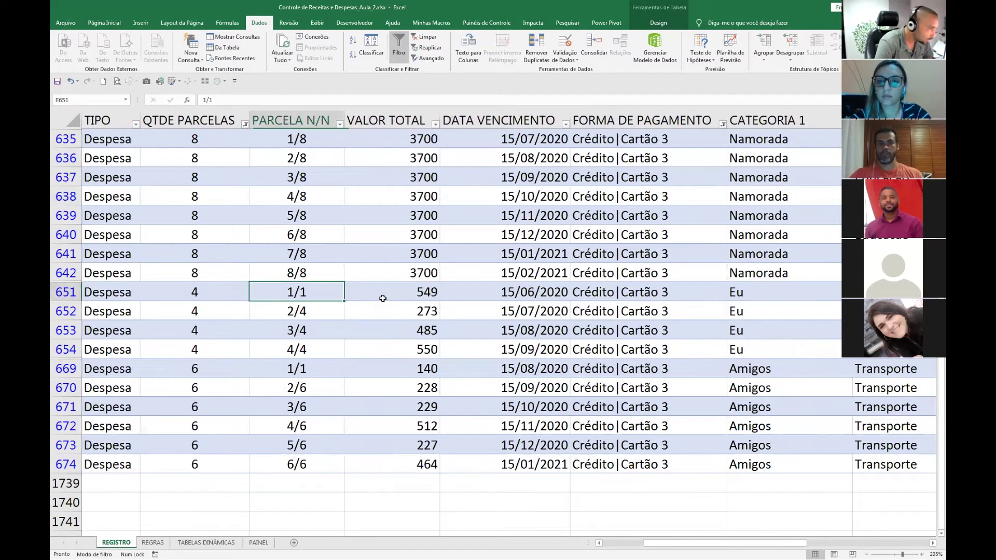
{"action": "key", "text": "F2"}
{"action": "key", "text": "BackSpace"}
{"action": "type", "text": "4"}
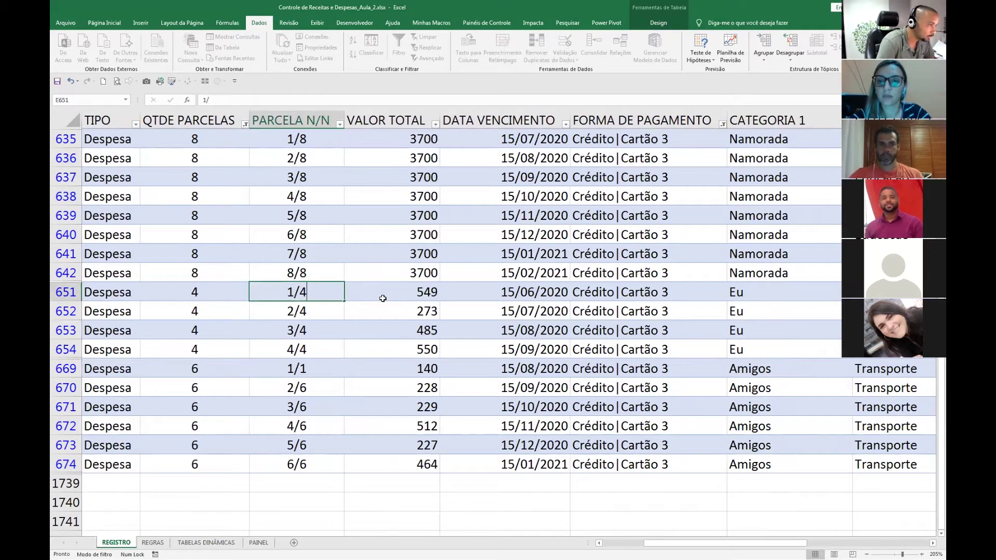
{"action": "key", "text": "Return"}
Check the payment and category entries across row 651.
{"action": "left_click", "coordinate": [383, 298]}
{"action": "key", "text": "Right"}
{"action": "key", "text": "Right"}
{"action": "key", "text": "Right"}
{"action": "key", "text": "Right"}
{"action": "key", "text": "Right"}
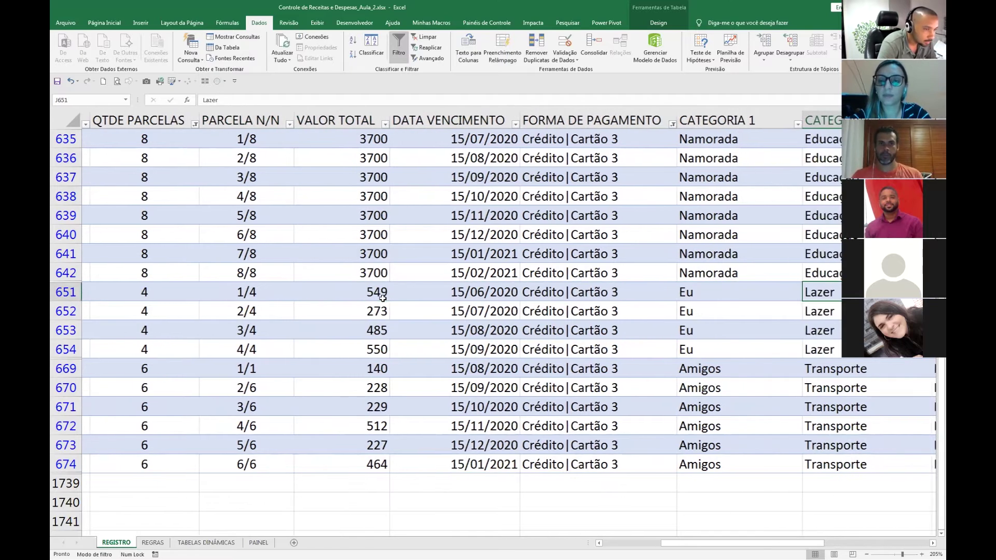
{"action": "key", "text": "Left"}
{"action": "key", "text": "Left"}
{"action": "key", "text": "Left"}
{"action": "key", "text": "Left"}
{"action": "key", "text": "Left"}
{"action": "key", "text": "Left"}
{"action": "key", "text": "Left"}
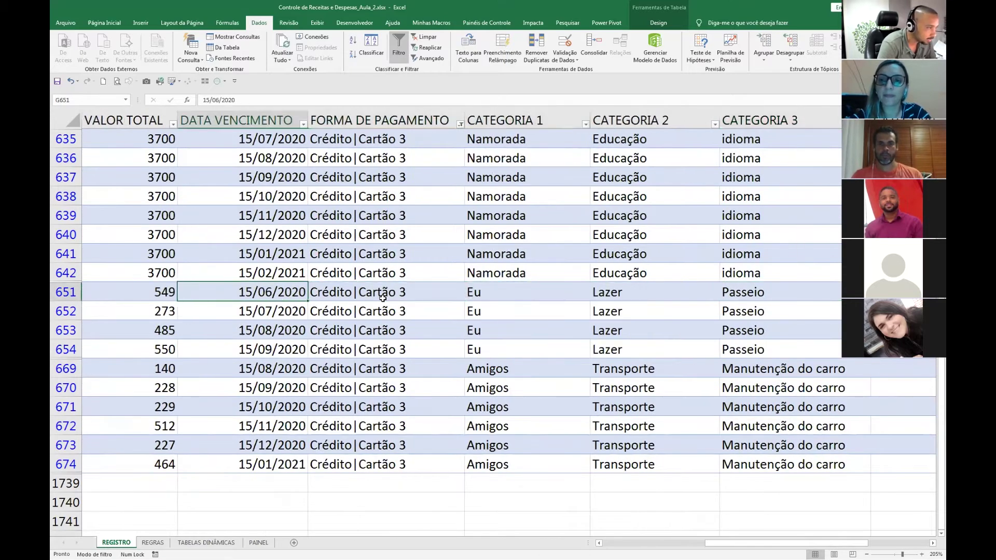
Set VALOR TOTAL to 120 for all four instalments in rows 651 to 654.
{"action": "key", "text": "Right"}
{"action": "key", "text": "Right"}
{"action": "key", "text": "shift+Down"}
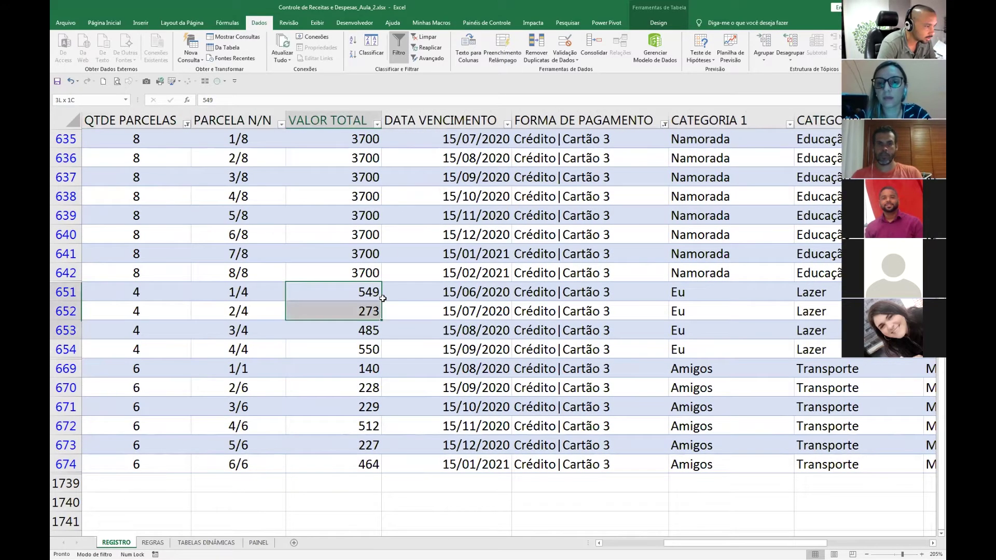
{"action": "key", "text": "shift+Down"}
{"action": "key", "text": "shift+Down"}
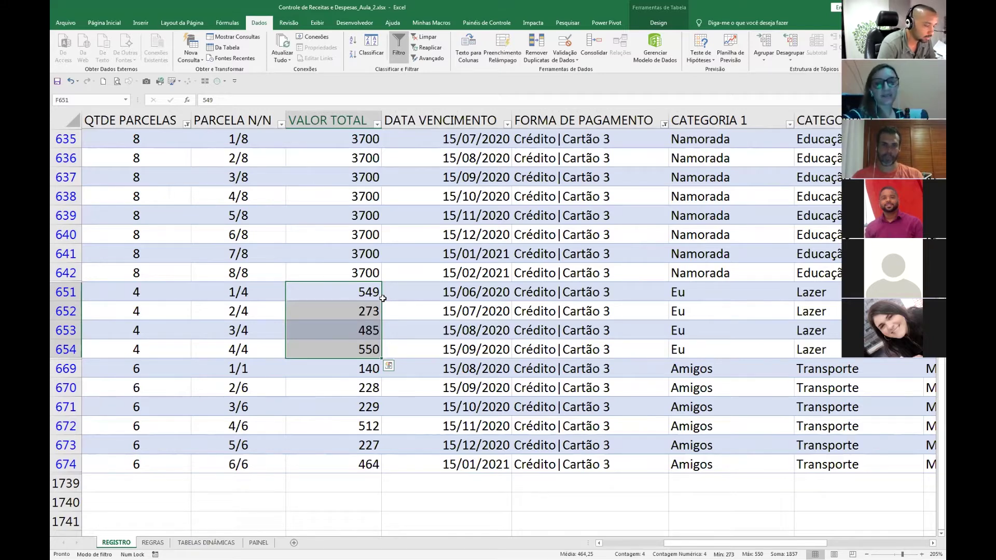
{"action": "type", "text": "120"}
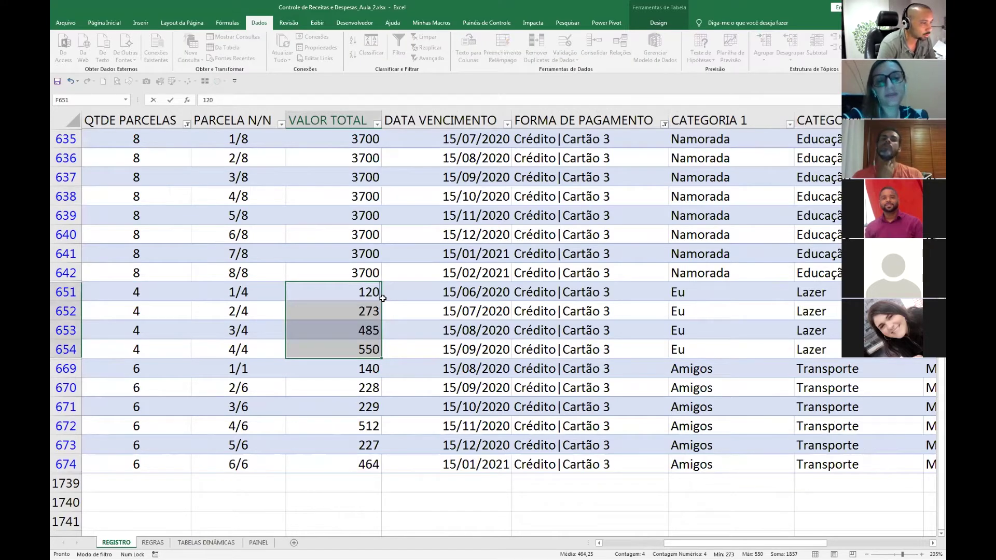
{"action": "key", "text": "ctrl+Return"}
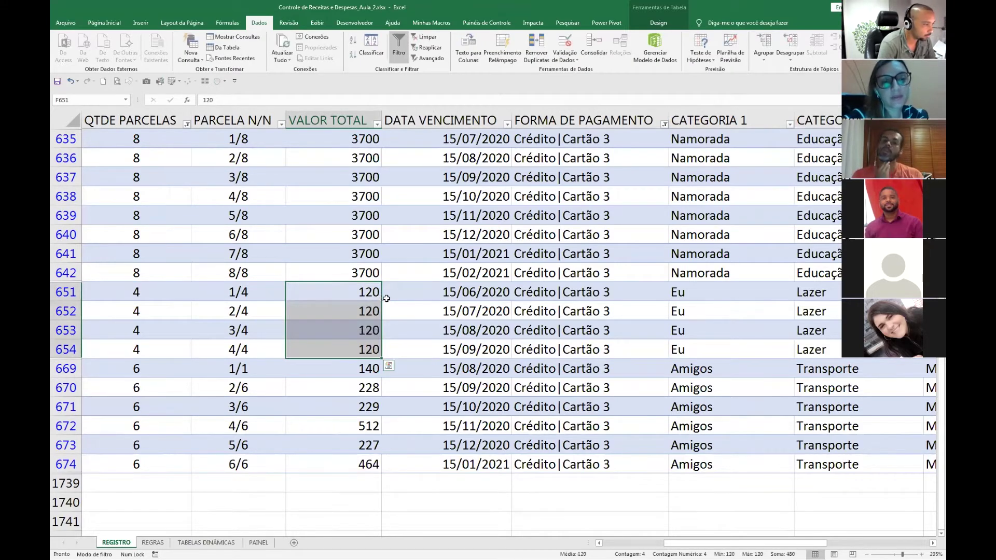
Correct the PARCELA N/N entry in row 669 to 1/6.
{"action": "left_click", "coordinate": [275, 356]}
{"action": "key", "text": "Down"}
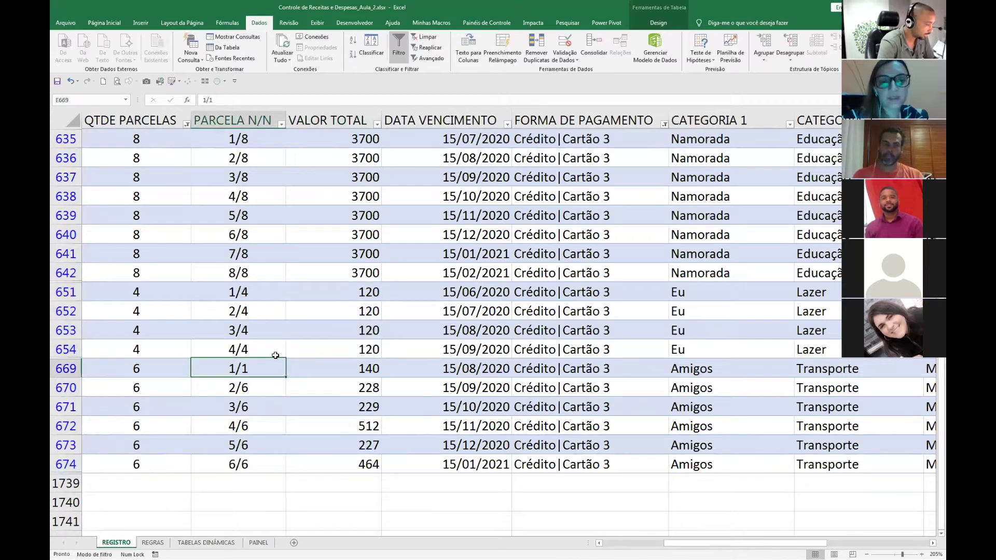
{"action": "key", "text": "F2"}
{"action": "key", "text": "BackSpace"}
{"action": "type", "text": "1"}
{"action": "key", "text": "BackSpace"}
{"action": "type", "text": "6"}
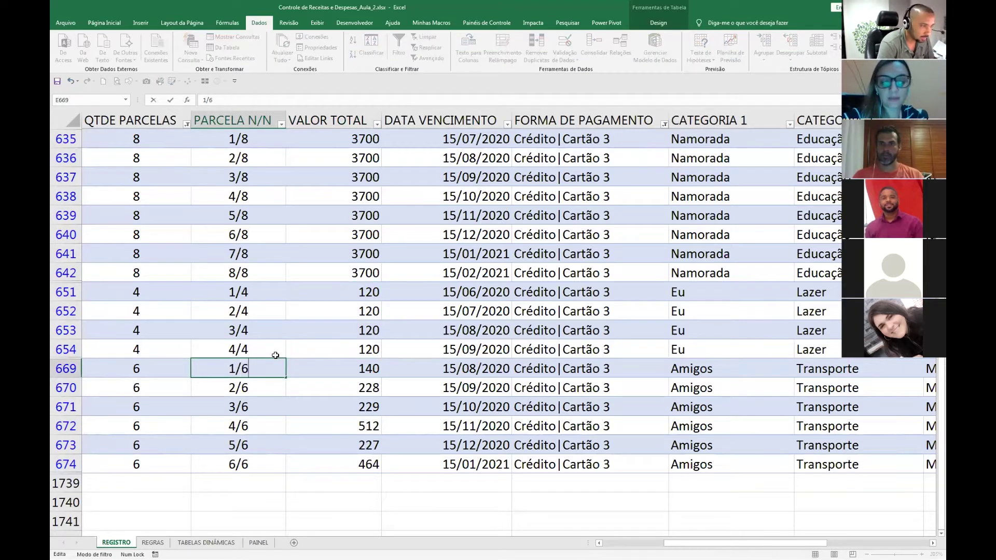
{"action": "key", "text": "Tab"}
Check the category entries of row 669 and the choices available for its CATEGORIA 1.
{"action": "key", "text": "Right"}
{"action": "key", "text": "Right"}
{"action": "key", "text": "Right"}
{"action": "key", "text": "Right"}
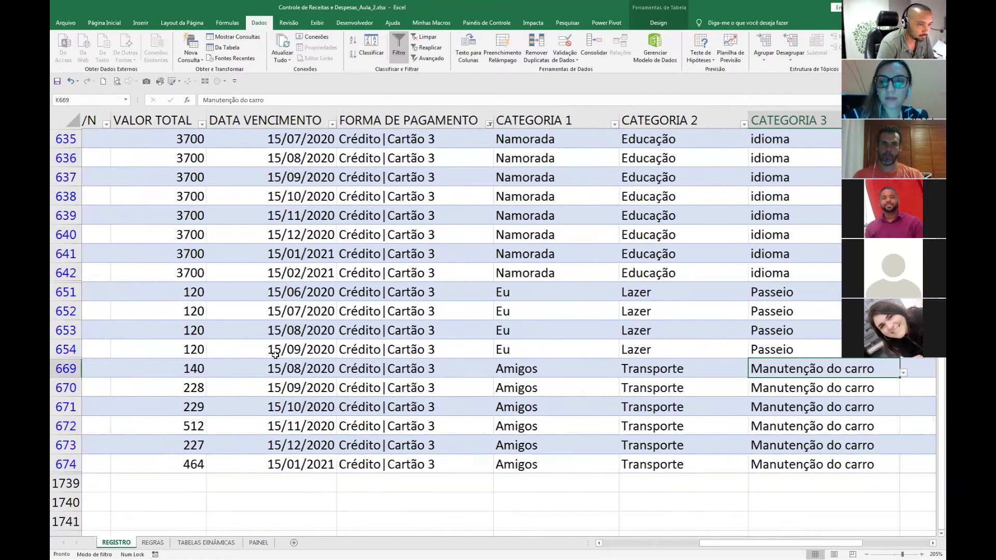
{"action": "key", "text": "Right"}
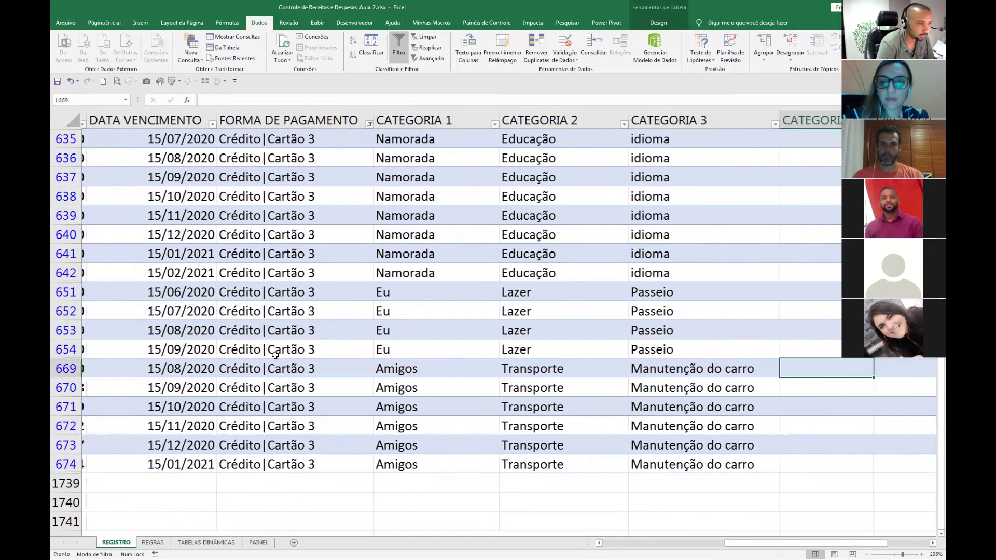
{"action": "key", "text": "Left"}
{"action": "key", "text": "Left"}
{"action": "key", "text": "Left"}
{"action": "key", "text": "alt+Down"}
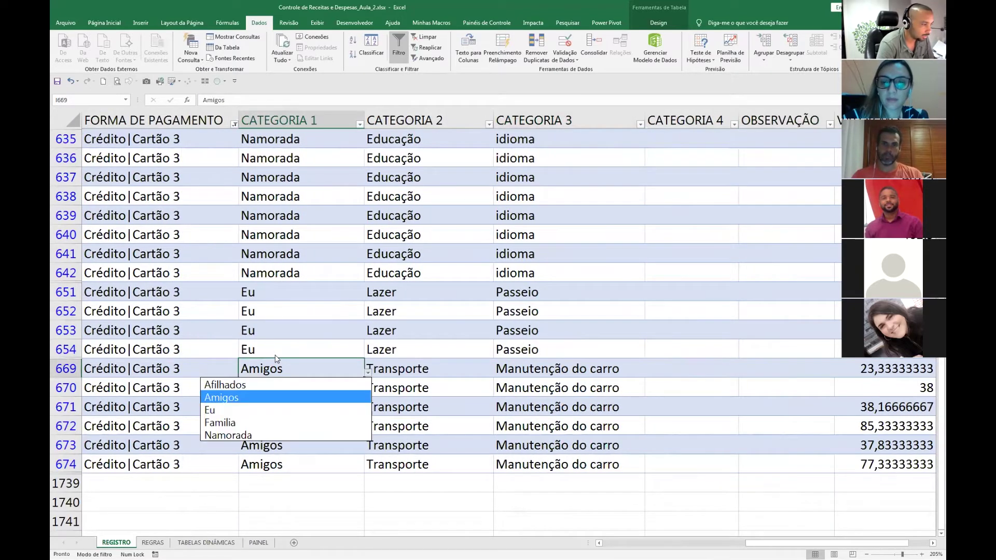
{"action": "key", "text": "Escape"}
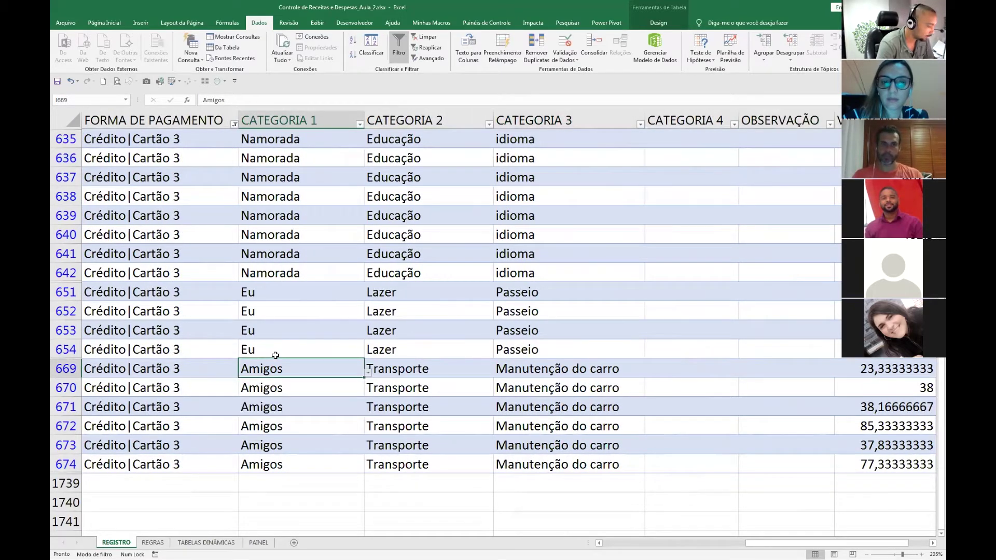
Try copying the category Eu into CATEGORIA 1 of rows 669 to 671, and undo it.
{"action": "key", "text": "ctrl+d"}
{"action": "key", "text": "ctrl+c"}
{"action": "key", "text": "Down"}
{"action": "key", "text": "ctrl+v"}
{"action": "key", "text": "Down"}
{"action": "key", "text": "ctrl+v"}
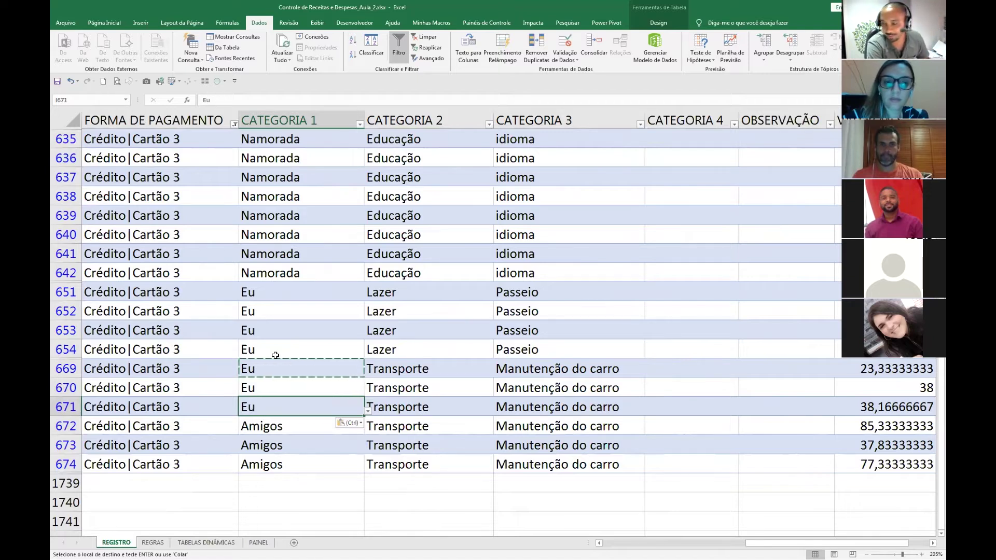
{"action": "key", "text": "ctrl+z"}
{"action": "key", "text": "ctrl+z"}
{"action": "key", "text": "ctrl+z"}
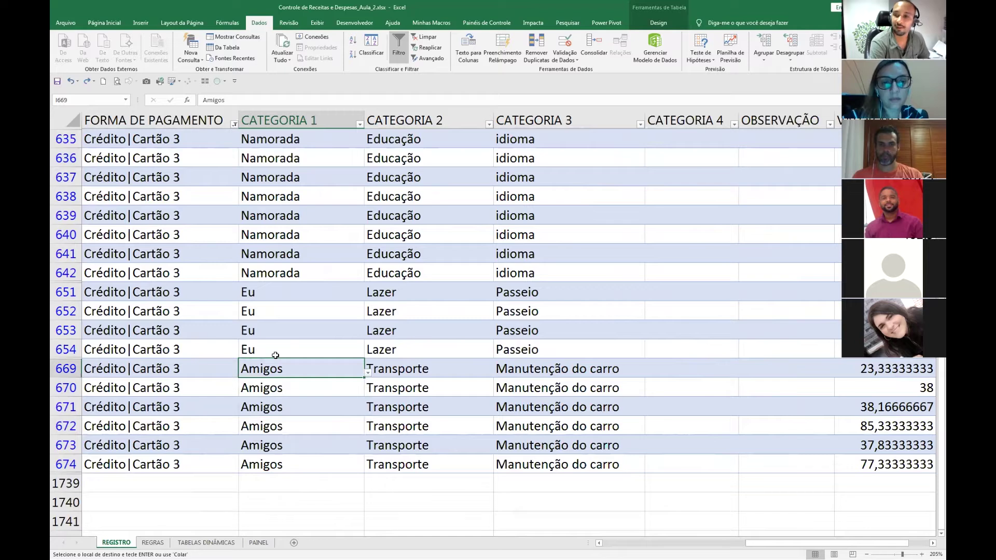
{"action": "key", "text": "Escape"}
Set VALOR TOTAL to 2500 for all six instalments in rows 669 to 674.
{"action": "key", "text": "Left"}
{"action": "key", "text": "Left"}
{"action": "key", "text": "Left"}
{"action": "key", "text": "Left"}
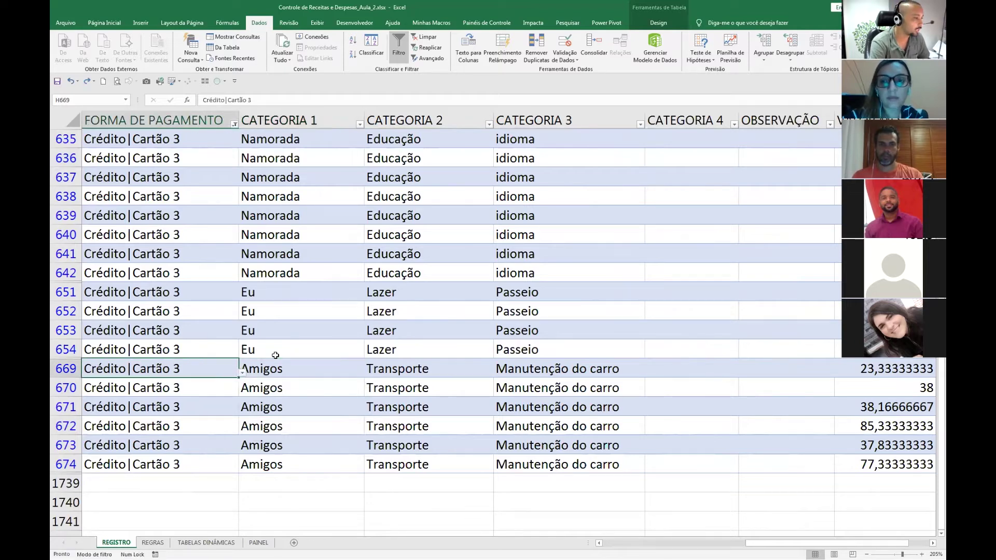
{"action": "key", "text": "Left"}
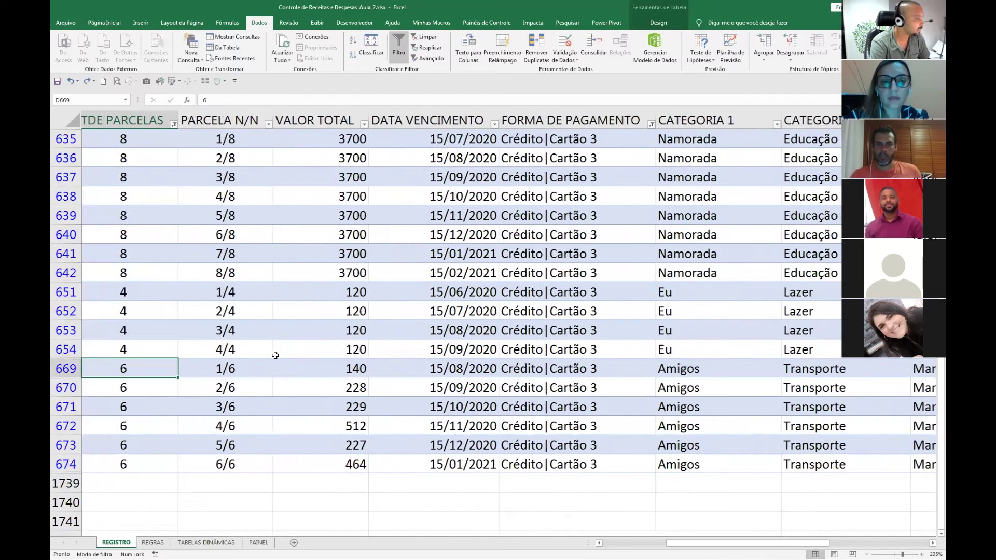
{"action": "key", "text": "Right"}
{"action": "key", "text": "Right"}
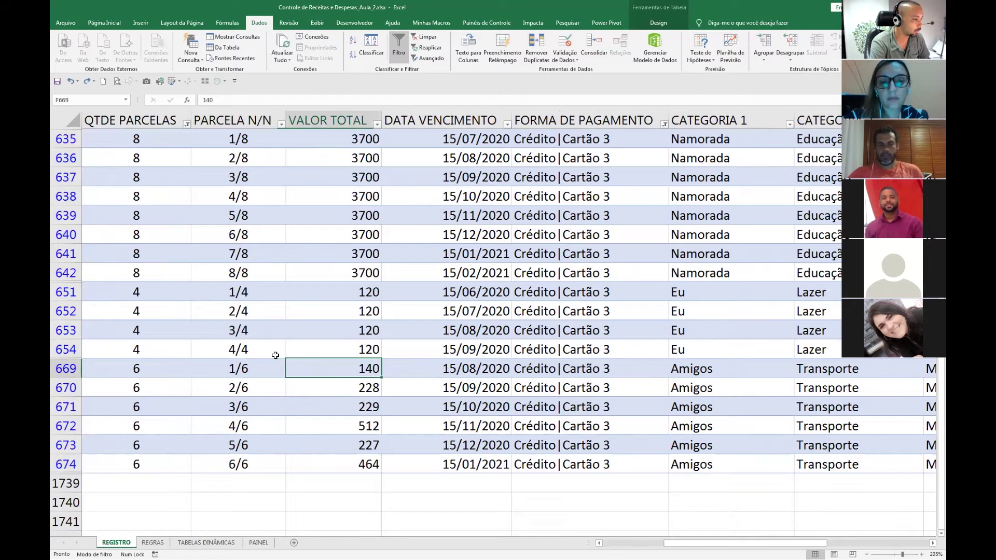
{"action": "key", "text": "shift+Down"}
{"action": "key", "text": "shift+Down"}
{"action": "key", "text": "shift+Down"}
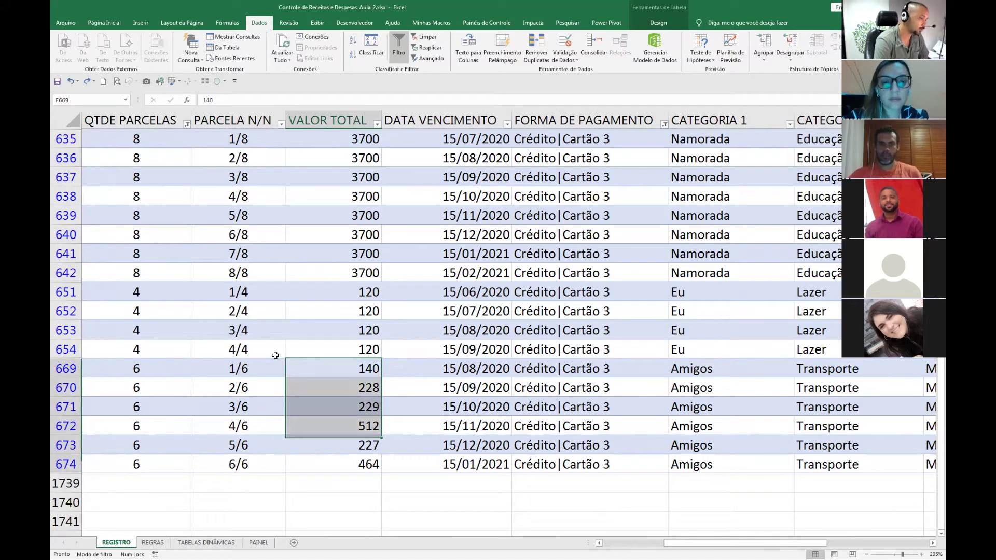
{"action": "key", "text": "shift+Down"}
{"action": "key", "text": "shift+Down"}
{"action": "type", "text": "2500"}
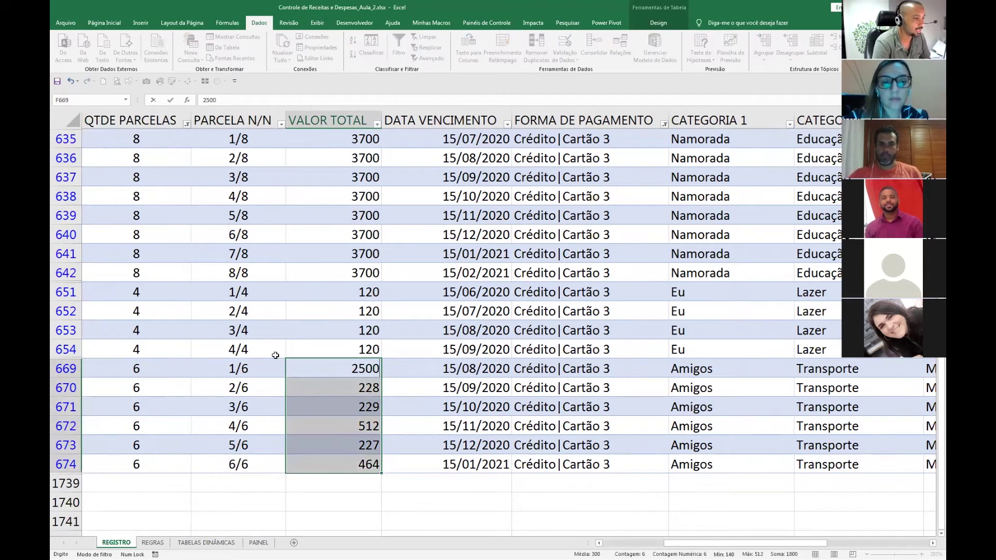
{"action": "key", "text": "ctrl+Return"}
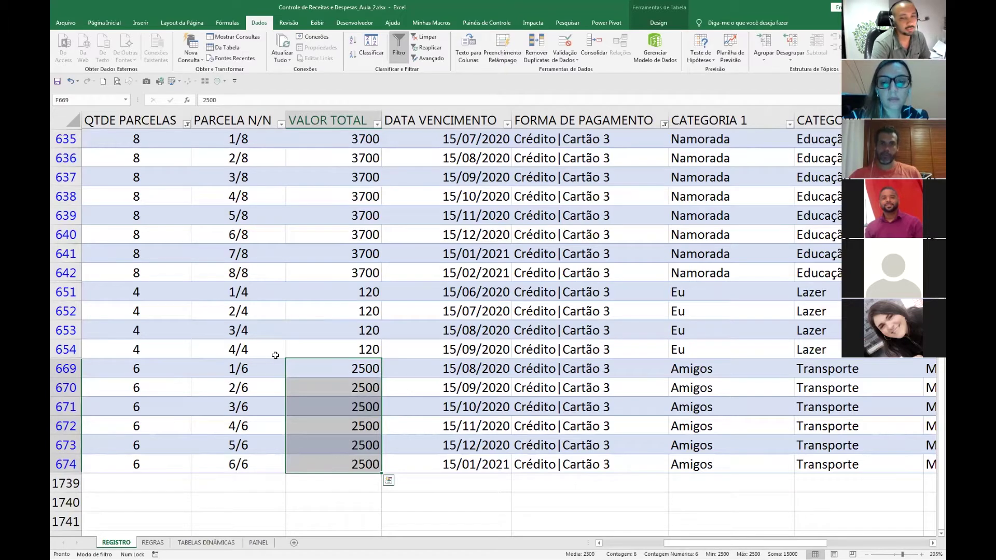
Review all entries of row 669, from VALOR TOTAL through the categories and back to DATA COMPRA.
{"action": "key", "text": "Right"}
{"action": "key", "text": "Right"}
{"action": "key", "text": "Right"}
{"action": "key", "text": "Right"}
{"action": "key", "text": "Right"}
{"action": "key", "text": "Right"}
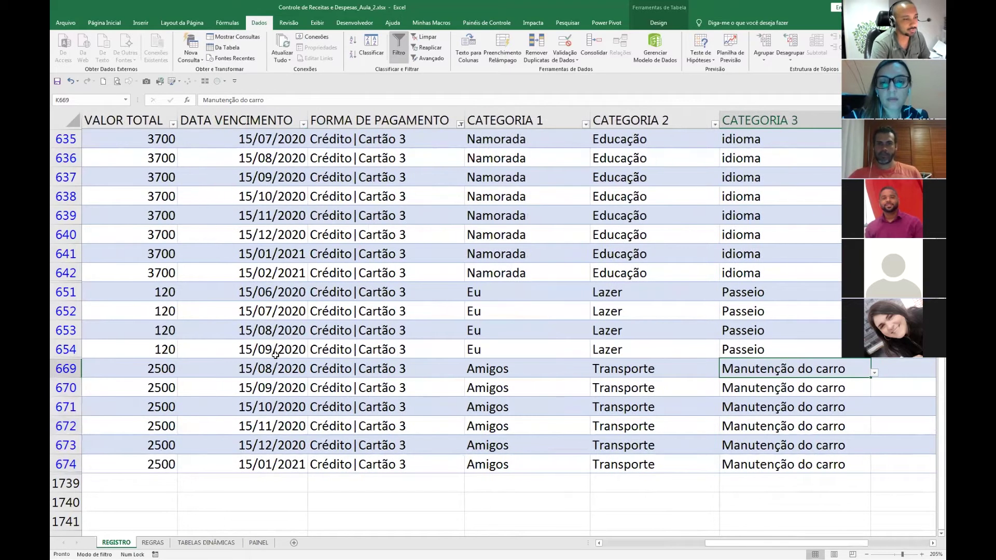
{"action": "key", "text": "Left"}
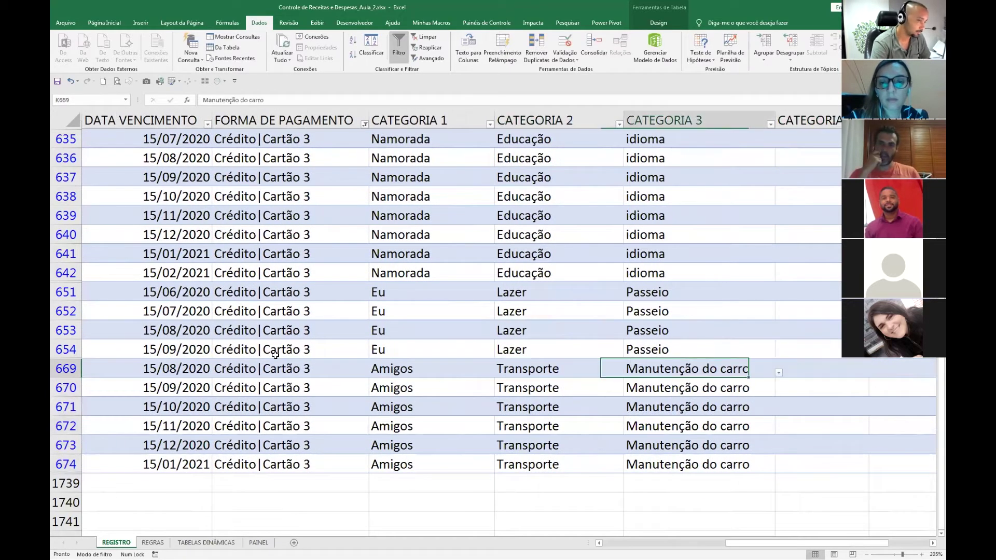
{"action": "key", "text": "Right"}
{"action": "key", "text": "Right"}
{"action": "key", "text": "Right"}
{"action": "key", "text": "Right"}
{"action": "key", "text": "Right"}
{"action": "key", "text": "Left"}
{"action": "key", "text": "Left"}
{"action": "key", "text": "Left"}
{"action": "key", "text": "Left"}
{"action": "key", "text": "Left"}
{"action": "key", "text": "Left"}
{"action": "key", "text": "Left"}
{"action": "key", "text": "Left"}
{"action": "key", "text": "Left"}
{"action": "key", "text": "Left"}
{"action": "key", "text": "Left"}
{"action": "key", "text": "Left"}
{"action": "key", "text": "Left"}
{"action": "key", "text": "Left"}
{"action": "key", "text": "Left"}
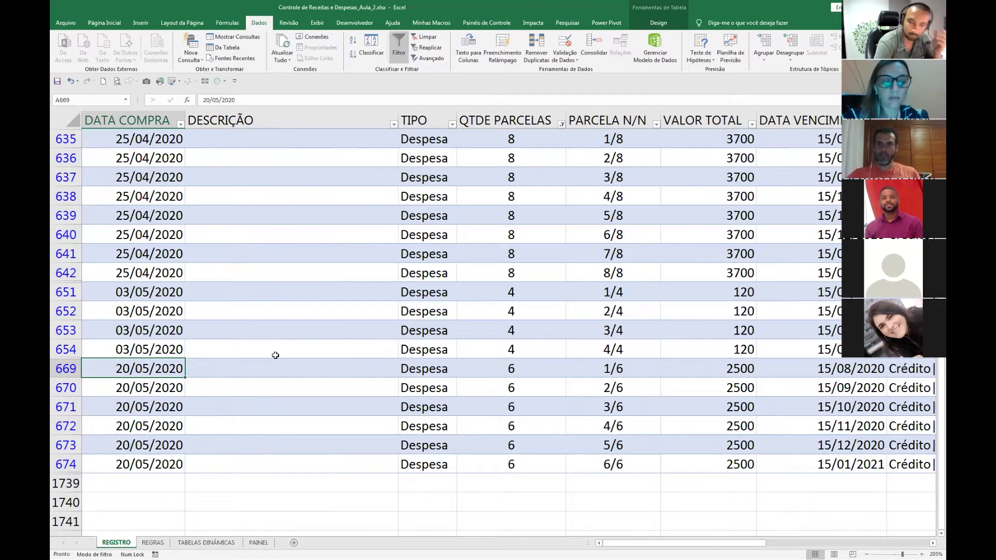
Clear all filters from the REGISTRO table.
{"action": "left_click", "coordinate": [164, 407]}
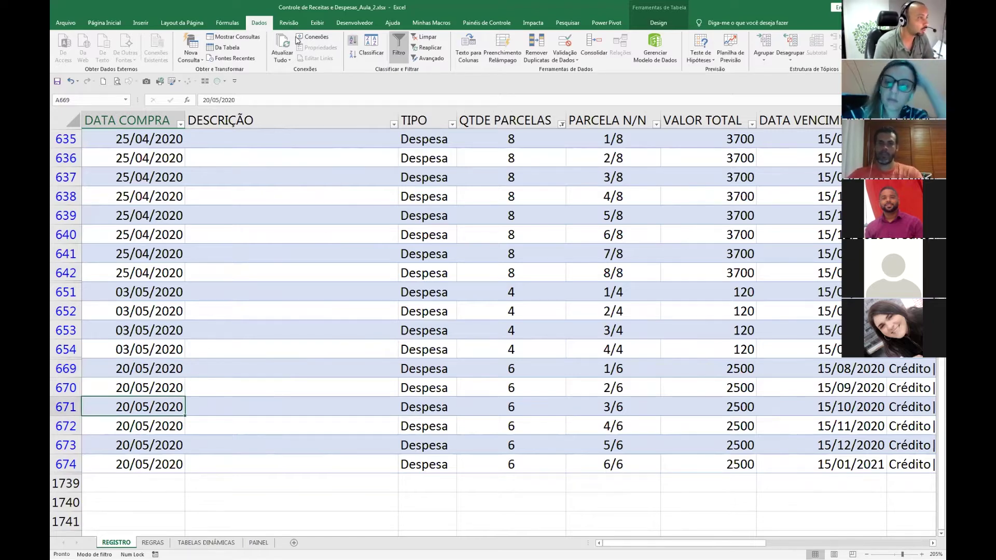
{"action": "left_click", "coordinate": [419, 42]}
{"action": "left_click", "coordinate": [303, 329]}
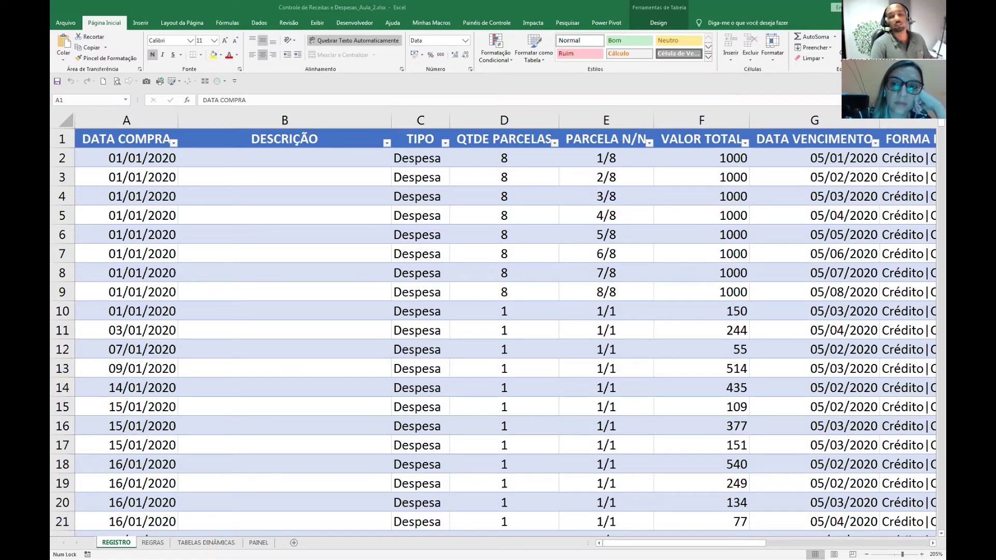
Review the REGISTRO headers from DATA COMPRA to QTDE PARCELAS, the instalment entries and the insertion commands available for the table.
{"action": "left_click", "coordinate": [143, 144]}
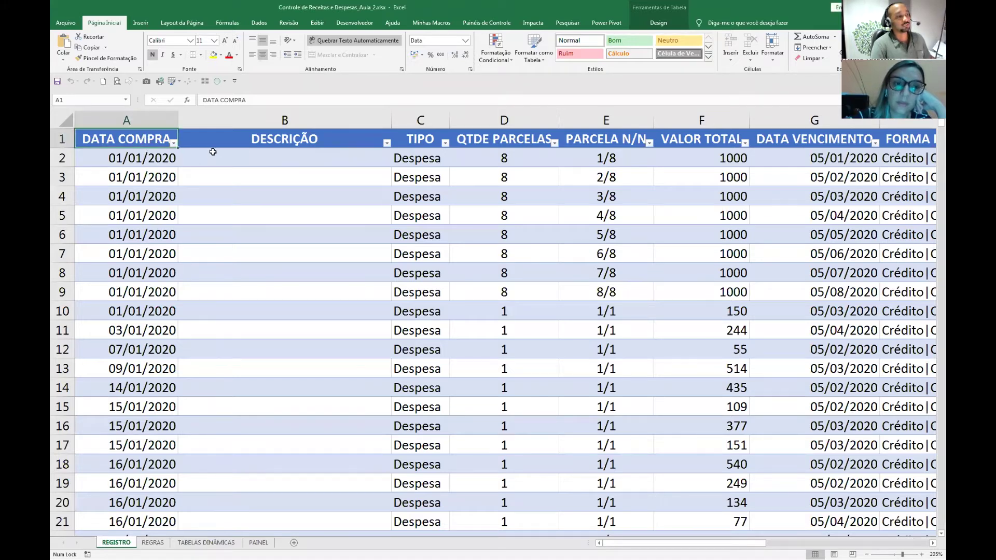
{"action": "left_click", "coordinate": [230, 135]}
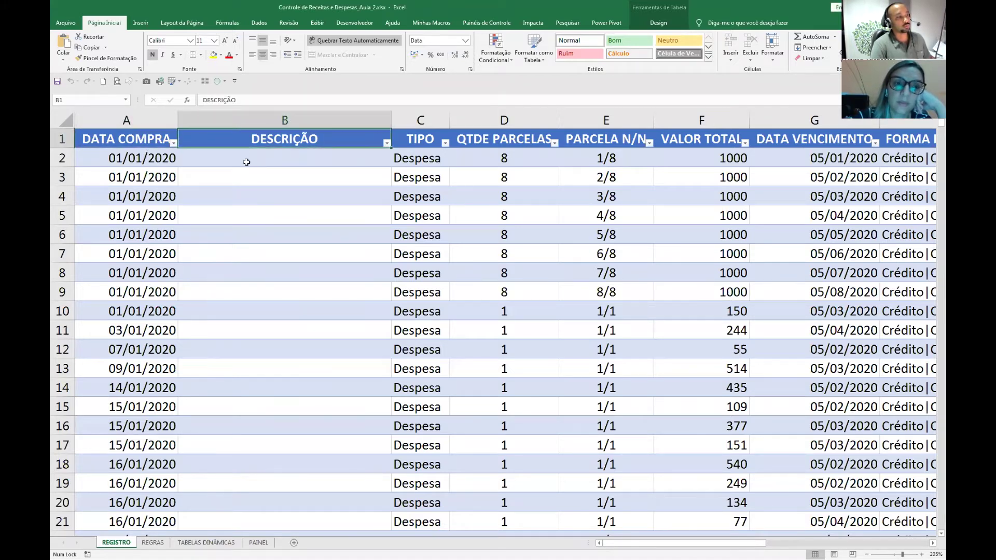
{"action": "left_click", "coordinate": [295, 190]}
{"action": "left_click", "coordinate": [338, 144]}
{"action": "left_click", "coordinate": [429, 142]}
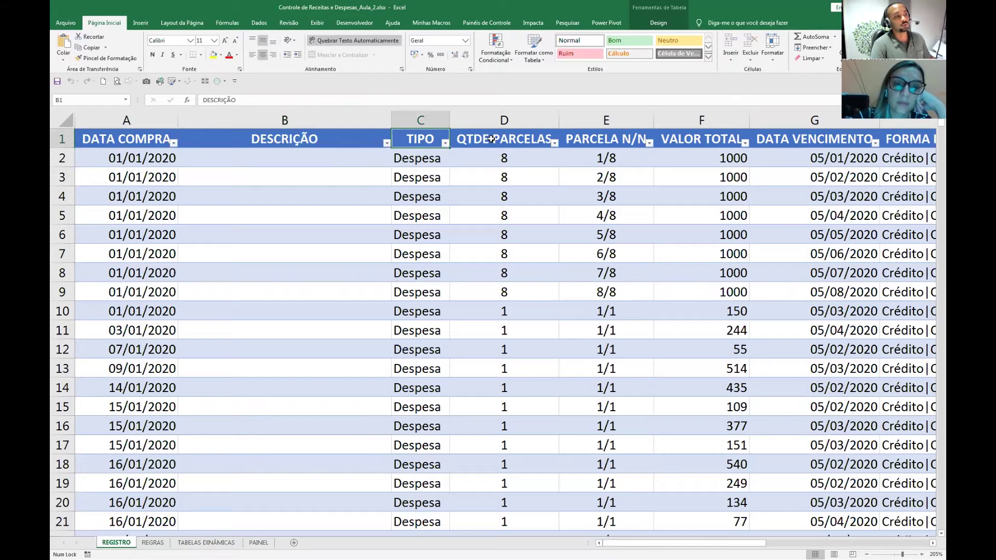
{"action": "left_click", "coordinate": [491, 139]}
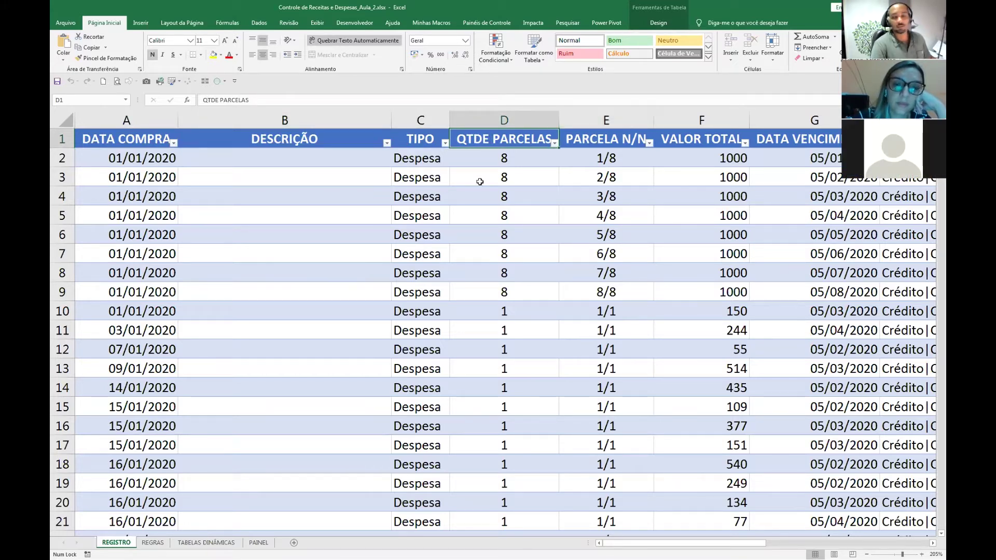
{"action": "left_click", "coordinate": [459, 227]}
{"action": "left_click", "coordinate": [585, 208]}
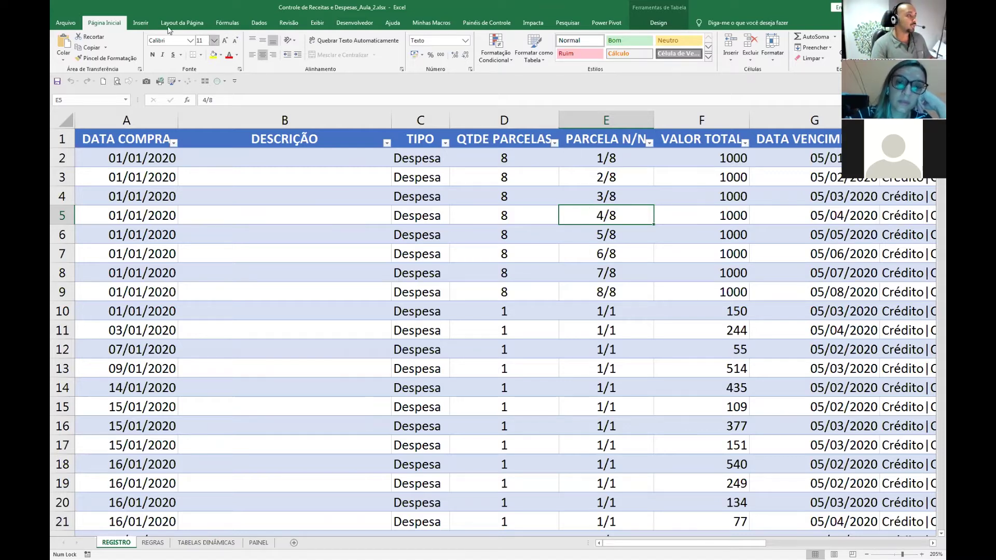
{"action": "left_click", "coordinate": [141, 24]}
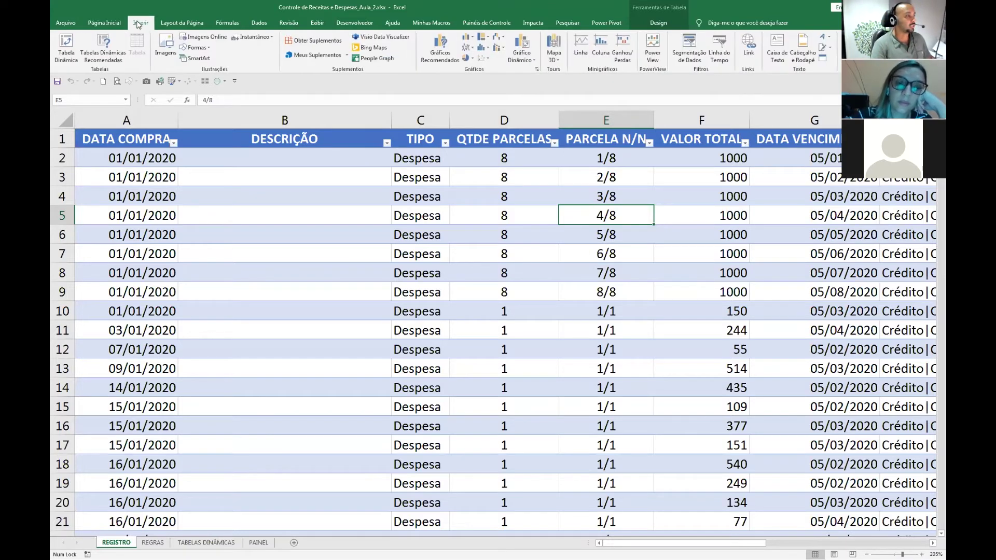
{"action": "left_click", "coordinate": [279, 197]}
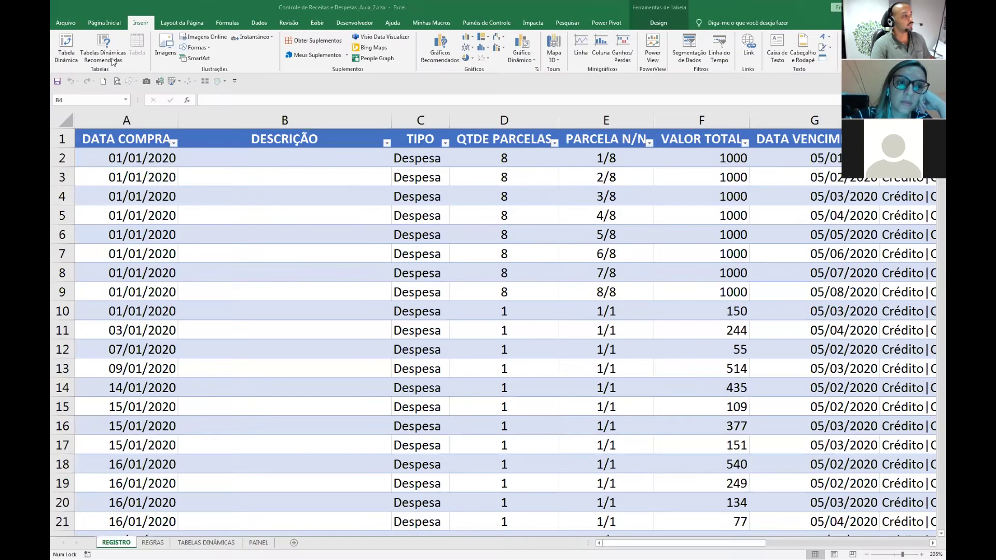
Start a new pivot table using Tabela2 from the REGISTRO sheet as its data source.
{"action": "left_click", "coordinate": [70, 54]}
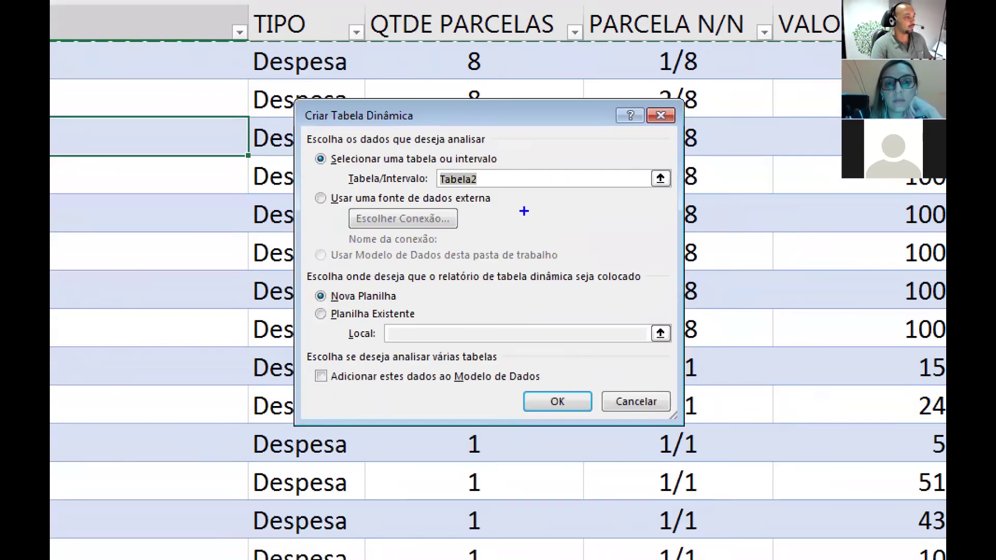
{"action": "left_click_drag", "start_coordinate": [437, 185], "coordinate": [390, 236]}
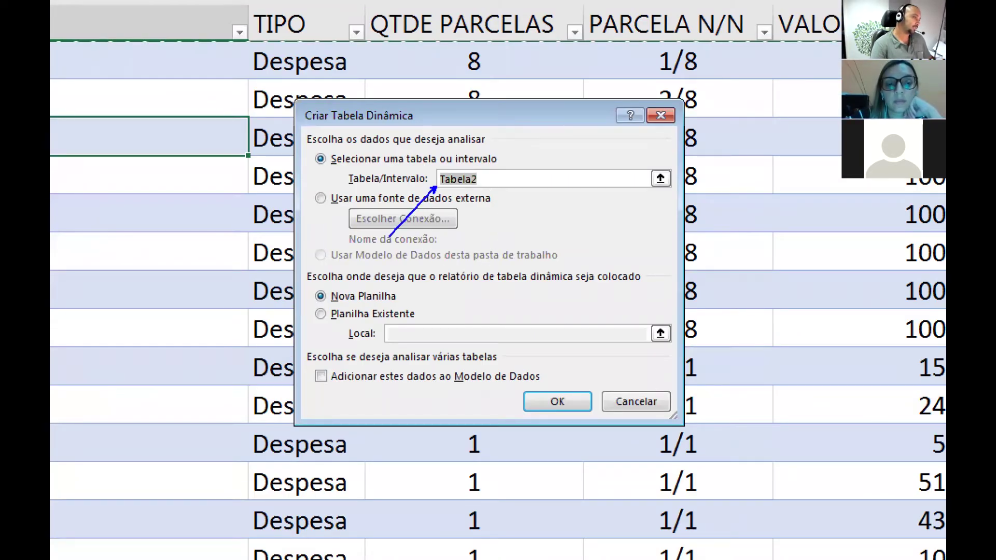
{"action": "mouse_move", "coordinate": [529, 146]}
{"action": "left_mouse_down"}
{"action": "mouse_move", "coordinate": [598, 222]}
{"action": "mouse_move", "coordinate": [637, 225]}
{"action": "left_mouse_up"}
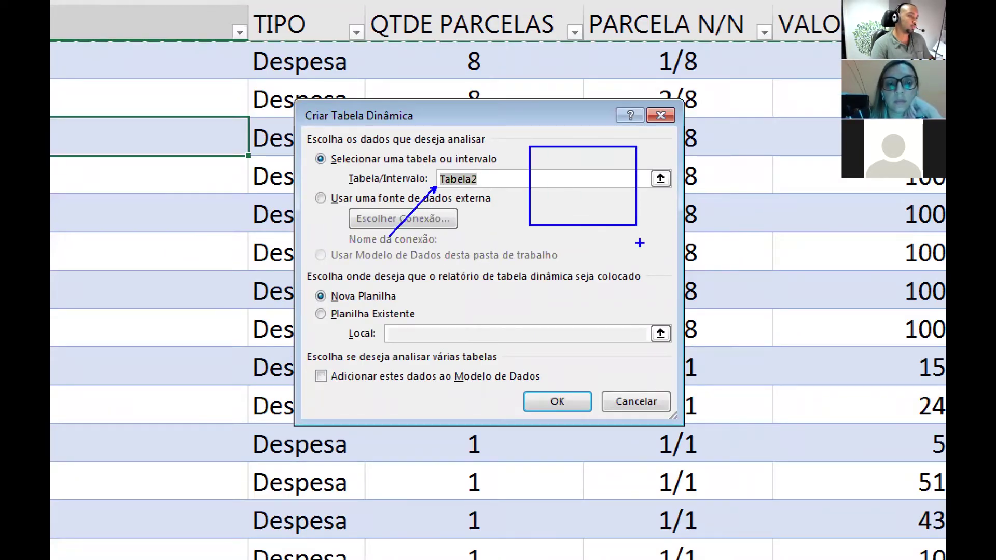
{"action": "mouse_move", "coordinate": [529, 225]}
{"action": "left_mouse_down"}
{"action": "mouse_move", "coordinate": [571, 243]}
{"action": "mouse_move", "coordinate": [637, 242]}
{"action": "left_mouse_up"}
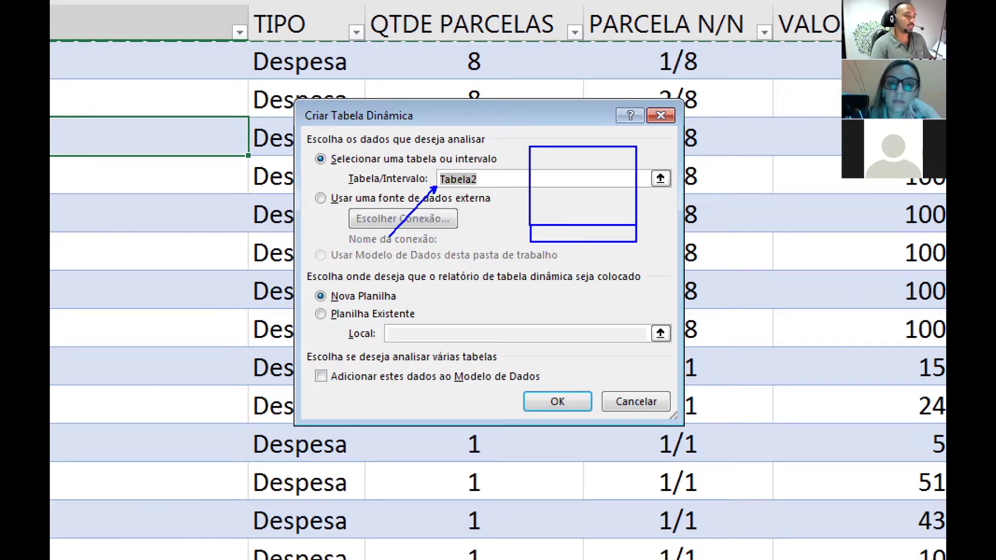
{"action": "left_click_drag", "start_coordinate": [528, 243], "coordinate": [632, 259]}
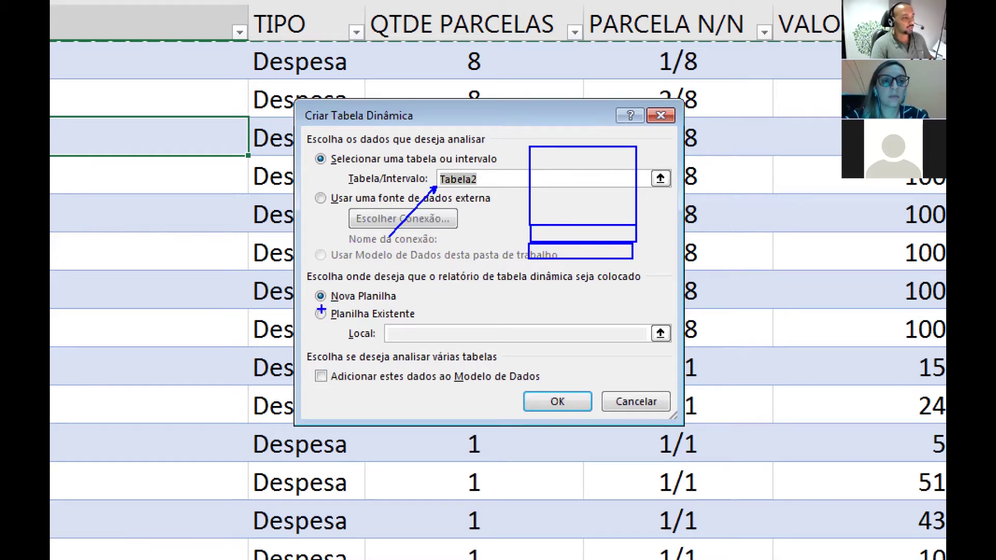
{"action": "mouse_move", "coordinate": [305, 284]}
{"action": "left_mouse_down"}
{"action": "mouse_move", "coordinate": [404, 301]}
{"action": "mouse_move", "coordinate": [341, 302]}
{"action": "mouse_move", "coordinate": [308, 317]}
{"action": "mouse_move", "coordinate": [315, 322]}
{"action": "mouse_move", "coordinate": [271, 378]}
{"action": "left_mouse_up"}
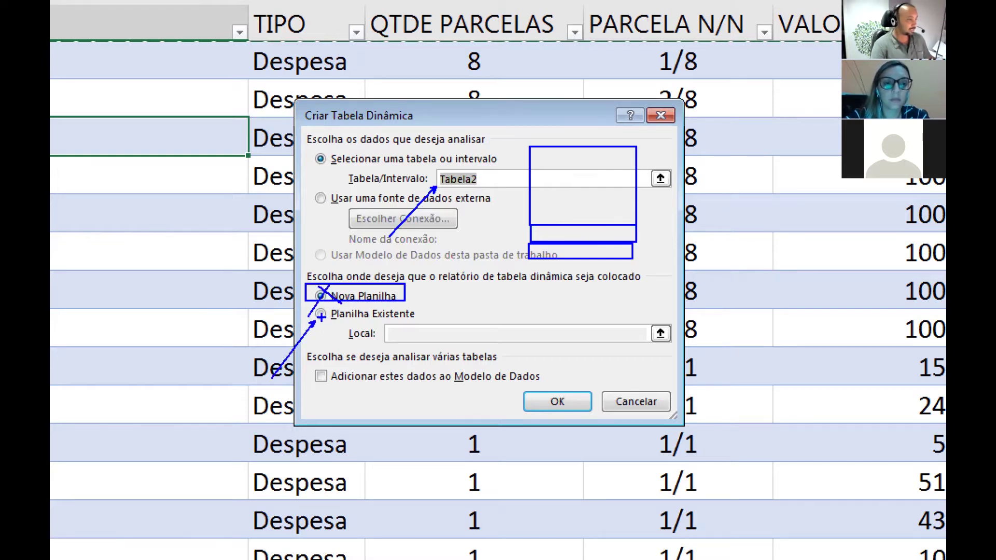
{"action": "key", "text": "Escape"}
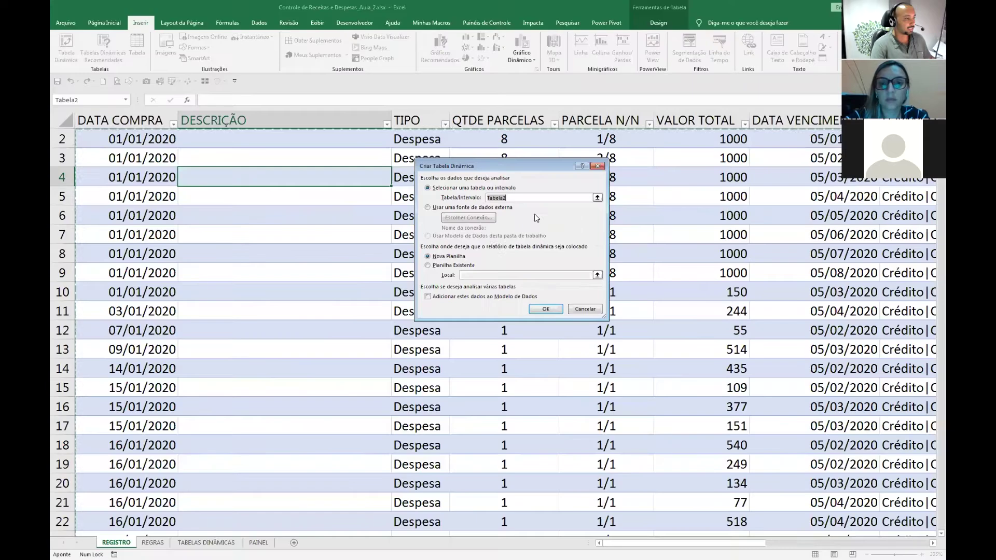
Create the pivot table in the existing TABELAS DINÂMICAS sheet at cell A3.
{"action": "left_click", "coordinate": [432, 265]}
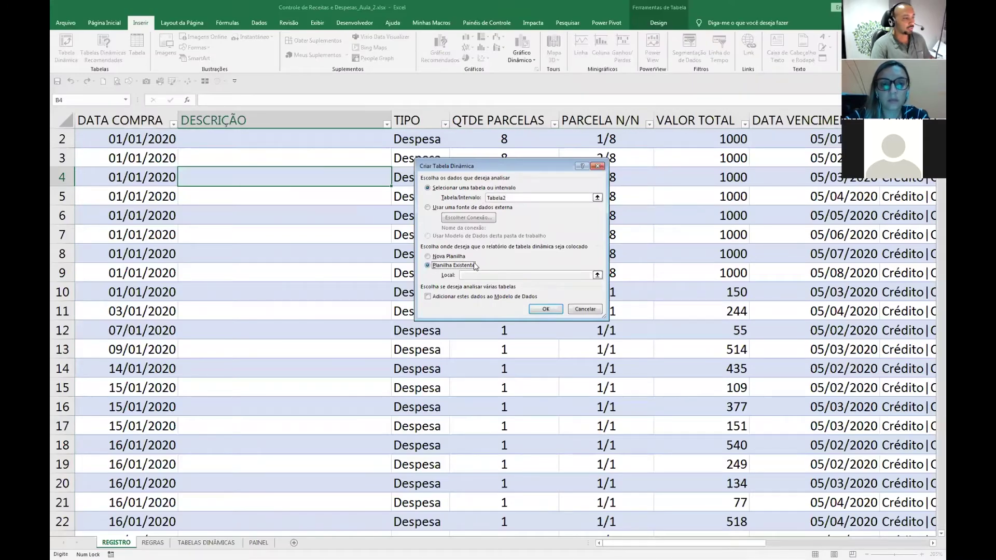
{"action": "key", "text": "ctrl+1"}
{"action": "scroll", "coordinate": [476, 266], "scroll_direction": "up", "scroll_amount": 2}
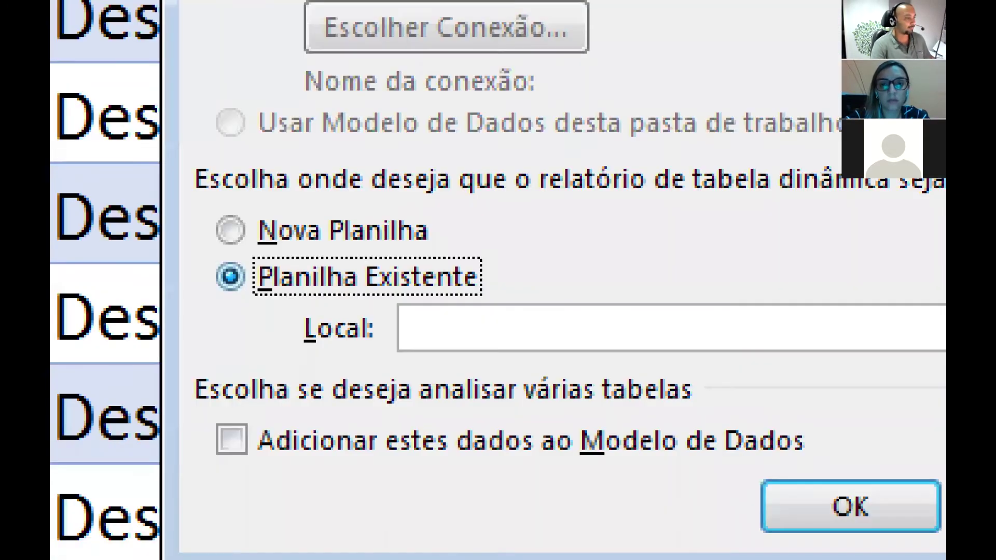
{"action": "scroll", "coordinate": [476, 266], "scroll_direction": "down", "scroll_amount": 1}
{"action": "left_click", "coordinate": [444, 289]}
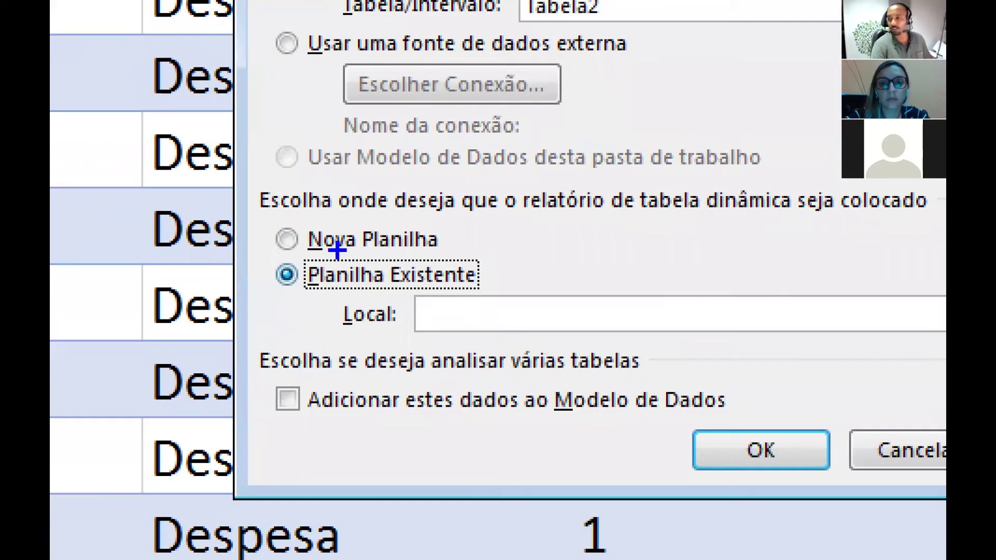
{"action": "key", "text": "Escape"}
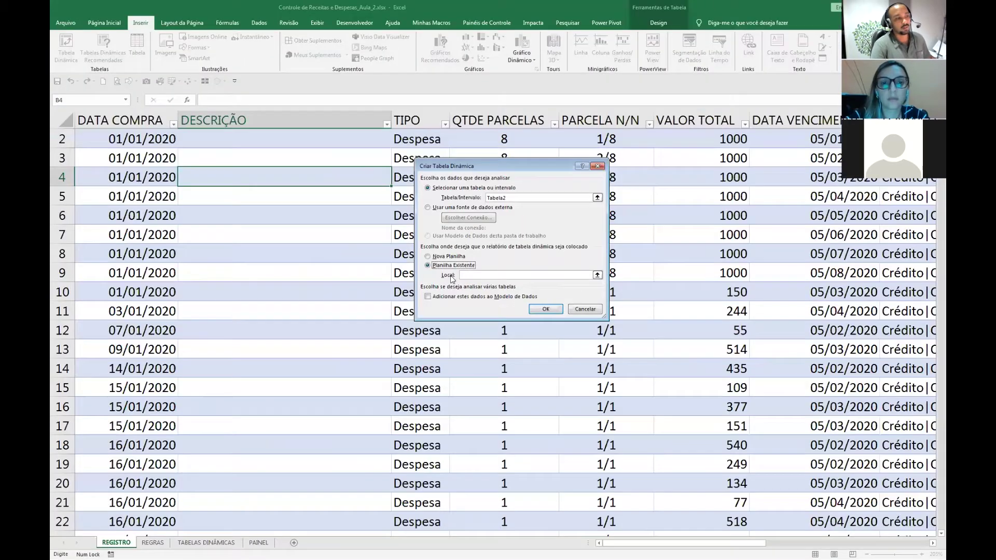
{"action": "left_click", "coordinate": [597, 275]}
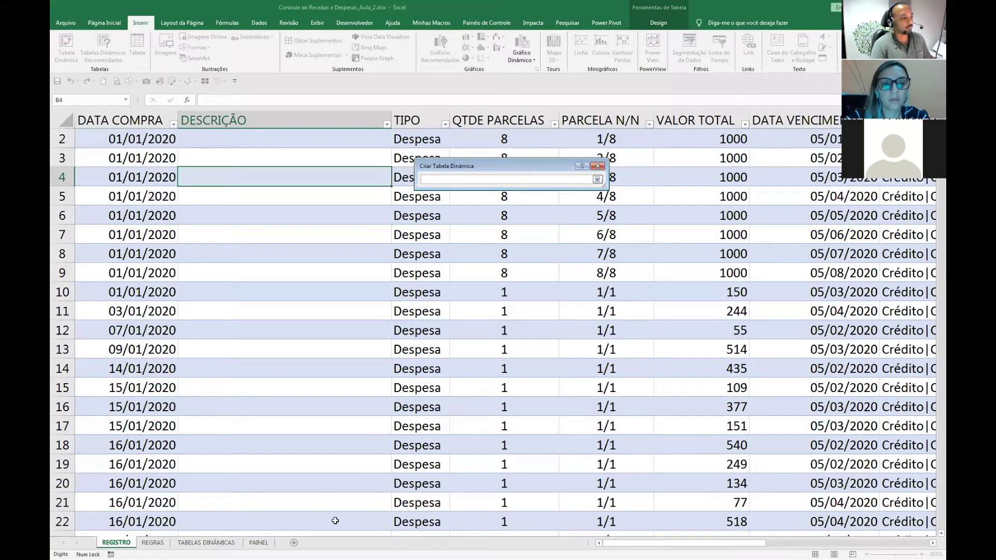
{"action": "left_click", "coordinate": [206, 543]}
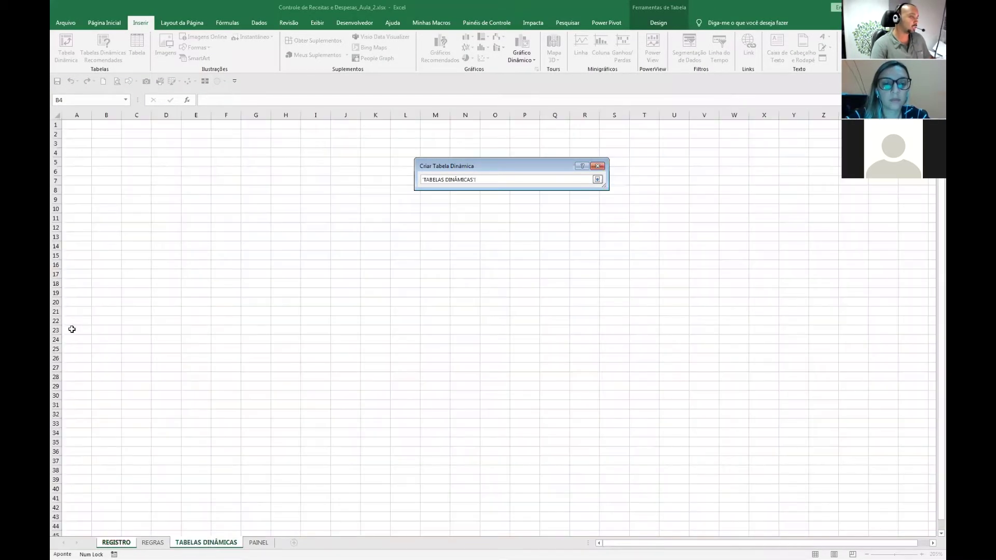
{"action": "left_click", "coordinate": [74, 140]}
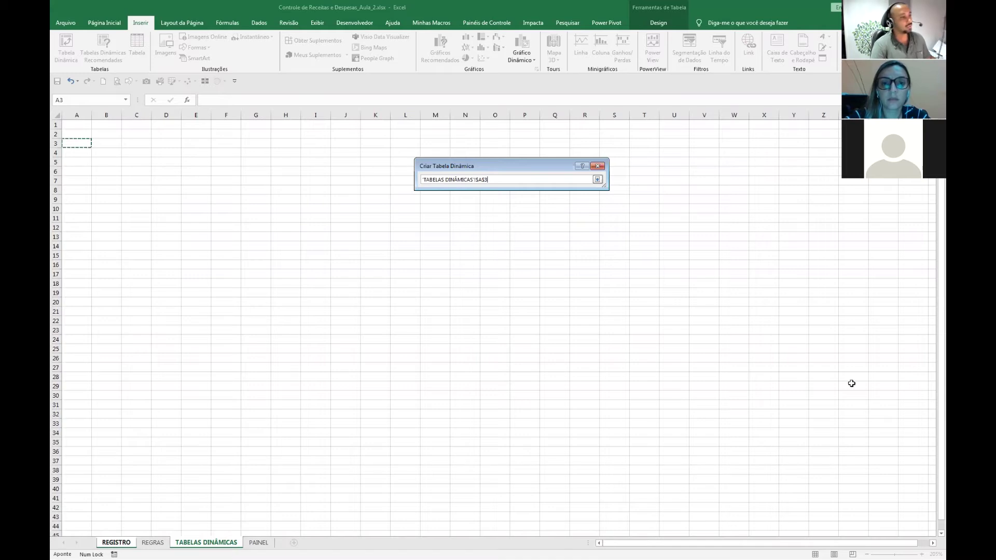
{"action": "left_click", "coordinate": [597, 180]}
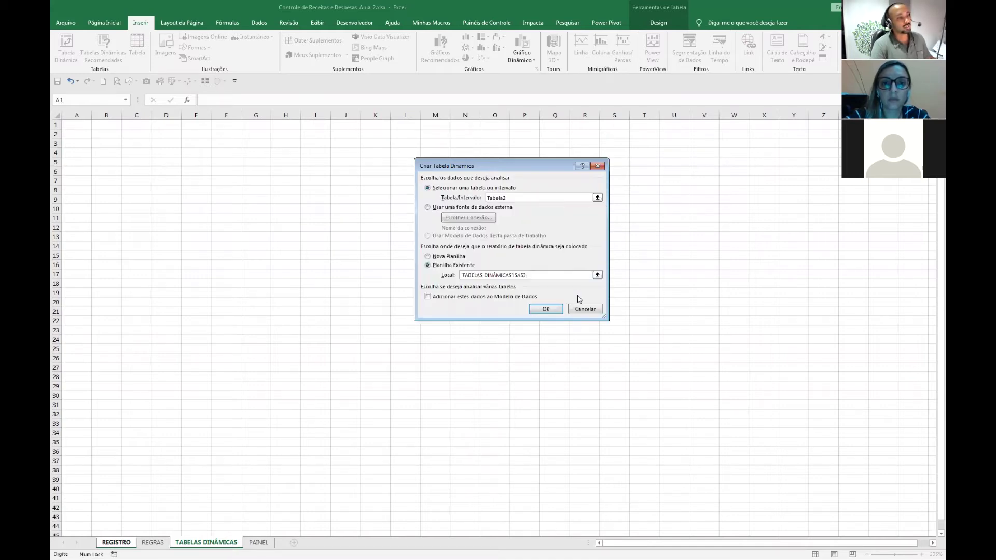
{"action": "left_click", "coordinate": [541, 308]}
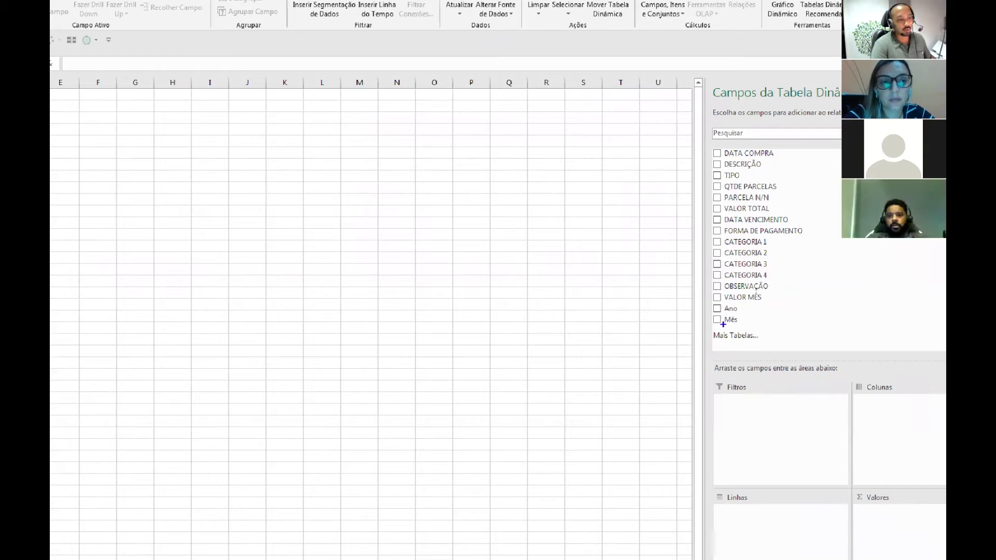
Examine the pivot table's fields and how the Linhas, Colunas, Valores and Filtros areas map onto the report layout.
{"action": "left_click_drag", "start_coordinate": [715, 323], "coordinate": [634, 380]}
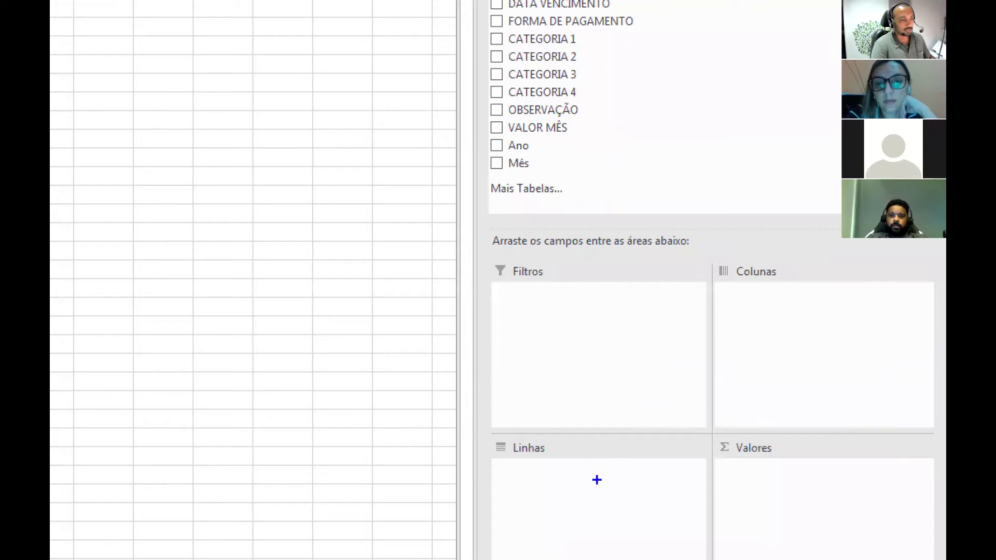
{"action": "mouse_move", "coordinate": [597, 480]}
{"action": "left_mouse_down"}
{"action": "mouse_move", "coordinate": [596, 394]}
{"action": "mouse_move", "coordinate": [562, 195]}
{"action": "mouse_move", "coordinate": [544, 175]}
{"action": "left_mouse_up"}
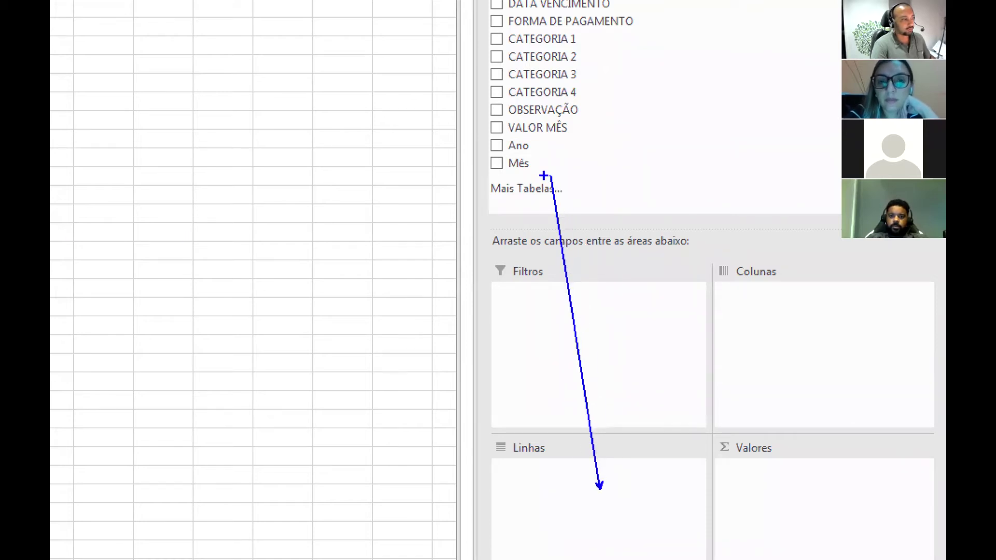
{"action": "mouse_move", "coordinate": [76, 221]}
{"action": "left_mouse_down"}
{"action": "mouse_move", "coordinate": [100, 366]}
{"action": "mouse_move", "coordinate": [135, 459]}
{"action": "left_mouse_up"}
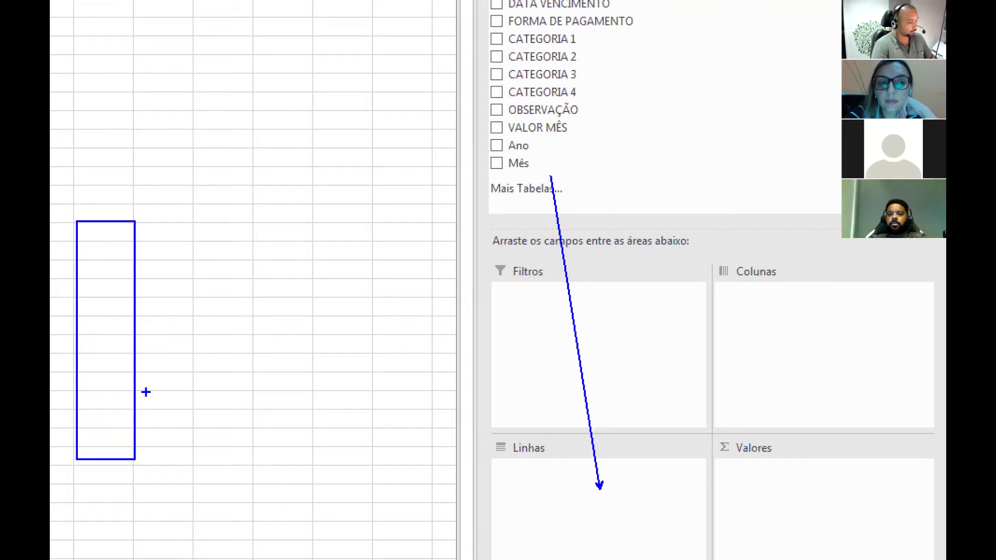
{"action": "key", "text": "r"}
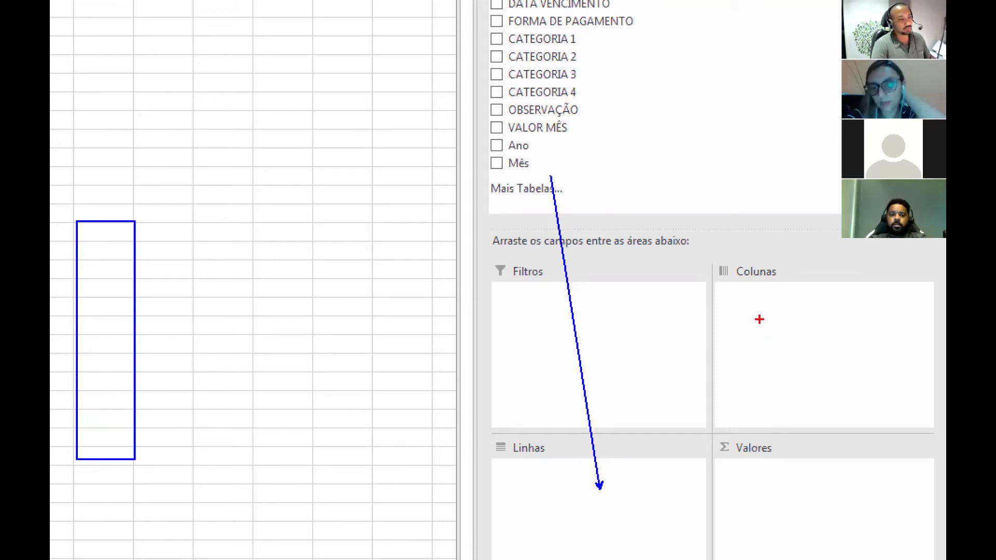
{"action": "left_click_drag", "start_coordinate": [581, 165], "coordinate": [774, 319]}
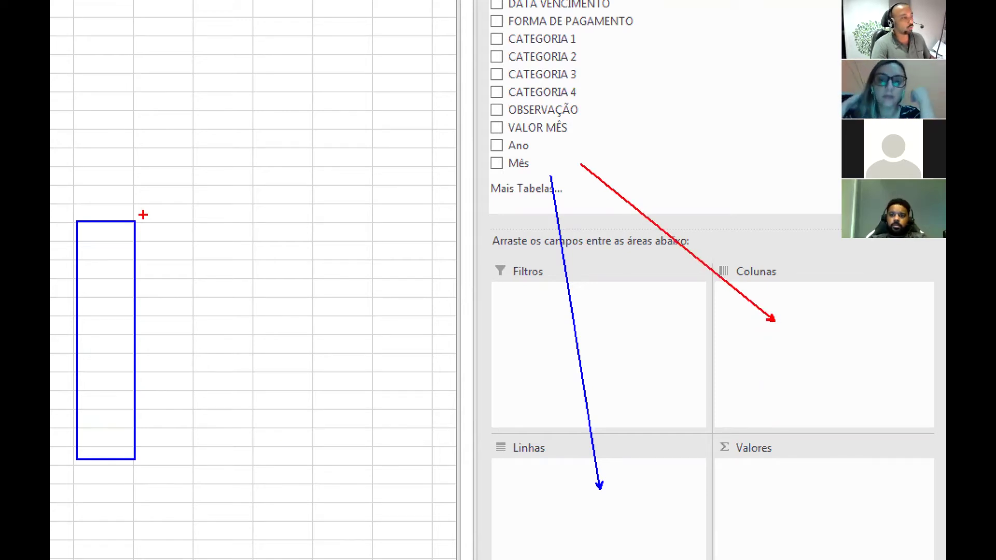
{"action": "mouse_move", "coordinate": [134, 202]}
{"action": "left_mouse_down"}
{"action": "mouse_move", "coordinate": [138, 220]}
{"action": "mouse_move", "coordinate": [435, 224]}
{"action": "left_mouse_up"}
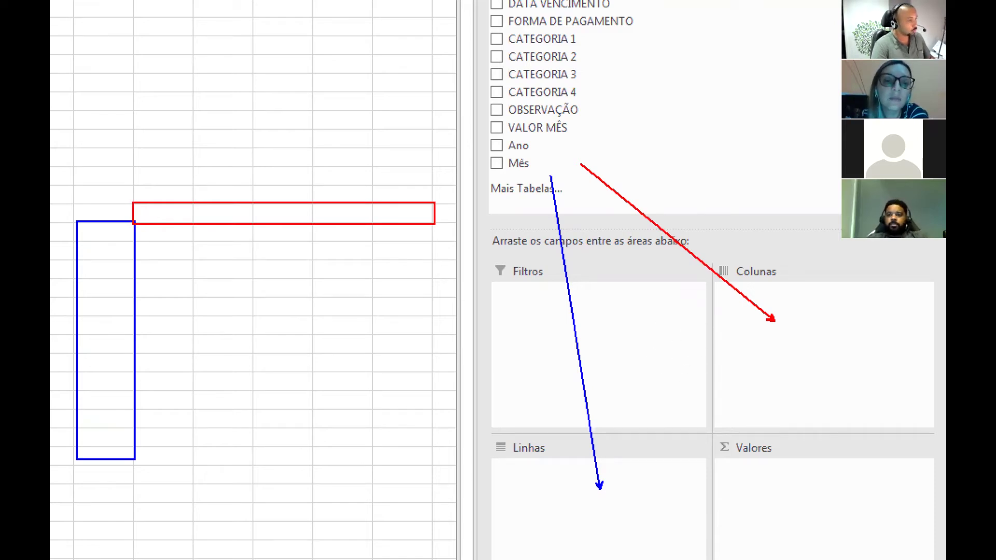
{"action": "key", "text": "g"}
{"action": "mouse_move", "coordinate": [752, 484]}
{"action": "left_mouse_down"}
{"action": "mouse_move", "coordinate": [642, 282]}
{"action": "mouse_move", "coordinate": [567, 183]}
{"action": "left_mouse_up"}
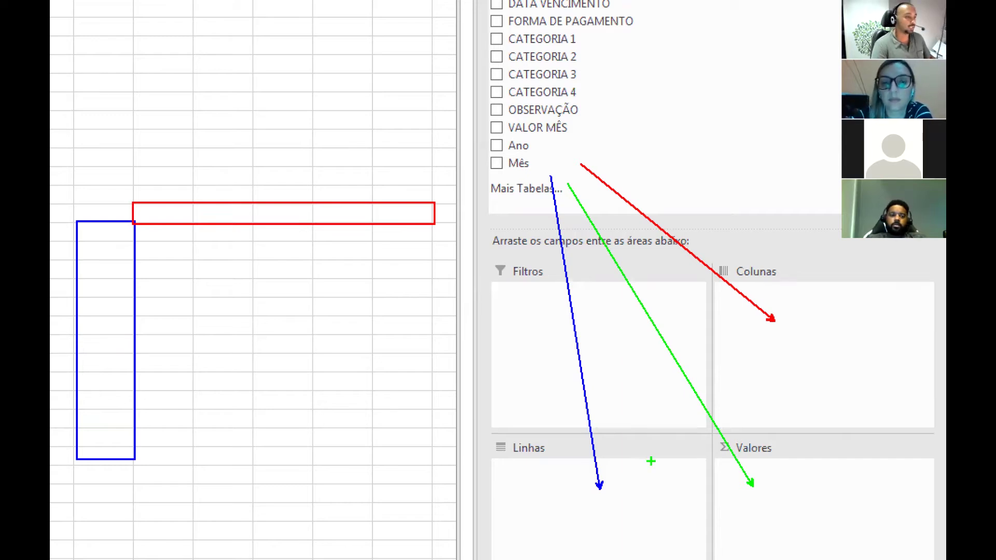
{"action": "mouse_move", "coordinate": [134, 222]}
{"action": "left_mouse_down"}
{"action": "mouse_move", "coordinate": [172, 313]}
{"action": "mouse_move", "coordinate": [332, 444]}
{"action": "mouse_move", "coordinate": [437, 463]}
{"action": "left_mouse_up"}
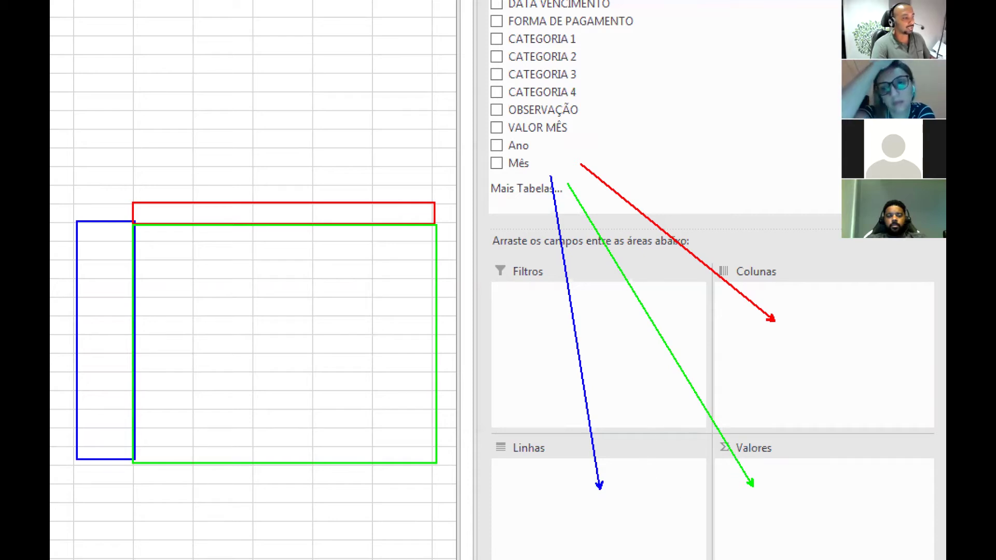
{"action": "left_click_drag", "start_coordinate": [115, 329], "coordinate": [170, 329]}
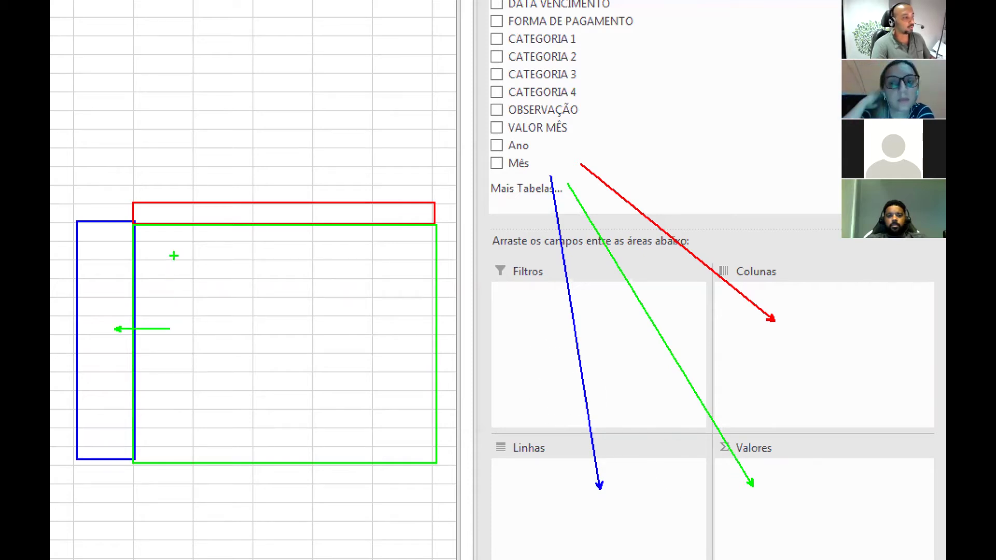
{"action": "left_click_drag", "start_coordinate": [167, 233], "coordinate": [166, 329]}
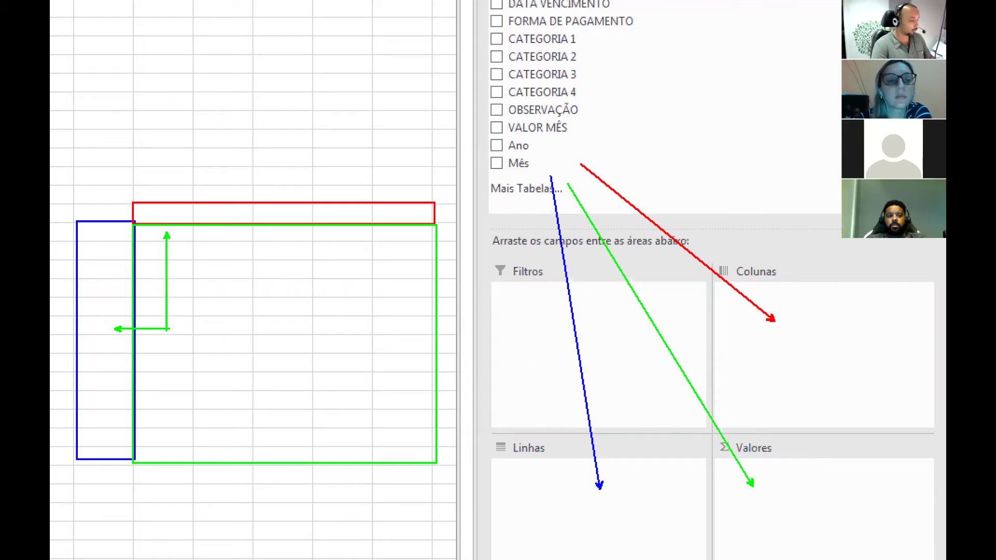
{"action": "mouse_move", "coordinate": [515, 320]}
{"action": "left_mouse_down"}
{"action": "mouse_move", "coordinate": [543, 354]}
{"action": "mouse_move", "coordinate": [607, 354]}
{"action": "left_mouse_up"}
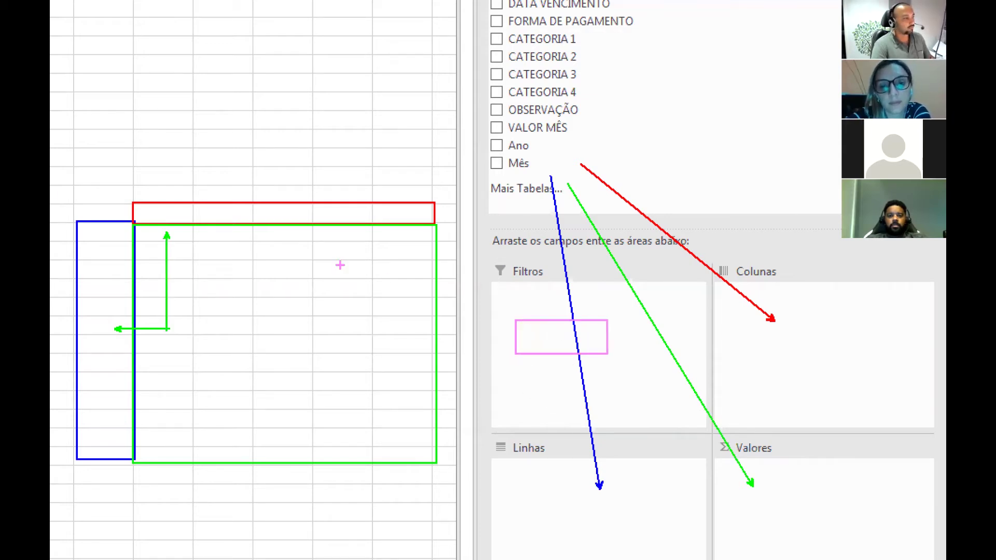
{"action": "left_click_drag", "start_coordinate": [77, 148], "coordinate": [183, 175]}
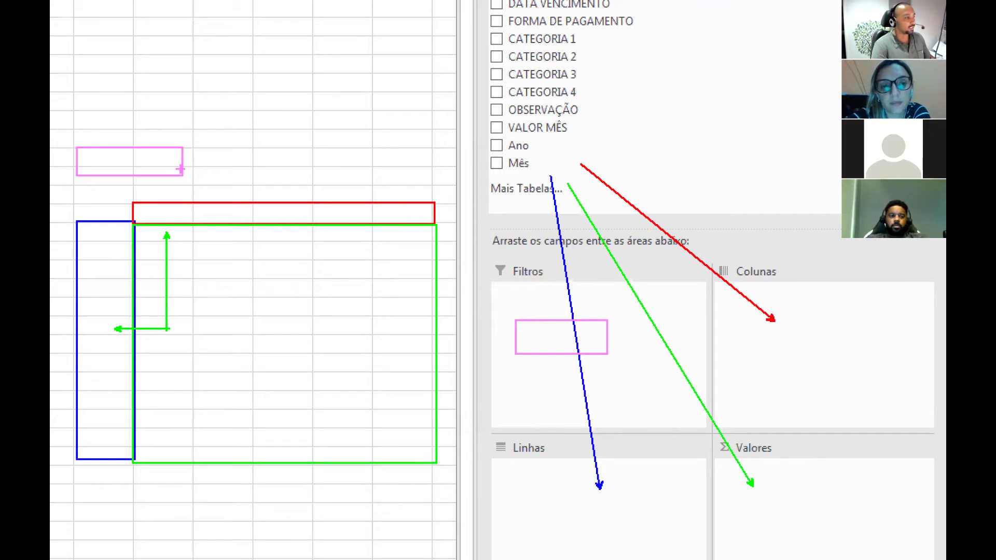
{"action": "left_click_drag", "start_coordinate": [173, 106], "coordinate": [173, 160]}
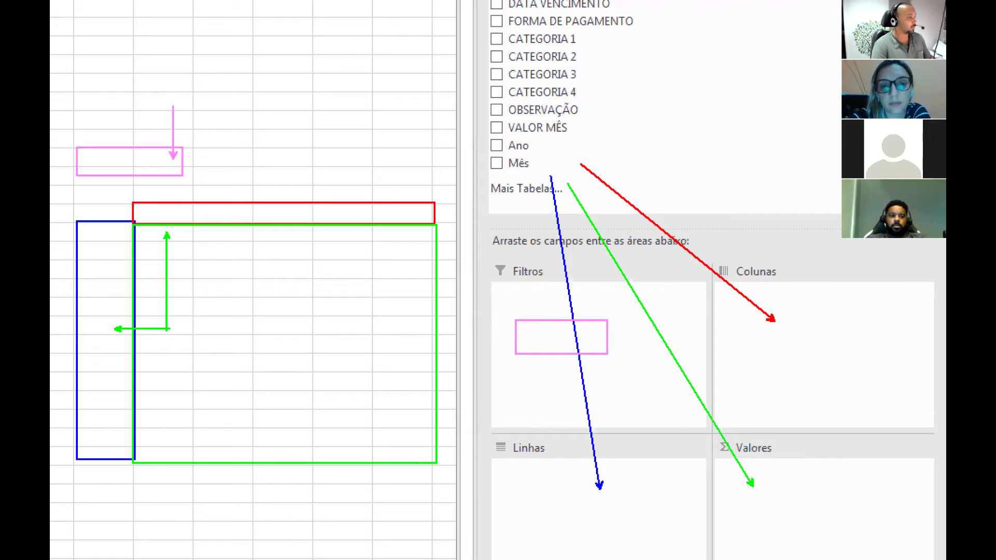
{"action": "mouse_move", "coordinate": [170, 228]}
{"action": "left_mouse_down"}
{"action": "mouse_move", "coordinate": [151, 237]}
{"action": "mouse_move", "coordinate": [165, 413]}
{"action": "mouse_move", "coordinate": [278, 459]}
{"action": "mouse_move", "coordinate": [446, 333]}
{"action": "mouse_move", "coordinate": [201, 222]}
{"action": "left_mouse_up"}
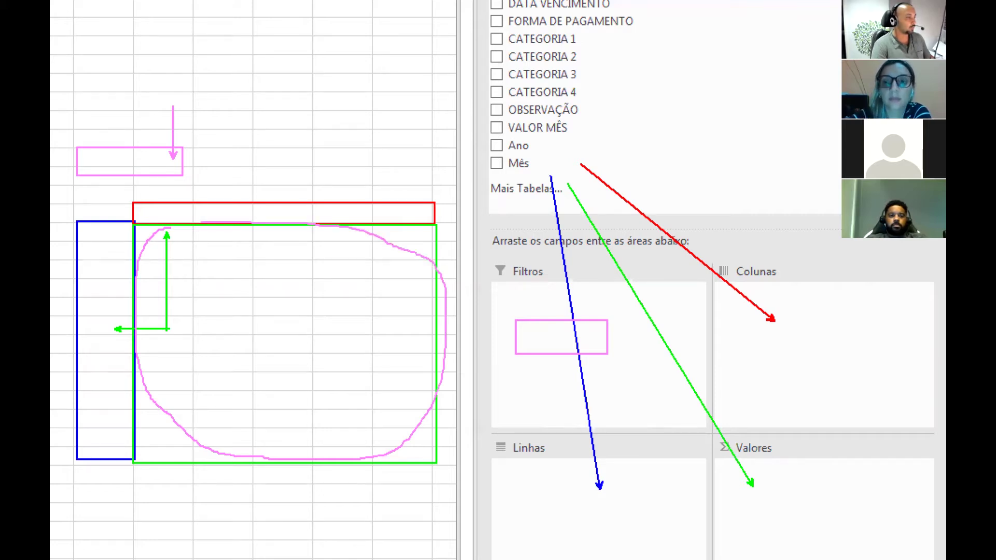
{"action": "left_click_drag", "start_coordinate": [164, 186], "coordinate": [156, 197]}
{"action": "mouse_move", "coordinate": [91, 218]}
{"action": "left_mouse_down"}
{"action": "mouse_move", "coordinate": [55, 457]}
{"action": "mouse_move", "coordinate": [162, 332]}
{"action": "mouse_move", "coordinate": [105, 217]}
{"action": "left_mouse_up"}
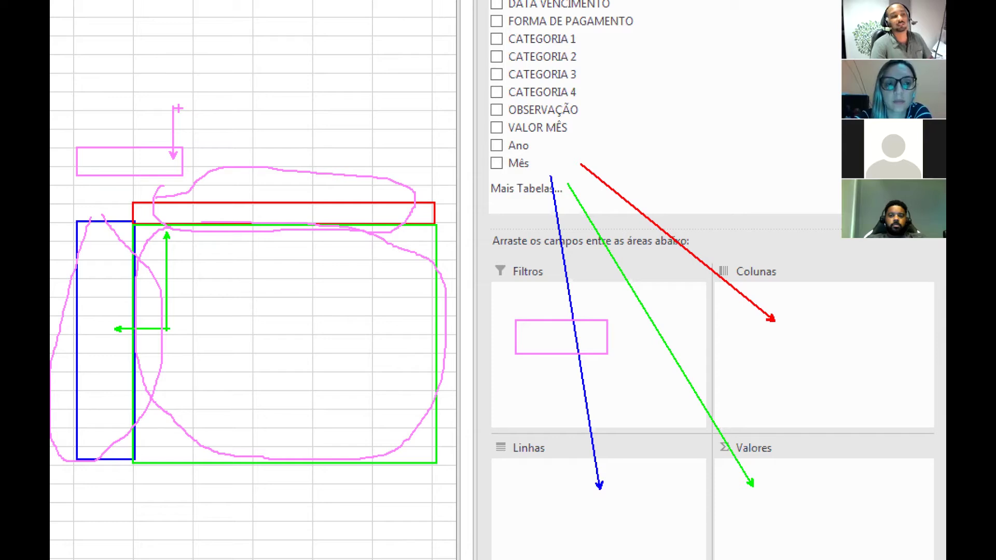
{"action": "key", "text": "Escape"}
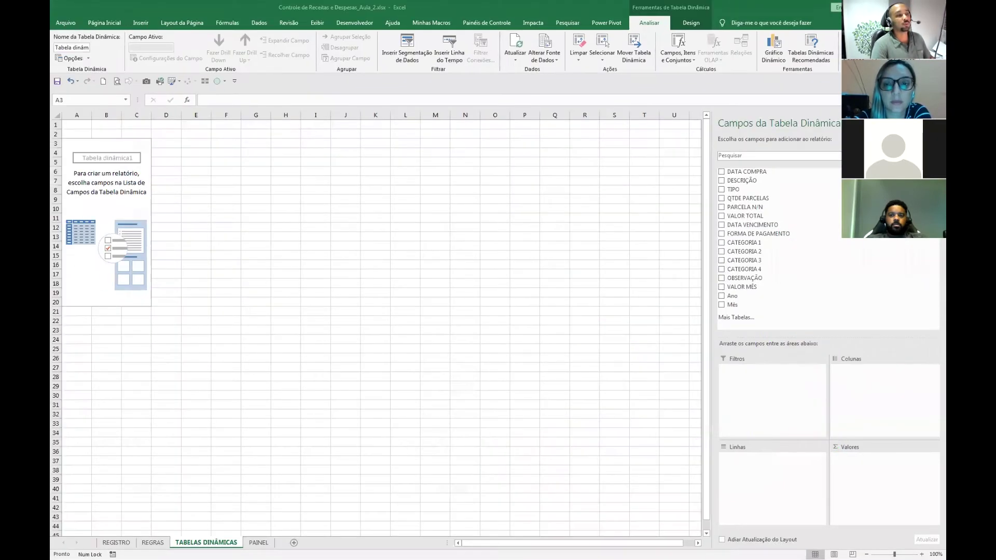
Add the Mês field to the pivot table's rows and the Ano field to its columns.
{"action": "left_click_drag", "start_coordinate": [736, 305], "coordinate": [761, 475]}
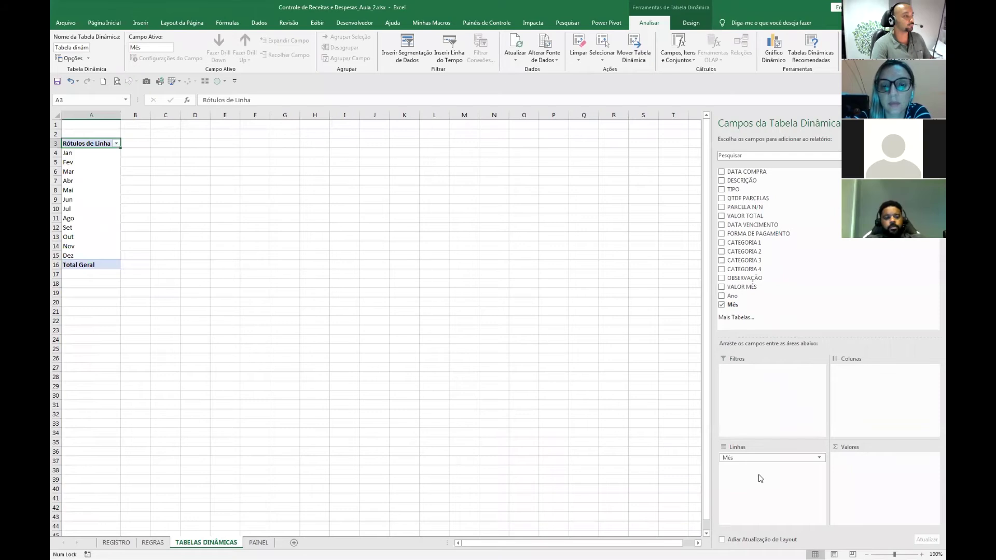
{"action": "key", "text": "ctrl+1"}
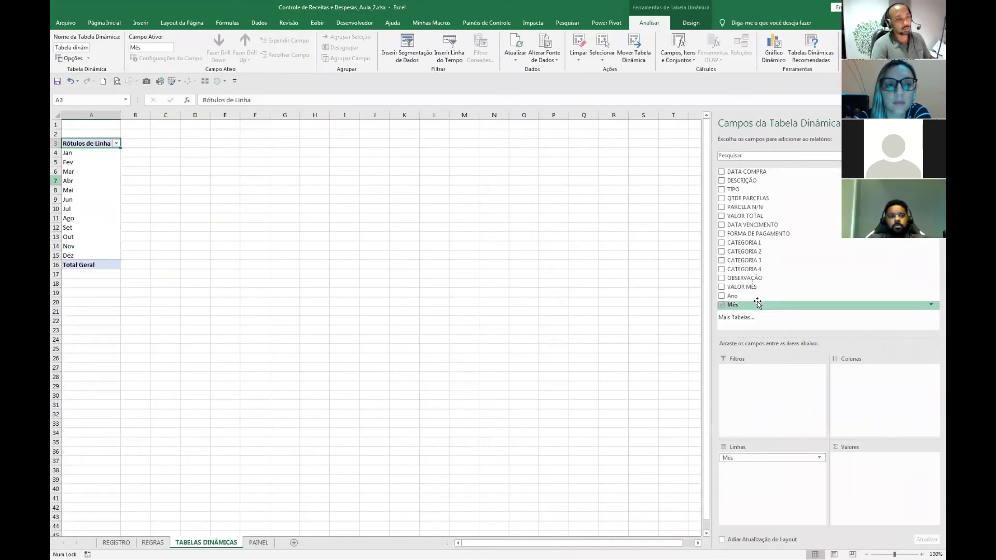
{"action": "left_click_drag", "start_coordinate": [752, 302], "coordinate": [856, 375]}
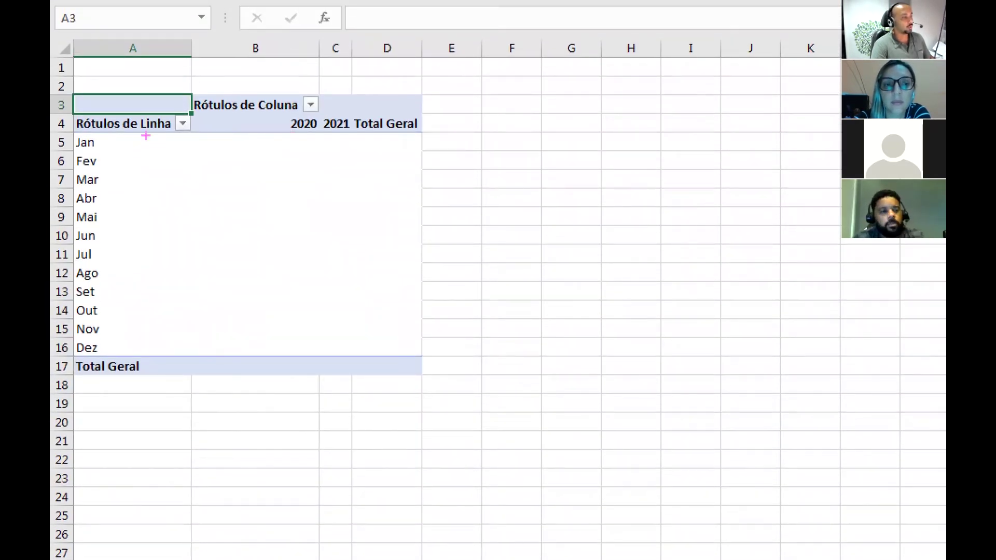
{"action": "left_click_drag", "start_coordinate": [234, 119], "coordinate": [352, 134]}
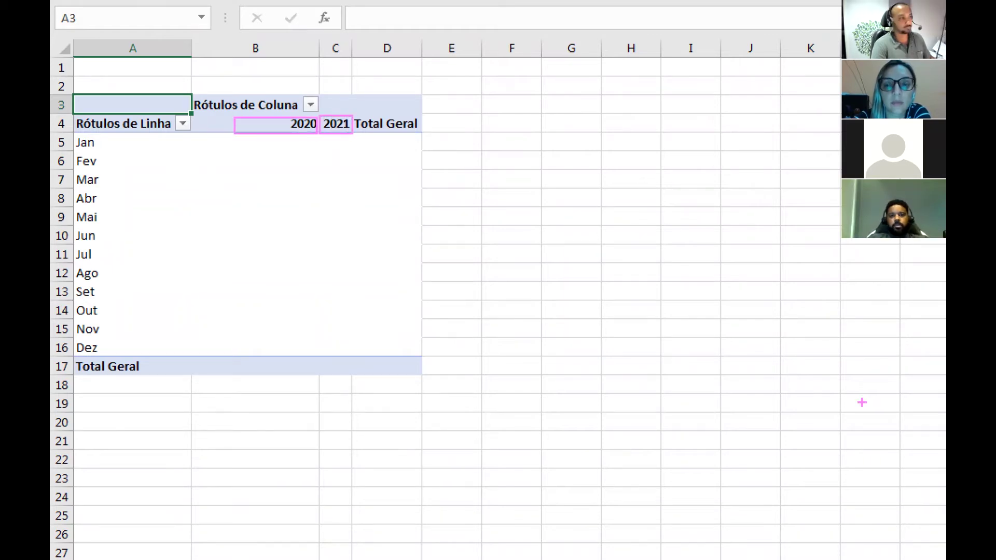
{"action": "key", "text": "Escape"}
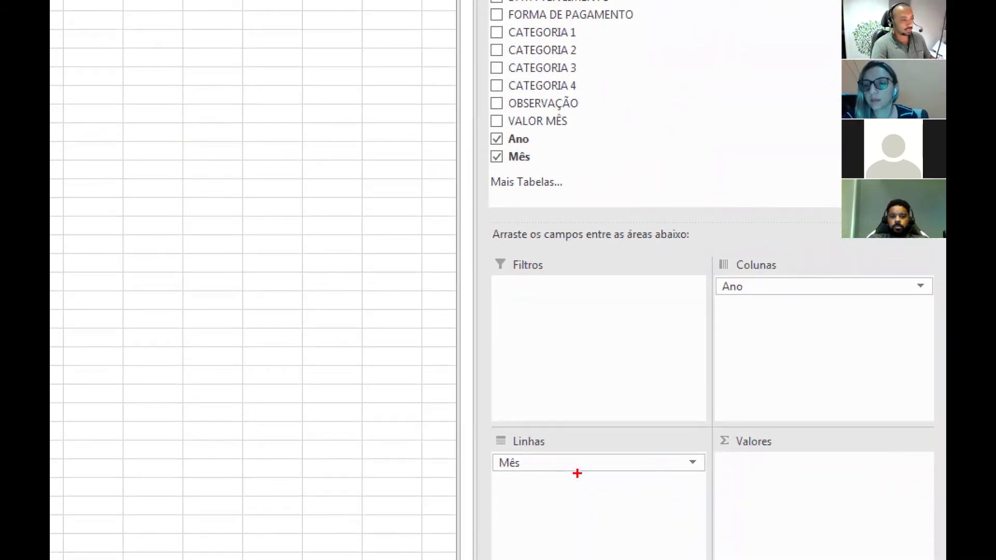
{"action": "mouse_move", "coordinate": [757, 282]}
{"action": "left_mouse_down"}
{"action": "mouse_move", "coordinate": [555, 183]}
{"action": "mouse_move", "coordinate": [532, 132]}
{"action": "left_mouse_up"}
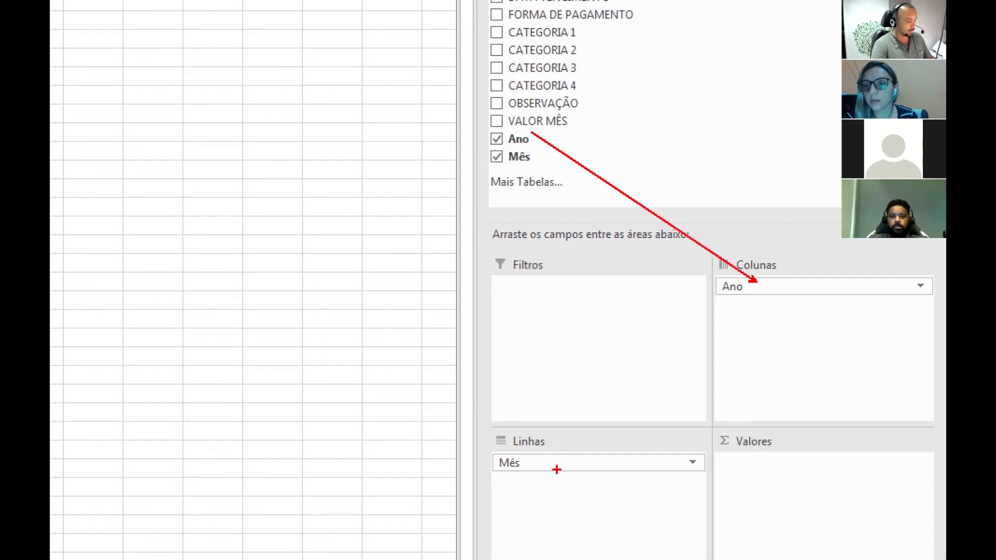
{"action": "key", "text": "g"}
{"action": "left_click_drag", "start_coordinate": [566, 460], "coordinate": [524, 167]}
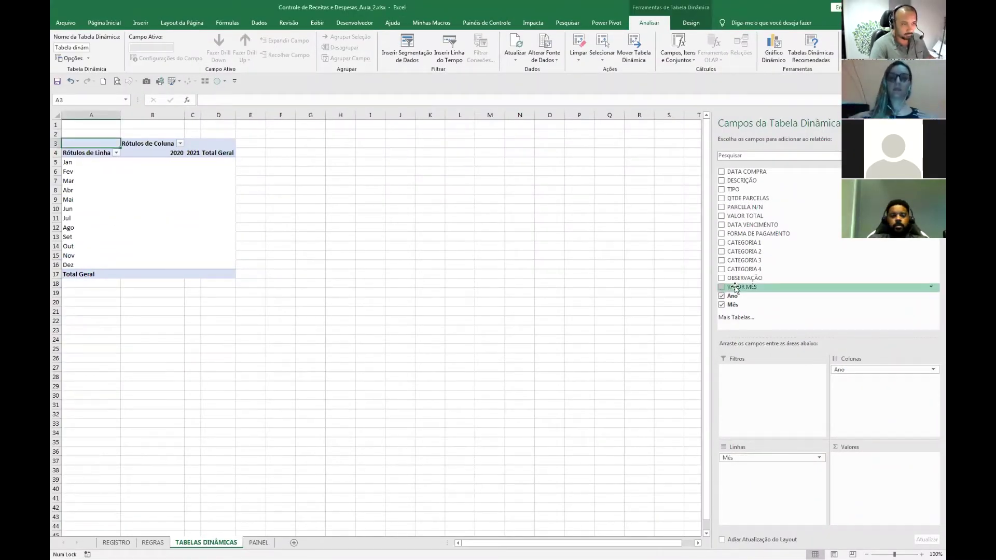
Add the VALOR MÊS field to the pivot table's values area, summarised as a sum.
{"action": "left_click_drag", "start_coordinate": [737, 288], "coordinate": [864, 469]}
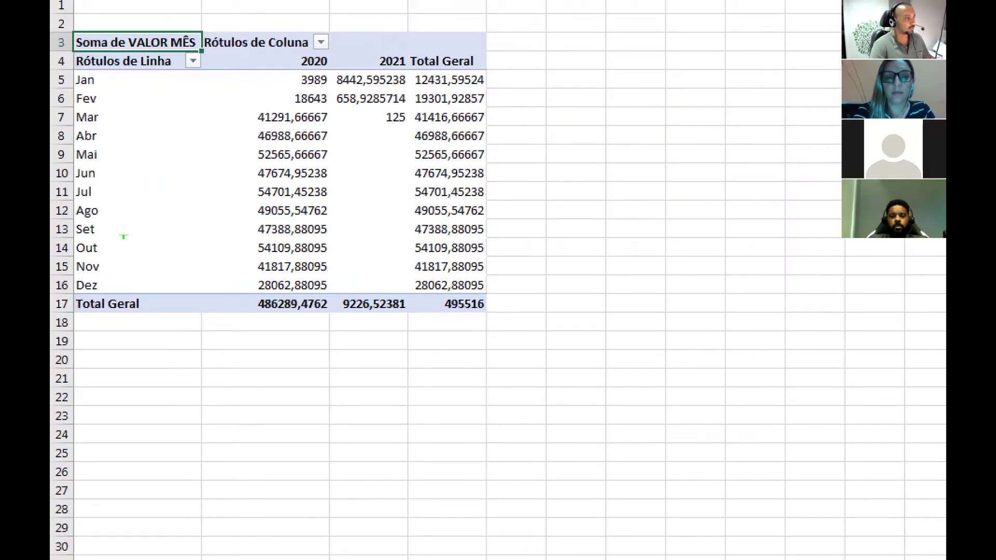
{"action": "mouse_move", "coordinate": [208, 68]}
{"action": "left_mouse_down"}
{"action": "mouse_move", "coordinate": [467, 261]}
{"action": "mouse_move", "coordinate": [484, 296]}
{"action": "left_mouse_up"}
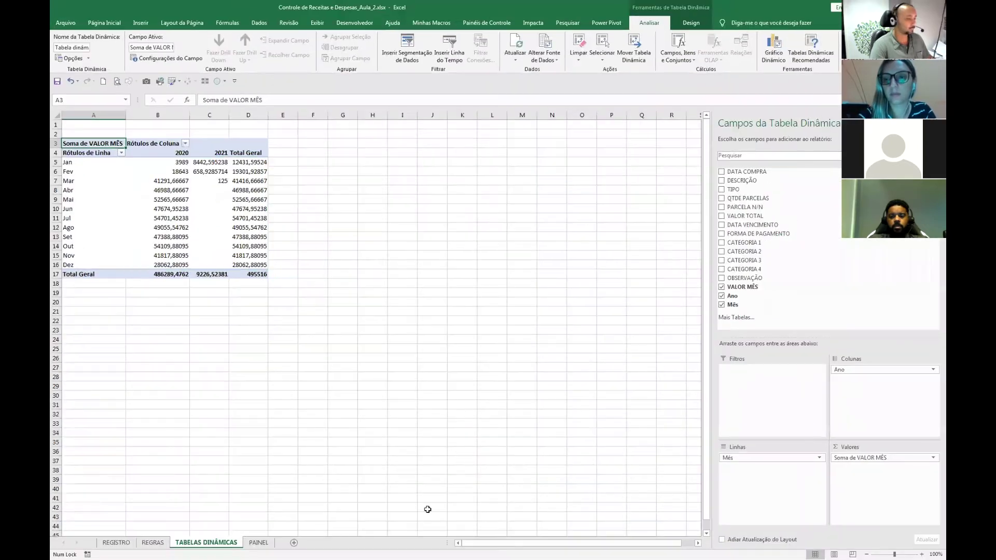
{"action": "left_click", "coordinate": [698, 543]}
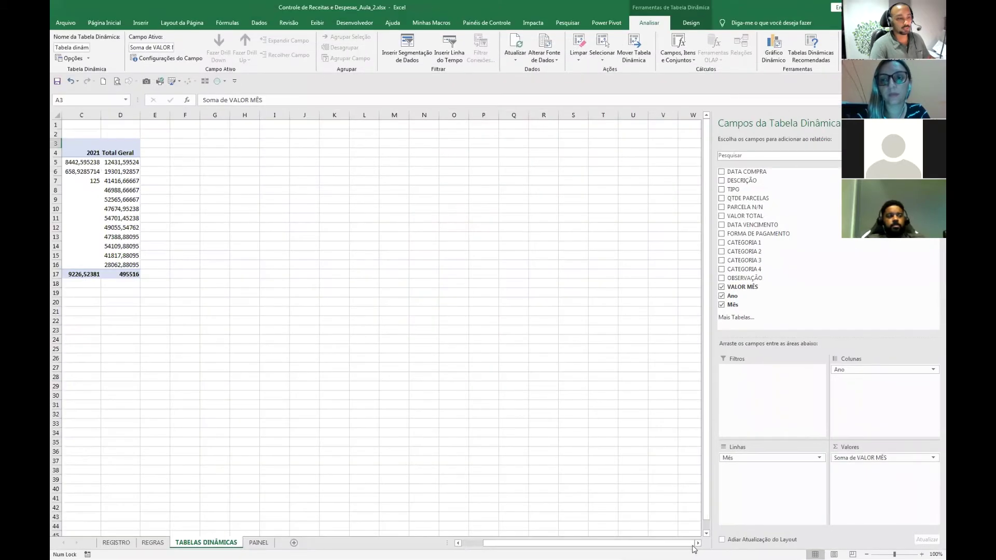
{"action": "left_click_drag", "start_coordinate": [694, 549], "coordinate": [89, 304]}
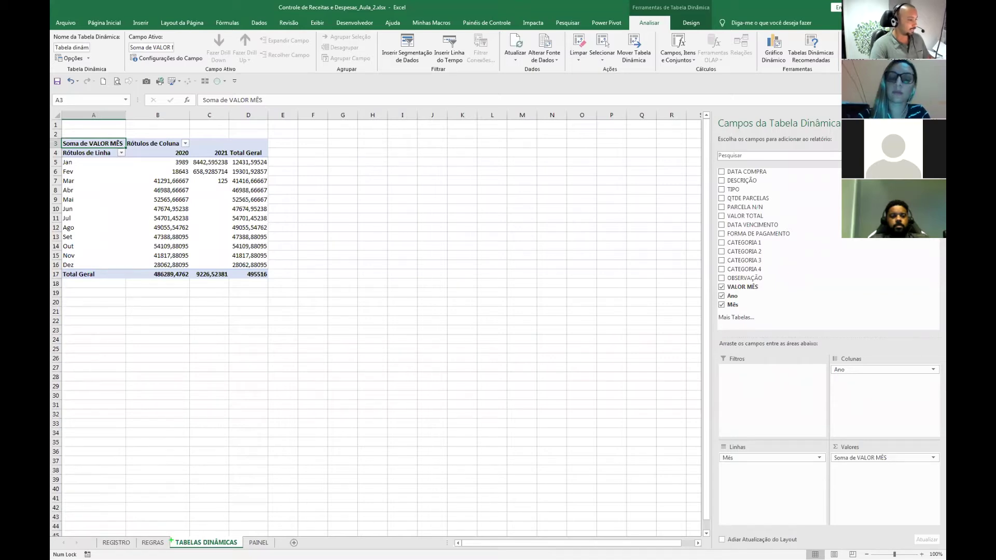
{"action": "mouse_move", "coordinate": [167, 535]}
{"action": "left_mouse_down"}
{"action": "mouse_move", "coordinate": [179, 552]}
{"action": "mouse_move", "coordinate": [174, 534]}
{"action": "left_mouse_up"}
{"action": "left_click_drag", "start_coordinate": [238, 537], "coordinate": [248, 549]}
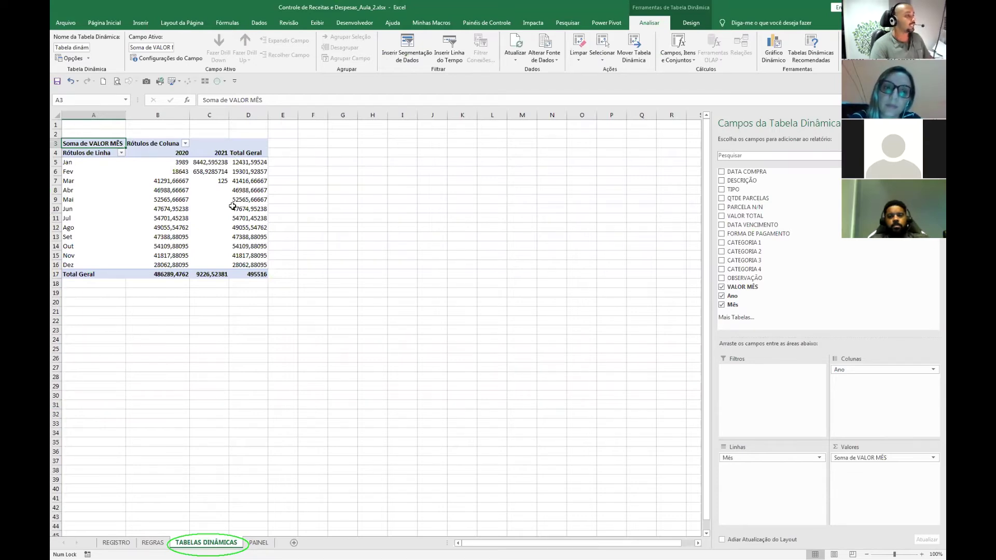
{"action": "left_click", "coordinate": [179, 162]}
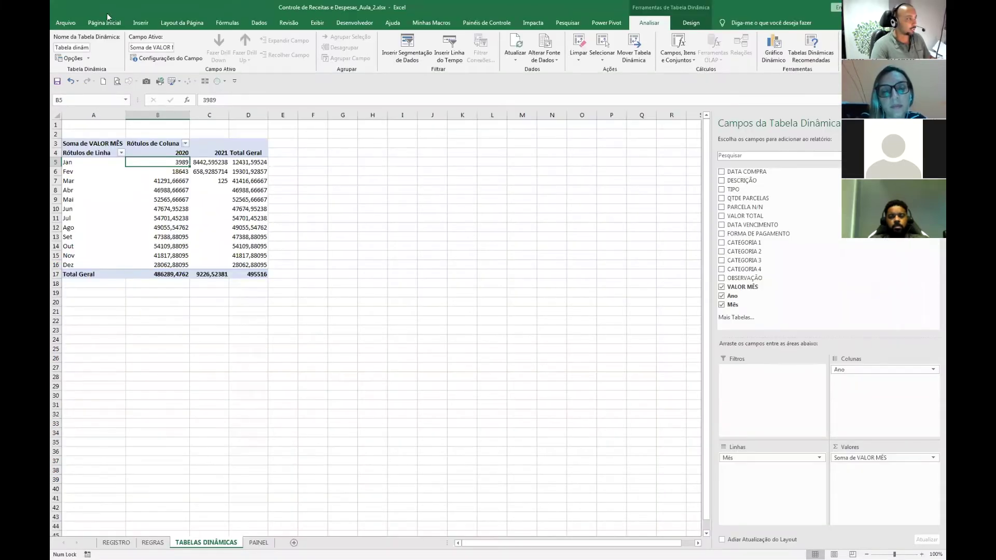
{"action": "left_click", "coordinate": [141, 23]}
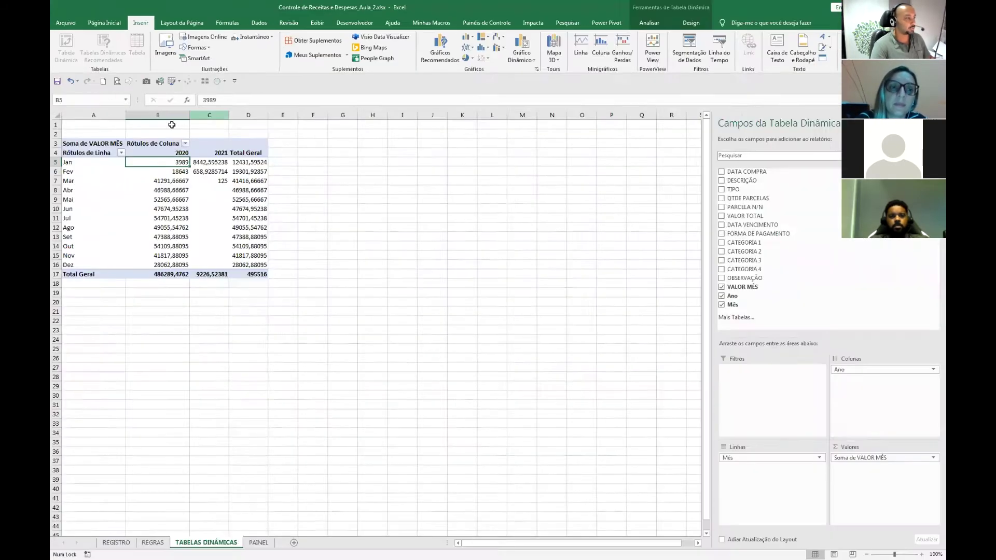
{"action": "left_click", "coordinate": [249, 284]}
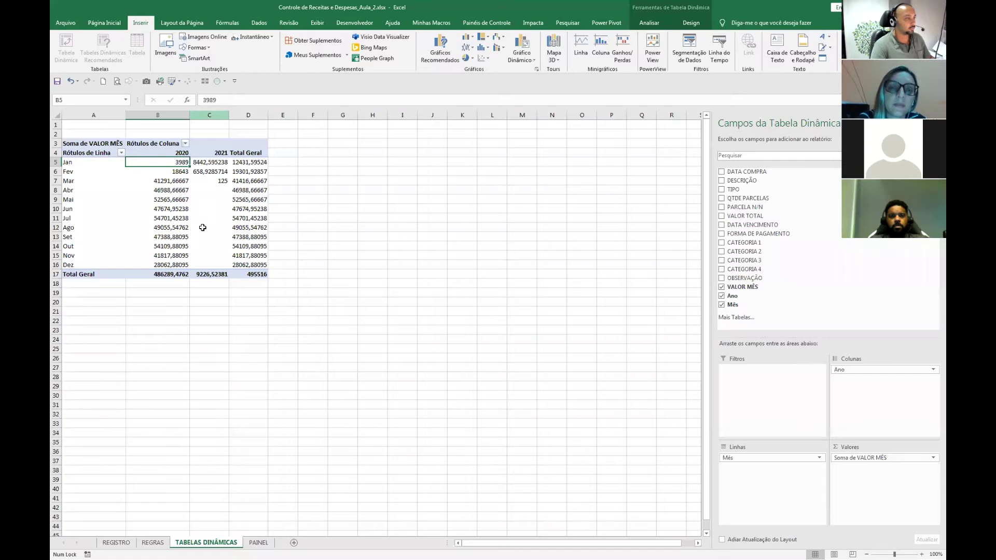
{"action": "left_click", "coordinate": [643, 22]}
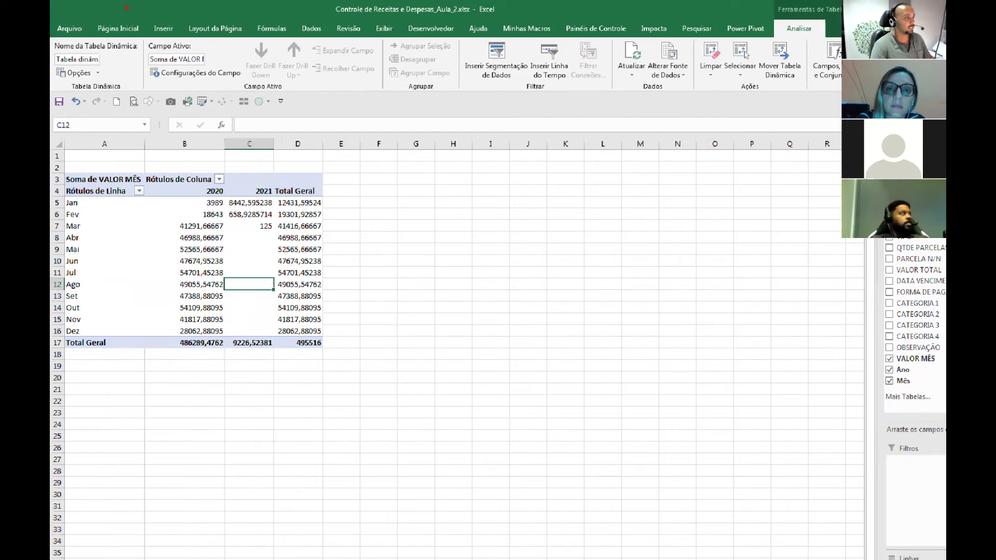
{"action": "mouse_move", "coordinate": [121, 61]}
{"action": "left_mouse_down"}
{"action": "mouse_move", "coordinate": [776, 35]}
{"action": "mouse_move", "coordinate": [779, 61]}
{"action": "left_mouse_up"}
{"action": "mouse_move", "coordinate": [51, 39]}
{"action": "left_mouse_down"}
{"action": "mouse_move", "coordinate": [70, 62]}
{"action": "mouse_move", "coordinate": [141, 65]}
{"action": "left_mouse_up"}
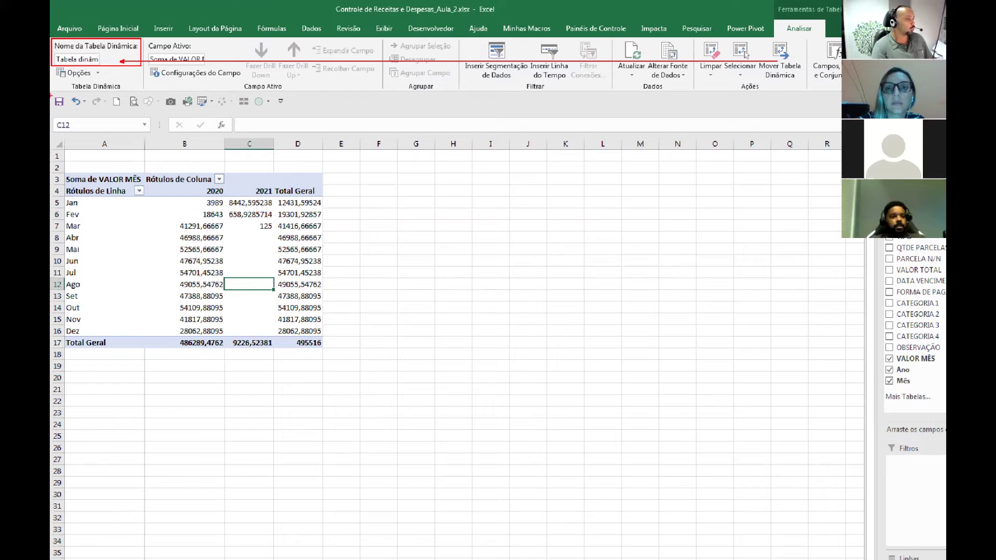
{"action": "type", "text": "t"}
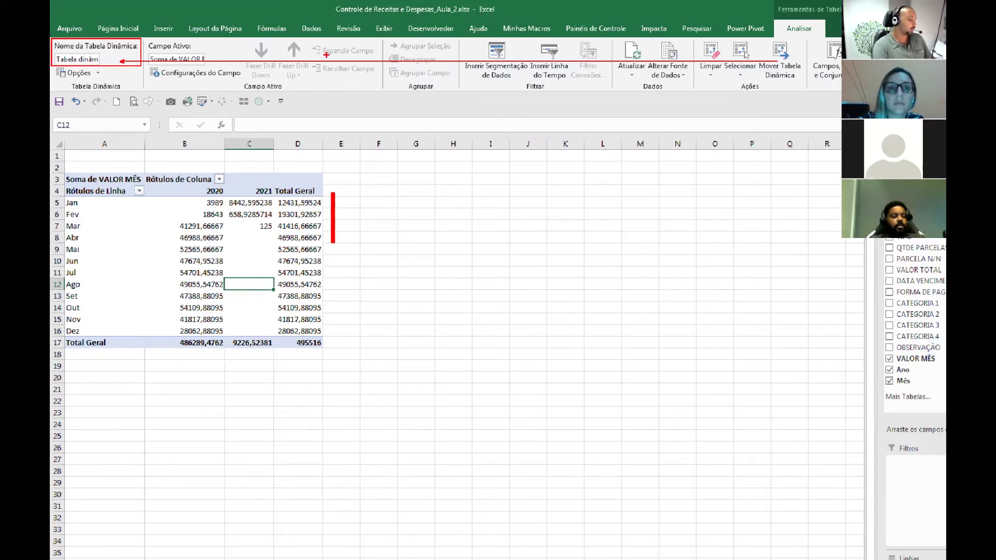
{"action": "type", "text": "tbd"}
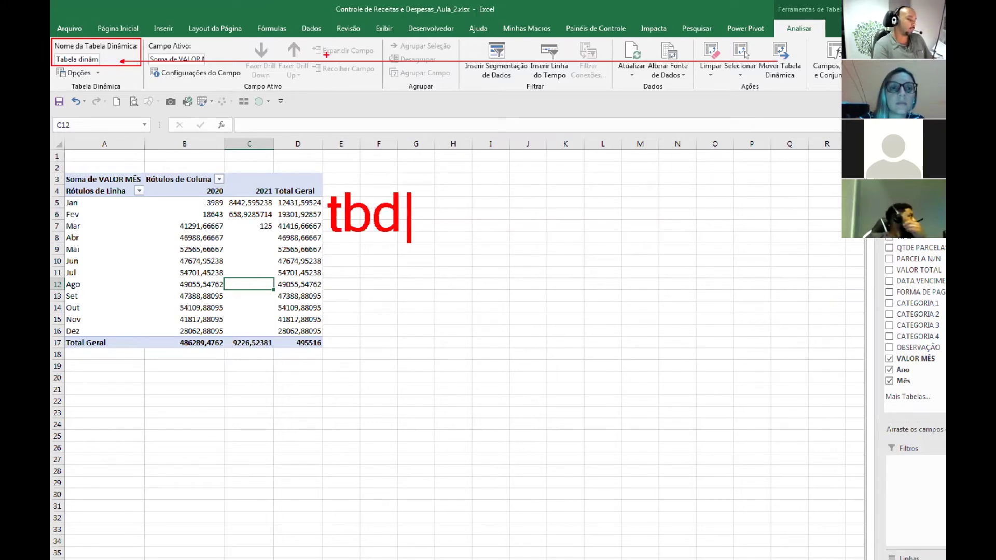
{"action": "type", "text": "_"}
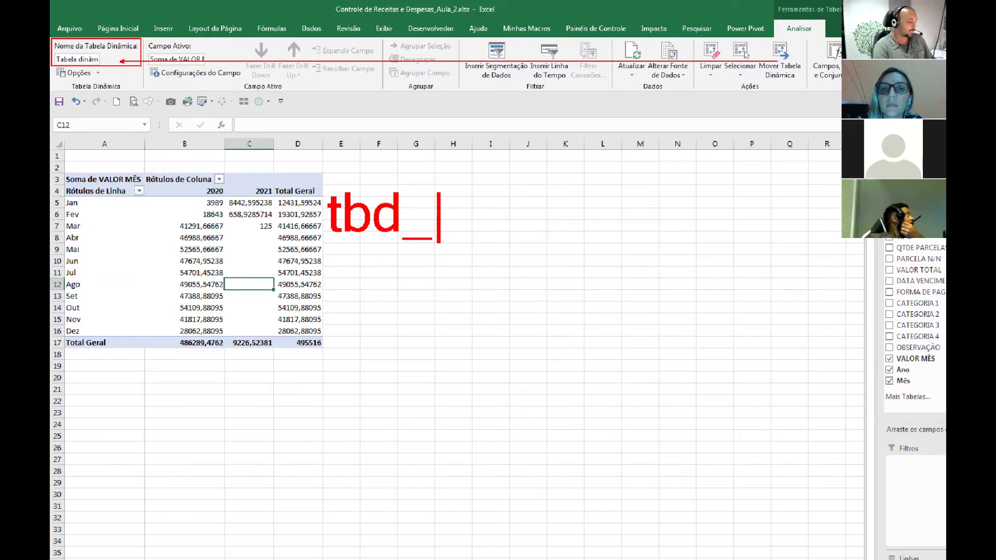
{"action": "type", "text": "MesAno"}
{"action": "key", "text": "BackSpace"}
{"action": "key", "text": "BackSpace"}
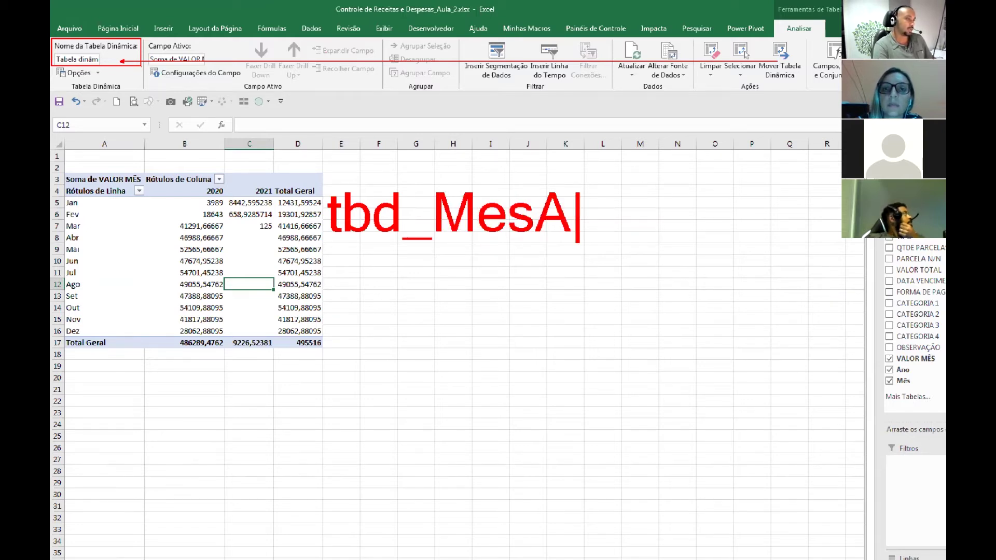
{"action": "key", "text": "BackSpace"}
{"action": "key", "text": "BackSpace"}
{"action": "key", "text": "BackSpace"}
{"action": "key", "text": "BackSpace"}
{"action": "type", "text": "AnoM"}
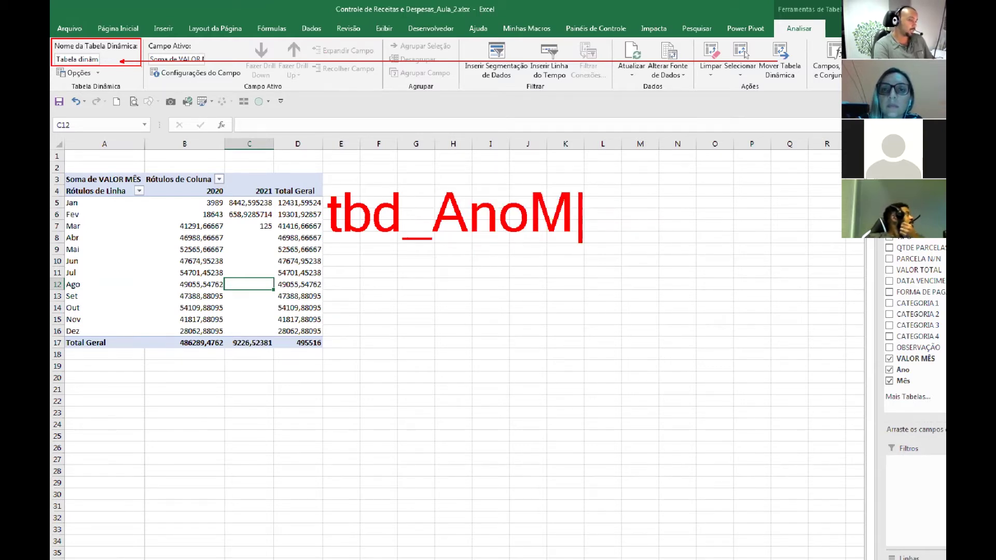
{"action": "type", "text": "es"}
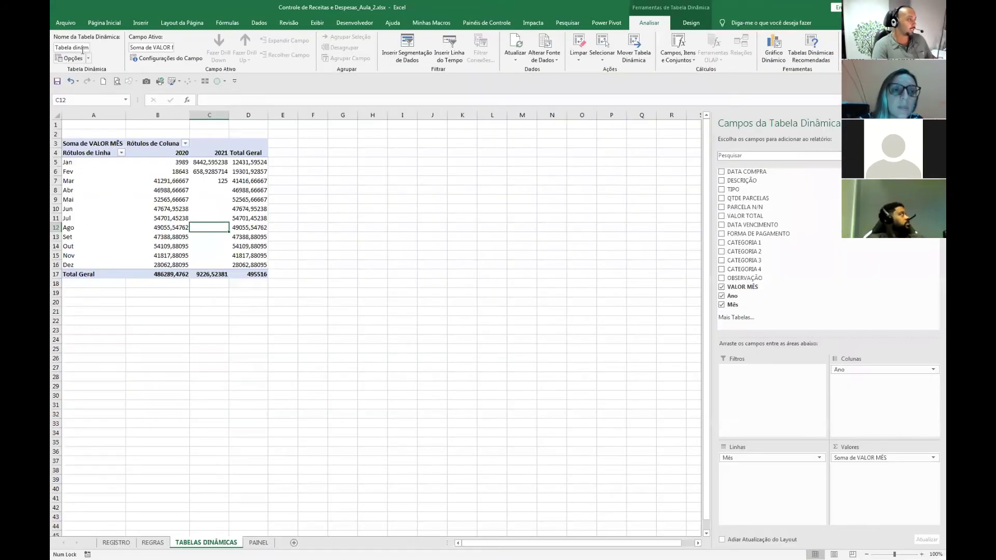
Rename the pivot table as tbd_AnoMes.
{"action": "left_click", "coordinate": [81, 48]}
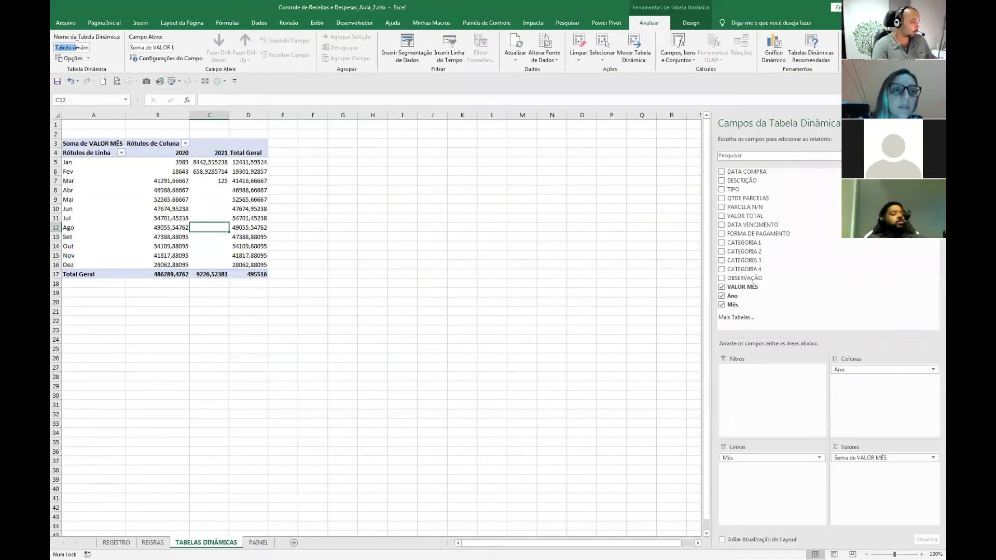
{"action": "key", "text": "BackSpace"}
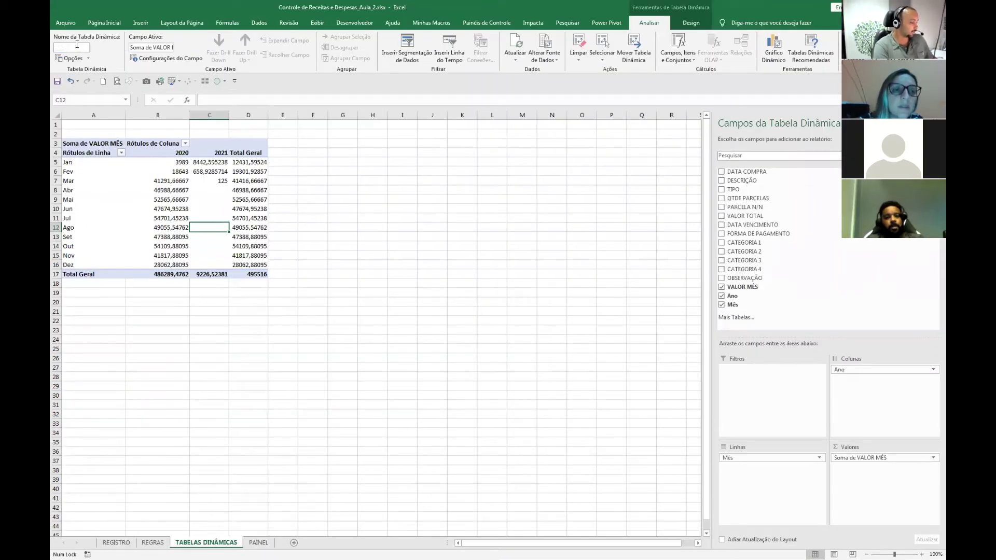
{"action": "type", "text": "tbd_AnoMes"}
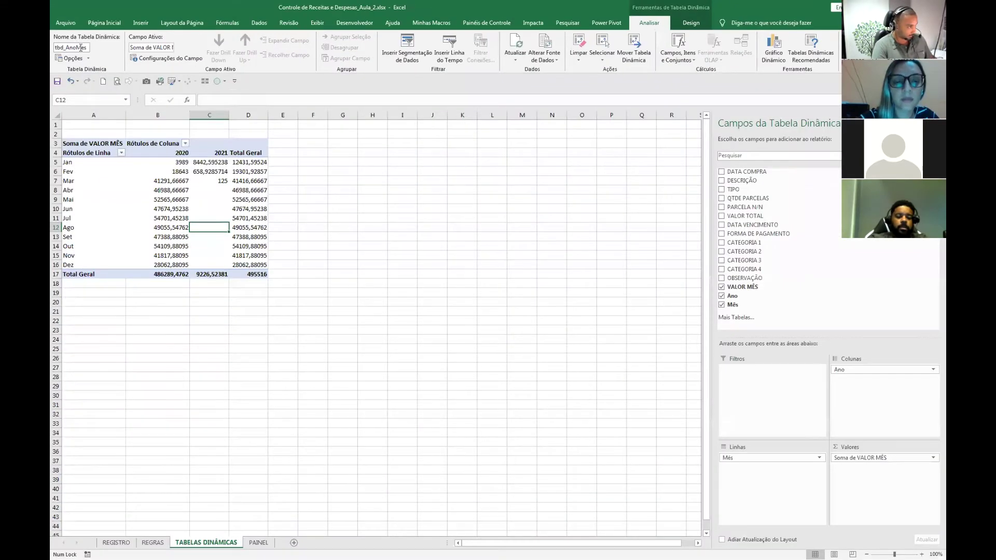
{"action": "left_click", "coordinate": [88, 48]}
{"action": "left_click", "coordinate": [88, 48]}
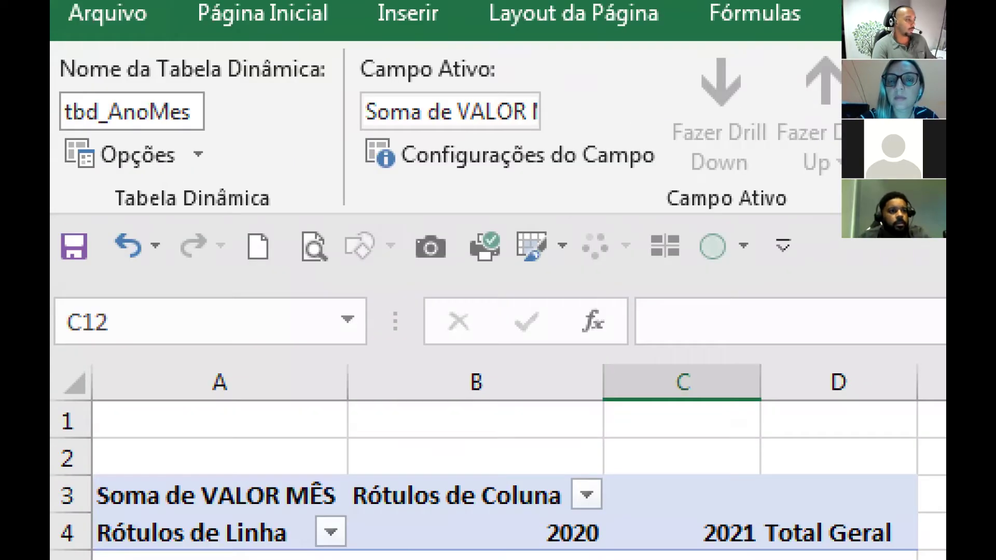
{"action": "mouse_move", "coordinate": [51, 283]}
{"action": "left_mouse_down"}
{"action": "mouse_move", "coordinate": [56, 298]}
{"action": "mouse_move", "coordinate": [334, 366]}
{"action": "mouse_move", "coordinate": [378, 365]}
{"action": "mouse_move", "coordinate": [377, 385]}
{"action": "left_mouse_up"}
{"action": "mouse_move", "coordinate": [379, 286]}
{"action": "left_mouse_down"}
{"action": "mouse_move", "coordinate": [255, 346]}
{"action": "mouse_move", "coordinate": [78, 394]}
{"action": "left_mouse_up"}
{"action": "left_click_drag", "start_coordinate": [219, 108], "coordinate": [401, 109]}
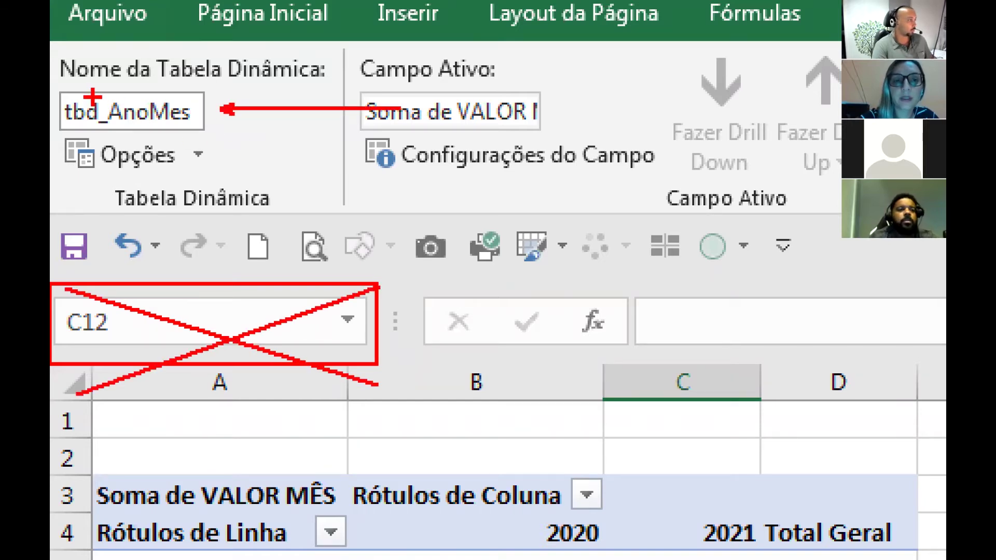
{"action": "left_click_drag", "start_coordinate": [51, 84], "coordinate": [363, 96]}
{"action": "key", "text": "ctrl+z"}
{"action": "left_click_drag", "start_coordinate": [51, 83], "coordinate": [372, 83]}
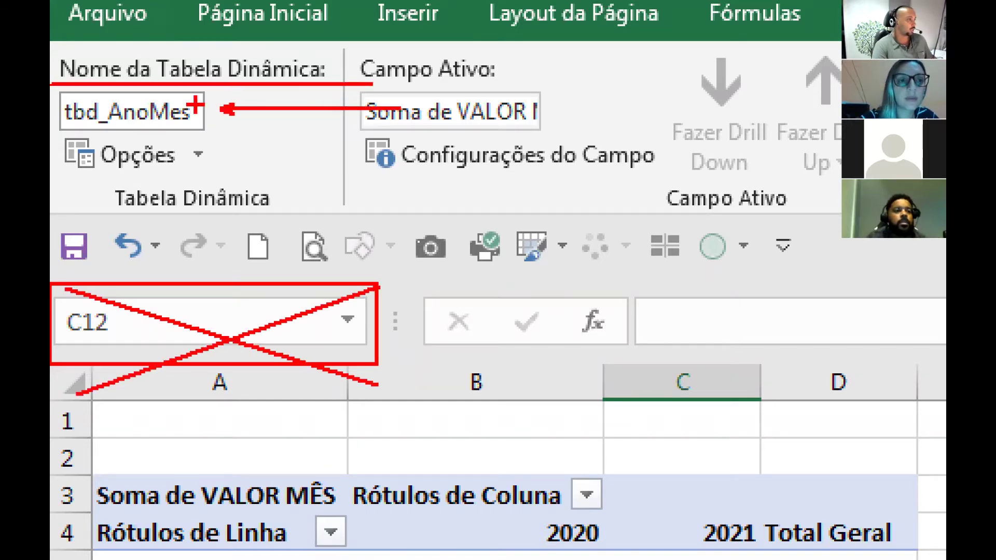
{"action": "mouse_move", "coordinate": [88, 84]}
{"action": "left_mouse_down"}
{"action": "mouse_move", "coordinate": [137, 134]}
{"action": "mouse_move", "coordinate": [155, 89]}
{"action": "left_mouse_up"}
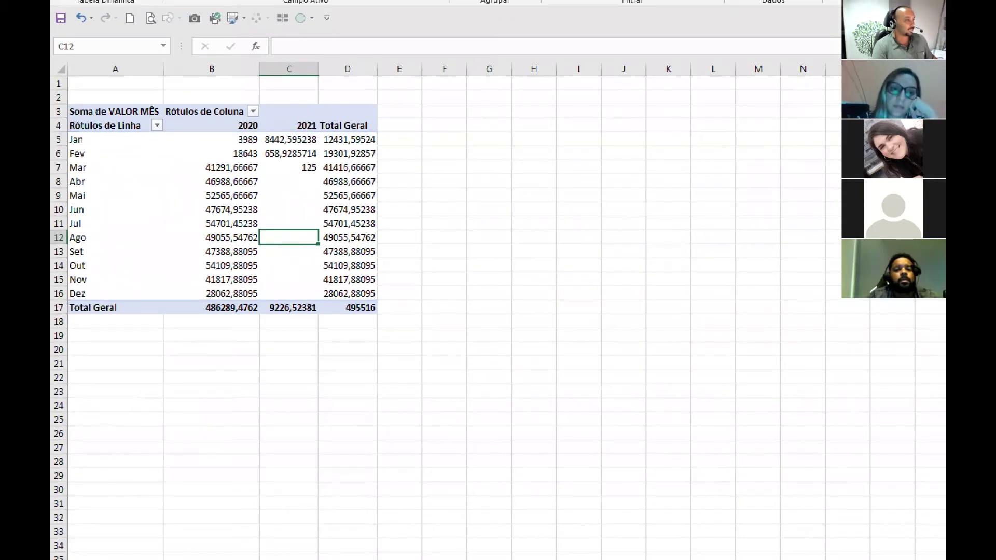
{"action": "left_click_drag", "start_coordinate": [113, 20], "coordinate": [167, 63]}
{"action": "left_click_drag", "start_coordinate": [234, 174], "coordinate": [160, 176]}
{"action": "left_click_drag", "start_coordinate": [143, 211], "coordinate": [360, 211]}
{"action": "mouse_move", "coordinate": [342, 243]}
{"action": "left_mouse_down"}
{"action": "mouse_move", "coordinate": [50, 252]}
{"action": "mouse_move", "coordinate": [399, 254]}
{"action": "left_mouse_up"}
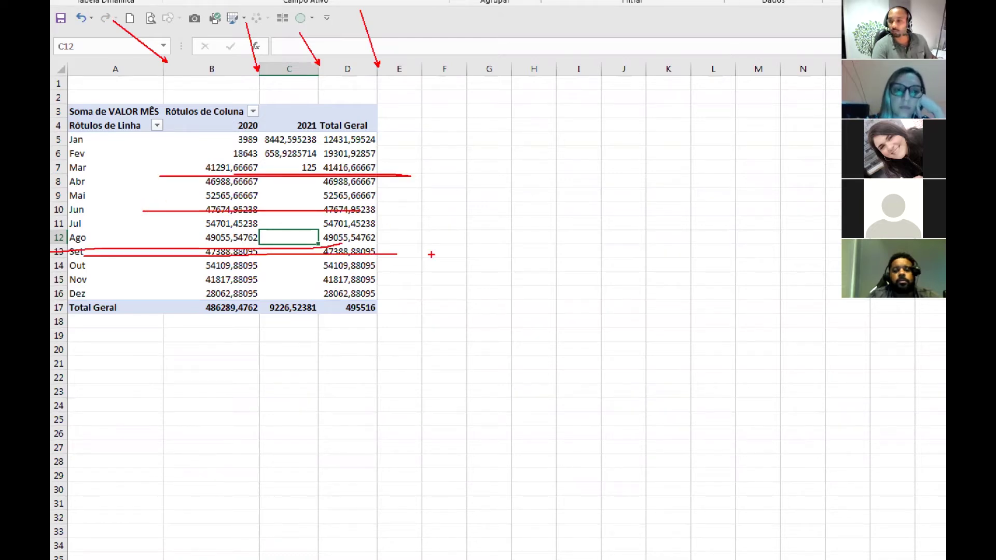
{"action": "key", "text": "Escape"}
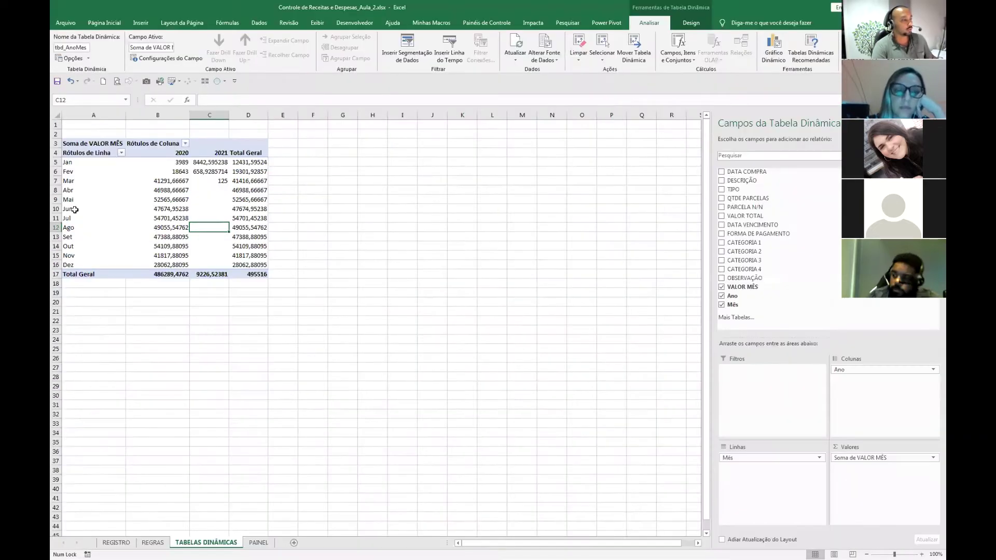
Turn off automatic column width adjustment on update in the tbd_AnoMes pivot table options.
{"action": "left_click", "coordinate": [128, 174]}
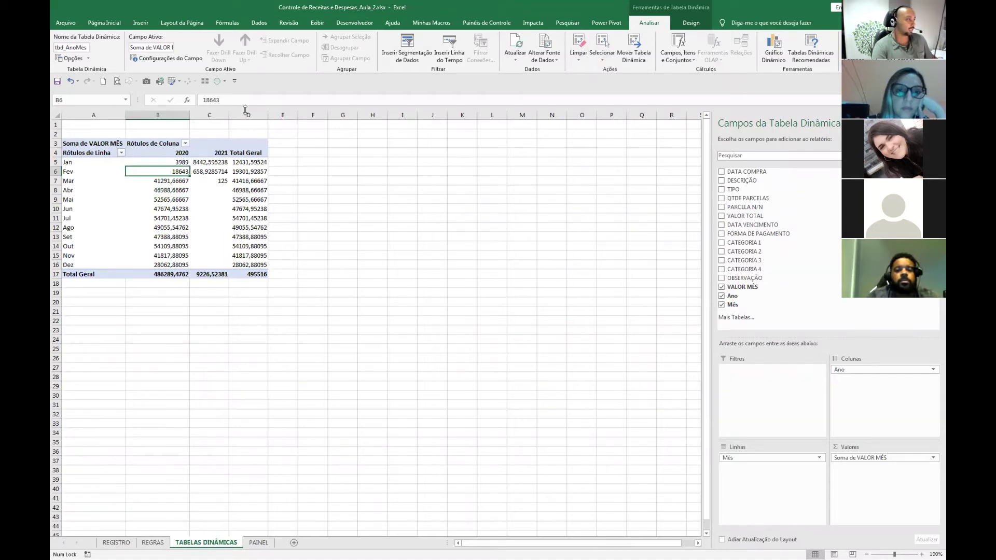
{"action": "left_click", "coordinate": [86, 58]}
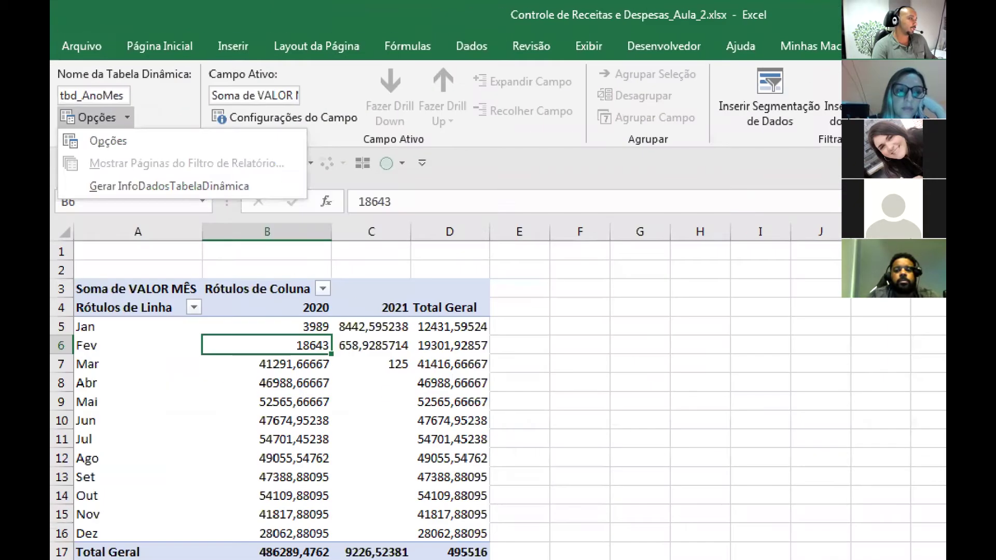
{"action": "left_click_drag", "start_coordinate": [51, 130], "coordinate": [136, 152]}
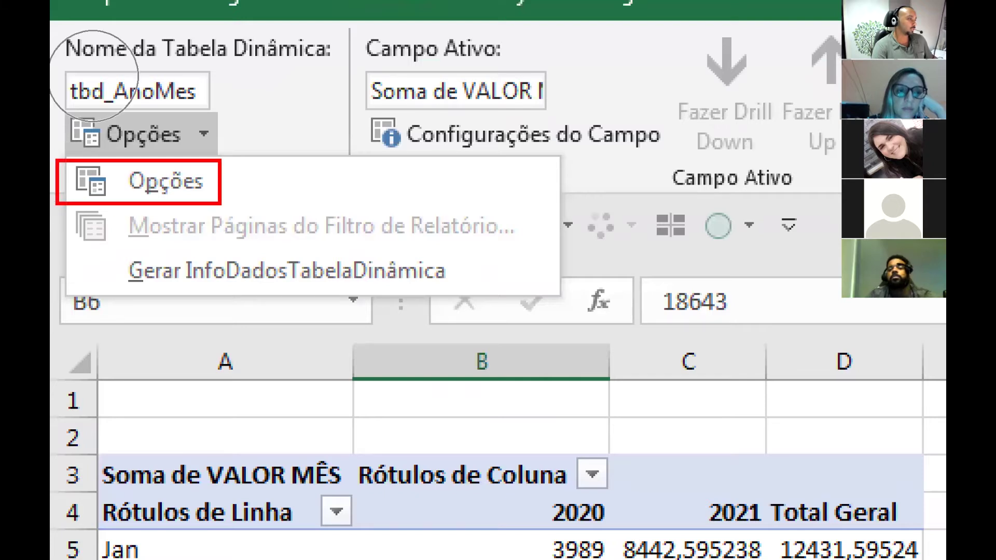
{"action": "right_click", "coordinate": [134, 172]}
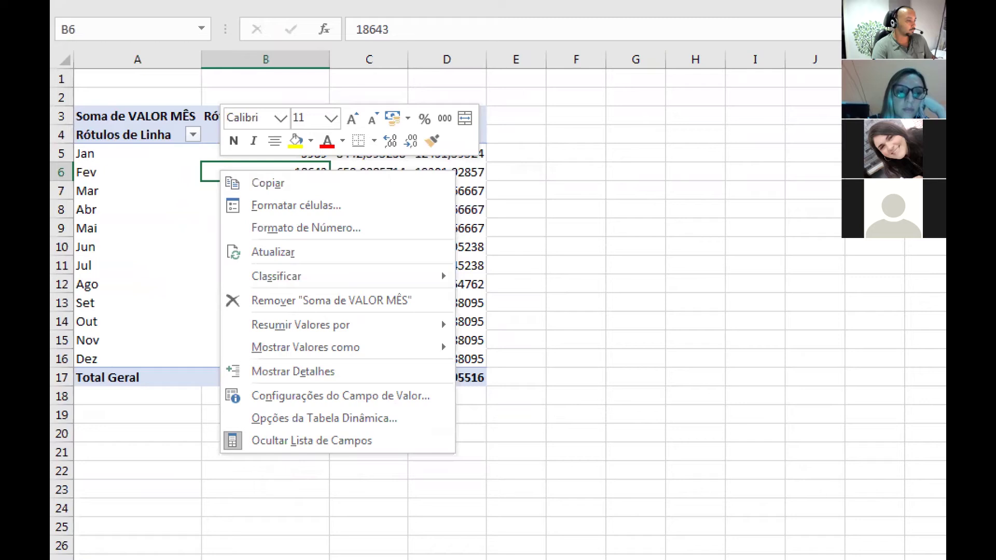
{"action": "left_click_drag", "start_coordinate": [334, 407], "coordinate": [359, 369]}
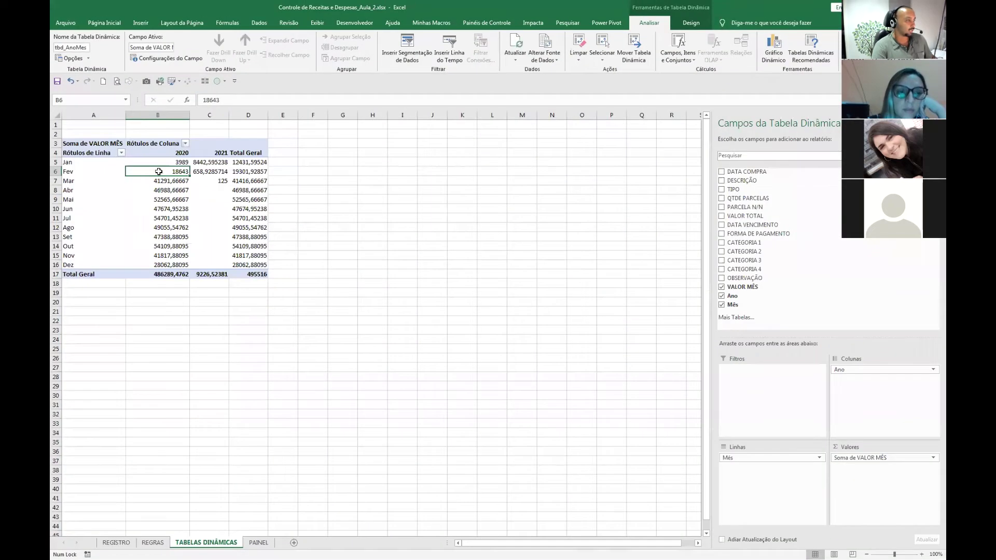
{"action": "right_click", "coordinate": [267, 179]}
{"action": "left_click", "coordinate": [204, 295]}
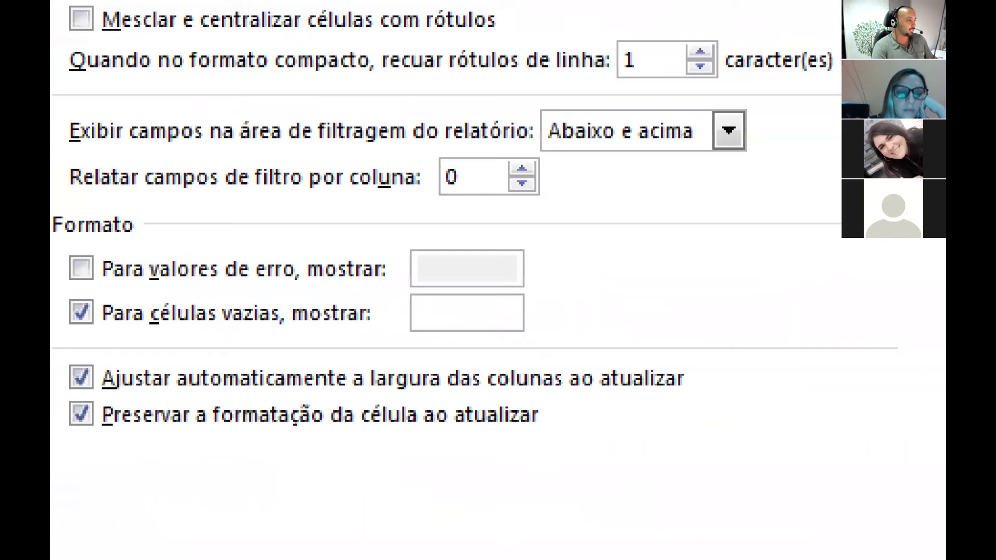
{"action": "mouse_move", "coordinate": [84, 324]}
{"action": "left_mouse_down"}
{"action": "mouse_move", "coordinate": [96, 346]}
{"action": "mouse_move", "coordinate": [708, 368]}
{"action": "left_mouse_up"}
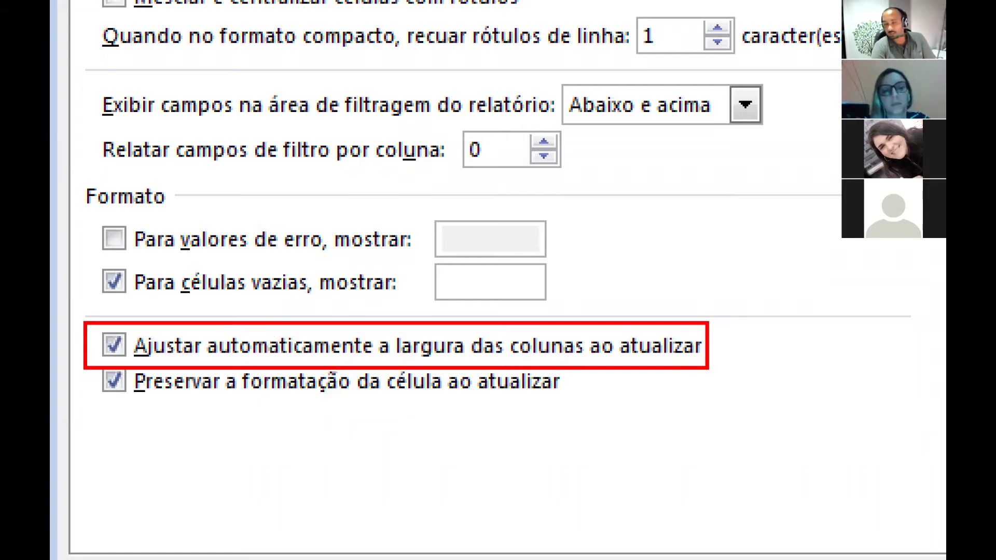
{"action": "mouse_move", "coordinate": [96, 341]}
{"action": "left_mouse_down"}
{"action": "mouse_move", "coordinate": [139, 357]}
{"action": "mouse_move", "coordinate": [106, 365]}
{"action": "left_mouse_up"}
{"action": "key", "text": "Escape"}
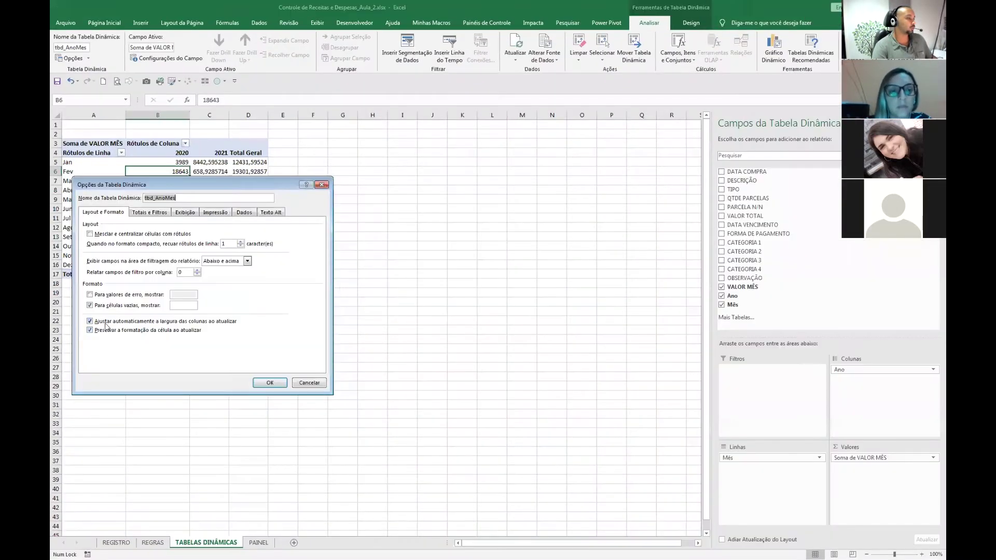
{"action": "left_click", "coordinate": [95, 322]}
{"action": "left_click", "coordinate": [266, 383]}
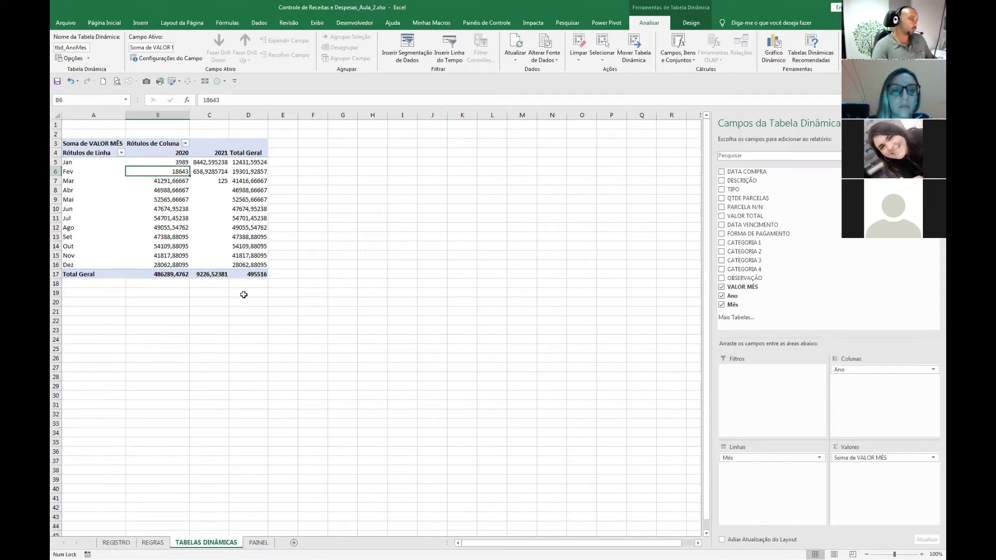
{"action": "left_click", "coordinate": [218, 301]}
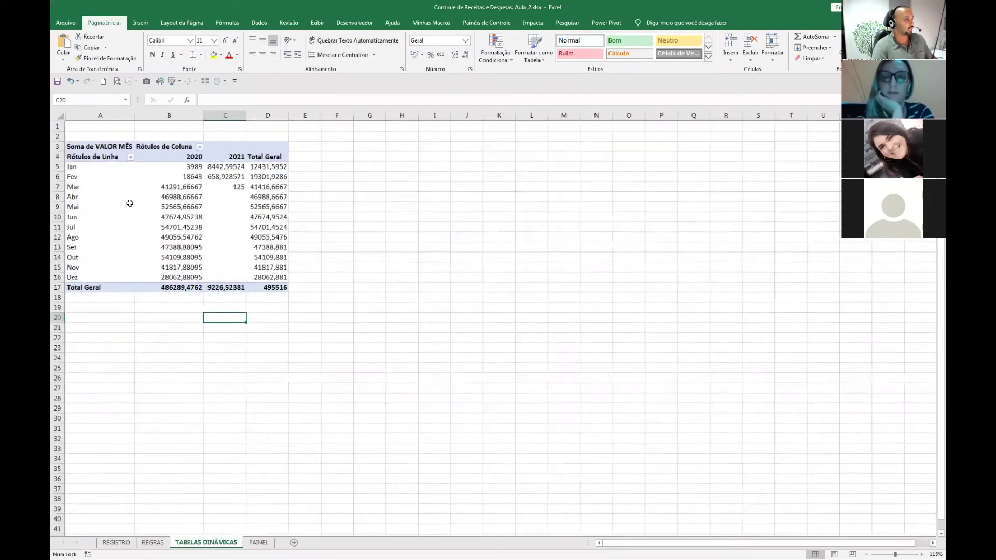
{"action": "scroll", "coordinate": [127, 202], "scroll_direction": "up", "scroll_amount": 2}
{"action": "left_click", "coordinate": [127, 202]}
{"action": "left_click_drag", "start_coordinate": [209, 176], "coordinate": [210, 322]}
{"action": "right_click", "coordinate": [212, 236]}
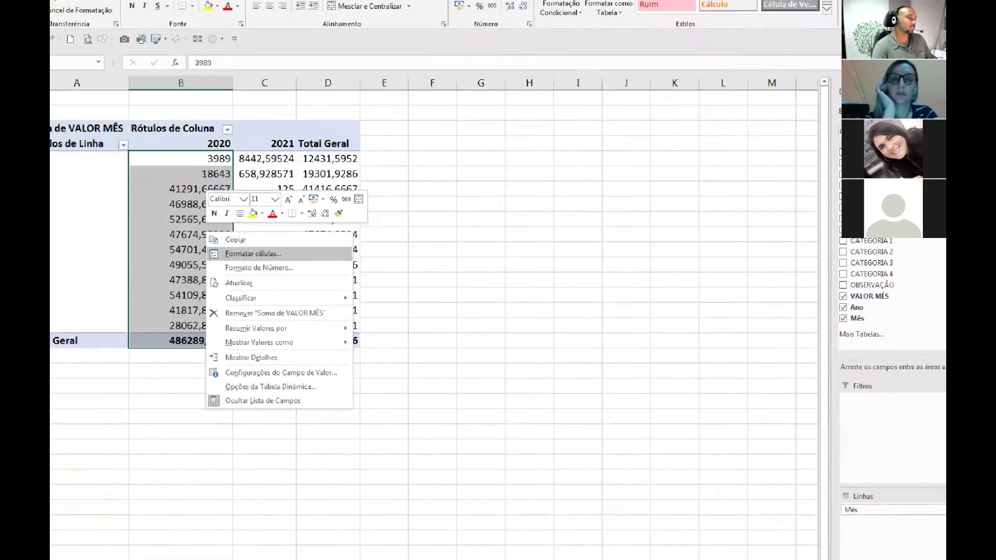
{"action": "key", "text": "Escape"}
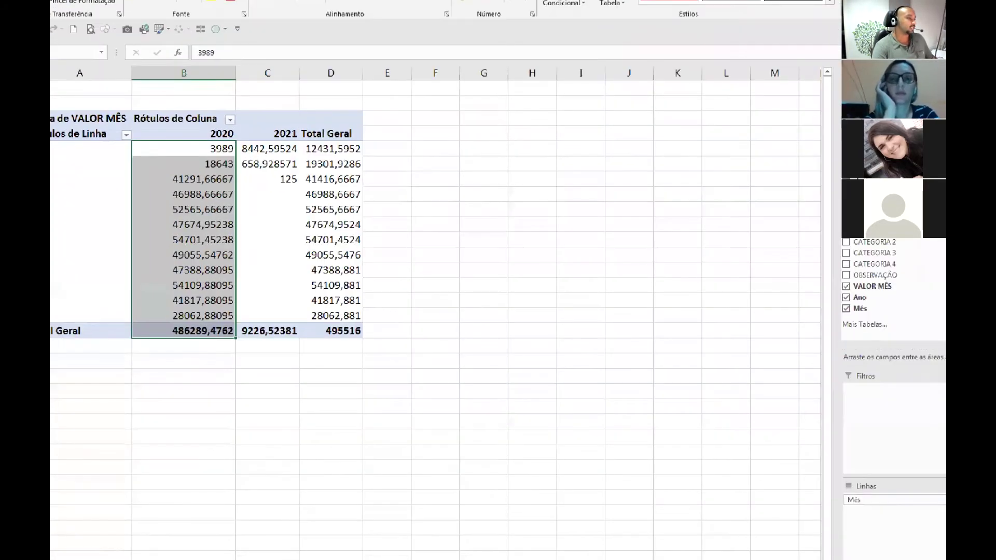
{"action": "left_click", "coordinate": [171, 387]}
{"action": "mouse_move", "coordinate": [171, 404]}
{"action": "left_mouse_down"}
{"action": "mouse_move", "coordinate": [171, 315]}
{"action": "mouse_move", "coordinate": [150, 335]}
{"action": "mouse_move", "coordinate": [237, 395]}
{"action": "left_mouse_up"}
{"action": "key", "text": "Escape"}
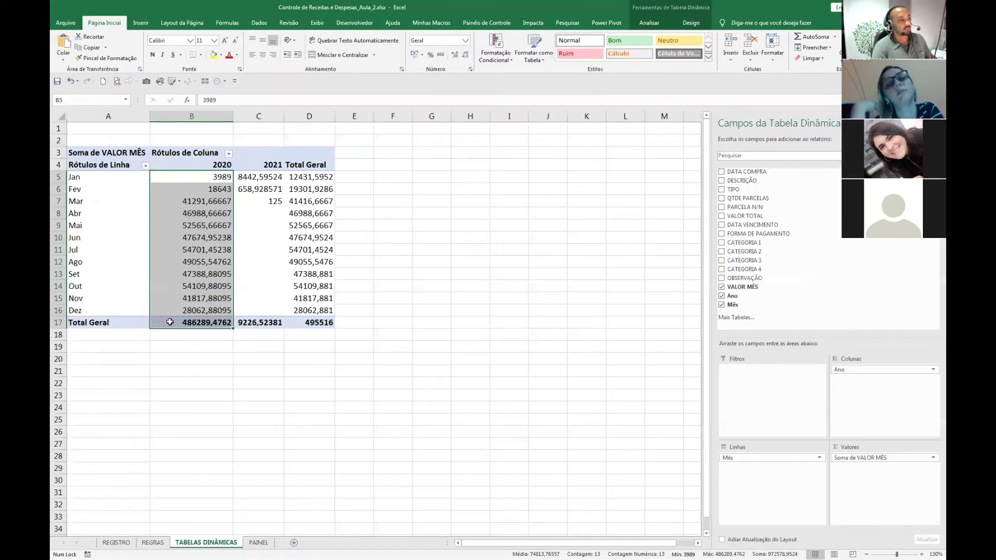
Format the Soma de VALOR MÊS field as Moeda with 2 decimals and the R$ symbol, and widen column D to fit its values.
{"action": "left_click", "coordinate": [198, 178]}
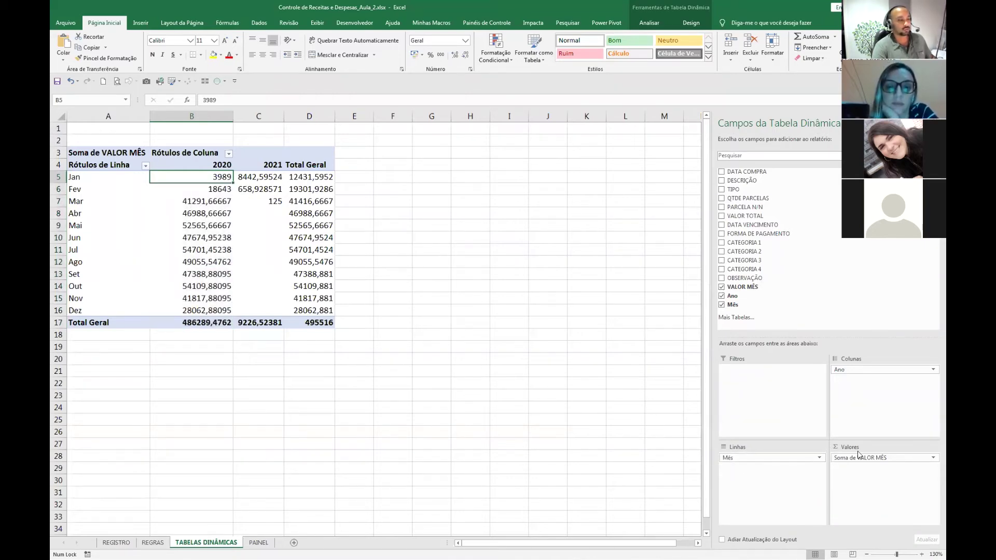
{"action": "left_click", "coordinate": [199, 208]}
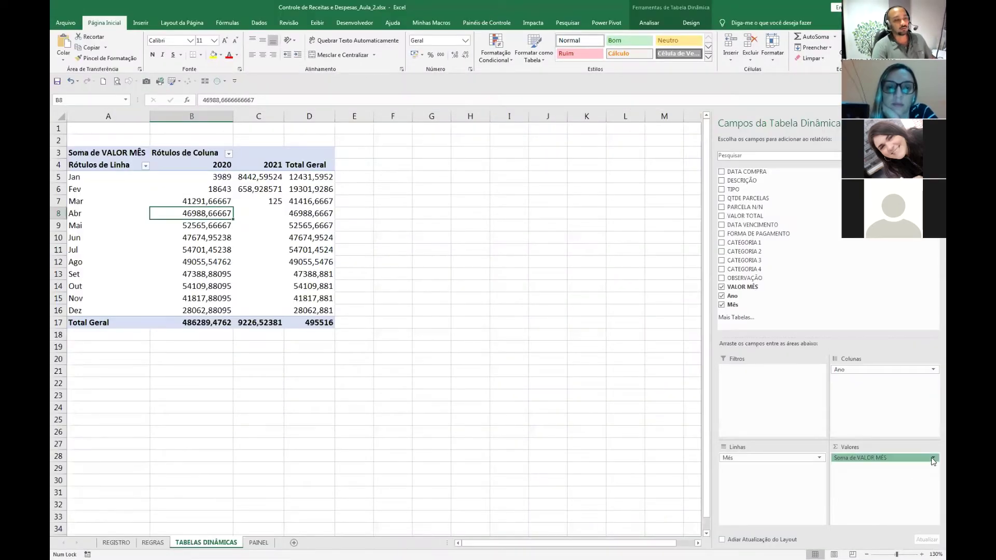
{"action": "left_click", "coordinate": [894, 240]}
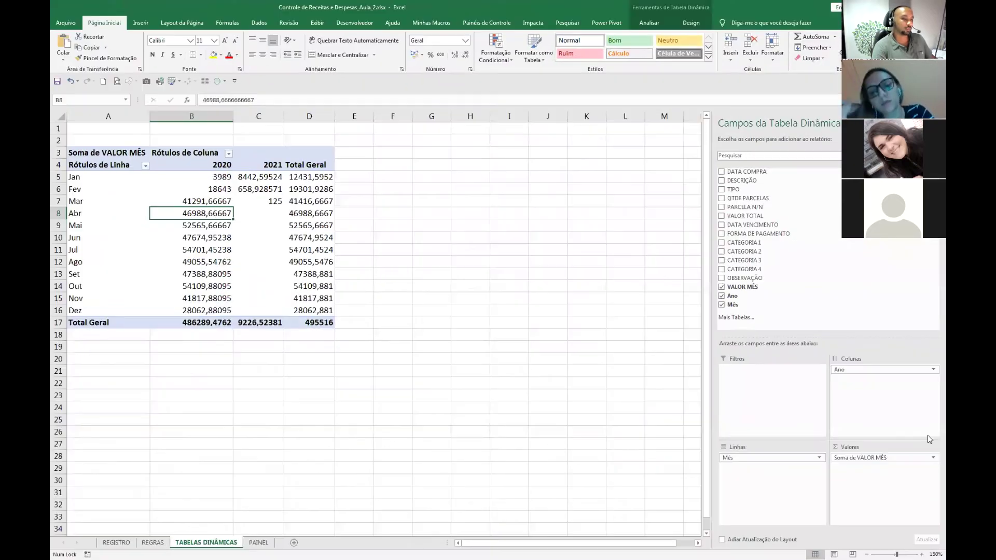
{"action": "left_click", "coordinate": [918, 457]}
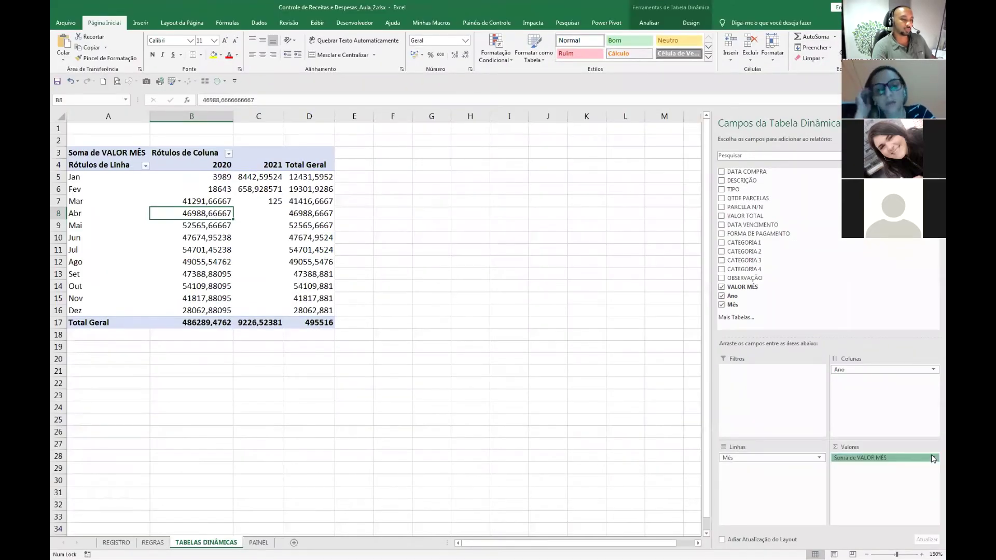
{"action": "left_click", "coordinate": [917, 451]}
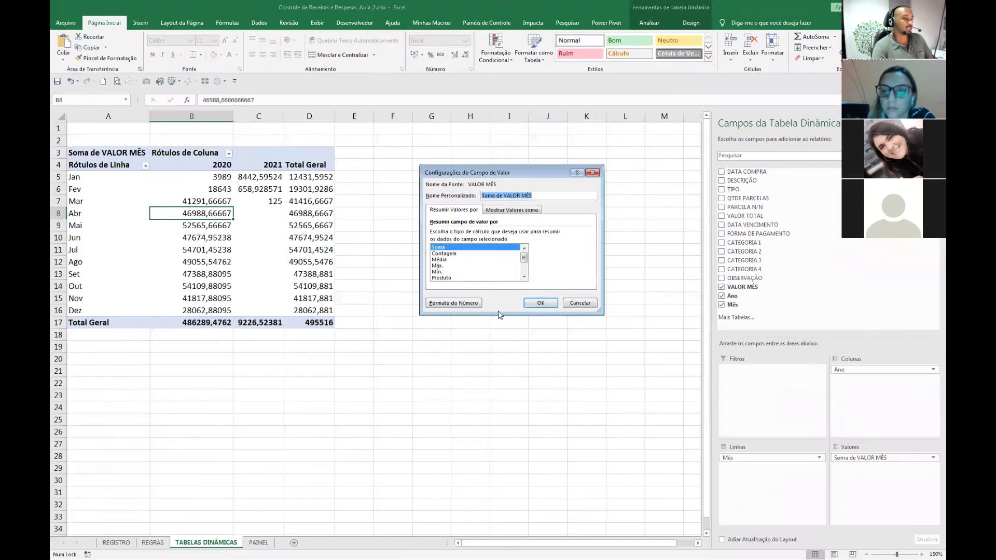
{"action": "left_click", "coordinate": [475, 304]}
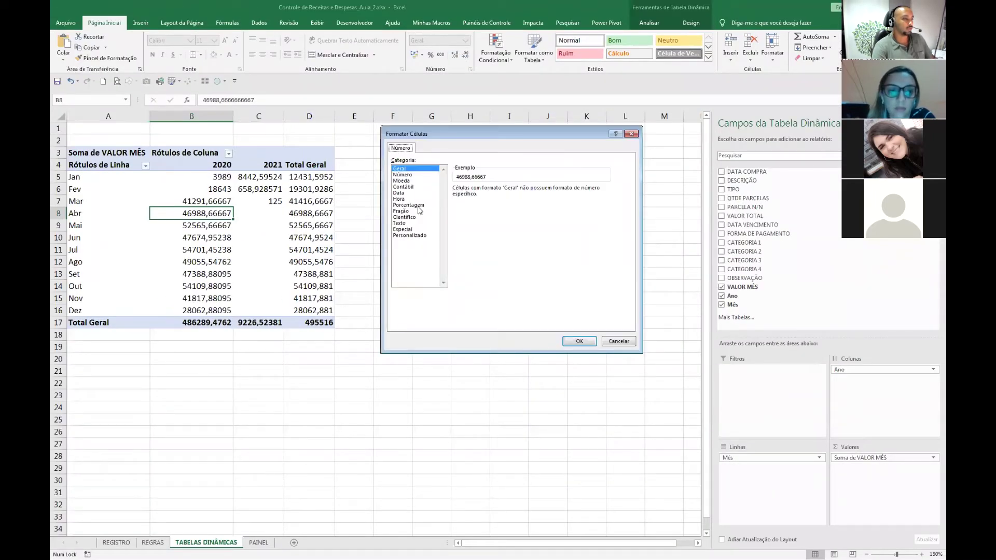
{"action": "left_click", "coordinate": [403, 176]}
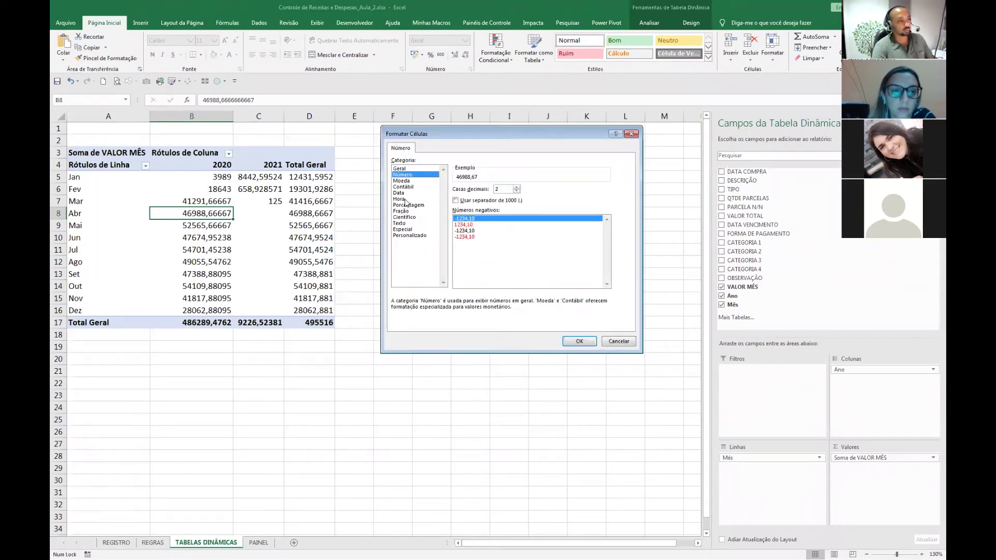
{"action": "left_click", "coordinate": [404, 181]}
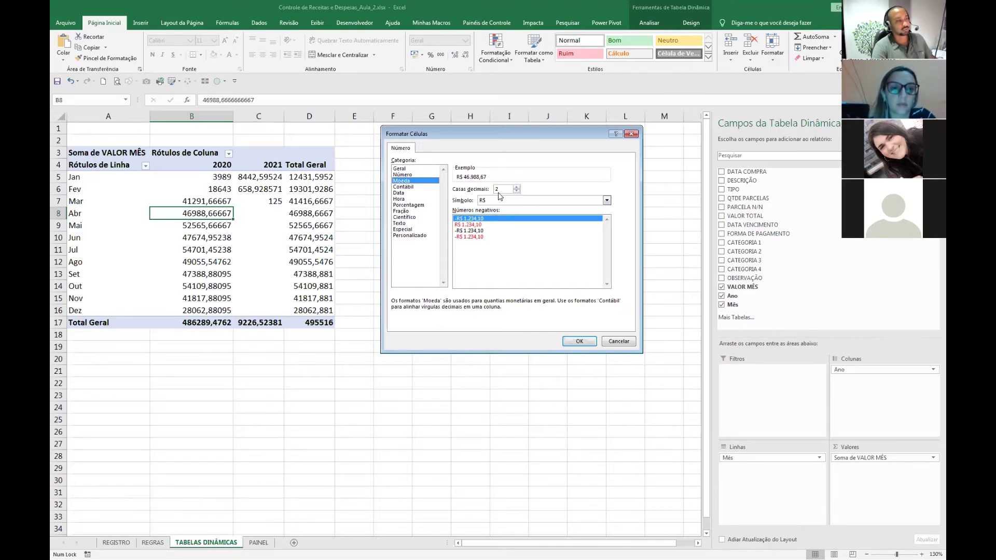
{"action": "left_click", "coordinate": [589, 342]}
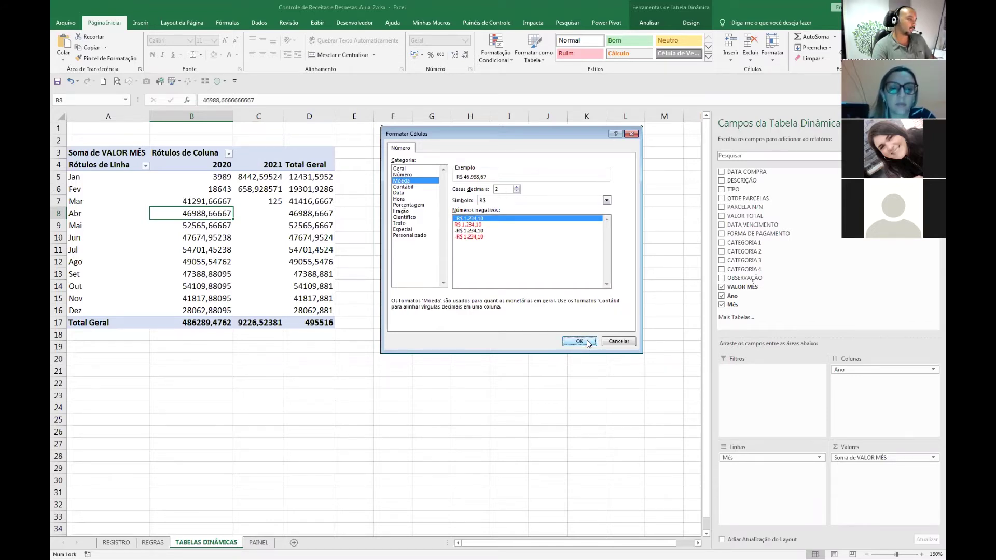
{"action": "left_click", "coordinate": [548, 304]}
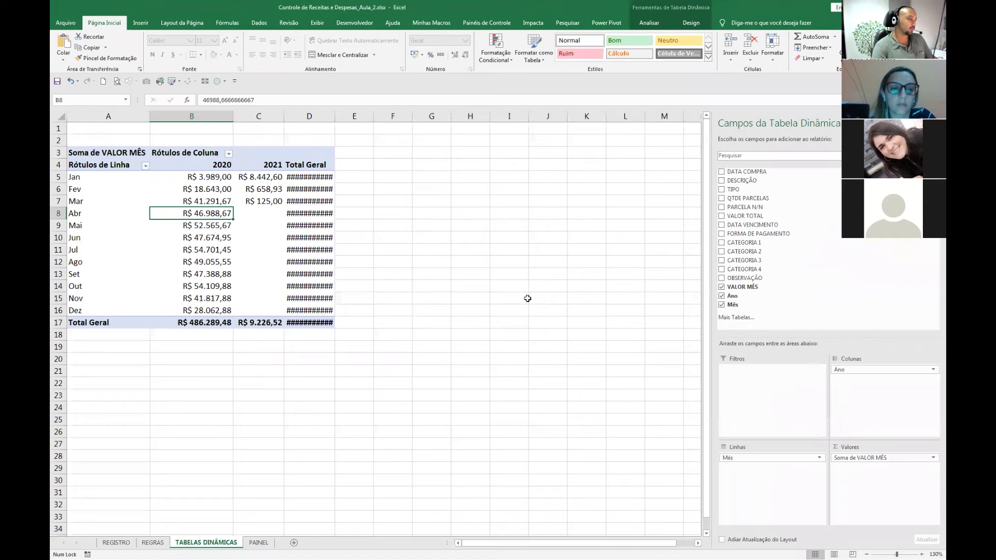
{"action": "left_click", "coordinate": [331, 155]}
{"action": "left_click_drag", "start_coordinate": [333, 118], "coordinate": [347, 120]}
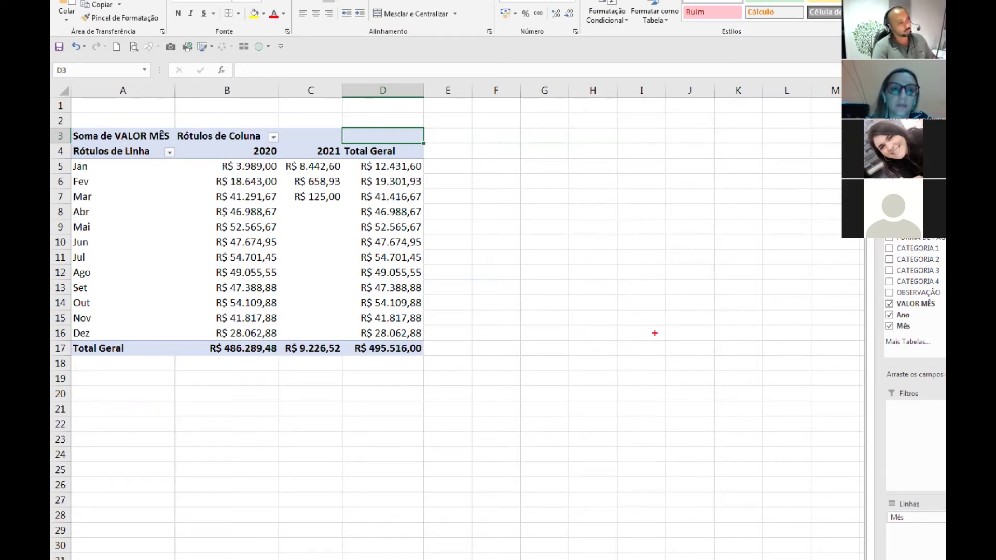
Examine the pivot table's monthly values, its year columns and the grand totals per row and column.
{"action": "left_click_drag", "start_coordinate": [182, 221], "coordinate": [207, 185]}
{"action": "mouse_move", "coordinate": [174, 250]}
{"action": "left_mouse_down"}
{"action": "mouse_move", "coordinate": [213, 203]}
{"action": "mouse_move", "coordinate": [212, 216]}
{"action": "left_mouse_up"}
{"action": "mouse_move", "coordinate": [171, 276]}
{"action": "left_mouse_down"}
{"action": "mouse_move", "coordinate": [214, 234]}
{"action": "mouse_move", "coordinate": [217, 262]}
{"action": "left_mouse_up"}
{"action": "mouse_move", "coordinate": [165, 316]}
{"action": "left_mouse_down"}
{"action": "mouse_move", "coordinate": [208, 275]}
{"action": "mouse_move", "coordinate": [216, 292]}
{"action": "left_mouse_up"}
{"action": "left_click_drag", "start_coordinate": [148, 306], "coordinate": [210, 306]}
{"action": "left_click_drag", "start_coordinate": [125, 318], "coordinate": [214, 317]}
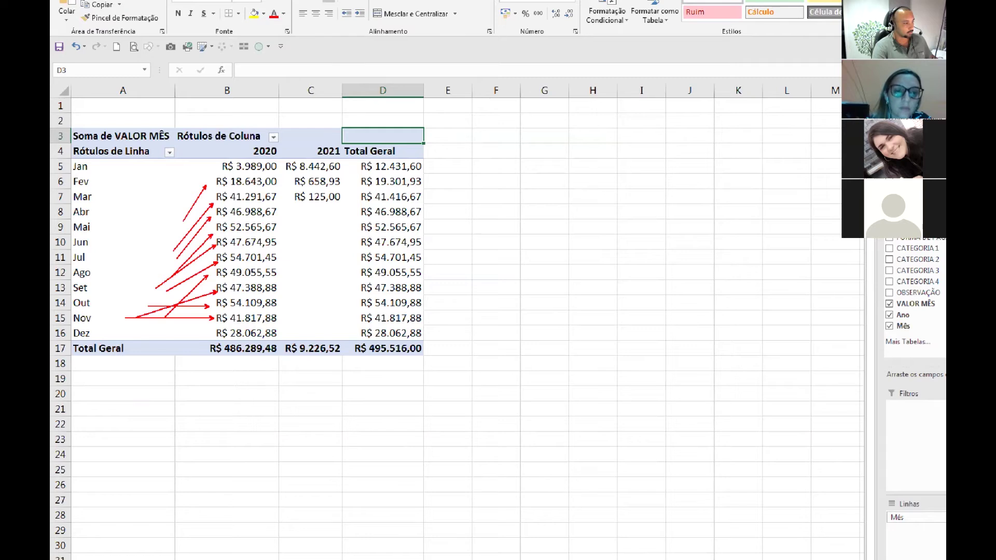
{"action": "left_click_drag", "start_coordinate": [140, 318], "coordinate": [211, 332]}
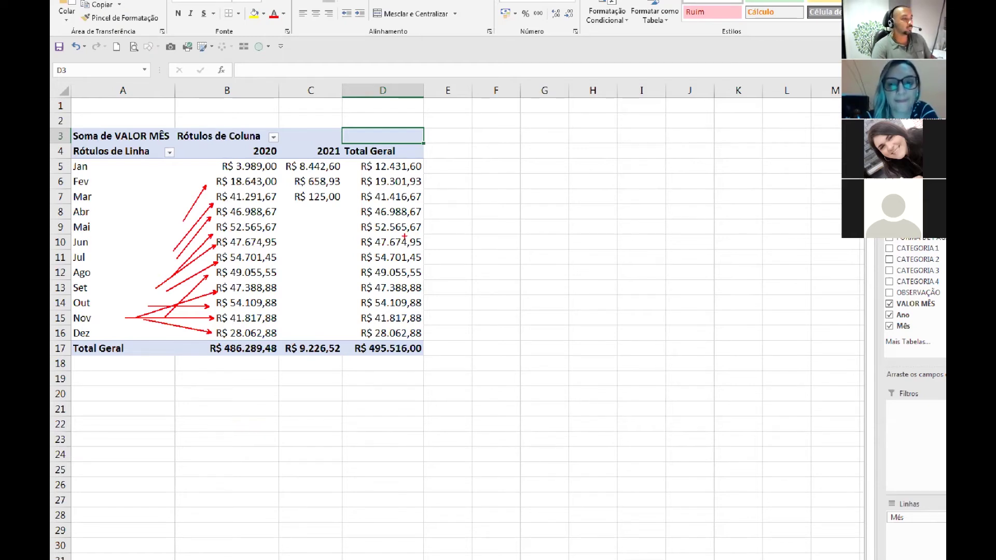
{"action": "left_click_drag", "start_coordinate": [351, 340], "coordinate": [422, 357]}
{"action": "left_click_drag", "start_coordinate": [231, 118], "coordinate": [247, 149]}
{"action": "left_click_drag", "start_coordinate": [318, 137], "coordinate": [318, 148]}
{"action": "left_click_drag", "start_coordinate": [377, 99], "coordinate": [362, 143]}
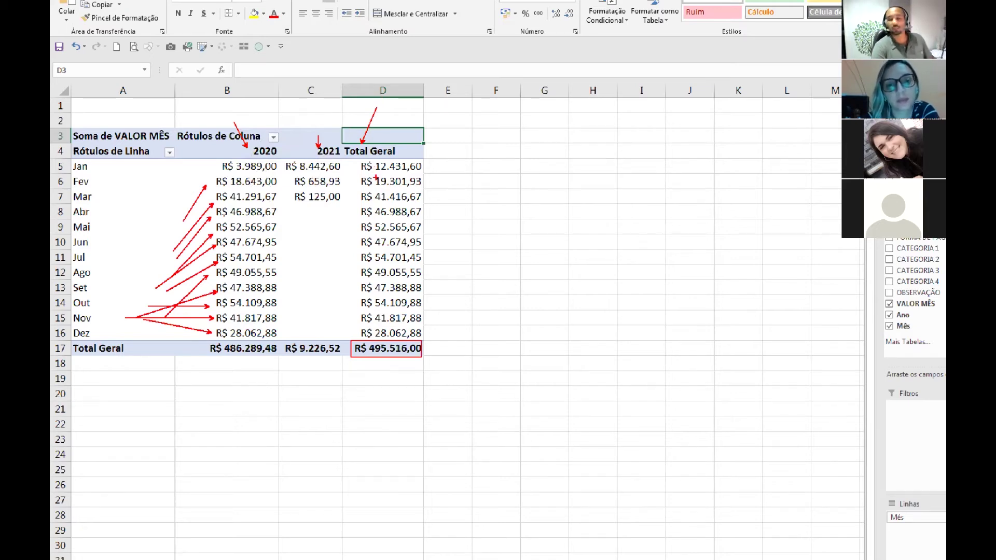
{"action": "left_click_drag", "start_coordinate": [252, 394], "coordinate": [262, 358]}
{"action": "left_click_drag", "start_coordinate": [319, 413], "coordinate": [299, 356]}
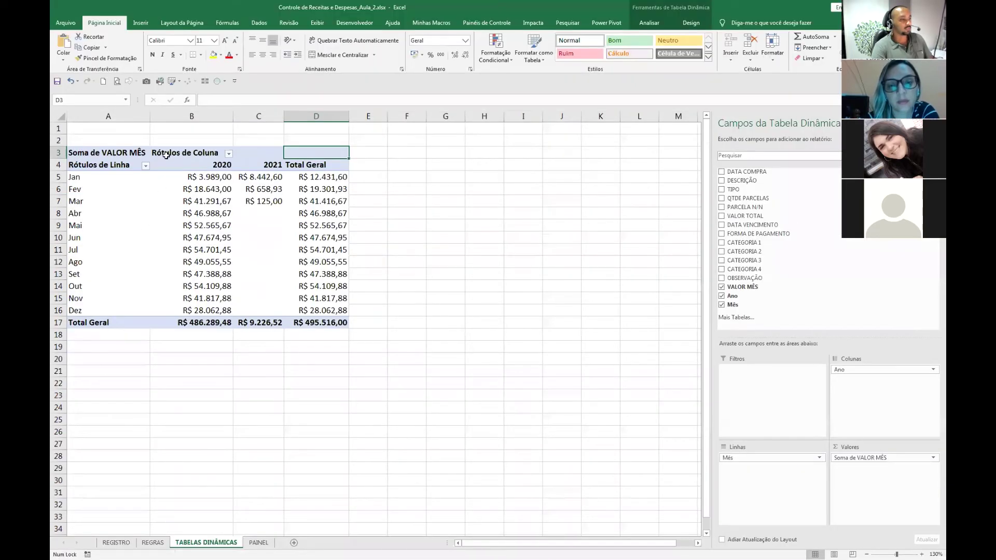
Examine the pivot table's Totais Gerais options and how they relate to its row and column totals.
{"action": "left_click", "coordinate": [310, 185]}
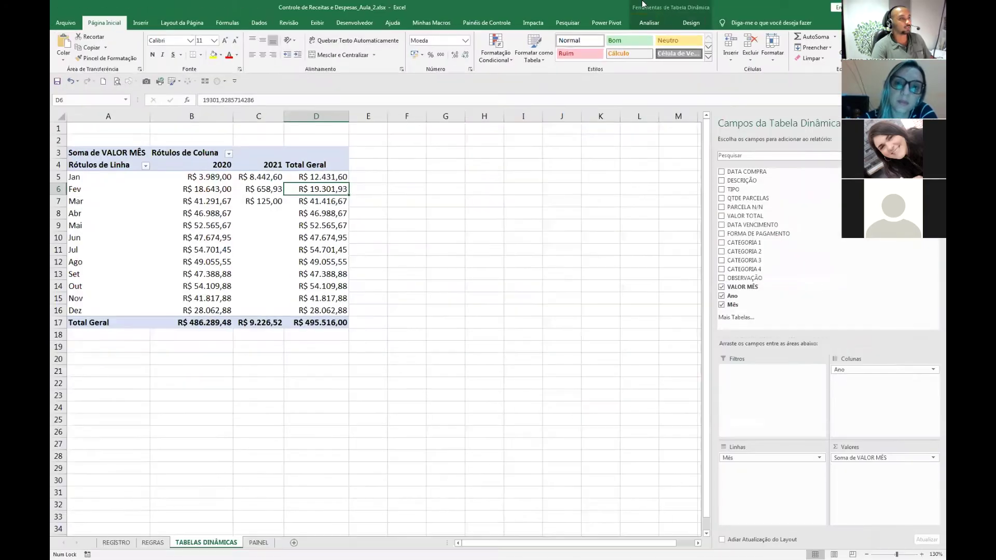
{"action": "left_click", "coordinate": [645, 23]}
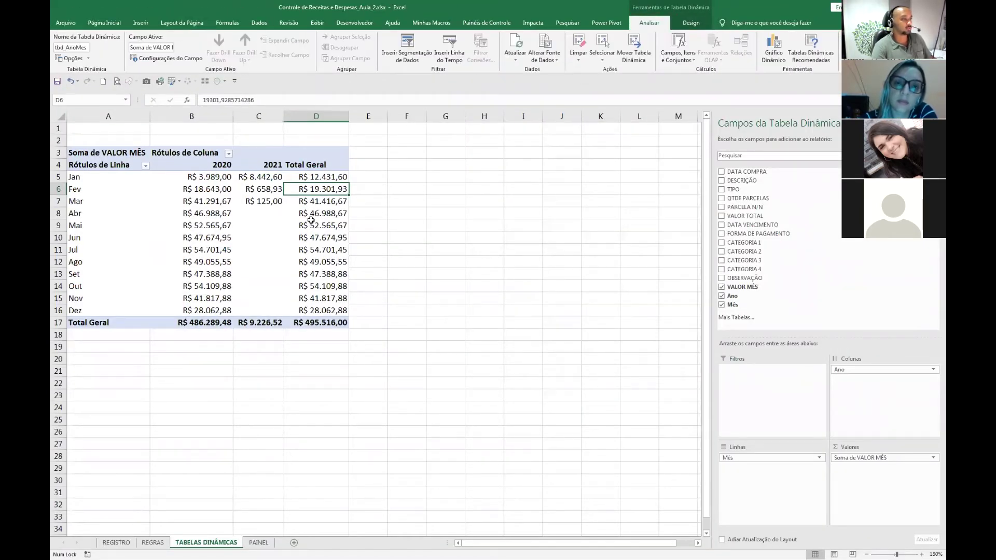
{"action": "left_click", "coordinate": [697, 26]}
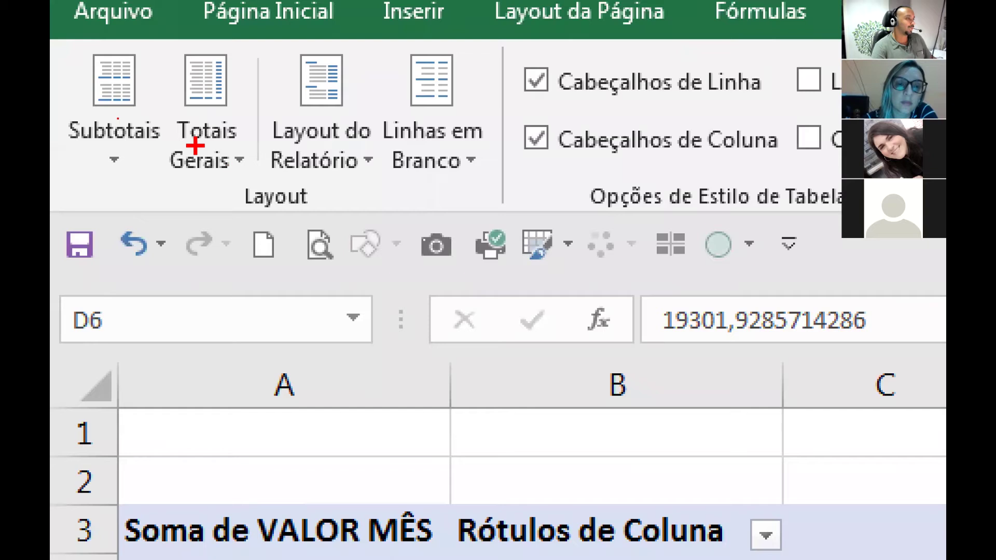
{"action": "left_click_drag", "start_coordinate": [87, 57], "coordinate": [82, 36]}
{"action": "left_click_drag", "start_coordinate": [165, 104], "coordinate": [262, 200]}
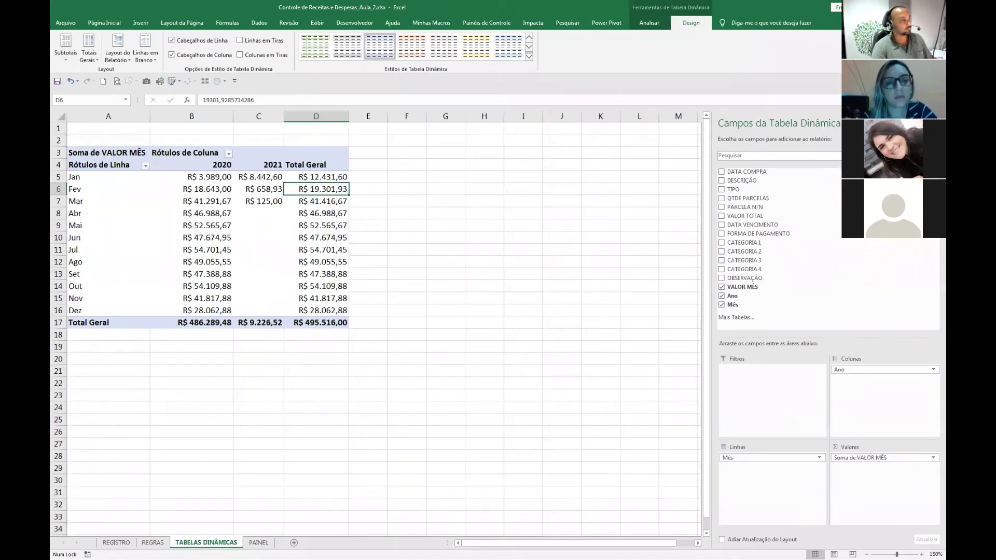
{"action": "left_click", "coordinate": [89, 55]}
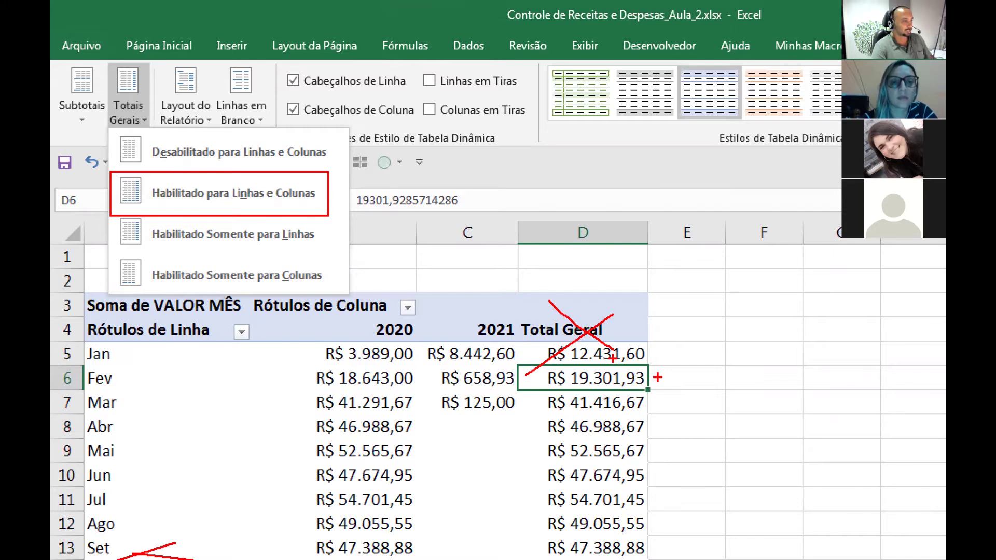
{"action": "mouse_move", "coordinate": [52, 342]}
{"action": "left_mouse_down"}
{"action": "mouse_move", "coordinate": [202, 367]}
{"action": "mouse_move", "coordinate": [558, 389]}
{"action": "mouse_move", "coordinate": [644, 366]}
{"action": "left_mouse_up"}
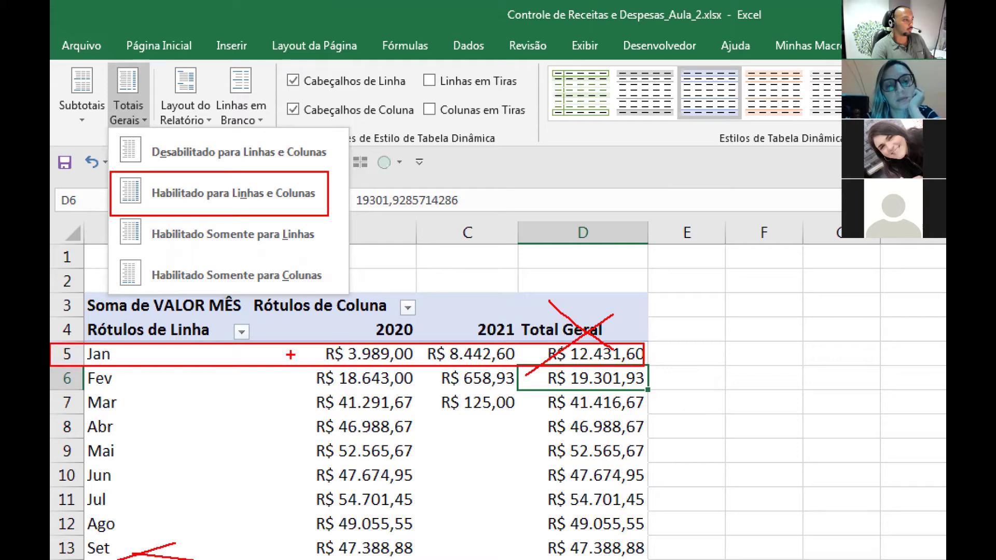
{"action": "mouse_move", "coordinate": [110, 258]}
{"action": "left_mouse_down"}
{"action": "mouse_move", "coordinate": [169, 292]}
{"action": "mouse_move", "coordinate": [318, 292]}
{"action": "left_mouse_up"}
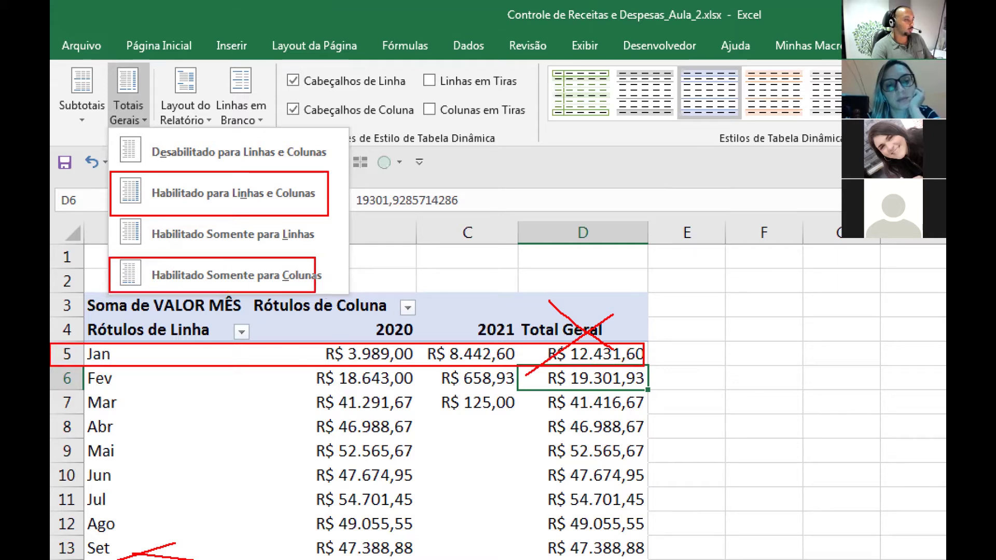
{"action": "mouse_move", "coordinate": [589, 219]}
{"action": "left_mouse_down"}
{"action": "mouse_move", "coordinate": [601, 306]}
{"action": "mouse_move", "coordinate": [616, 199]}
{"action": "mouse_move", "coordinate": [596, 195]}
{"action": "mouse_move", "coordinate": [452, 427]}
{"action": "left_mouse_up"}
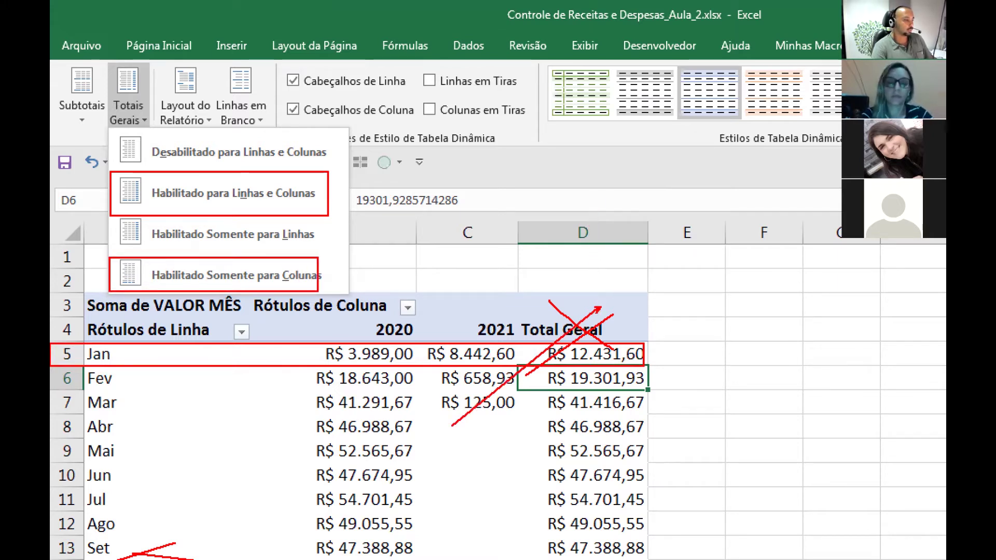
{"action": "key", "text": "Escape"}
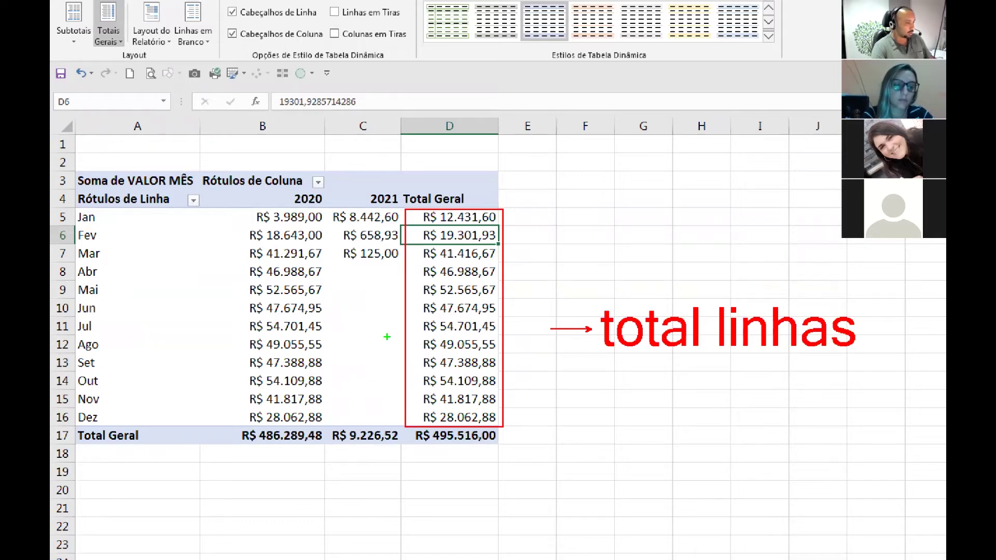
{"action": "mouse_move", "coordinate": [199, 427]}
{"action": "left_mouse_down"}
{"action": "mouse_move", "coordinate": [501, 442]}
{"action": "mouse_move", "coordinate": [487, 479]}
{"action": "left_mouse_up"}
{"action": "left_click_drag", "start_coordinate": [403, 496], "coordinate": [403, 545]}
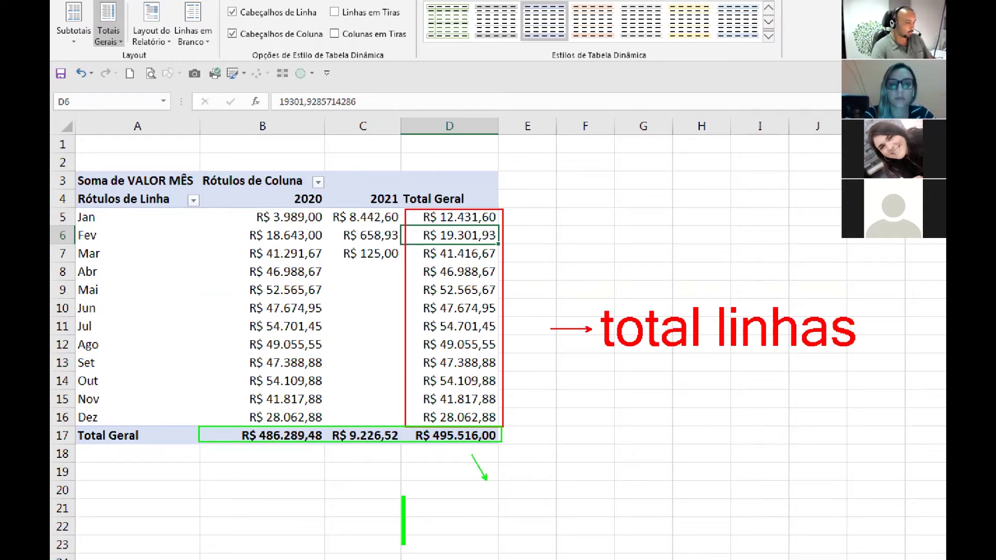
{"action": "type", "text": "?"}
{"action": "key", "text": "BackSpace"}
{"action": "type", "text": "Tot"}
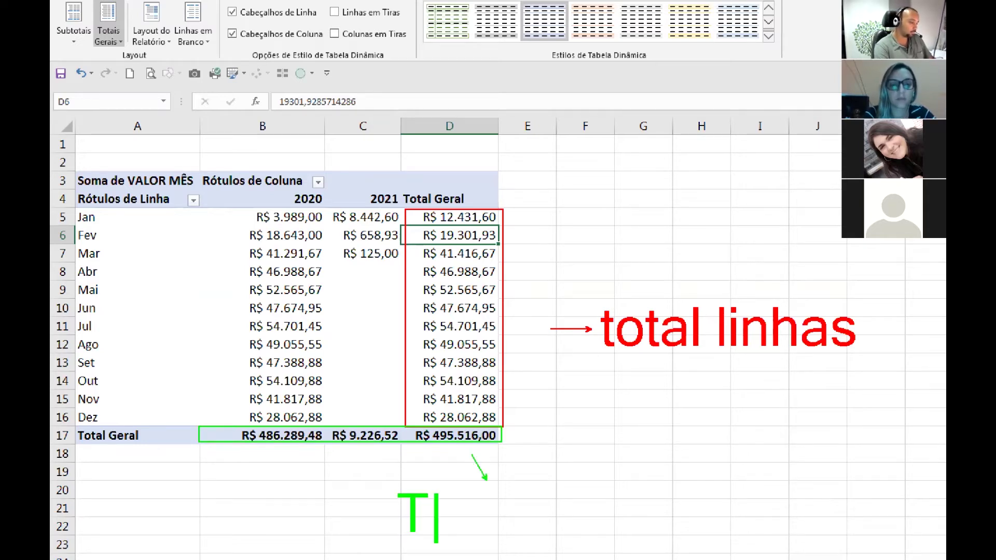
{"action": "type", "text": "al Colunas"}
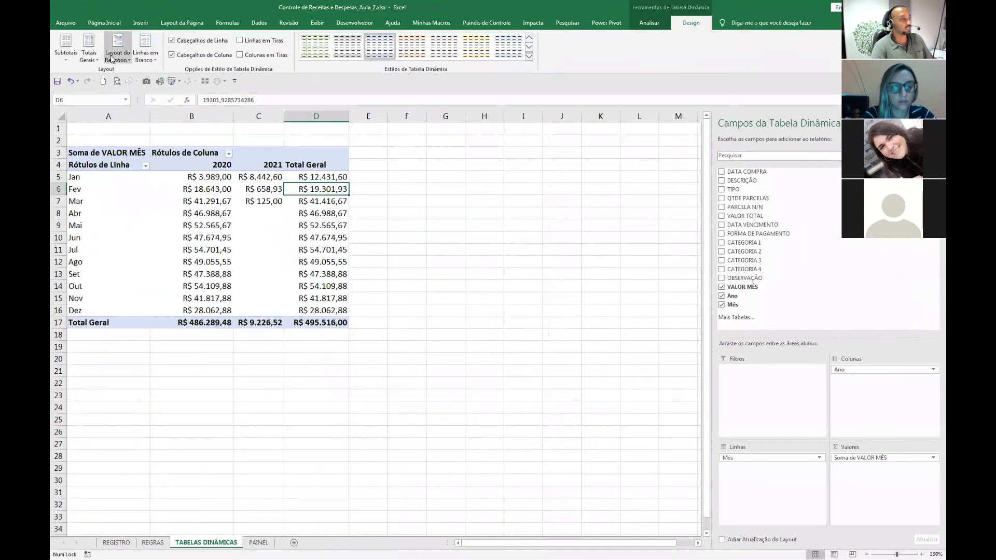
Set the pivot table's grand totals to Habilitado Somente para Colunas.
{"action": "left_click", "coordinate": [151, 24]}
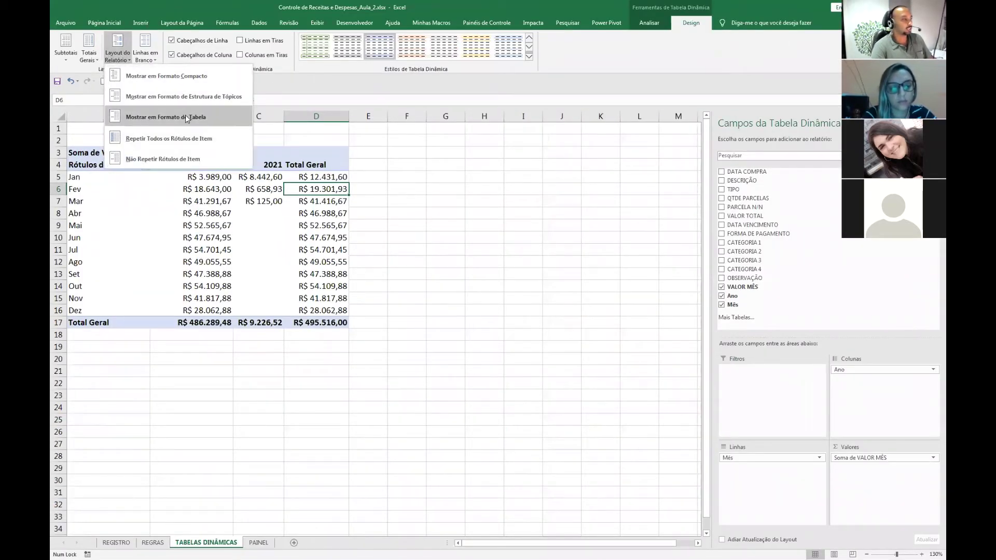
{"action": "left_click", "coordinate": [185, 115]}
{"action": "left_click", "coordinate": [88, 58]}
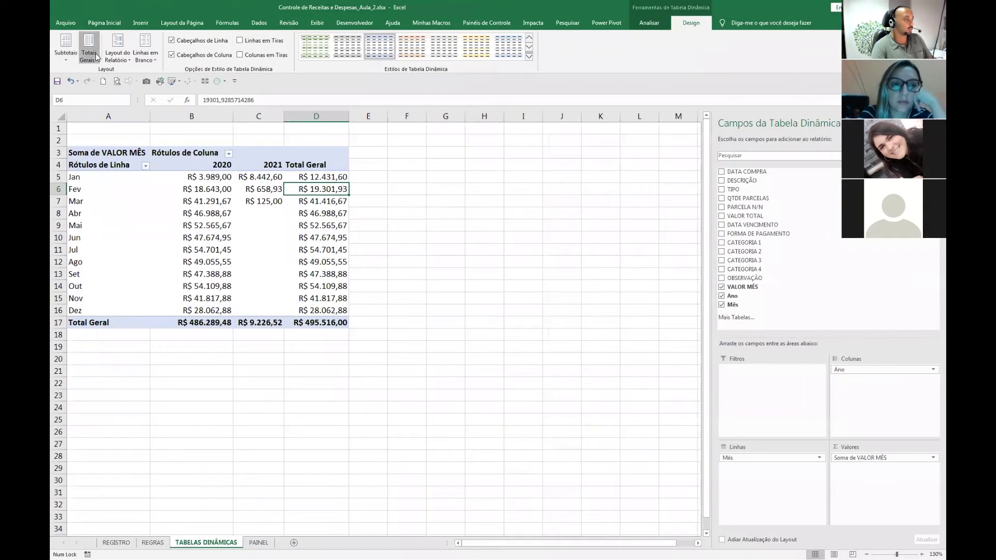
{"action": "left_click", "coordinate": [128, 99]}
{"action": "left_click", "coordinate": [121, 136]}
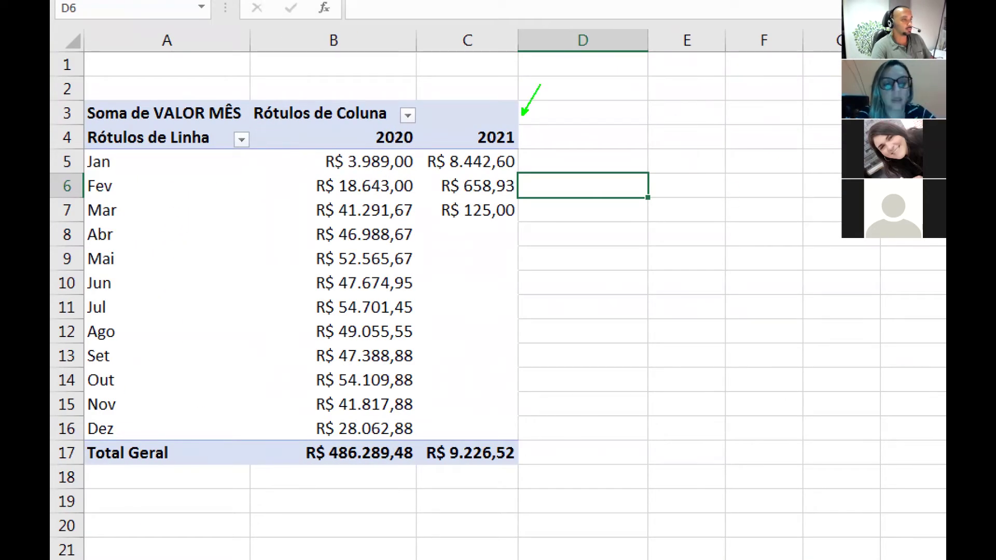
{"action": "left_click_drag", "start_coordinate": [541, 85], "coordinate": [563, 49]}
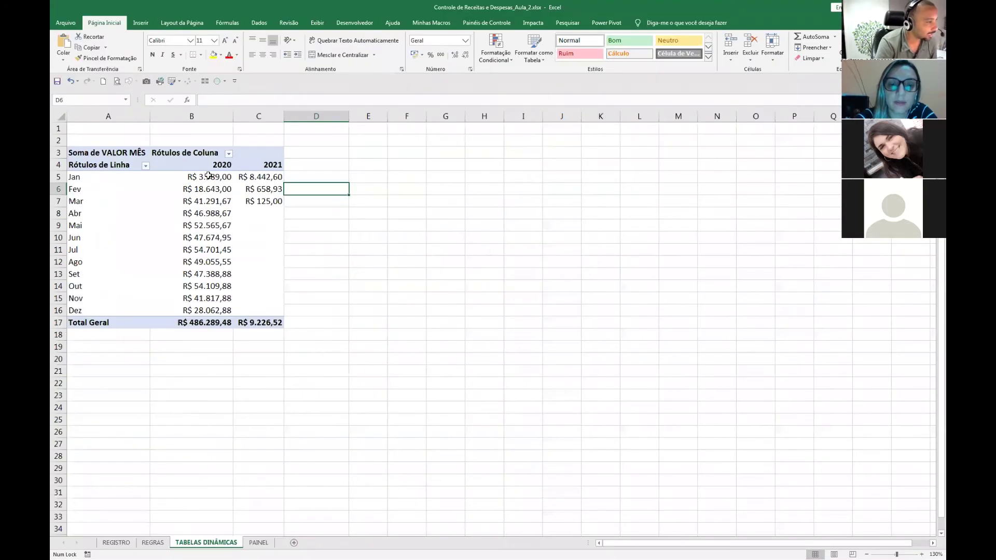
Insert a line pivot chart with markers from tbd_AnoMes and place it beside the pivot table, level with its header row.
{"action": "left_click", "coordinate": [365, 183]}
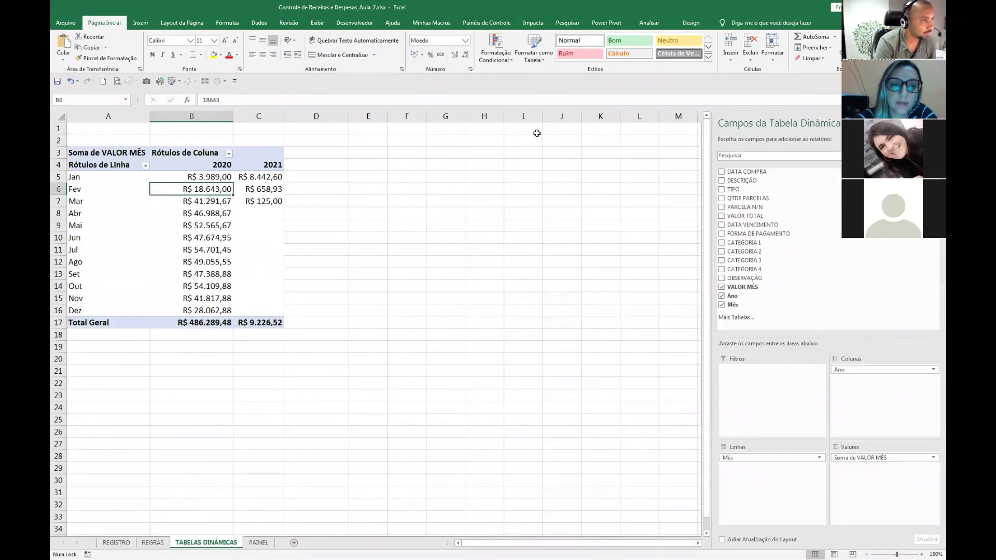
{"action": "left_click", "coordinate": [661, 23]}
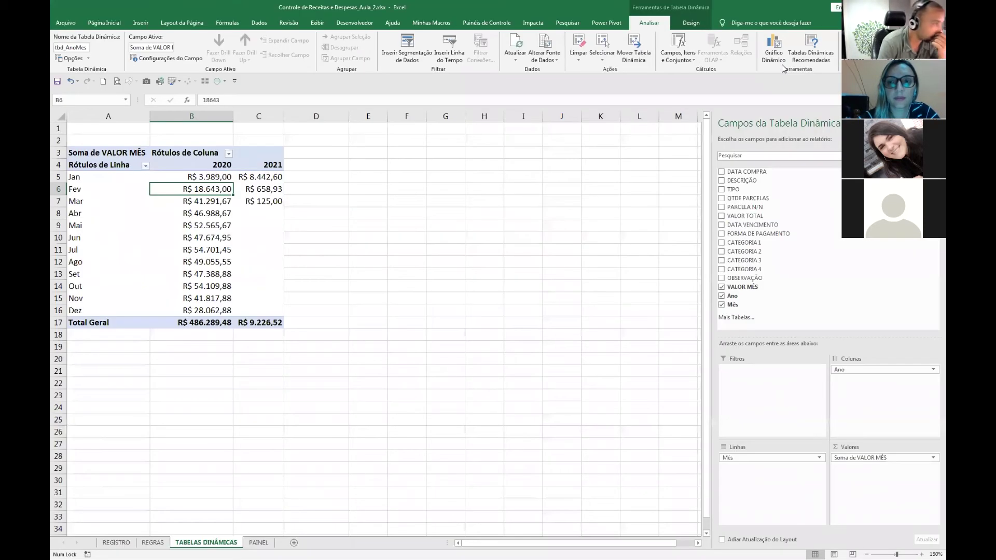
{"action": "left_click", "coordinate": [782, 60]}
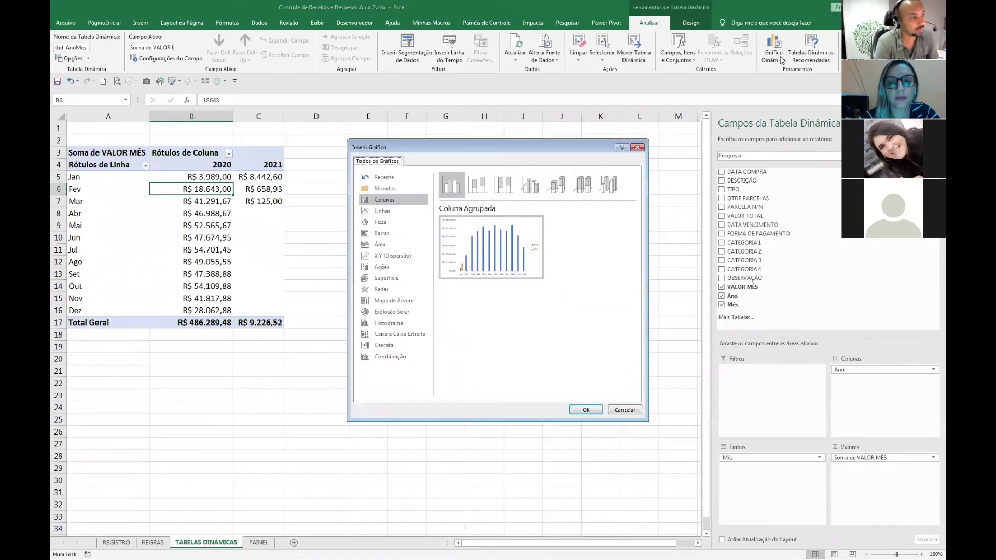
{"action": "left_click", "coordinate": [366, 214]}
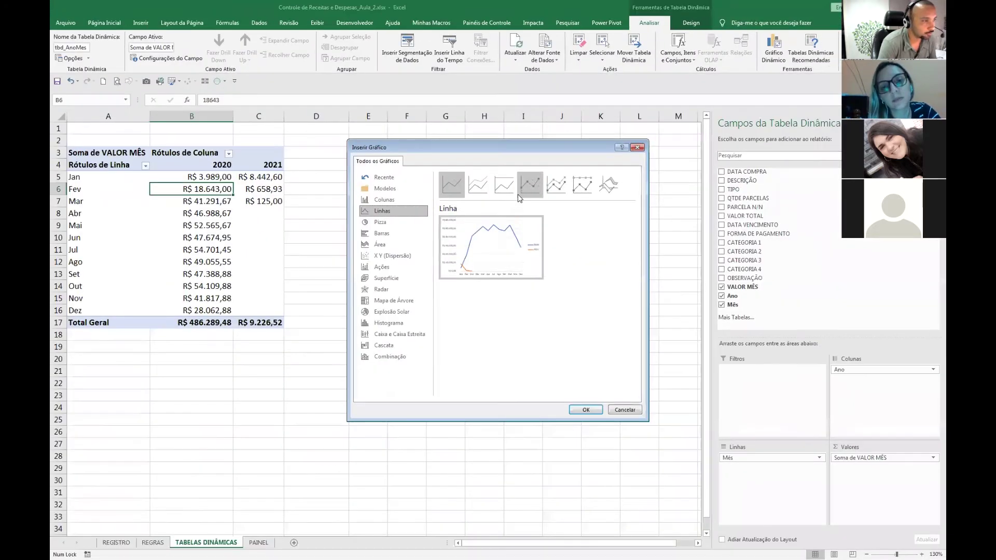
{"action": "left_click", "coordinate": [742, 86]}
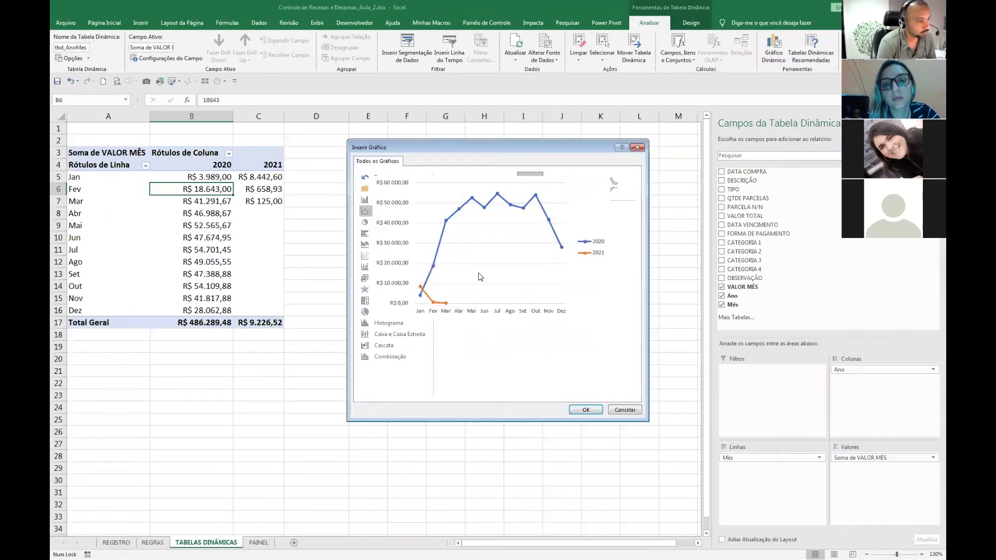
{"action": "left_click", "coordinate": [584, 409]}
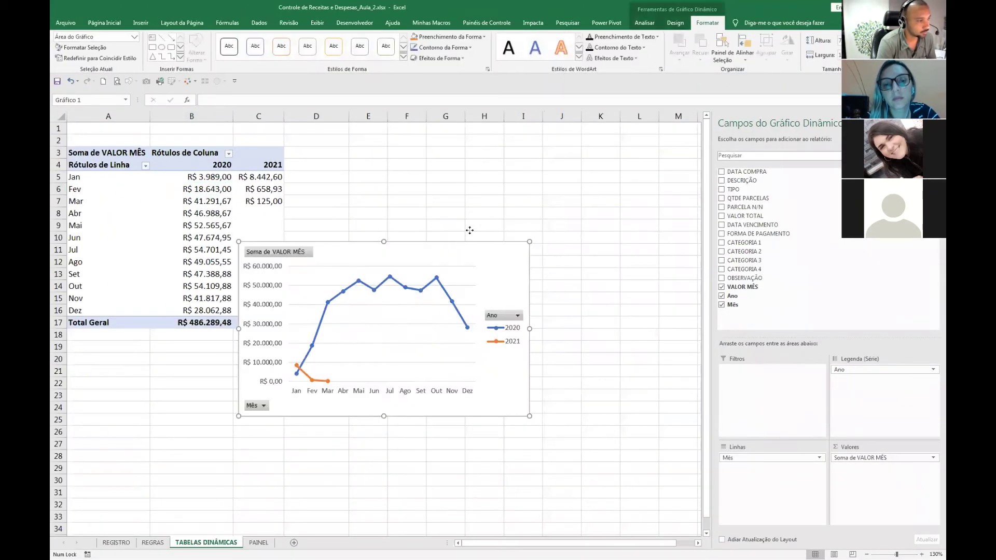
{"action": "left_click_drag", "start_coordinate": [455, 247], "coordinate": [514, 154]}
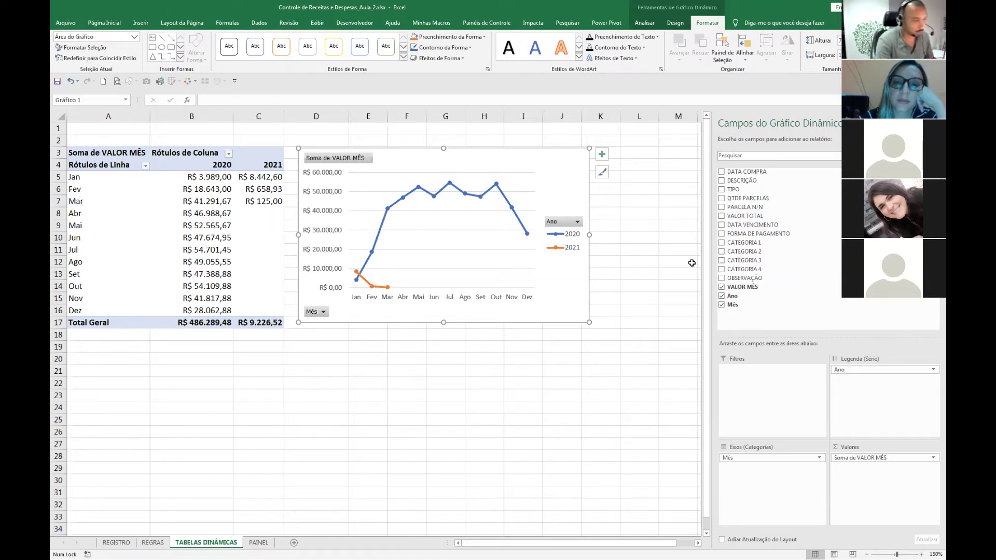
{"action": "key", "text": "Escape"}
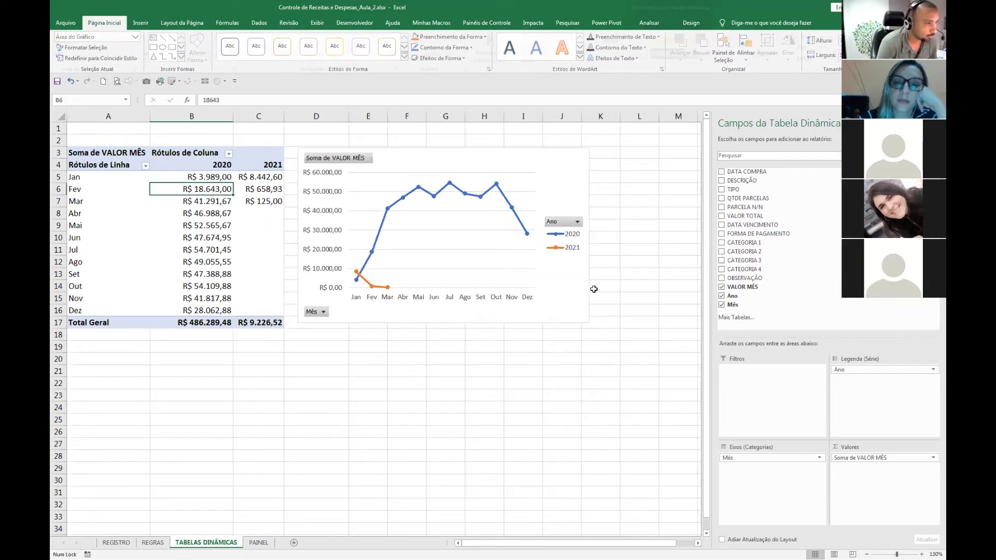
Filter the pivot chart's Ano field to exclude 2021.
{"action": "left_click", "coordinate": [577, 222]}
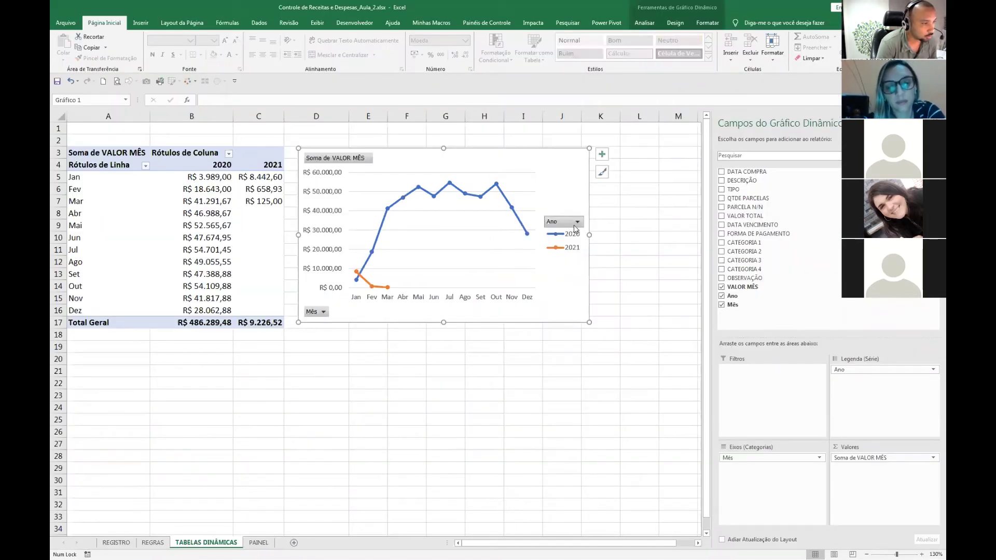
{"action": "left_click", "coordinate": [602, 218]}
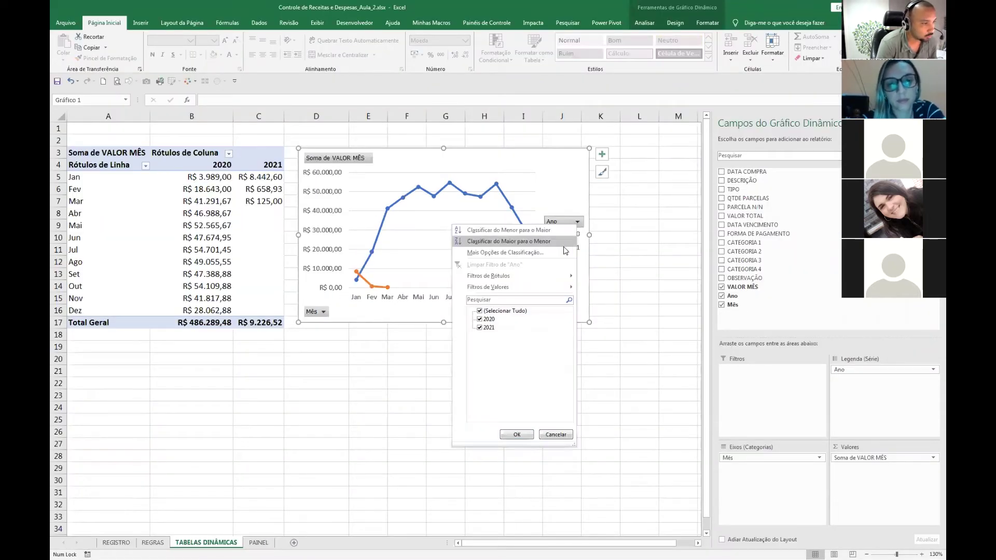
{"action": "left_click", "coordinate": [479, 327]}
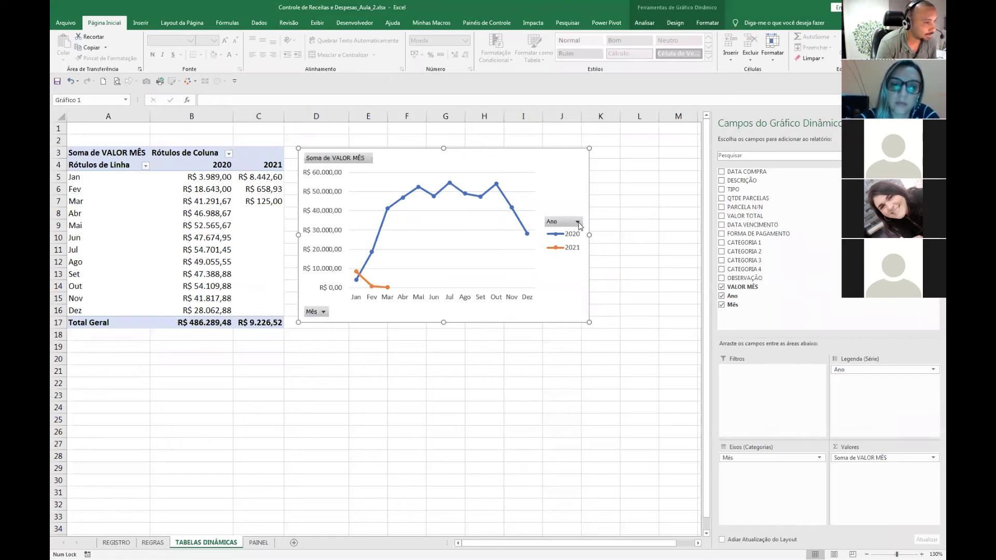
{"action": "left_click", "coordinate": [577, 223]}
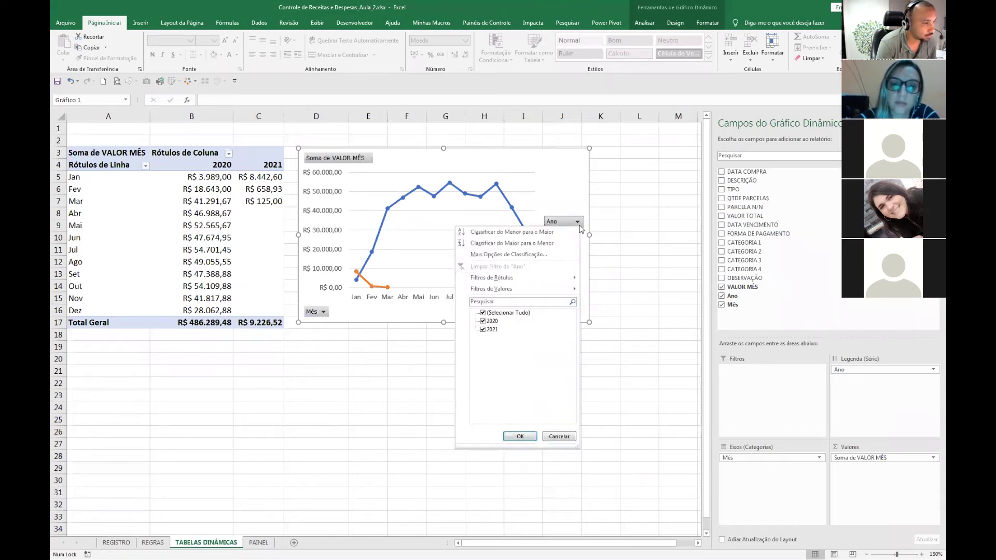
{"action": "left_click", "coordinate": [487, 329]}
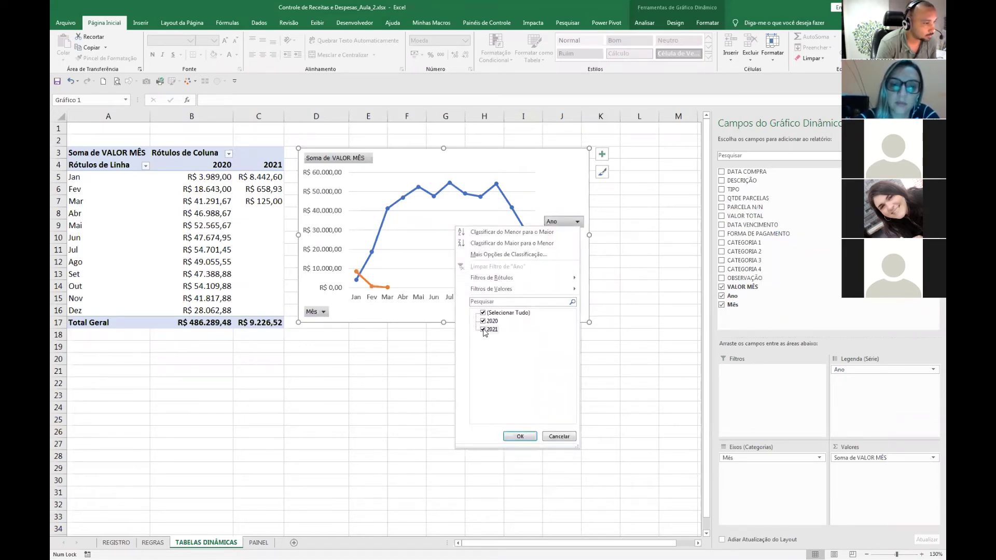
{"action": "left_click", "coordinate": [520, 435]}
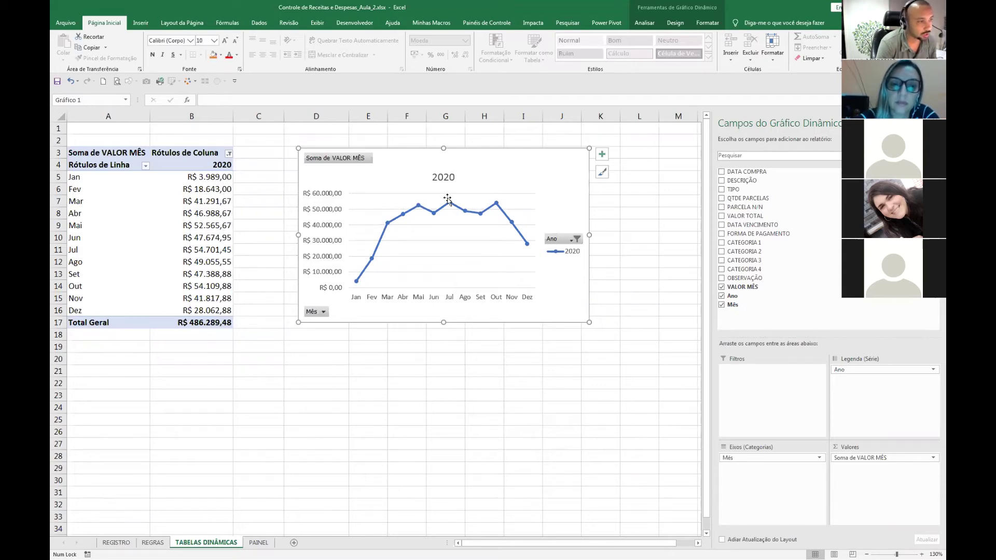
Restore all years in the pivot chart's Ano filter.
{"action": "left_click", "coordinate": [577, 240]}
{"action": "left_click", "coordinate": [476, 344]}
{"action": "left_click", "coordinate": [514, 450]}
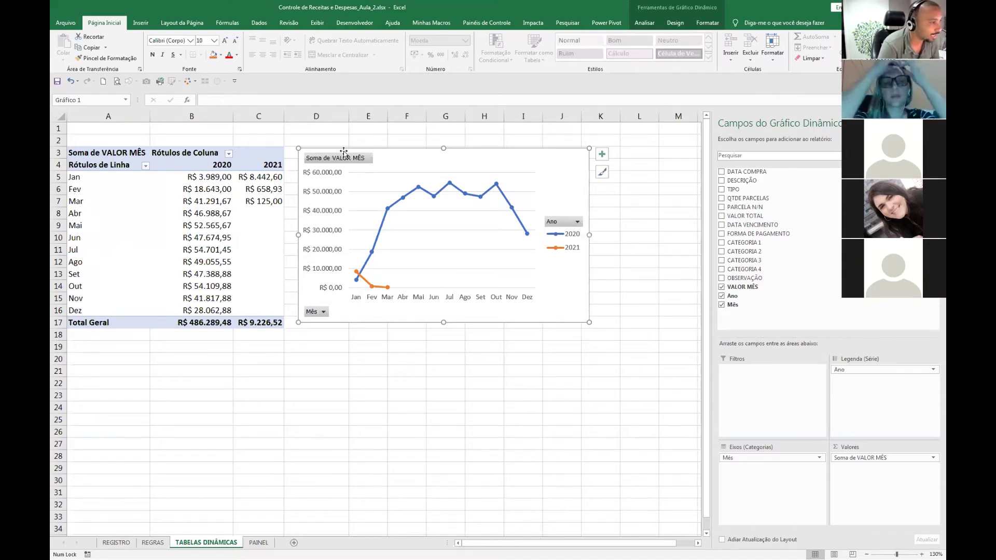
Hide all field buttons on the pivot chart.
{"action": "right_click", "coordinate": [551, 223]}
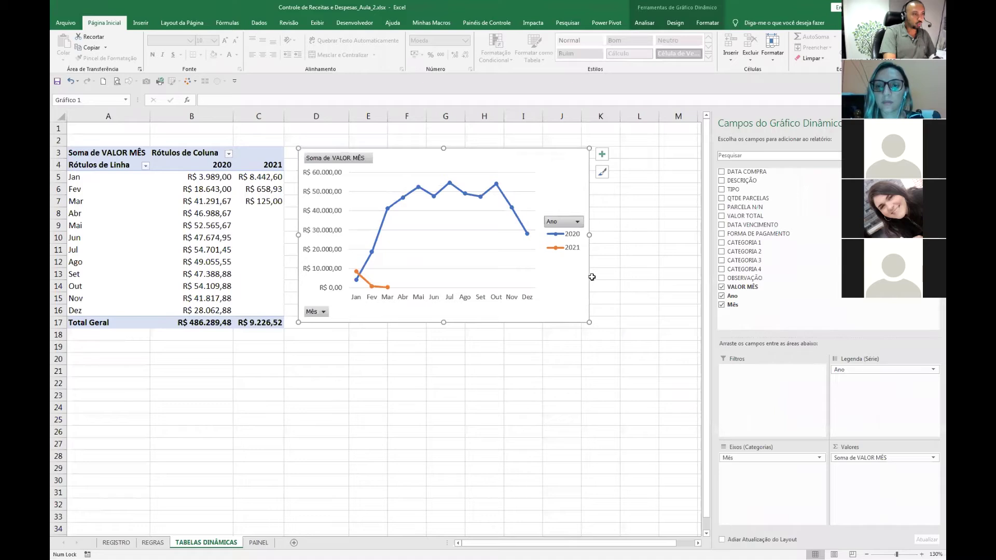
{"action": "right_click", "coordinate": [578, 228]}
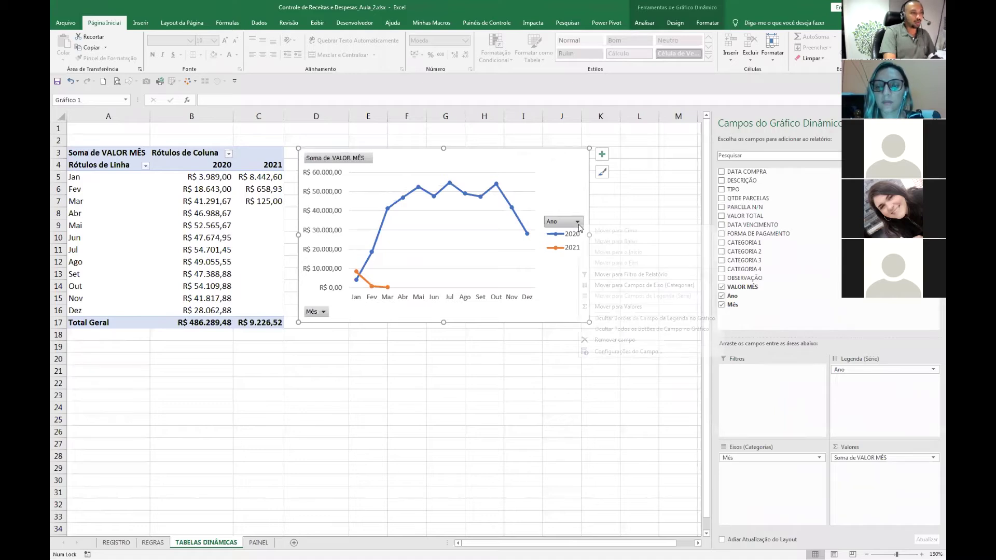
{"action": "left_click", "coordinate": [632, 327]}
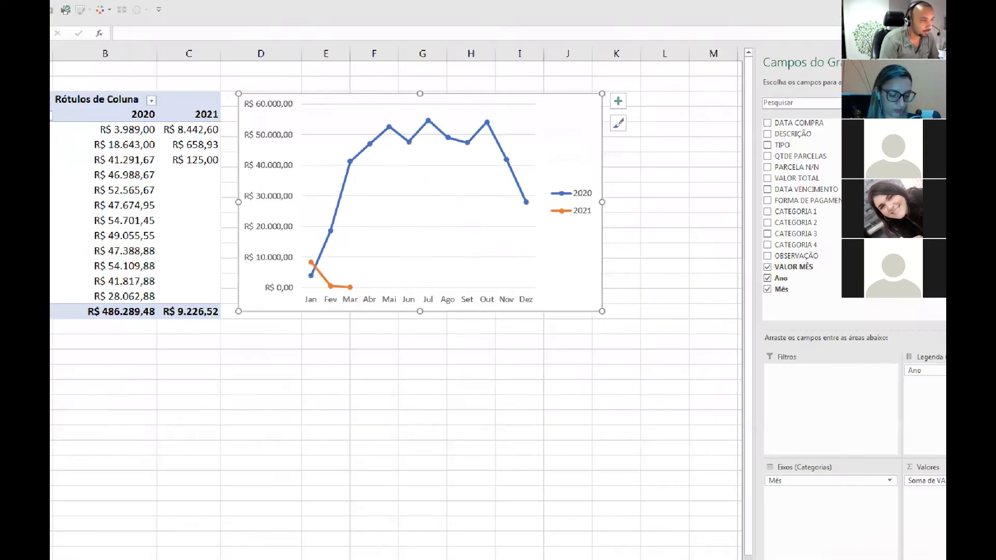
{"action": "mouse_move", "coordinate": [491, 153]}
{"action": "left_mouse_down"}
{"action": "mouse_move", "coordinate": [528, 224]}
{"action": "mouse_move", "coordinate": [574, 224]}
{"action": "left_mouse_up"}
{"action": "left_click_drag", "start_coordinate": [426, 394], "coordinate": [504, 267]}
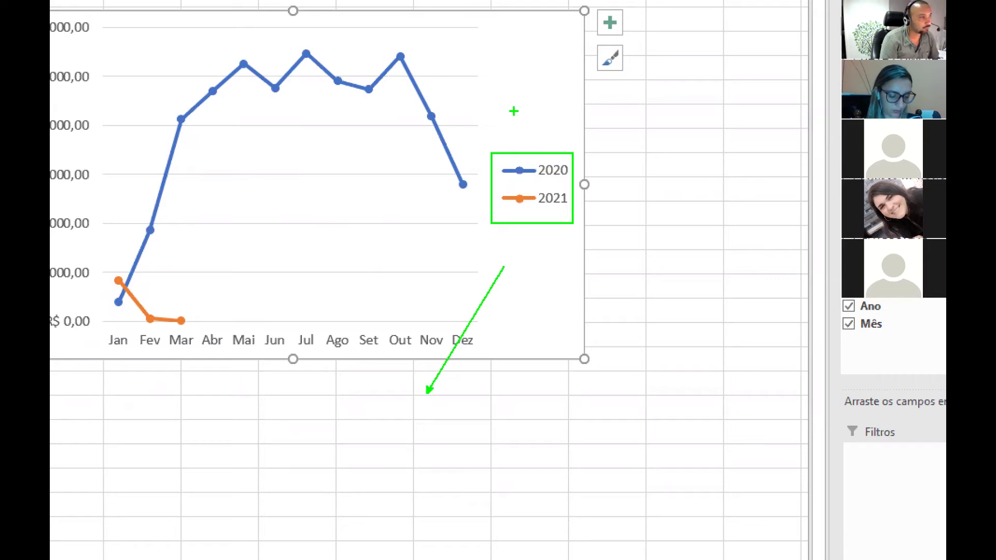
Change the pivot chart's legend position to Inferior, keeping it from overlapping the plot, and deselect the chart.
{"action": "left_click_drag", "start_coordinate": [573, 98], "coordinate": [431, 99]}
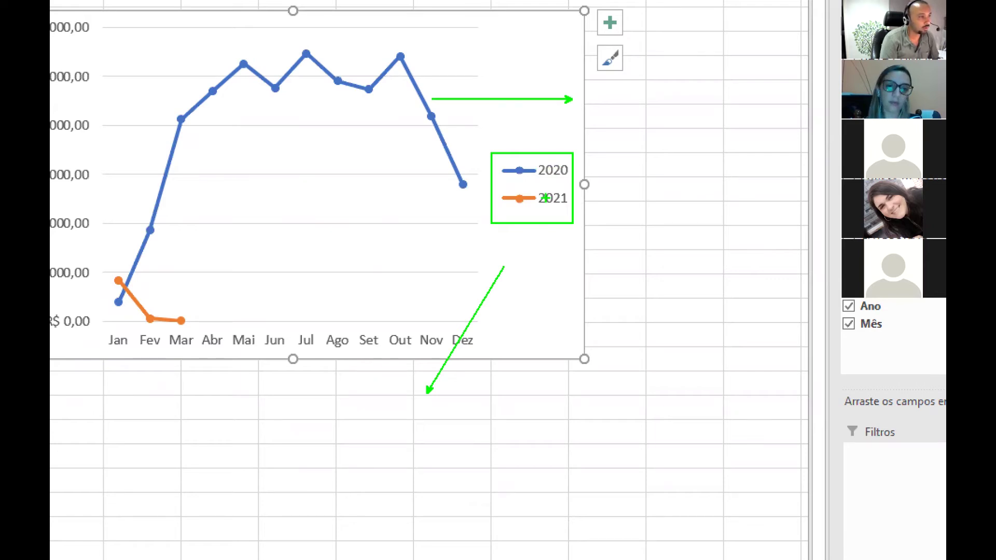
{"action": "right_click", "coordinate": [545, 197]}
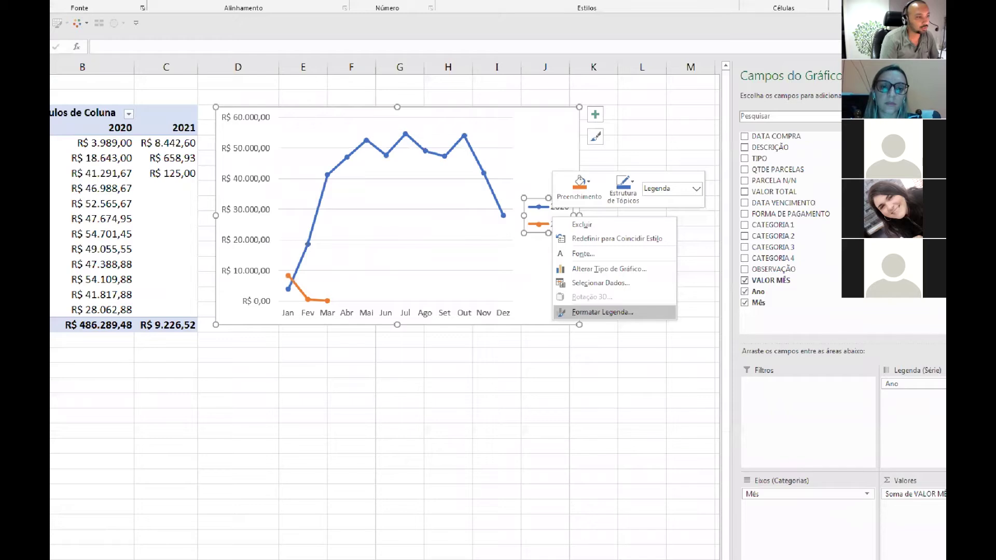
{"action": "left_click_drag", "start_coordinate": [479, 184], "coordinate": [521, 260]}
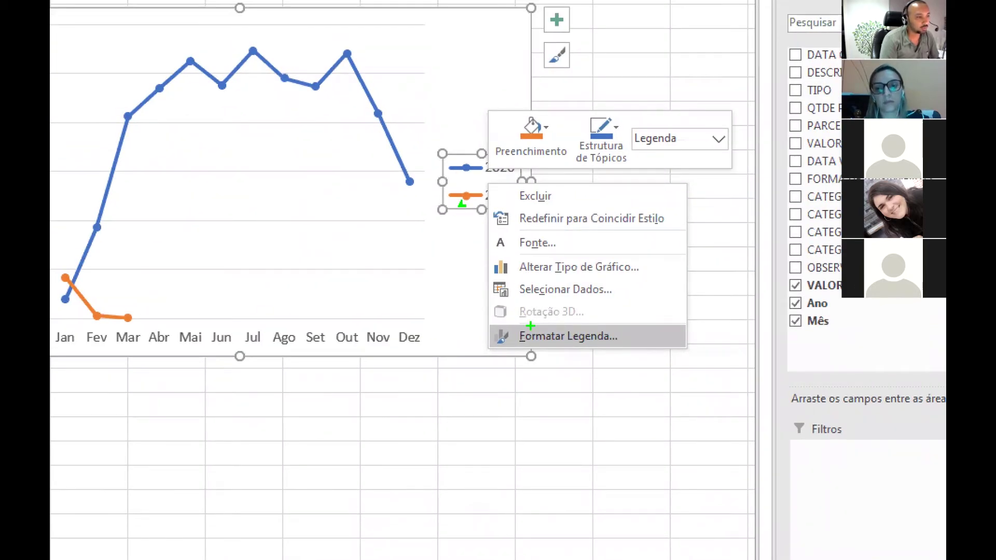
{"action": "left_click_drag", "start_coordinate": [462, 204], "coordinate": [530, 332]}
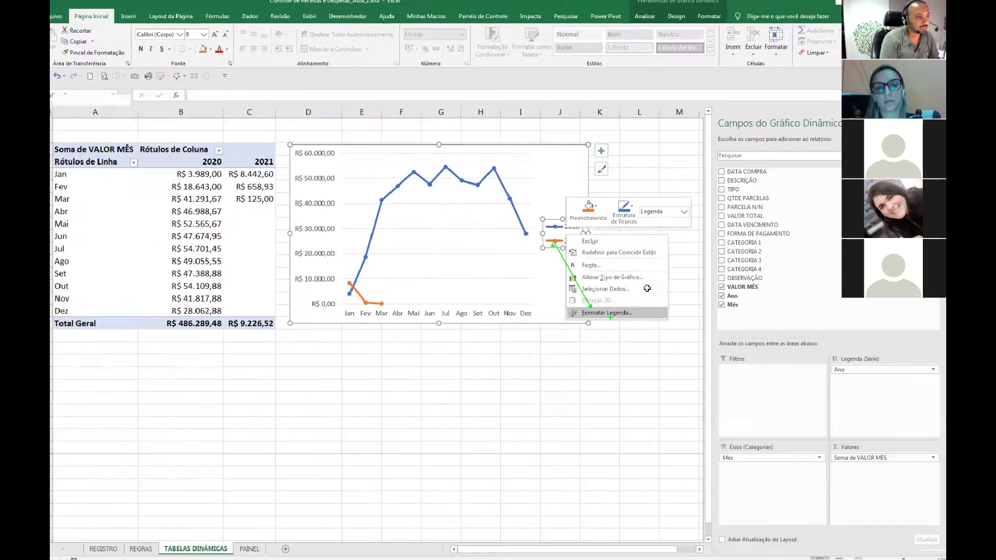
{"action": "key", "text": "Escape"}
{"action": "right_click", "coordinate": [580, 242]}
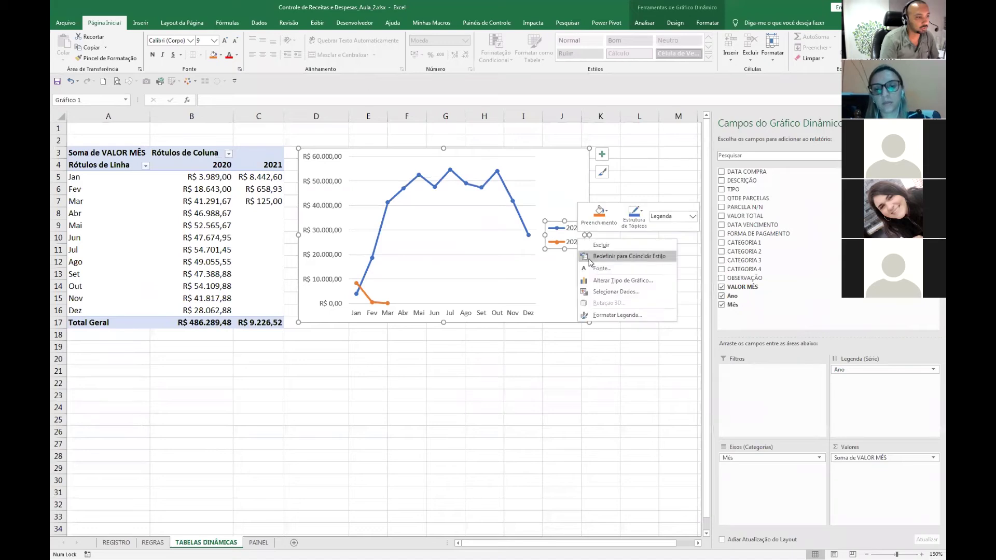
{"action": "left_click", "coordinate": [615, 315]}
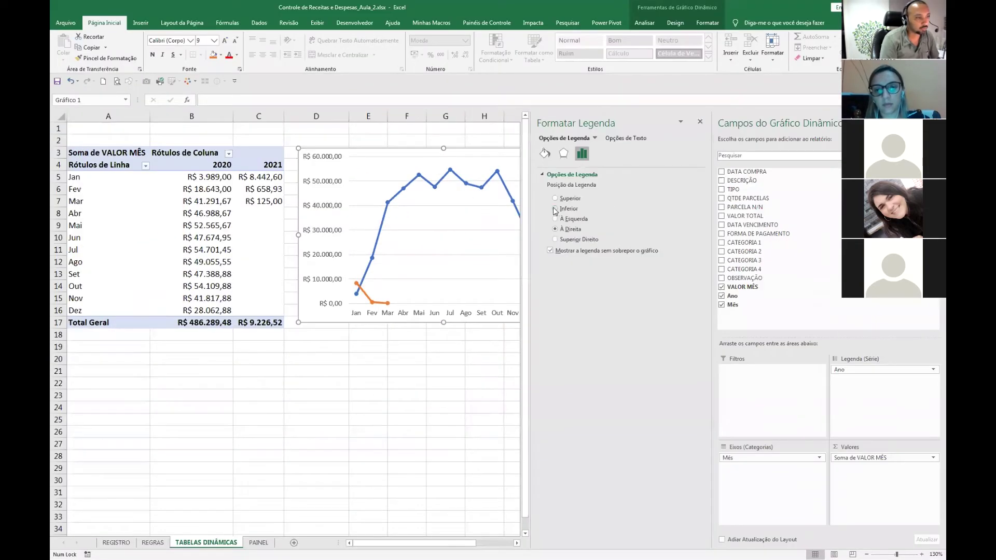
{"action": "left_click", "coordinate": [555, 209]}
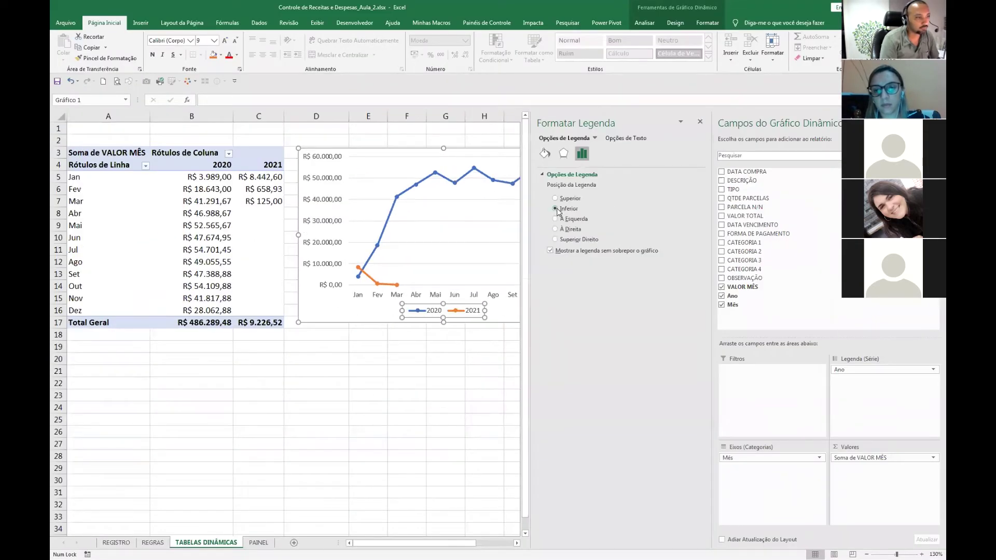
{"action": "left_click", "coordinate": [517, 543]}
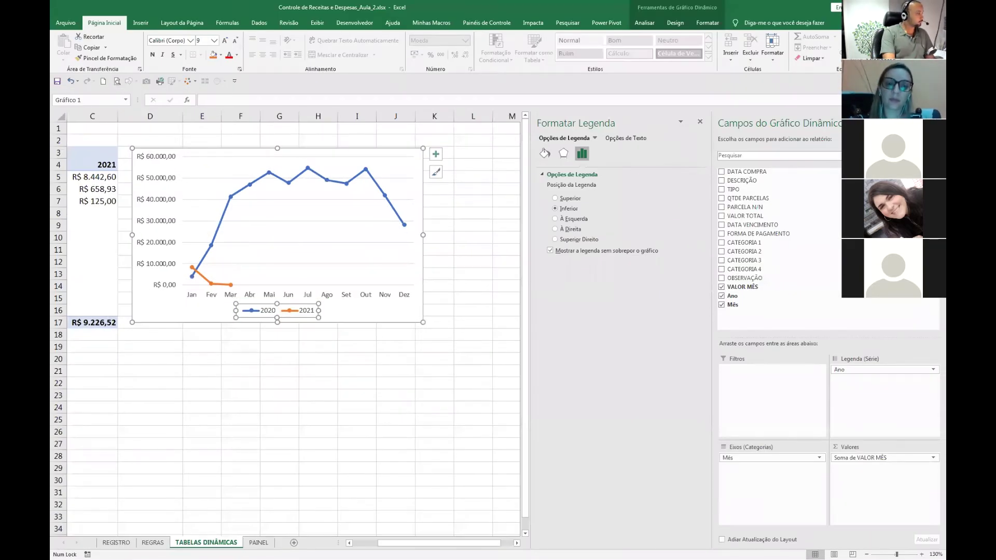
{"action": "key", "text": "Escape"}
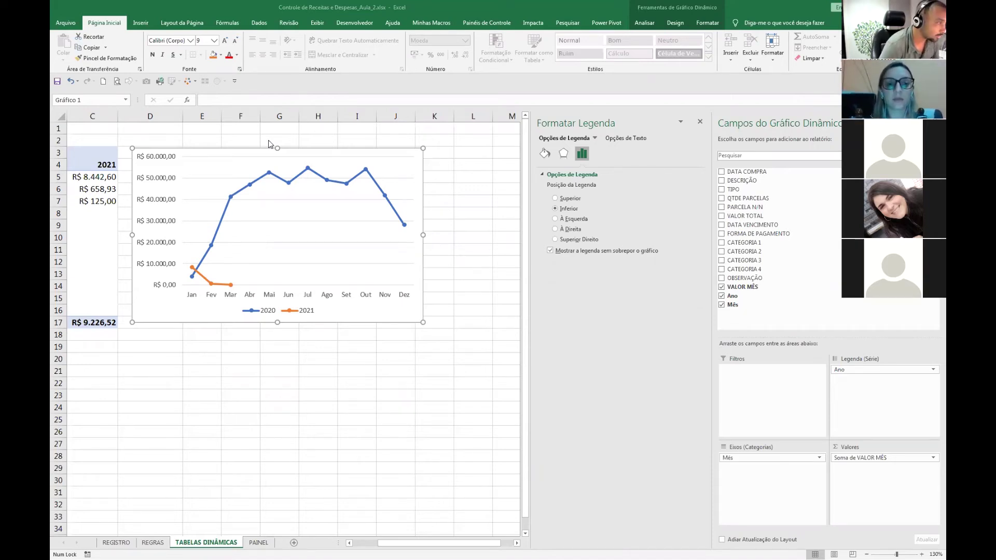
{"action": "left_click", "coordinate": [275, 310]}
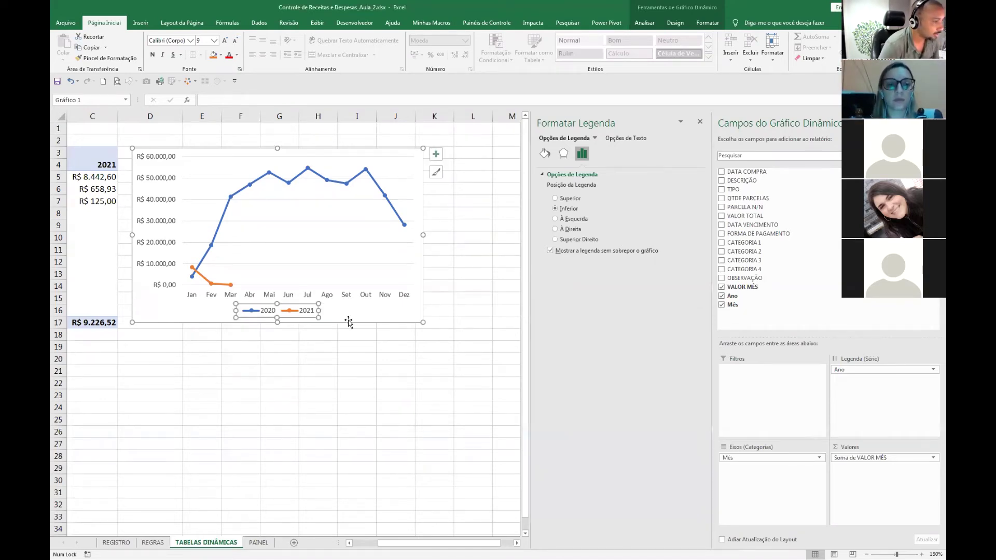
{"action": "left_click", "coordinate": [350, 366]}
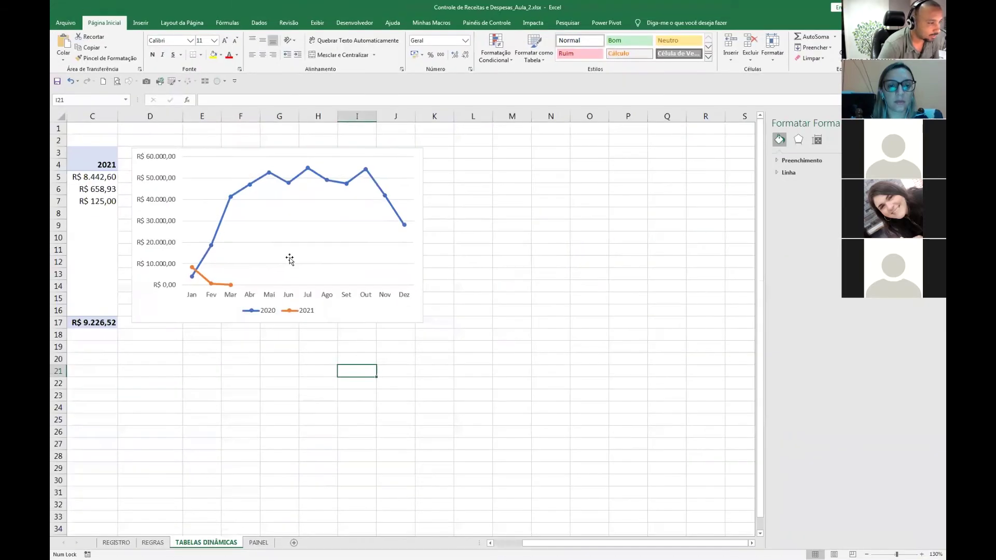
Move the pivot chart from TABELAS DINÂMICAS to the PAINEL sheet, placing it over about columns A to H, rows 5 to 19.
{"action": "double_click", "coordinate": [531, 376]}
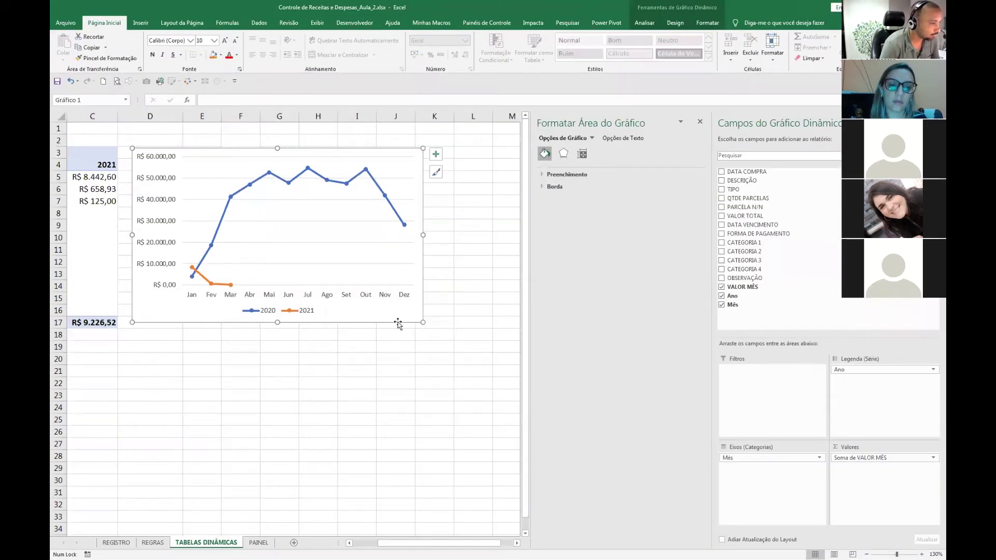
{"action": "key", "text": "ctrl+x"}
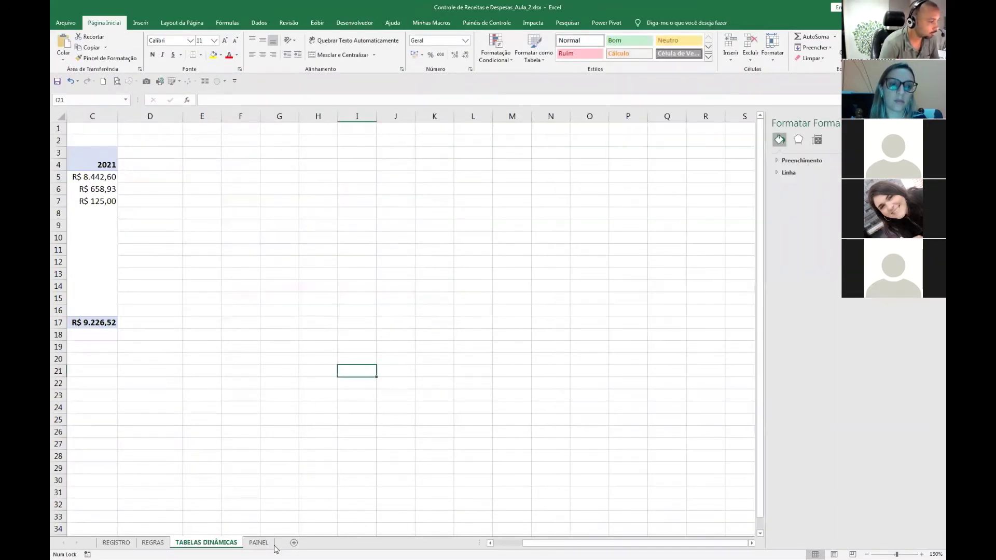
{"action": "left_click", "coordinate": [258, 542]}
{"action": "left_click", "coordinate": [98, 169]}
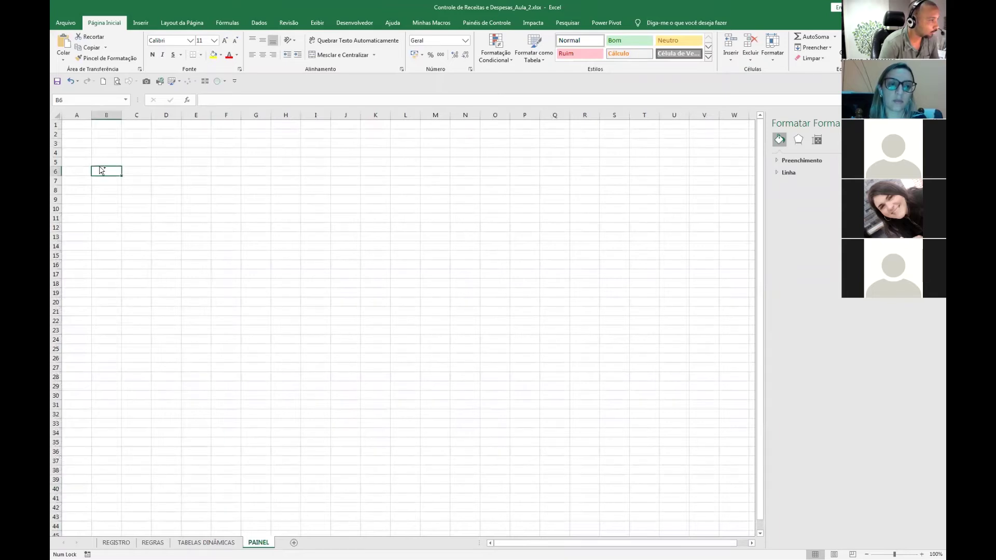
{"action": "key", "text": "ctrl+v"}
{"action": "left_click_drag", "start_coordinate": [267, 299], "coordinate": [250, 295]}
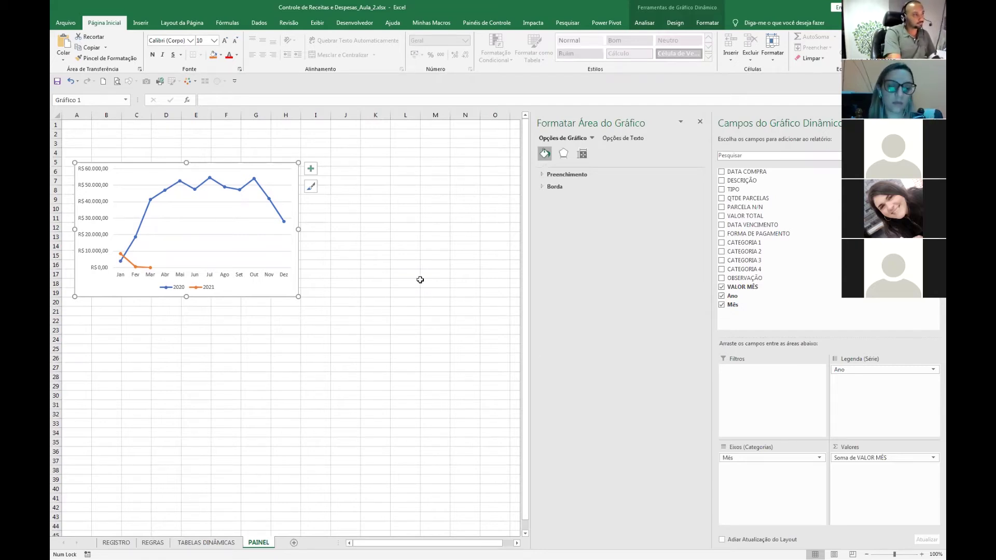
{"action": "left_click", "coordinate": [307, 329]}
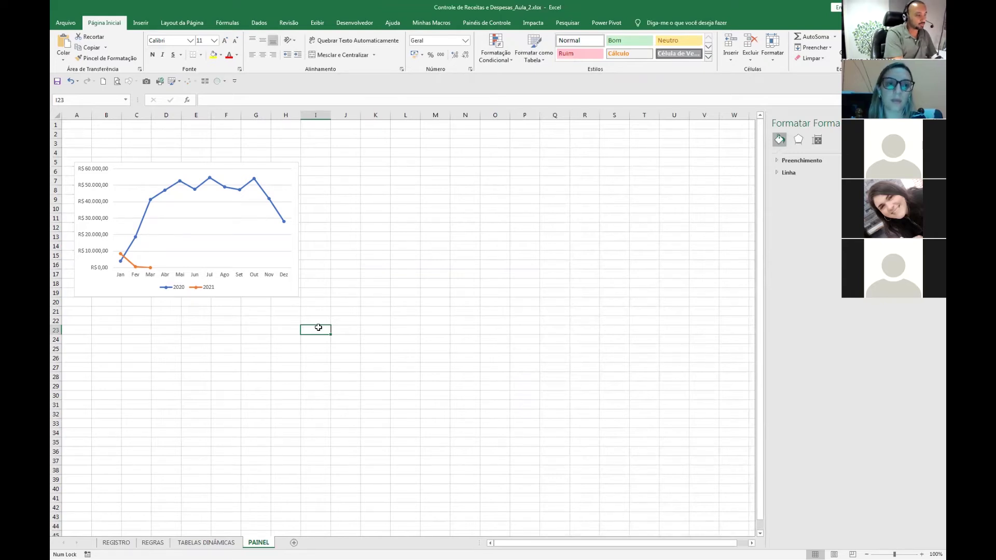
Save the workbook under the new name Controle de Receitas e Despesas_Aula_2_Const.xlsx in the same folder.
{"action": "key", "text": "F12"}
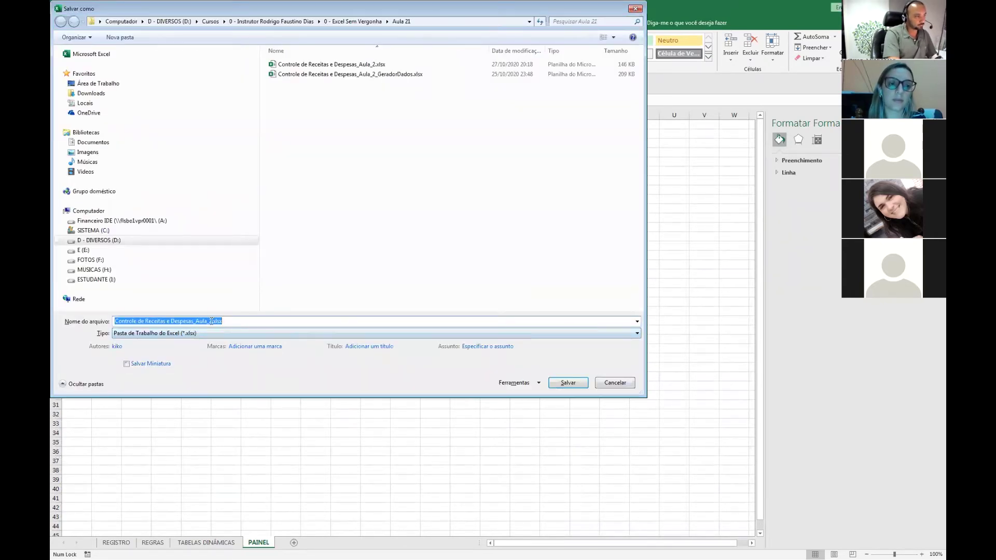
{"action": "left_click", "coordinate": [211, 321]}
{"action": "type", "text": "_Const"}
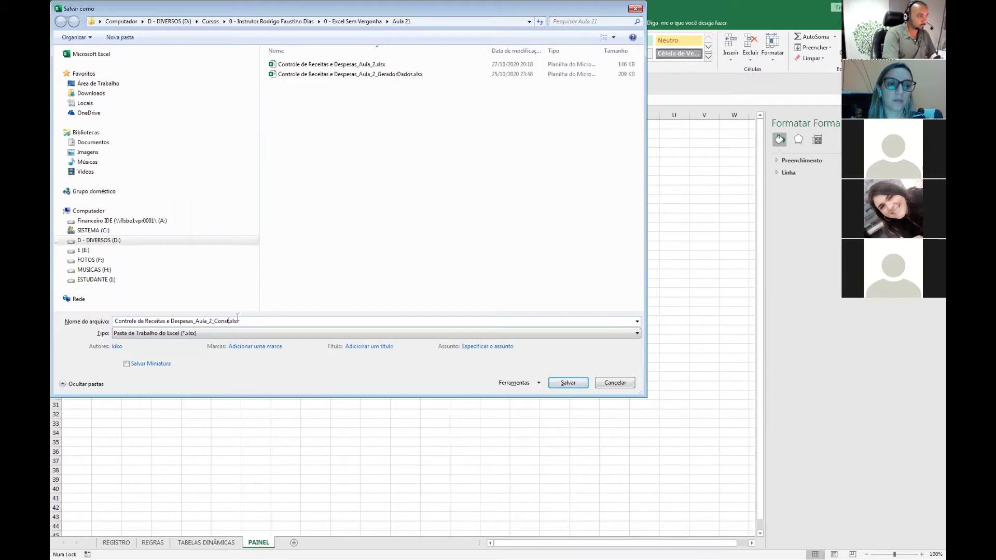
{"action": "left_click", "coordinate": [550, 384]}
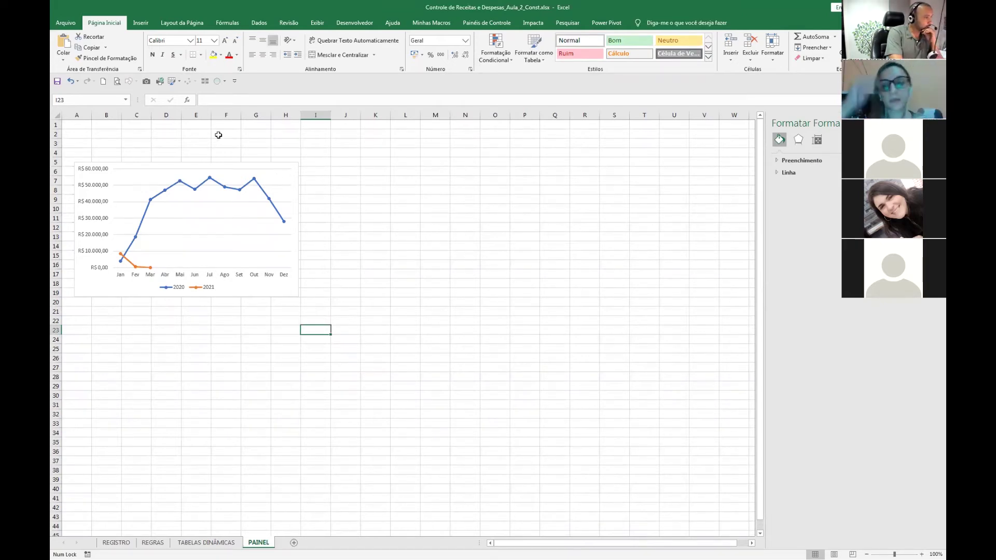
Move the pivot chart on PAINEL straight down so that it starts at about row 10.
{"action": "left_click_drag", "start_coordinate": [207, 172], "coordinate": [207, 215]}
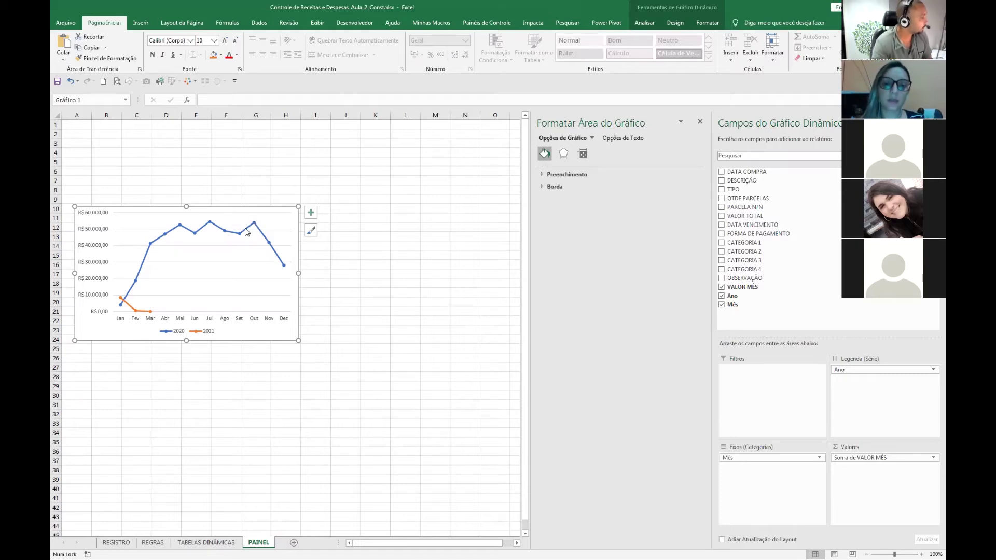
Insert slicers for FORMA DE PAGAMENTO, CATEGORIA 1, CATEGORIA 2 and CATEGORIA 3 on pivot table tbd_AnoMes in TABELAS DINÂMICAS.
{"action": "left_click", "coordinate": [206, 542]}
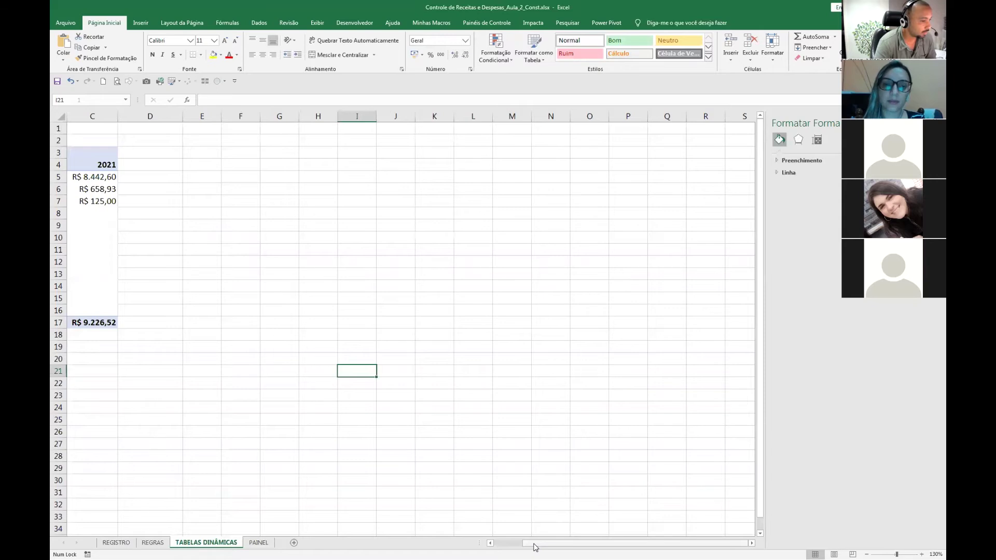
{"action": "left_click_drag", "start_coordinate": [528, 549], "coordinate": [357, 549]}
{"action": "left_click", "coordinate": [257, 286]}
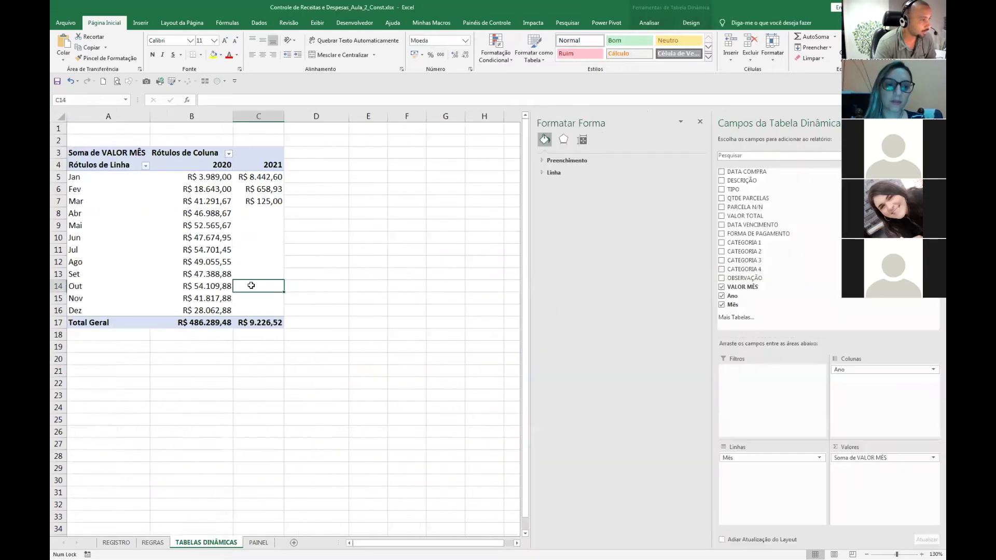
{"action": "left_click", "coordinate": [651, 24]}
{"action": "left_click", "coordinate": [412, 60]}
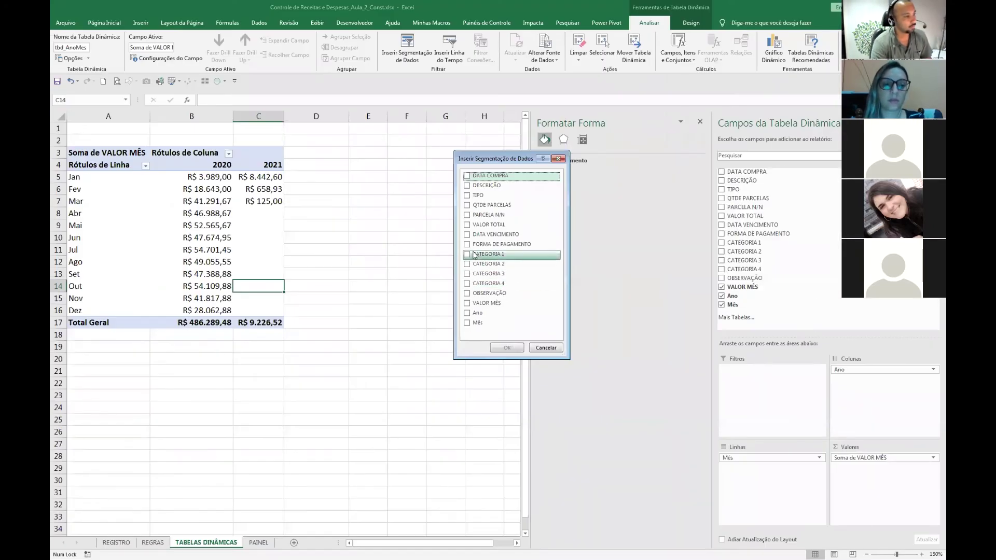
{"action": "left_click", "coordinate": [466, 246]}
{"action": "left_click", "coordinate": [467, 254]}
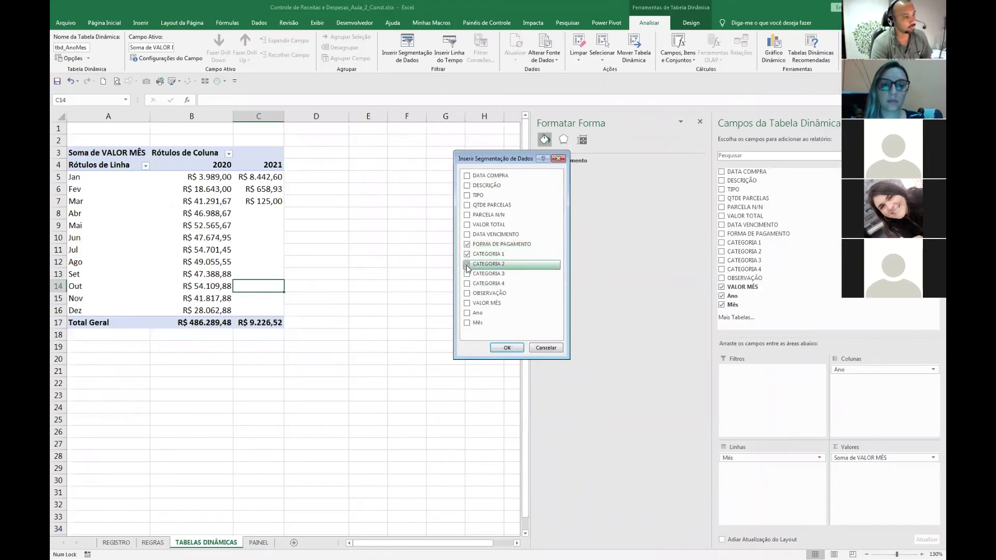
{"action": "left_click", "coordinate": [467, 265]}
{"action": "left_click", "coordinate": [467, 274]}
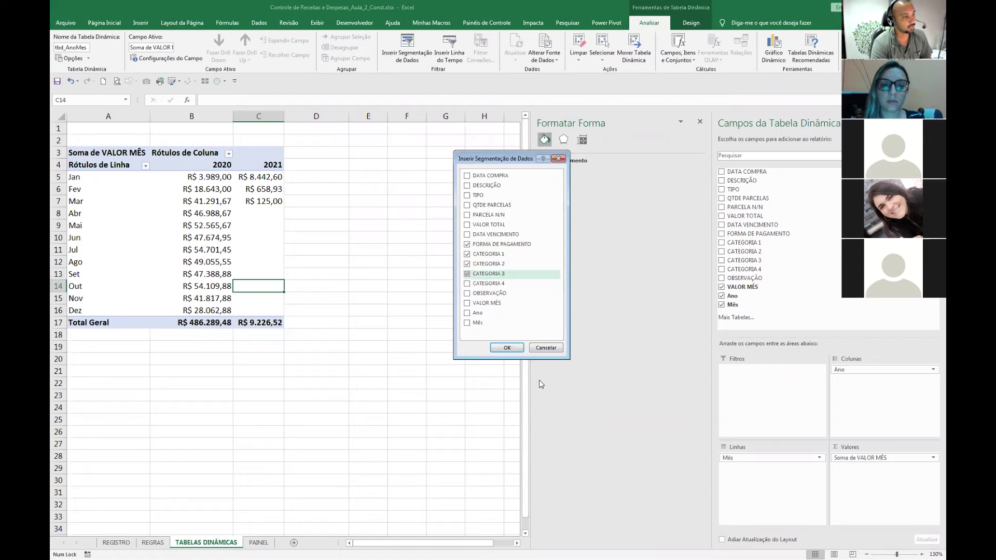
{"action": "left_click", "coordinate": [507, 347]}
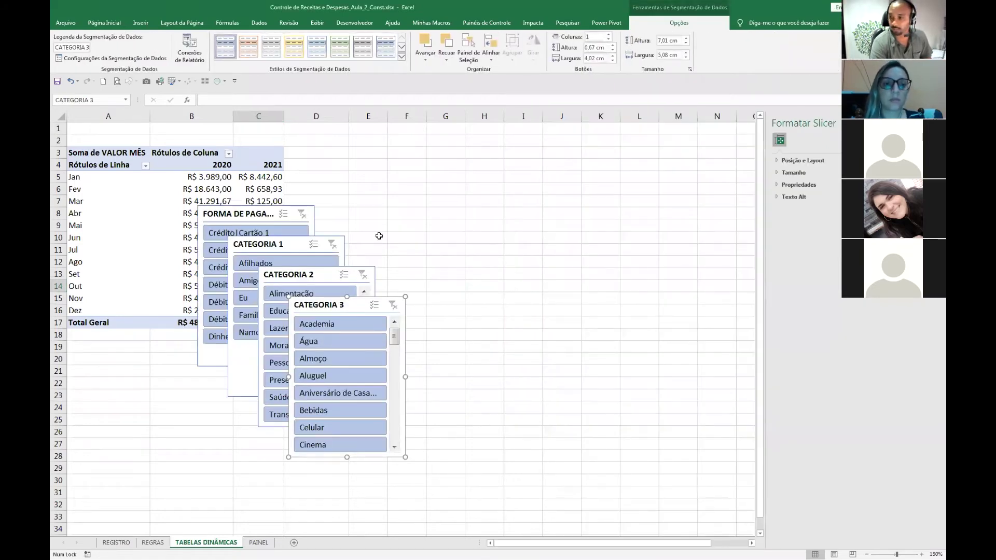
{"action": "left_click", "coordinate": [172, 179]}
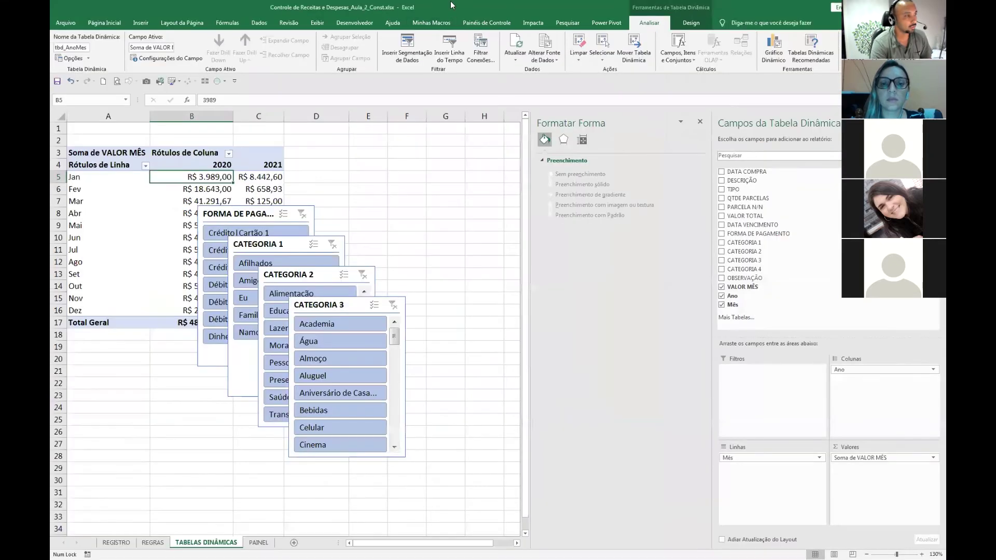
{"action": "left_click", "coordinate": [407, 47]}
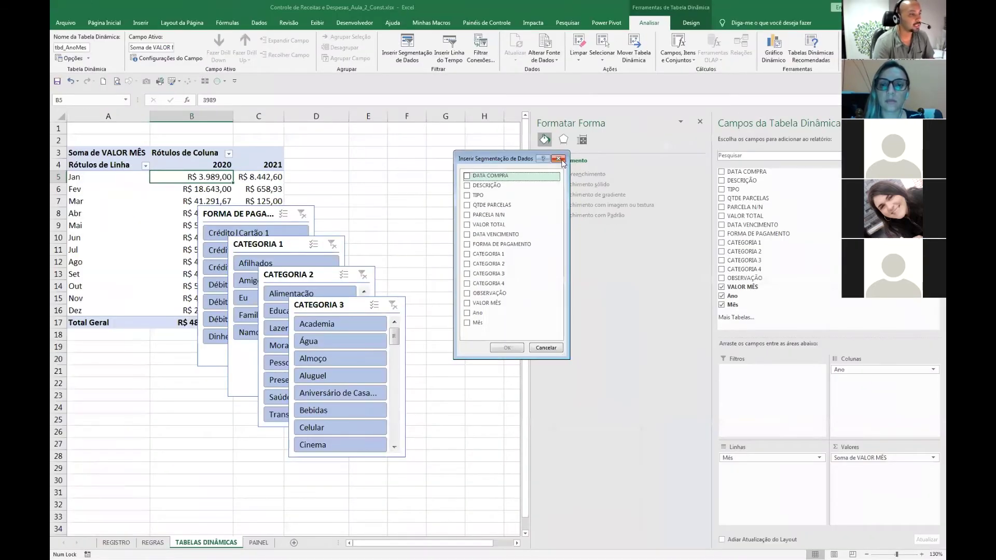
{"action": "left_click", "coordinate": [561, 159]}
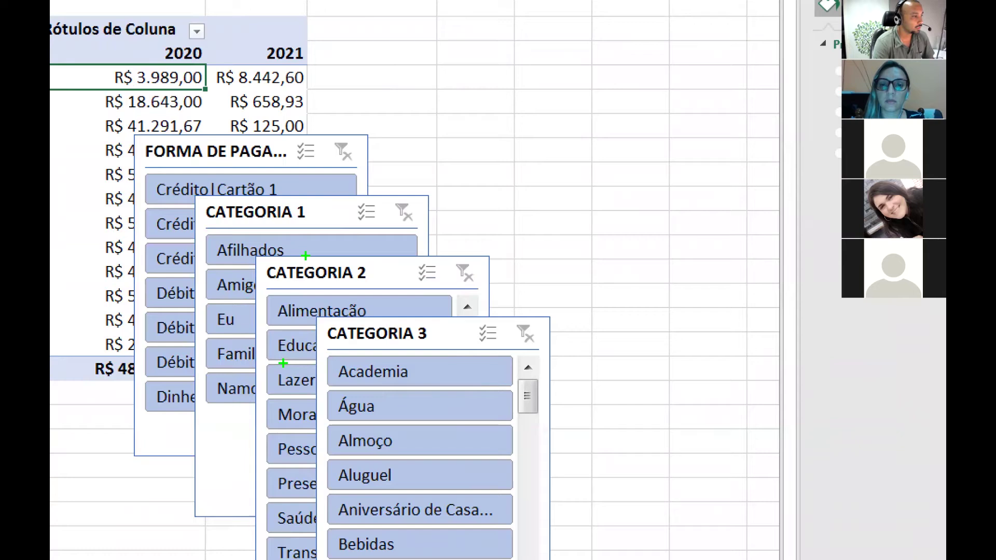
{"action": "mouse_move", "coordinate": [141, 140]}
{"action": "left_mouse_down"}
{"action": "mouse_move", "coordinate": [186, 167]}
{"action": "mouse_move", "coordinate": [288, 160]}
{"action": "left_mouse_up"}
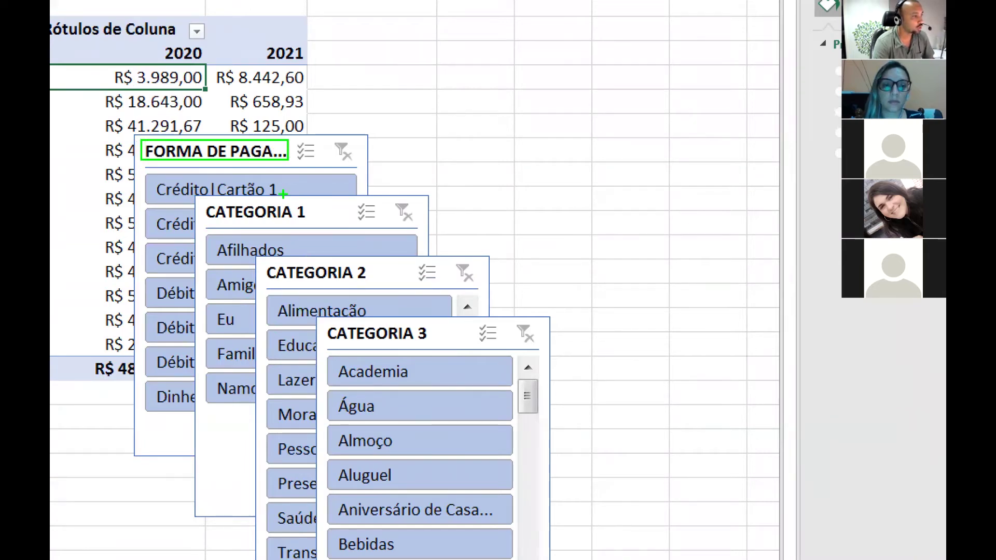
{"action": "mouse_move", "coordinate": [202, 201]}
{"action": "left_mouse_down"}
{"action": "mouse_move", "coordinate": [330, 236]}
{"action": "mouse_move", "coordinate": [327, 226]}
{"action": "left_mouse_up"}
{"action": "mouse_move", "coordinate": [263, 259]}
{"action": "left_mouse_down"}
{"action": "mouse_move", "coordinate": [336, 285]}
{"action": "mouse_move", "coordinate": [375, 285]}
{"action": "left_mouse_up"}
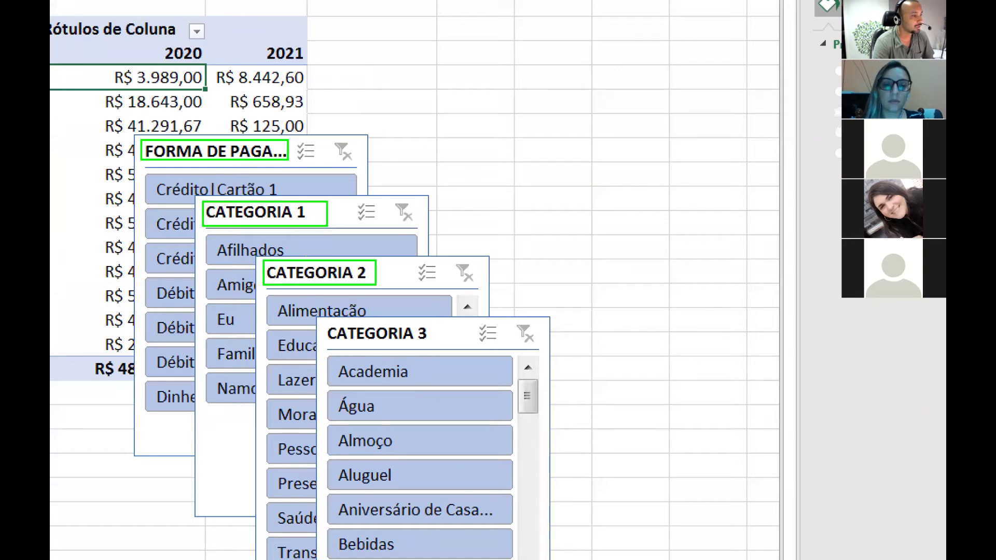
{"action": "left_click_drag", "start_coordinate": [328, 318], "coordinate": [434, 350]}
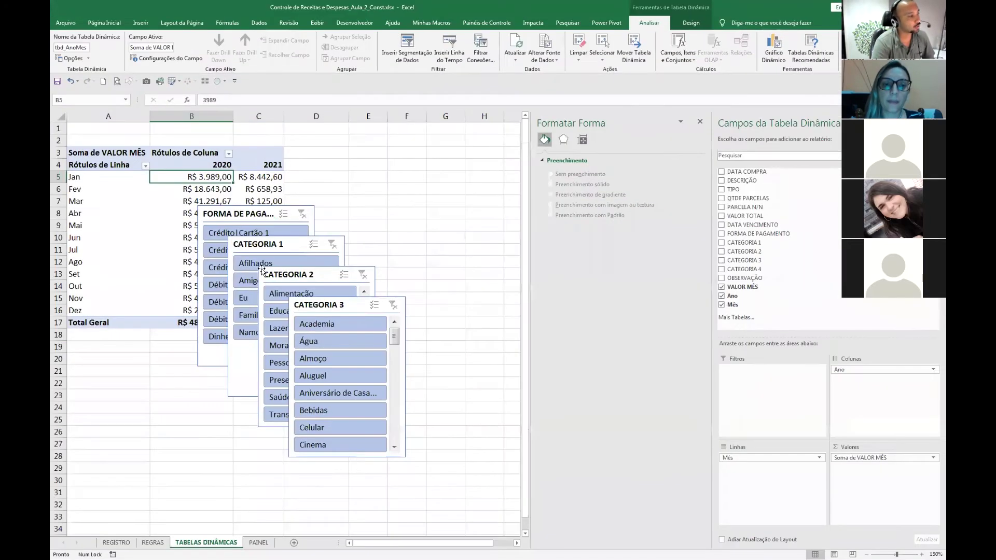
Move the FORMA DE PAGAMENTO, CATEGORIA 1, CATEGORIA 2 and CATEGORIA 3 slicers from TABELAS DINÂMICAS to PAINEL, starting at about column K, row 9.
{"action": "left_click", "coordinate": [236, 213]}
{"action": "left_click", "coordinate": [242, 244], "text": "ctrl"}
{"action": "left_click", "coordinate": [290, 277], "text": "ctrl"}
{"action": "left_click", "coordinate": [298, 300], "text": "ctrl"}
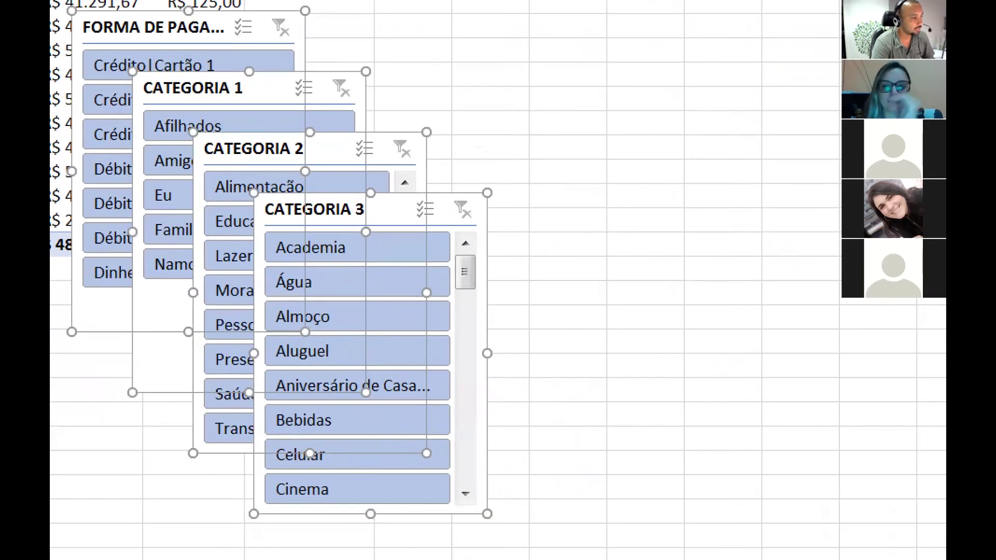
{"action": "left_click_drag", "start_coordinate": [476, 160], "coordinate": [531, 103]}
{"action": "type", "text": "t"}
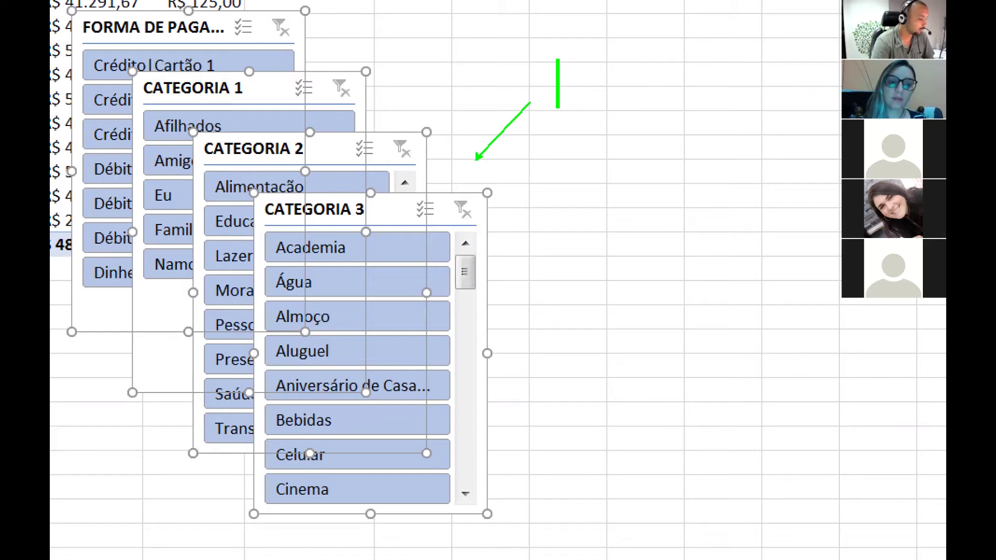
{"action": "type", "text": "Ctrl"}
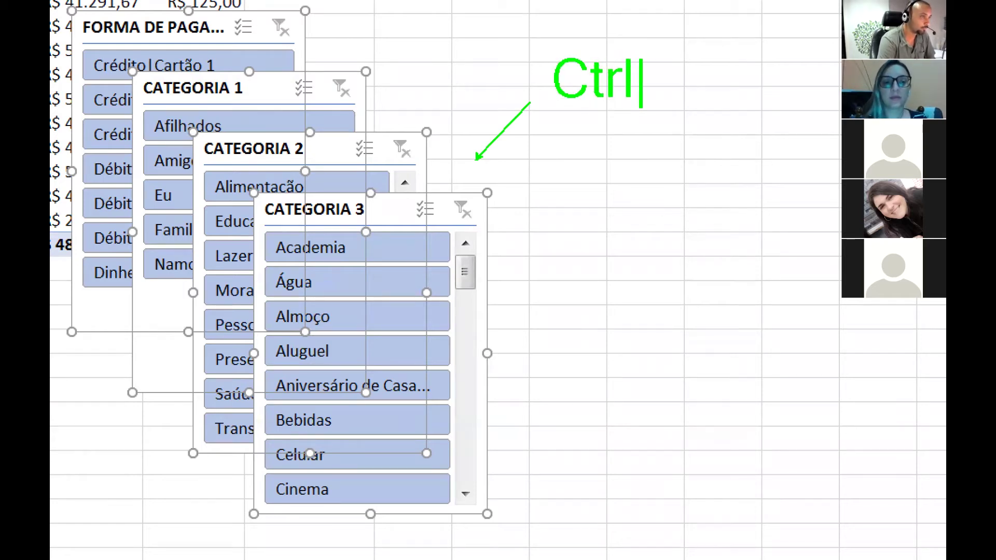
{"action": "type", "text": "+X"}
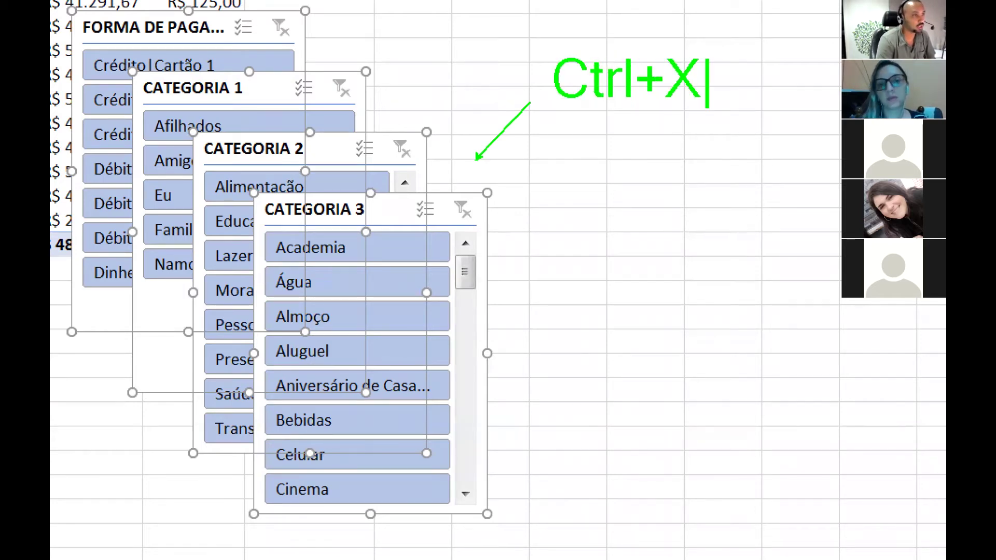
{"action": "key", "text": "Escape"}
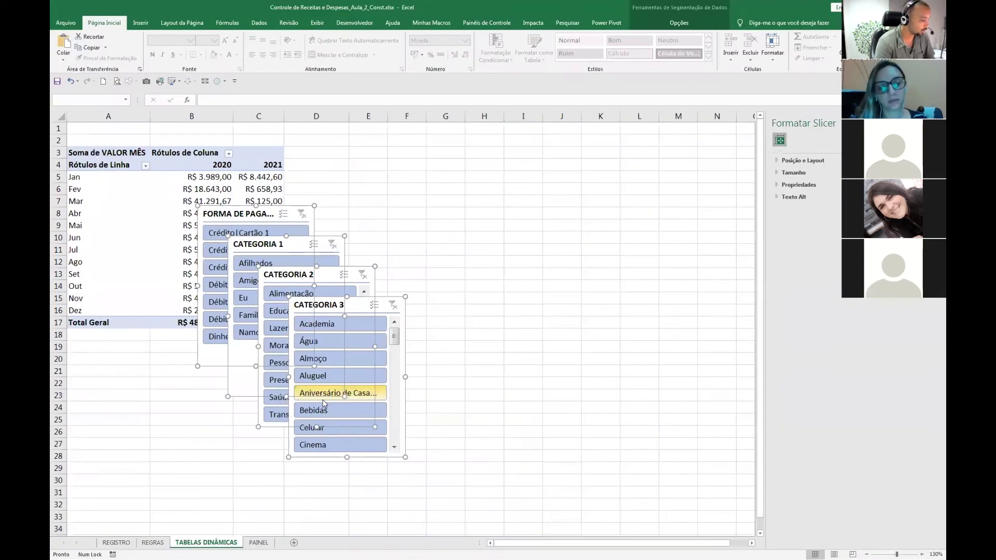
{"action": "key", "text": "ctrl+x"}
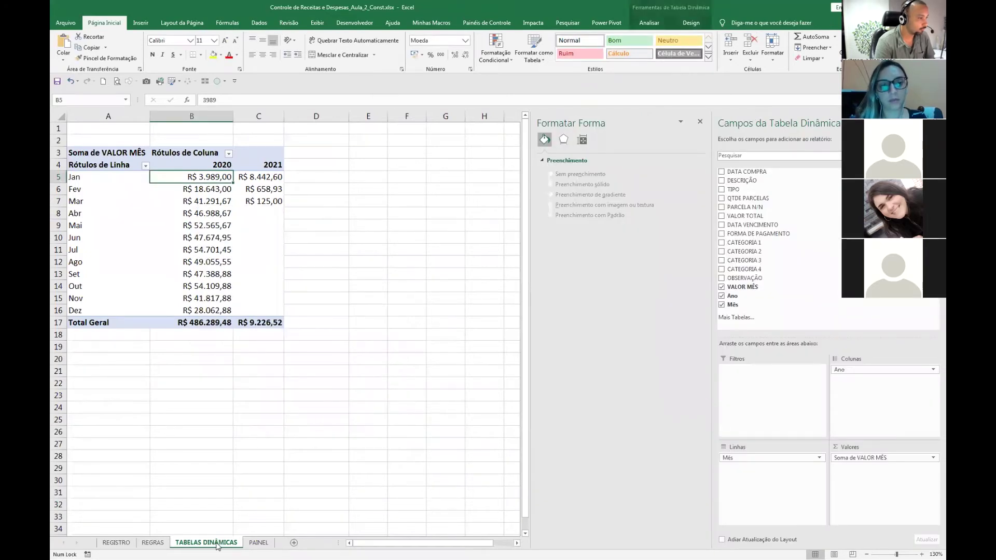
{"action": "left_click", "coordinate": [258, 542]}
{"action": "left_click", "coordinate": [386, 378]}
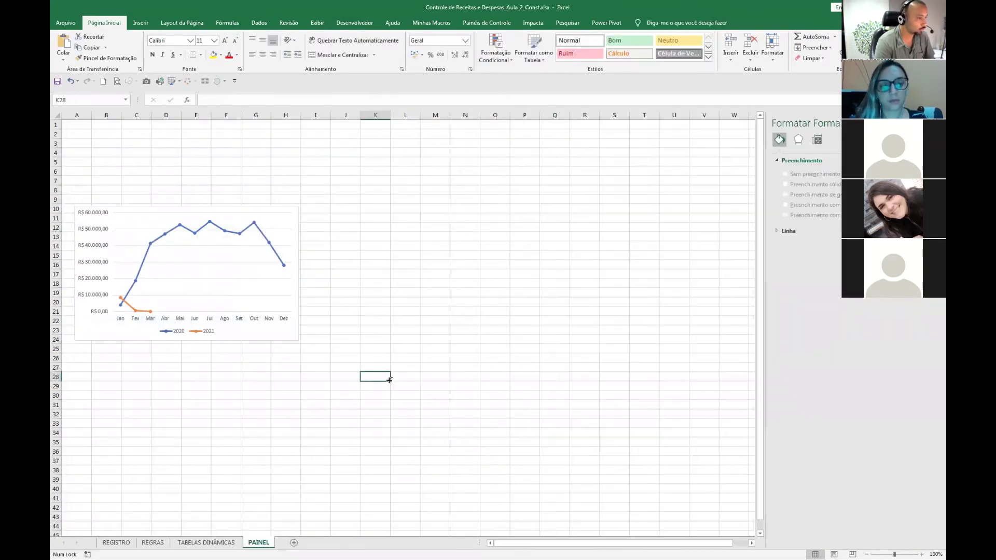
{"action": "key", "text": "ctrl+v"}
{"action": "left_click_drag", "start_coordinate": [389, 379], "coordinate": [382, 194]}
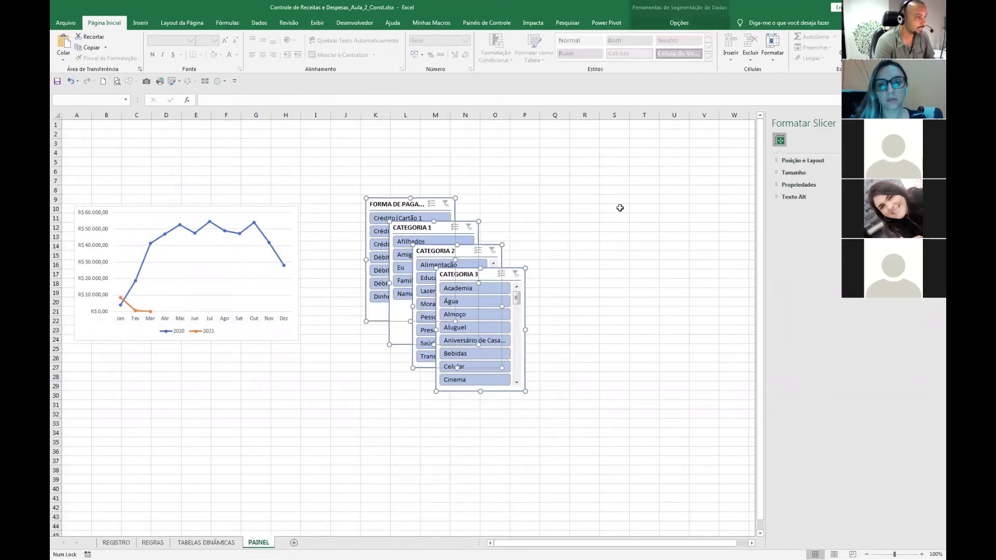
{"action": "left_click", "coordinate": [620, 208]}
Move the pivot chart on PAINEL to about columns G to N, rows 2 to 16, making room for the slicers.
{"action": "left_click", "coordinate": [253, 189]}
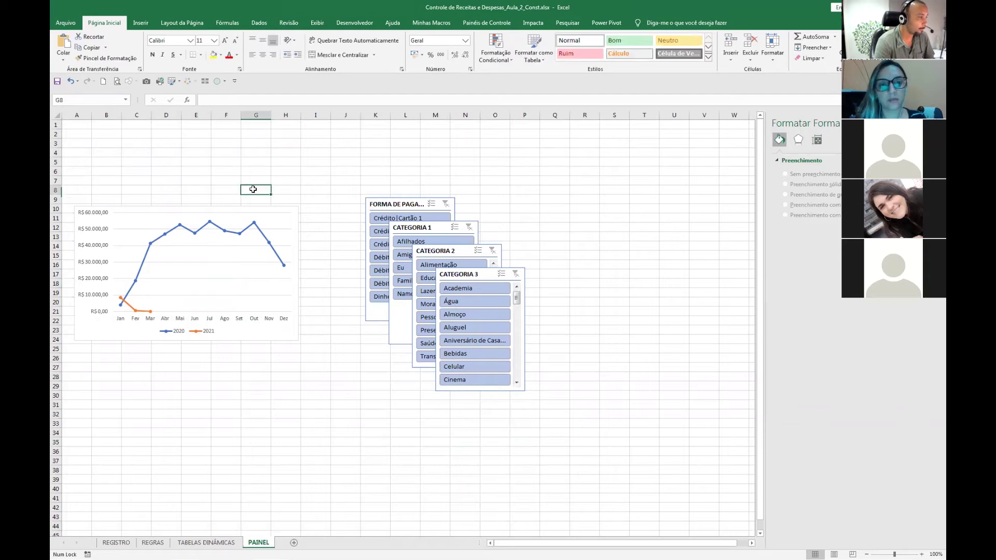
{"action": "left_click_drag", "start_coordinate": [251, 207], "coordinate": [421, 136]}
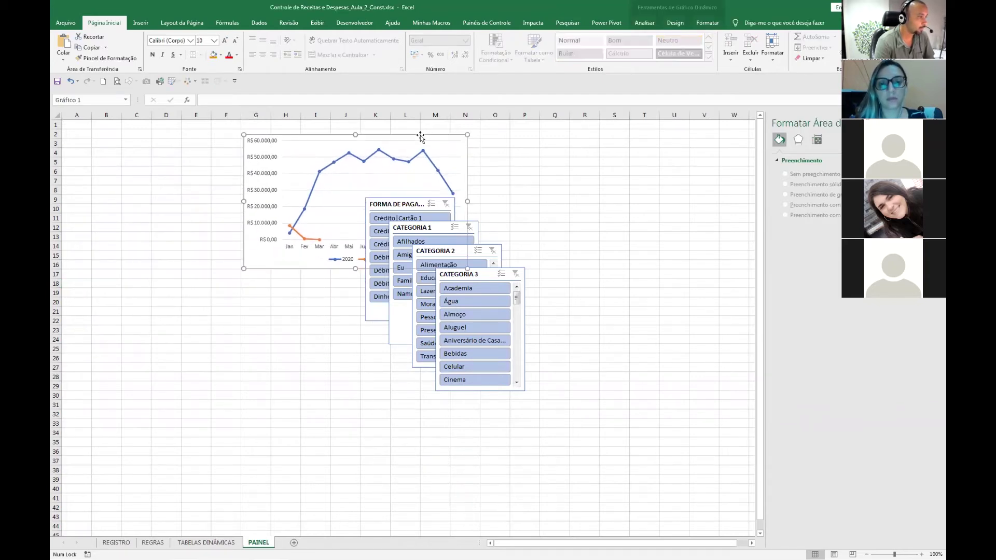
{"action": "left_click", "coordinate": [373, 385]}
Stack the FORMA DE PAGAMENTO, CATEGORIA 1 and CATEGORIA 2 slicers in columns A to C from row 2, and place CATEGORIA 3 beside CATEGORIA 2.
{"action": "left_click_drag", "start_coordinate": [371, 199], "coordinate": [67, 131]}
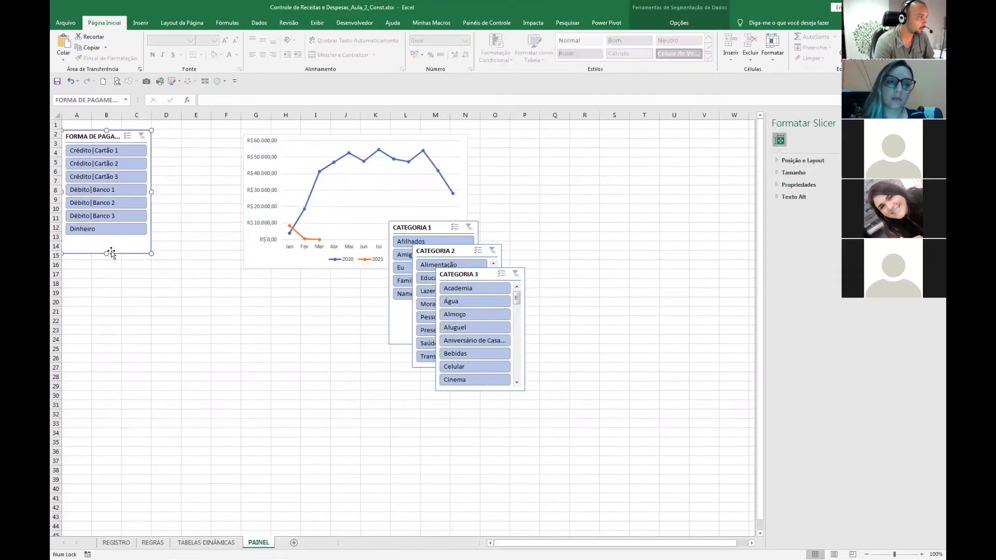
{"action": "left_click_drag", "start_coordinate": [415, 225], "coordinate": [90, 260]}
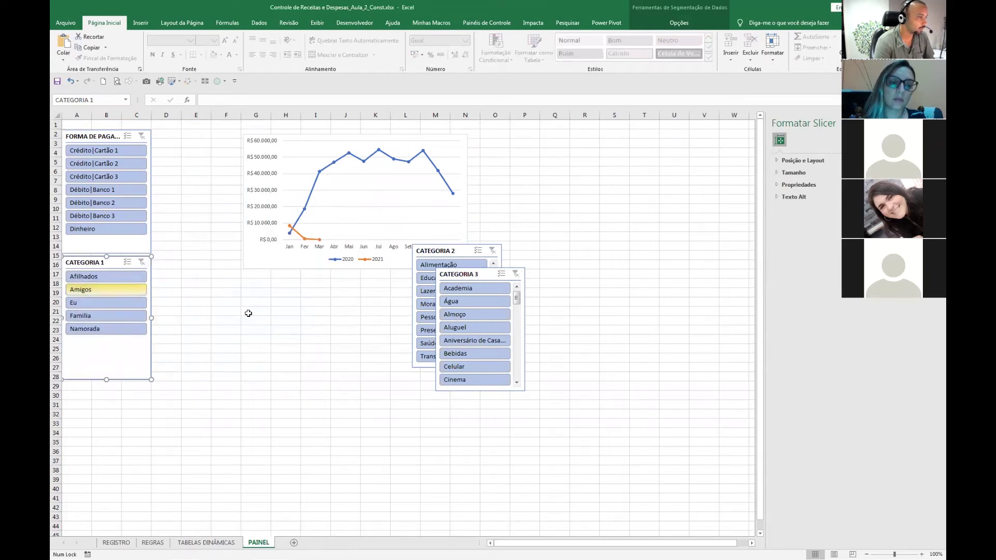
{"action": "left_click_drag", "start_coordinate": [431, 255], "coordinate": [81, 394]}
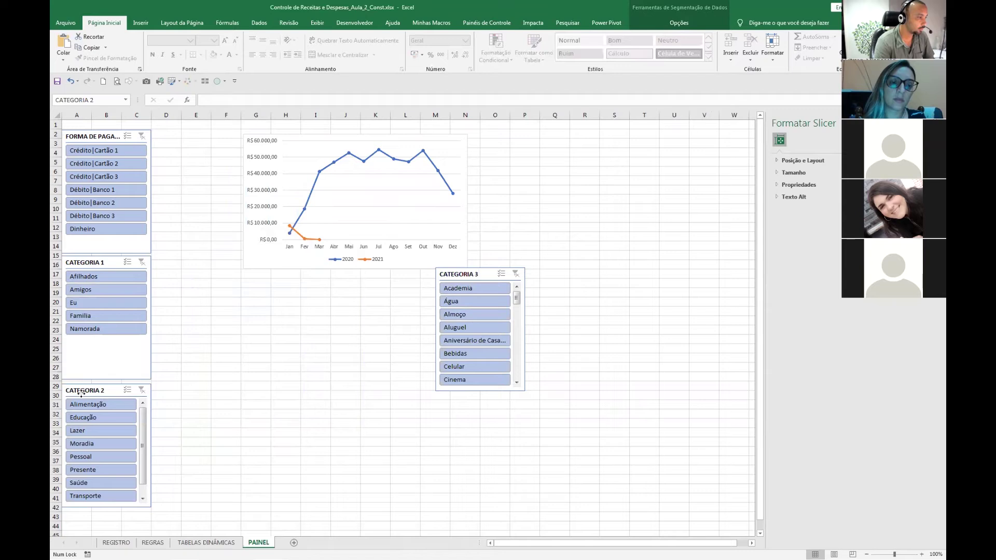
{"action": "left_click_drag", "start_coordinate": [81, 393], "coordinate": [81, 393]}
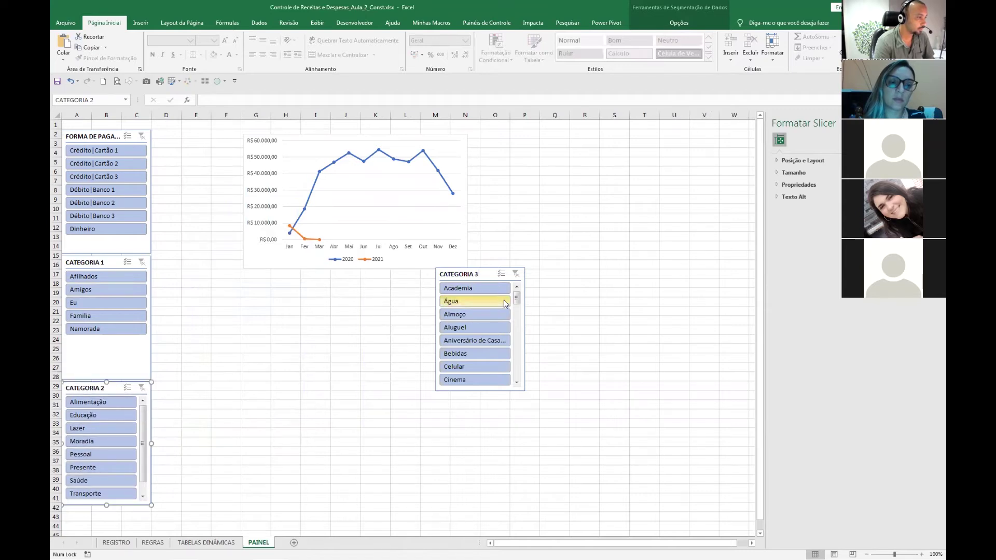
{"action": "left_click_drag", "start_coordinate": [486, 275], "coordinate": [206, 390]}
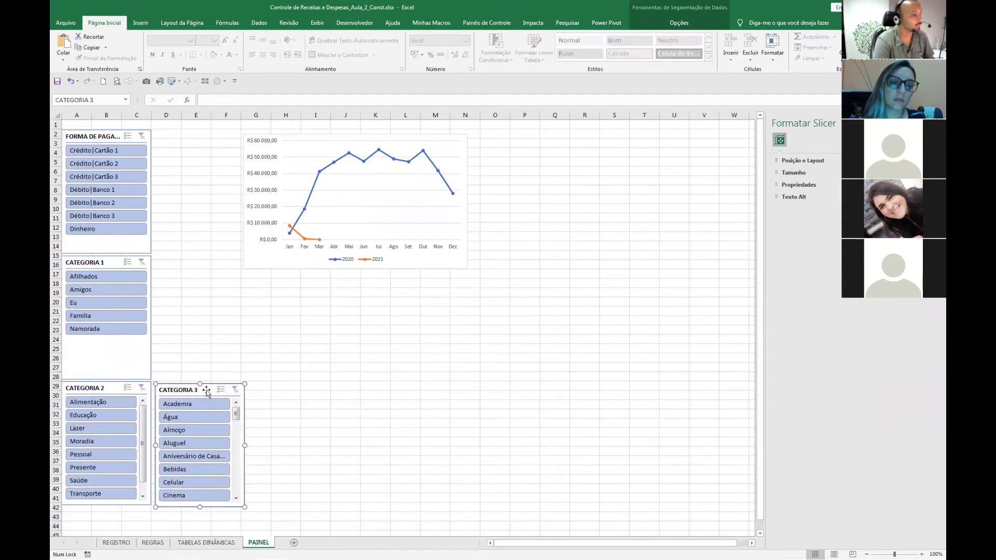
{"action": "left_click", "coordinate": [306, 380]}
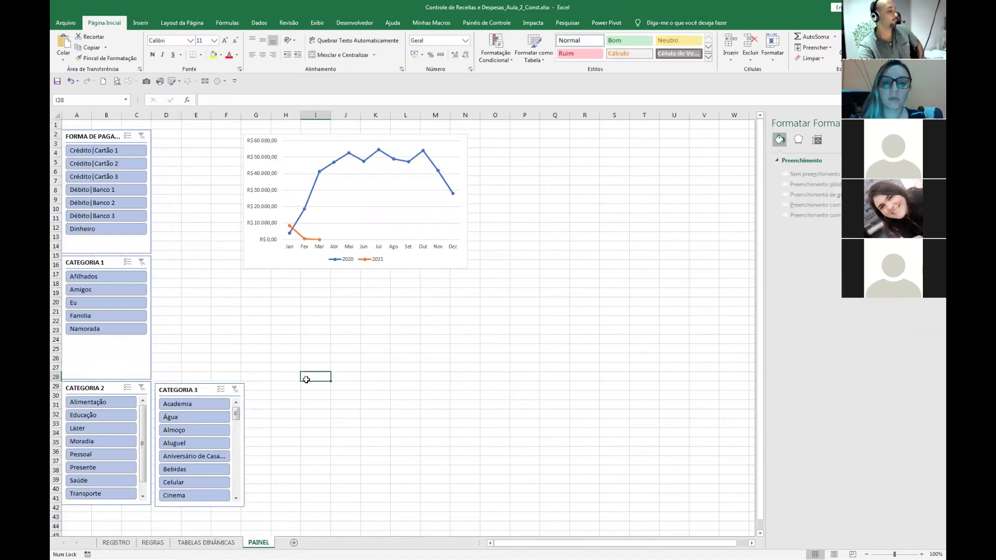
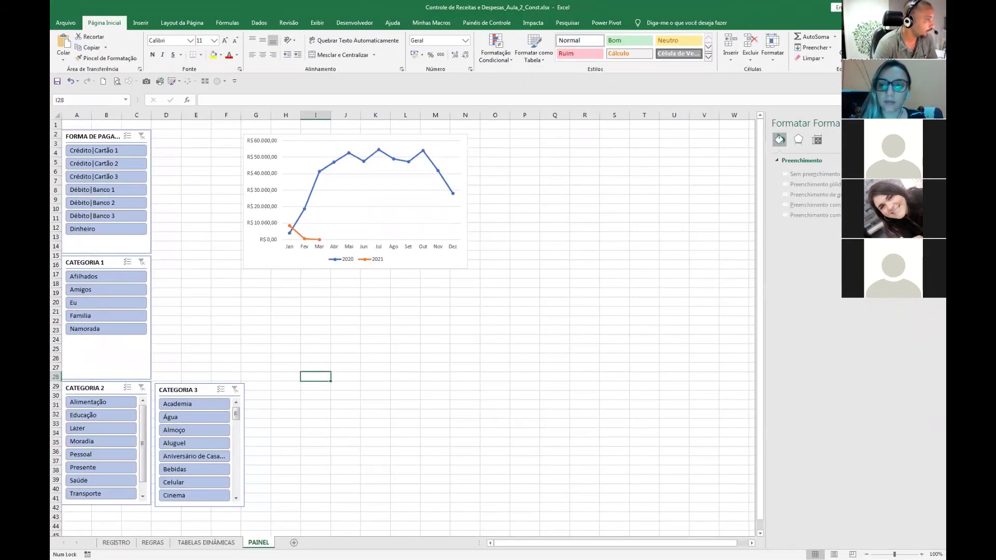
Shorten the FORMA DE PAGAMENTO and CATEGORIA 1 slicers to fit their items and move CATEGORIA 1 and CATEGORIA 2 up to close the gaps.
{"action": "left_click", "coordinate": [146, 249]}
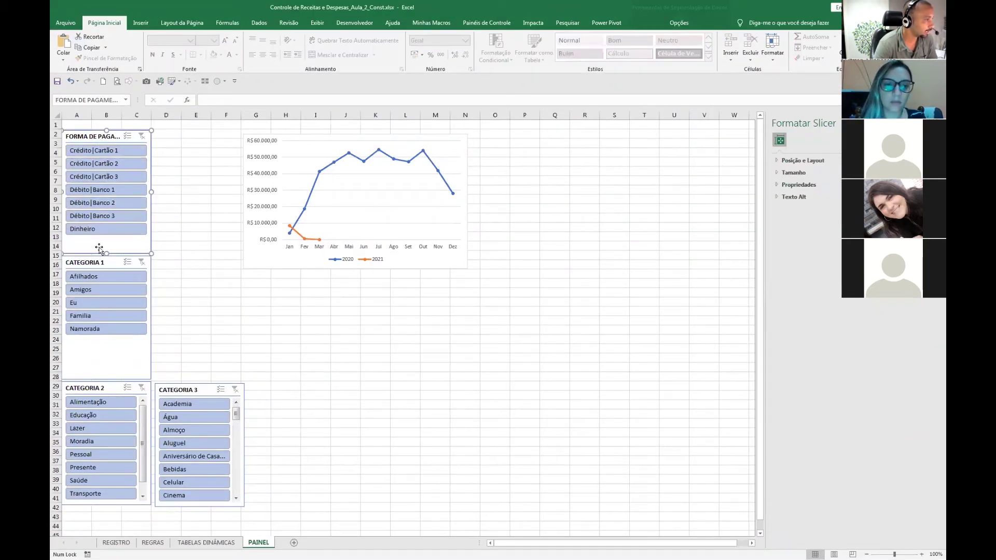
{"action": "left_click_drag", "start_coordinate": [106, 254], "coordinate": [106, 232]}
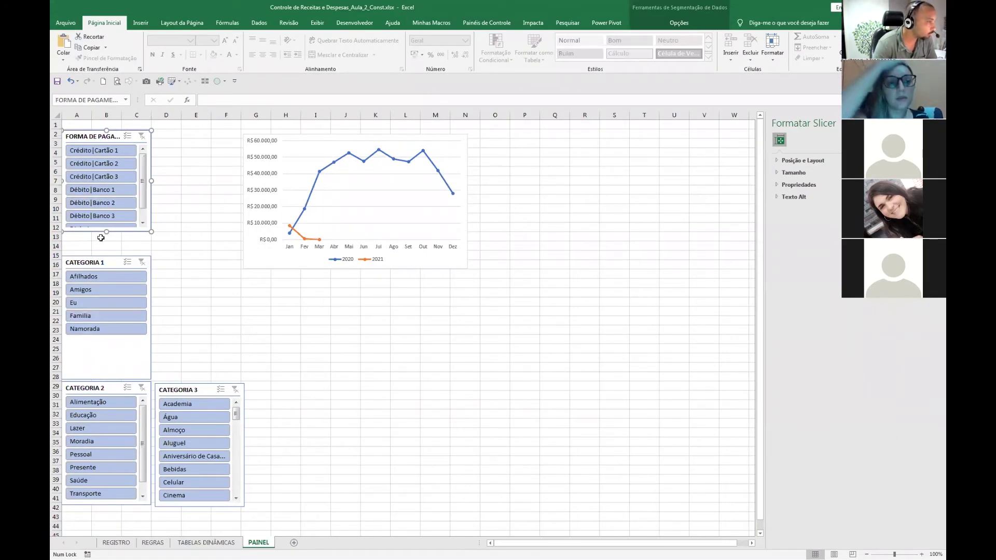
{"action": "mouse_move", "coordinate": [106, 232]}
{"action": "left_mouse_down"}
{"action": "mouse_move", "coordinate": [97, 257]}
{"action": "mouse_move", "coordinate": [98, 245]}
{"action": "left_mouse_up"}
{"action": "left_click_drag", "start_coordinate": [109, 327], "coordinate": [107, 326]}
{"action": "left_click_drag", "start_coordinate": [113, 383], "coordinate": [112, 330]}
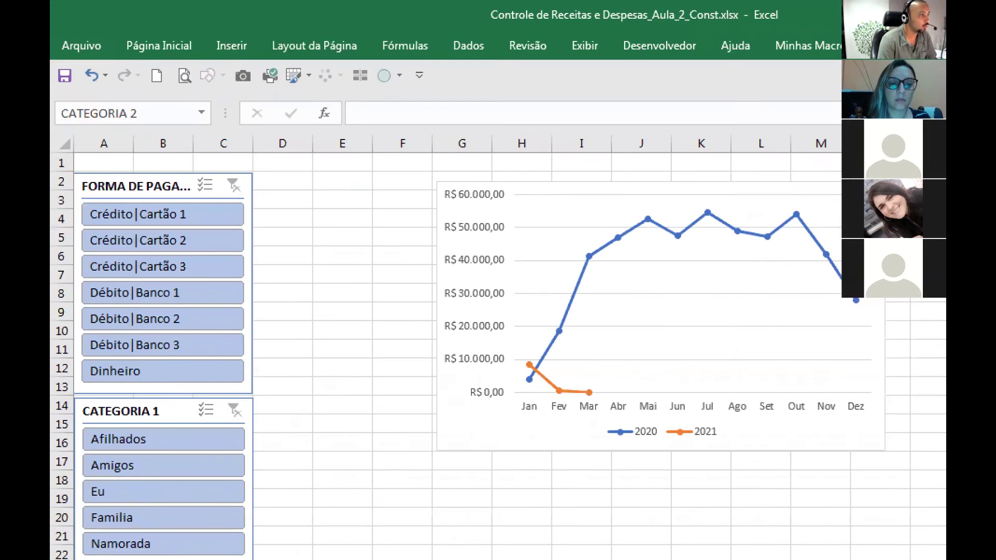
Move the CATEGORIA 3 slicer directly below CATEGORIA 2 in columns A to C.
{"action": "mouse_move", "coordinate": [202, 24]}
{"action": "left_mouse_down"}
{"action": "mouse_move", "coordinate": [529, 155]}
{"action": "mouse_move", "coordinate": [668, 167]}
{"action": "left_mouse_up"}
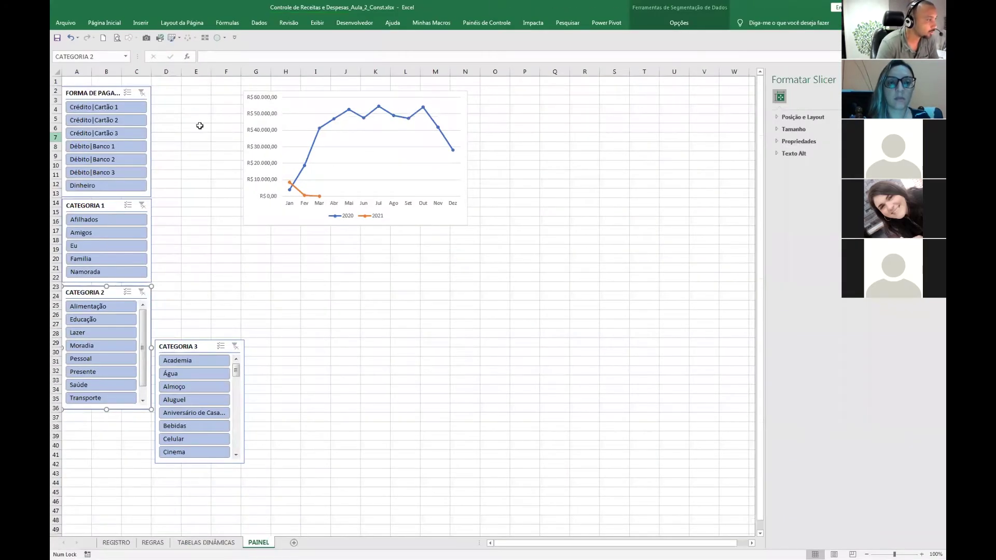
{"action": "left_click", "coordinate": [171, 100]}
{"action": "left_click_drag", "start_coordinate": [197, 341], "coordinate": [104, 413]}
{"action": "left_click", "coordinate": [156, 266]}
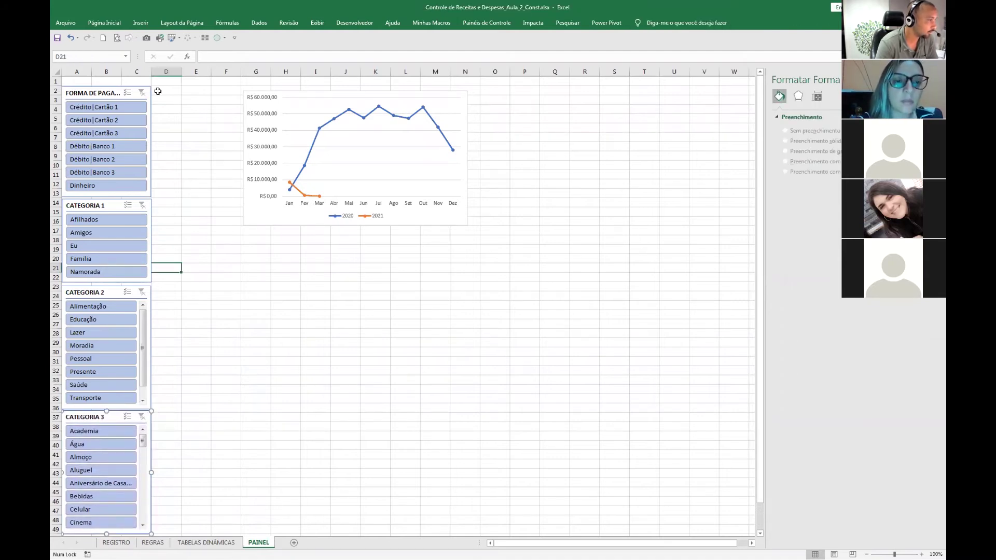
Move the pivot chart next to the slicer column, over about columns D to K, rows 2 to 16.
{"action": "left_click_drag", "start_coordinate": [254, 90], "coordinate": [166, 85]}
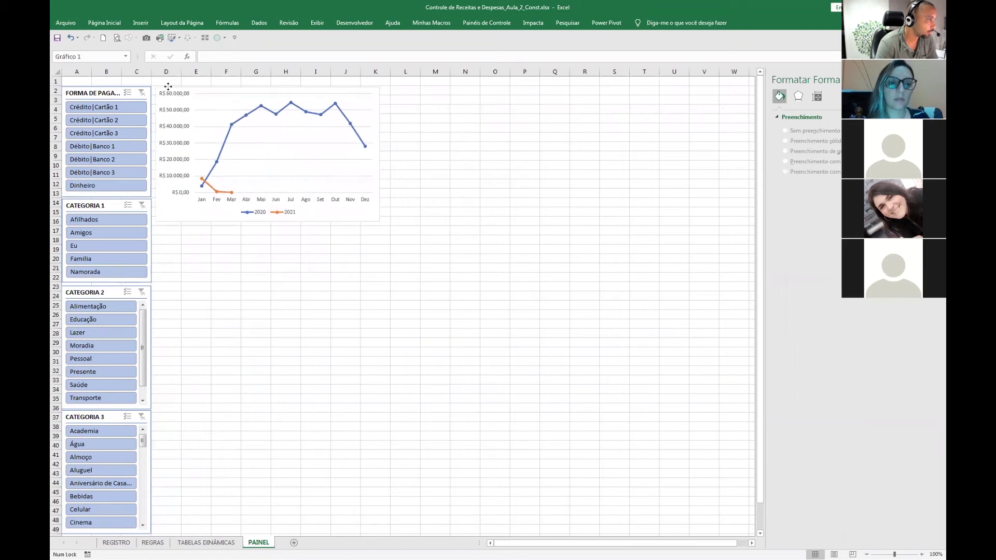
{"action": "left_click", "coordinate": [260, 264]}
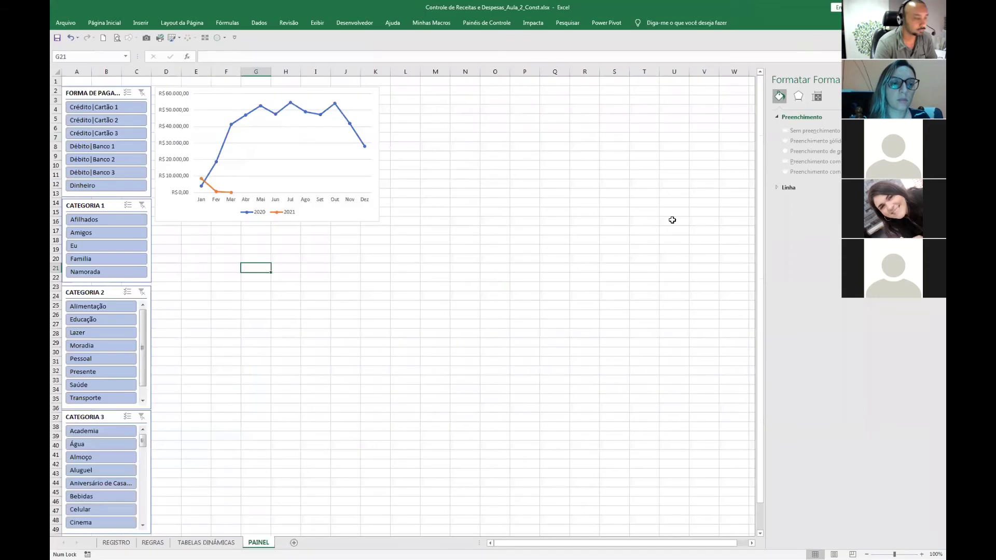
{"action": "left_click", "coordinate": [626, 283]}
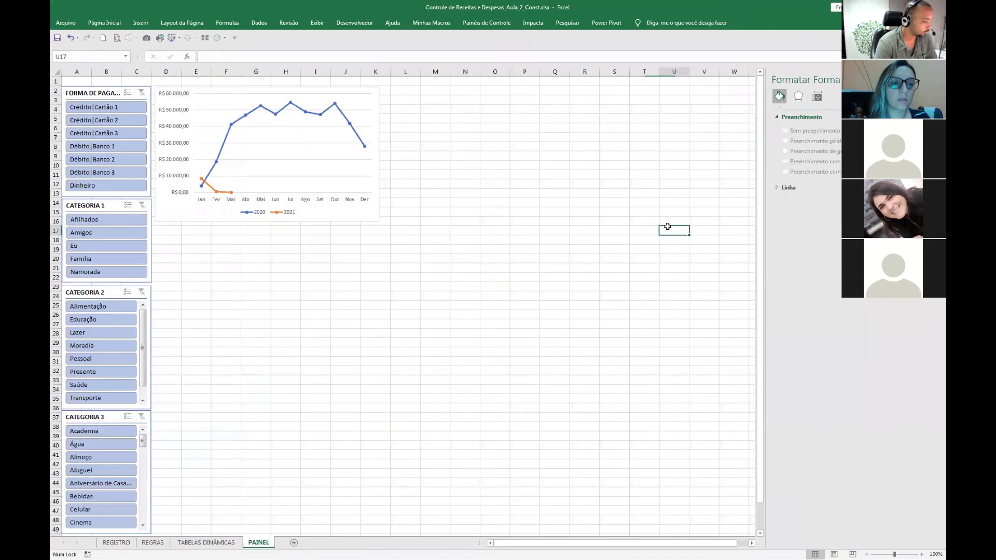
Toggle the ribbon between collapsed and expanded several times, leaving it expanded.
{"action": "key", "text": "ctrl+F1"}
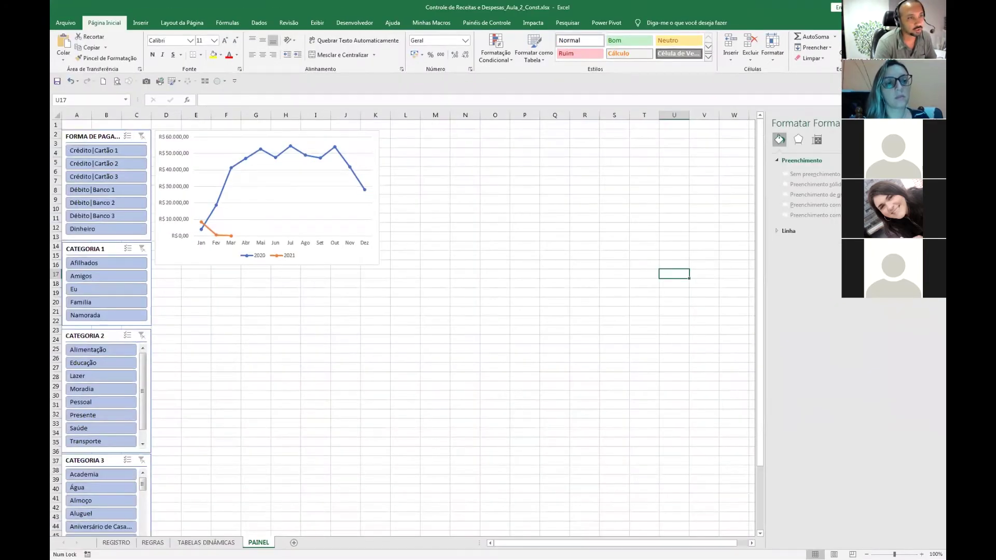
{"action": "key", "text": "ctrl+F1"}
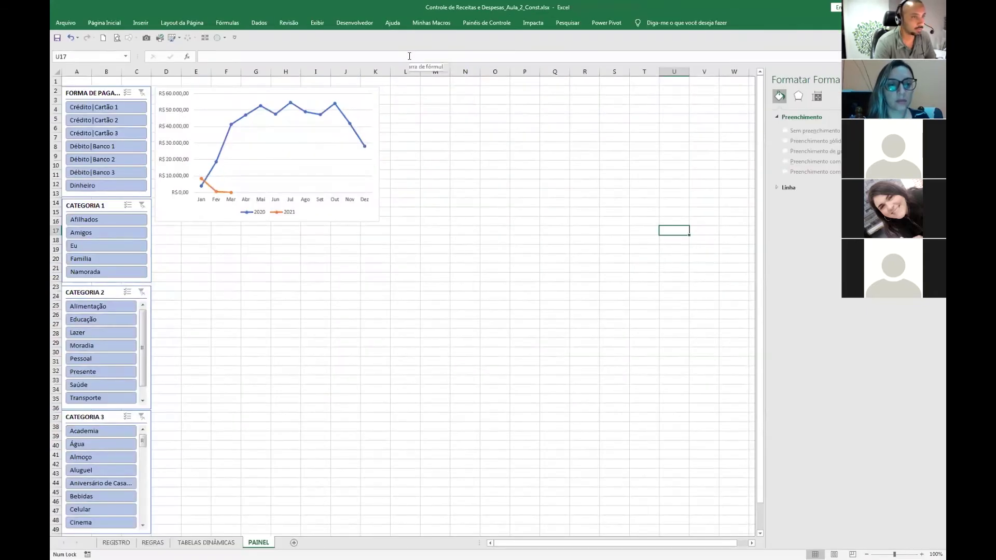
{"action": "key", "text": "ctrl+F1"}
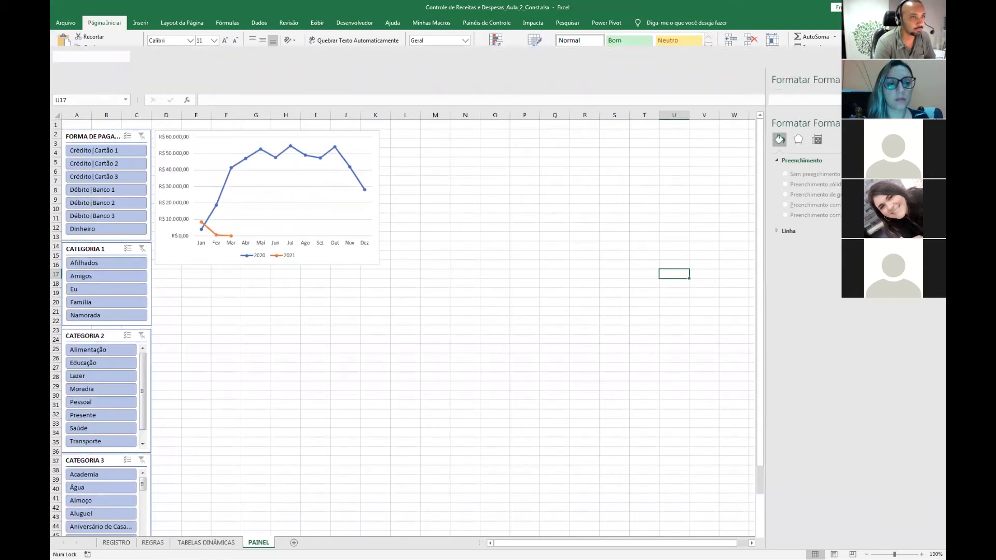
{"action": "key", "text": "ctrl+F1"}
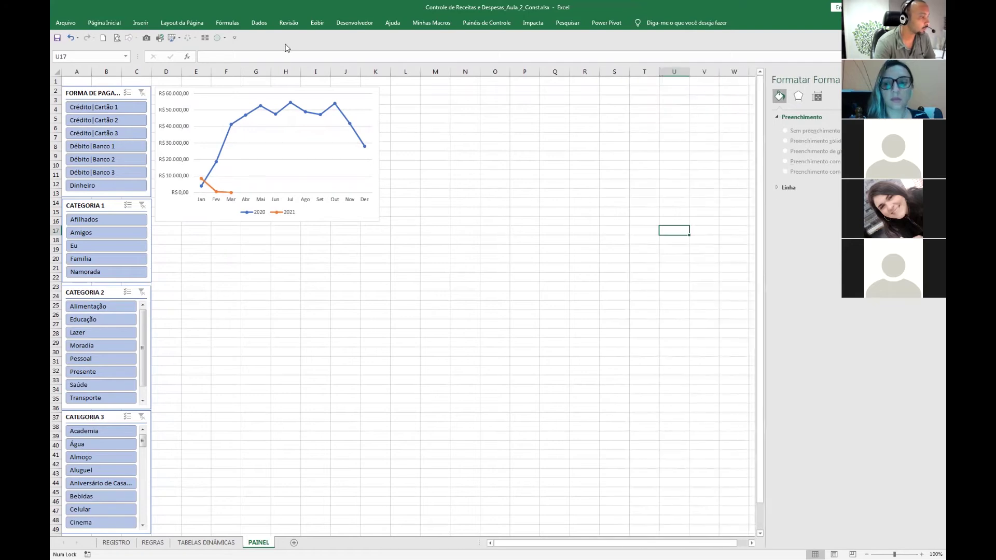
{"action": "key", "text": "ctrl+F1"}
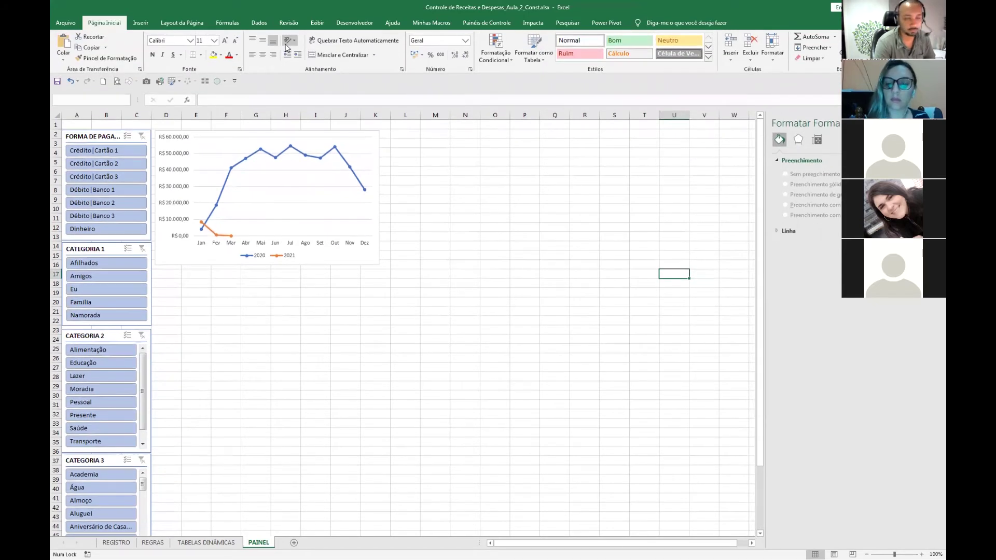
Test the FORMA DE PAGAMENTO slicer by filtering the chart by each payment method in turn, ending on Crédito|Cartão 3.
{"action": "left_click", "coordinate": [243, 302]}
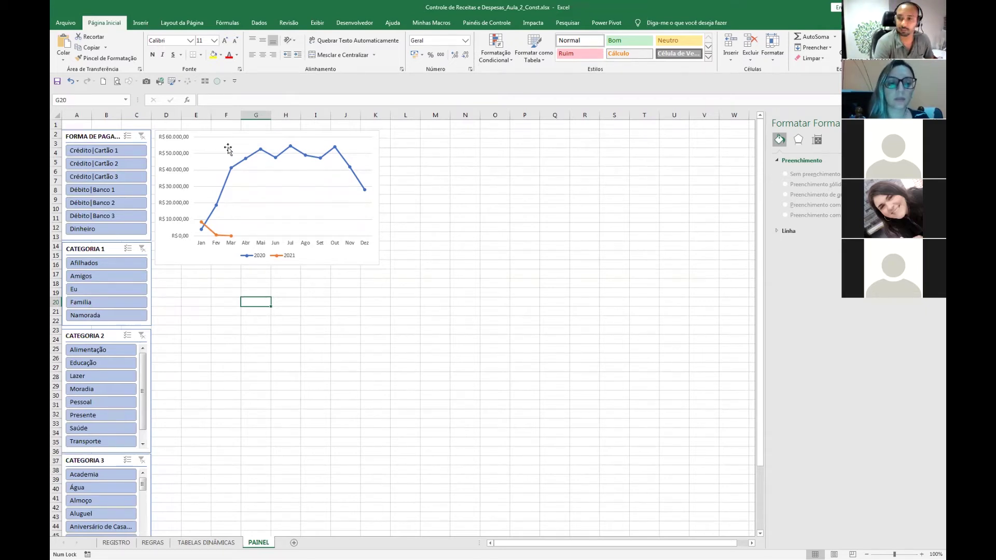
{"action": "left_click", "coordinate": [97, 152]}
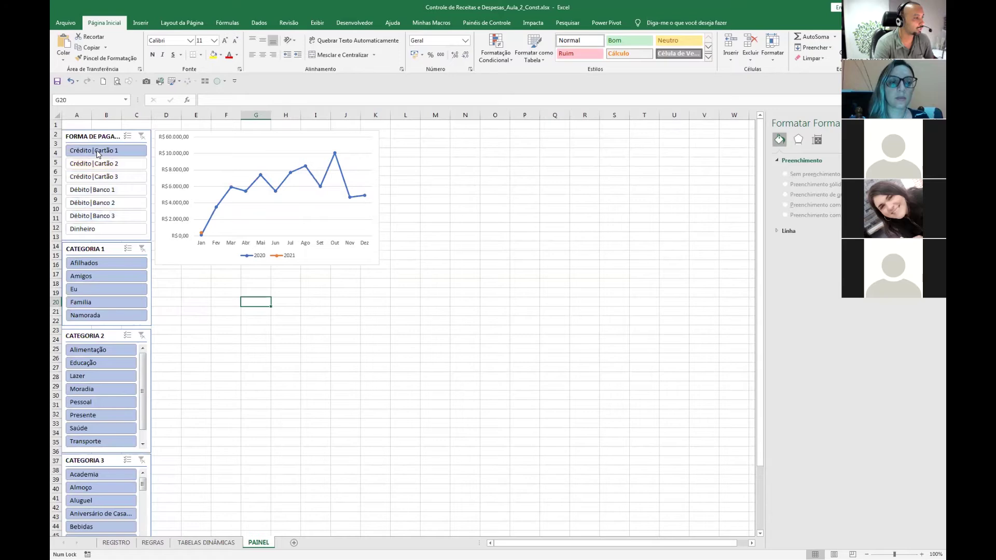
{"action": "left_click", "coordinate": [99, 163]}
{"action": "left_click", "coordinate": [98, 177]}
{"action": "left_click", "coordinate": [100, 191]}
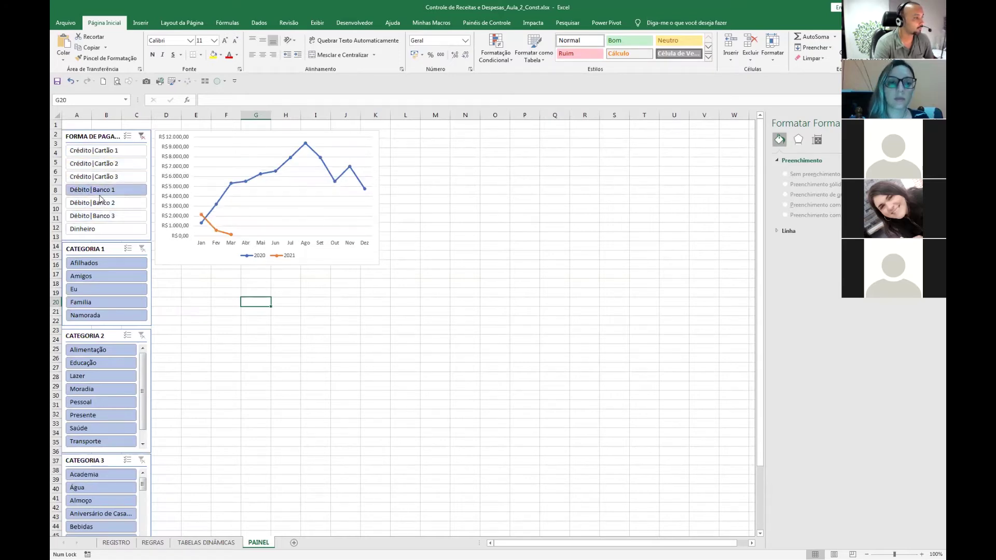
{"action": "left_click", "coordinate": [102, 202]}
{"action": "left_click", "coordinate": [105, 216]}
{"action": "left_click", "coordinate": [116, 231]}
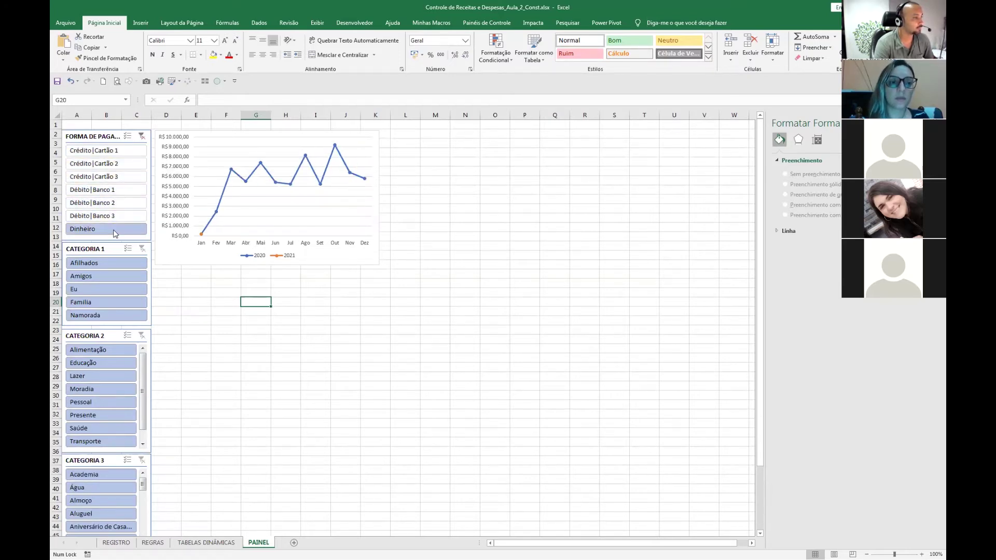
{"action": "left_click", "coordinate": [103, 151]}
{"action": "left_click", "coordinate": [109, 176]}
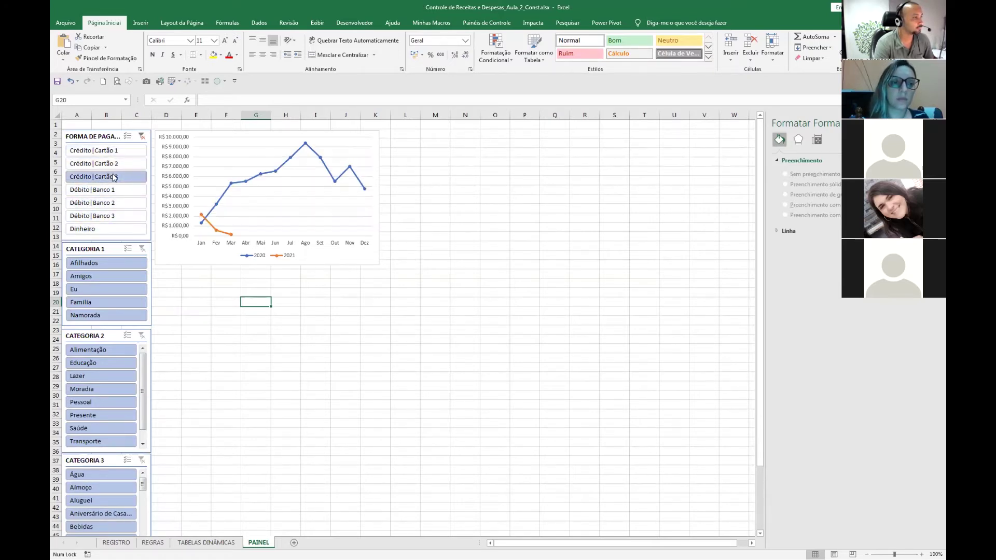
Compare the chart under different FORMA DE PAGAMENTO filters, including Dinheiro, the credit cards and the bank debits, ending on Crédito|Cartão 1.
{"action": "left_click", "coordinate": [114, 227]}
{"action": "left_click", "coordinate": [106, 177]}
{"action": "left_click", "coordinate": [106, 163]}
{"action": "left_click", "coordinate": [113, 193]}
{"action": "left_click", "coordinate": [106, 216]}
{"action": "left_click", "coordinate": [106, 177]}
{"action": "left_click", "coordinate": [104, 150]}
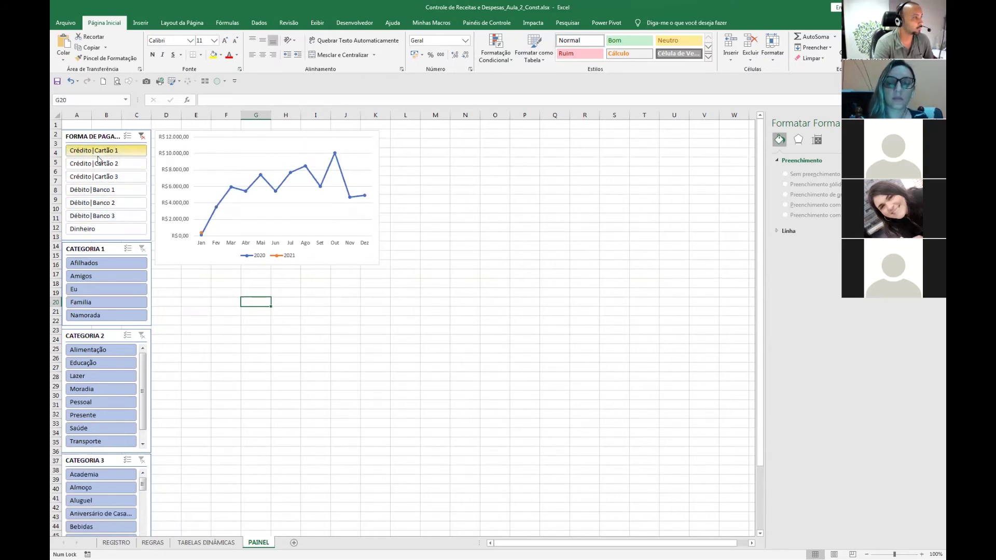
{"action": "left_click", "coordinate": [104, 192]}
{"action": "left_click_drag", "start_coordinate": [103, 196], "coordinate": [113, 218]}
{"action": "left_click", "coordinate": [108, 151]}
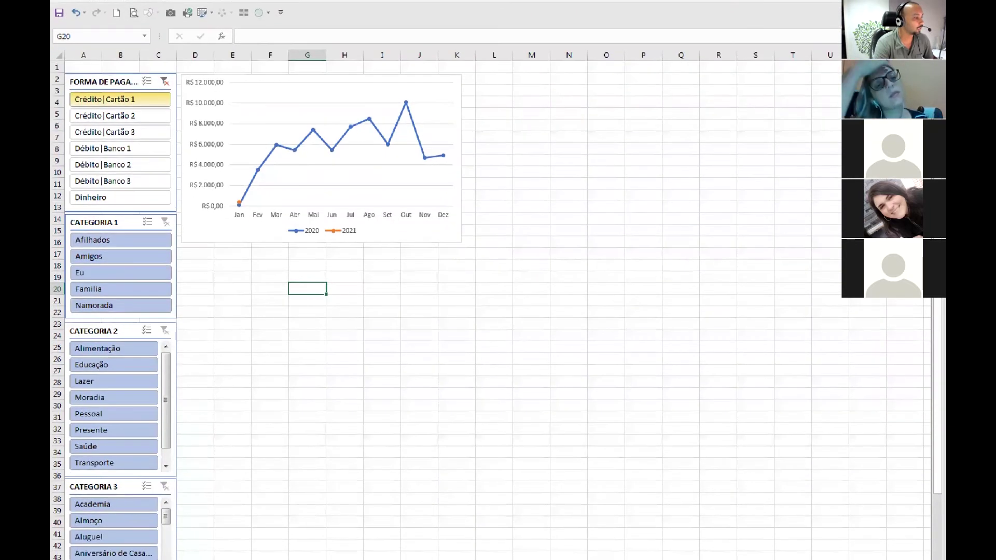
{"action": "left_click_drag", "start_coordinate": [125, 520], "coordinate": [185, 439]}
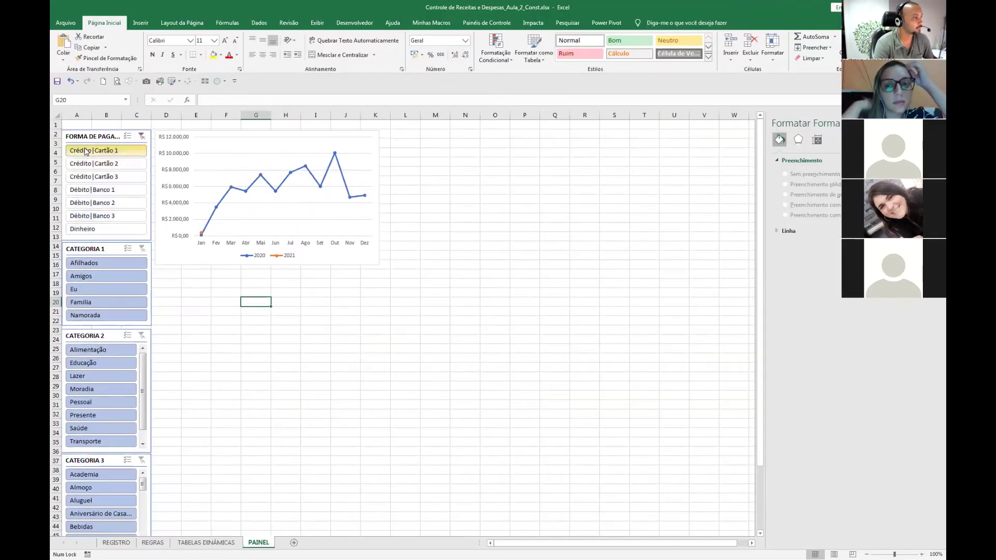
Filter the chart by Débito|Banco 1 and each credit card, and clear the FORMA DE PAGAMENTO slicer's filter.
{"action": "left_click", "coordinate": [108, 115]}
{"action": "left_click", "coordinate": [97, 194]}
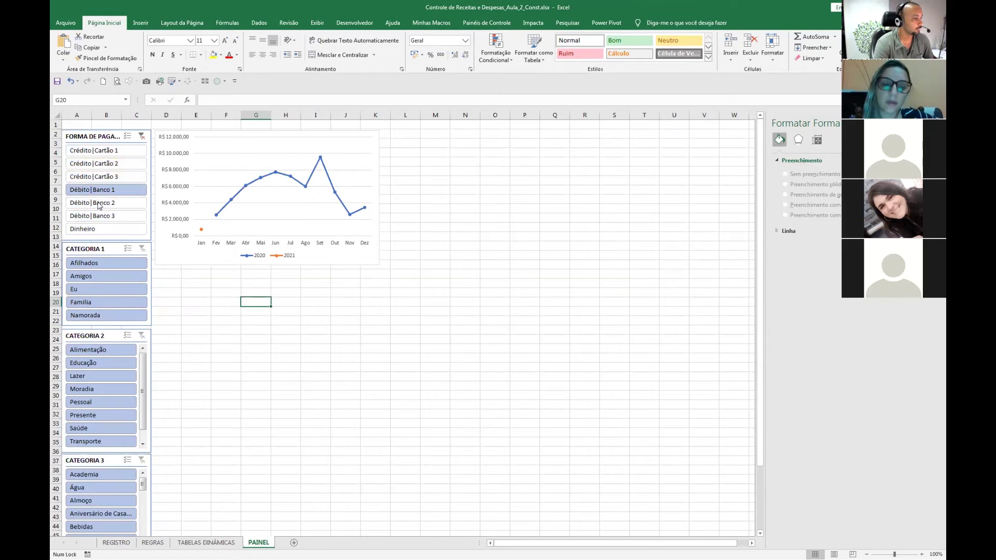
{"action": "left_click", "coordinate": [98, 163]}
{"action": "left_click", "coordinate": [97, 154]}
{"action": "left_click", "coordinate": [94, 177]}
{"action": "left_click", "coordinate": [142, 137]}
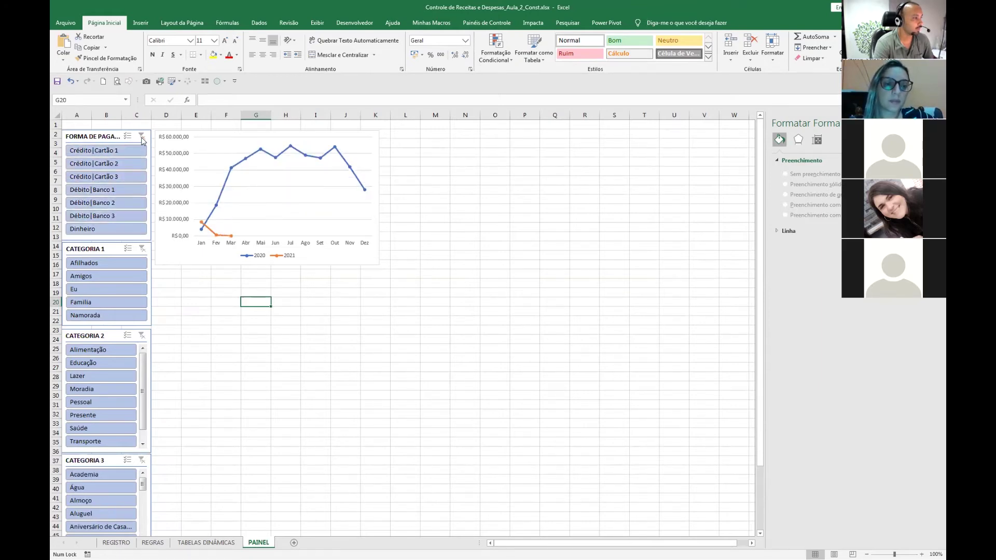
Test the CATEGORIA 1 slicer by filtering the chart by each category, and clear its filter.
{"action": "left_click", "coordinate": [98, 288]}
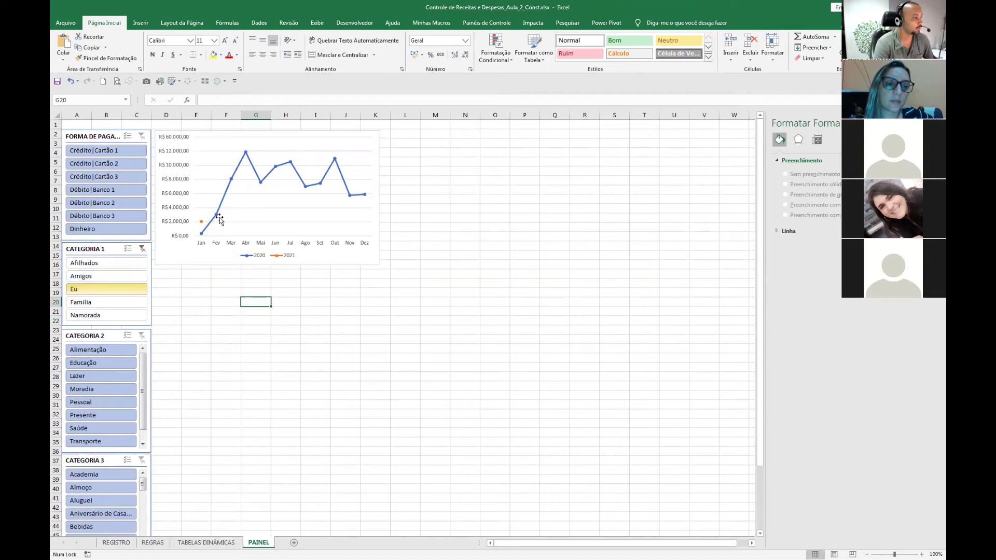
{"action": "left_click", "coordinate": [125, 304]}
{"action": "left_click", "coordinate": [131, 314]}
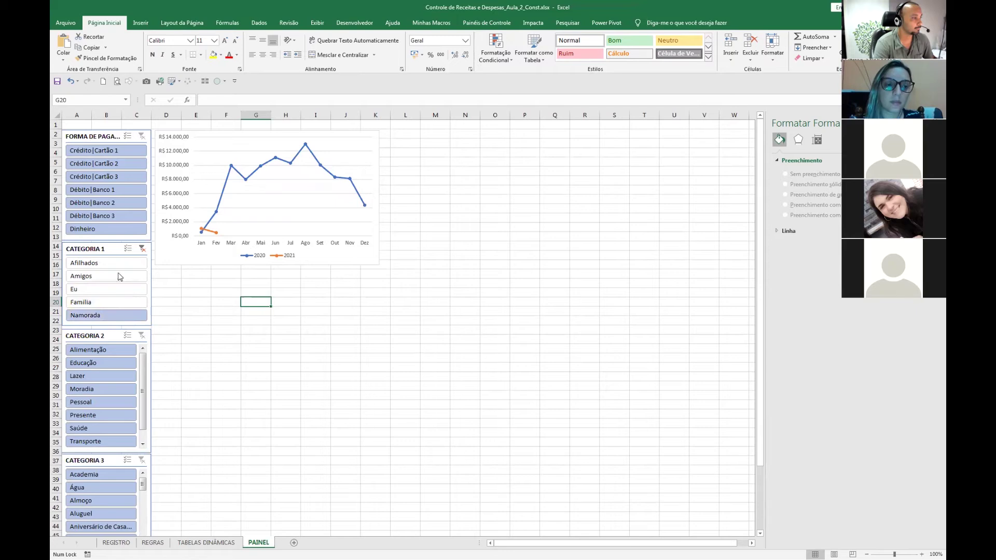
{"action": "left_click", "coordinate": [115, 265]}
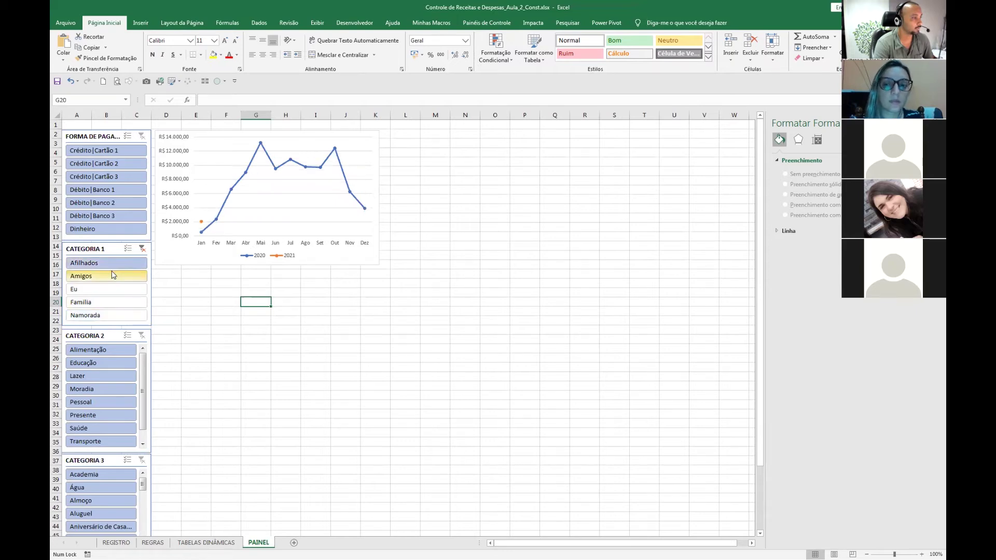
{"action": "left_click", "coordinate": [112, 275]}
{"action": "left_click", "coordinate": [112, 289]}
{"action": "left_click", "coordinate": [113, 303]}
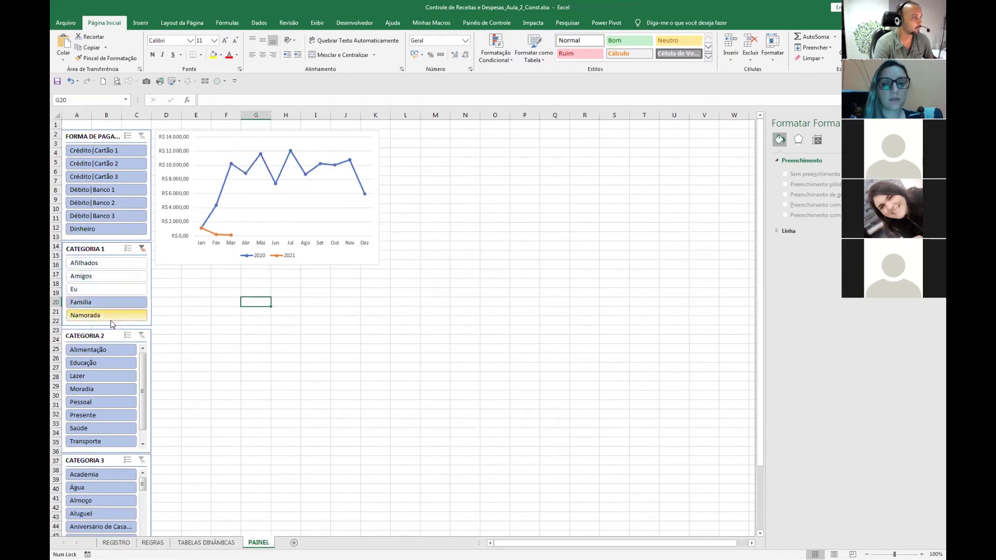
{"action": "left_click", "coordinate": [115, 315]}
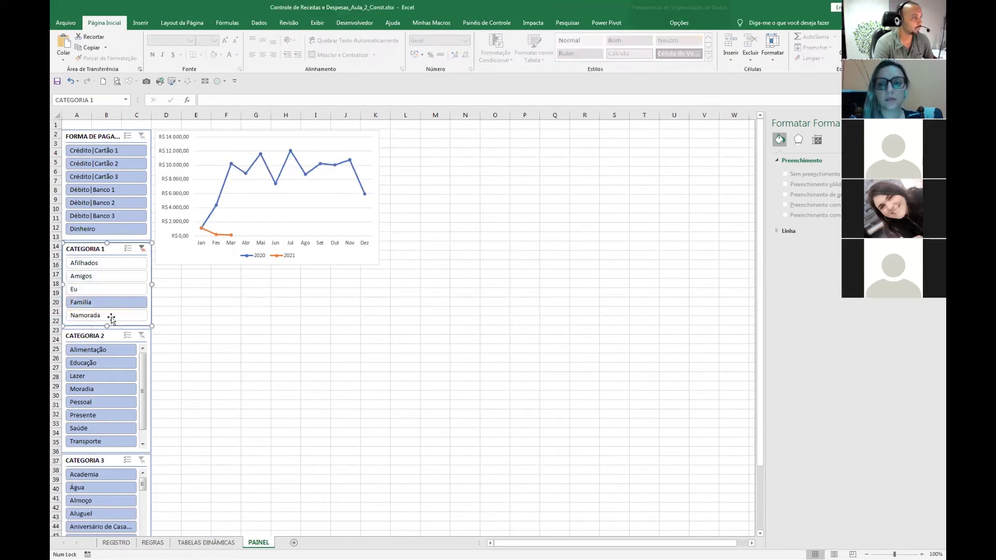
{"action": "left_click", "coordinate": [141, 250]}
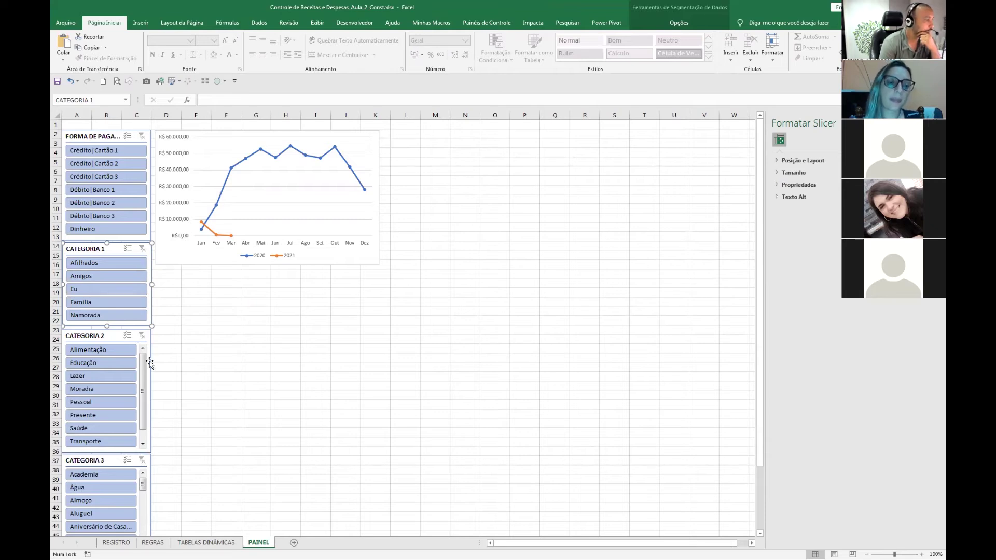
Filter CATEGORIA 2 to Alimentação and try Almoço, Jantar, Lanche and Mercado in CATEGORIA 3, ending on Mercado.
{"action": "left_click", "coordinate": [103, 350]}
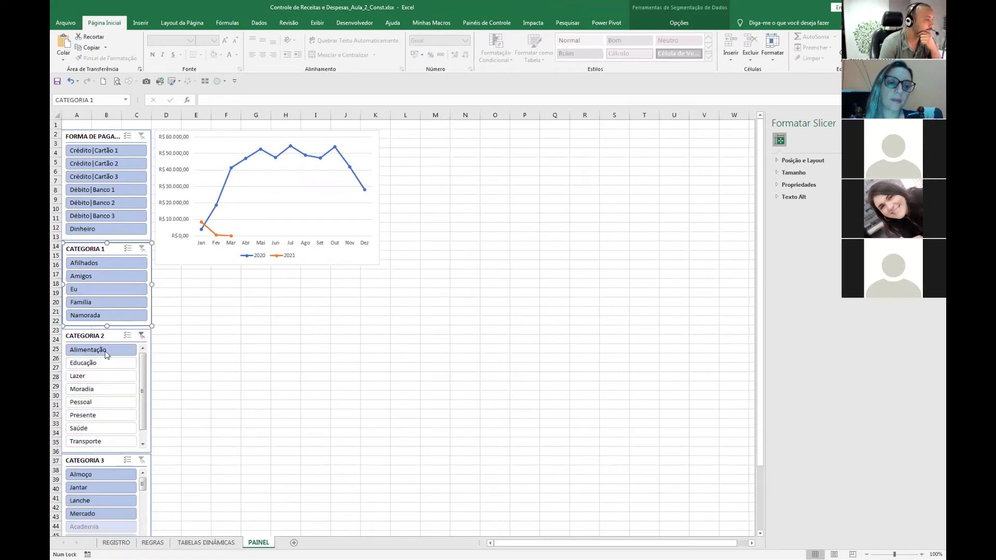
{"action": "left_click", "coordinate": [97, 475]}
{"action": "left_click", "coordinate": [97, 489]}
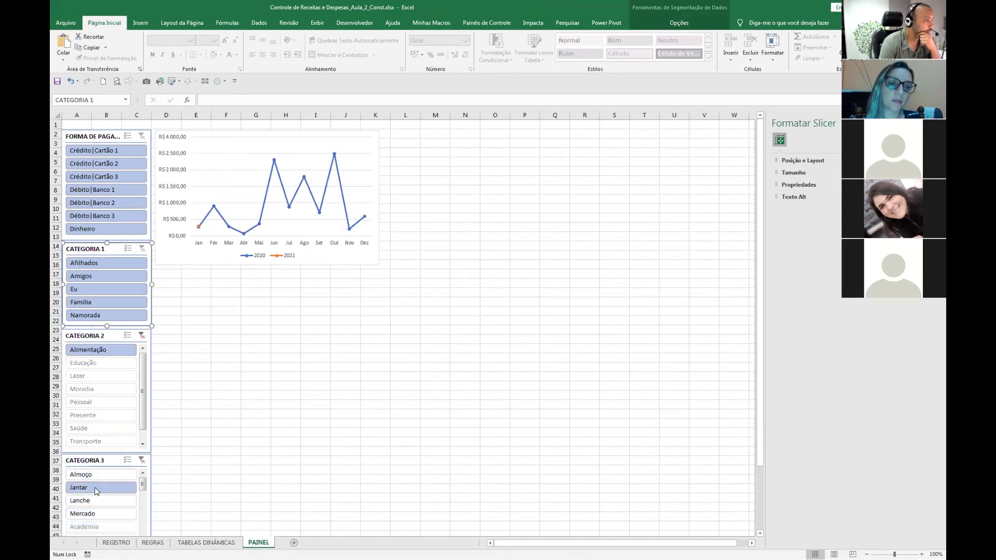
{"action": "left_click", "coordinate": [98, 501]}
{"action": "left_click", "coordinate": [97, 514]}
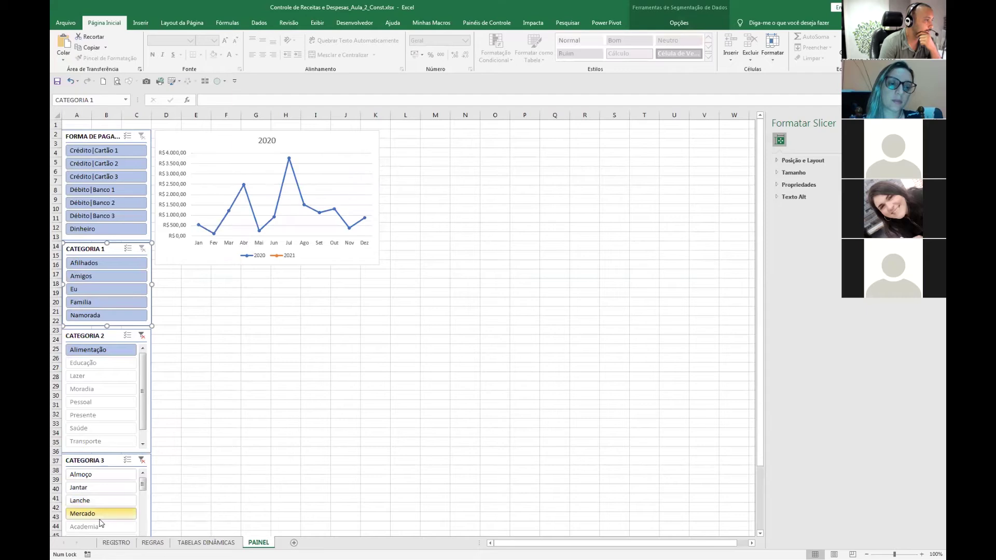
{"action": "left_click", "coordinate": [97, 474]}
{"action": "left_click", "coordinate": [97, 488]}
{"action": "left_click", "coordinate": [98, 500]}
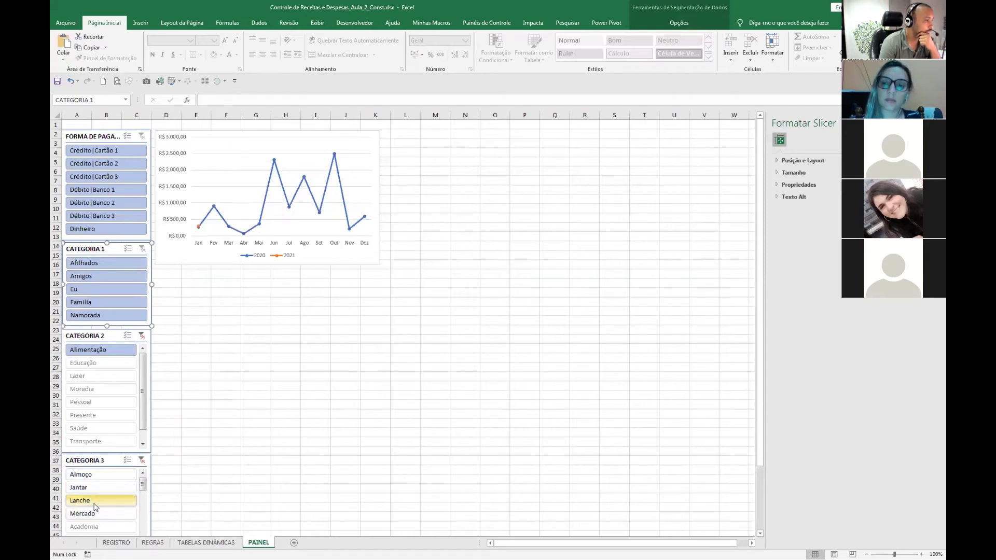
{"action": "left_click", "coordinate": [95, 486]}
{"action": "left_click", "coordinate": [97, 475]}
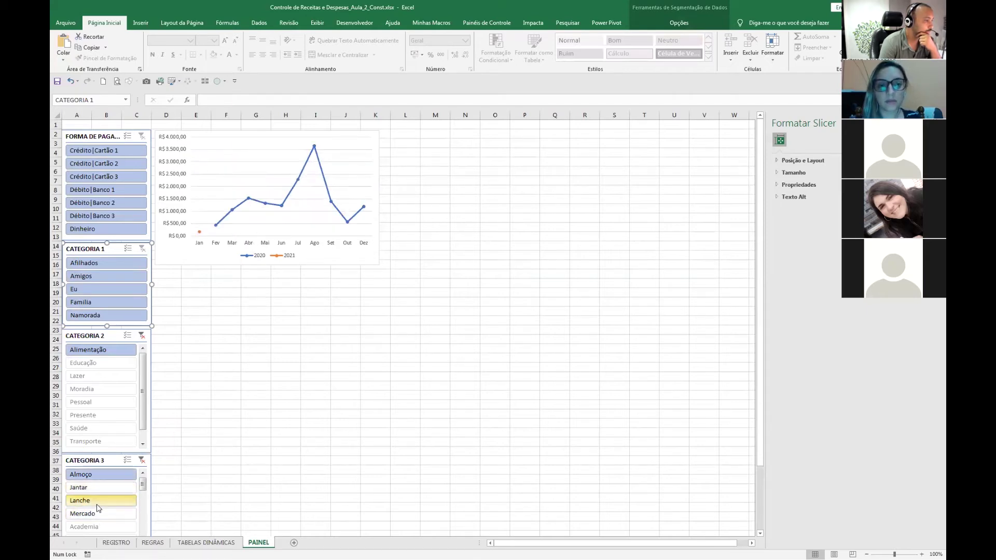
{"action": "left_click", "coordinate": [108, 513]}
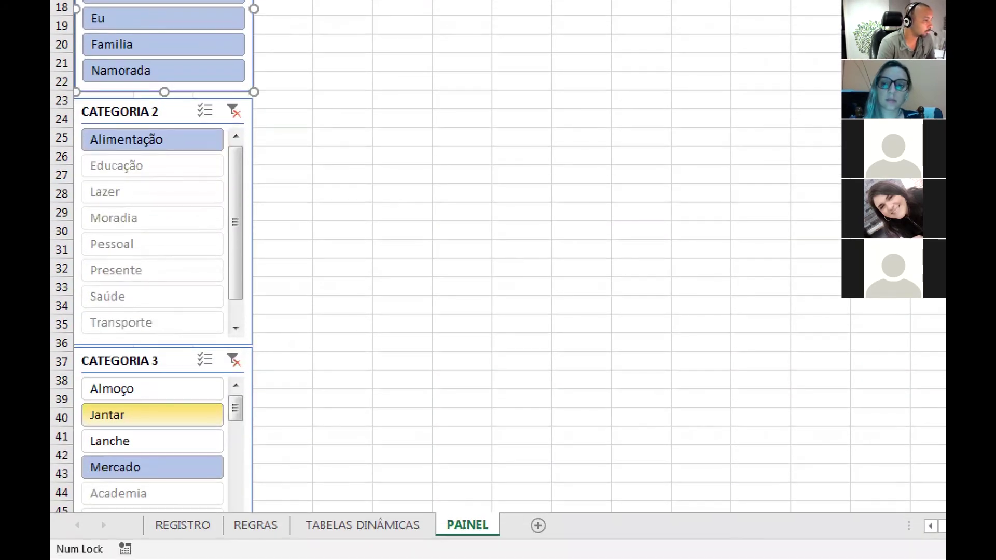
{"action": "left_click_drag", "start_coordinate": [209, 53], "coordinate": [179, 134]}
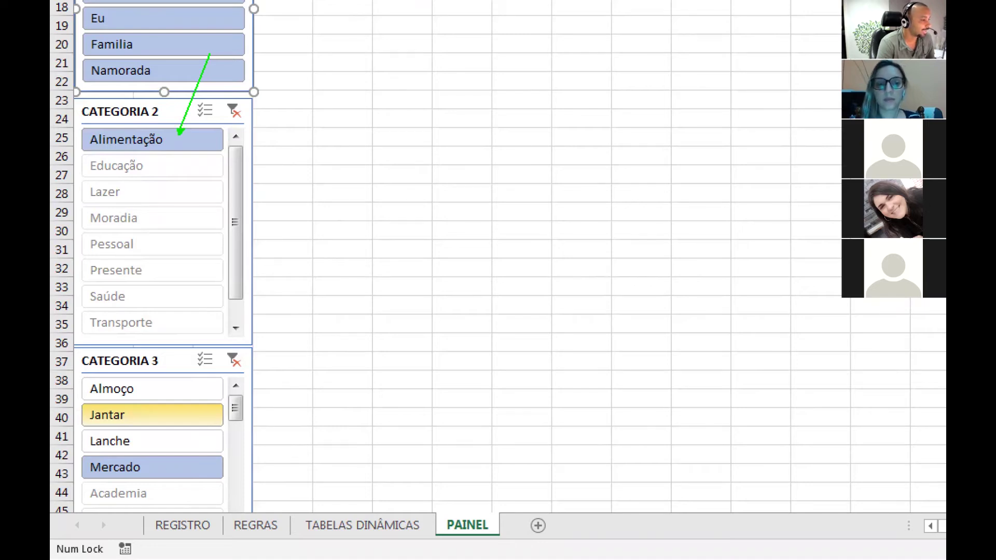
{"action": "left_click_drag", "start_coordinate": [283, 471], "coordinate": [218, 492]}
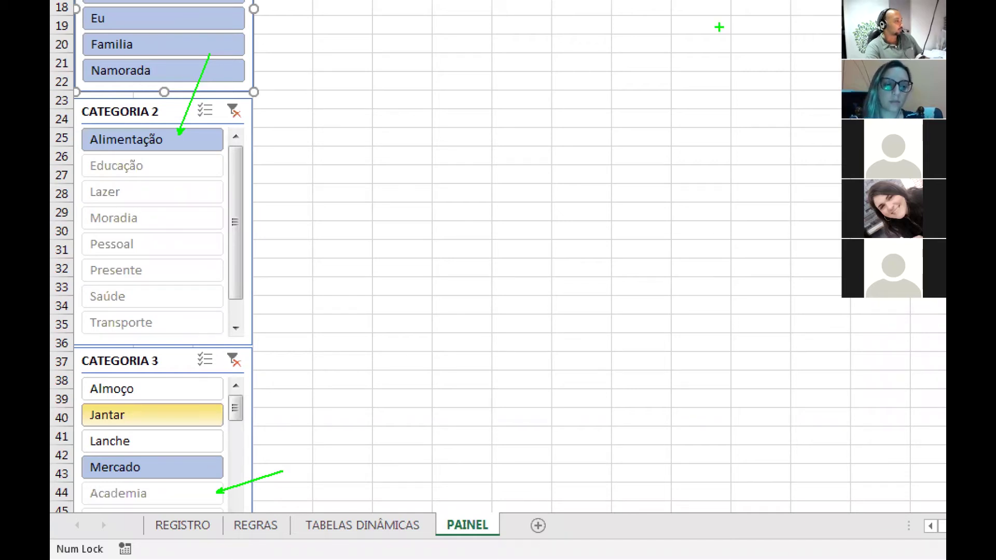
{"action": "key", "text": "Escape"}
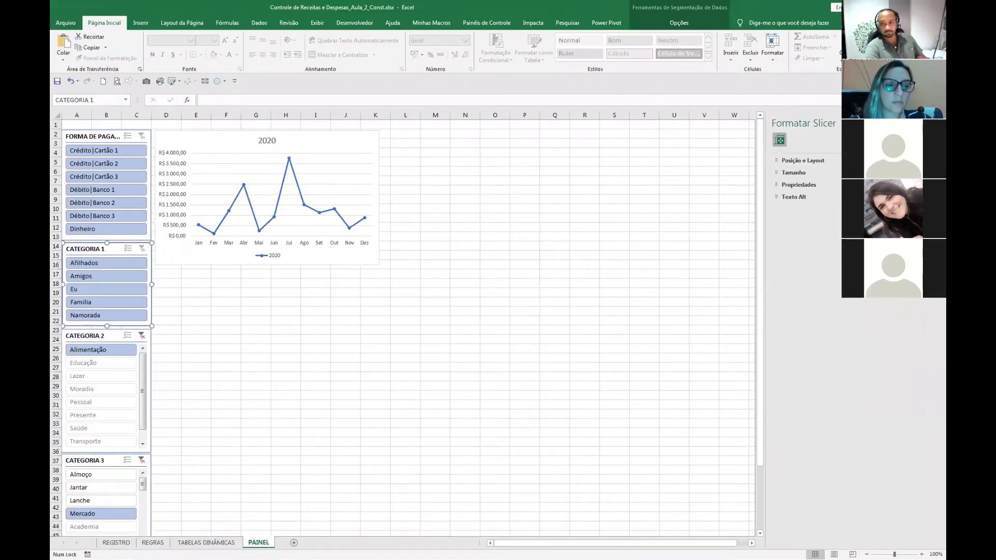
{"action": "left_click", "coordinate": [239, 483]}
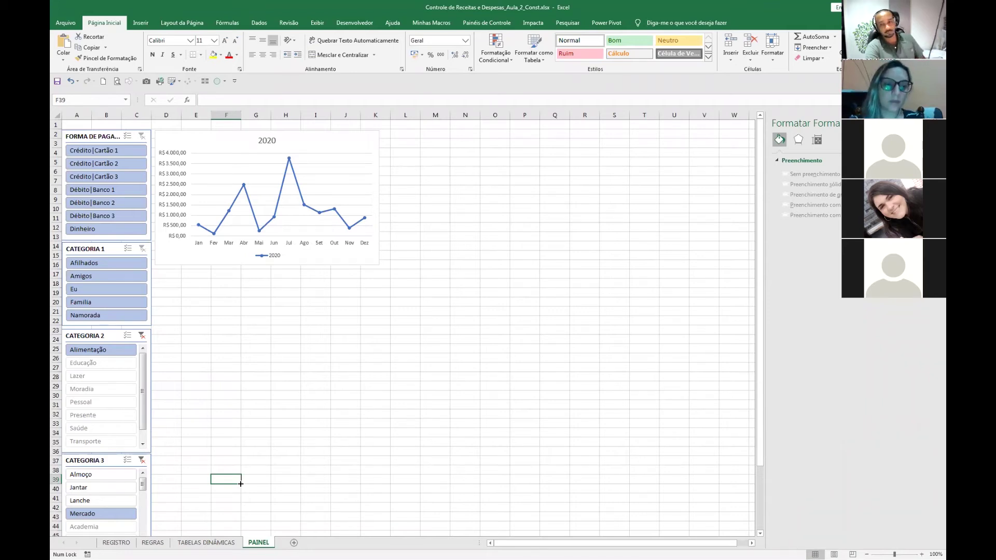
{"action": "left_click", "coordinate": [273, 381]}
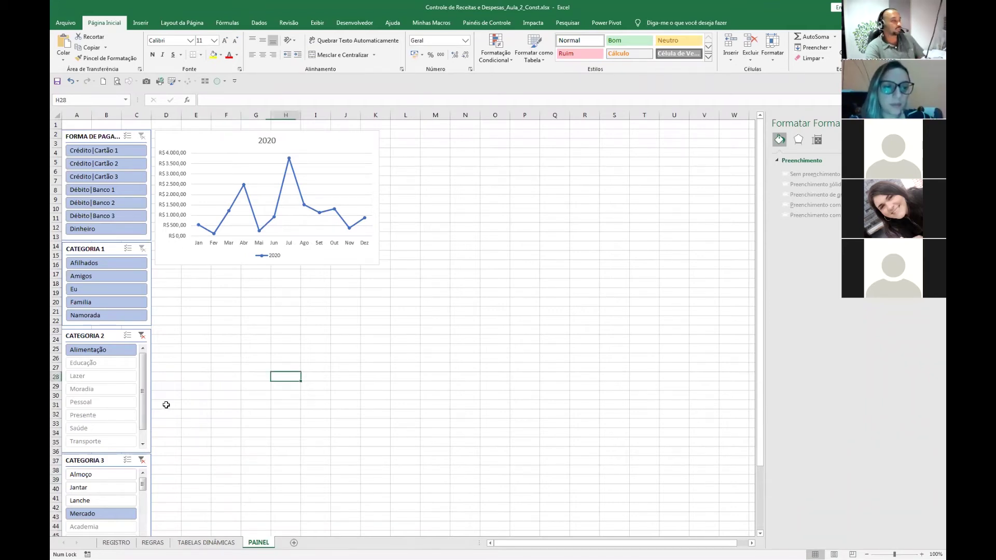
Select the FORMA DE PAGAMENTO, CATEGORIA 1, CATEGORIA 2 and CATEGORIA 3 slicers together.
{"action": "left_click", "coordinate": [96, 134]}
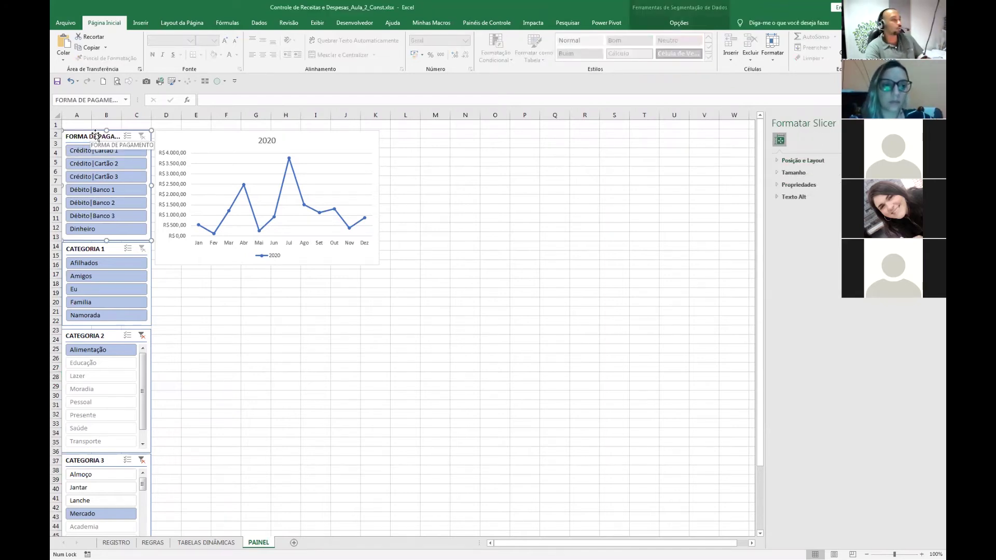
{"action": "left_click", "coordinate": [86, 249], "text": "ctrl"}
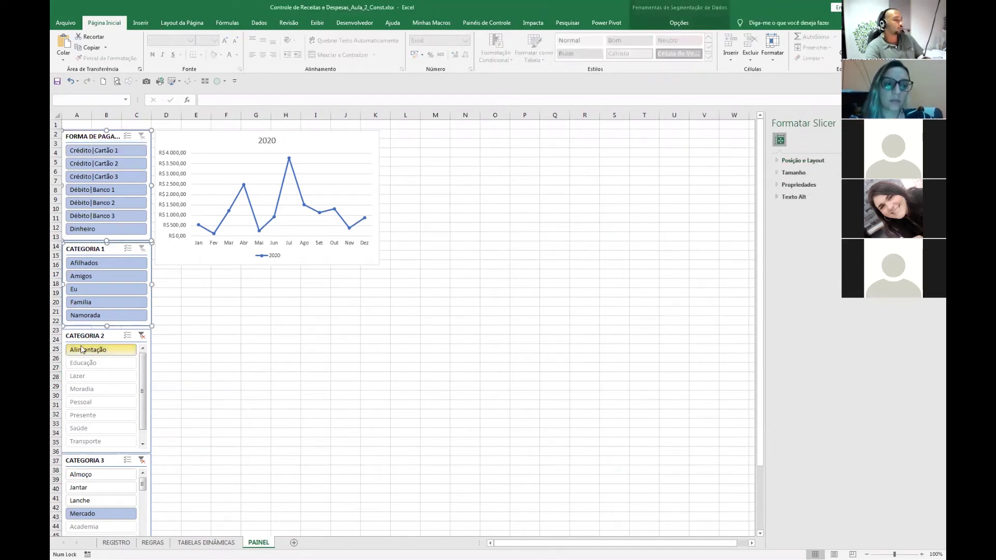
{"action": "left_click", "coordinate": [89, 455], "text": "ctrl"}
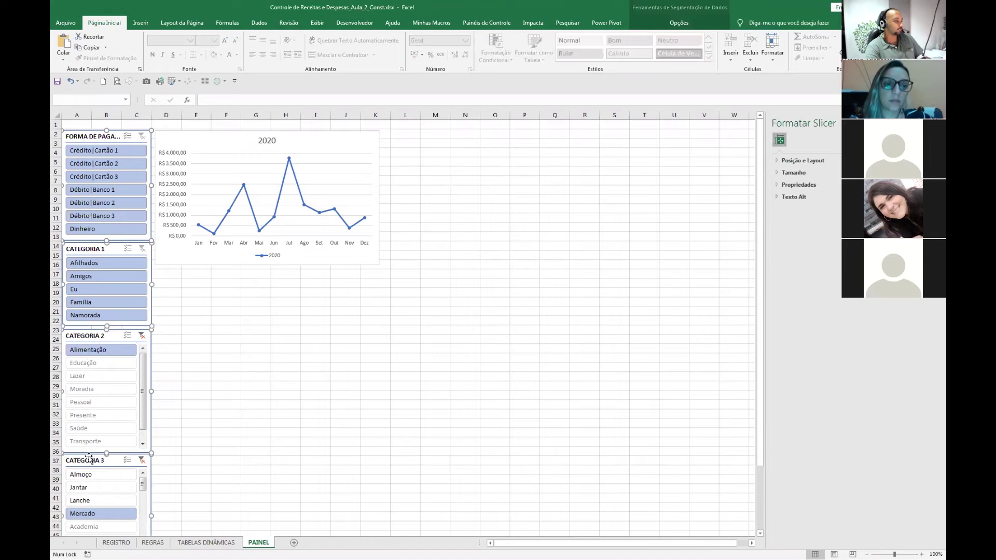
{"action": "scroll", "coordinate": [171, 418], "scroll_direction": "down", "scroll_amount": 3}
{"action": "scroll", "coordinate": [172, 418], "scroll_direction": "up", "scroll_amount": 2}
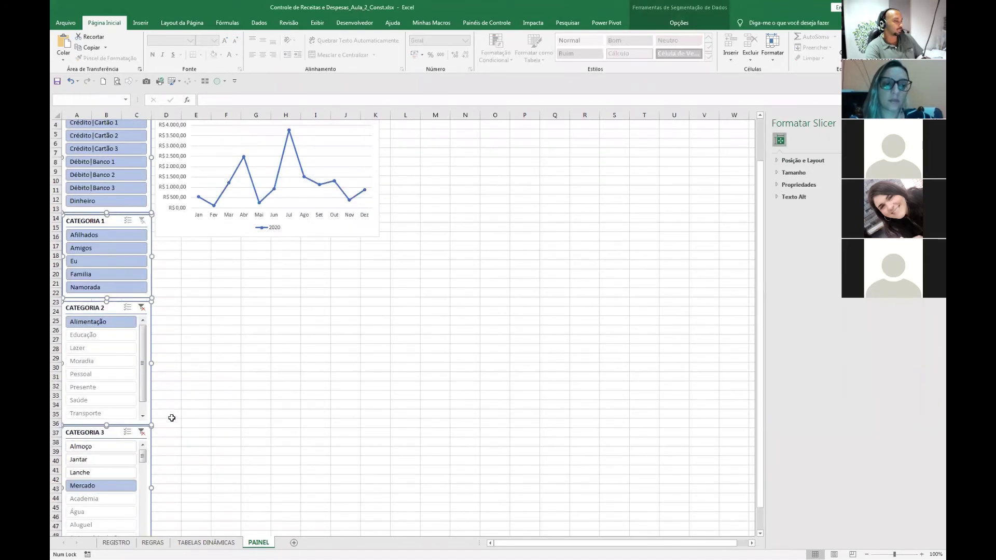
{"action": "scroll", "coordinate": [171, 418], "scroll_direction": "up", "scroll_amount": 1}
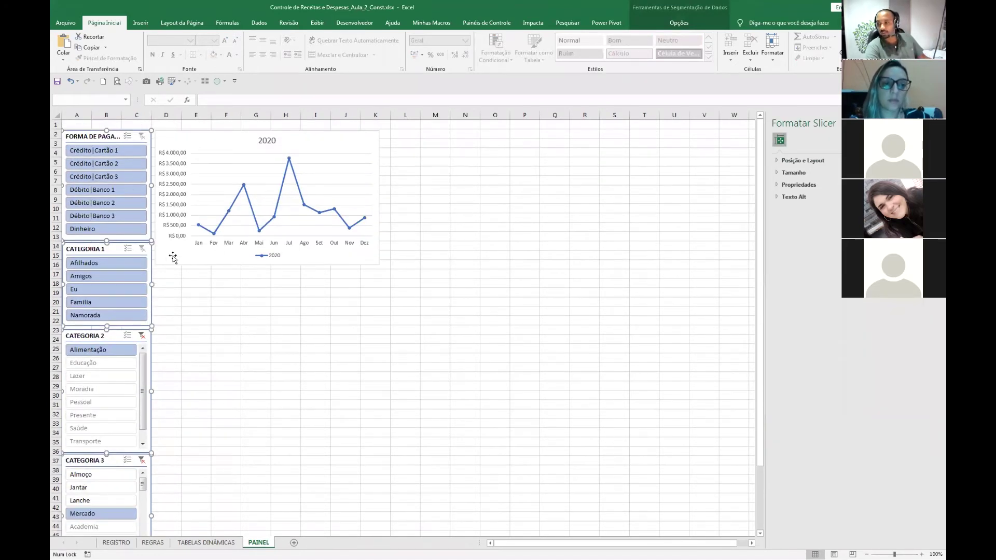
{"action": "right_click", "coordinate": [82, 134]}
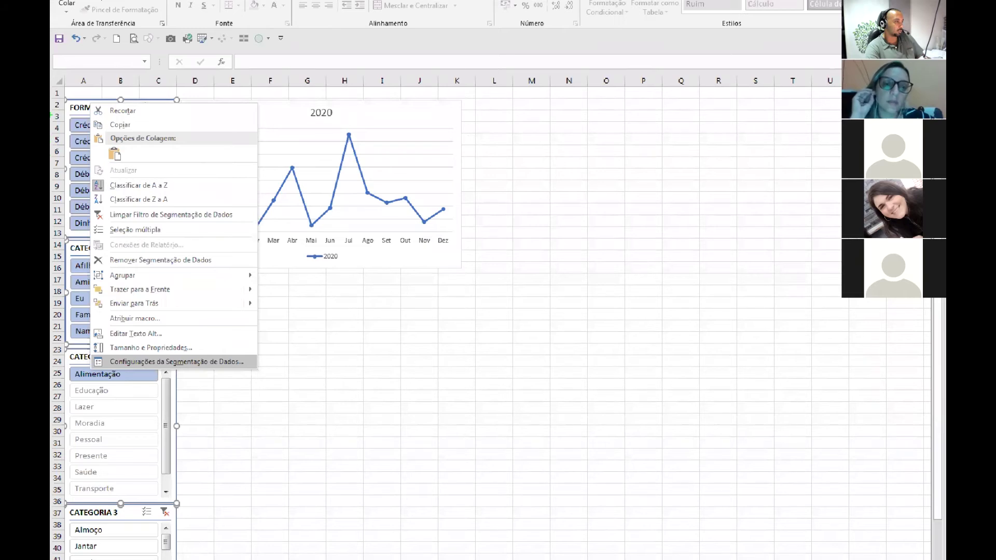
{"action": "left_click_drag", "start_coordinate": [126, 351], "coordinate": [92, 123]}
{"action": "mouse_move", "coordinate": [92, 352]}
{"action": "left_mouse_down"}
{"action": "mouse_move", "coordinate": [112, 369]}
{"action": "mouse_move", "coordinate": [249, 370]}
{"action": "left_mouse_up"}
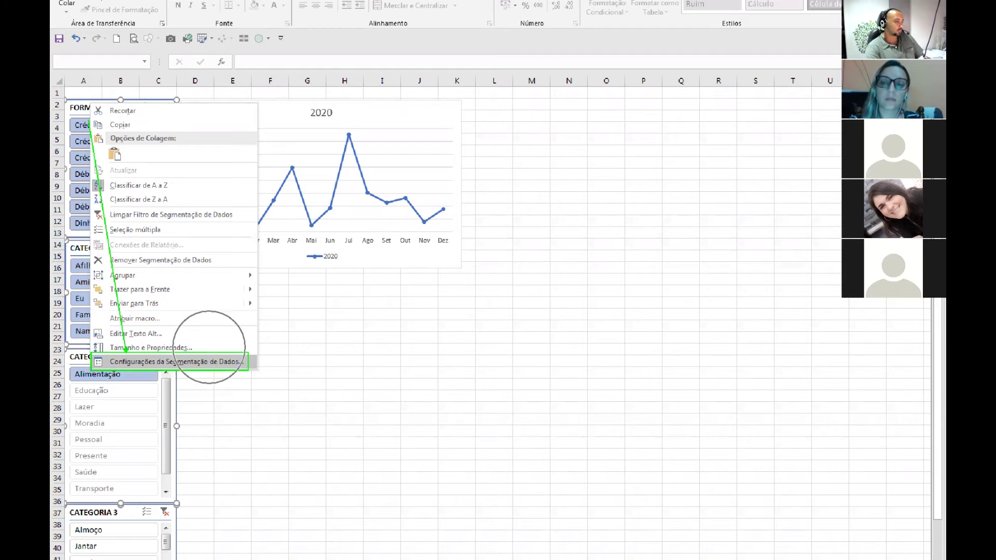
{"action": "left_click", "coordinate": [210, 347]}
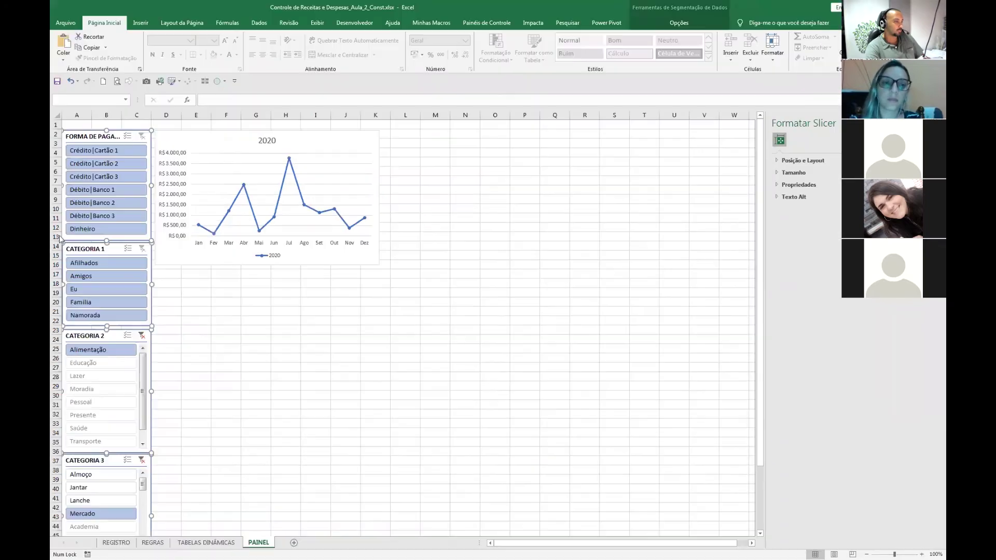
Set the four selected slicers to hide items without data, and check CATEGORIA 2 and CATEGORIA 3.
{"action": "right_click", "coordinate": [94, 138]}
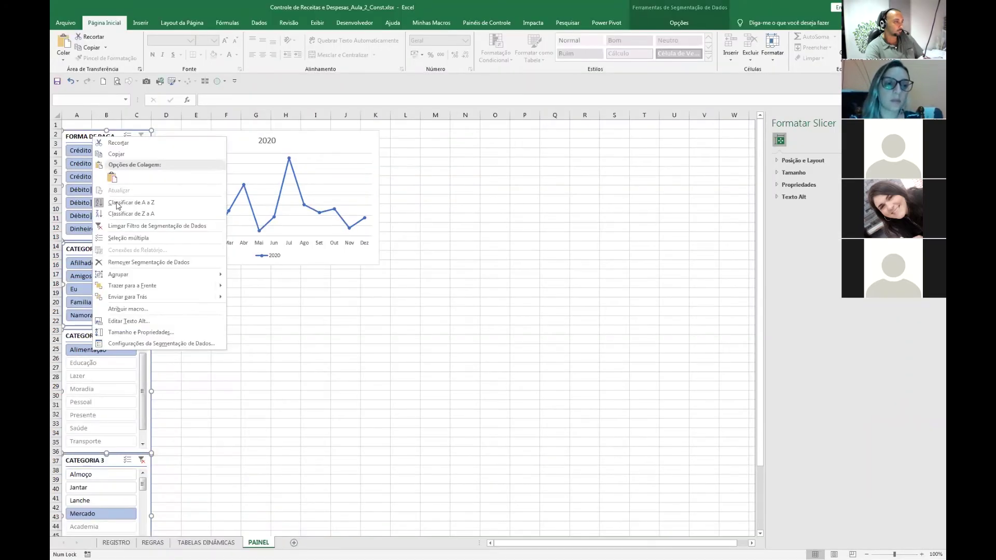
{"action": "left_click", "coordinate": [153, 343]}
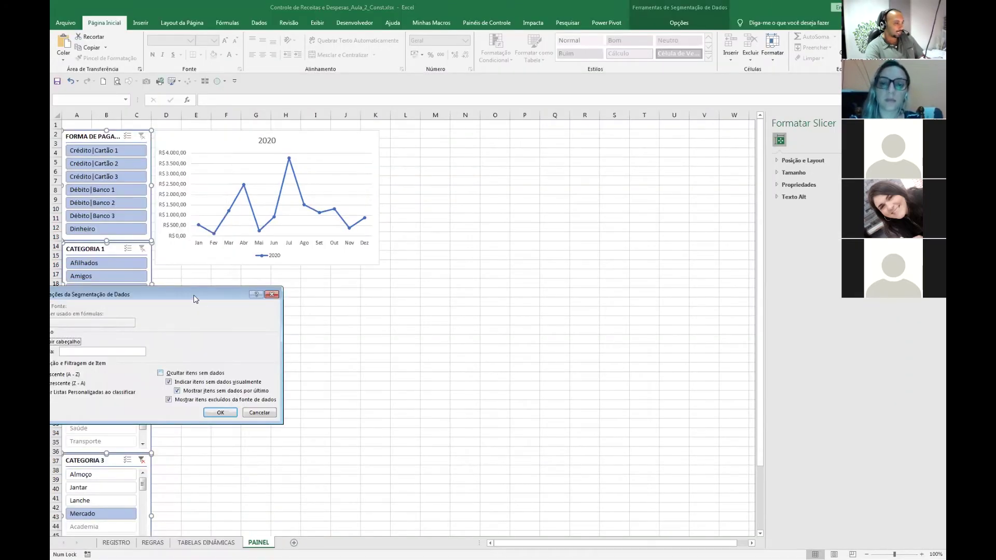
{"action": "left_click_drag", "start_coordinate": [196, 295], "coordinate": [355, 282]}
{"action": "left_click", "coordinate": [325, 363]}
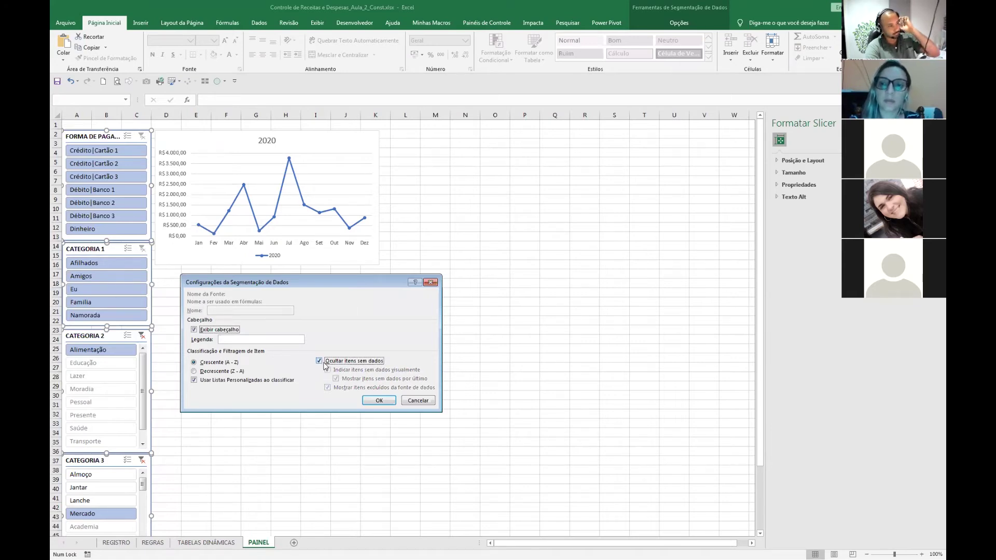
{"action": "left_click", "coordinate": [370, 398]}
{"action": "left_click", "coordinate": [262, 414]}
{"action": "scroll", "coordinate": [175, 423], "scroll_direction": "down", "scroll_amount": 1}
{"action": "scroll", "coordinate": [175, 422], "scroll_direction": "down", "scroll_amount": 1}
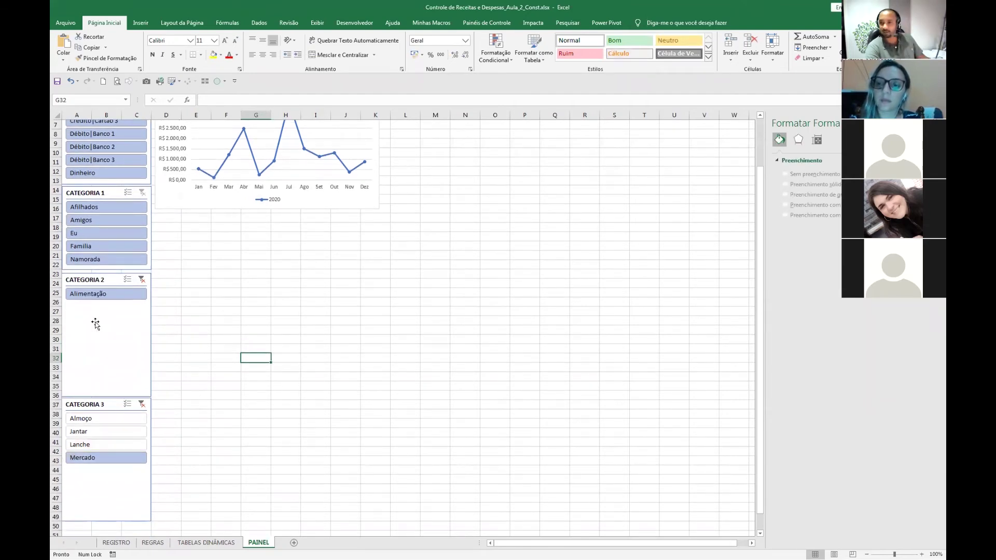
{"action": "left_click", "coordinate": [94, 487]}
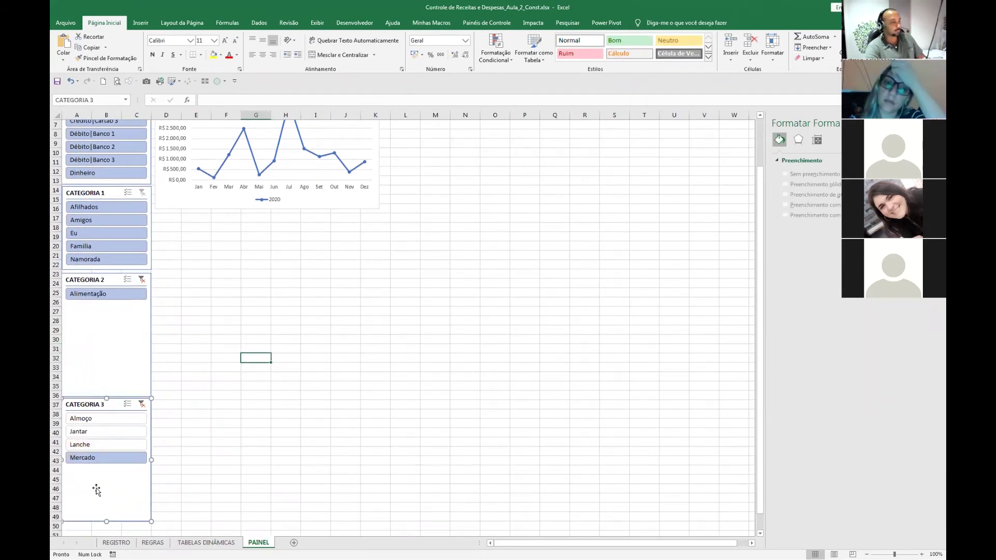
Deselect the CATEGORIA 3 slicer and save the workbook.
{"action": "left_click", "coordinate": [204, 422]}
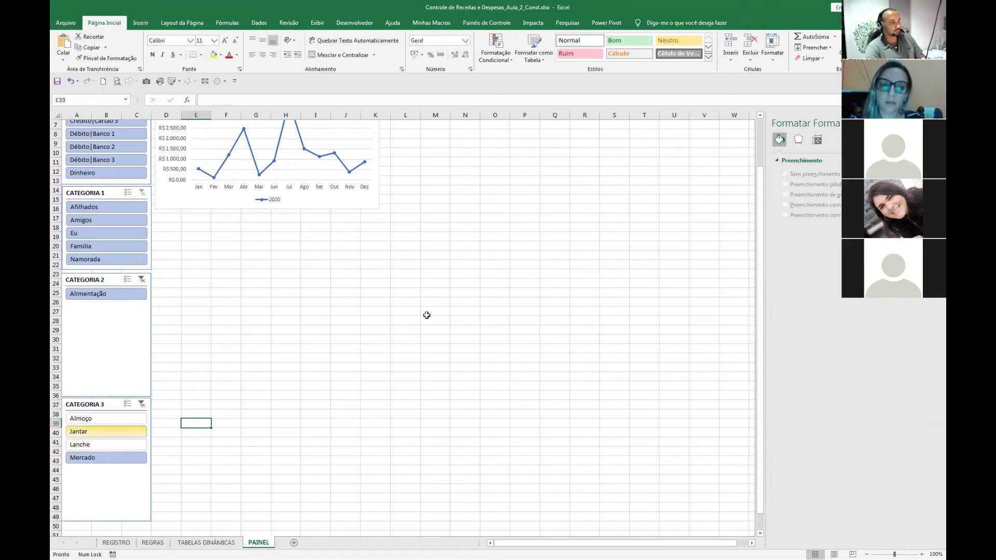
{"action": "scroll", "coordinate": [427, 315], "scroll_direction": "up", "scroll_amount": 2}
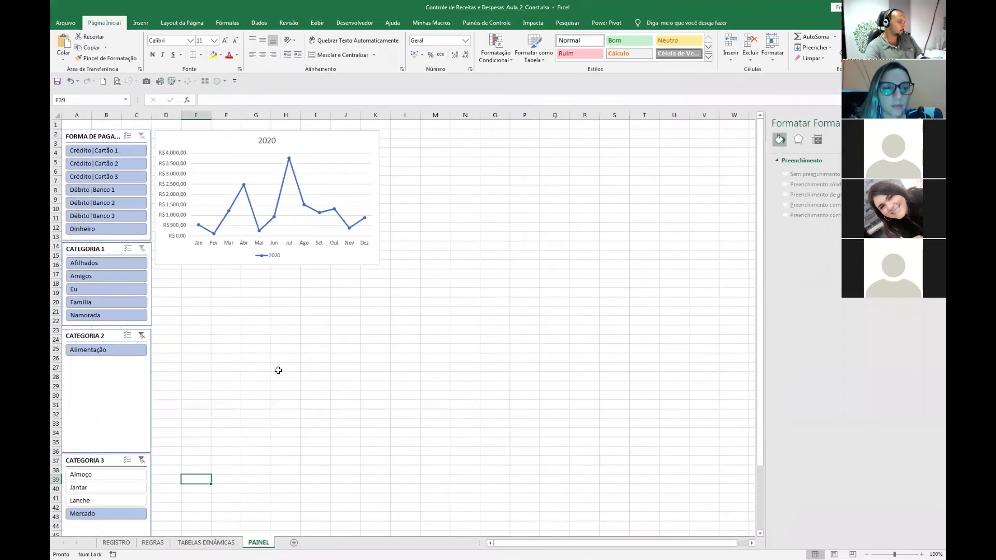
{"action": "left_click", "coordinate": [390, 424]}
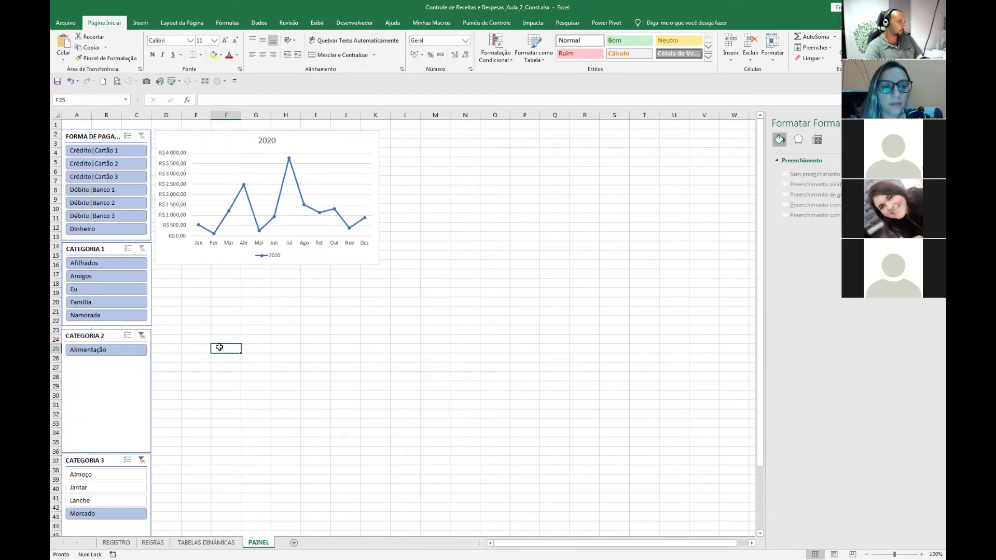
{"action": "left_click", "coordinate": [252, 366]}
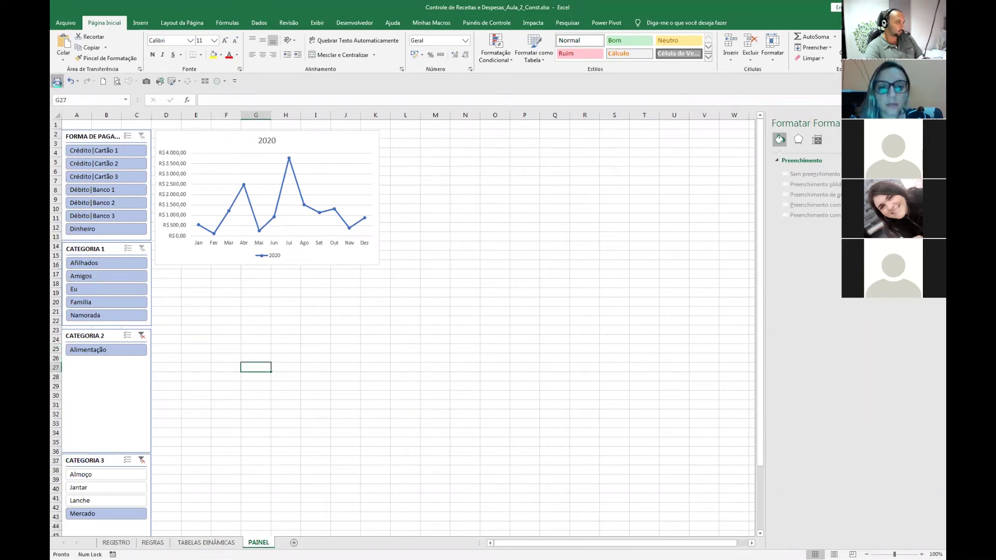
{"action": "left_click", "coordinate": [56, 82]}
{"action": "left_click", "coordinate": [322, 290]}
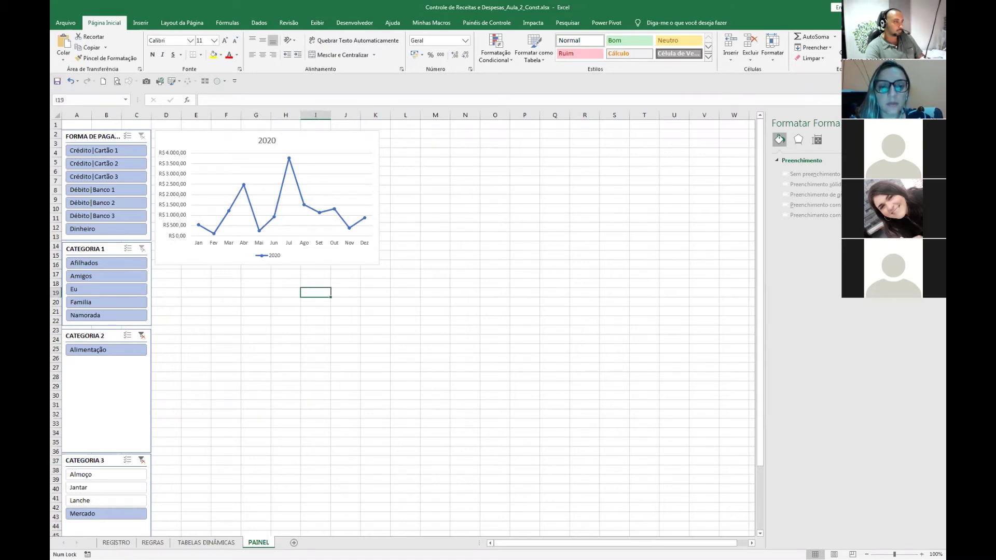
Show the desktop and cancel the Excel instance that is starting up.
{"action": "key", "text": "super+d"}
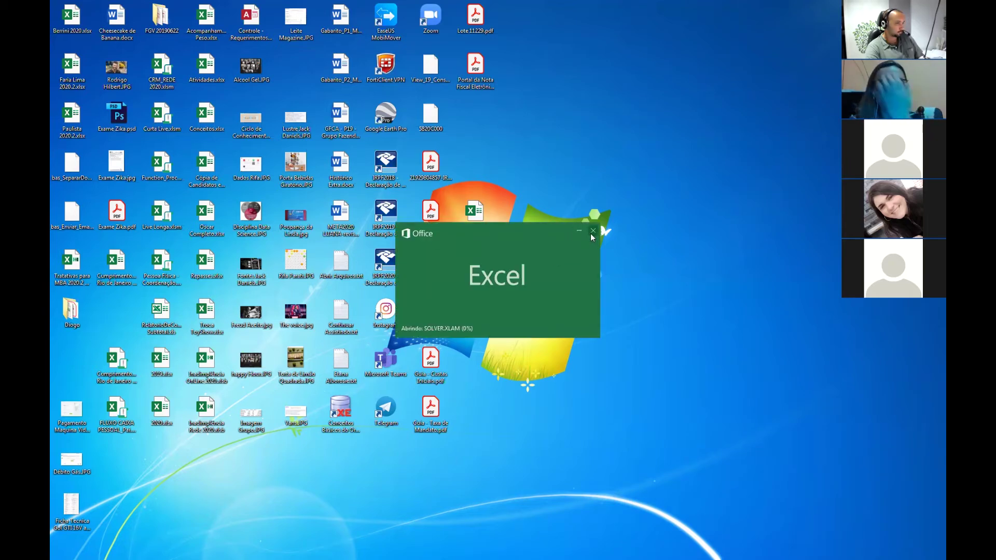
{"action": "left_click", "coordinate": [592, 232]}
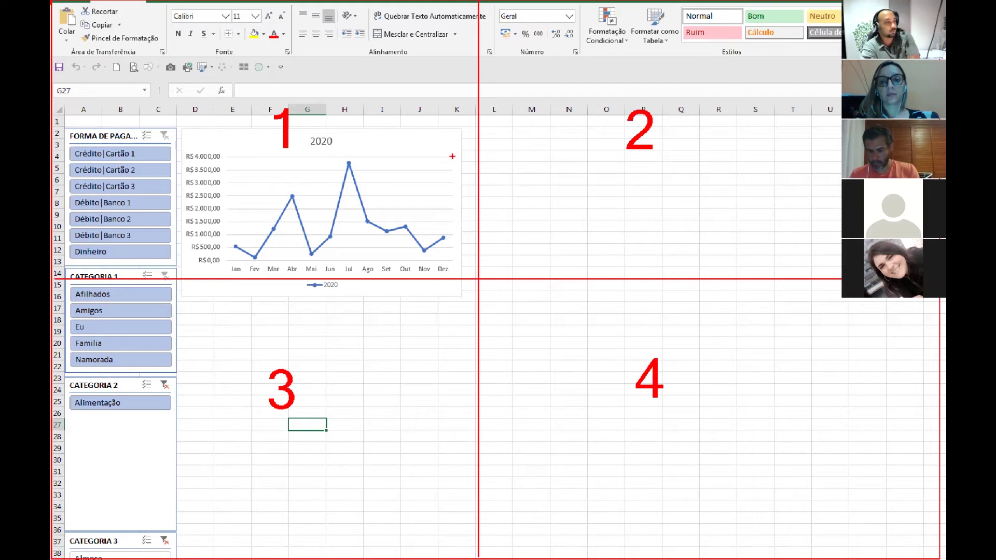
Annotate the reading order over the dashboard by circling the chart, linking areas 1 to 4 with arrows, and drawing ellipses in areas 3 and 4.
{"action": "left_click_drag", "start_coordinate": [581, 183], "coordinate": [430, 181]}
{"action": "mouse_move", "coordinate": [217, 125]}
{"action": "left_mouse_down"}
{"action": "mouse_move", "coordinate": [193, 136]}
{"action": "mouse_move", "coordinate": [185, 248]}
{"action": "mouse_move", "coordinate": [236, 279]}
{"action": "mouse_move", "coordinate": [465, 197]}
{"action": "mouse_move", "coordinate": [316, 125]}
{"action": "mouse_move", "coordinate": [217, 135]}
{"action": "left_mouse_up"}
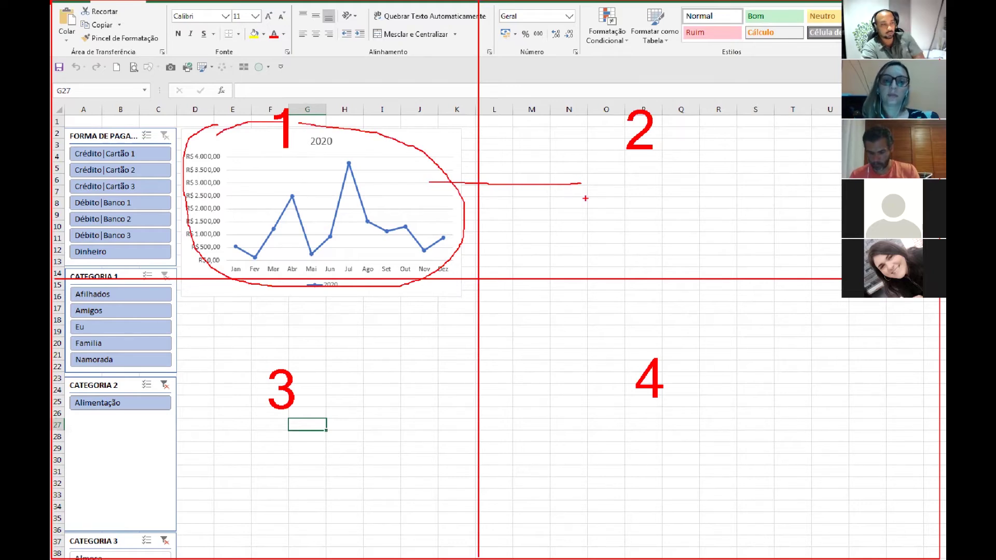
{"action": "left_click_drag", "start_coordinate": [573, 195], "coordinate": [436, 330]}
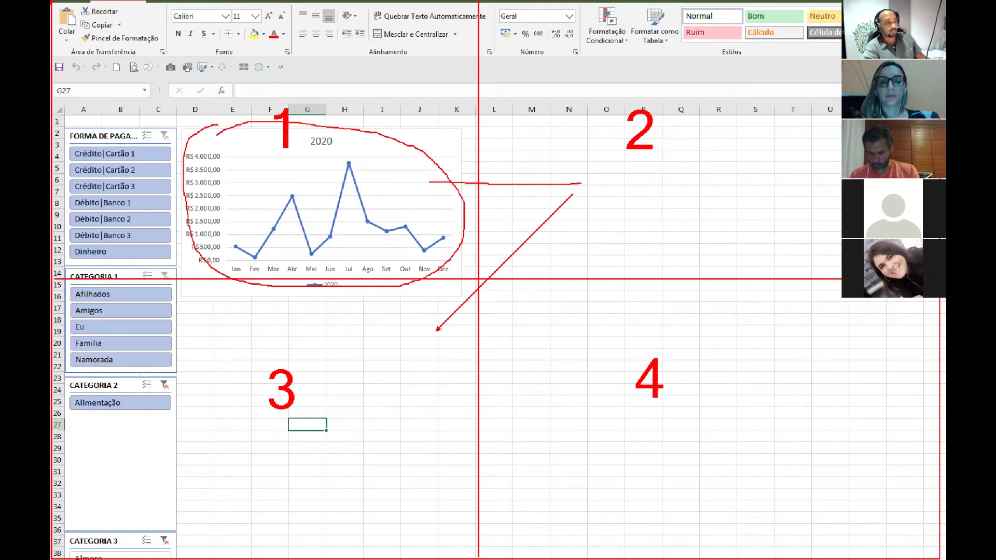
{"action": "left_click_drag", "start_coordinate": [309, 354], "coordinate": [433, 502]}
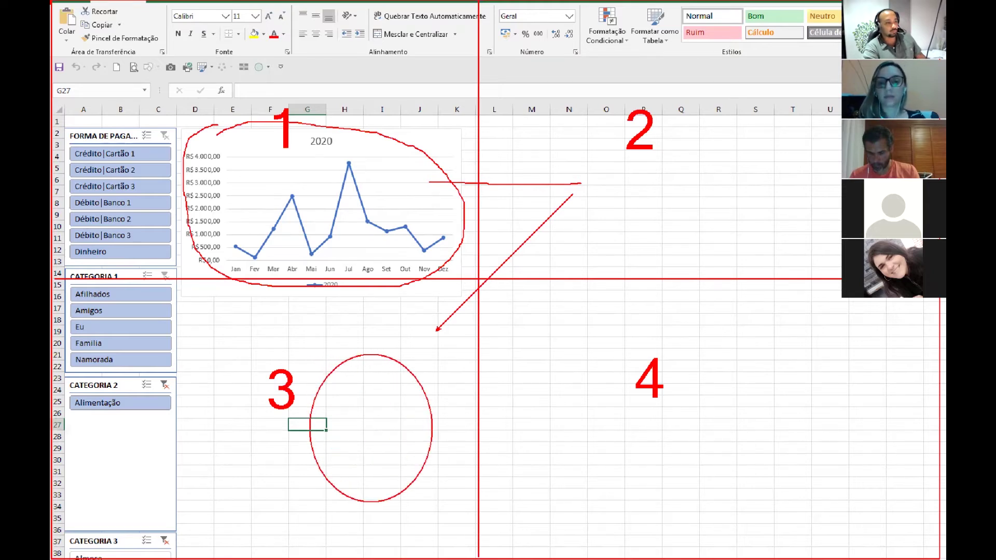
{"action": "left_click_drag", "start_coordinate": [421, 432], "coordinate": [548, 431]}
{"action": "mouse_move", "coordinate": [601, 414]}
{"action": "left_mouse_down"}
{"action": "mouse_move", "coordinate": [711, 500]}
{"action": "mouse_move", "coordinate": [806, 514]}
{"action": "left_mouse_up"}
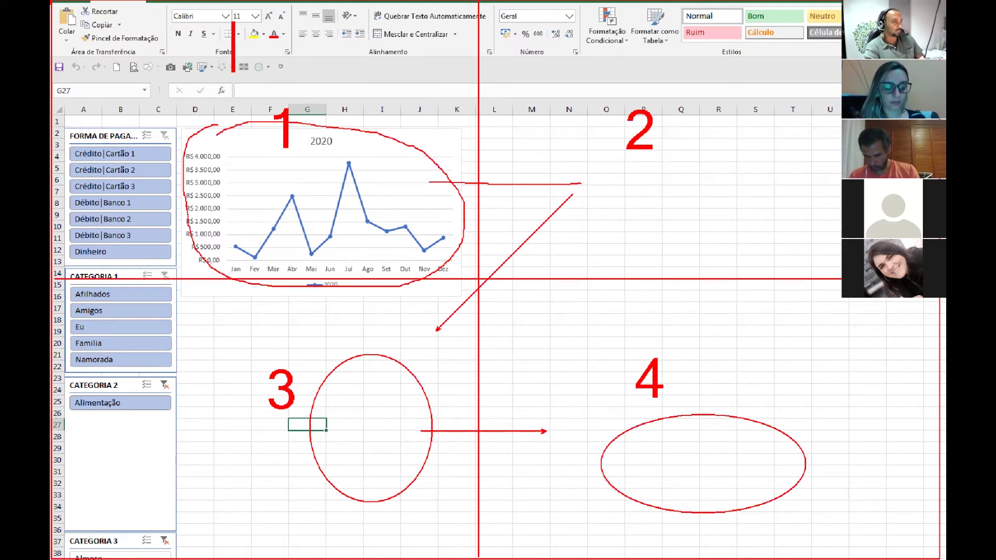
Add the red text labels "Macro" above area 1 and "Micro" above area 4 on the screen annotation.
{"action": "left_click", "coordinate": [233, 47]}
{"action": "type", "text": "Macrp"}
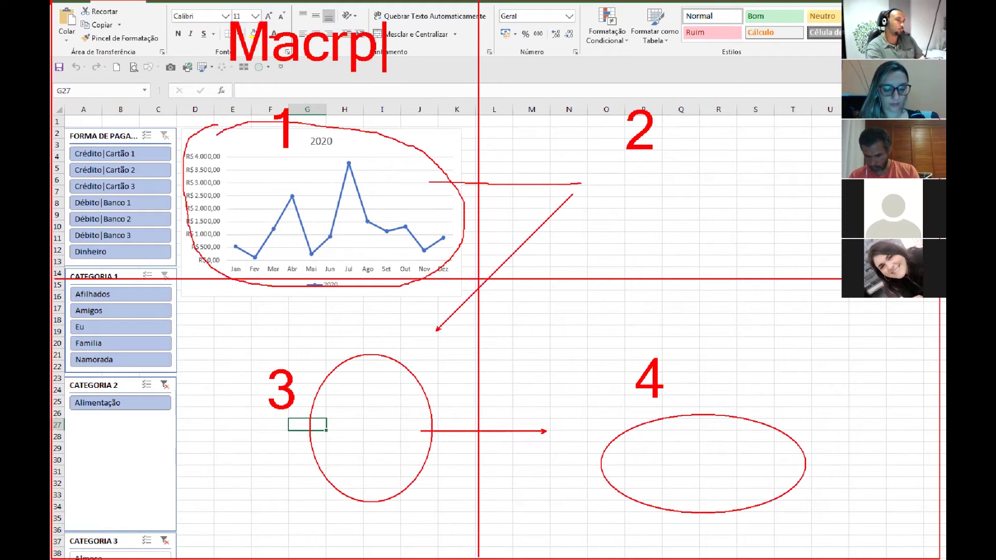
{"action": "key", "text": "BackSpace"}
{"action": "type", "text": "o"}
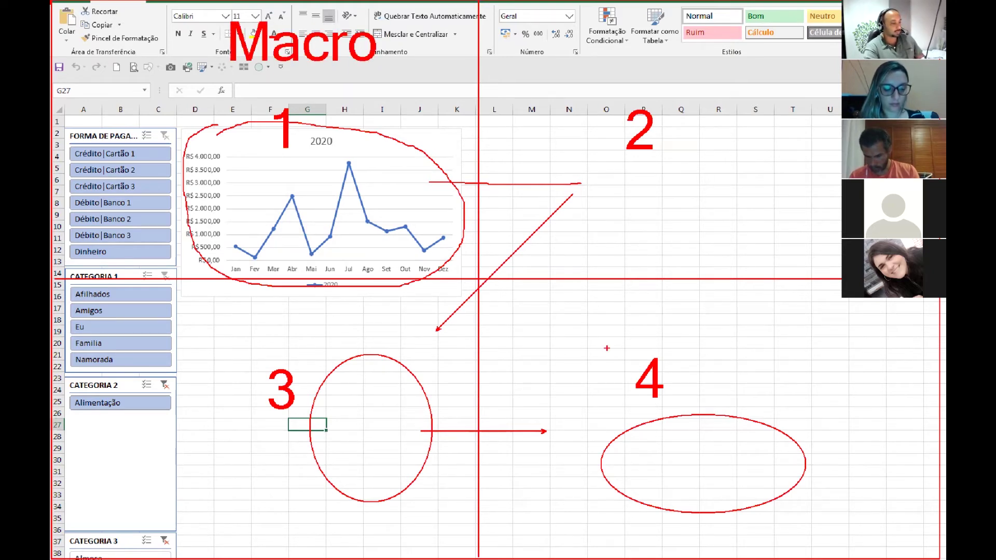
{"action": "left_click", "coordinate": [560, 333]}
{"action": "type", "text": "M"}
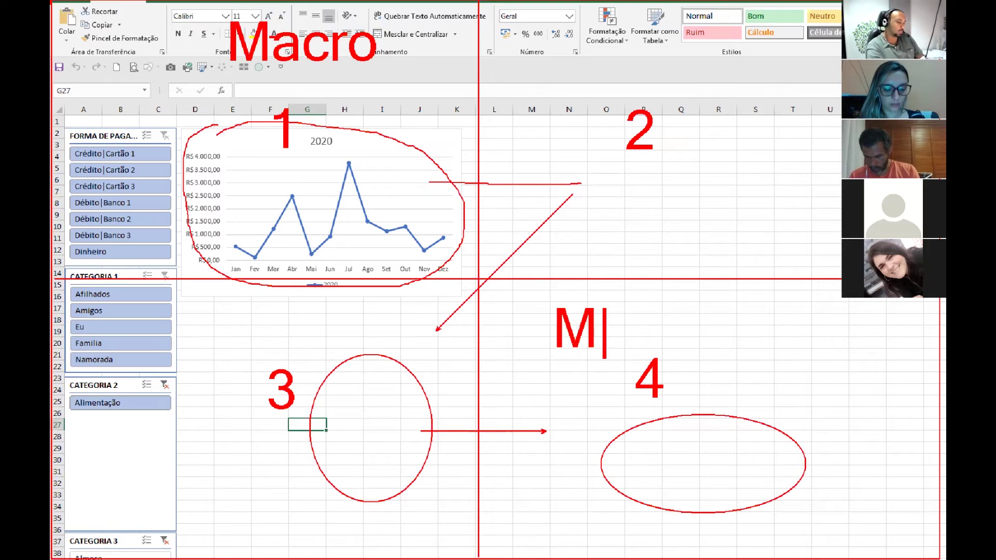
{"action": "type", "text": "icro"}
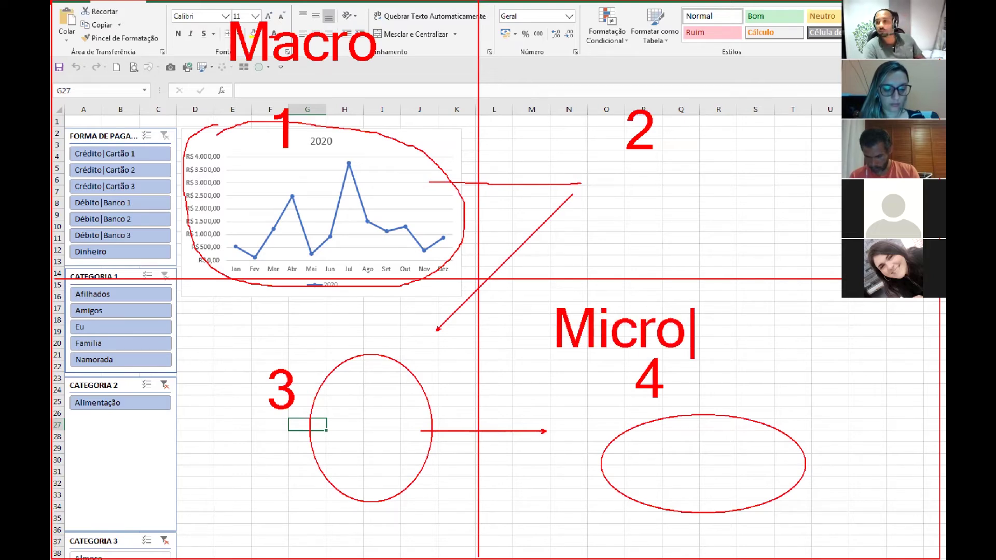
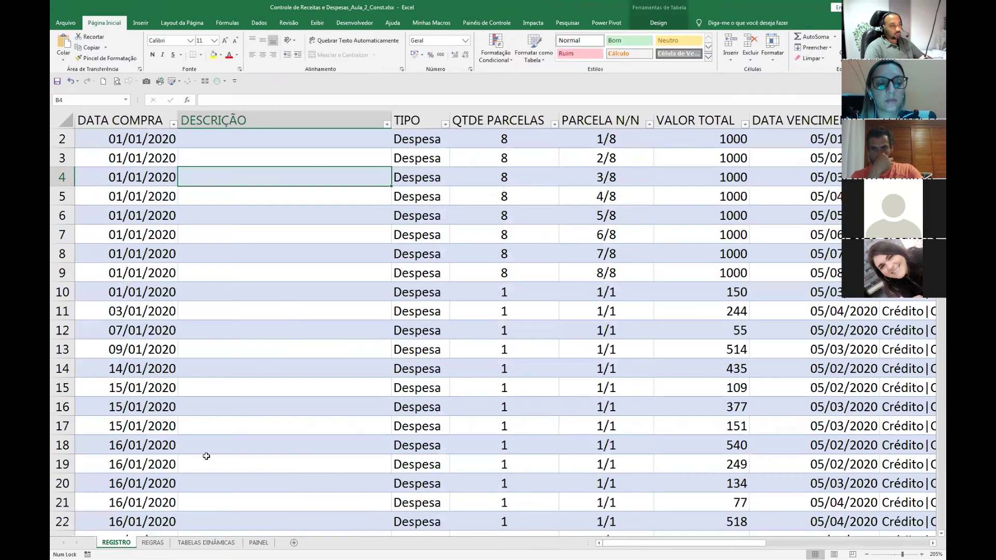
Draw a large red ellipse over the DESCRIÇÃO column in REGISTRO, with a red rectangle inside it labelled 1.
{"action": "left_click", "coordinate": [292, 320], "text": "ctrl"}
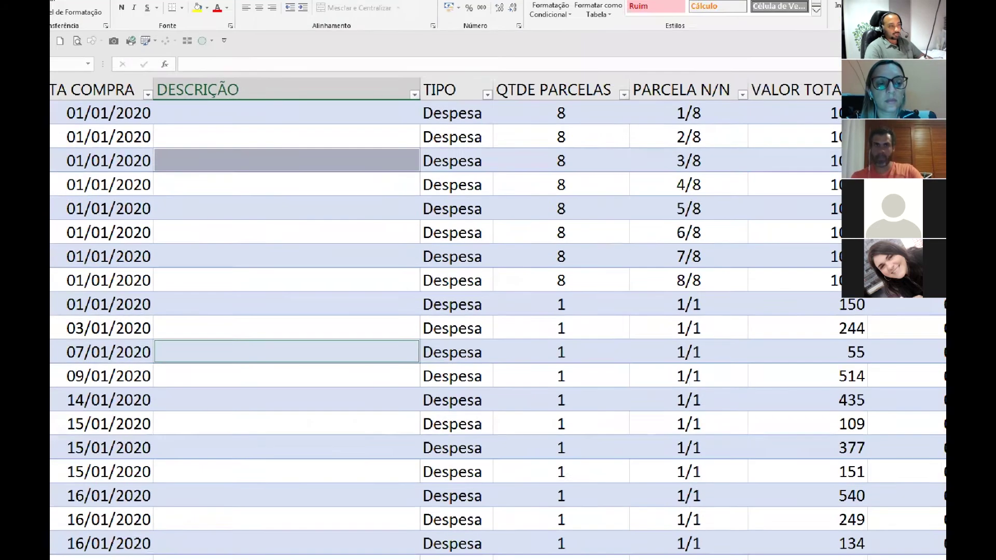
{"action": "mouse_move", "coordinate": [172, 139]}
{"action": "left_mouse_down"}
{"action": "mouse_move", "coordinate": [237, 250]}
{"action": "mouse_move", "coordinate": [312, 313]}
{"action": "mouse_move", "coordinate": [422, 356]}
{"action": "mouse_move", "coordinate": [448, 356]}
{"action": "left_mouse_up"}
{"action": "mouse_move", "coordinate": [196, 226]}
{"action": "left_mouse_down"}
{"action": "mouse_move", "coordinate": [197, 252]}
{"action": "mouse_move", "coordinate": [236, 291]}
{"action": "mouse_move", "coordinate": [259, 295]}
{"action": "left_mouse_up"}
{"action": "left_click", "coordinate": [236, 238]}
{"action": "left_click_drag", "start_coordinate": [236, 238], "coordinate": [223, 198]}
{"action": "type", "text": "1"}
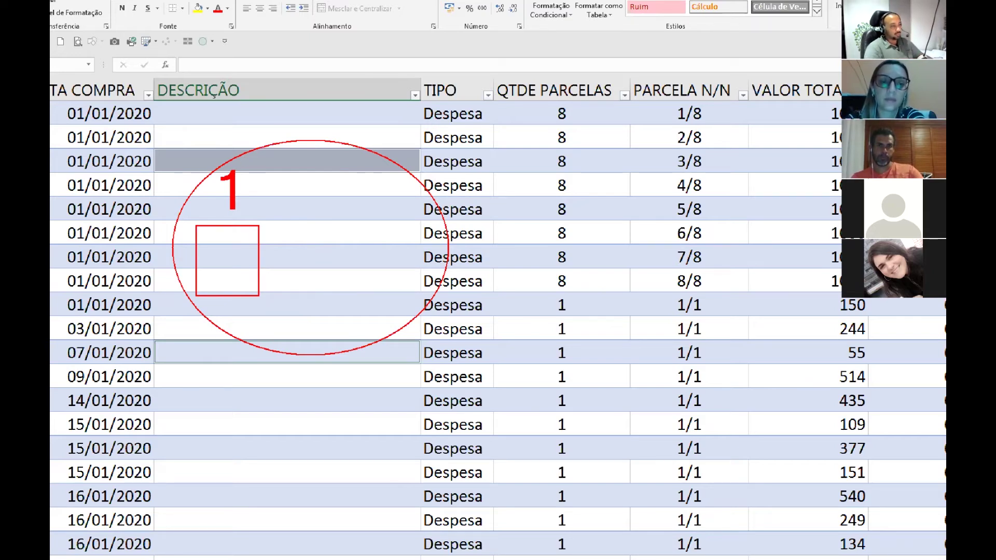
Draw a blue rectangle beside the red one inside the ellipse and label it 2 in blue.
{"action": "mouse_move", "coordinate": [288, 228]}
{"action": "left_mouse_down"}
{"action": "mouse_move", "coordinate": [304, 286]}
{"action": "mouse_move", "coordinate": [366, 296]}
{"action": "left_mouse_up"}
{"action": "left_click_drag", "start_coordinate": [313, 210], "coordinate": [313, 161]}
{"action": "type", "text": "2"}
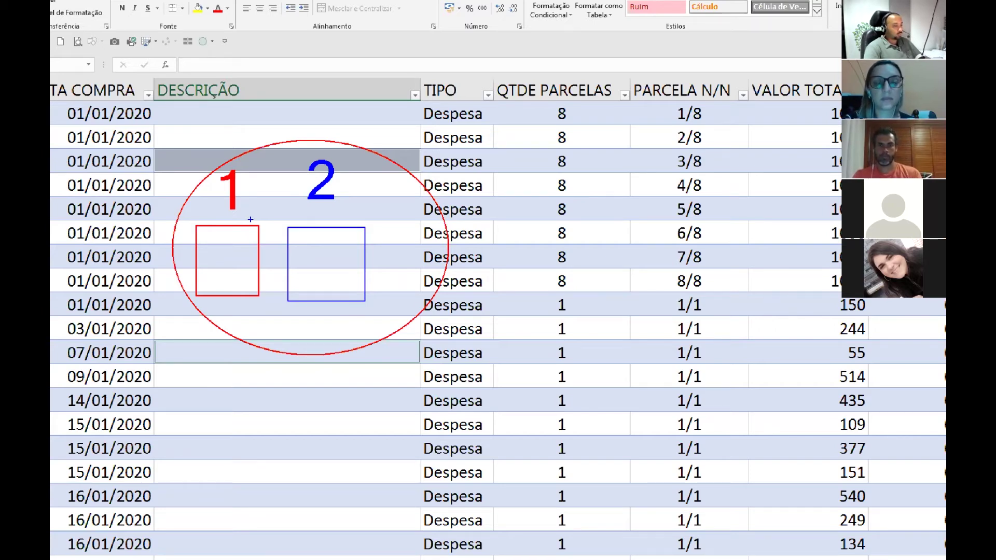
Draw red arrows from box 1 to three small red boxes over the DESCRIÇÃO column, and clear the annotations.
{"action": "left_click_drag", "start_coordinate": [221, 311], "coordinate": [195, 398]}
{"action": "left_click_drag", "start_coordinate": [238, 285], "coordinate": [238, 376]}
{"action": "left_click_drag", "start_coordinate": [258, 298], "coordinate": [273, 370]}
{"action": "left_click_drag", "start_coordinate": [177, 400], "coordinate": [195, 428]}
{"action": "mouse_move", "coordinate": [232, 388]}
{"action": "left_mouse_down"}
{"action": "mouse_move", "coordinate": [239, 405]}
{"action": "mouse_move", "coordinate": [286, 406]}
{"action": "left_mouse_up"}
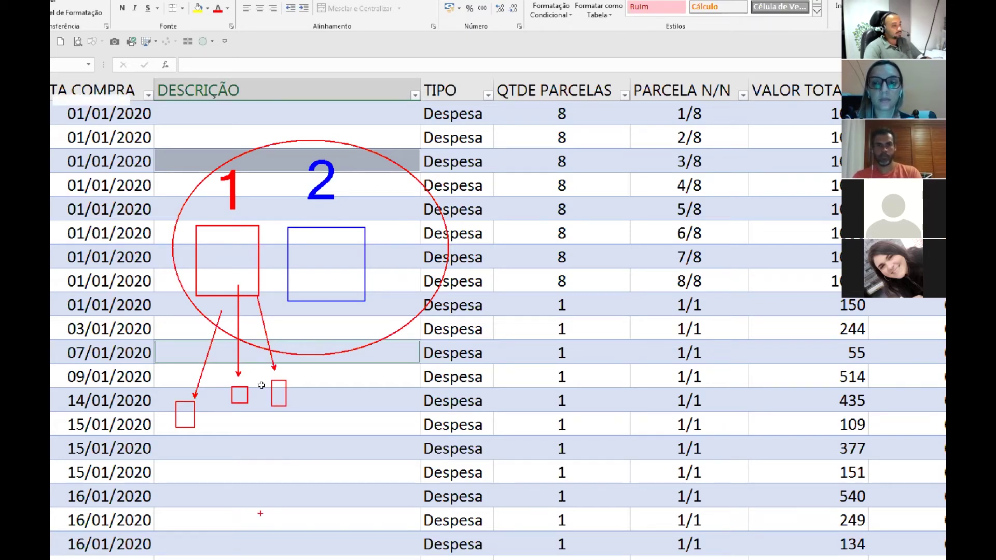
{"action": "key", "text": "Escape"}
Copy the whole pivot table A3:C17 on the TABELAS DINÂMICAS sheet and paste it at I3.
{"action": "left_click", "coordinate": [213, 543]}
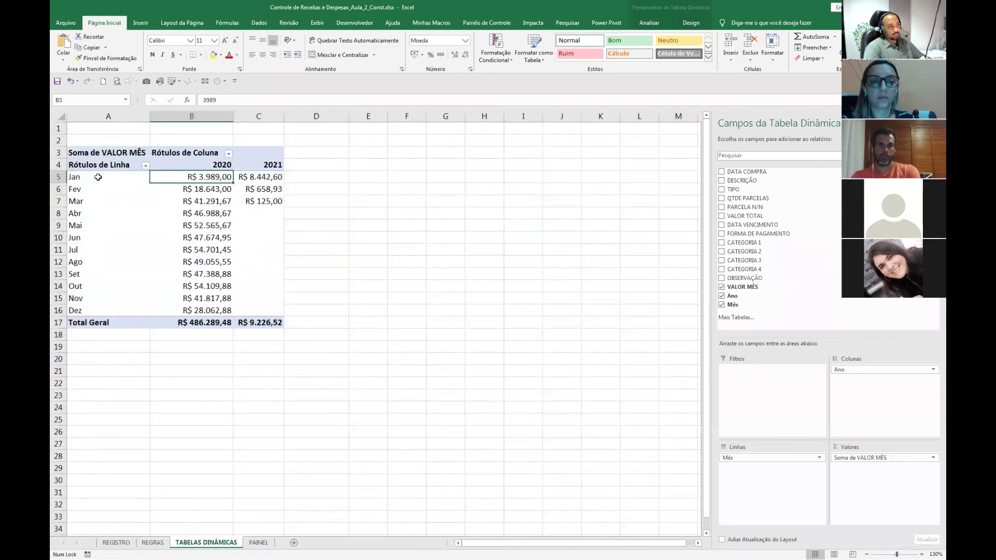
{"action": "left_click", "coordinate": [95, 149]}
{"action": "left_click", "coordinate": [346, 225]}
{"action": "left_click_drag", "start_coordinate": [125, 154], "coordinate": [244, 321]}
{"action": "key", "text": "ctrl+c"}
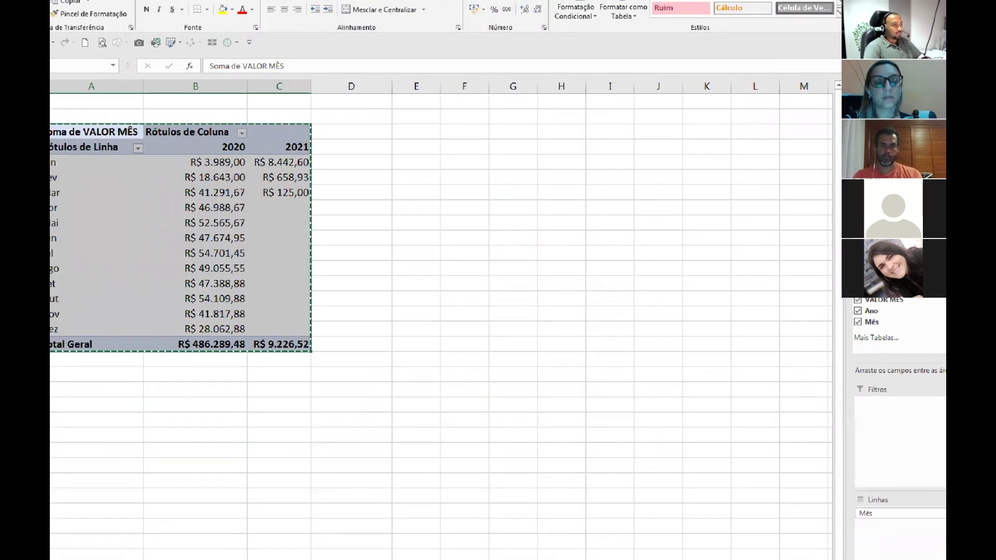
{"action": "mouse_move", "coordinate": [146, 136]}
{"action": "left_mouse_down"}
{"action": "mouse_move", "coordinate": [295, 156]}
{"action": "mouse_move", "coordinate": [458, 149]}
{"action": "left_mouse_up"}
{"action": "mouse_move", "coordinate": [306, 109]}
{"action": "left_mouse_down"}
{"action": "mouse_move", "coordinate": [299, 132]}
{"action": "mouse_move", "coordinate": [379, 111]}
{"action": "mouse_move", "coordinate": [427, 127]}
{"action": "mouse_move", "coordinate": [519, 132]}
{"action": "left_mouse_up"}
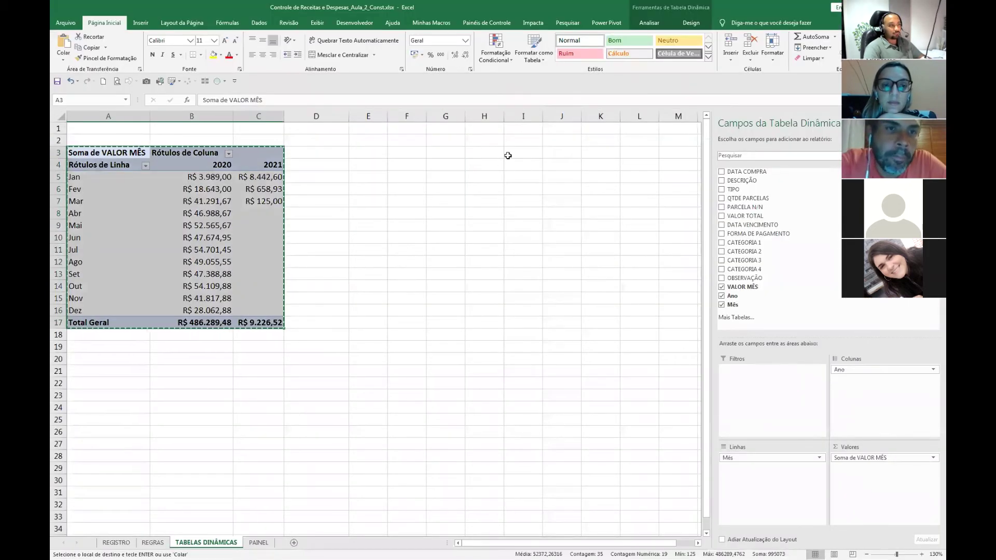
{"action": "left_click", "coordinate": [508, 156]}
{"action": "key", "text": "ctrl+v"}
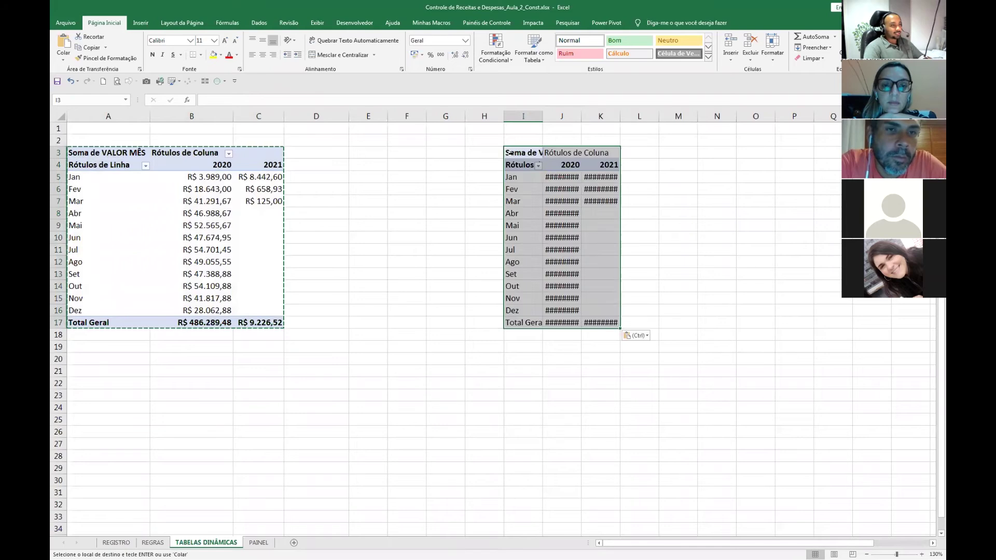
Examine the room the original pivot table has to grow sideways by selecting row 4 from B4 to G4.
{"action": "left_click", "coordinate": [312, 164]}
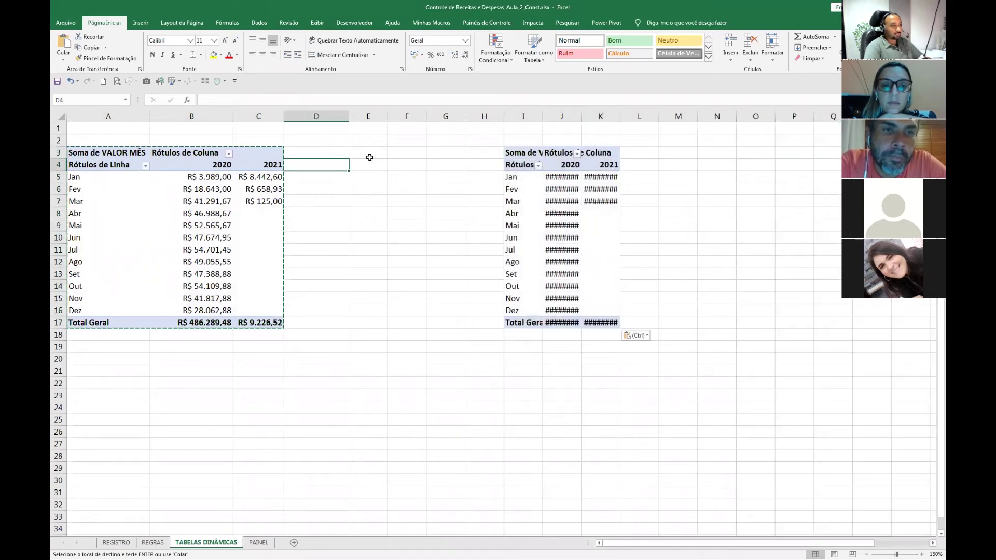
{"action": "key", "text": "Right"}
{"action": "key", "text": "Right"}
{"action": "key", "text": "Right"}
{"action": "key", "text": "Left"}
{"action": "key", "text": "Left"}
{"action": "key", "text": "Left"}
{"action": "key", "text": "Left"}
{"action": "key", "text": "Left"}
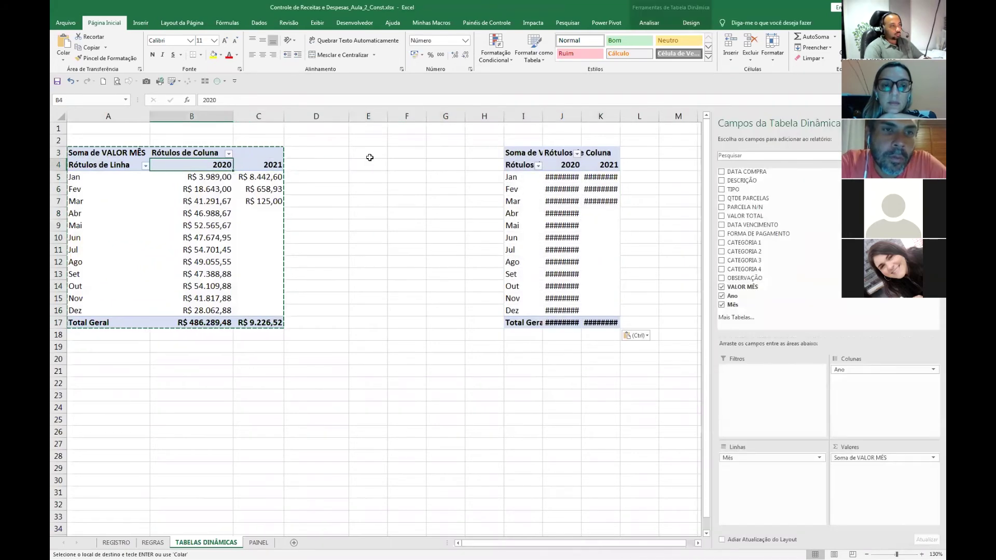
{"action": "key", "text": "shift+Right"}
{"action": "key", "text": "shift+Right"}
{"action": "key", "text": "shift+Right"}
{"action": "key", "text": "shift+Right"}
{"action": "key", "text": "shift+Right"}
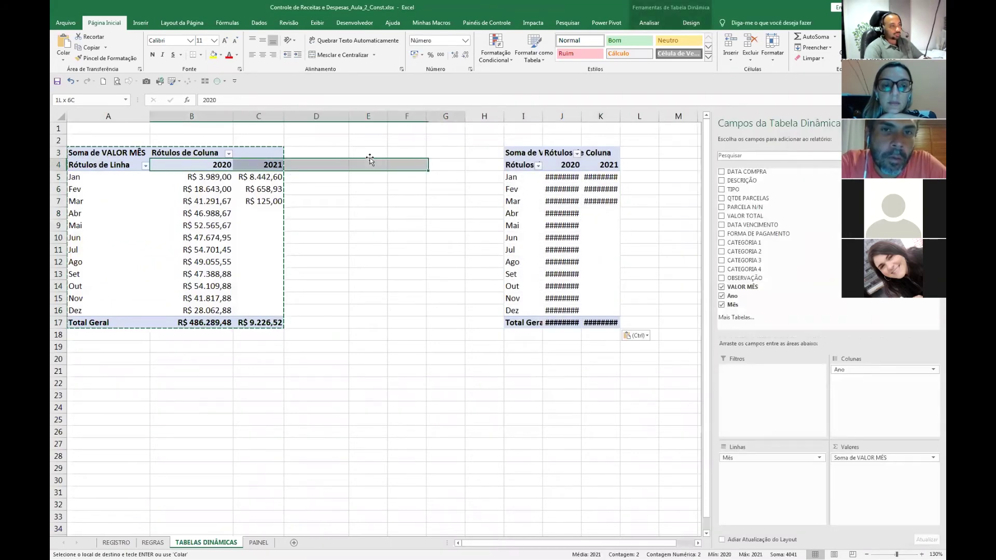
{"action": "key", "text": "shift+Right"}
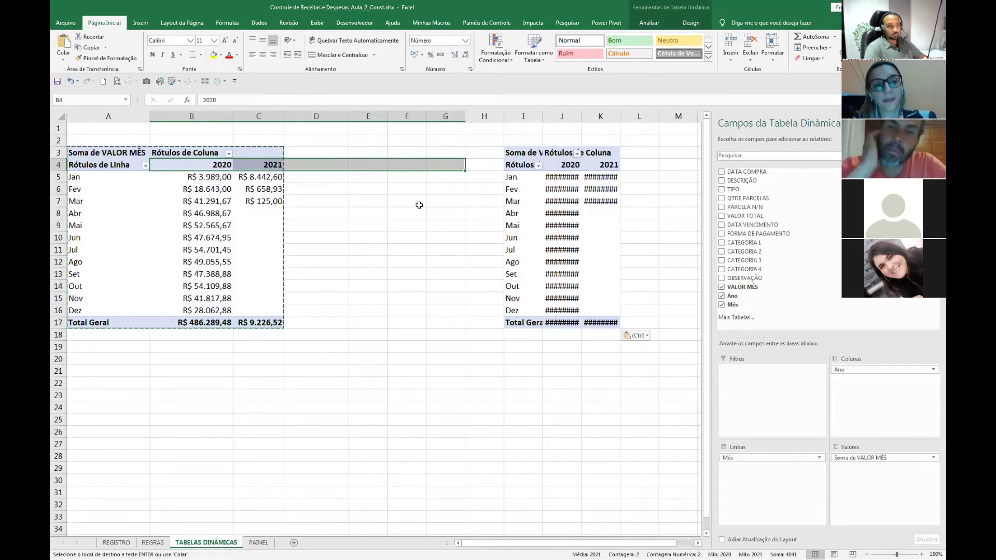
{"action": "key", "text": "Escape"}
Paste a copy of the I3 pivot table at D3, directly beside the original one, and undo the paste.
{"action": "left_click_drag", "start_coordinate": [522, 153], "coordinate": [606, 316]}
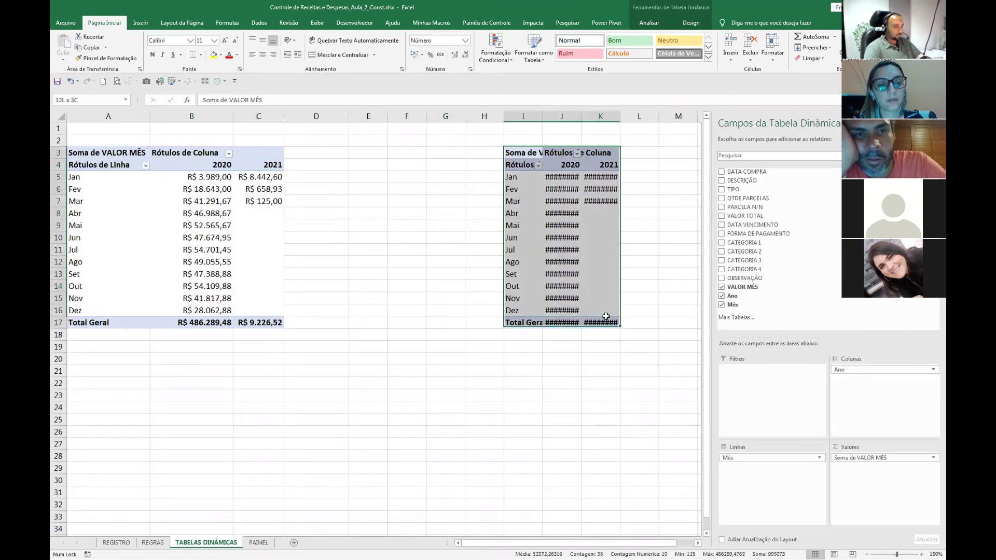
{"action": "key", "text": "ctrl+c"}
{"action": "key", "text": "Left"}
{"action": "key", "text": "Left"}
{"action": "key", "text": "Left"}
{"action": "key", "text": "Left"}
{"action": "key", "text": "Left"}
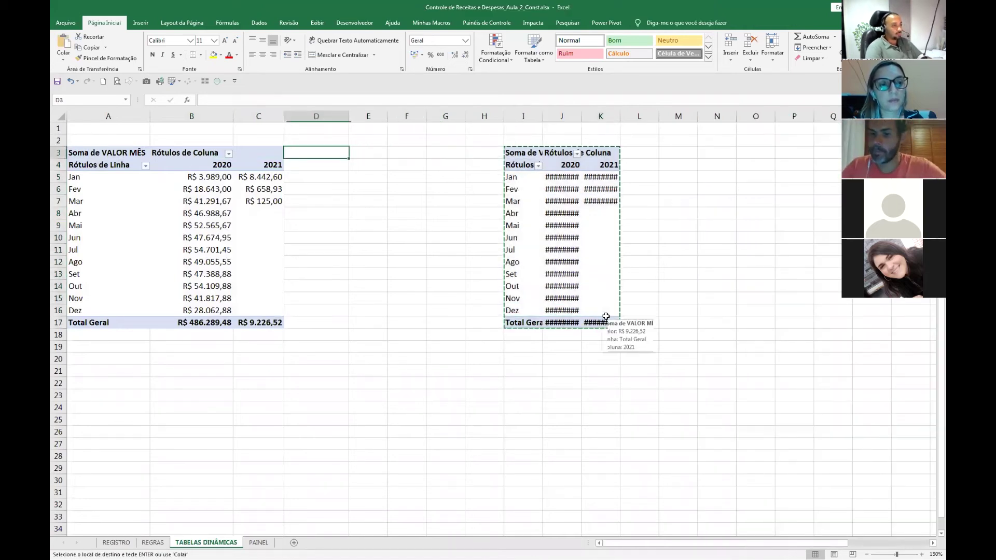
{"action": "key", "text": "Return"}
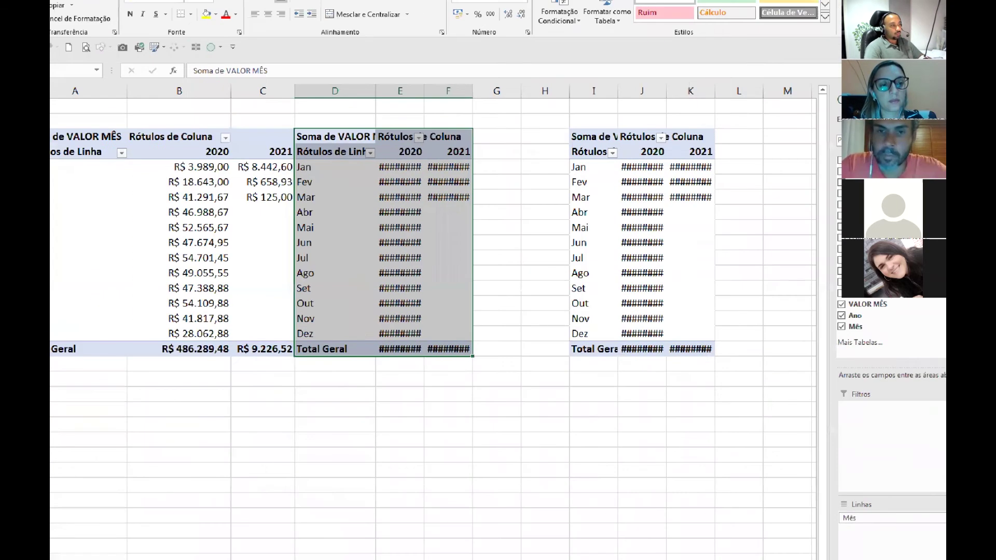
{"action": "left_click_drag", "start_coordinate": [227, 151], "coordinate": [306, 150]}
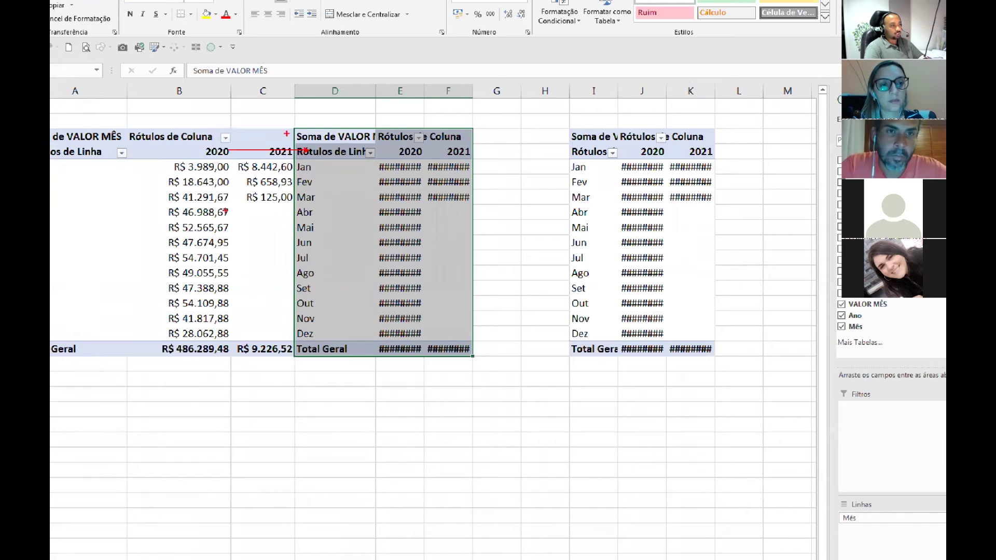
{"action": "mouse_move", "coordinate": [284, 119]}
{"action": "left_mouse_down"}
{"action": "mouse_move", "coordinate": [298, 133]}
{"action": "mouse_move", "coordinate": [258, 153]}
{"action": "left_mouse_up"}
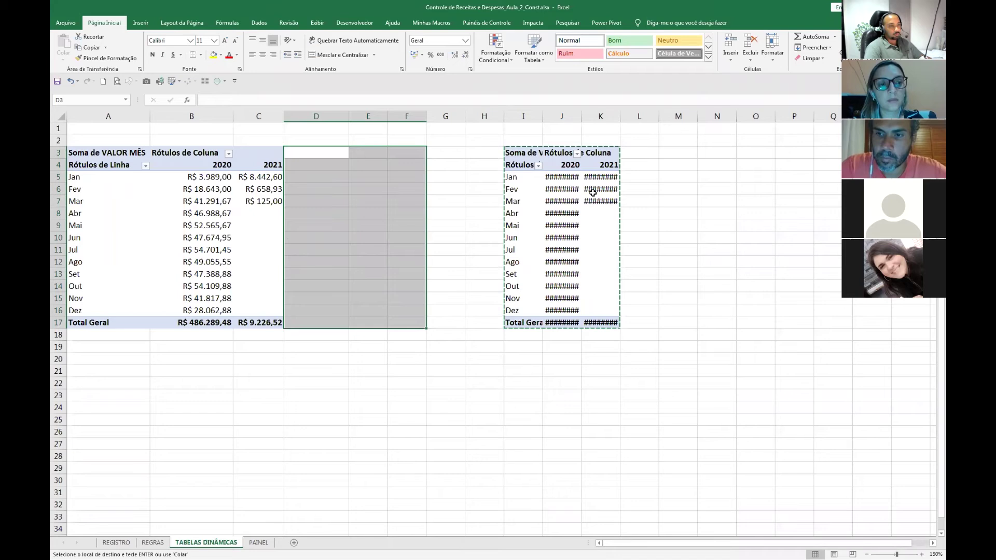
{"action": "left_click", "coordinate": [592, 190]}
{"action": "key", "text": "Escape"}
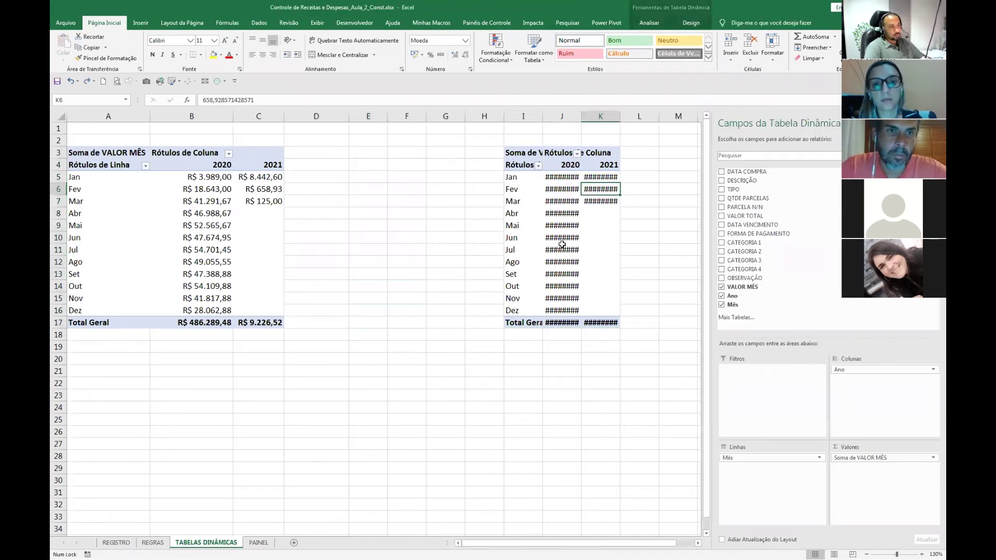
Save the workbook.
{"action": "mouse_move", "coordinate": [555, 188]}
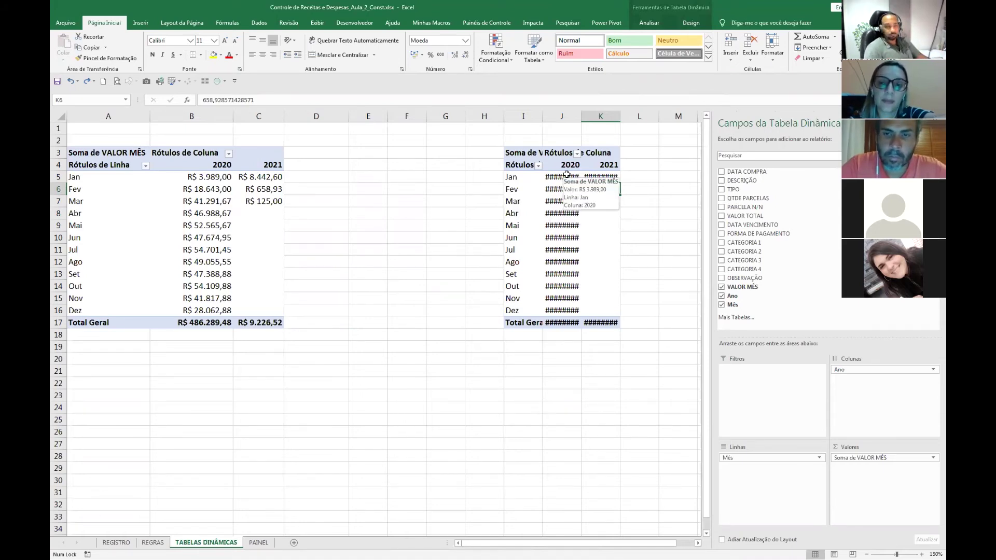
{"action": "left_click", "coordinate": [390, 321]}
{"action": "left_click", "coordinate": [57, 82]}
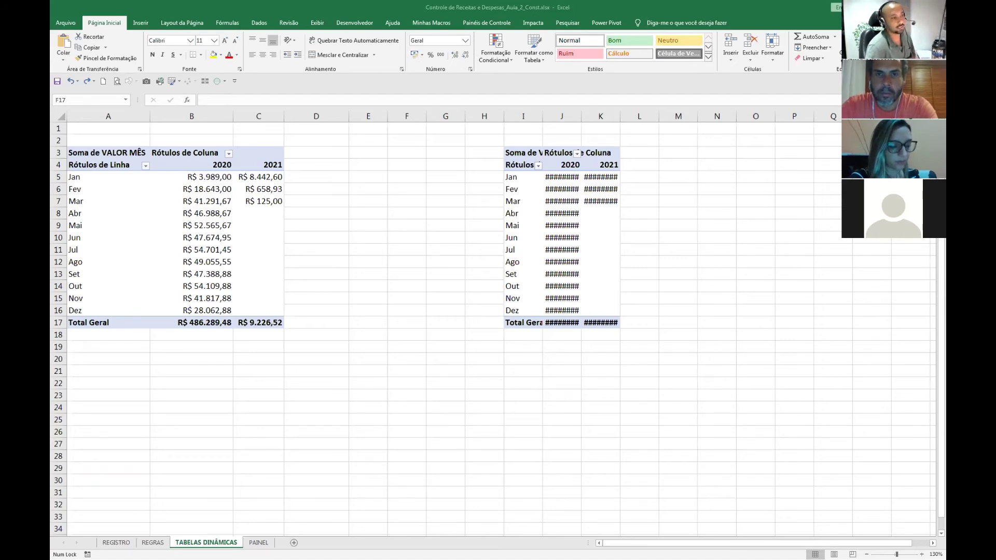
Replace Ano and Mês in the copied pivot table with CATEGORIA 1 as the row field, and autofit column J.
{"action": "left_click", "coordinate": [571, 190]}
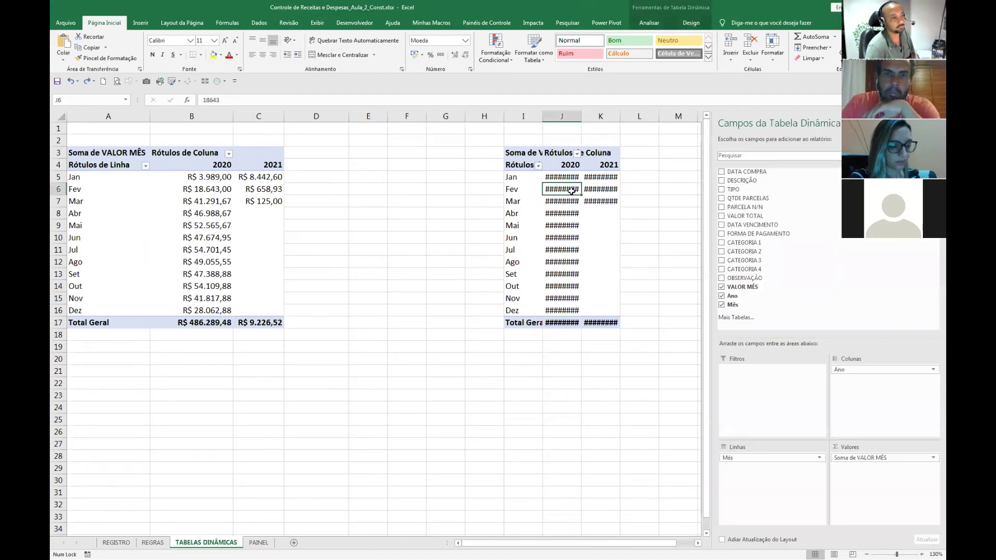
{"action": "mouse_move", "coordinate": [571, 189]}
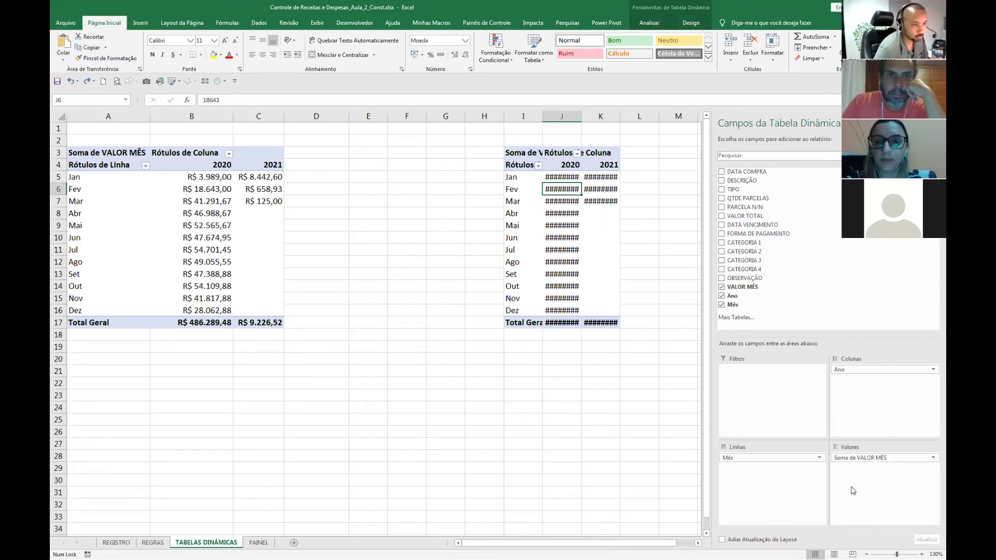
{"action": "left_click_drag", "start_coordinate": [857, 369], "coordinate": [643, 410]}
{"action": "left_click_drag", "start_coordinate": [729, 459], "coordinate": [578, 451]}
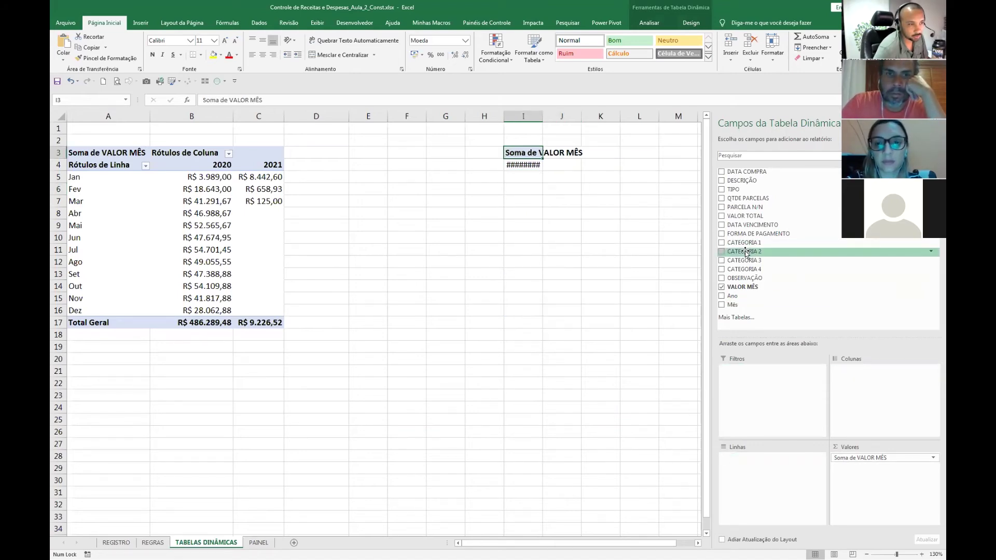
{"action": "left_click_drag", "start_coordinate": [745, 242], "coordinate": [743, 487]}
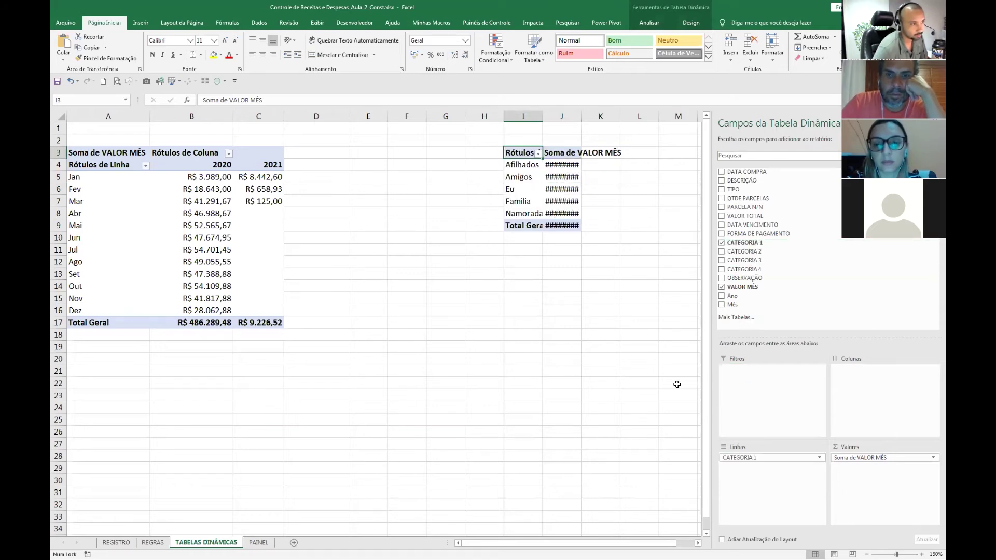
{"action": "double_click", "coordinate": [582, 116]}
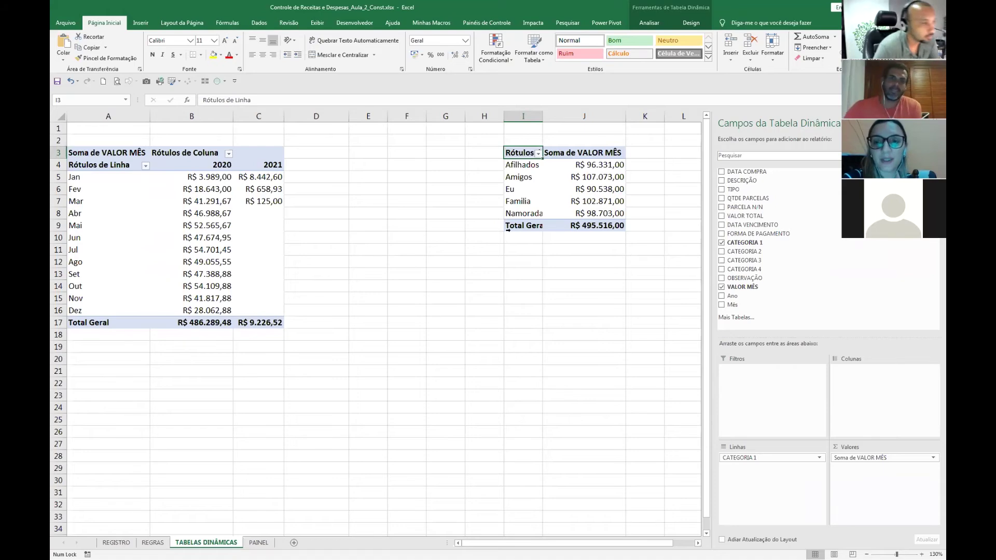
Insert a pie PivotChart from the CATEGORIA 1 pivot table and place it just below that table.
{"action": "left_click", "coordinate": [523, 164]}
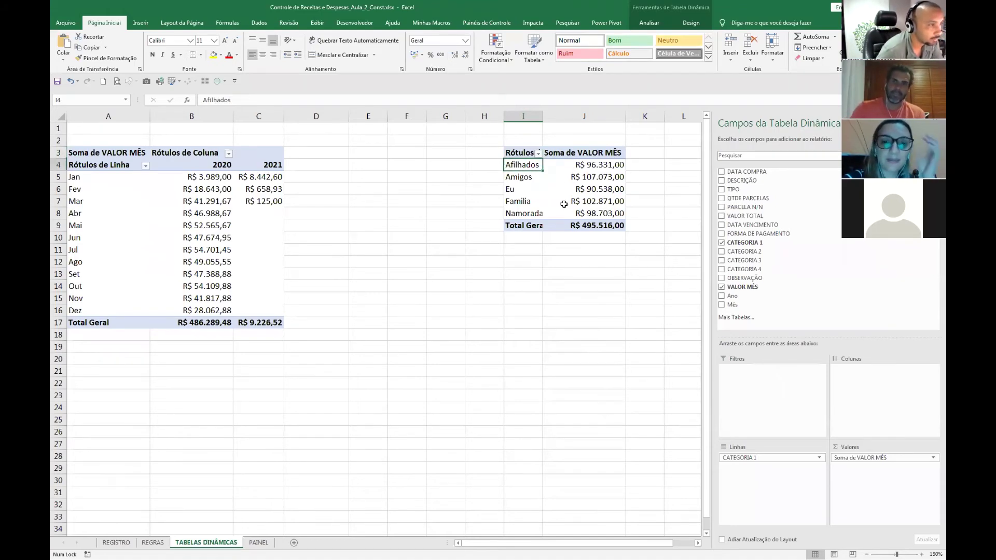
{"action": "left_click", "coordinate": [650, 23]}
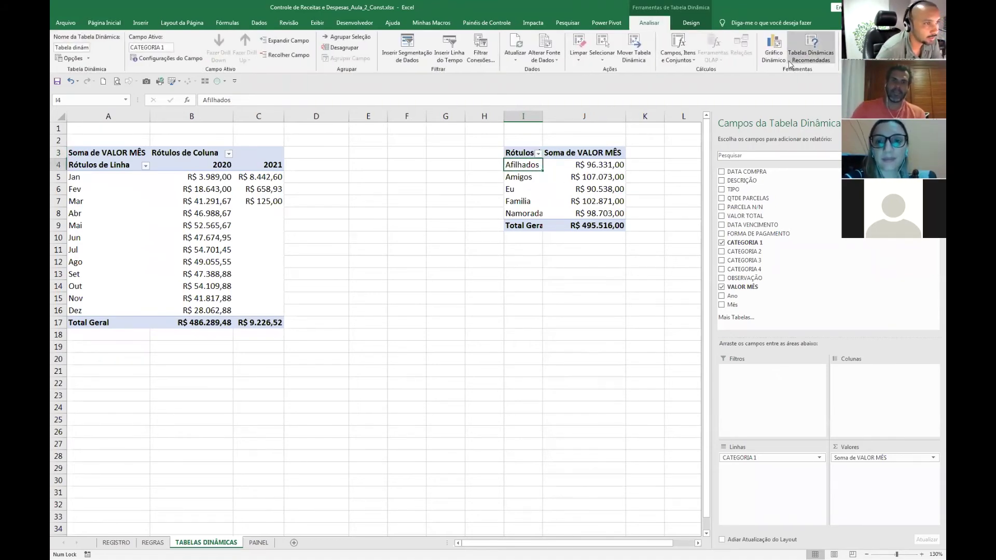
{"action": "left_click", "coordinate": [774, 48]}
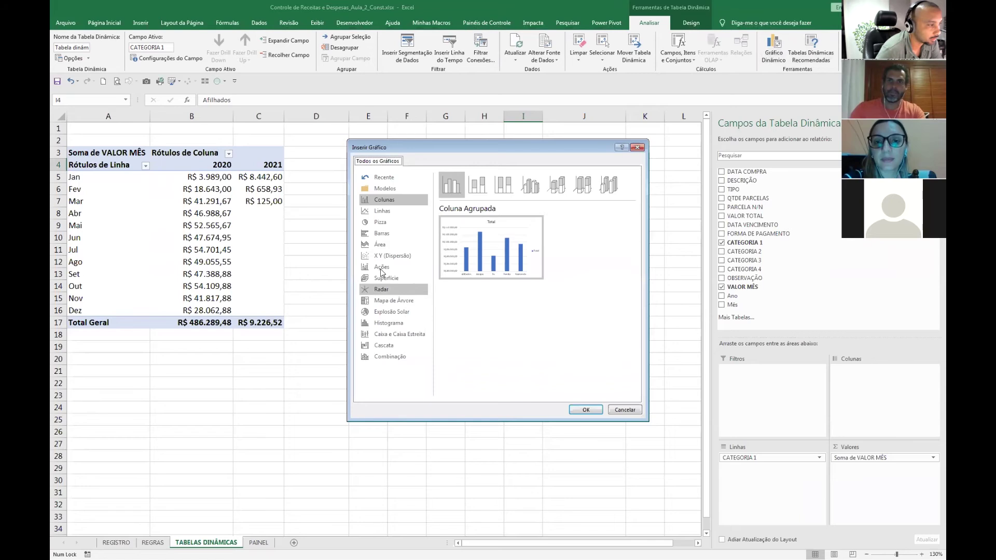
{"action": "left_click", "coordinate": [380, 222]}
{"action": "mouse_move", "coordinate": [484, 268]}
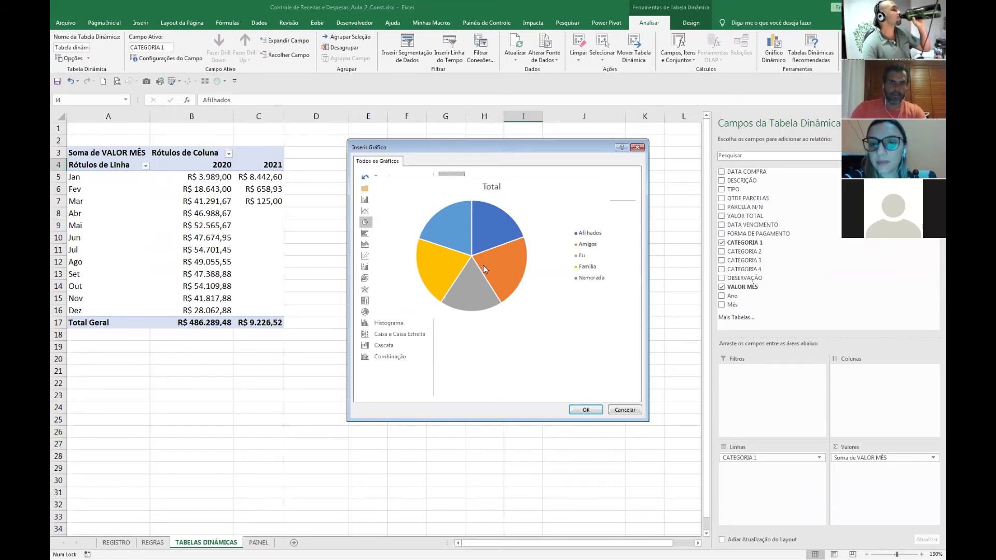
{"action": "left_click", "coordinate": [580, 409]}
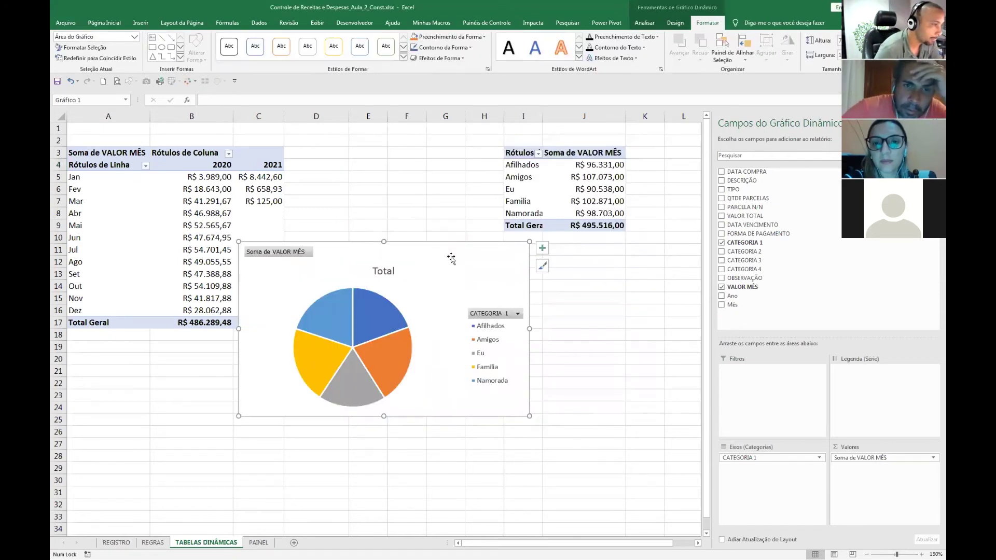
{"action": "left_click_drag", "start_coordinate": [453, 247], "coordinate": [564, 257]}
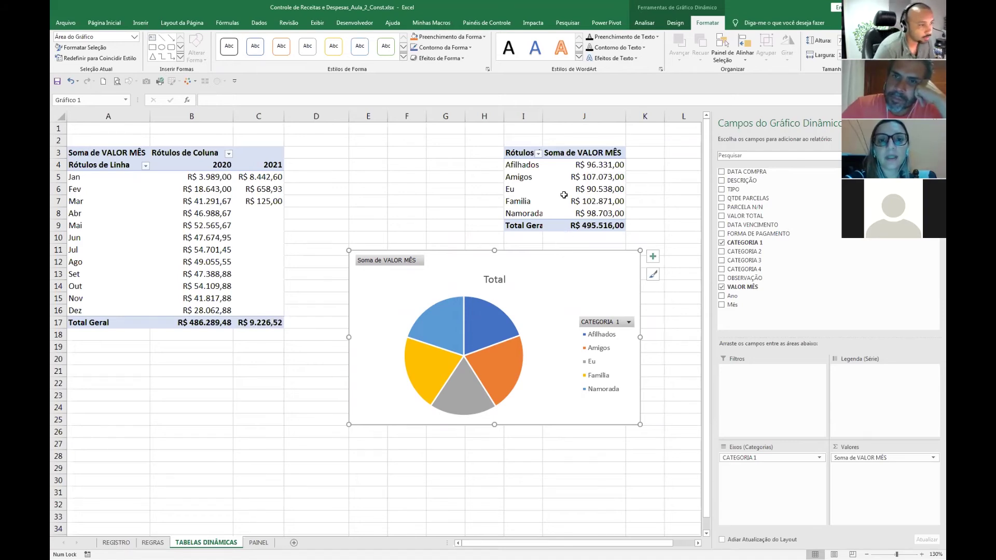
Name the CATEGORIA 1 pivot table tbd_Cat1.
{"action": "left_click", "coordinate": [570, 177]}
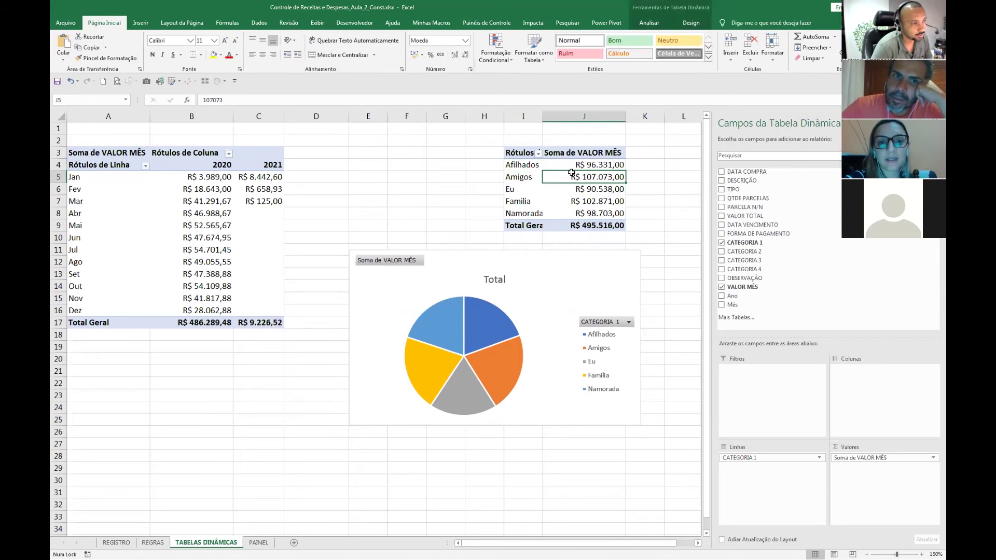
{"action": "left_click", "coordinate": [656, 25]}
{"action": "left_click", "coordinate": [83, 48]}
{"action": "type", "text": "tbd_Ca"}
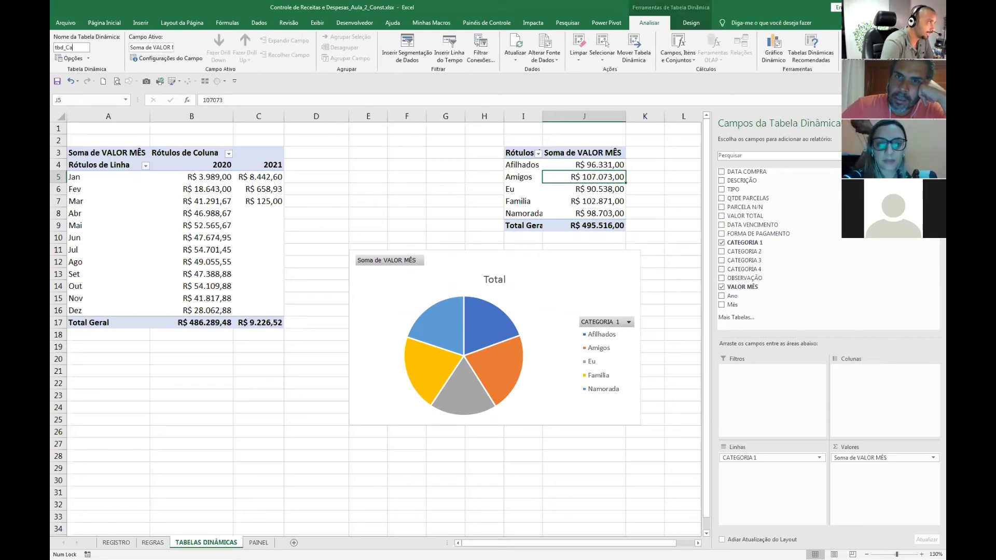
{"action": "type", "text": "t1"}
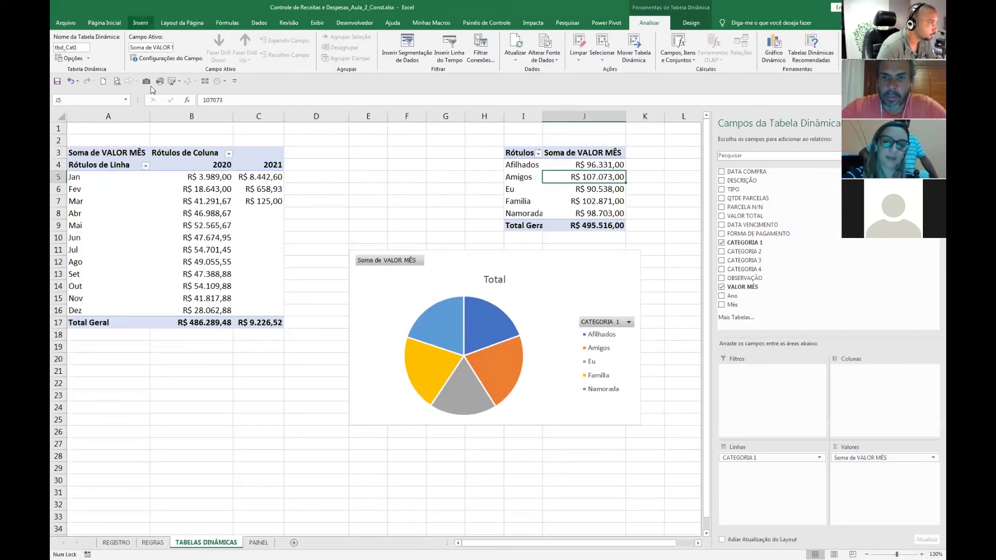
{"action": "key", "text": "Down"}
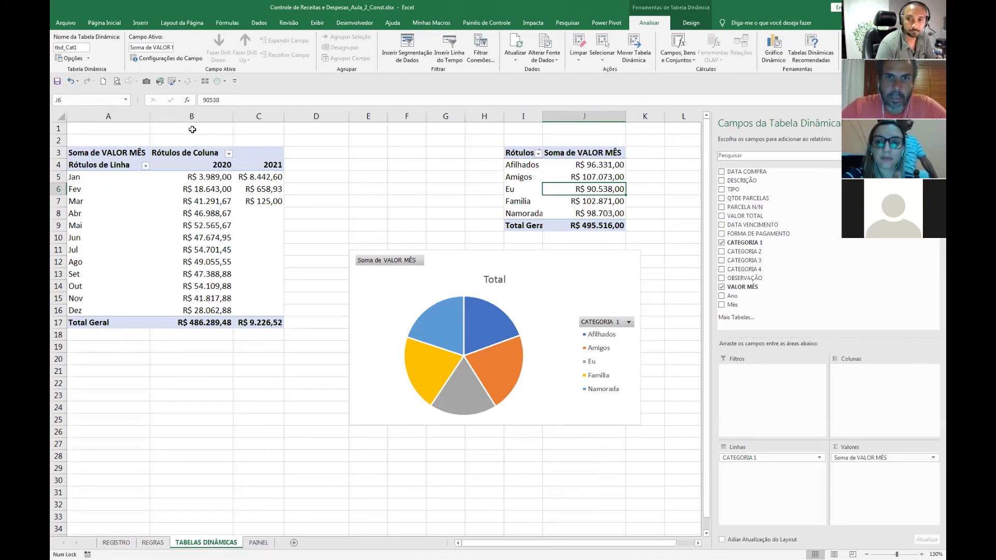
Select the Afilhados slice of the pie chart and check its value and percentage.
{"action": "left_click", "coordinate": [697, 542]}
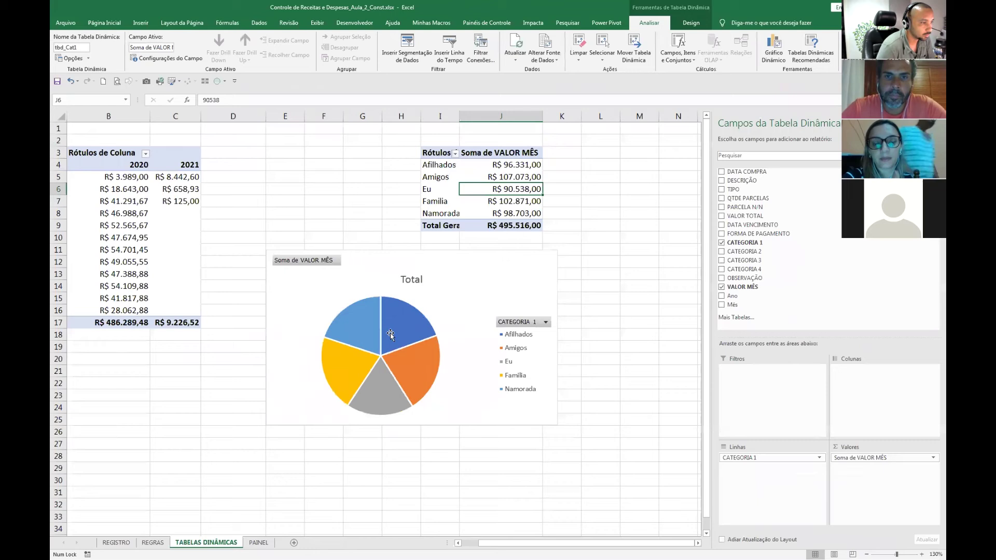
{"action": "left_click", "coordinate": [393, 332]}
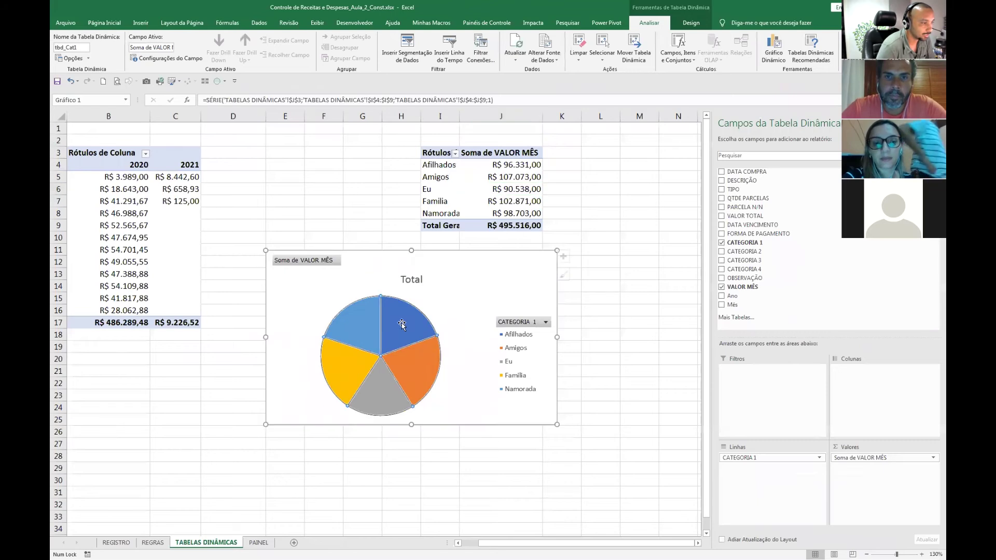
{"action": "left_click", "coordinate": [402, 324]}
{"action": "left_click_drag", "start_coordinate": [402, 324], "coordinate": [398, 311]}
{"action": "mouse_move", "coordinate": [398, 311]}
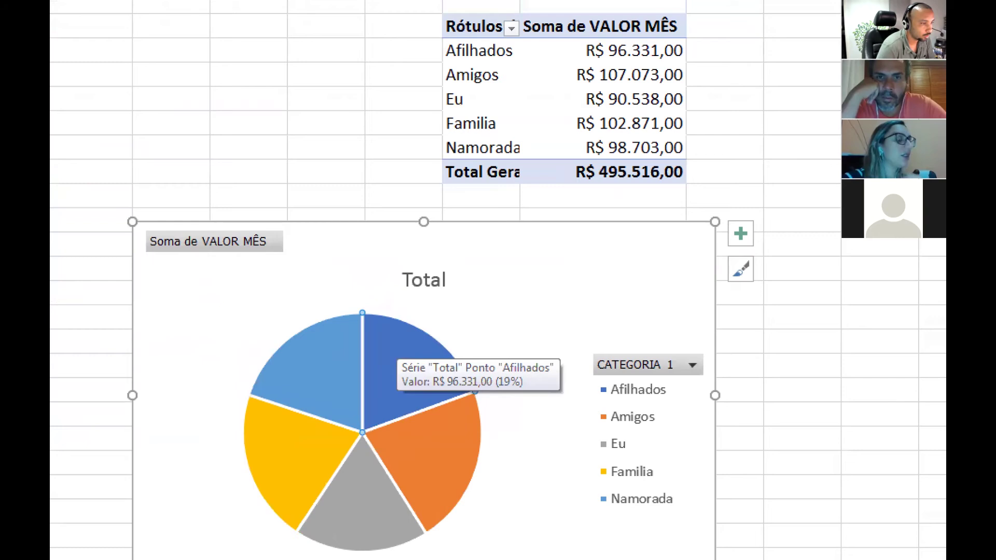
{"action": "left_click_drag", "start_coordinate": [497, 359], "coordinate": [557, 378]}
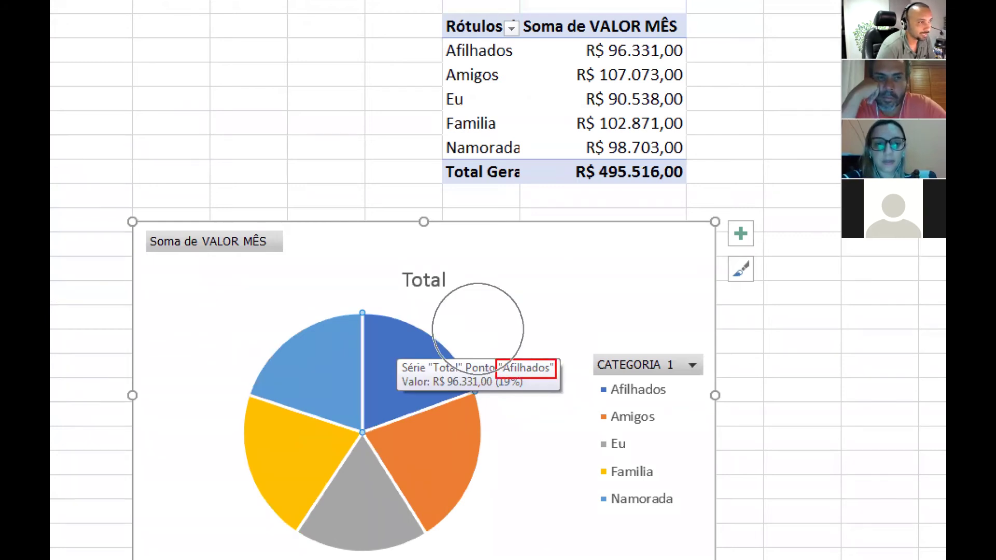
{"action": "left_click_drag", "start_coordinate": [343, 48], "coordinate": [439, 49]}
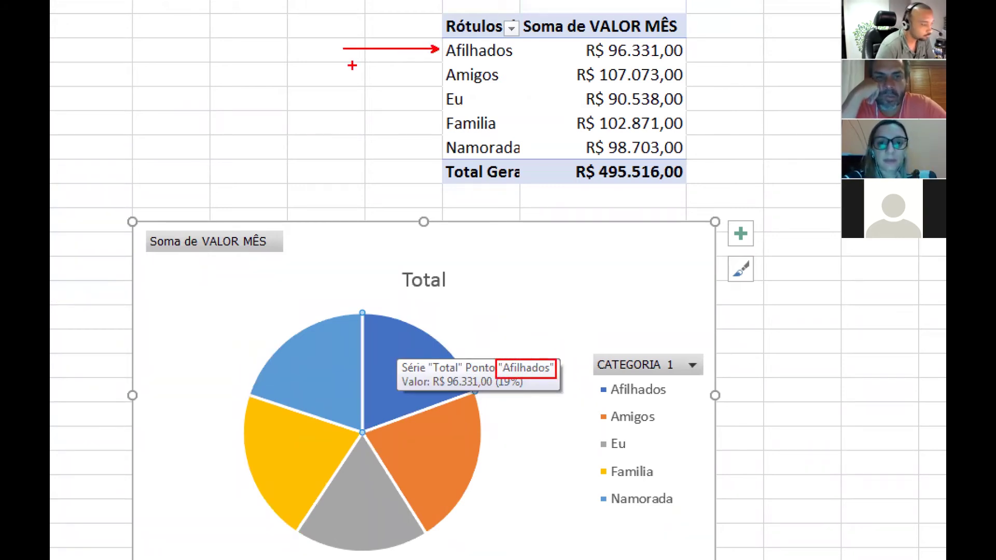
{"action": "left_click_drag", "start_coordinate": [335, 124], "coordinate": [441, 124]}
{"action": "left_click_drag", "start_coordinate": [331, 79], "coordinate": [449, 79]}
{"action": "left_click_drag", "start_coordinate": [334, 99], "coordinate": [438, 99]}
{"action": "mouse_move", "coordinate": [150, 41]}
{"action": "left_mouse_down"}
{"action": "mouse_move", "coordinate": [190, 127]}
{"action": "mouse_move", "coordinate": [283, 165]}
{"action": "left_mouse_up"}
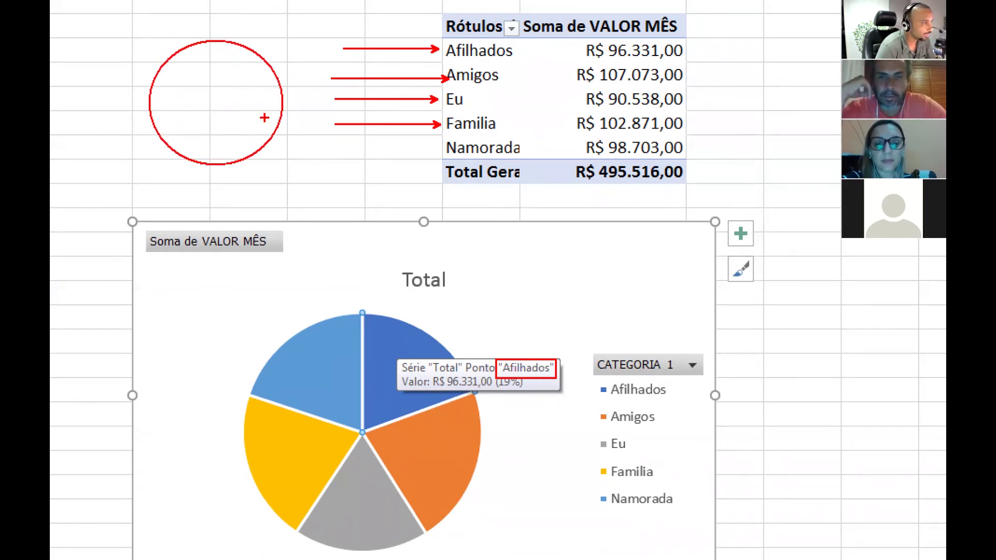
{"action": "mouse_move", "coordinate": [213, 47]}
{"action": "left_mouse_down"}
{"action": "mouse_move", "coordinate": [240, 56]}
{"action": "mouse_move", "coordinate": [267, 130]}
{"action": "mouse_move", "coordinate": [159, 119]}
{"action": "mouse_move", "coordinate": [180, 66]}
{"action": "left_mouse_up"}
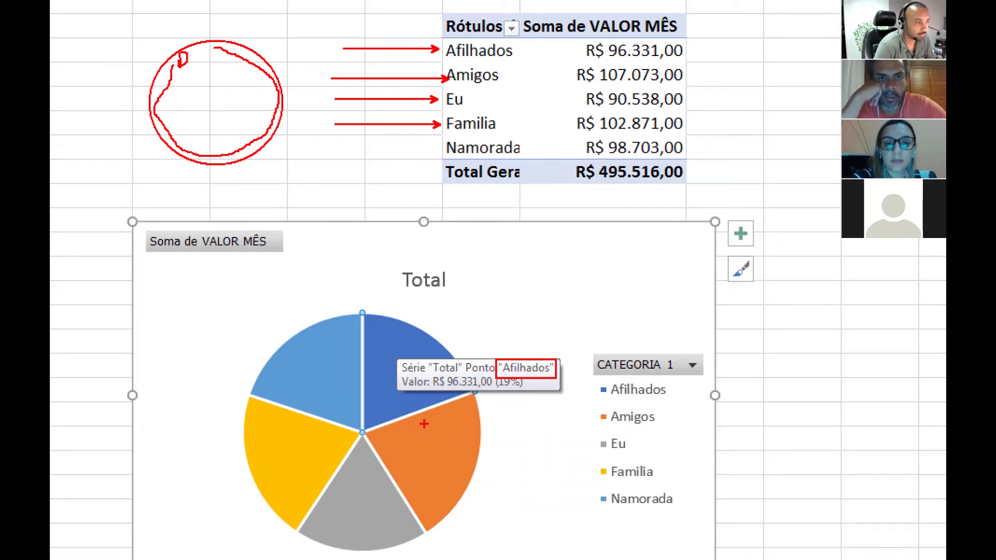
{"action": "left_click_drag", "start_coordinate": [420, 327], "coordinate": [498, 267]}
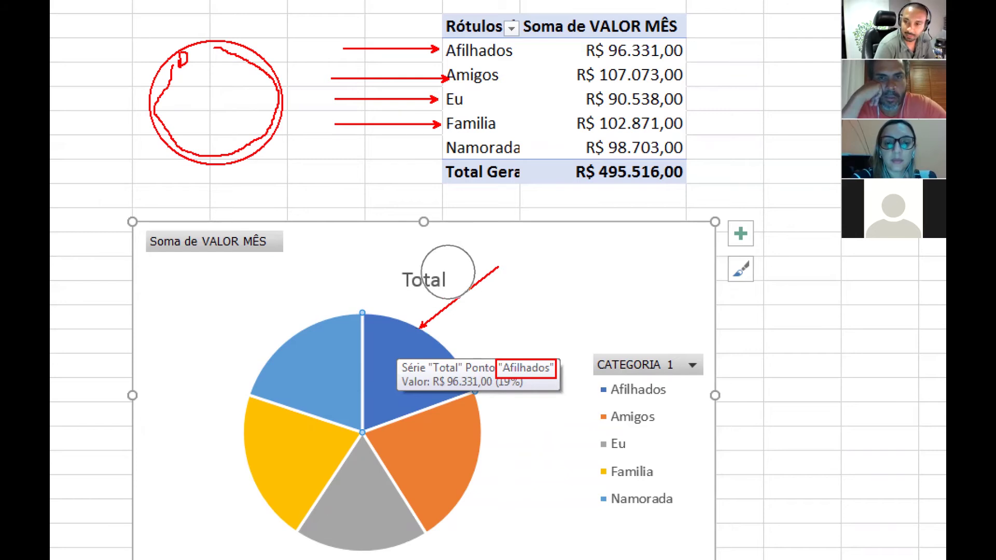
{"action": "left_click_drag", "start_coordinate": [478, 474], "coordinate": [549, 522]}
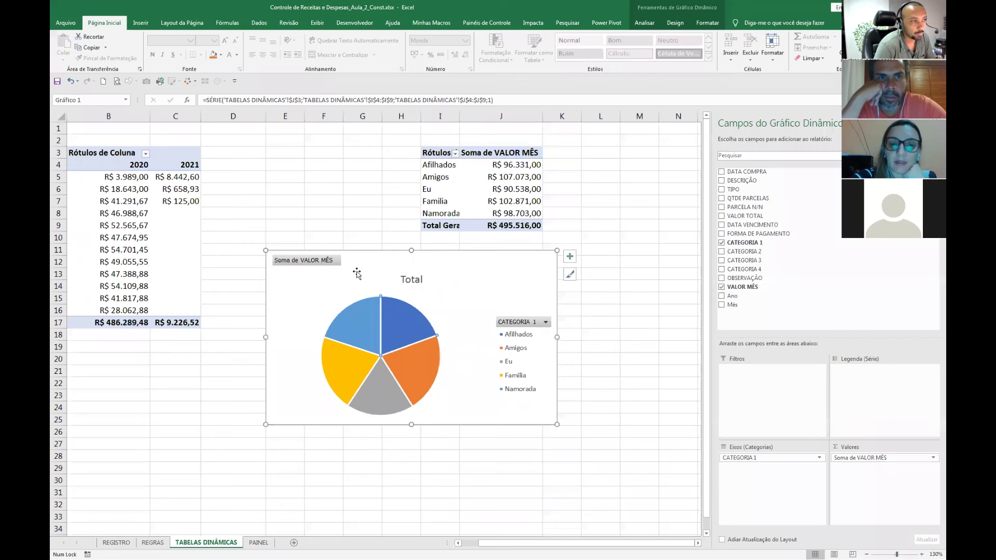
Sort the CATEGORIA 1 pivot table by Soma de VALOR MÊS from largest to smallest.
{"action": "left_click", "coordinate": [538, 177]}
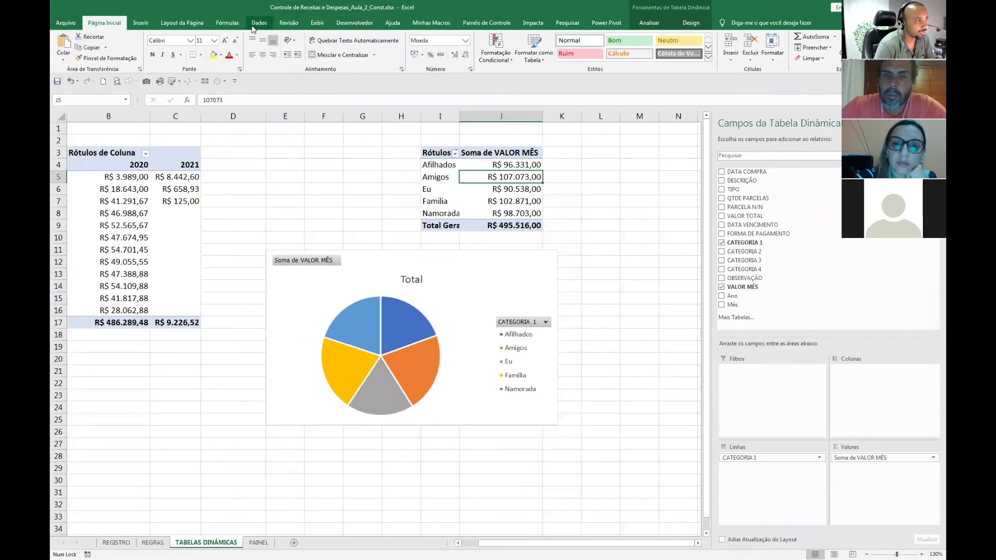
{"action": "left_click", "coordinate": [253, 24]}
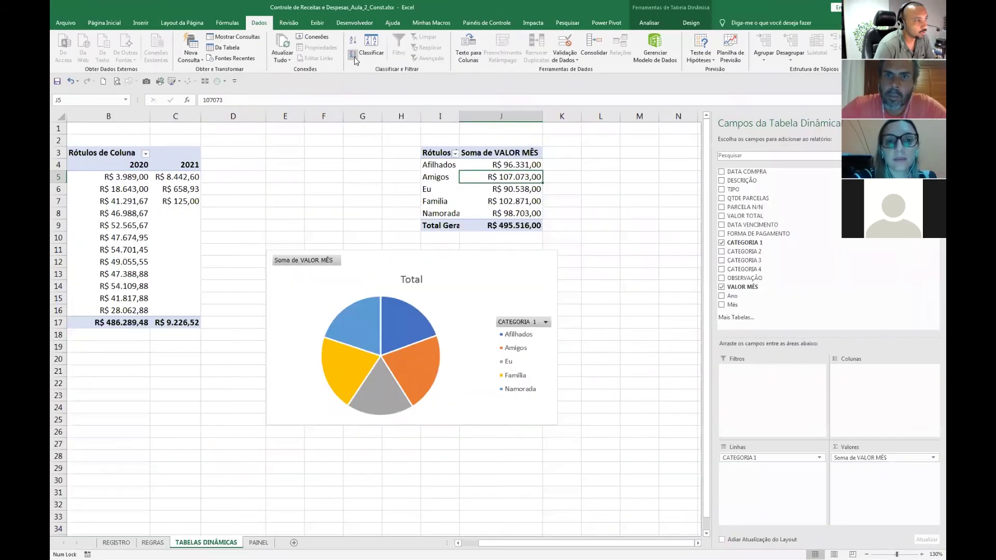
{"action": "left_click", "coordinate": [353, 55]}
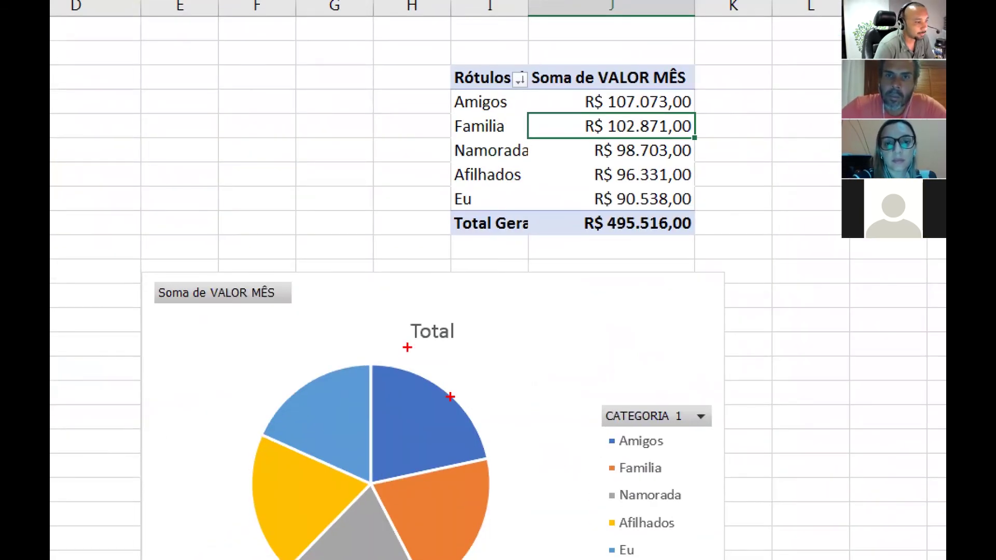
{"action": "left_click_drag", "start_coordinate": [450, 396], "coordinate": [569, 296]}
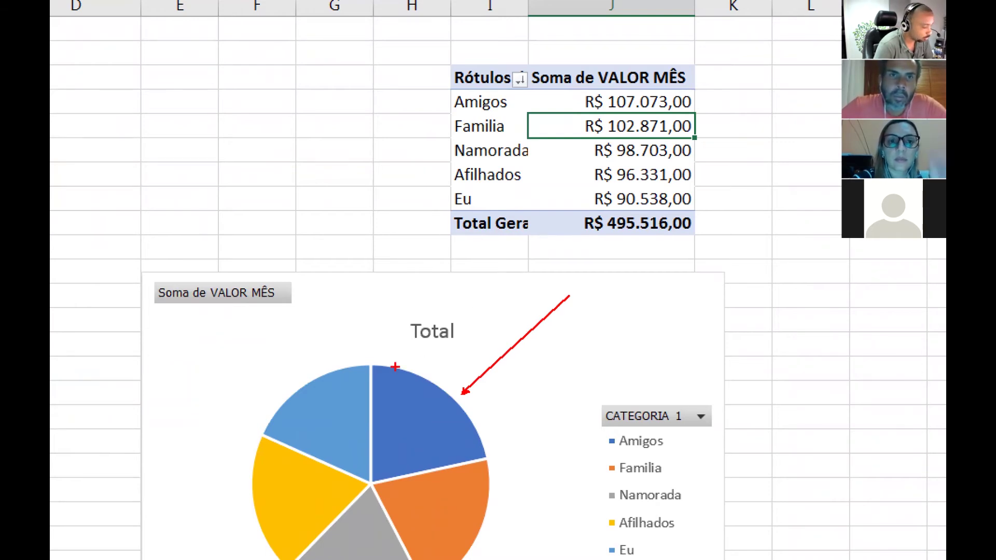
{"action": "left_click_drag", "start_coordinate": [352, 362], "coordinate": [326, 283]}
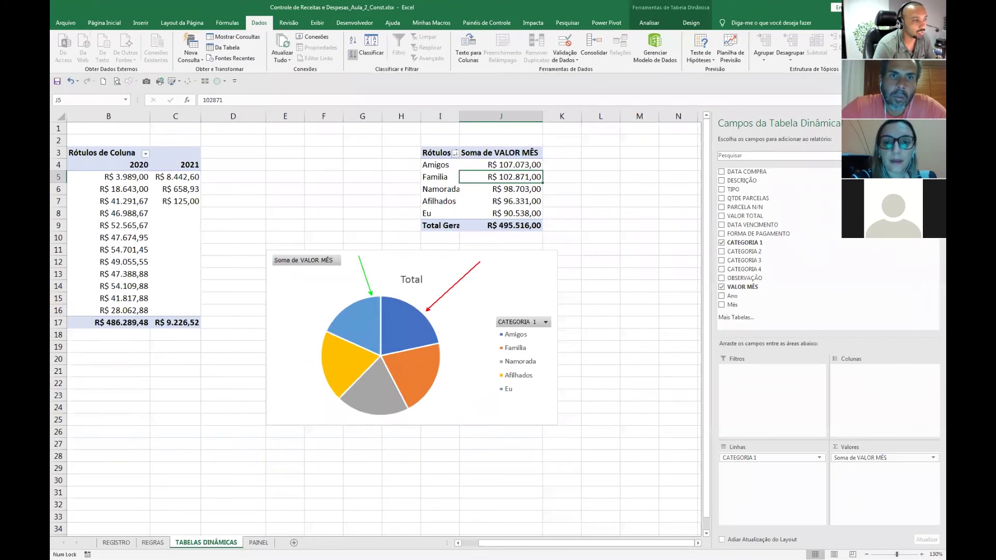
{"action": "key", "text": "Escape"}
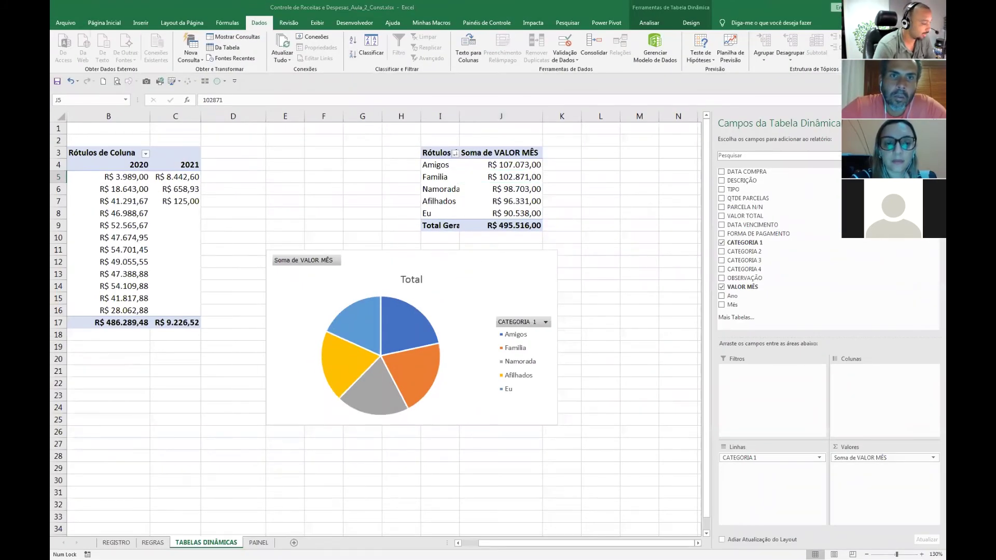
{"action": "left_click", "coordinate": [175, 335]}
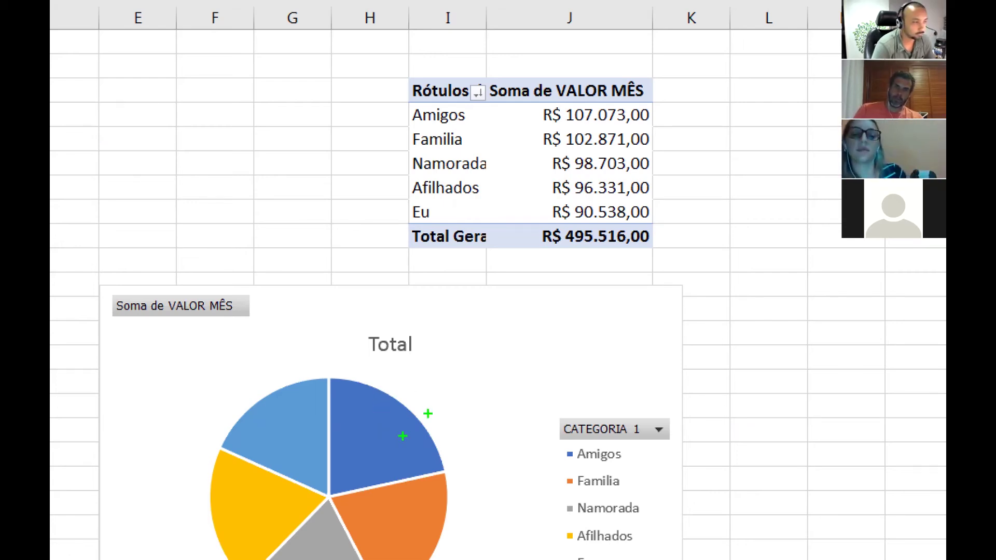
{"action": "key", "text": "Escape"}
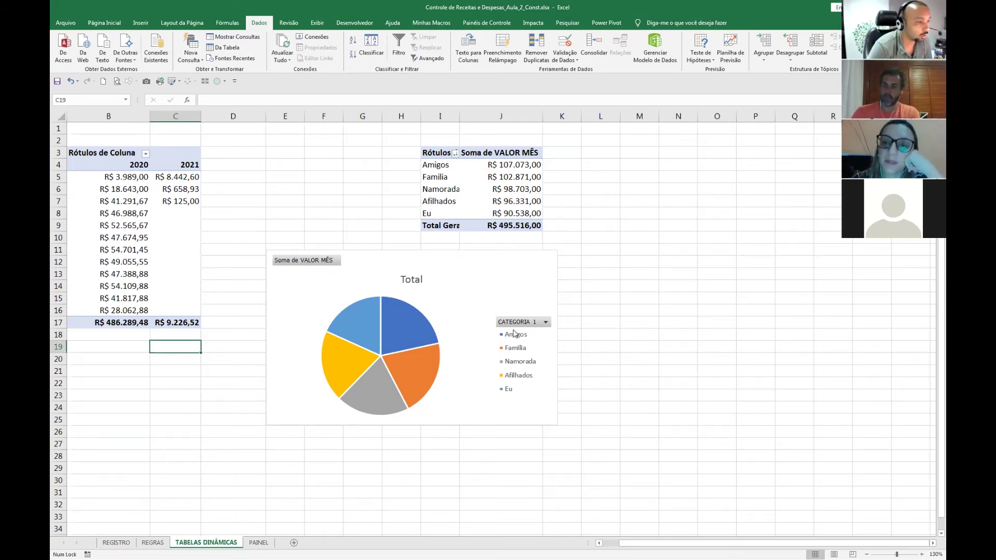
Hide the CATEGORIA 1 axis field button and the Soma de VALOR MÊS button on the pie chart.
{"action": "right_click", "coordinate": [515, 325]}
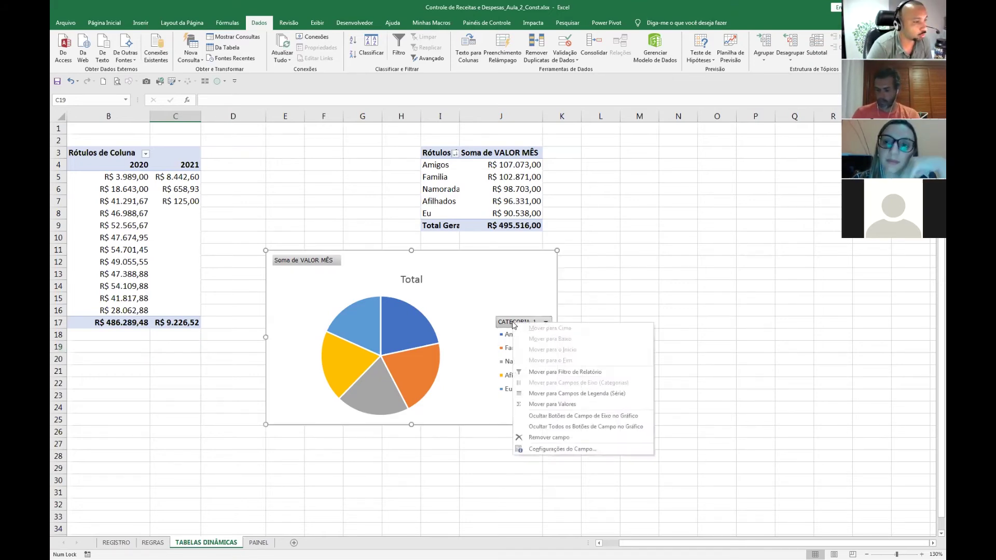
{"action": "left_click", "coordinate": [578, 418]}
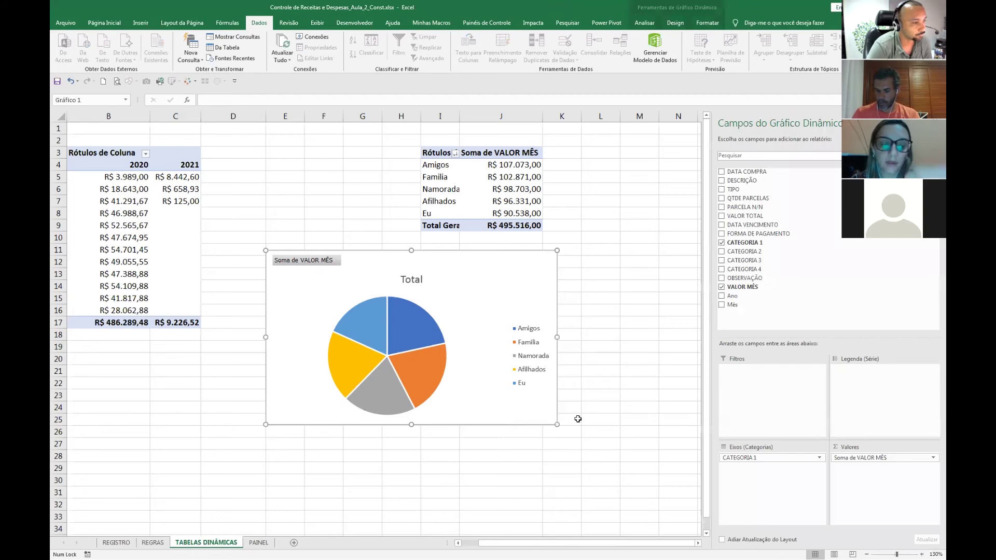
{"action": "right_click", "coordinate": [321, 265]}
{"action": "left_click", "coordinate": [374, 368]}
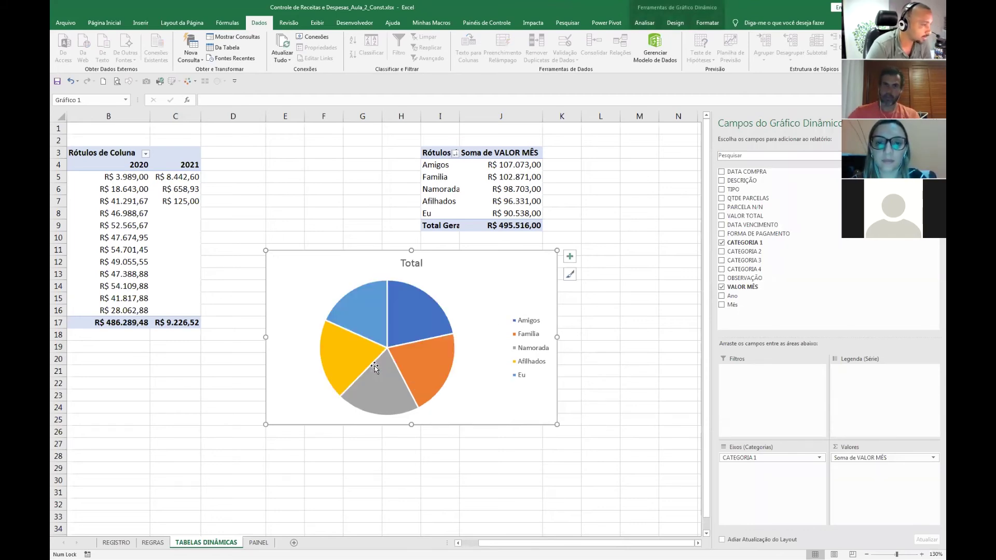
Delete the Total title from the pie chart.
{"action": "mouse_move", "coordinate": [375, 367]}
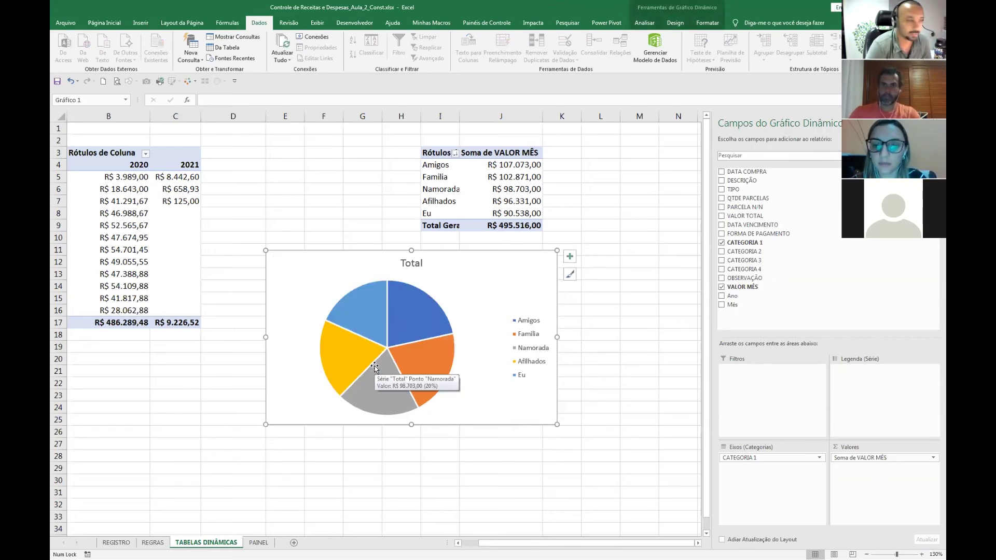
{"action": "left_click", "coordinate": [406, 265]}
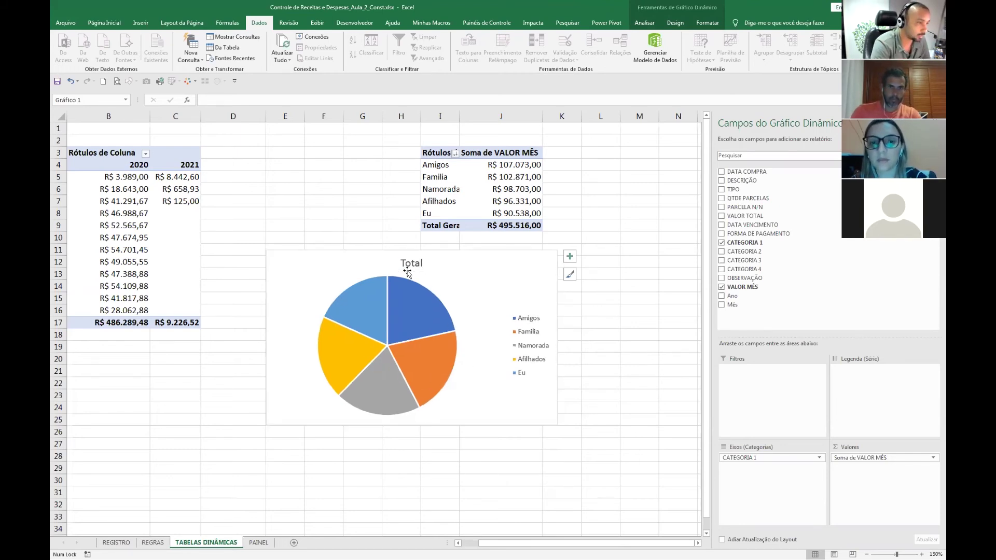
{"action": "key", "text": "Delete"}
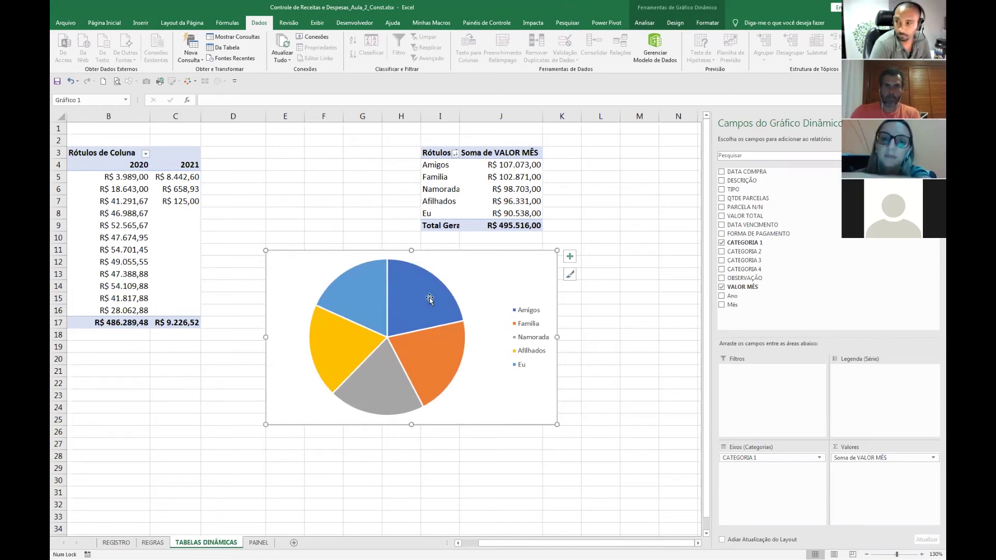
Examine the data label placement options available for the CATEGORIA 1 pie chart.
{"action": "mouse_move", "coordinate": [401, 285]}
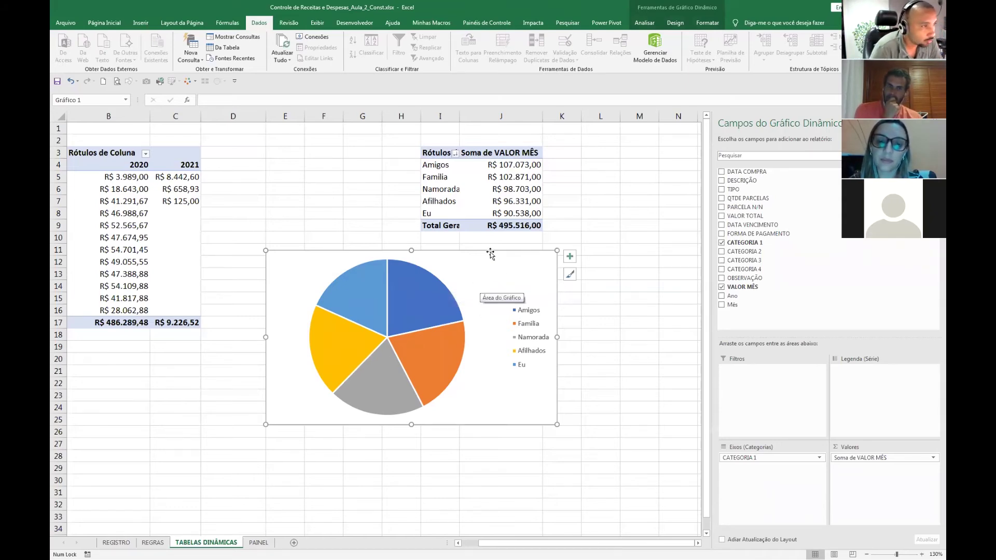
{"action": "left_click", "coordinate": [644, 24]}
{"action": "left_click", "coordinate": [675, 24]}
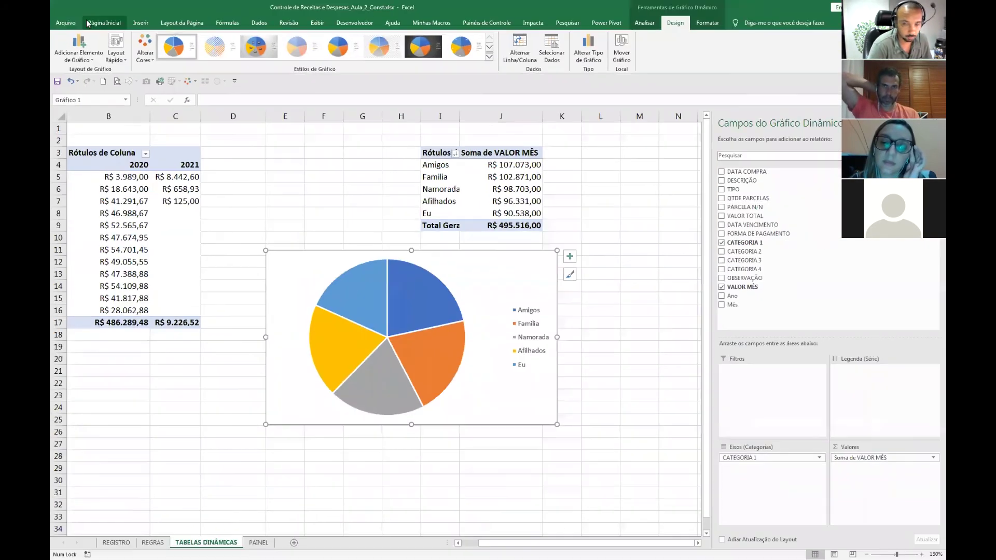
{"action": "left_click", "coordinate": [96, 59]}
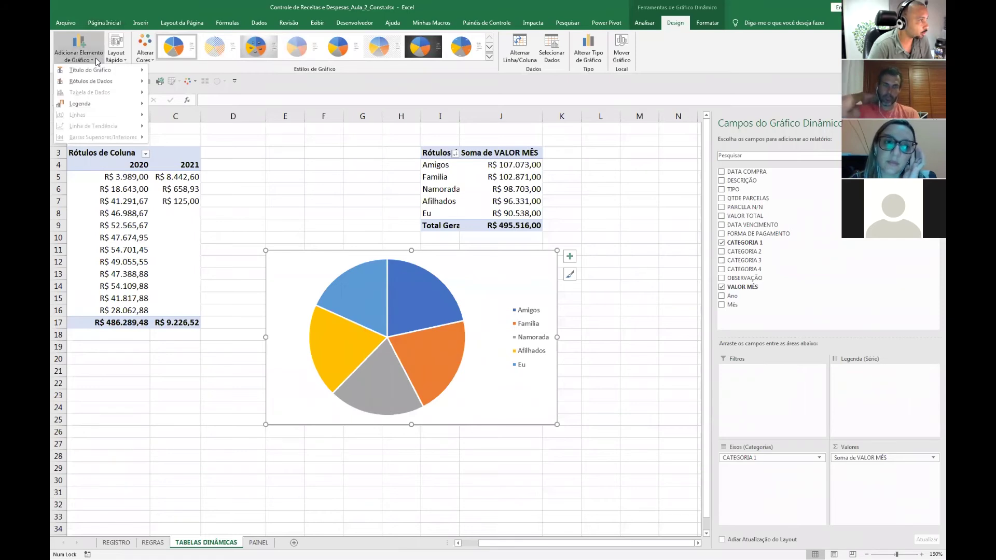
{"action": "mouse_move", "coordinate": [100, 83]}
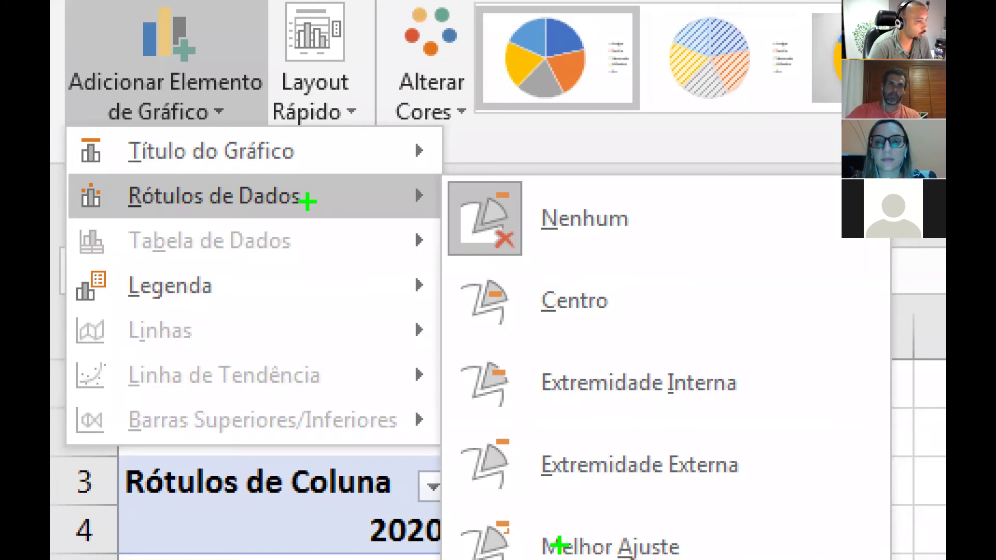
{"action": "key", "text": "Escape"}
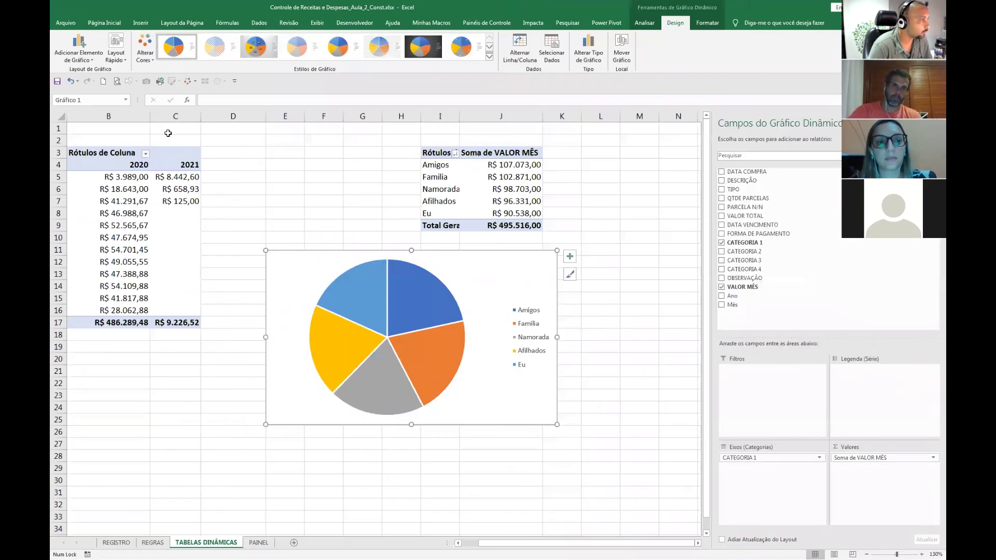
{"action": "left_click", "coordinate": [78, 52]}
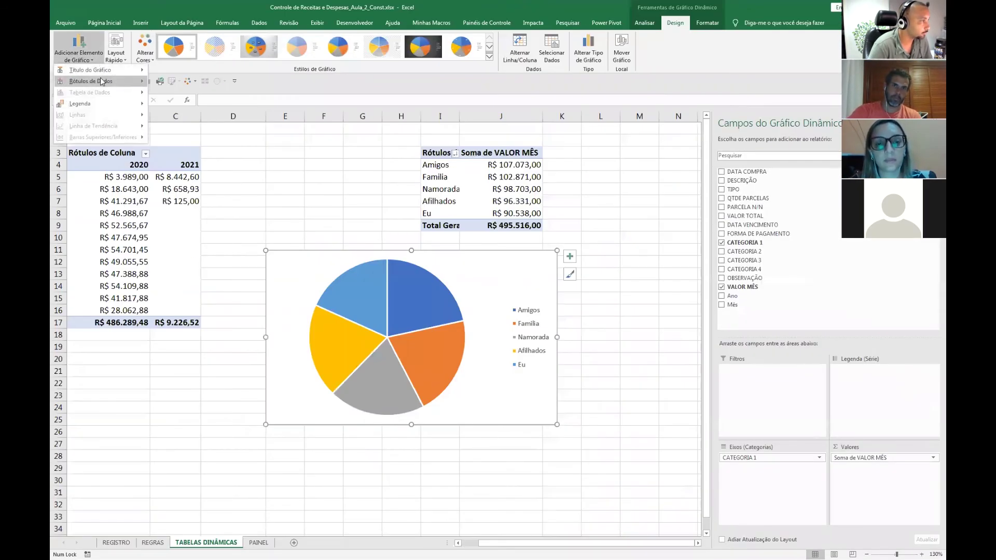
{"action": "mouse_move", "coordinate": [101, 81]}
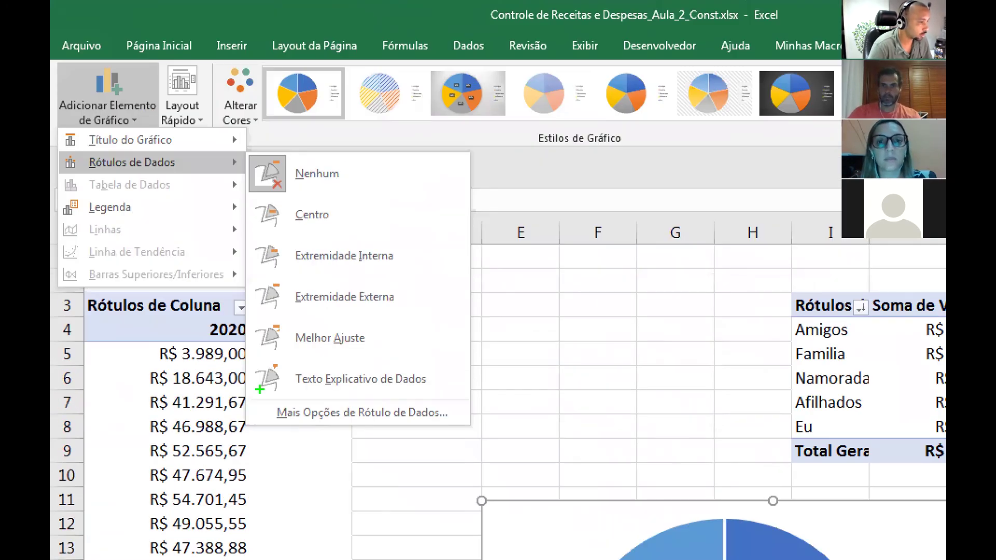
{"action": "left_click", "coordinate": [79, 106]}
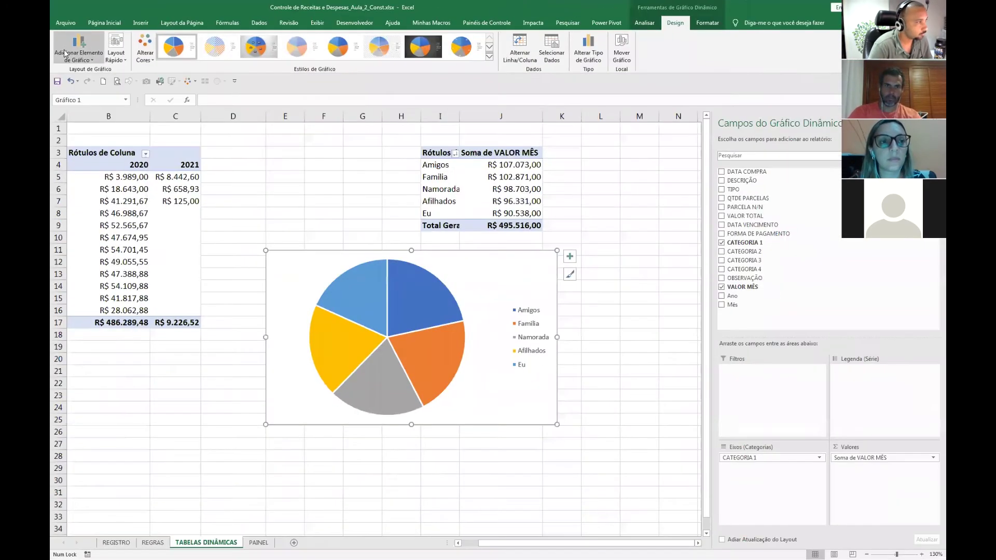
Add data labels to the pie chart through the additional data label options, opening their format settings.
{"action": "left_click", "coordinate": [86, 58]}
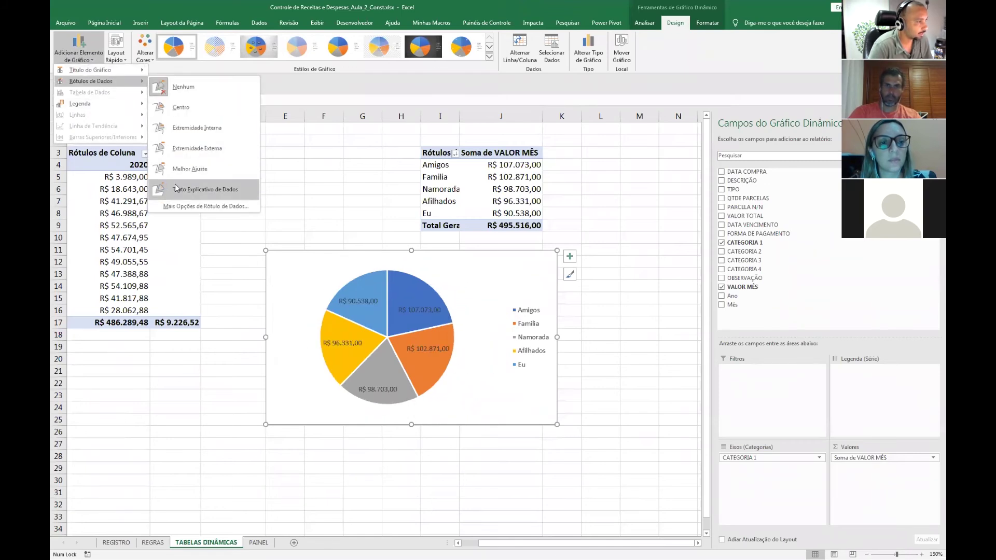
{"action": "key", "text": "Escape"}
{"action": "key", "text": "Escape"}
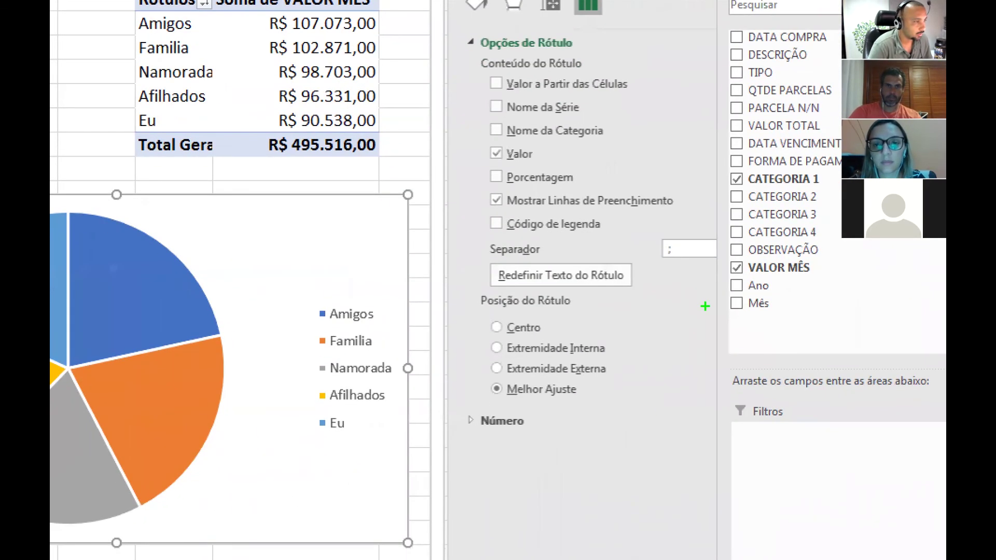
Include the percentage with the value in the pie chart's data labels, using (Nova Linha) as the separator.
{"action": "left_click_drag", "start_coordinate": [492, 156], "coordinate": [415, 182]}
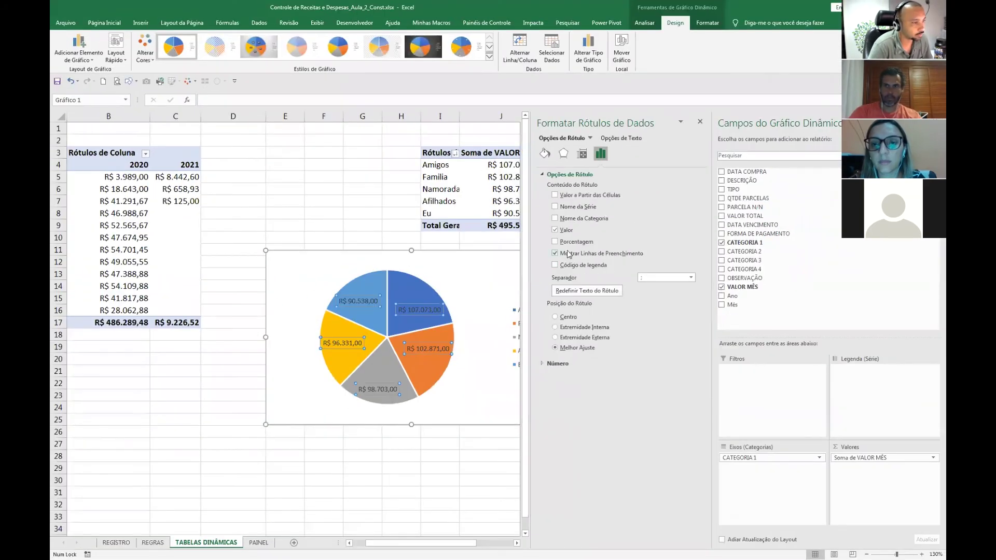
{"action": "left_click", "coordinate": [538, 203]}
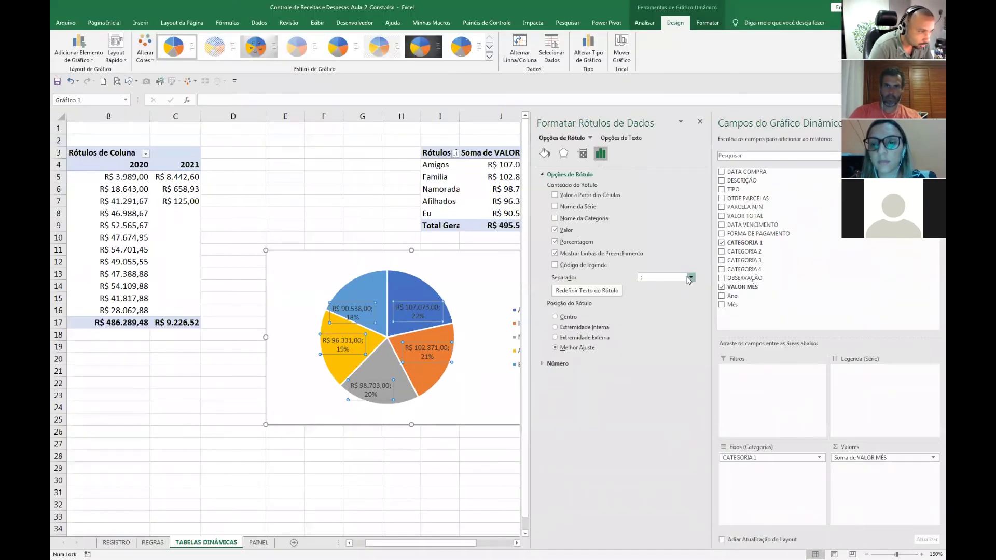
{"action": "left_click", "coordinate": [694, 276]}
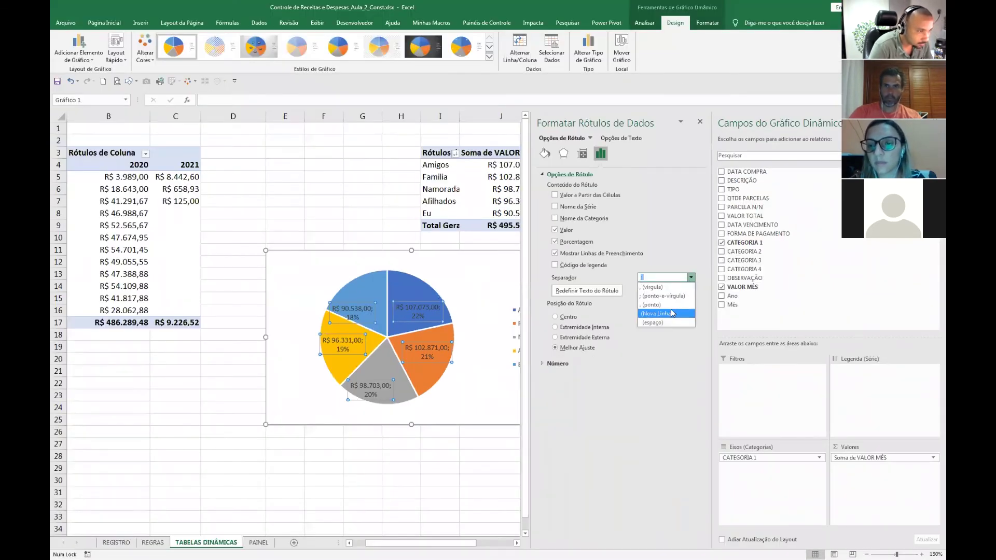
{"action": "left_click", "coordinate": [674, 314]}
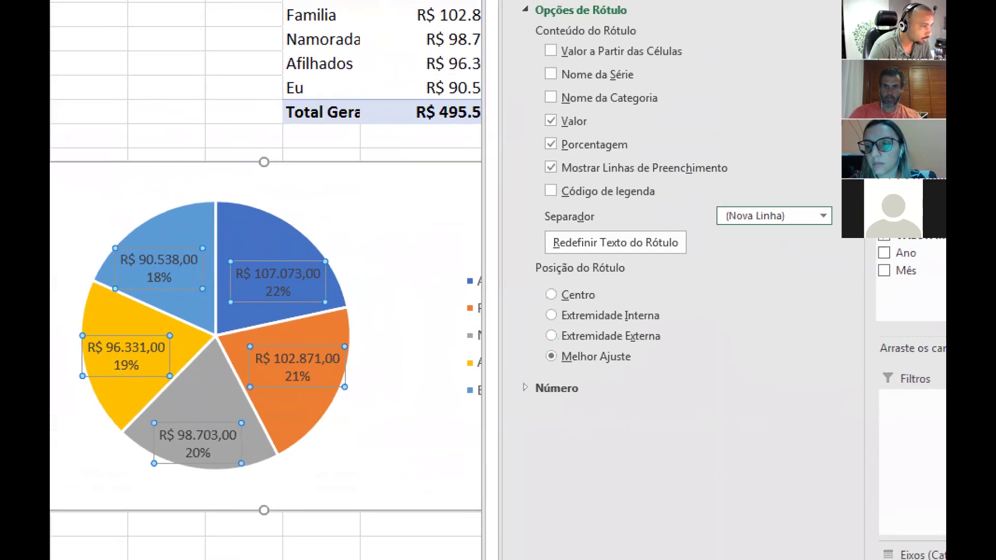
{"action": "left_click_drag", "start_coordinate": [344, 347], "coordinate": [333, 354]}
{"action": "left_click_drag", "start_coordinate": [353, 422], "coordinate": [323, 379]}
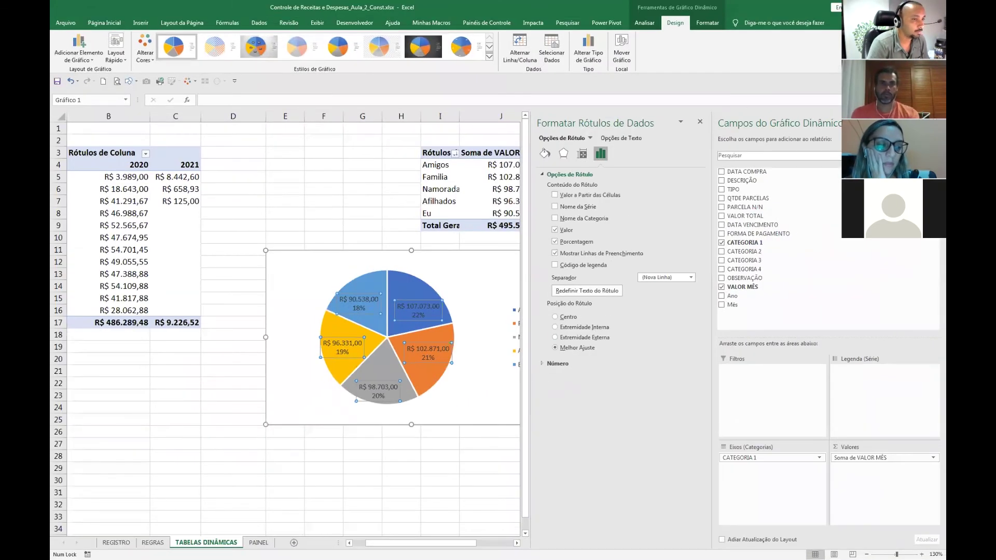
Cut the CATEGORIA 1 pie chart from the TABELAS DINÂMICAS sheet and paste it into the PAINEL sheet.
{"action": "left_click_drag", "start_coordinate": [711, 311], "coordinate": [889, 311]}
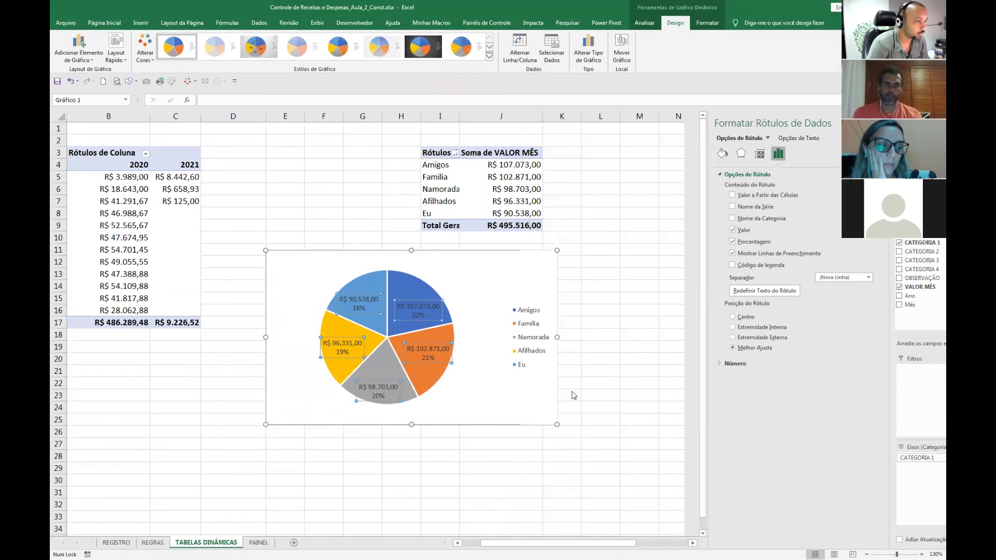
{"action": "left_click", "coordinate": [306, 460]}
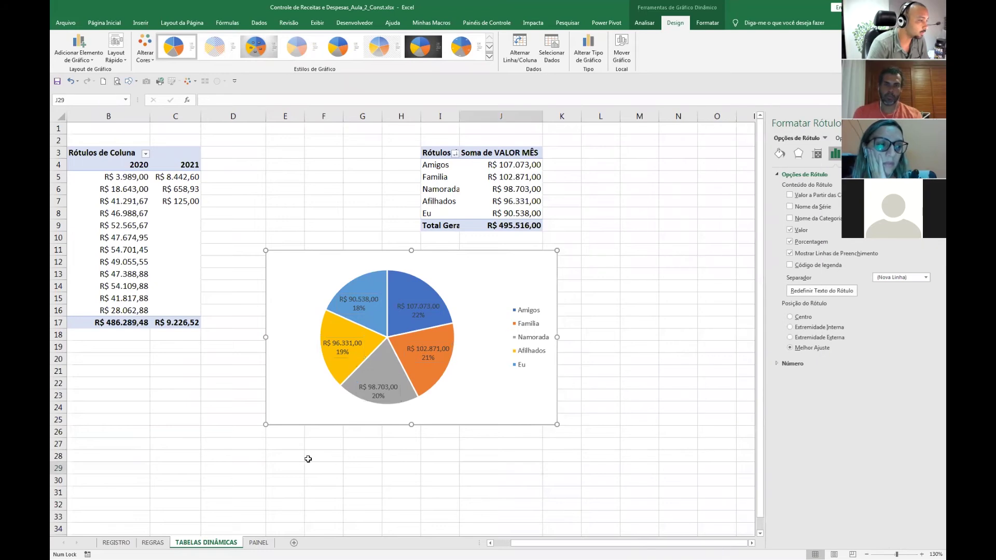
{"action": "left_click", "coordinate": [286, 428]}
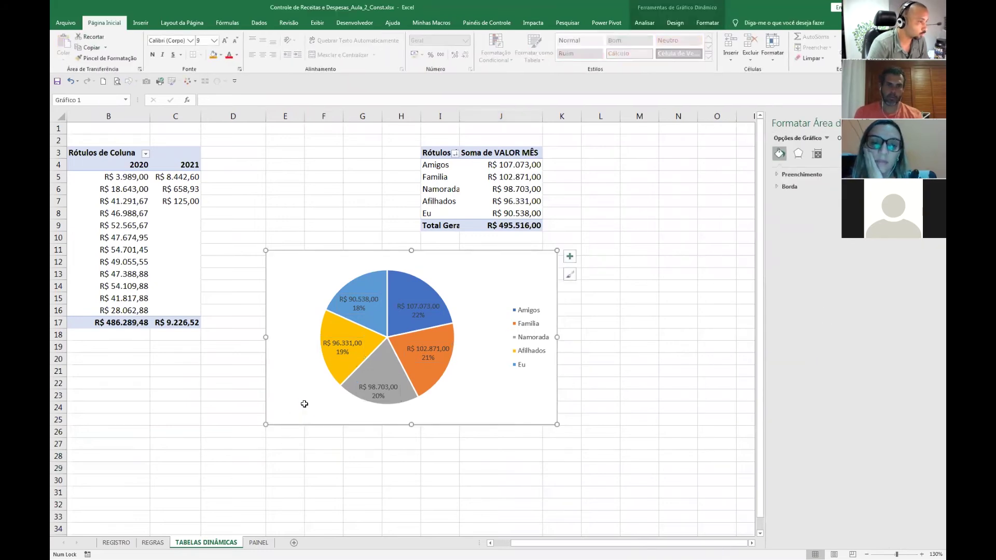
{"action": "key", "text": "Delete"}
{"action": "left_click", "coordinate": [257, 543]}
{"action": "left_click", "coordinate": [468, 210]}
{"action": "key", "text": "ctrl+v"}
Place the pie chart beside the monthly line chart on PAINEL, matching its height, and close the formatting pane.
{"action": "left_click_drag", "start_coordinate": [505, 334], "coordinate": [475, 274]}
{"action": "left_click_drag", "start_coordinate": [465, 266], "coordinate": [444, 264]}
{"action": "left_click", "coordinate": [467, 347]}
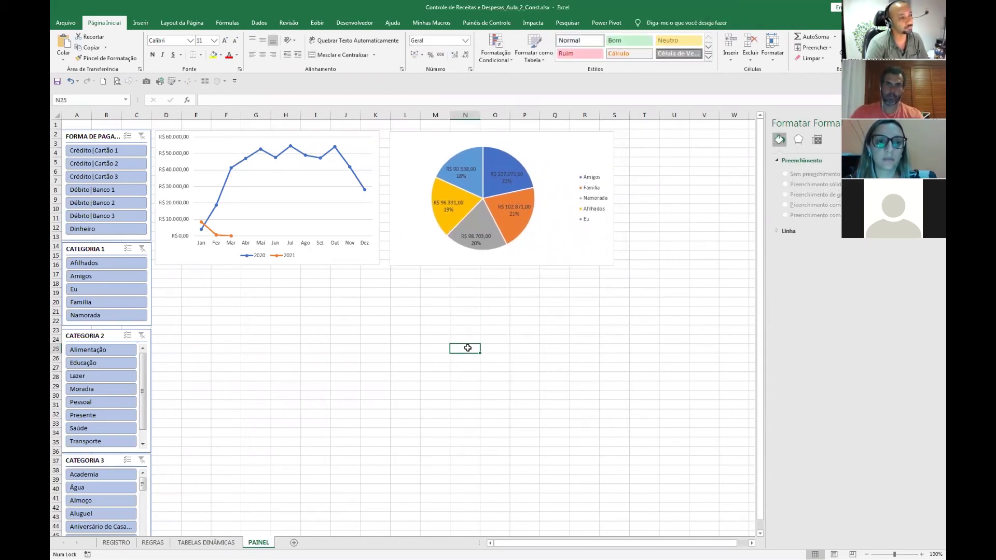
{"action": "left_click", "coordinate": [937, 123]}
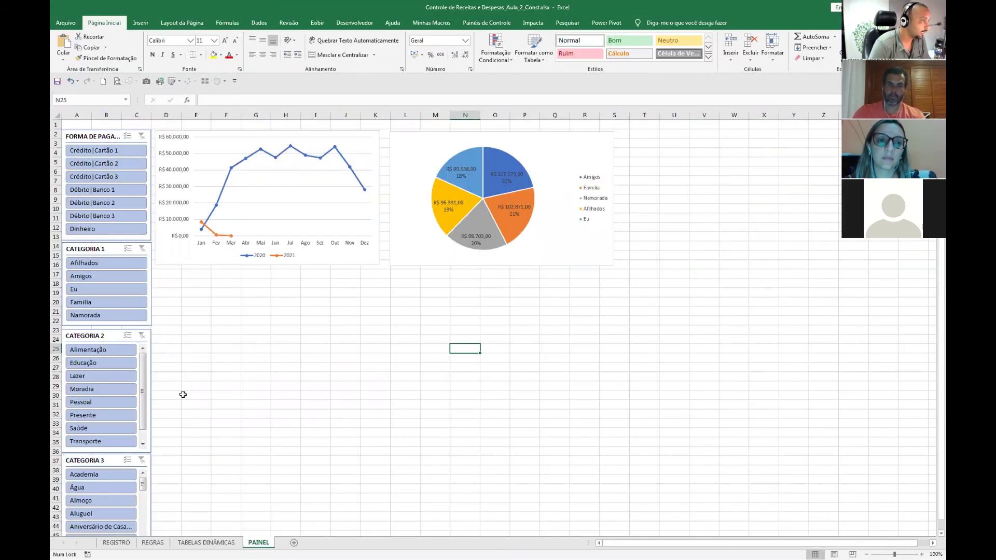
Test the CATEGORIA 1 slicer on both charts by adding Afilhados, Amigos and Eu in turn, and clear its filter.
{"action": "left_click", "coordinate": [125, 267]}
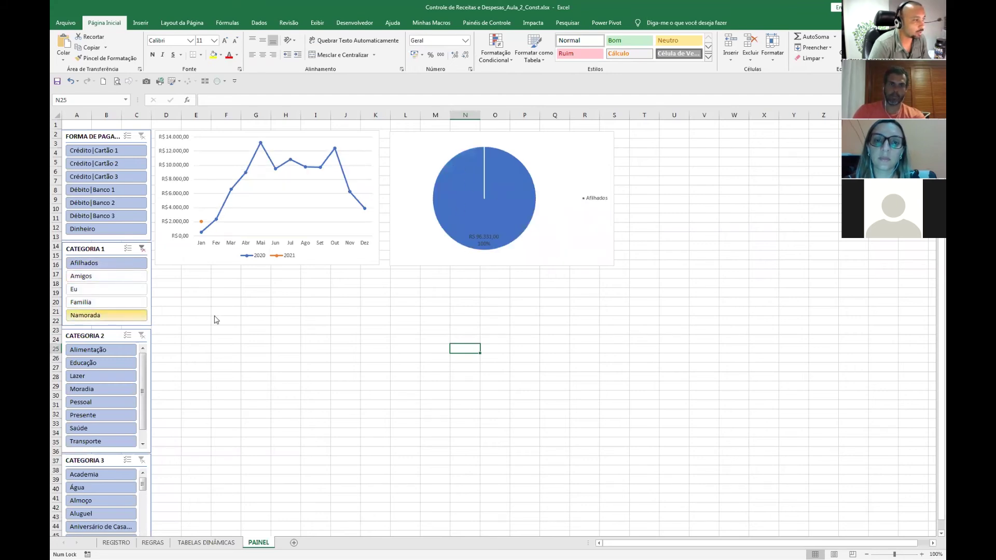
{"action": "left_click", "coordinate": [82, 278], "text": "ctrl"}
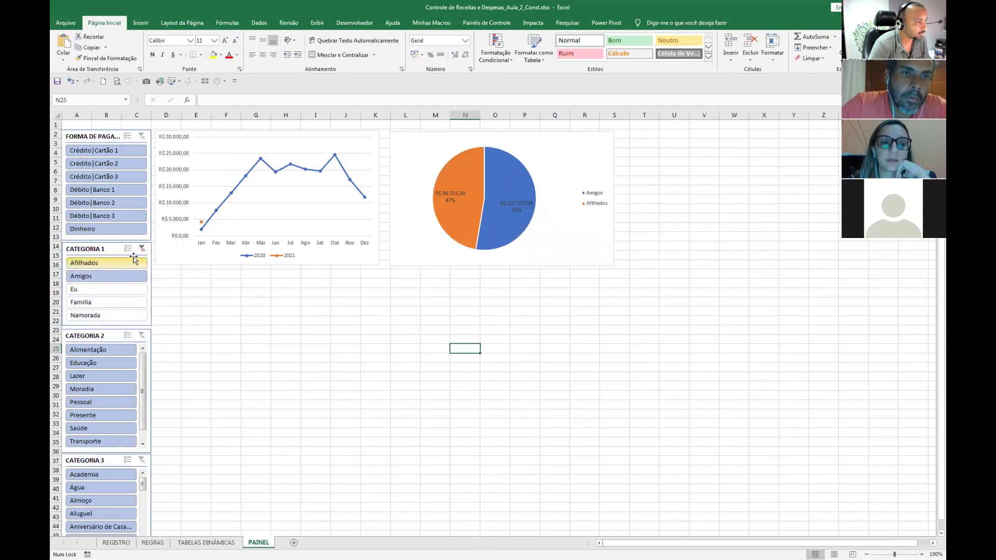
{"action": "left_click", "coordinate": [142, 249]}
{"action": "left_click", "coordinate": [134, 263]}
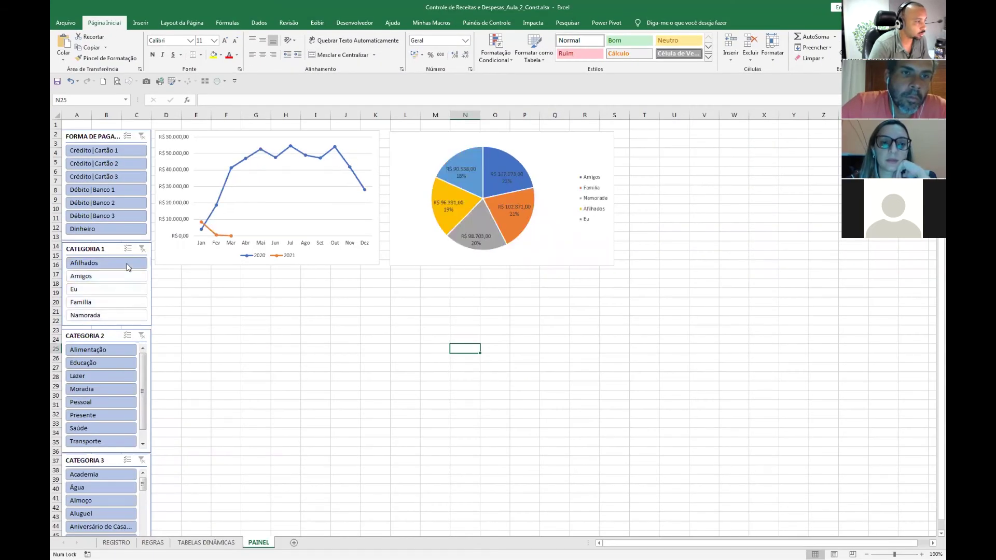
{"action": "left_click", "coordinate": [124, 276]}
{"action": "left_click", "coordinate": [124, 289]}
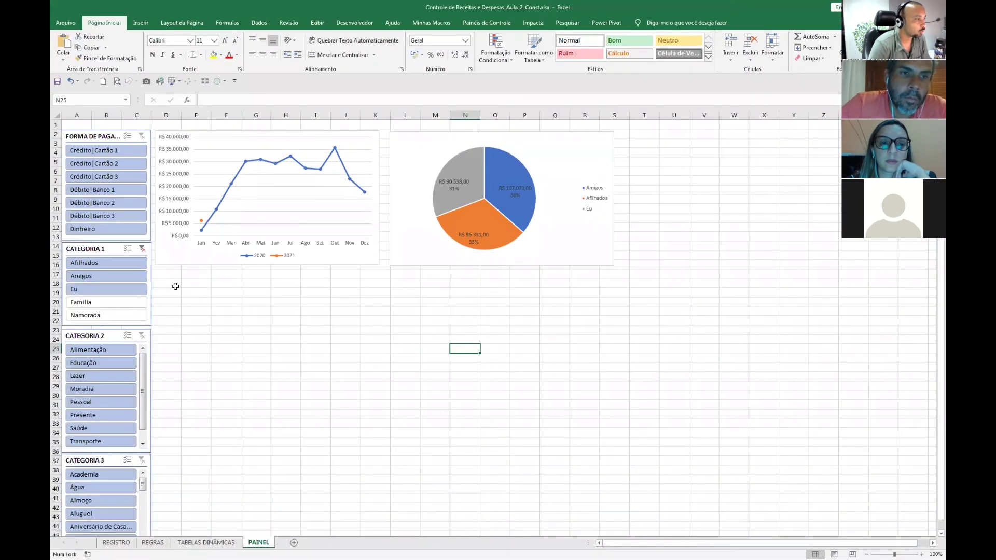
{"action": "left_click", "coordinate": [142, 249]}
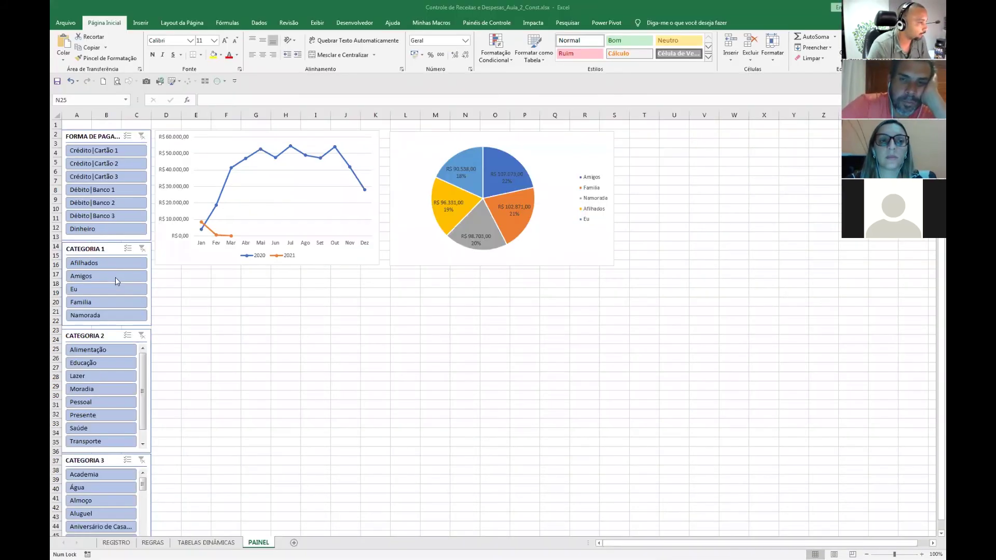
Disconnect the tbd_Cat1 pivot table from the CATEGORIA 1 slicer in its report connections, keeping tbd_AnoMes connected.
{"action": "right_click", "coordinate": [102, 251]}
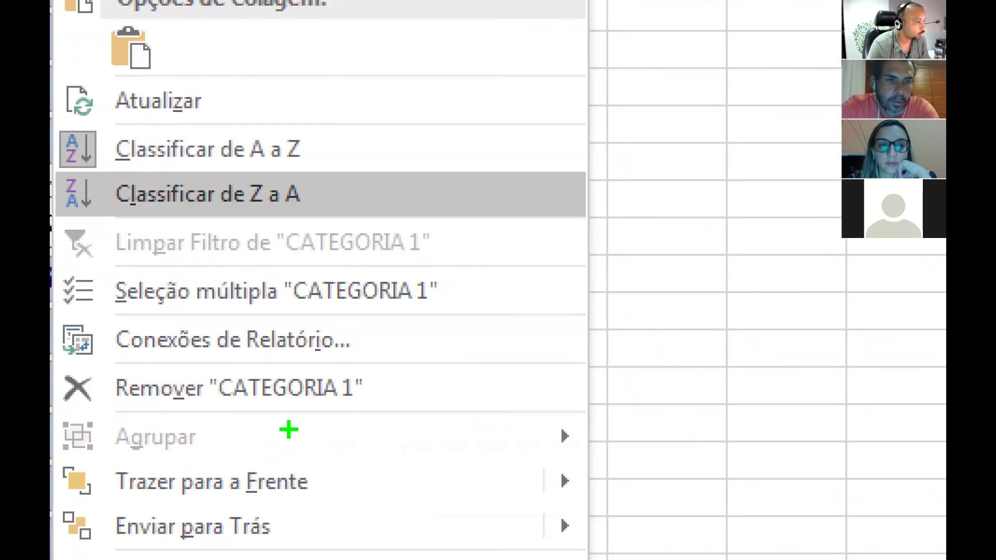
{"action": "mouse_move", "coordinate": [95, 325]}
{"action": "left_mouse_down"}
{"action": "mouse_move", "coordinate": [116, 362]}
{"action": "mouse_move", "coordinate": [389, 358]}
{"action": "left_mouse_up"}
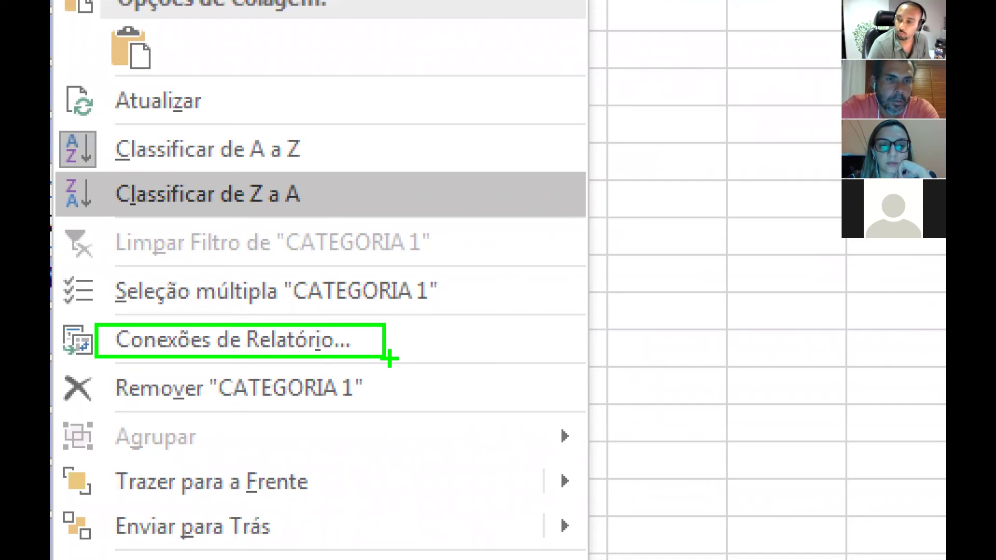
{"action": "key", "text": "Escape"}
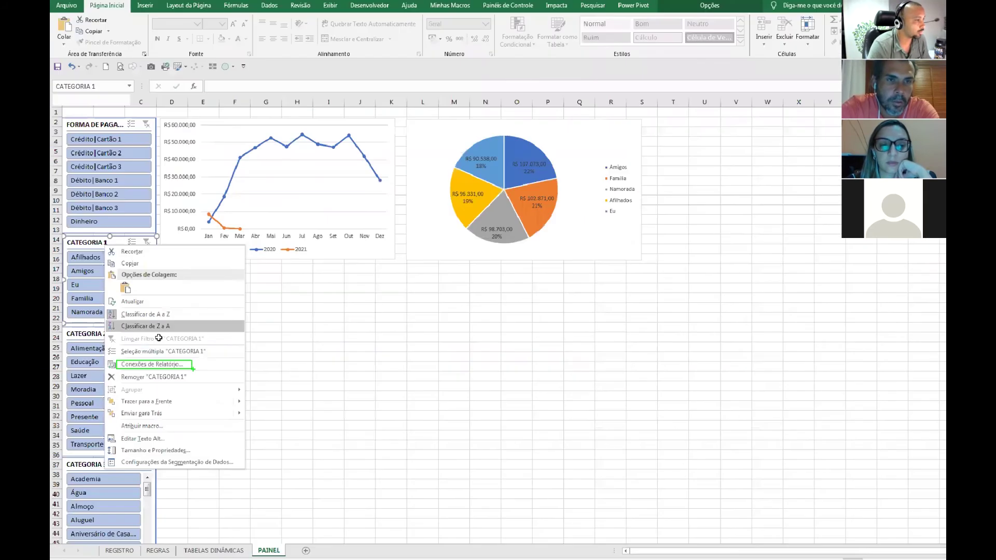
{"action": "right_click", "coordinate": [78, 250]}
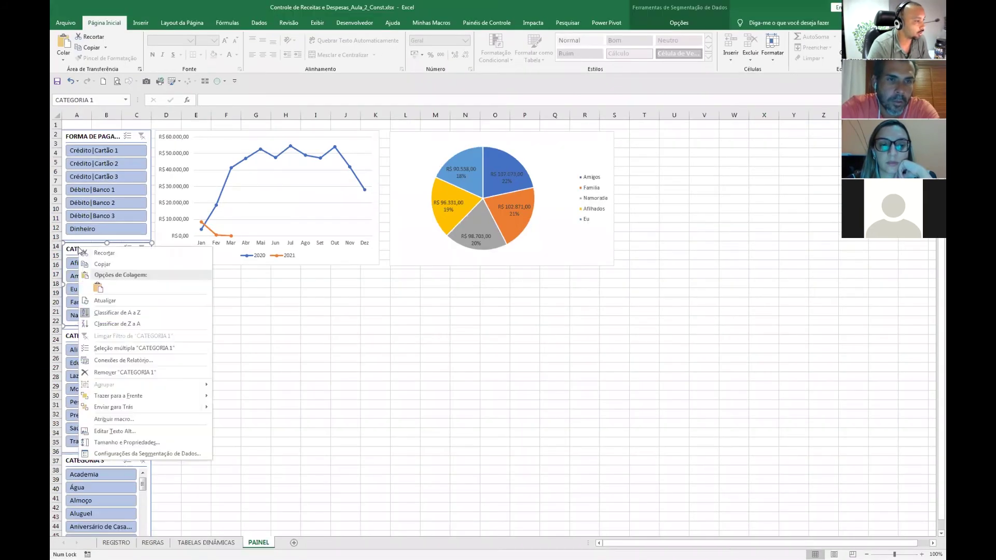
{"action": "left_click", "coordinate": [123, 361]}
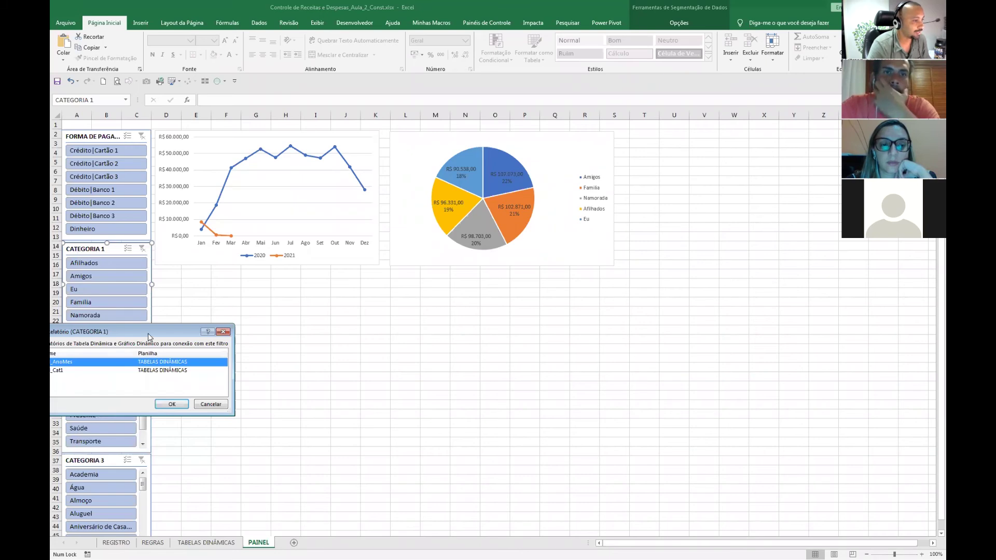
{"action": "left_click_drag", "start_coordinate": [148, 338], "coordinate": [422, 242]}
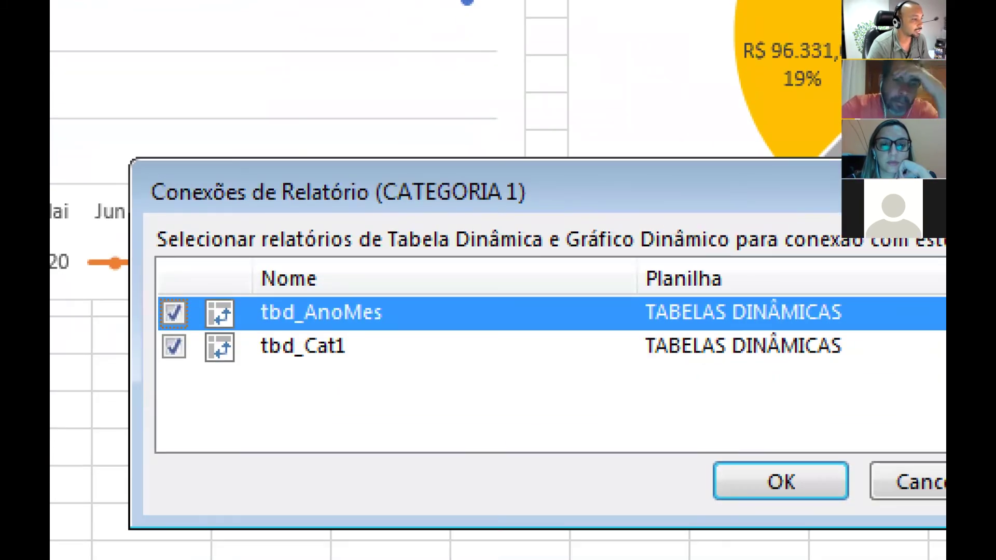
{"action": "mouse_move", "coordinate": [165, 339]}
{"action": "left_mouse_down"}
{"action": "mouse_move", "coordinate": [201, 369]}
{"action": "mouse_move", "coordinate": [138, 379]}
{"action": "left_mouse_up"}
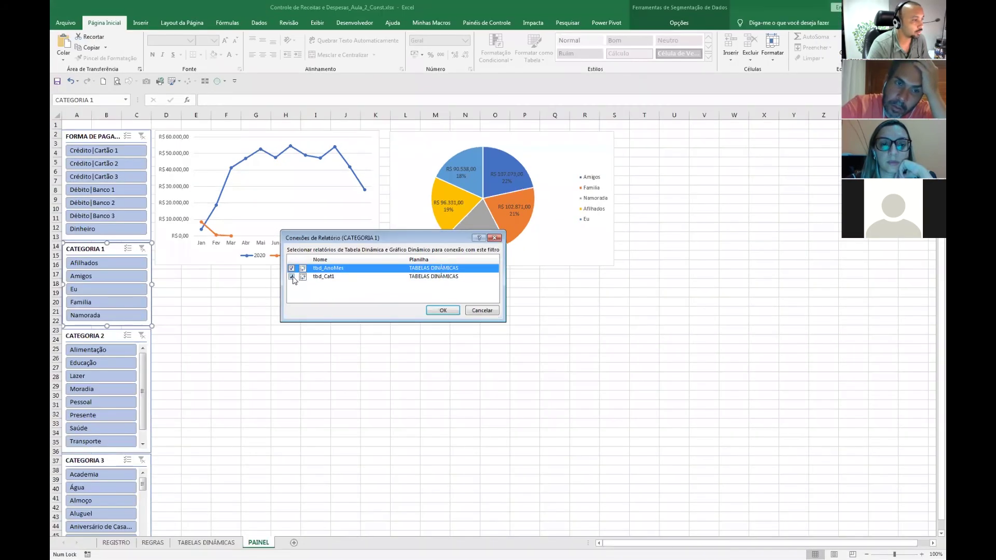
{"action": "left_click", "coordinate": [292, 278]}
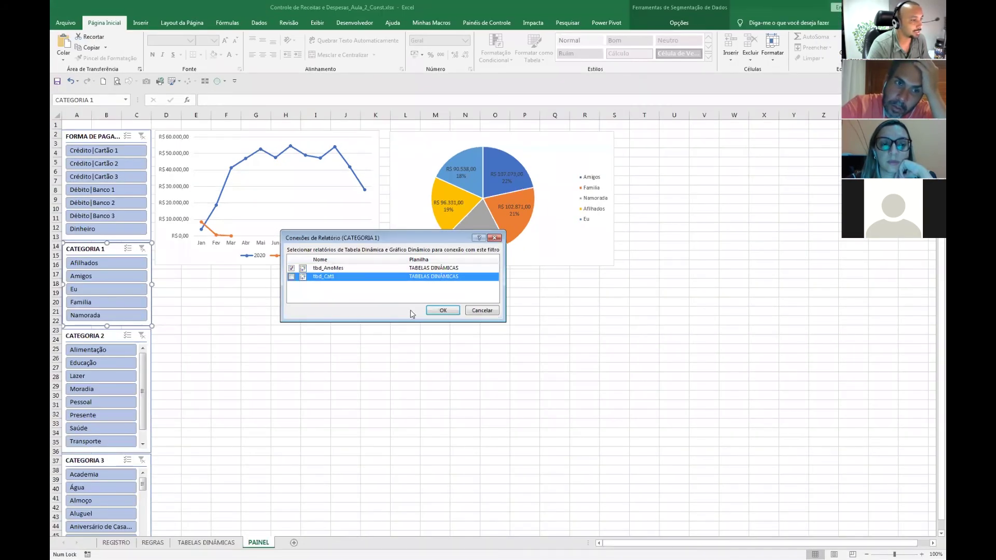
{"action": "left_click", "coordinate": [442, 311]}
{"action": "left_click", "coordinate": [403, 368]}
Check the charts against the CATEGORIA 1 slicer with Familia, Namorada, Amigos and Afilhados, and clear the filter.
{"action": "left_click", "coordinate": [111, 303]}
{"action": "left_click", "coordinate": [115, 315]}
{"action": "left_click", "coordinate": [120, 276]}
{"action": "left_click", "coordinate": [118, 263]}
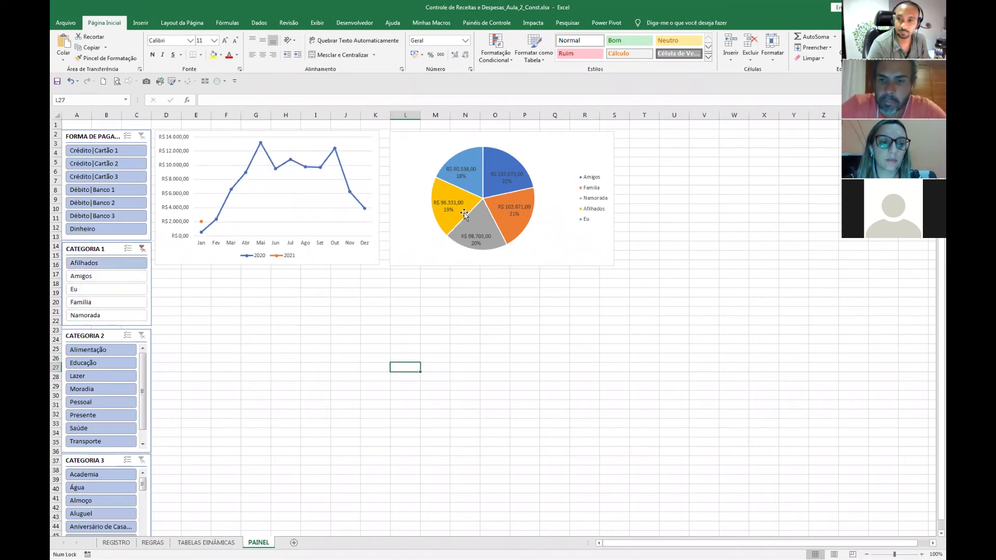
{"action": "left_click", "coordinate": [142, 249]}
Check both charts while filtering FORMA DE PAGAMENTO by Dinheiro and several Crédito and Débito options, and clear the filter.
{"action": "left_click", "coordinate": [100, 229]}
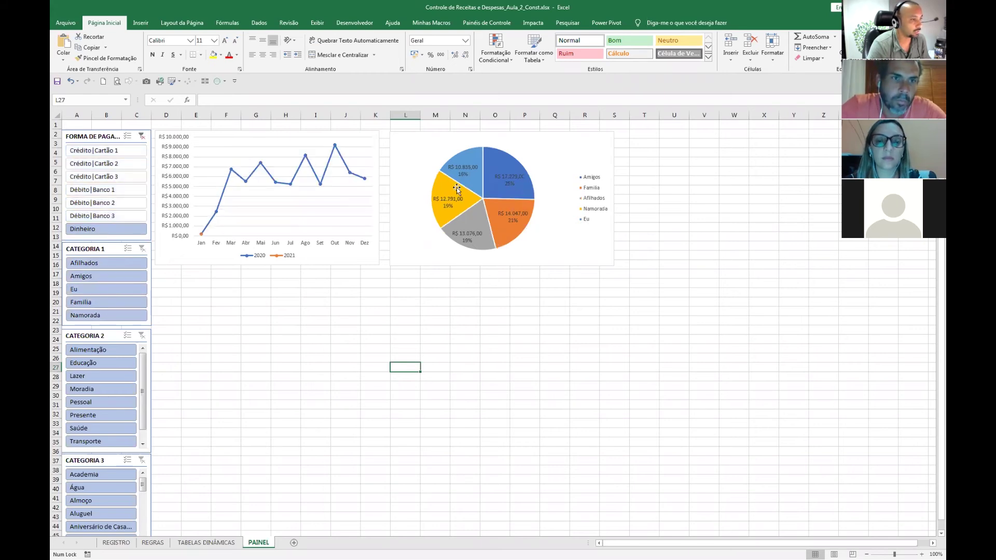
{"action": "left_click", "coordinate": [93, 150]}
{"action": "left_click", "coordinate": [95, 190]}
{"action": "left_click", "coordinate": [96, 204]}
{"action": "left_click", "coordinate": [98, 164]}
{"action": "left_click", "coordinate": [99, 151]}
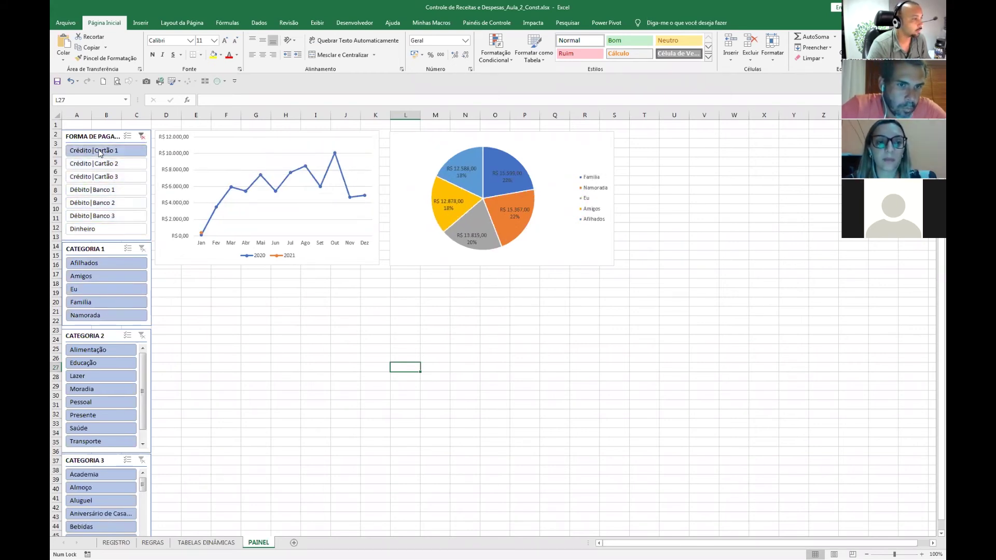
{"action": "left_click", "coordinate": [141, 136]}
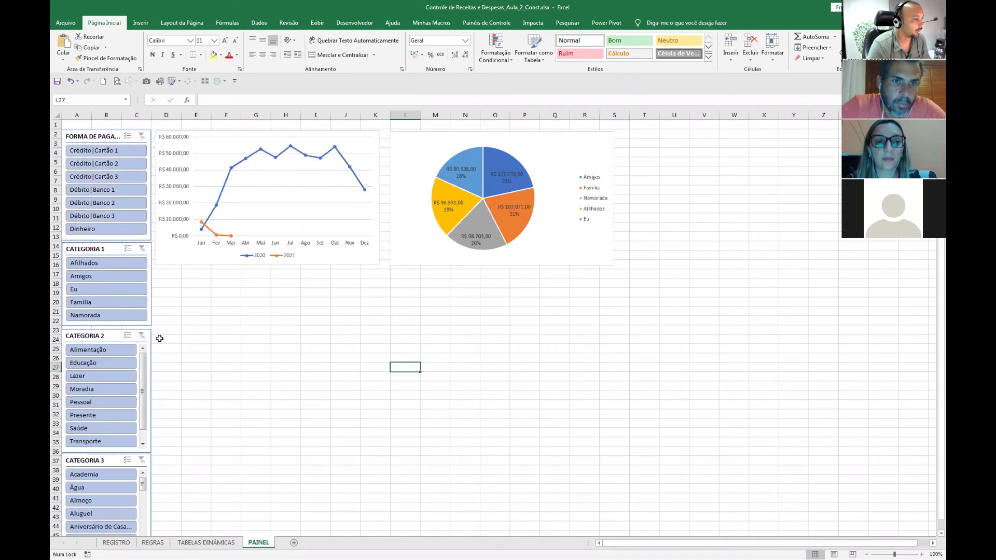
Check both charts while filtering CATEGORIA 2 by Alimentação, Lazer, Presente, Educação and Pessoal, and clear the filter.
{"action": "left_click", "coordinate": [119, 350]}
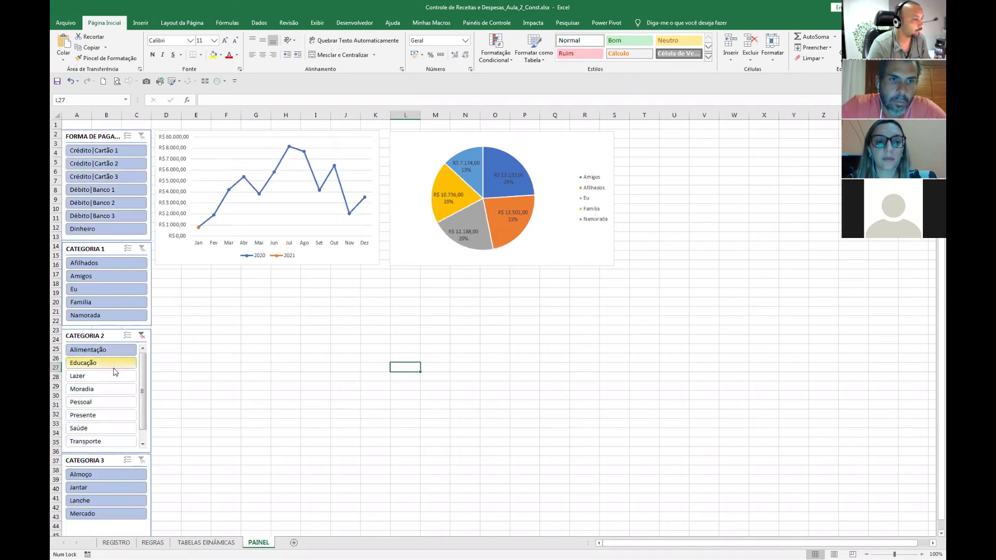
{"action": "left_click", "coordinate": [106, 376]}
{"action": "left_click", "coordinate": [98, 415]}
{"action": "left_click", "coordinate": [98, 363]}
{"action": "left_click", "coordinate": [99, 402]}
{"action": "left_click", "coordinate": [95, 351]}
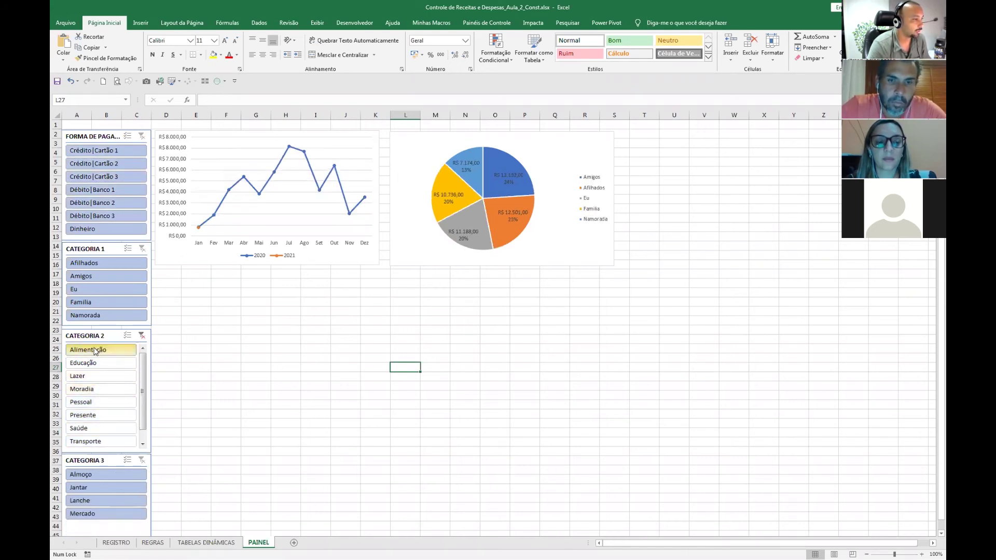
{"action": "left_click", "coordinate": [141, 336]}
{"action": "mouse_move", "coordinate": [511, 232]}
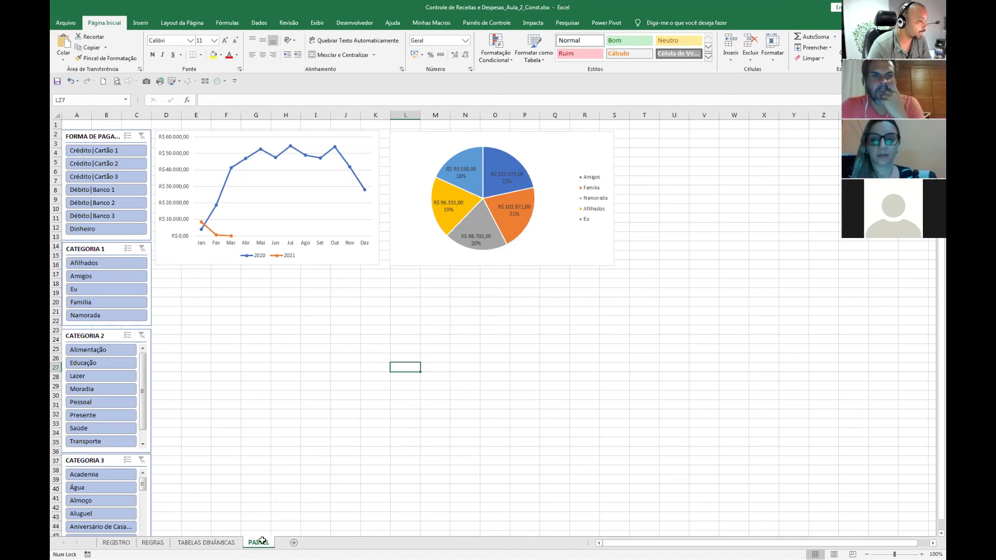
{"action": "left_click", "coordinate": [563, 302]}
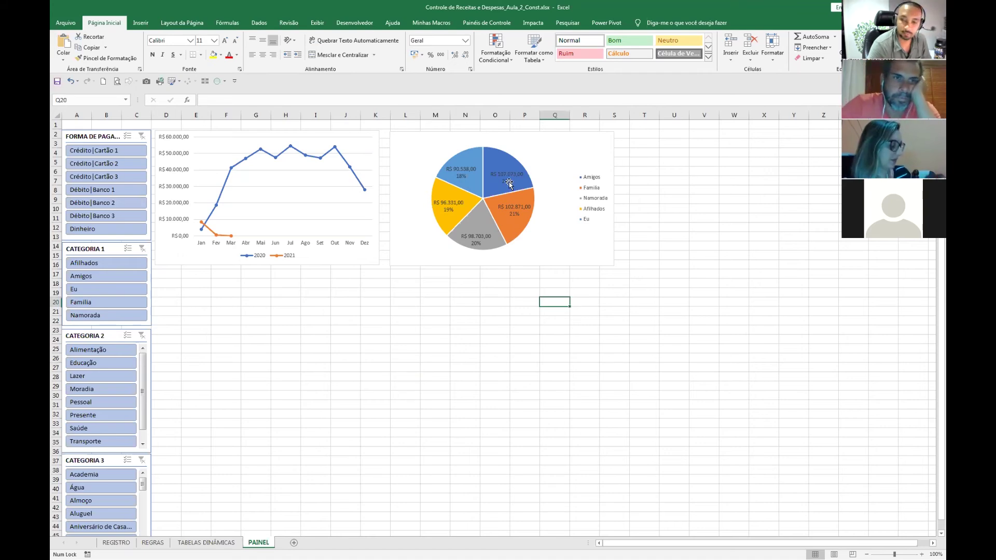
Copy the CATEGORIA 1 pivot table on the TABELAS DINÂMICAS sheet and paste the duplicate at cell M3.
{"action": "left_click", "coordinate": [210, 542]}
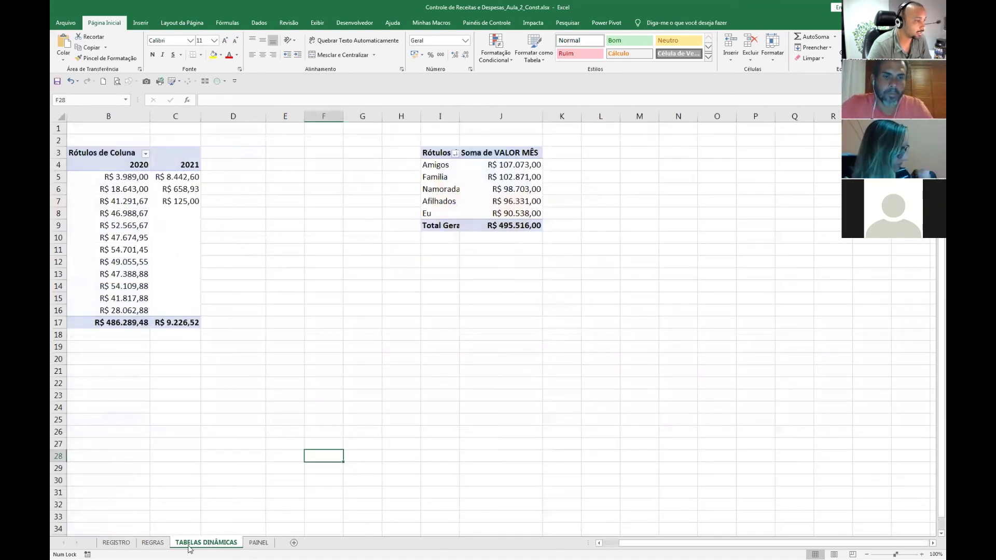
{"action": "left_click", "coordinate": [434, 349]}
{"action": "left_click_drag", "start_coordinate": [424, 165], "coordinate": [477, 216]}
{"action": "left_click", "coordinate": [437, 259]}
{"action": "left_click_drag", "start_coordinate": [444, 154], "coordinate": [481, 225]}
{"action": "key", "text": "ctrl+c"}
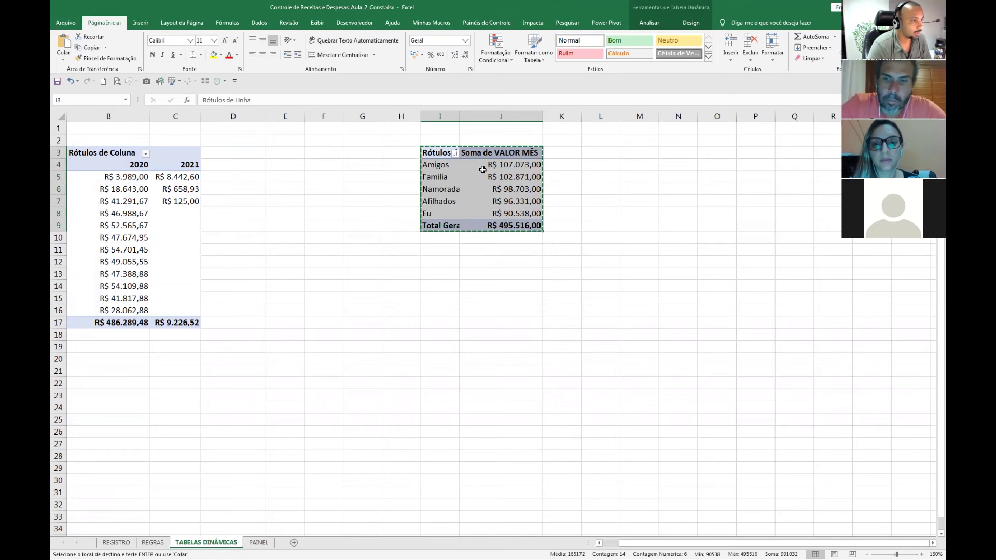
{"action": "left_click", "coordinate": [626, 152]}
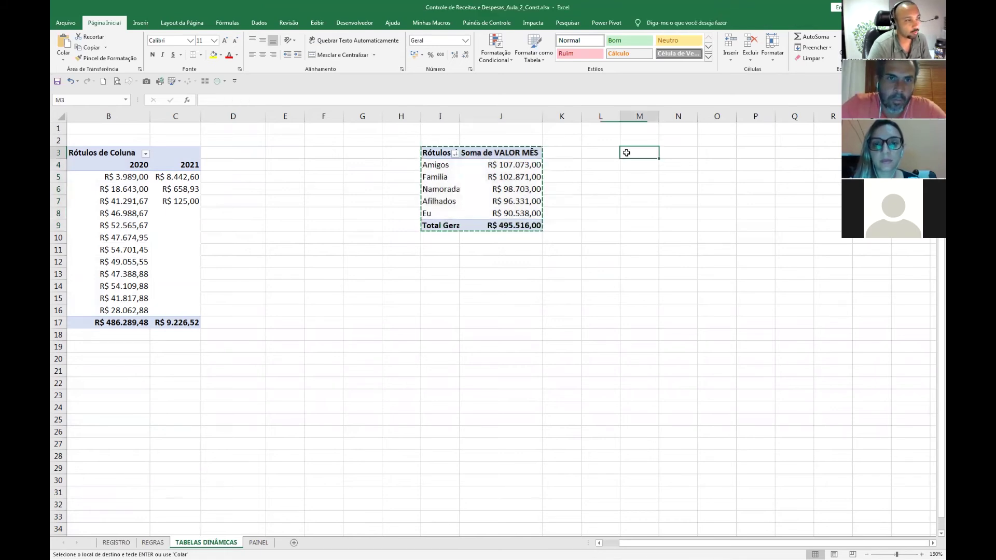
{"action": "key", "text": "ctrl+v"}
{"action": "key", "text": "Escape"}
Show the duplicate pivot table's field list and replace CATEGORIA 1 with CATEGORIA 2 as its row field.
{"action": "left_click_drag", "start_coordinate": [697, 116], "coordinate": [711, 116]}
{"action": "left_click", "coordinate": [653, 173]}
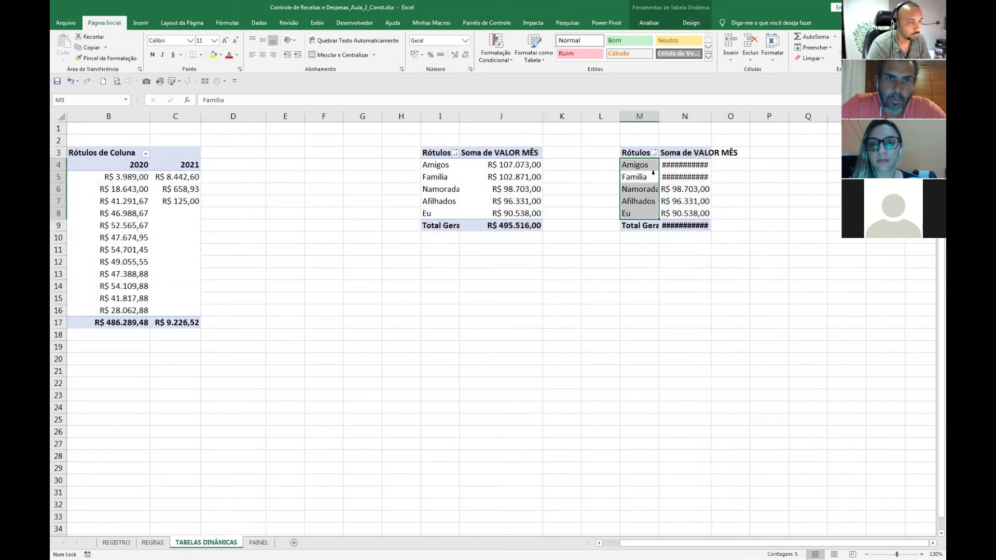
{"action": "right_click", "coordinate": [653, 174]}
{"action": "left_click", "coordinate": [706, 334]}
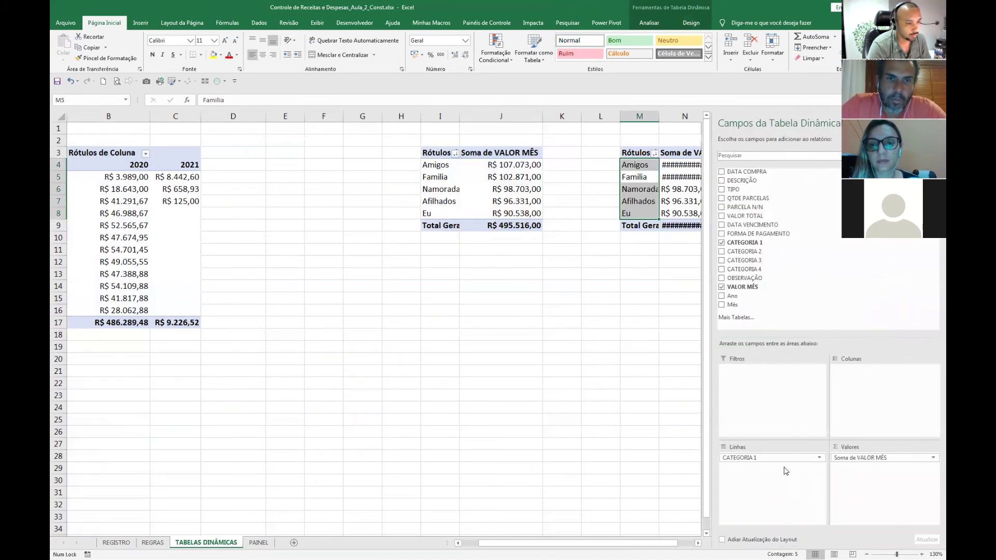
{"action": "left_click_drag", "start_coordinate": [758, 457], "coordinate": [574, 444]}
{"action": "left_click_drag", "start_coordinate": [761, 252], "coordinate": [770, 459]}
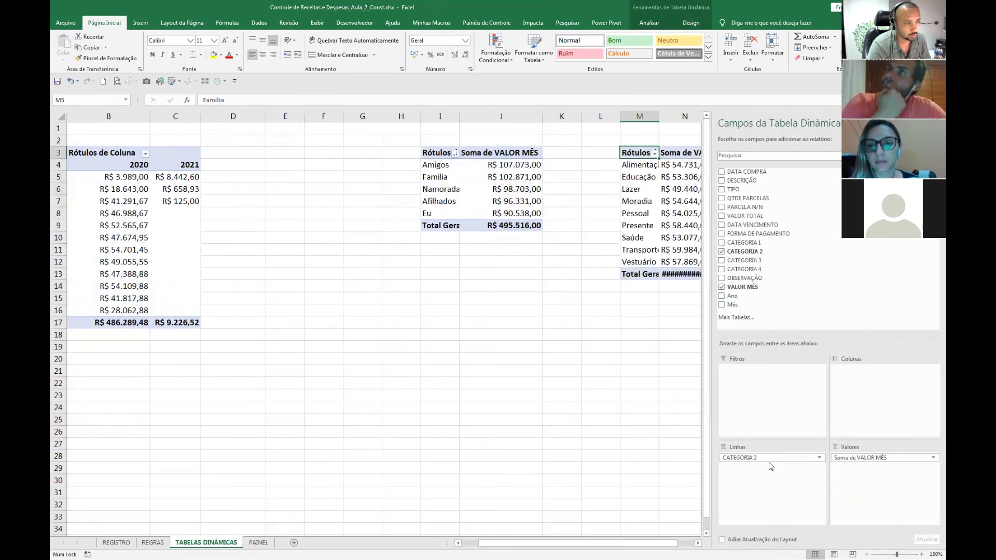
Widen columns M and N to fit the CATEGORIA 2 pivot table's labels and amounts.
{"action": "left_click", "coordinate": [697, 543]}
{"action": "left_click", "coordinate": [592, 309]}
{"action": "left_click_drag", "start_coordinate": [525, 116], "coordinate": [652, 119]}
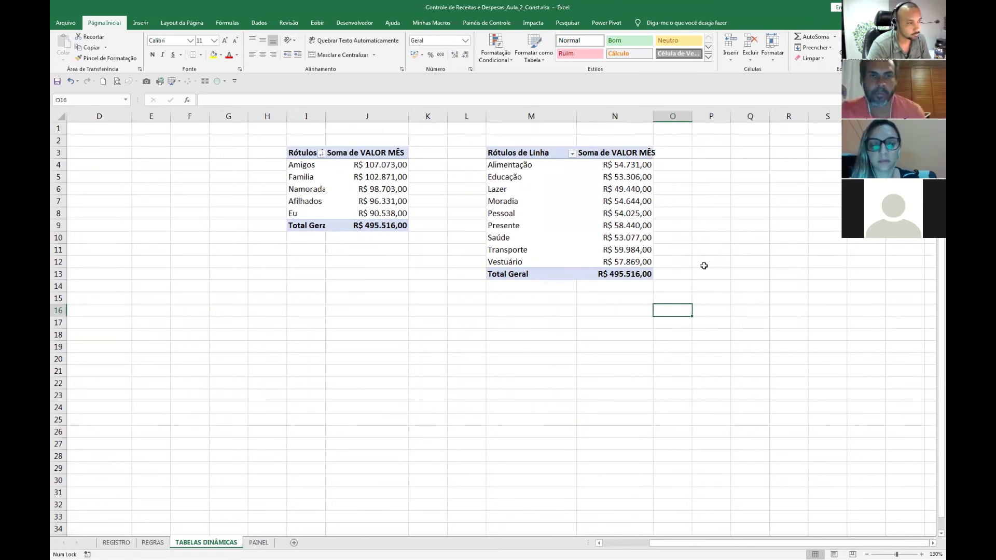
Name the CATEGORIA 2 pivot table tbd_Cat2.
{"action": "left_click", "coordinate": [512, 327]}
{"action": "left_click", "coordinate": [508, 238]}
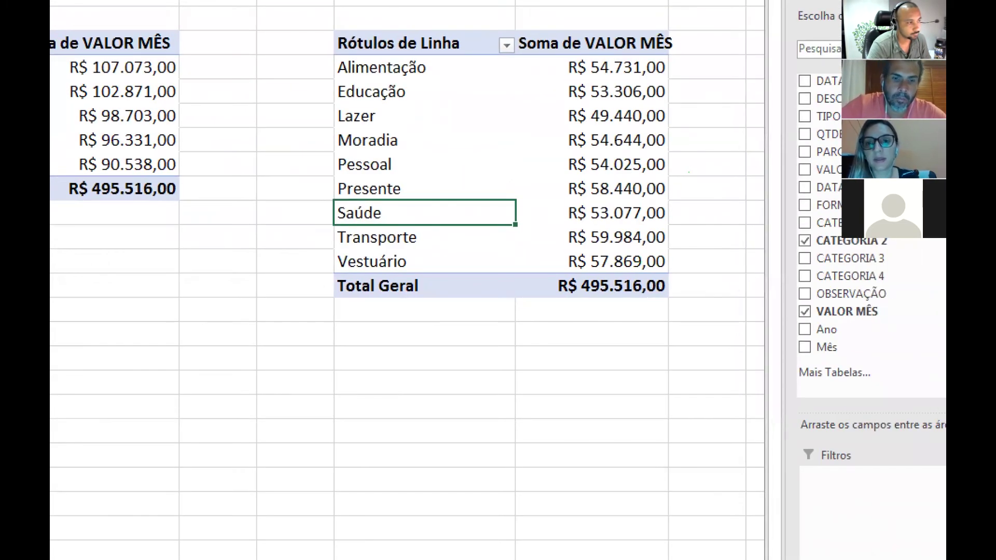
{"action": "left_click_drag", "start_coordinate": [326, 54], "coordinate": [666, 274]}
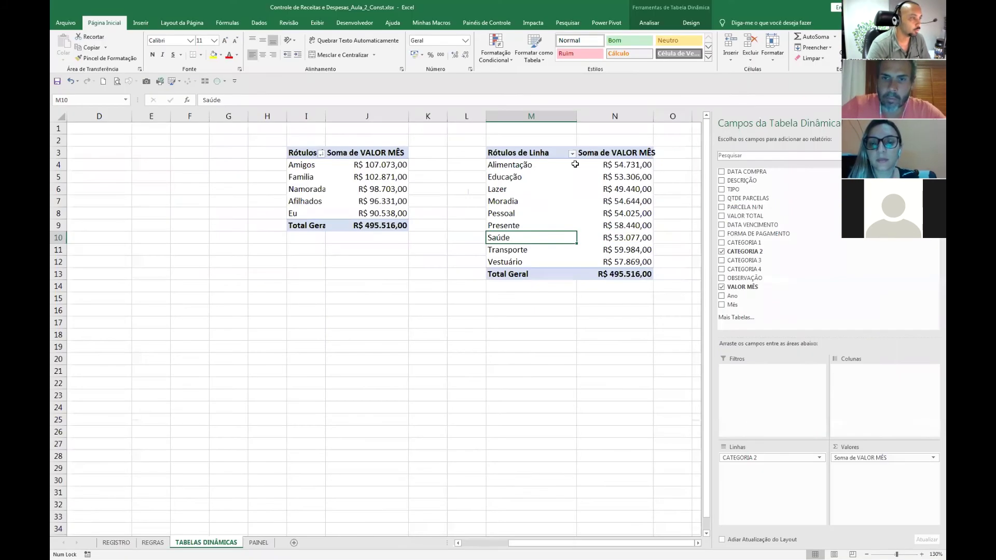
{"action": "left_click", "coordinate": [504, 67]}
{"action": "left_click", "coordinate": [649, 22]}
{"action": "left_click", "coordinate": [78, 48]}
{"action": "type", "text": "tbd_Cat2"}
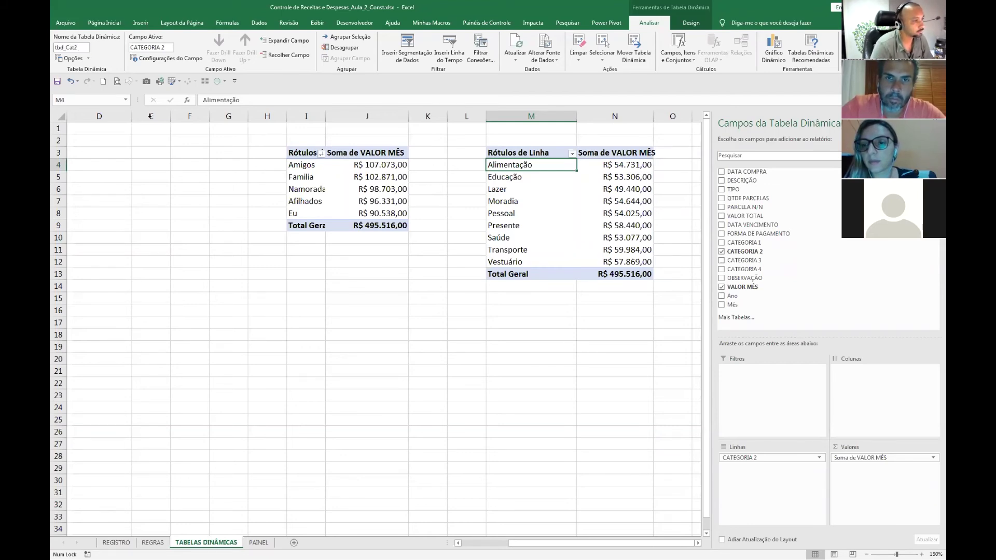
Insert a Barras Agrupadas pivot chart from the CATEGORIA 2 pivot table and place it below that table.
{"action": "left_click", "coordinate": [611, 306]}
{"action": "left_click", "coordinate": [584, 236]}
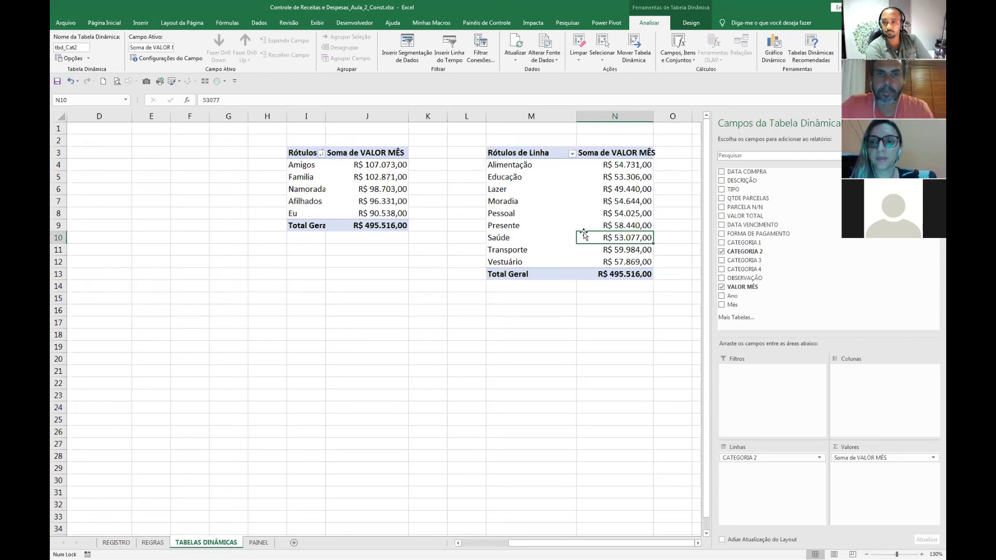
{"action": "left_click", "coordinate": [781, 58]}
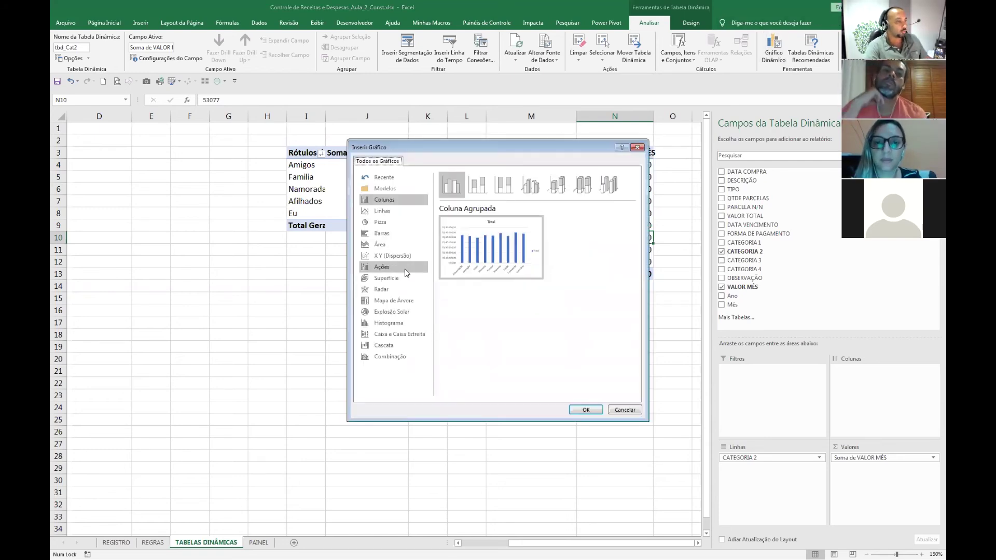
{"action": "left_click", "coordinate": [388, 233]}
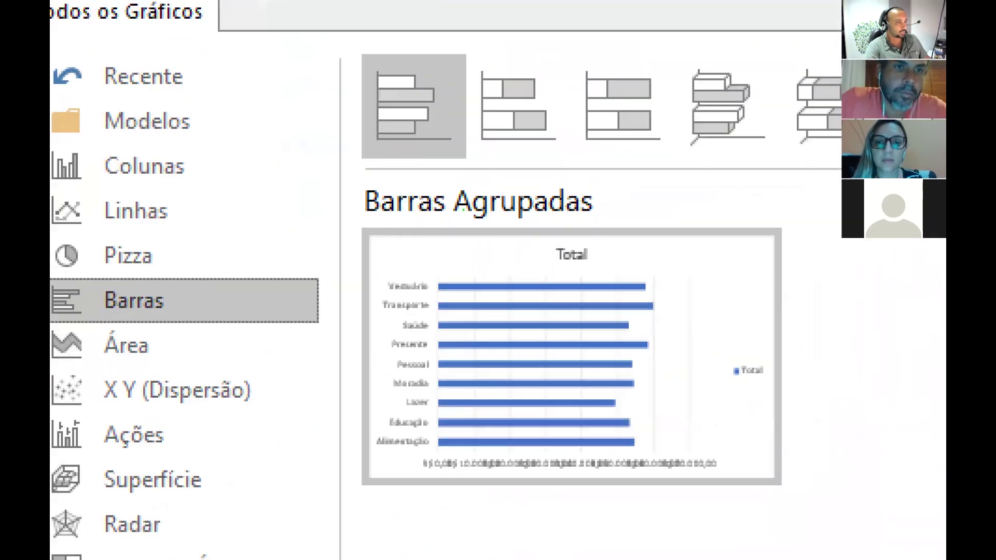
{"action": "mouse_move", "coordinate": [332, 38]}
{"action": "left_mouse_down"}
{"action": "mouse_move", "coordinate": [407, 141]}
{"action": "mouse_move", "coordinate": [460, 161]}
{"action": "mouse_move", "coordinate": [482, 253]}
{"action": "left_mouse_up"}
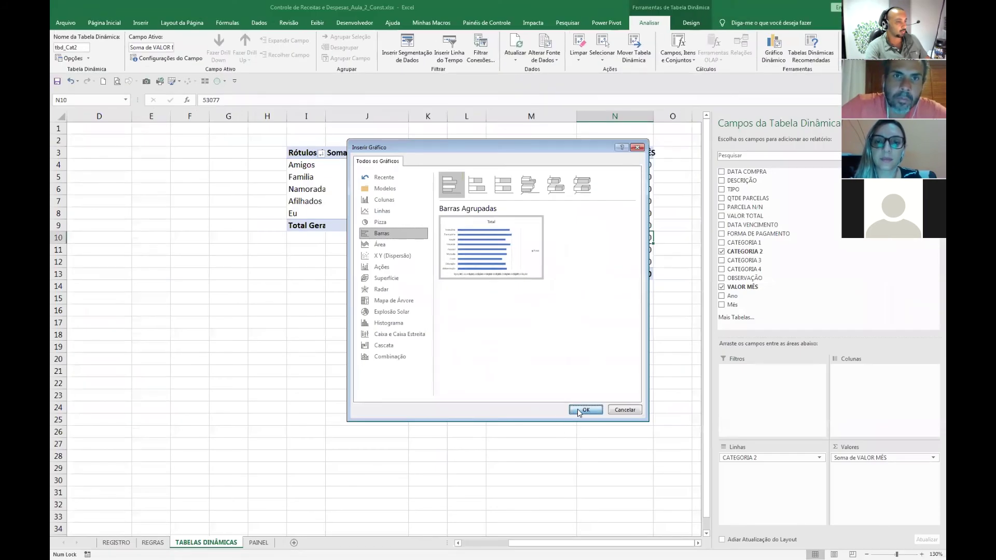
{"action": "left_click", "coordinate": [582, 409]}
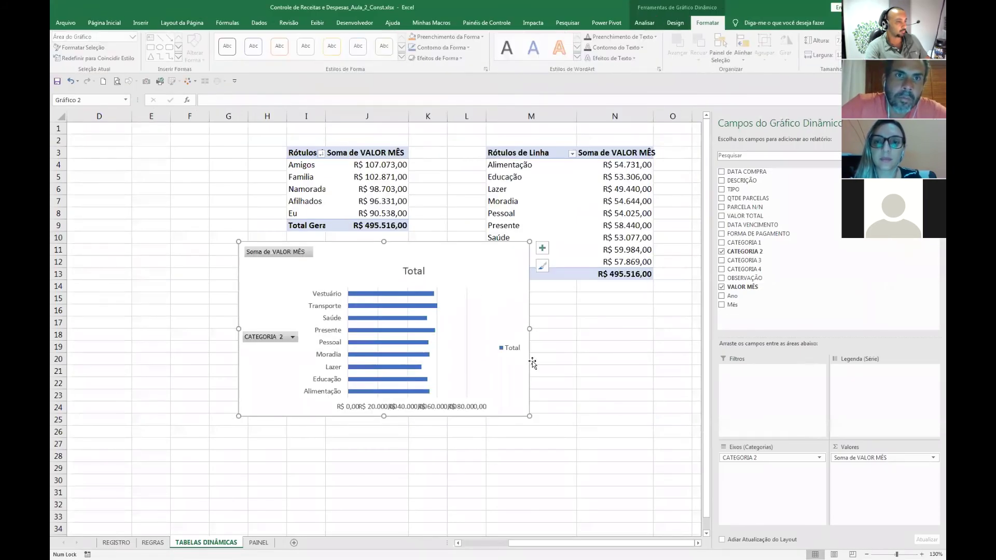
{"action": "left_click_drag", "start_coordinate": [458, 243], "coordinate": [622, 298]}
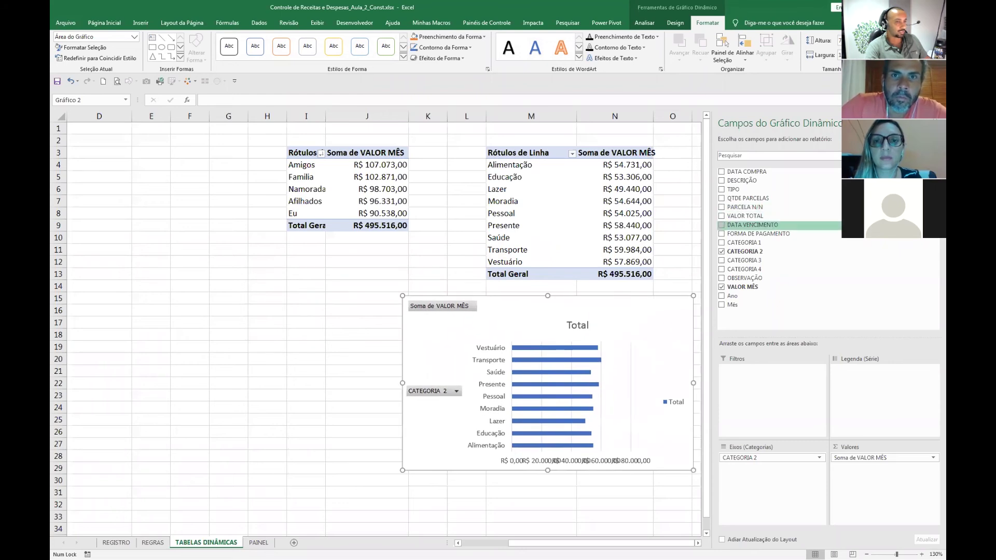
{"action": "left_click", "coordinate": [697, 543]}
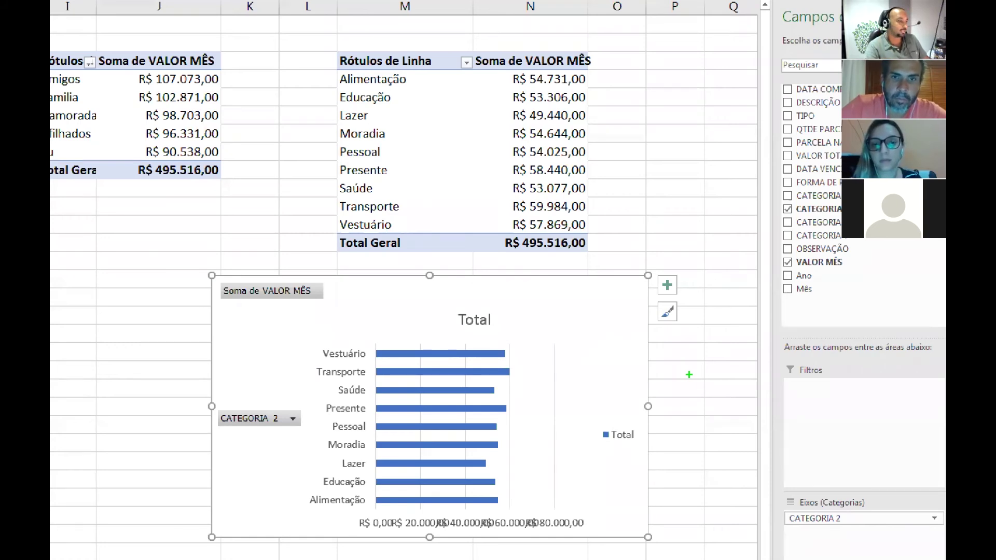
Compare the order of Vestuário, Transporte, Saúde and Alimentação in the CATEGORIA 2 pivot table with their order in the bar chart.
{"action": "mouse_move", "coordinate": [330, 225]}
{"action": "left_mouse_down"}
{"action": "mouse_move", "coordinate": [229, 223]}
{"action": "mouse_move", "coordinate": [173, 319]}
{"action": "mouse_move", "coordinate": [313, 353]}
{"action": "left_mouse_up"}
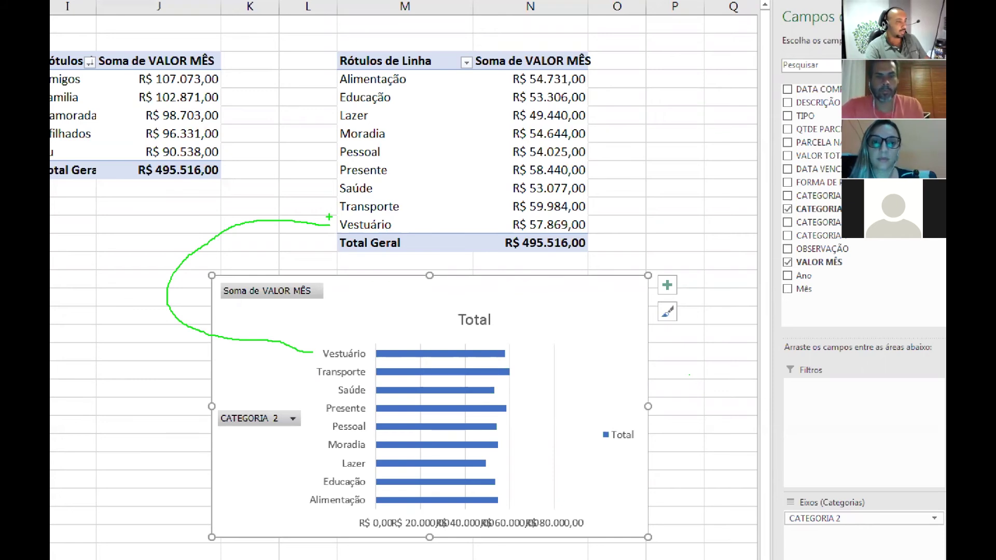
{"action": "key", "text": "r"}
{"action": "mouse_move", "coordinate": [334, 208]}
{"action": "left_mouse_down"}
{"action": "mouse_move", "coordinate": [214, 210]}
{"action": "mouse_move", "coordinate": [179, 355]}
{"action": "mouse_move", "coordinate": [315, 376]}
{"action": "left_mouse_up"}
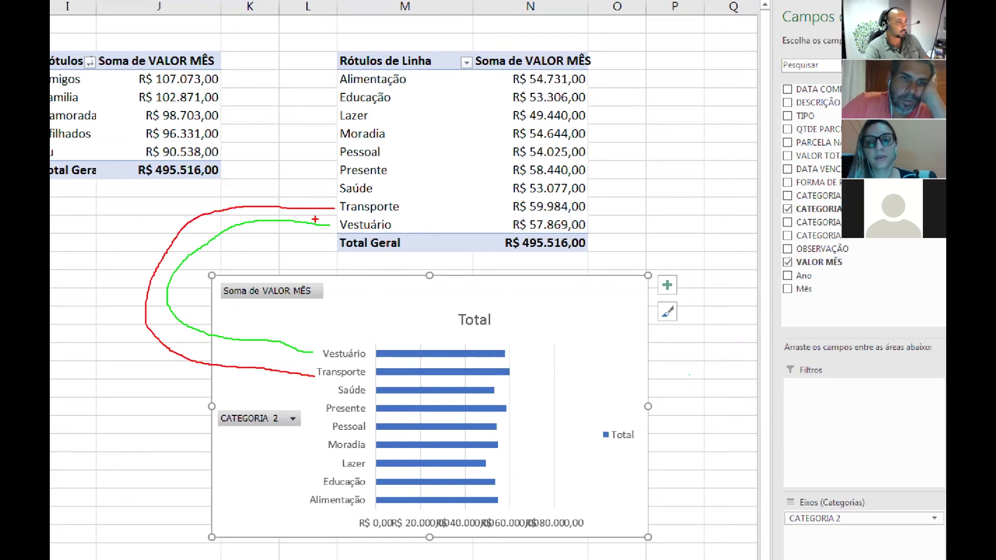
{"action": "key", "text": "b"}
{"action": "mouse_move", "coordinate": [335, 188]}
{"action": "left_mouse_down"}
{"action": "mouse_move", "coordinate": [124, 350]}
{"action": "mouse_move", "coordinate": [223, 391]}
{"action": "mouse_move", "coordinate": [322, 396]}
{"action": "left_mouse_up"}
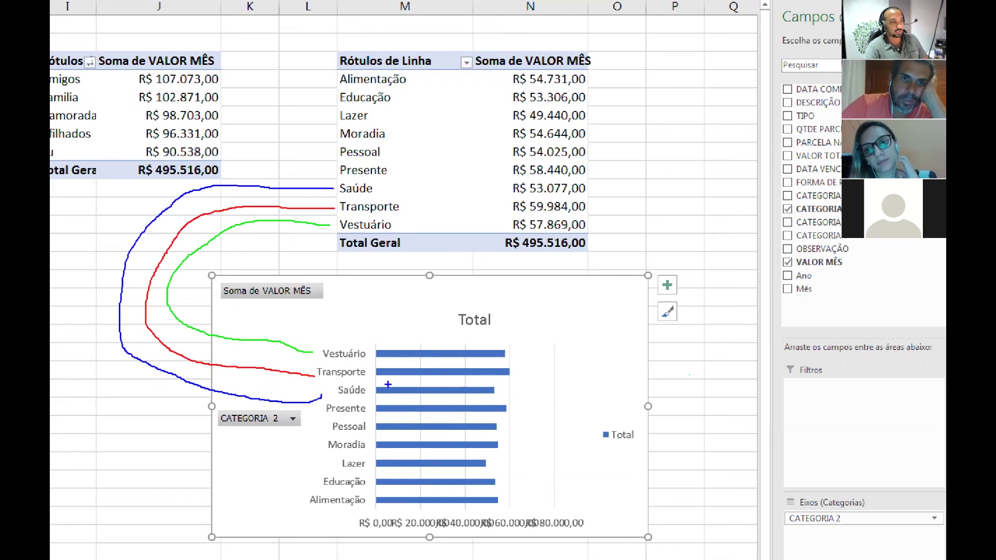
{"action": "mouse_move", "coordinate": [314, 340]}
{"action": "left_mouse_down"}
{"action": "mouse_move", "coordinate": [329, 363]}
{"action": "mouse_move", "coordinate": [373, 362]}
{"action": "left_mouse_up"}
{"action": "left_click_drag", "start_coordinate": [369, 326], "coordinate": [401, 325]}
{"action": "left_click_drag", "start_coordinate": [384, 319], "coordinate": [384, 333]}
{"action": "mouse_move", "coordinate": [303, 492]}
{"action": "left_mouse_down"}
{"action": "mouse_move", "coordinate": [369, 511]}
{"action": "mouse_move", "coordinate": [303, 519]}
{"action": "left_mouse_up"}
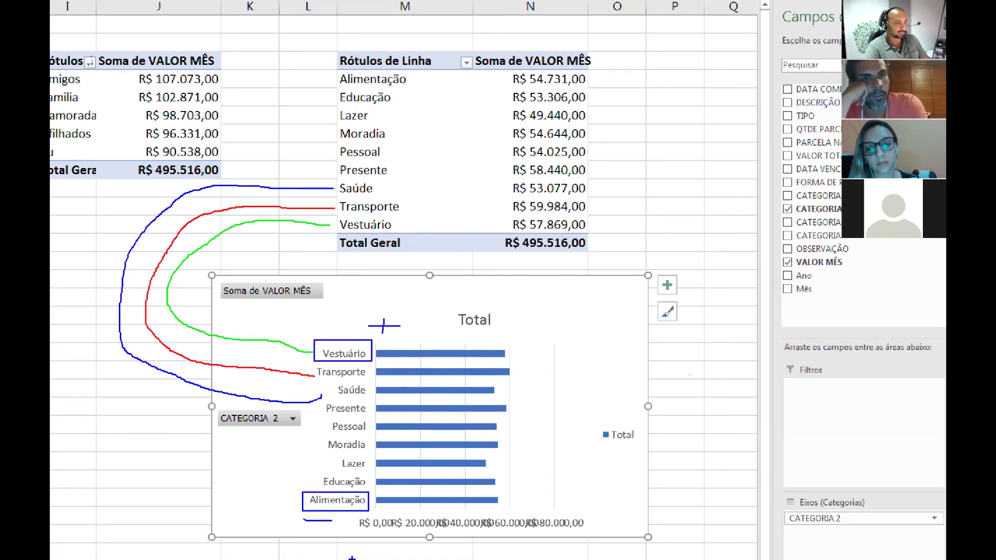
{"action": "key", "text": "Escape"}
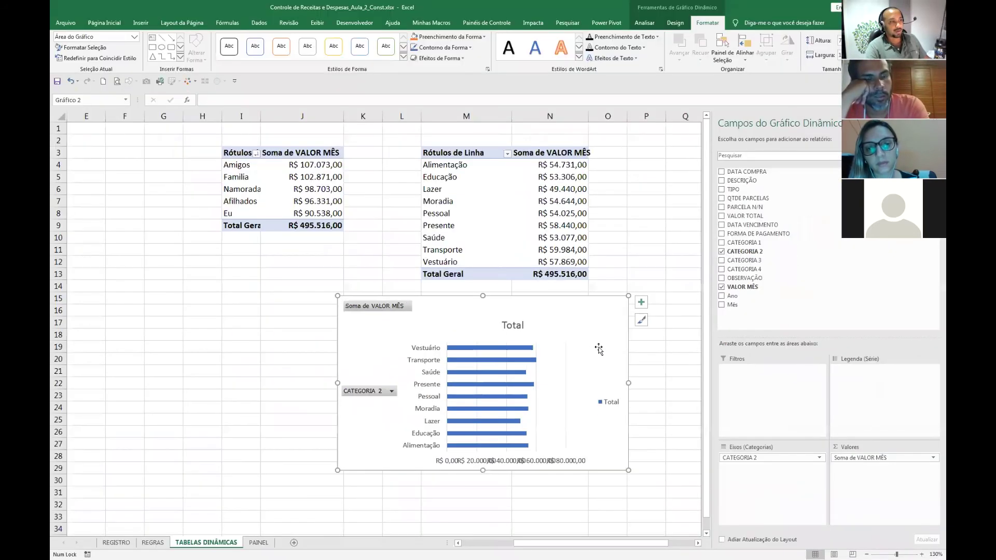
Sort the CATEGORIA 2 pivot table by Soma de VALOR MÊS from largest to smallest.
{"action": "left_click", "coordinate": [560, 174]}
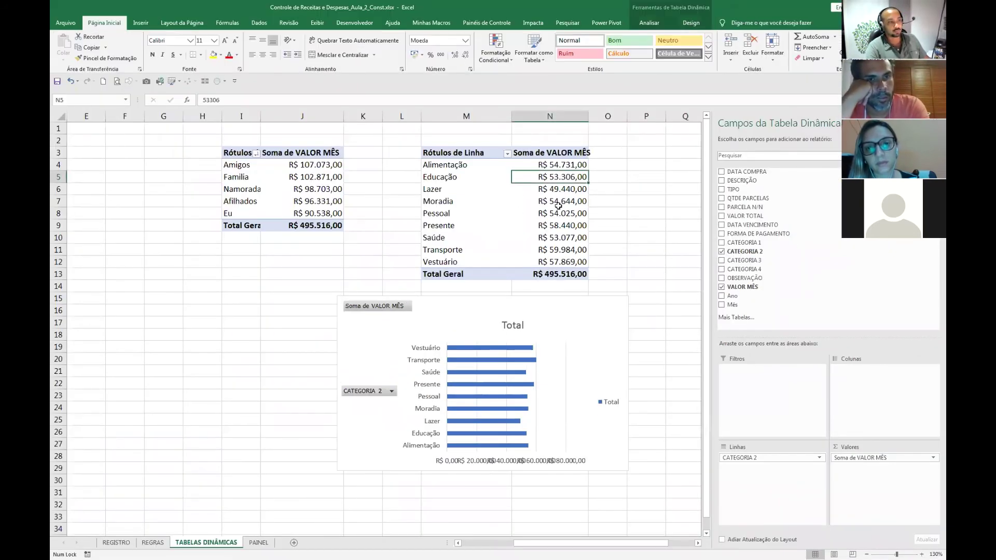
{"action": "left_click", "coordinate": [259, 23]}
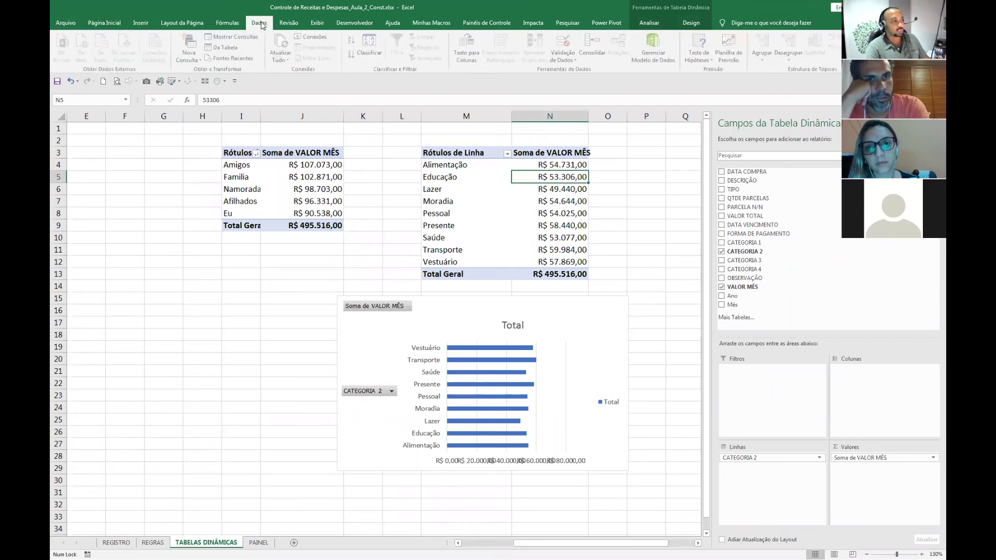
{"action": "left_click", "coordinate": [353, 55]}
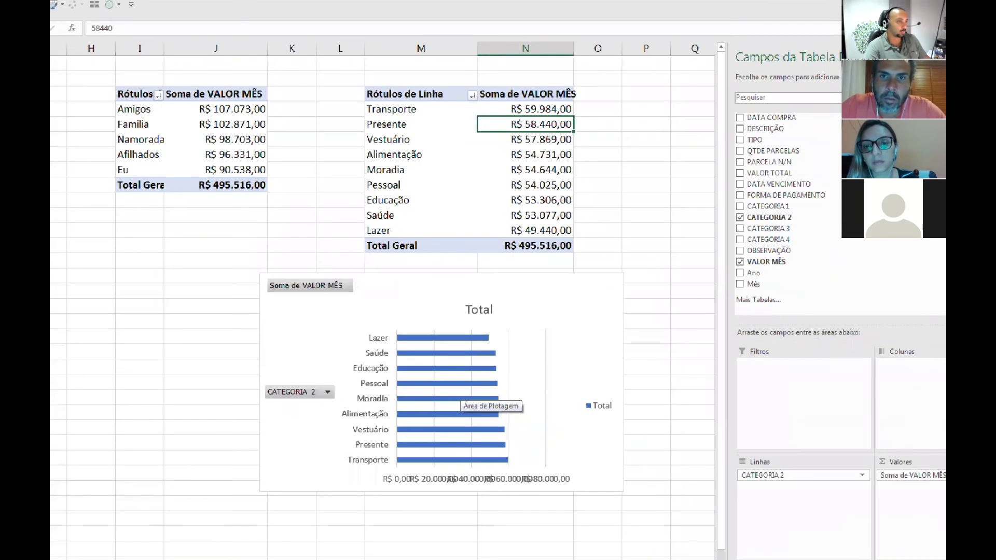
{"action": "left_click_drag", "start_coordinate": [501, 116], "coordinate": [573, 103]}
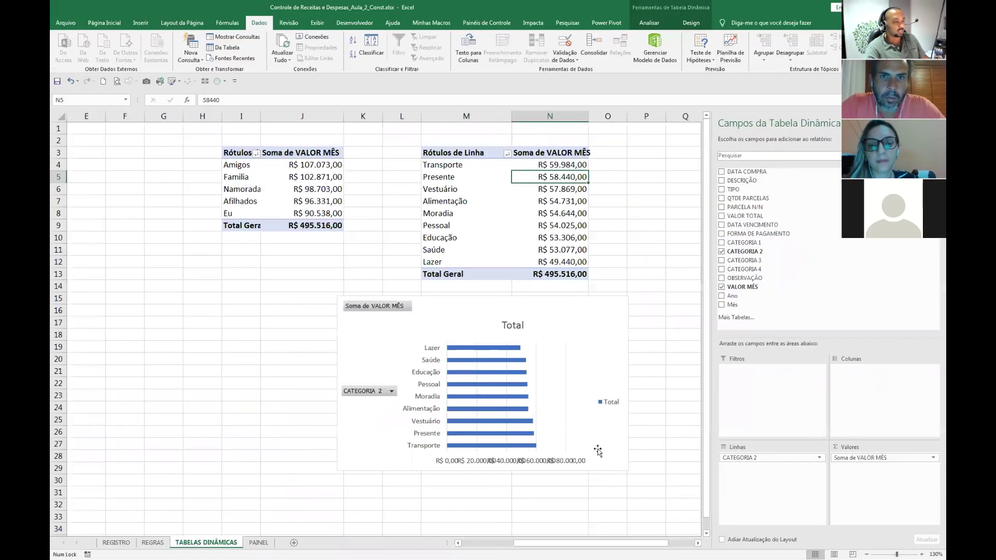
Remove the CATEGORIA 2 chart's legend and title and hide all of its field buttons.
{"action": "left_click", "coordinate": [614, 407]}
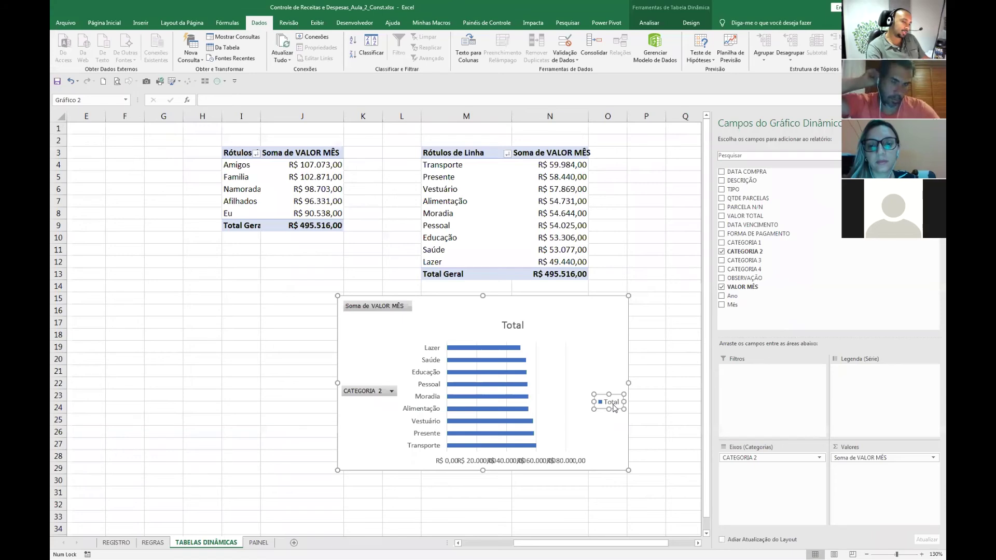
{"action": "key", "text": "Delete"}
{"action": "left_click", "coordinate": [518, 322]}
{"action": "key", "text": "Delete"}
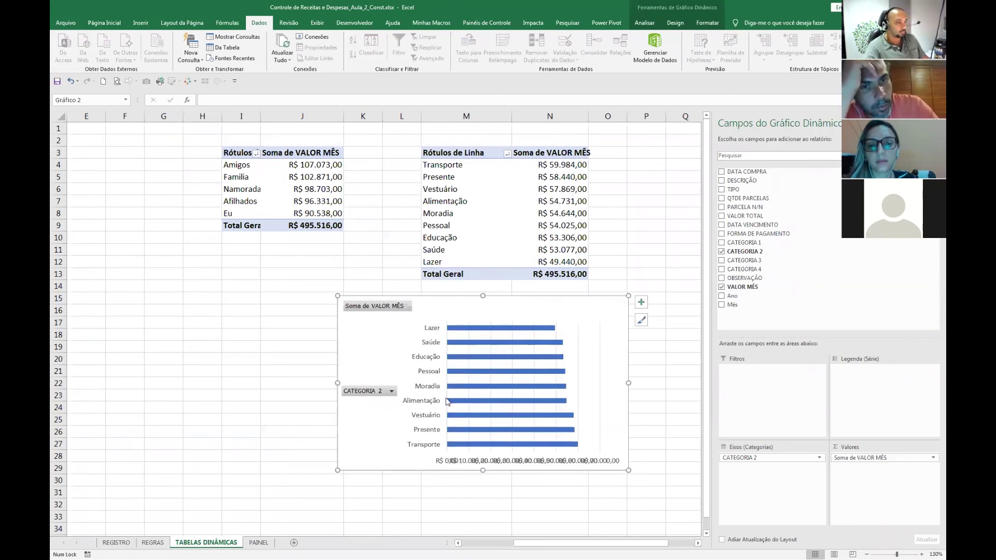
{"action": "right_click", "coordinate": [366, 394]}
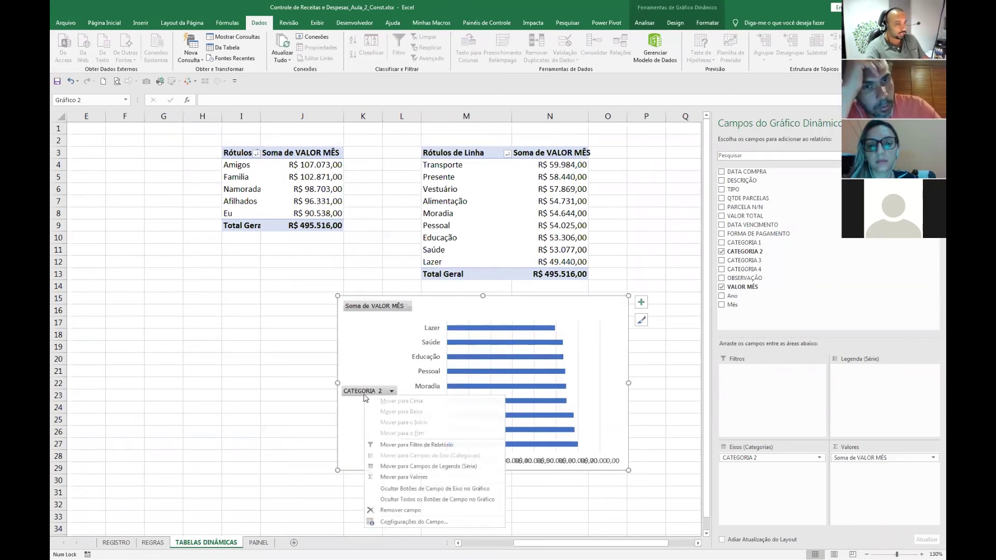
{"action": "left_click", "coordinate": [408, 500]}
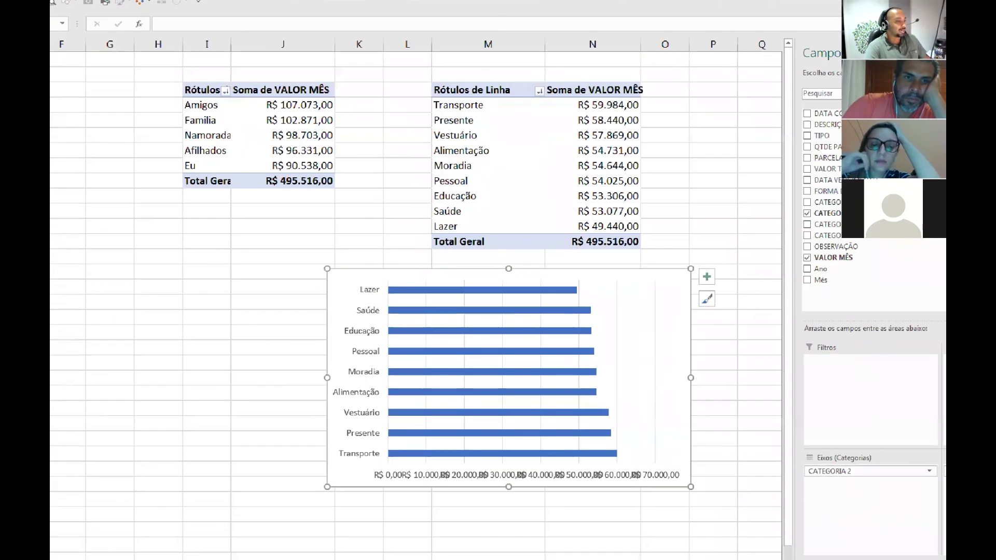
Show the CATEGORIA 2 chart's vertical axis categories in reverse order.
{"action": "left_click_drag", "start_coordinate": [358, 425], "coordinate": [385, 456]}
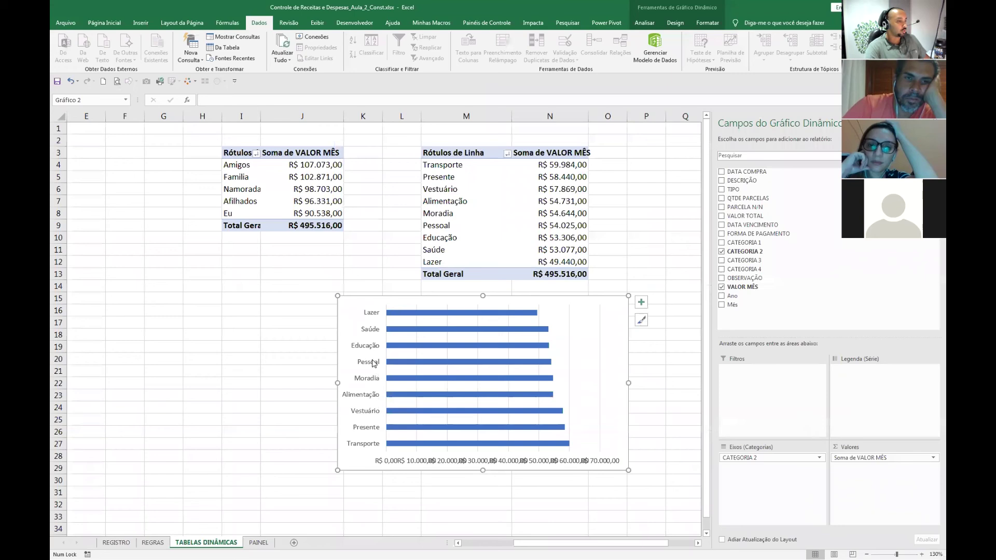
{"action": "right_click", "coordinate": [373, 363]}
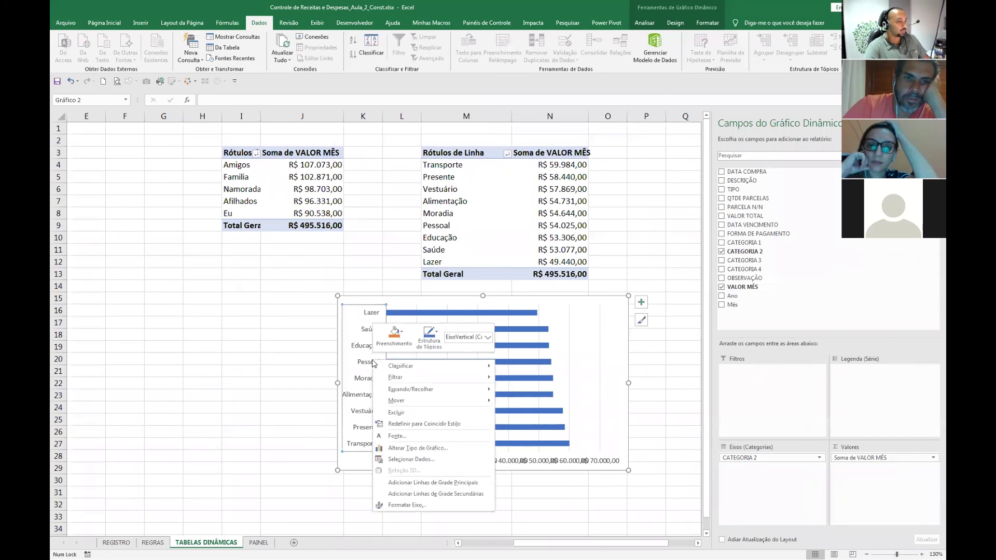
{"action": "left_click", "coordinate": [429, 504]}
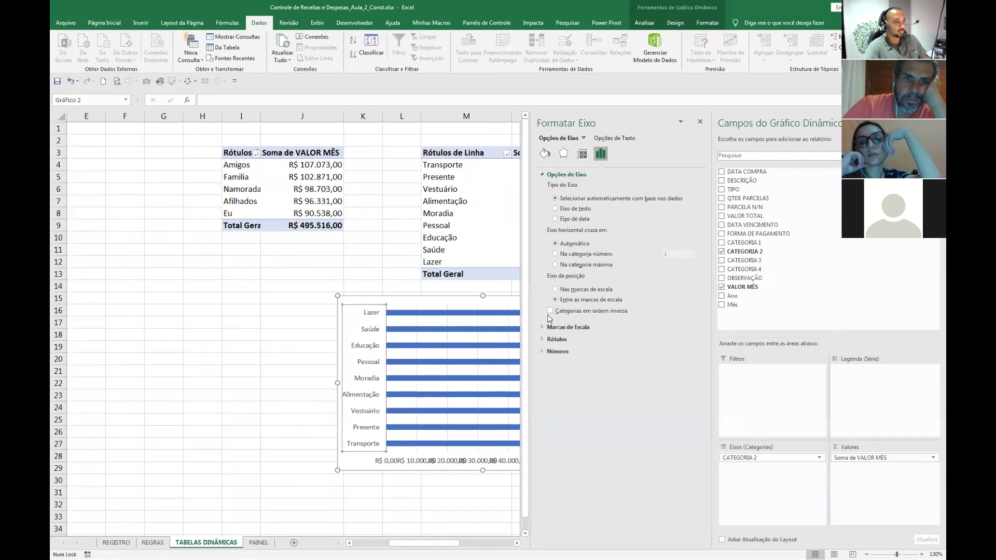
{"action": "left_click", "coordinate": [517, 240]}
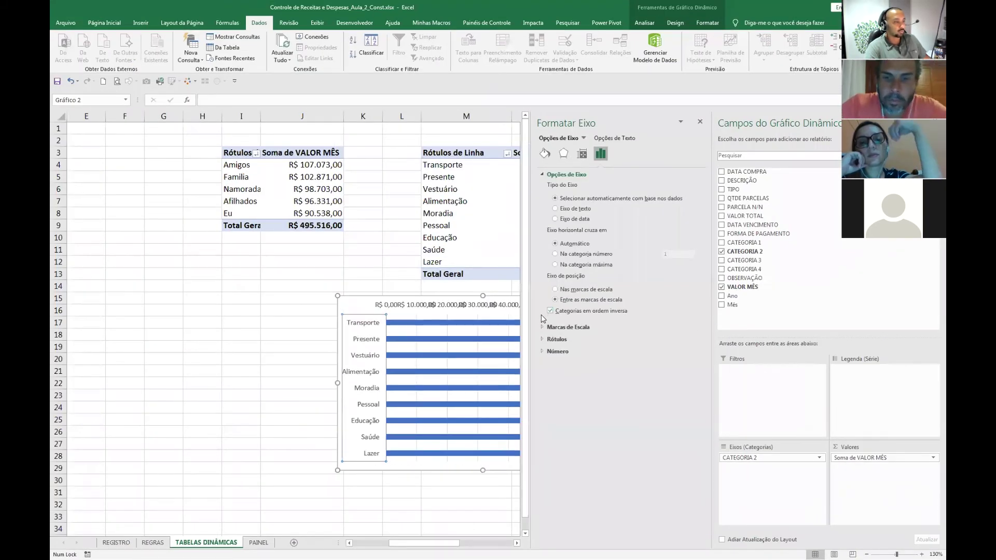
{"action": "left_click", "coordinate": [550, 310]}
{"action": "scroll", "coordinate": [516, 544], "scroll_direction": "right", "scroll_amount": 5}
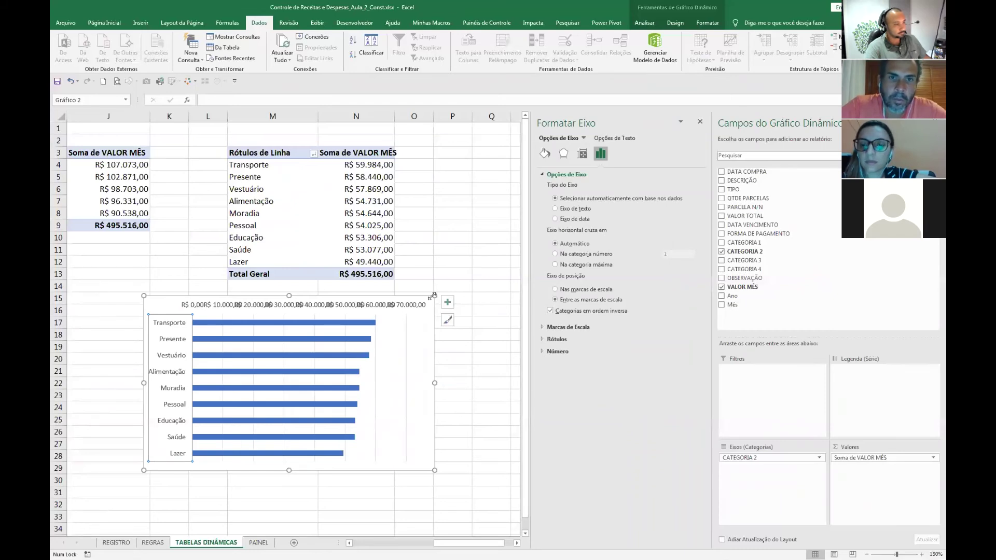
Close the formatting options and widen the CATEGORIA 2 chart so its value axis labels no longer overlap.
{"action": "left_click", "coordinate": [388, 349]}
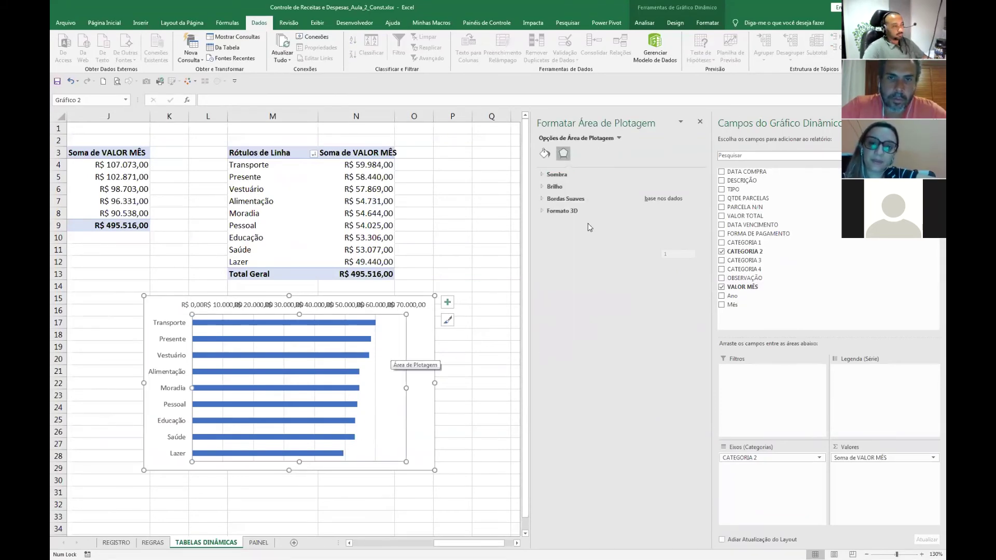
{"action": "left_click", "coordinate": [452, 385]}
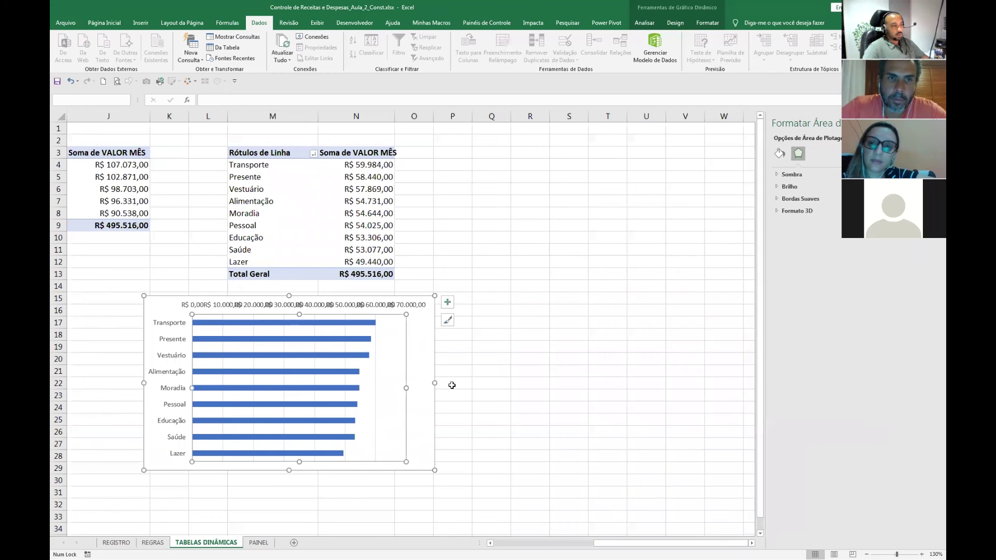
{"action": "left_click_drag", "start_coordinate": [435, 383], "coordinate": [545, 380]}
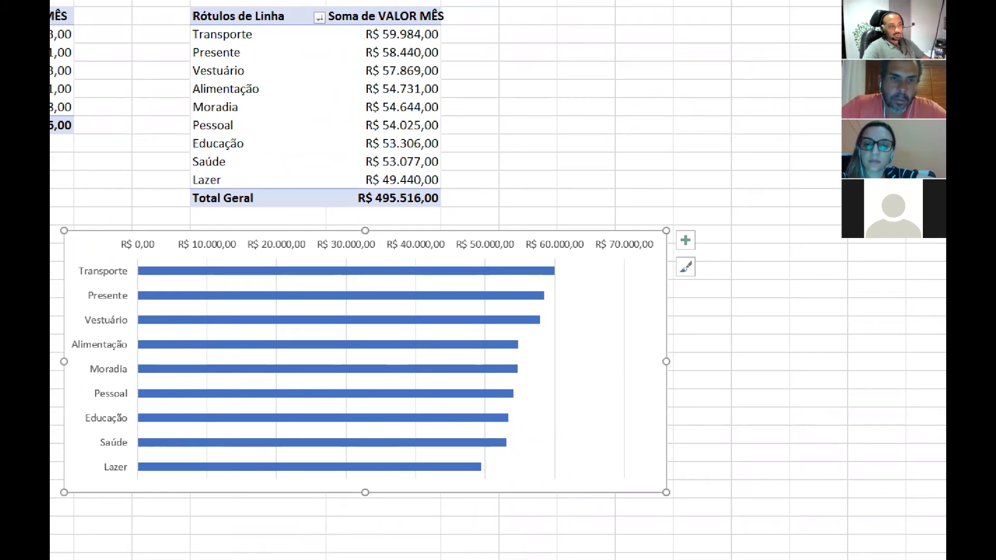
{"action": "left_click", "coordinate": [644, 245]}
{"action": "left_click_drag", "start_coordinate": [618, 262], "coordinate": [637, 481]}
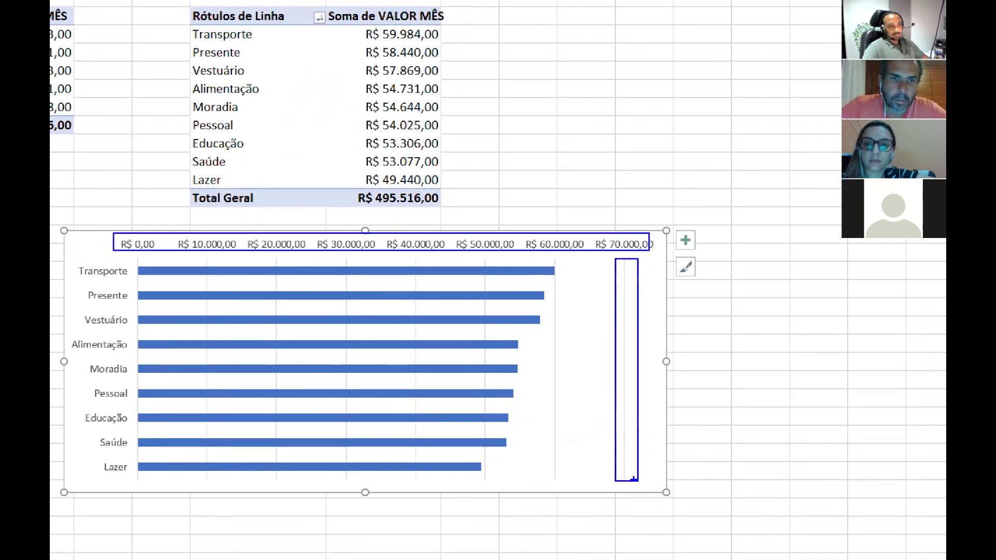
{"action": "left_click_drag", "start_coordinate": [541, 258], "coordinate": [576, 482]}
{"action": "left_click_drag", "start_coordinate": [475, 258], "coordinate": [495, 478]}
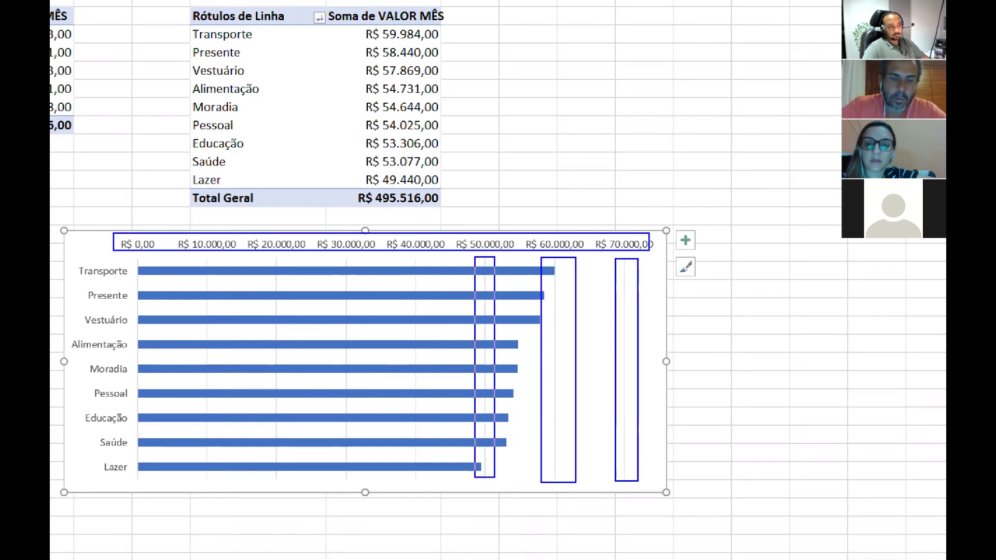
{"action": "key", "text": "Escape"}
{"action": "key", "text": "ctrl+1"}
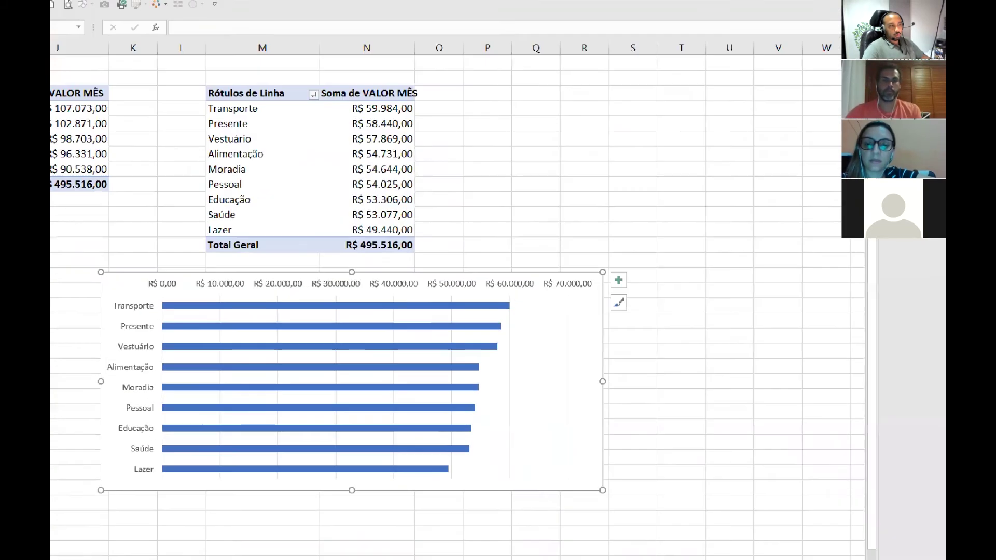
{"action": "left_click", "coordinate": [315, 388]}
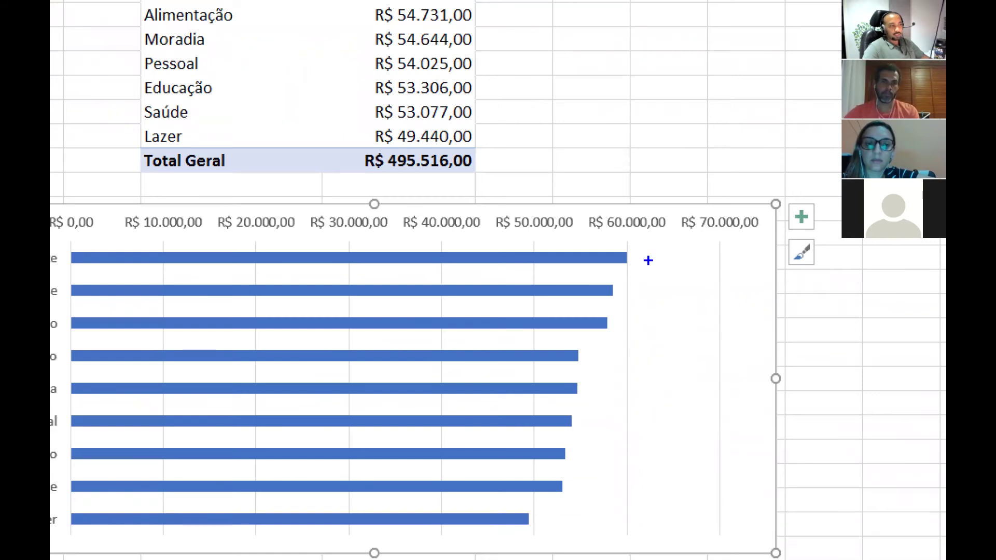
{"action": "left_click_drag", "start_coordinate": [636, 256], "coordinate": [663, 256]}
{"action": "mouse_move", "coordinate": [699, 352]}
{"action": "left_mouse_down"}
{"action": "mouse_move", "coordinate": [746, 382]}
{"action": "mouse_move", "coordinate": [665, 406]}
{"action": "left_mouse_up"}
{"action": "left_click_drag", "start_coordinate": [608, 395], "coordinate": [663, 423]}
{"action": "left_click_drag", "start_coordinate": [638, 390], "coordinate": [576, 435]}
{"action": "mouse_move", "coordinate": [523, 374]}
{"action": "left_mouse_down"}
{"action": "mouse_move", "coordinate": [545, 386]}
{"action": "mouse_move", "coordinate": [515, 392]}
{"action": "left_mouse_up"}
{"action": "mouse_move", "coordinate": [431, 372]}
{"action": "left_mouse_down"}
{"action": "mouse_move", "coordinate": [456, 385]}
{"action": "mouse_move", "coordinate": [380, 413]}
{"action": "left_mouse_up"}
{"action": "mouse_move", "coordinate": [329, 377]}
{"action": "left_mouse_down"}
{"action": "mouse_move", "coordinate": [378, 391]}
{"action": "mouse_move", "coordinate": [318, 404]}
{"action": "left_mouse_up"}
{"action": "mouse_move", "coordinate": [271, 380]}
{"action": "left_mouse_down"}
{"action": "mouse_move", "coordinate": [279, 383]}
{"action": "mouse_move", "coordinate": [266, 392]}
{"action": "left_mouse_up"}
{"action": "left_click_drag", "start_coordinate": [267, 381], "coordinate": [250, 395]}
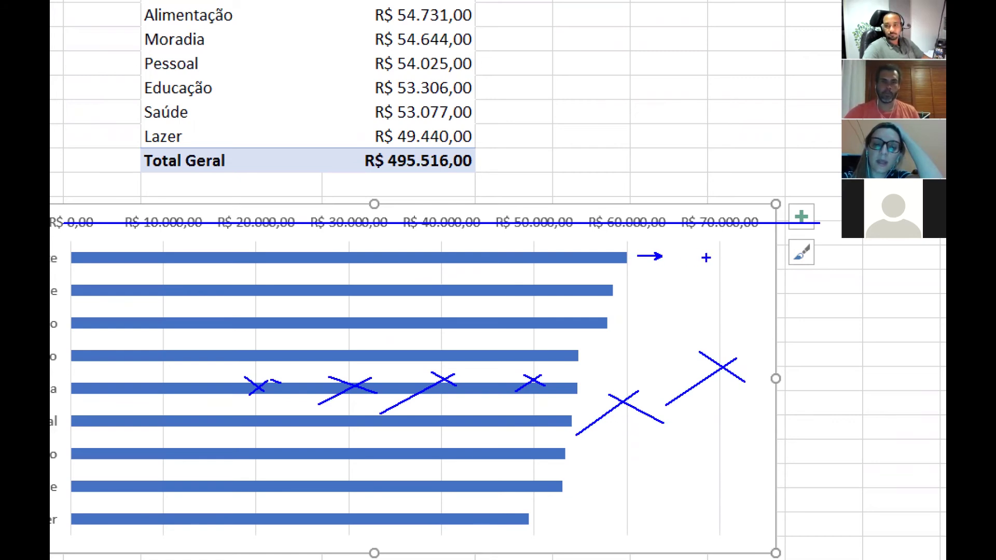
{"action": "key", "text": "Escape"}
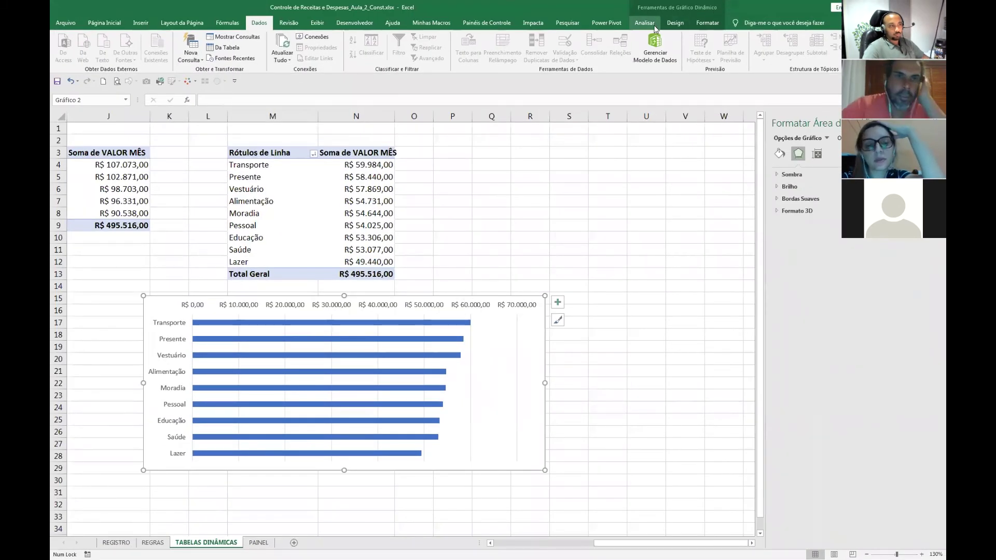
Add data labels to the CATEGORIA 2 bar chart with the Extremidade Externa position.
{"action": "left_click", "coordinate": [670, 24]}
{"action": "left_click", "coordinate": [82, 57]}
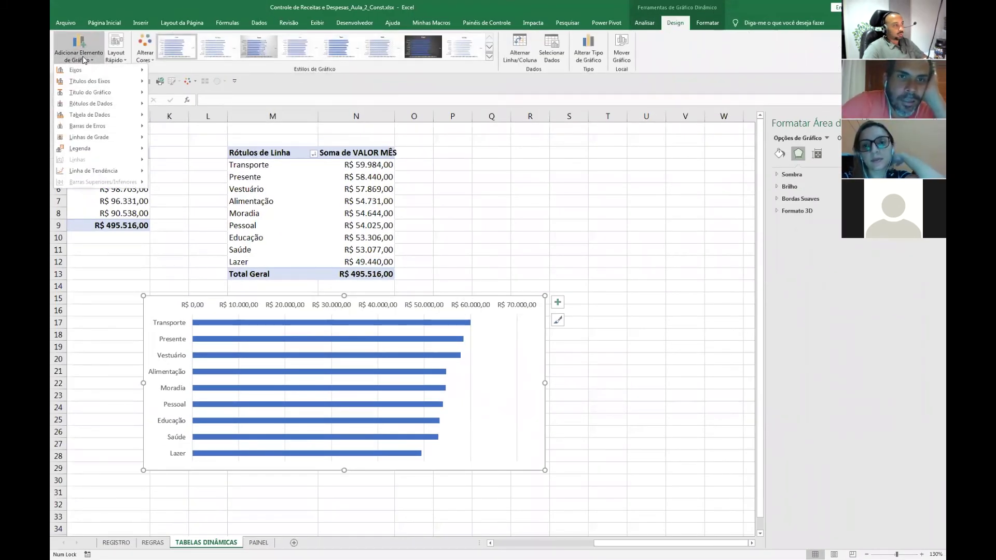
{"action": "mouse_move", "coordinate": [93, 106]}
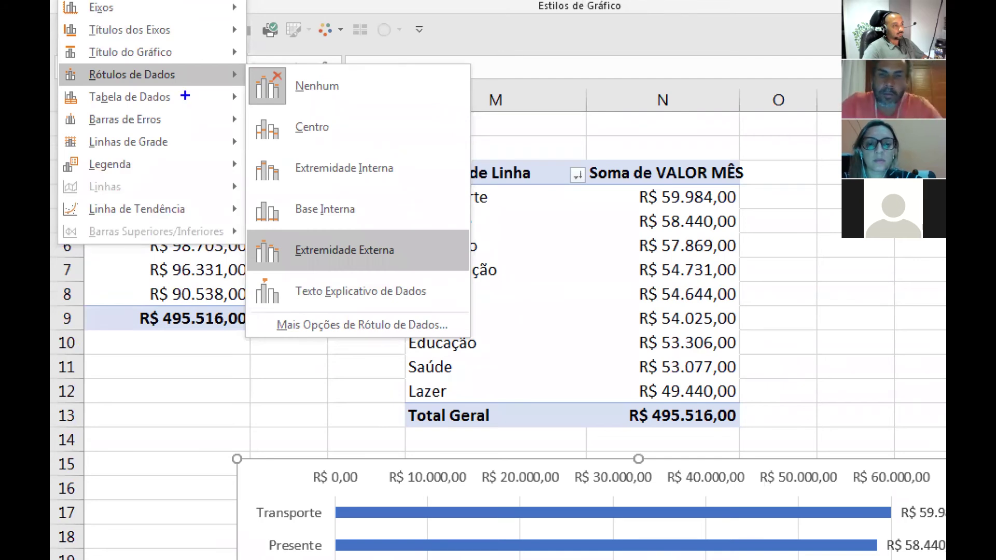
{"action": "mouse_move", "coordinate": [185, 95]}
{"action": "left_mouse_down"}
{"action": "mouse_move", "coordinate": [282, 243]}
{"action": "mouse_move", "coordinate": [260, 258]}
{"action": "mouse_move", "coordinate": [457, 269]}
{"action": "left_mouse_up"}
{"action": "left_click_drag", "start_coordinate": [907, 505], "coordinate": [578, 333]}
{"action": "key", "text": "Escape"}
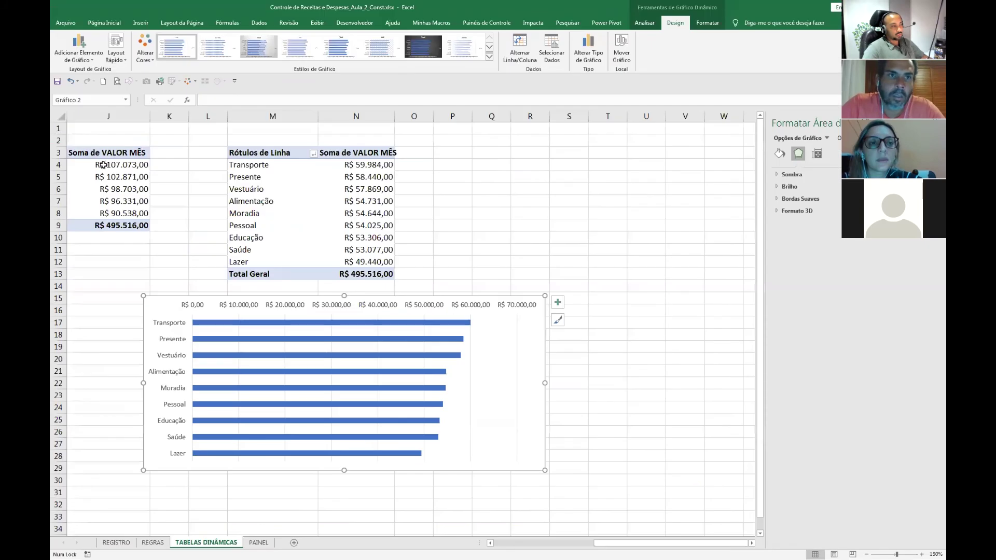
{"action": "left_click", "coordinate": [95, 58]}
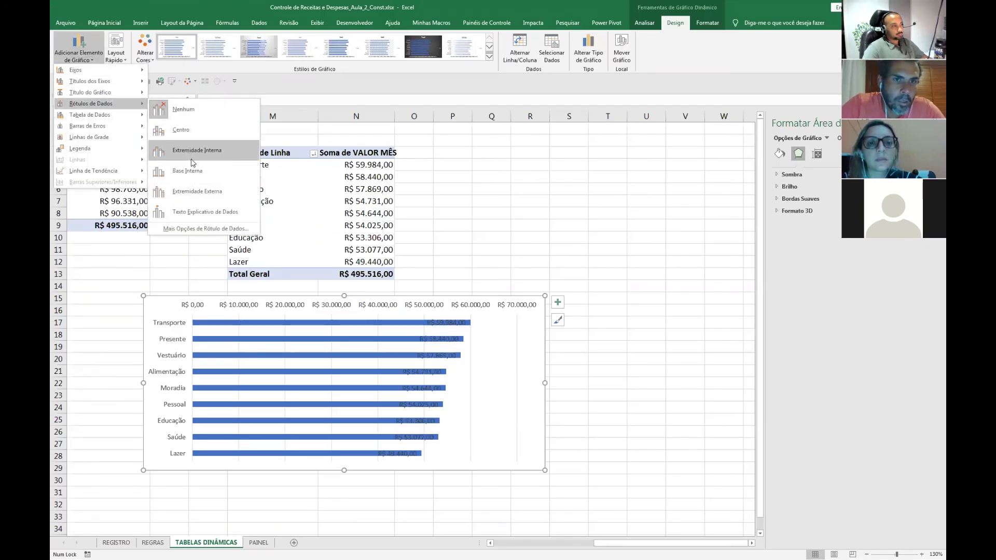
{"action": "left_click", "coordinate": [195, 191]}
{"action": "left_click", "coordinate": [447, 491]}
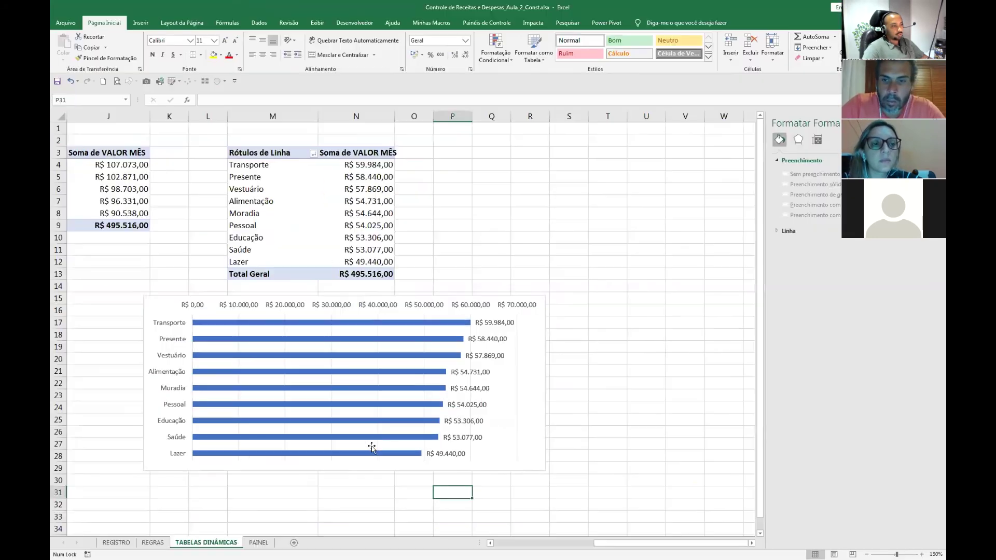
Delete the horizontal value axis from the CATEGORIA 2 bar chart.
{"action": "left_click", "coordinate": [371, 447]}
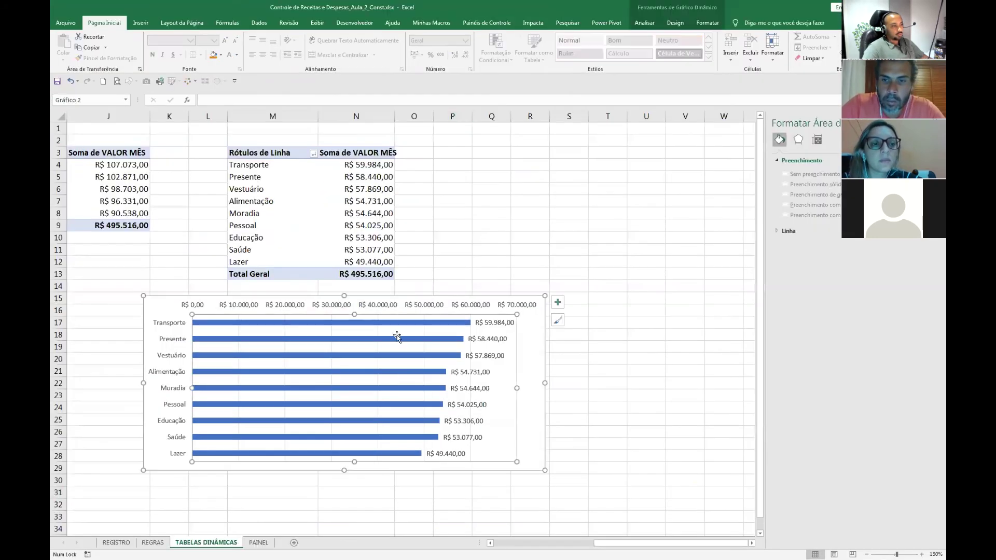
{"action": "left_click", "coordinate": [391, 310]}
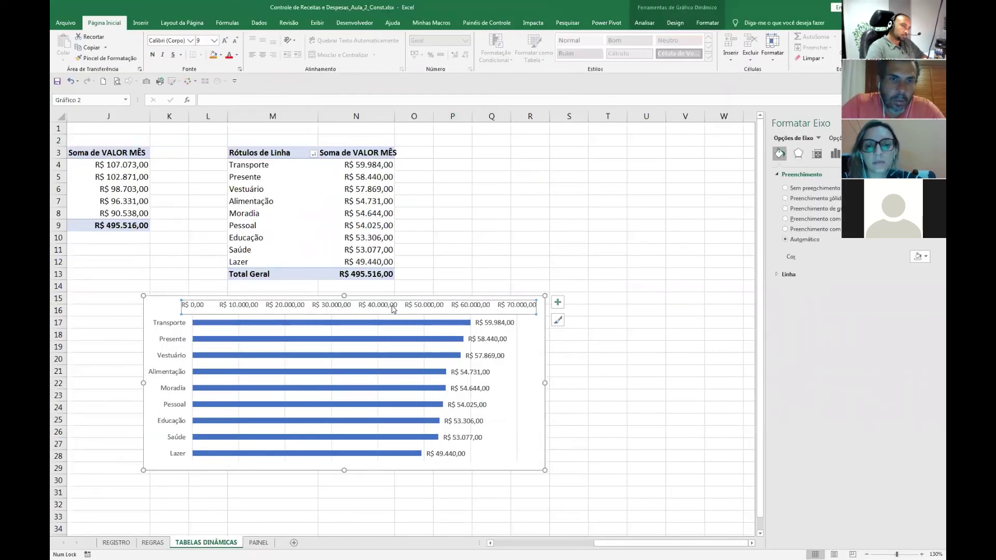
{"action": "key", "text": "Delete"}
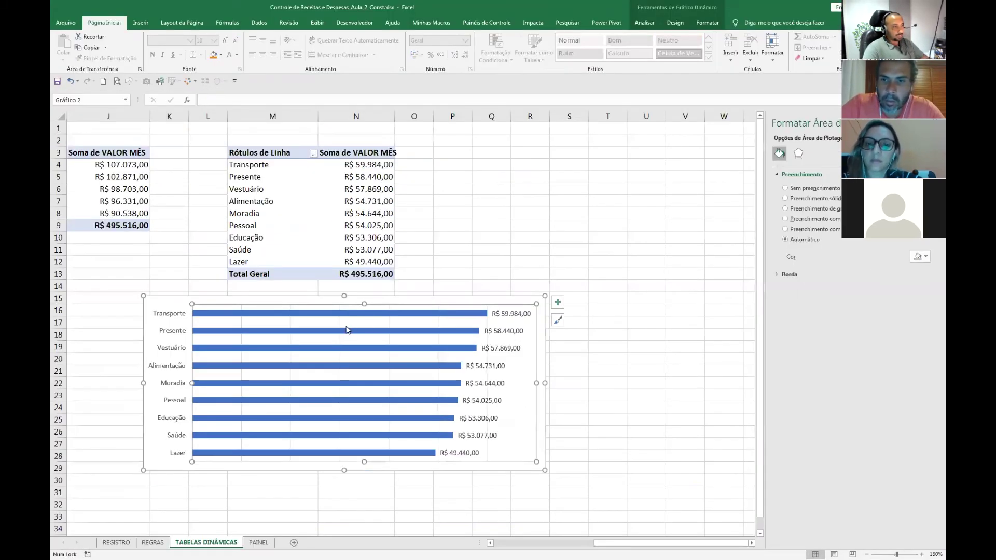
Remove the value axis's major gridlines (Linhas de Grade) from the CATEGORIA 2 bar chart.
{"action": "left_click", "coordinate": [340, 323]}
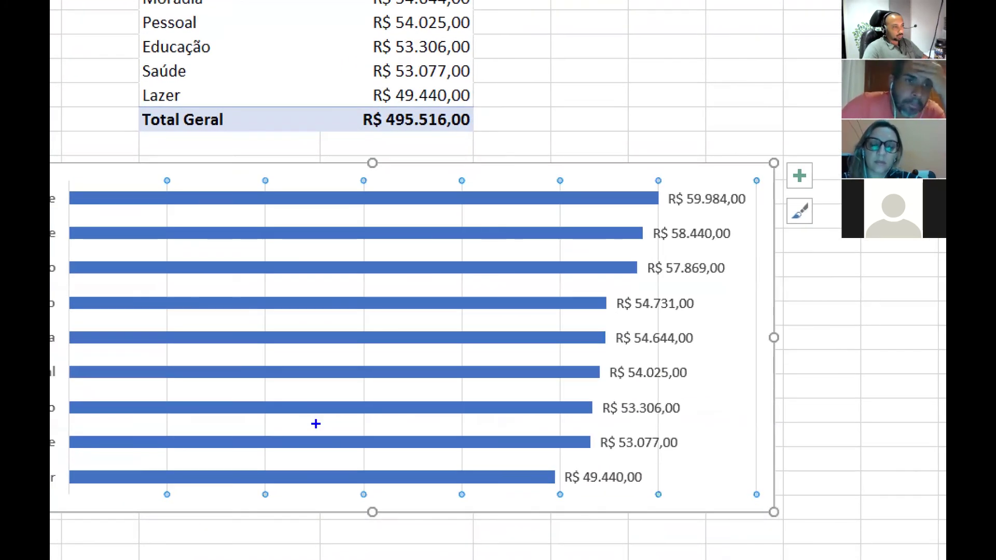
{"action": "left_click_drag", "start_coordinate": [349, 168], "coordinate": [371, 190]}
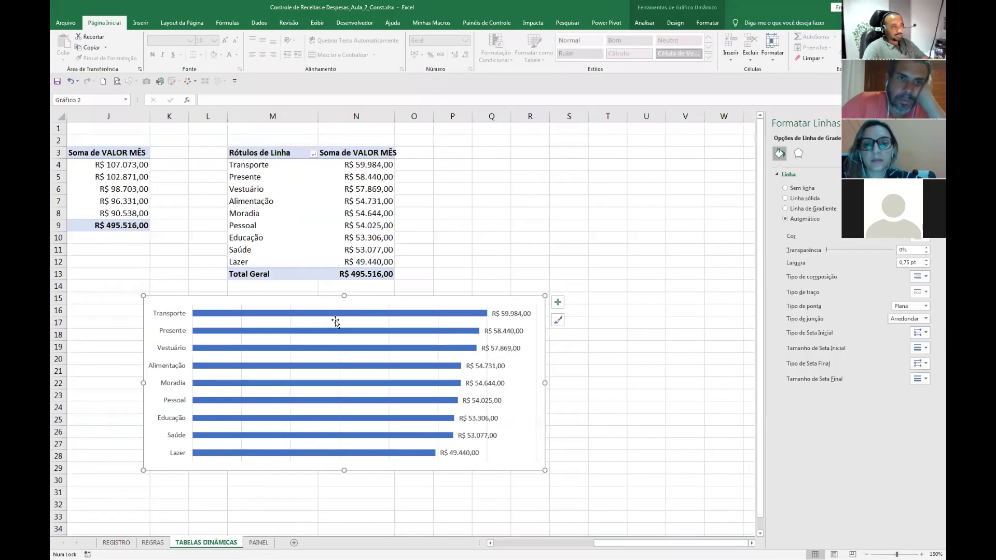
{"action": "right_click", "coordinate": [336, 324]}
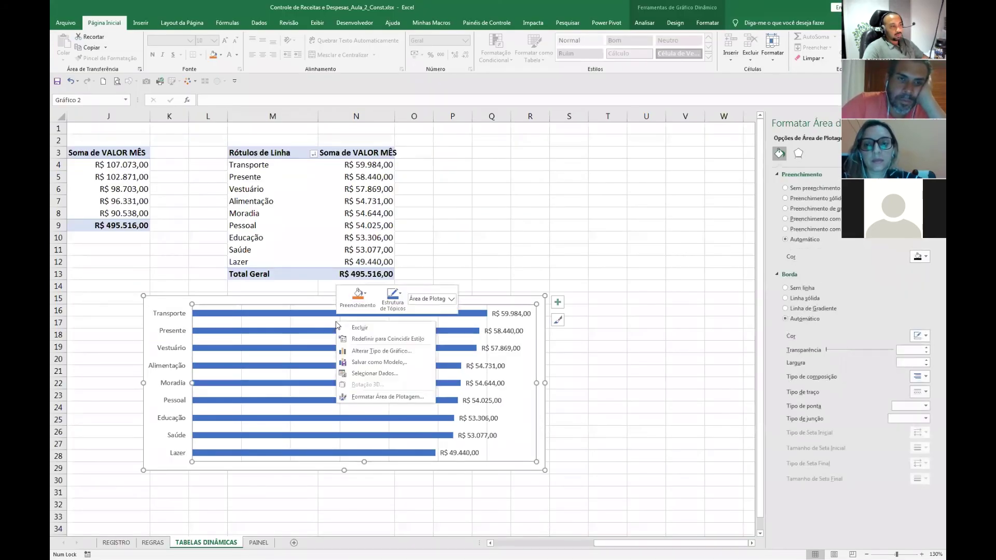
{"action": "key", "text": "Escape"}
{"action": "left_click", "coordinate": [389, 327]}
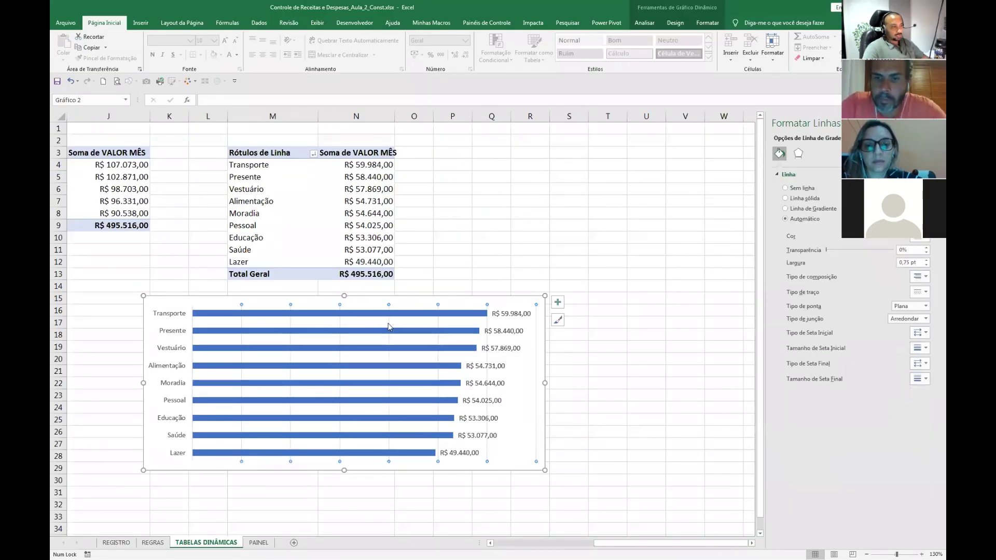
{"action": "right_click", "coordinate": [390, 326]}
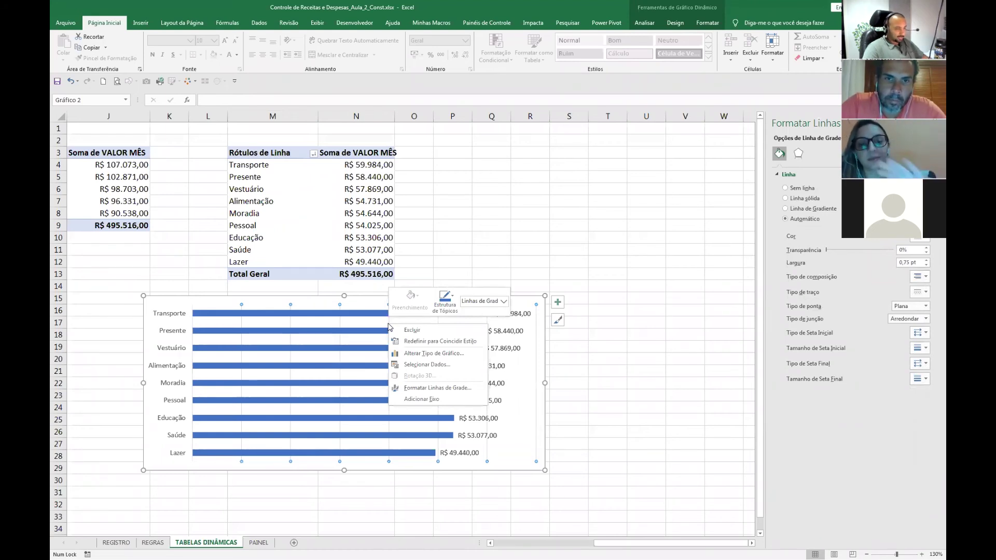
{"action": "left_click", "coordinate": [503, 301]}
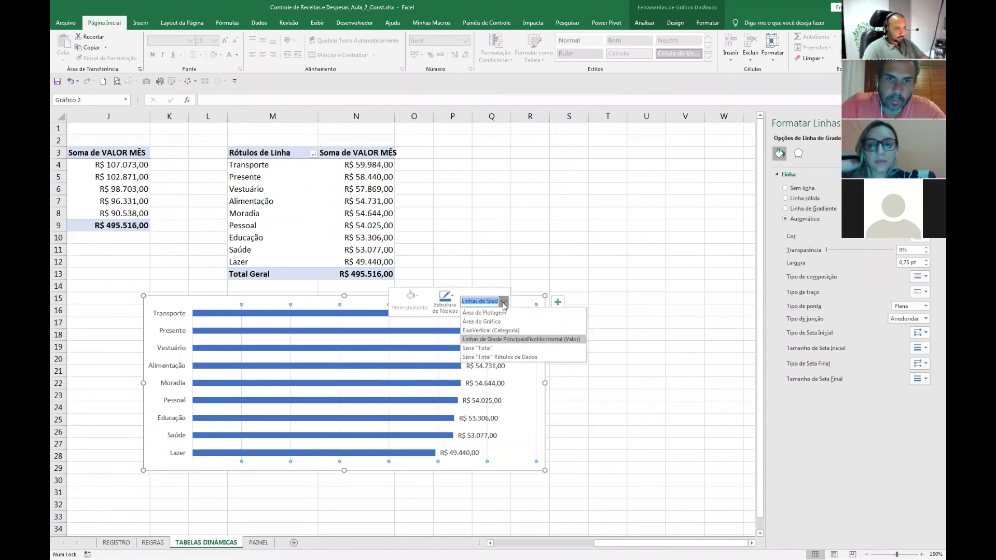
{"action": "left_click", "coordinate": [503, 339]}
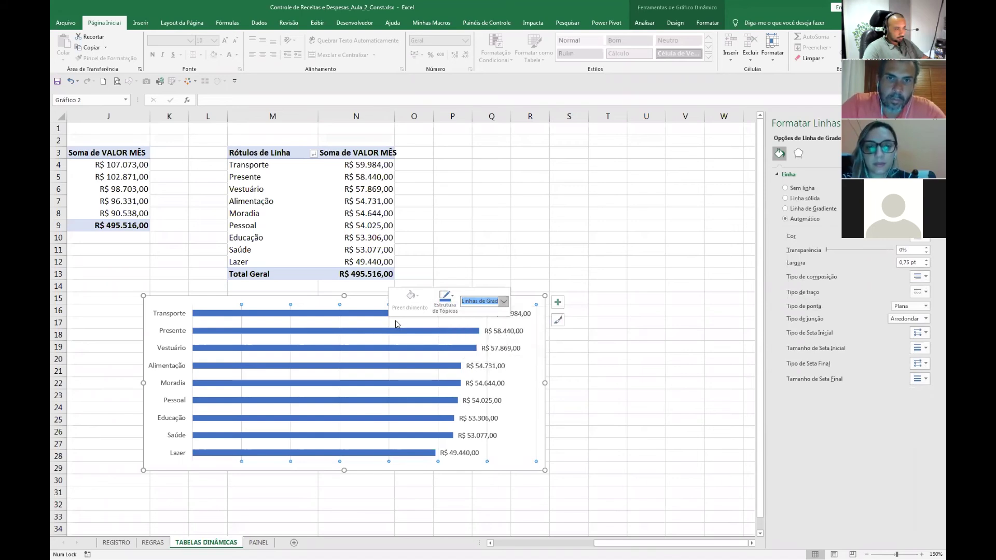
{"action": "mouse_move", "coordinate": [376, 315]}
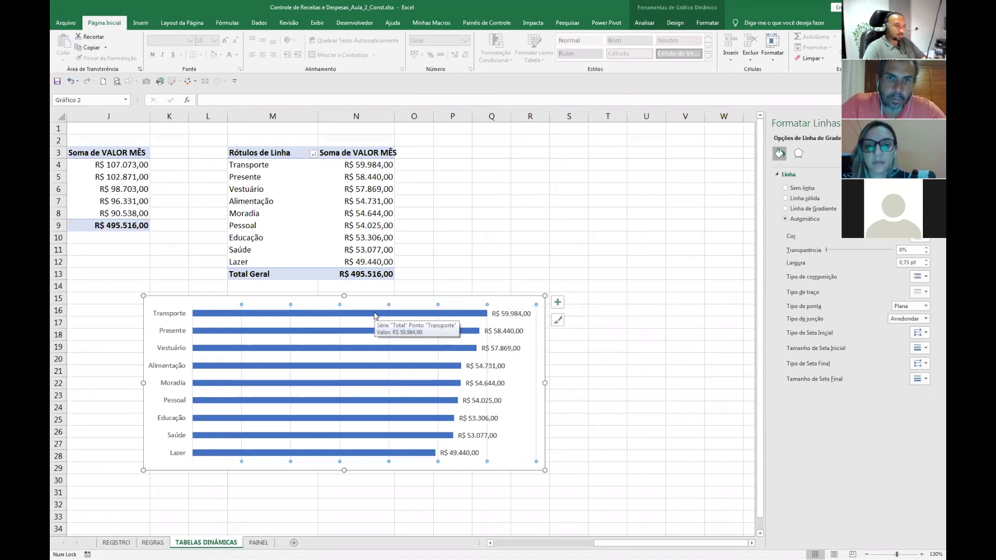
{"action": "key", "text": "Escape"}
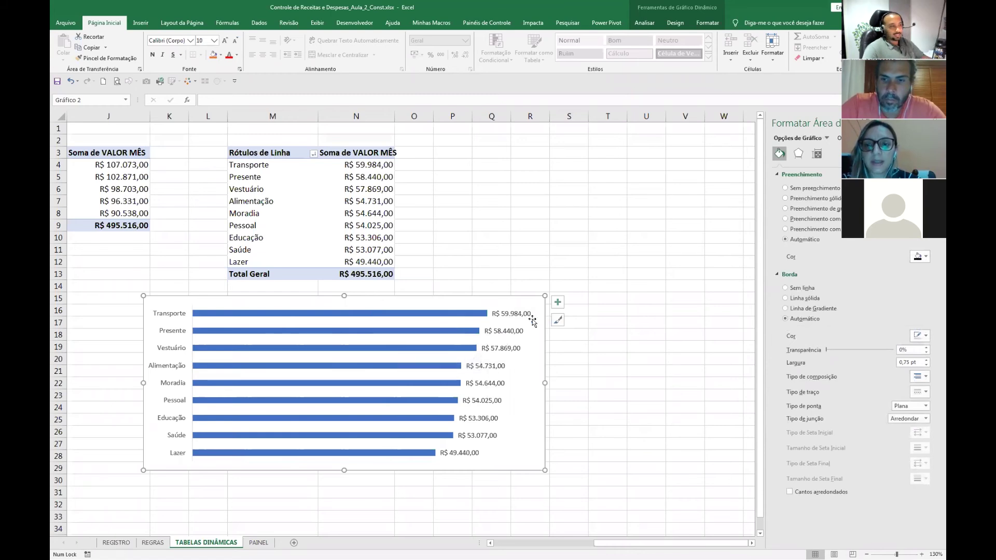
{"action": "left_click", "coordinate": [558, 305]}
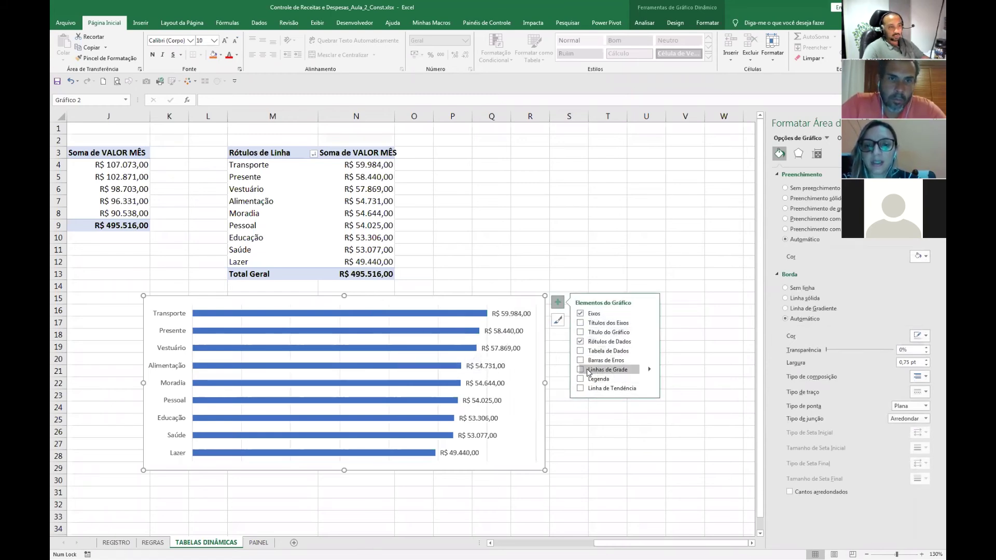
{"action": "left_click", "coordinate": [571, 456]}
Cut the CATEGORIA 2 bar chart from TABELAS DINÂMICAS and paste it into the PAINEL sheet.
{"action": "left_click", "coordinate": [507, 471]}
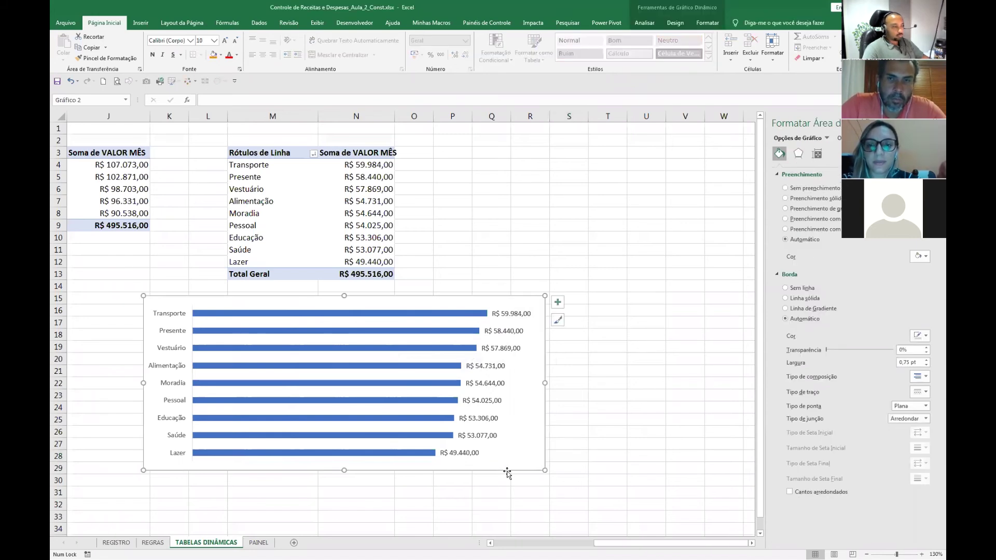
{"action": "key", "text": "ctrl+x"}
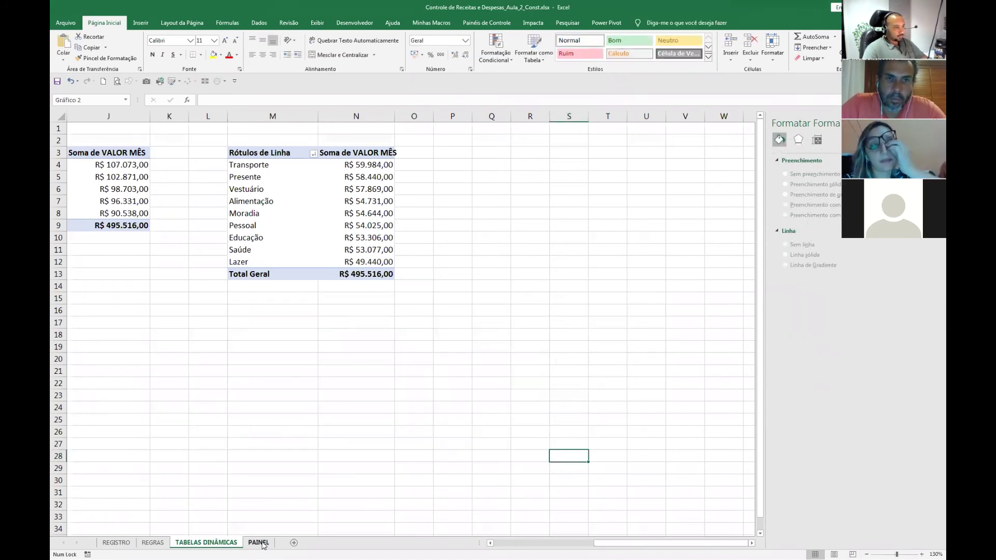
{"action": "left_click", "coordinate": [257, 542]}
{"action": "left_click", "coordinate": [371, 393]}
{"action": "key", "text": "ctrl+v"}
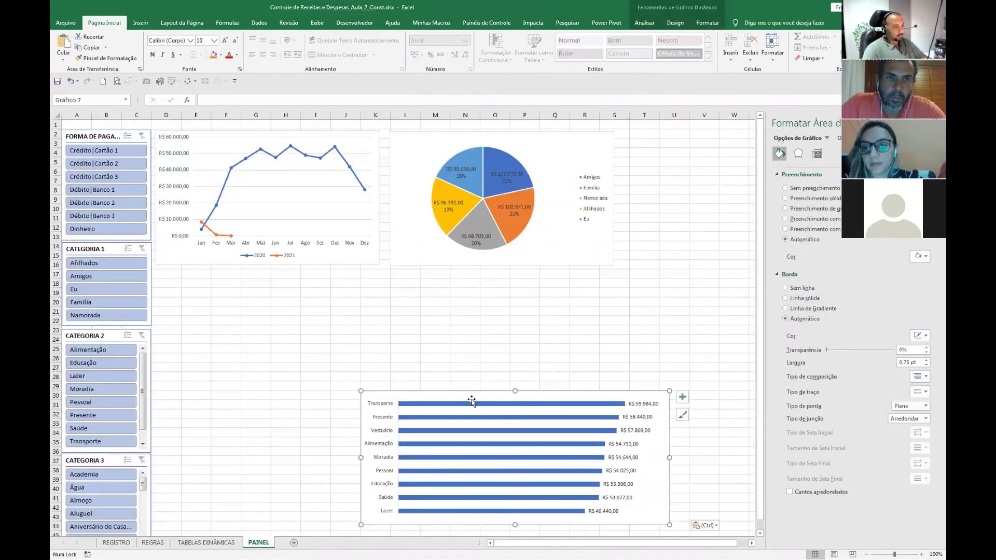
Place the CATEGORIA 2 bar chart directly below the line chart and narrow it to end level with the line chart's outer edge.
{"action": "left_click_drag", "start_coordinate": [471, 396], "coordinate": [270, 277]}
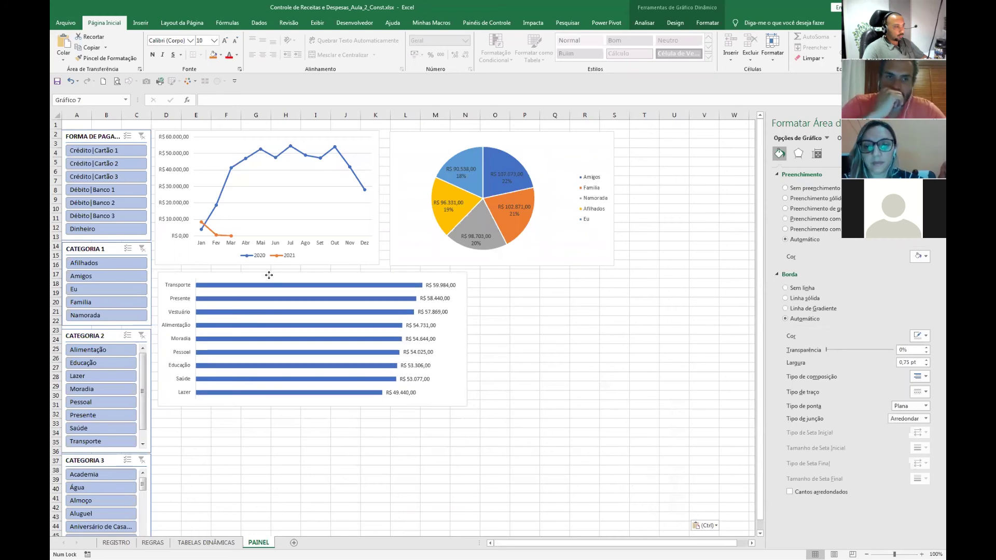
{"action": "left_click_drag", "start_coordinate": [466, 339], "coordinate": [380, 339]}
{"action": "left_click", "coordinate": [418, 441]}
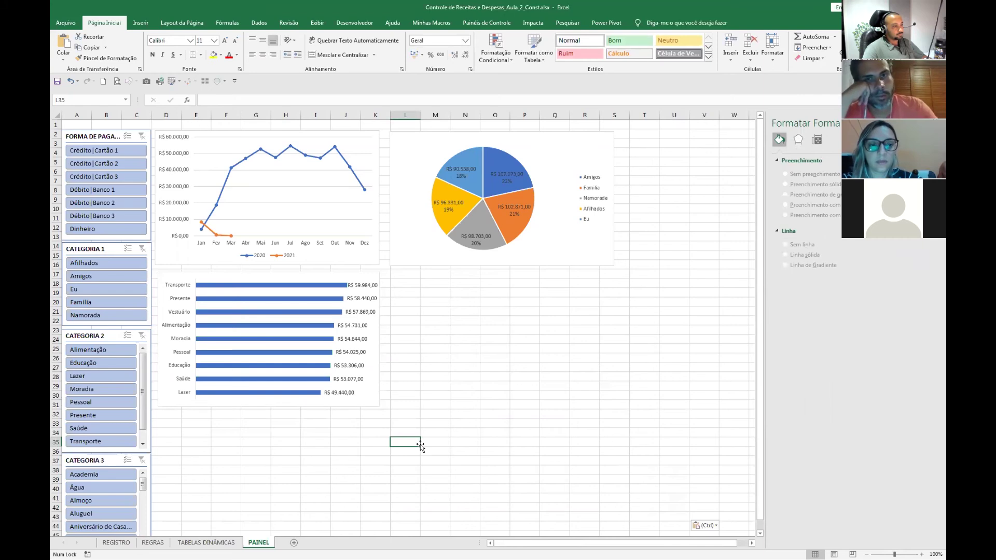
{"action": "key", "text": "Escape"}
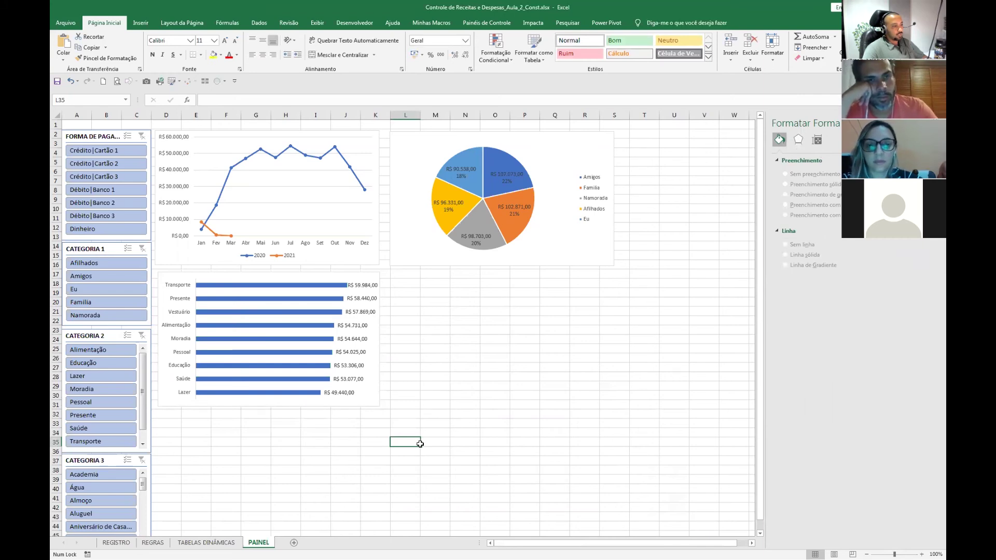
Filter the dashboard by Alimentação, Educação, Lazer and Presente in turn with the CATEGORIA 2 slicer, and clear the filter.
{"action": "left_click", "coordinate": [115, 350]}
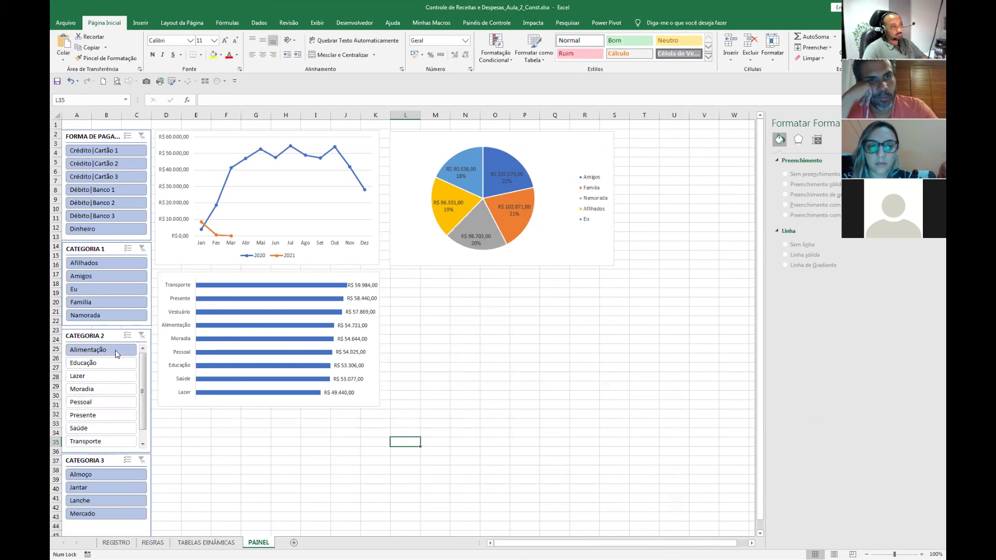
{"action": "left_click", "coordinate": [112, 363]}
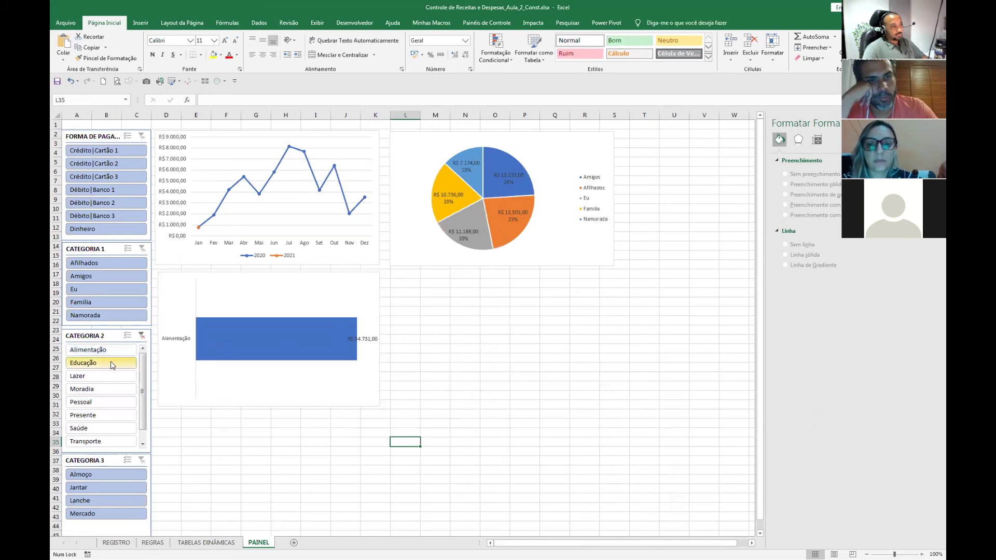
{"action": "left_click", "coordinate": [111, 376]}
{"action": "left_click", "coordinate": [109, 416]}
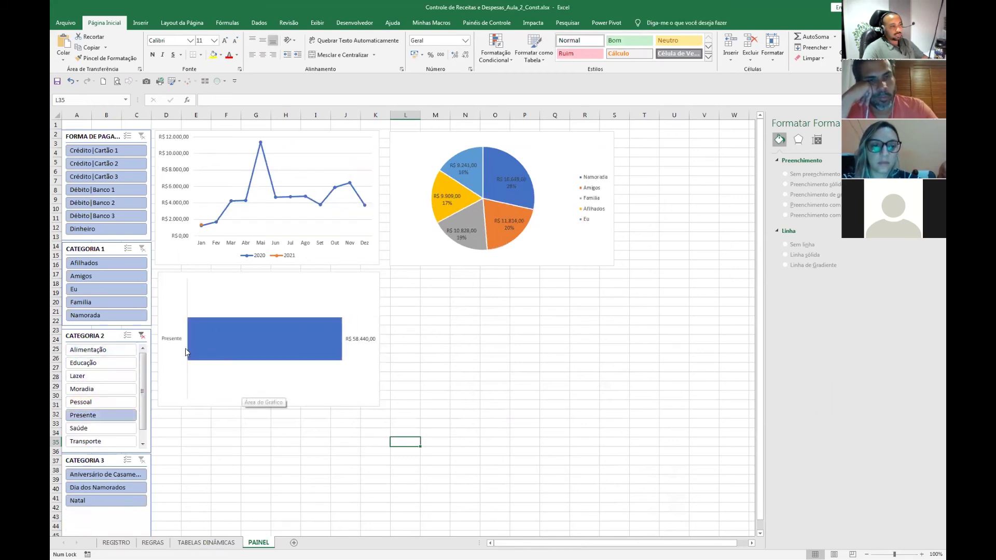
{"action": "left_click", "coordinate": [141, 336]}
Use multi-selection in the CATEGORIA 2 slicer to exclude Alimentação and Educação, and clear that filter again.
{"action": "left_click", "coordinate": [127, 335]}
{"action": "left_click", "coordinate": [124, 349]}
{"action": "left_click", "coordinate": [124, 362]}
{"action": "left_click", "coordinate": [127, 336]}
{"action": "left_click", "coordinate": [141, 336]}
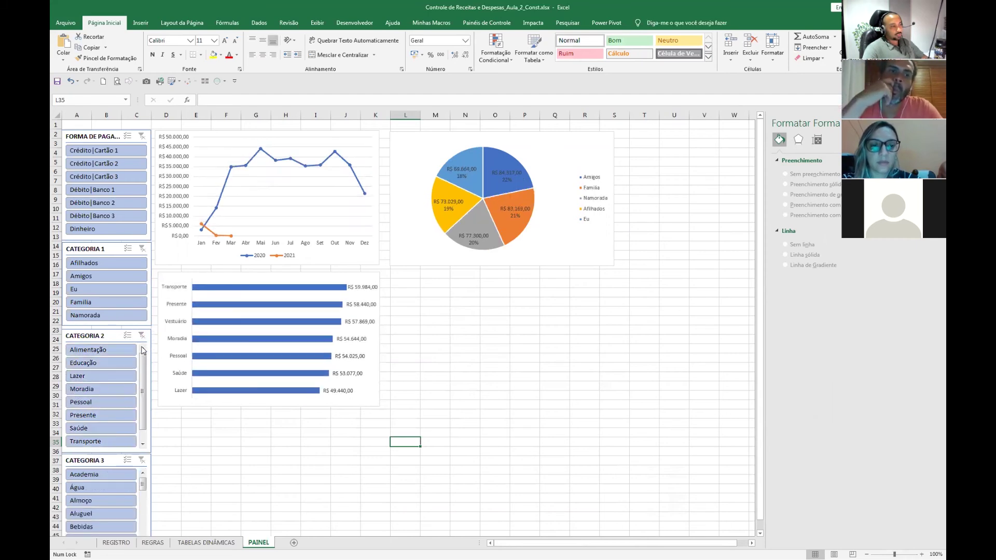
Filter the dashboard by the range Alimentação to Moradia with the CATEGORIA 2 slicer, and clear the filter.
{"action": "left_click", "coordinate": [91, 349]}
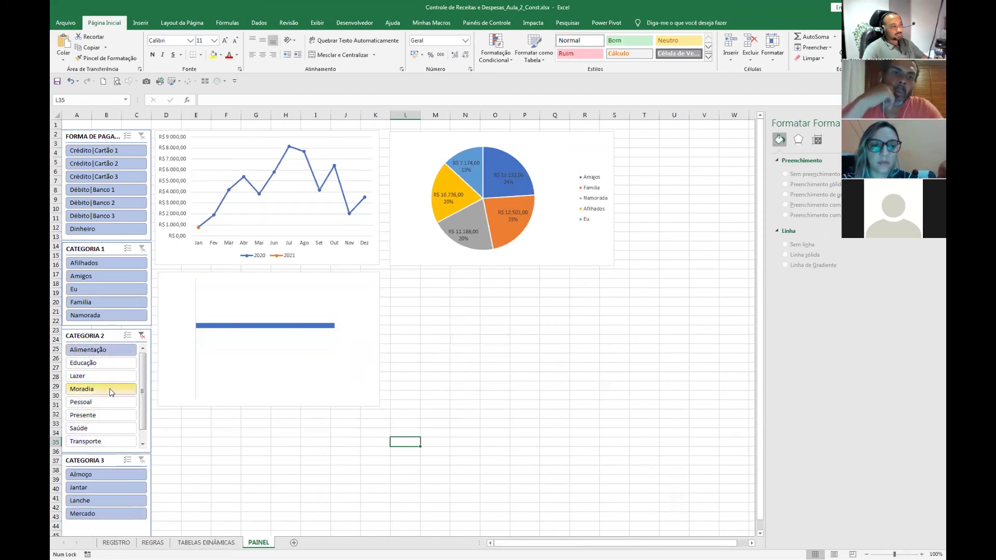
{"action": "left_click", "coordinate": [111, 390], "text": "shift"}
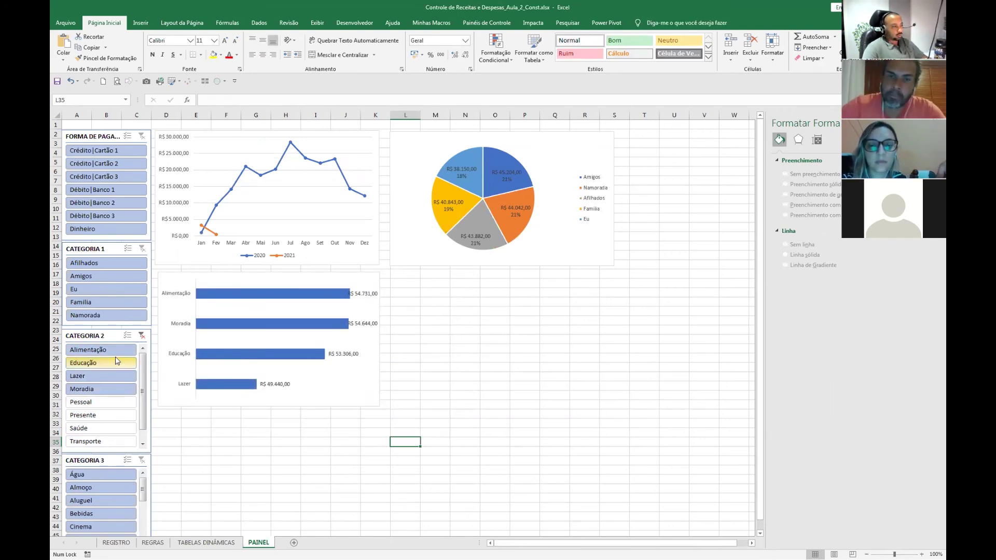
{"action": "left_click", "coordinate": [140, 336]}
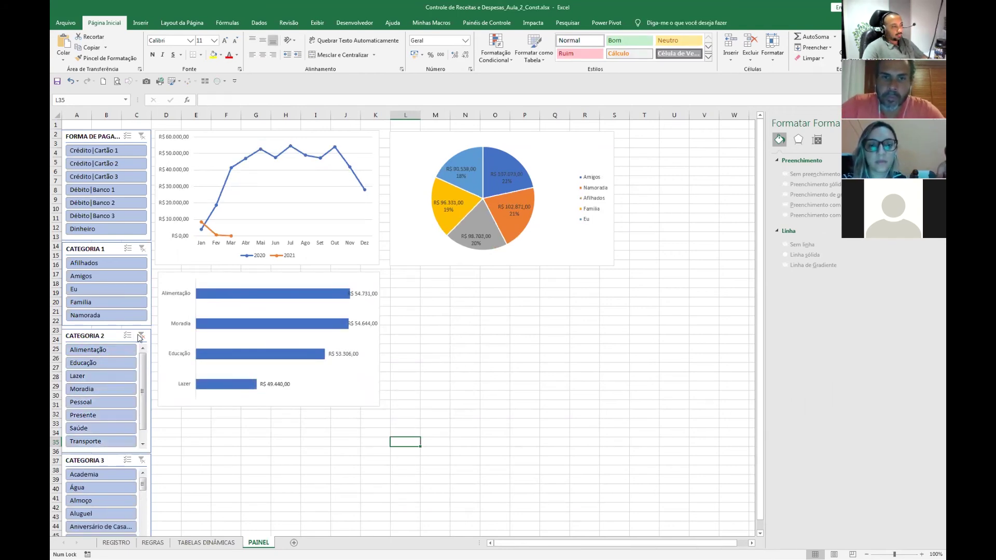
Disconnect the CATEGORIA 2 slicer from the tbd_Cat2 pivot table in its report connections.
{"action": "right_click", "coordinate": [91, 337]}
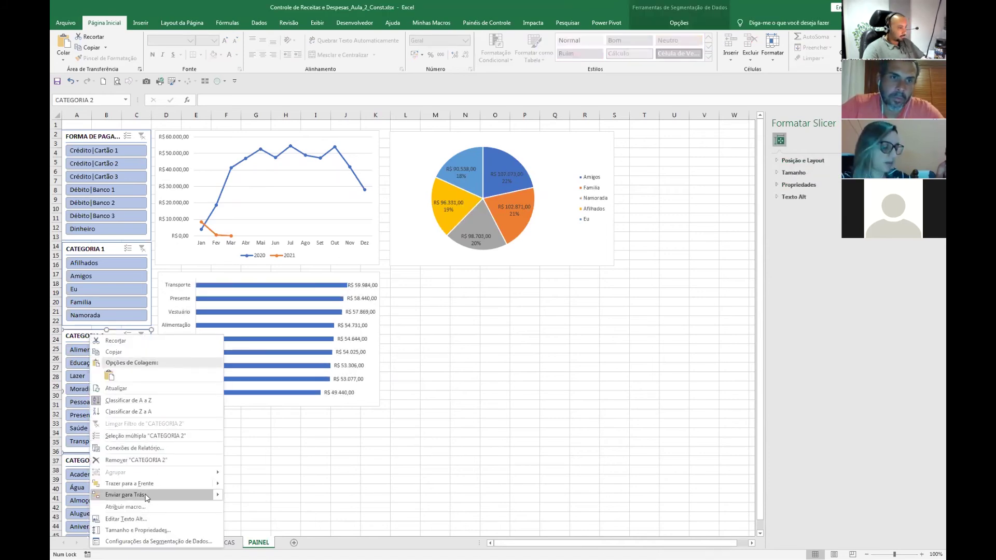
{"action": "left_click", "coordinate": [146, 449]}
{"action": "left_click_drag", "start_coordinate": [154, 429], "coordinate": [485, 308]}
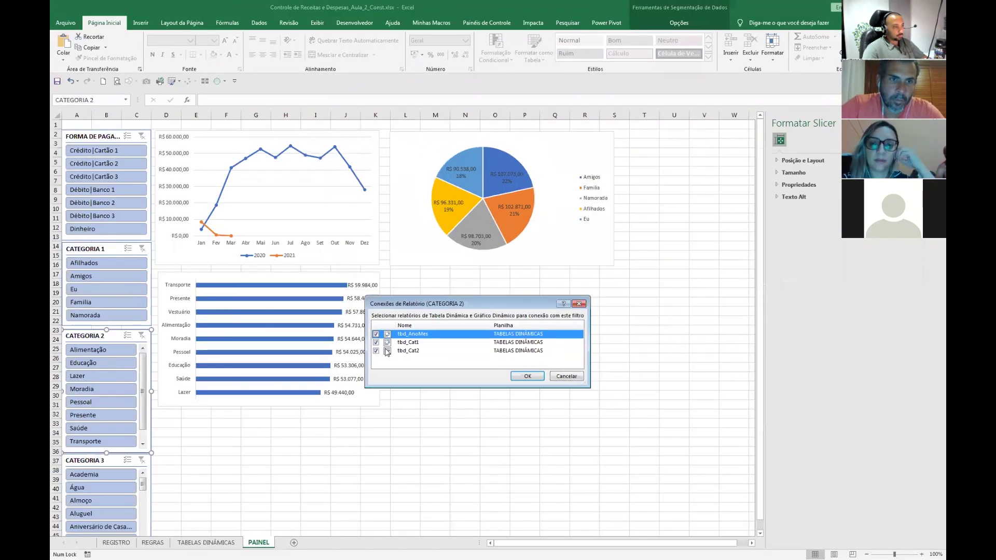
{"action": "left_click", "coordinate": [380, 352]}
{"action": "left_click", "coordinate": [528, 376]}
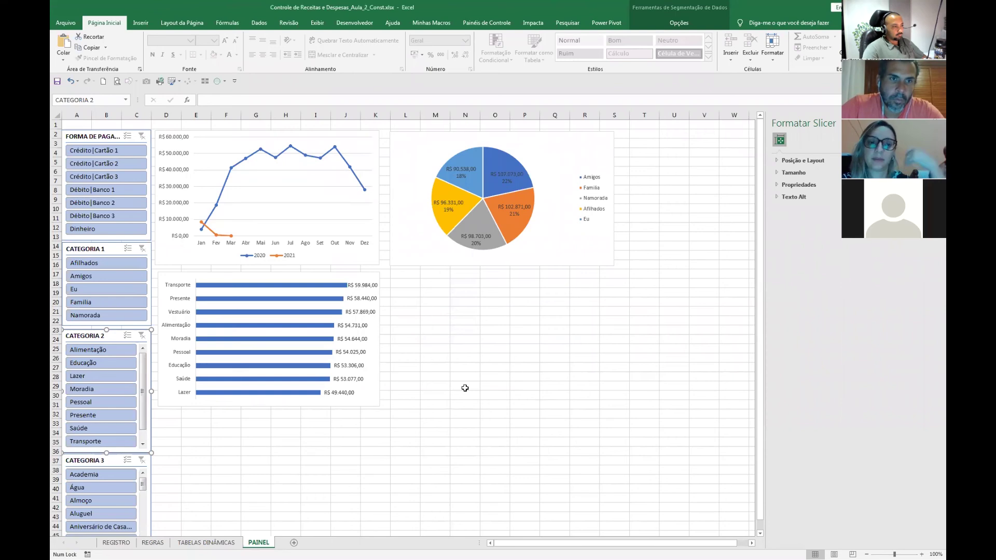
{"action": "left_click", "coordinate": [405, 405]}
Filter the dashboard by Pessoal, Lazer, Educação and Alimentação in turn with the CATEGORIA 2 slicer, and clear the filter.
{"action": "left_click", "coordinate": [97, 402]}
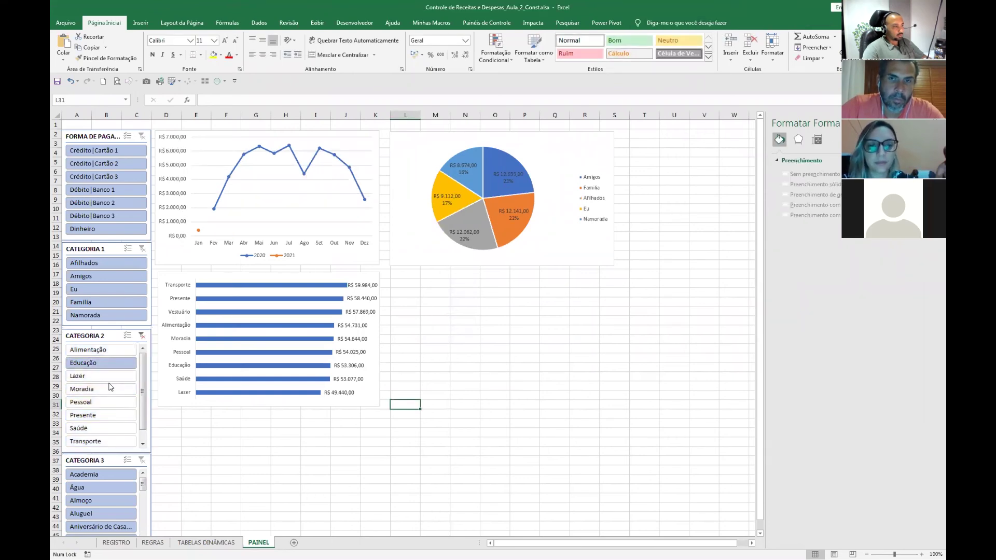
{"action": "left_click", "coordinate": [112, 377]}
{"action": "left_click", "coordinate": [103, 363]}
{"action": "left_click", "coordinate": [101, 350]}
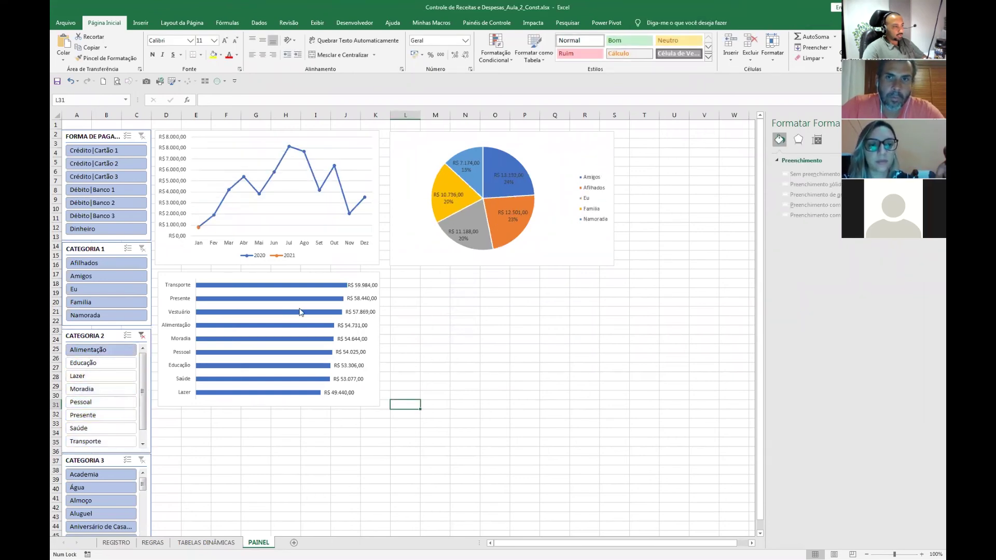
{"action": "left_click", "coordinate": [142, 335]}
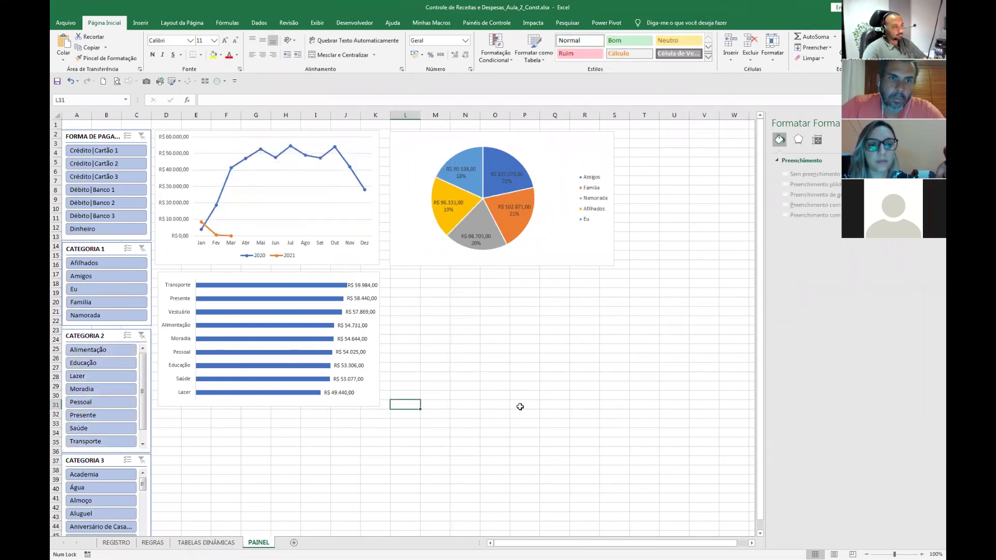
Test the CATEGORIA 1 slicer by filtering the dashboard by Afilhados, Eu, Familia and Amigos in turn, ending on Familia.
{"action": "left_click", "coordinate": [113, 266]}
{"action": "left_click", "coordinate": [110, 291]}
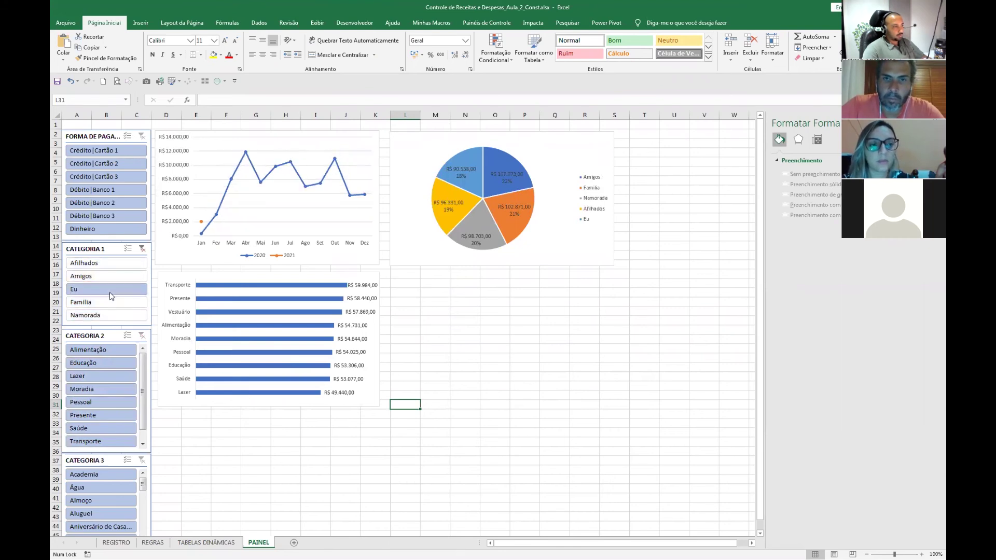
{"action": "left_click", "coordinate": [107, 302]}
{"action": "left_click", "coordinate": [102, 331]}
{"action": "left_click", "coordinate": [101, 276]}
{"action": "left_click", "coordinate": [101, 302]}
Connect the CATEGORIA 1 slicer to the tbd_Cat2 pivot table in its report connections.
{"action": "right_click", "coordinate": [104, 253]}
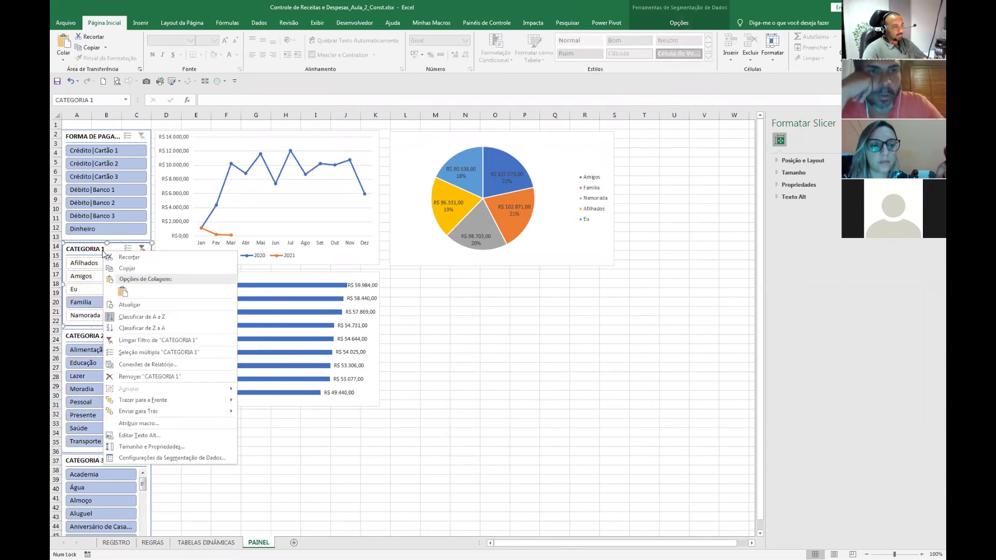
{"action": "left_click", "coordinate": [150, 368]}
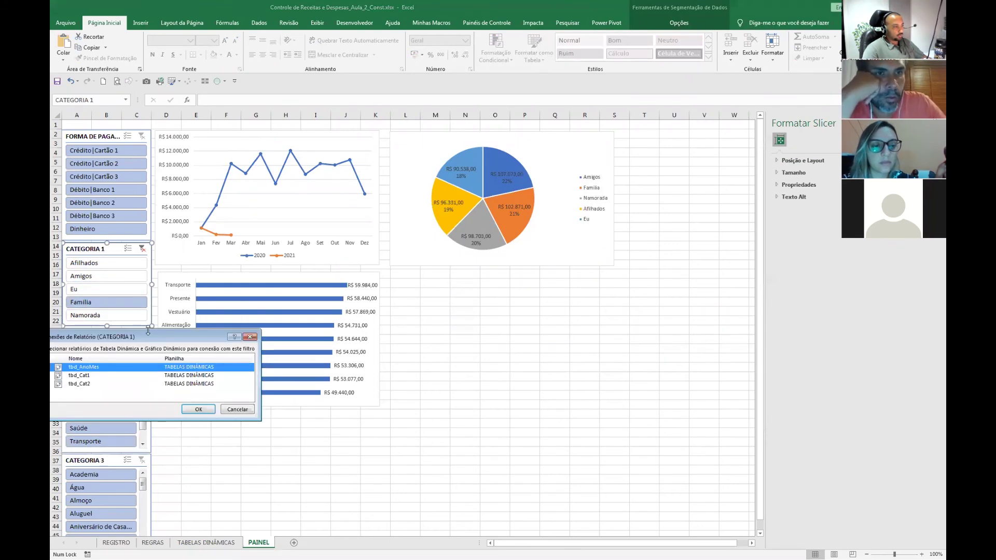
{"action": "left_click_drag", "start_coordinate": [224, 341], "coordinate": [477, 267]}
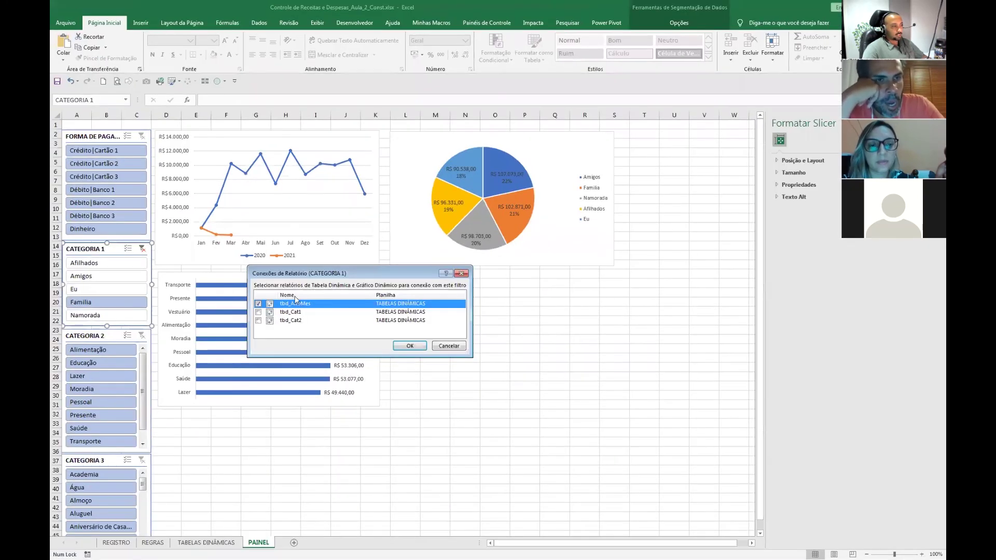
{"action": "left_click", "coordinate": [258, 320]}
{"action": "left_click", "coordinate": [410, 346]}
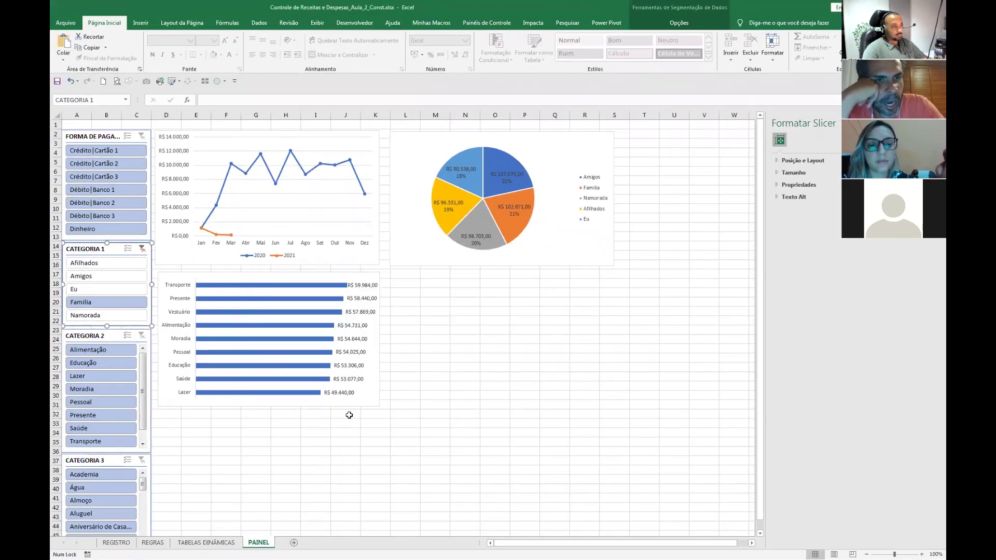
Filter the dashboard by each CATEGORIA 1 item in turn, from Afilhados through Namorada, and clear the filter.
{"action": "left_click", "coordinate": [89, 266]}
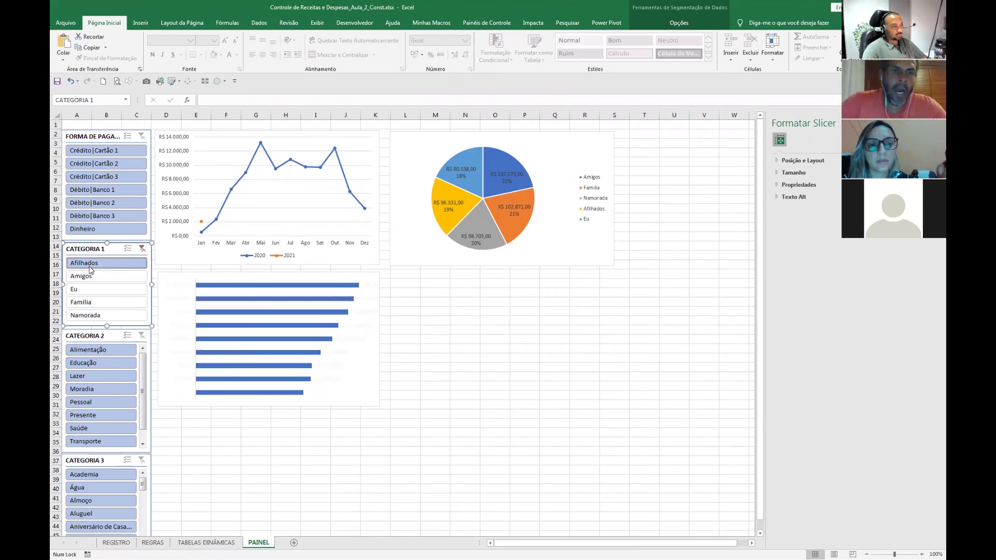
{"action": "left_click", "coordinate": [113, 275]}
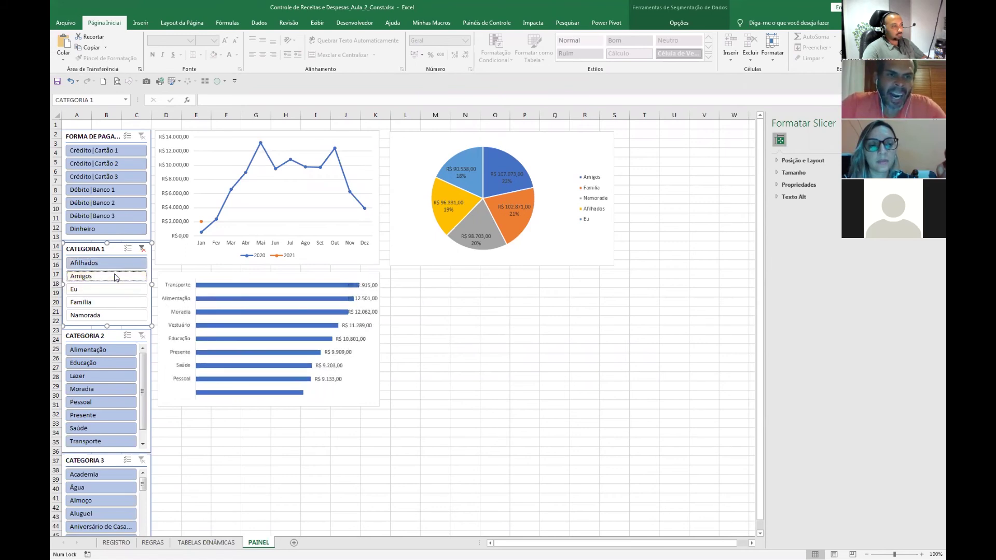
{"action": "left_click", "coordinate": [115, 287]}
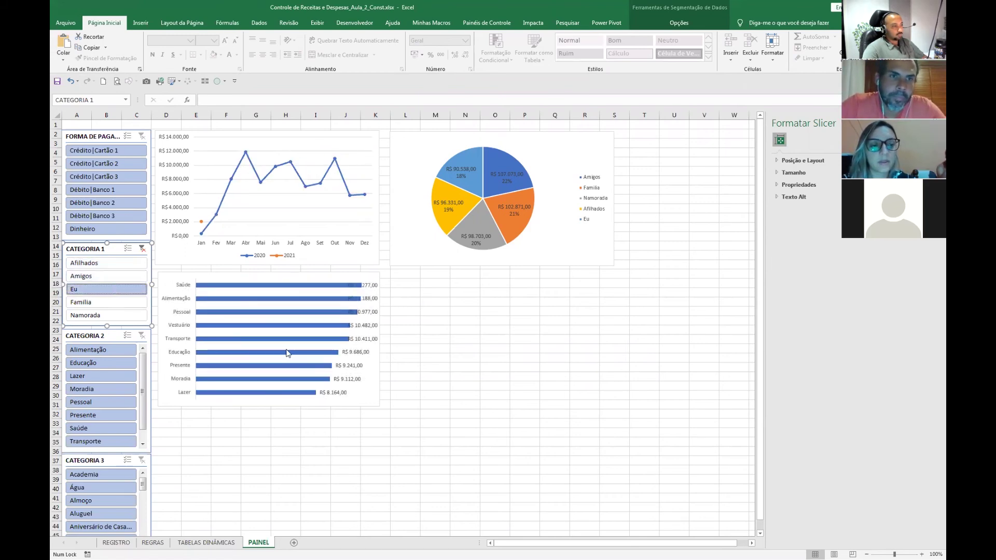
{"action": "left_click", "coordinate": [116, 303]}
{"action": "left_click", "coordinate": [116, 315]}
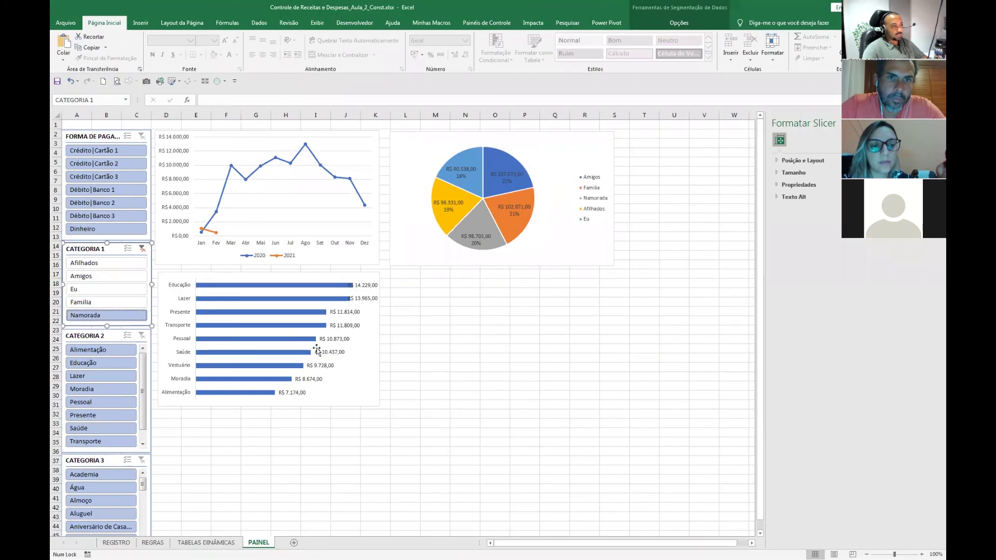
{"action": "left_click", "coordinate": [141, 250]}
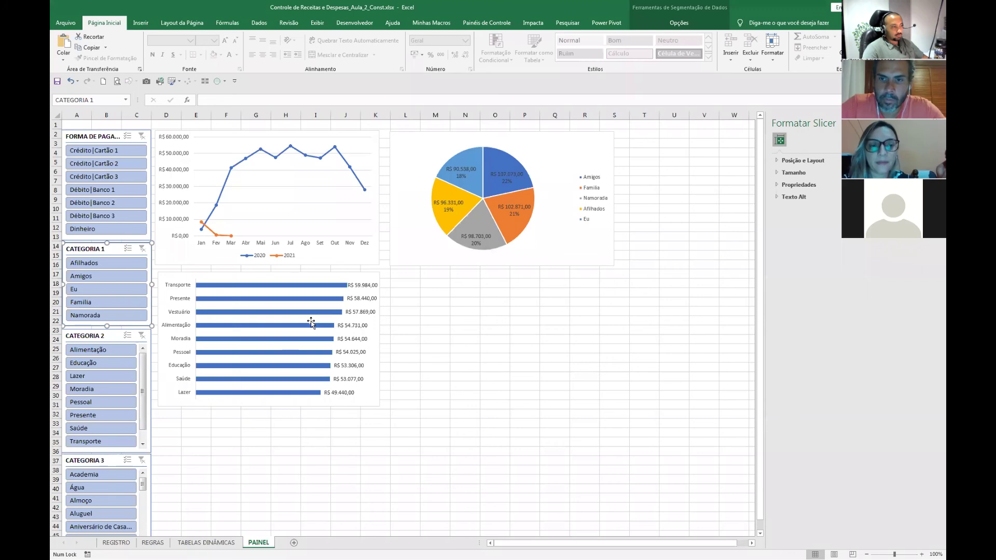
Narrow the plot area of the CATEGORIA 2 bar chart so the value labels fit inside the chart.
{"action": "left_click", "coordinate": [266, 340]}
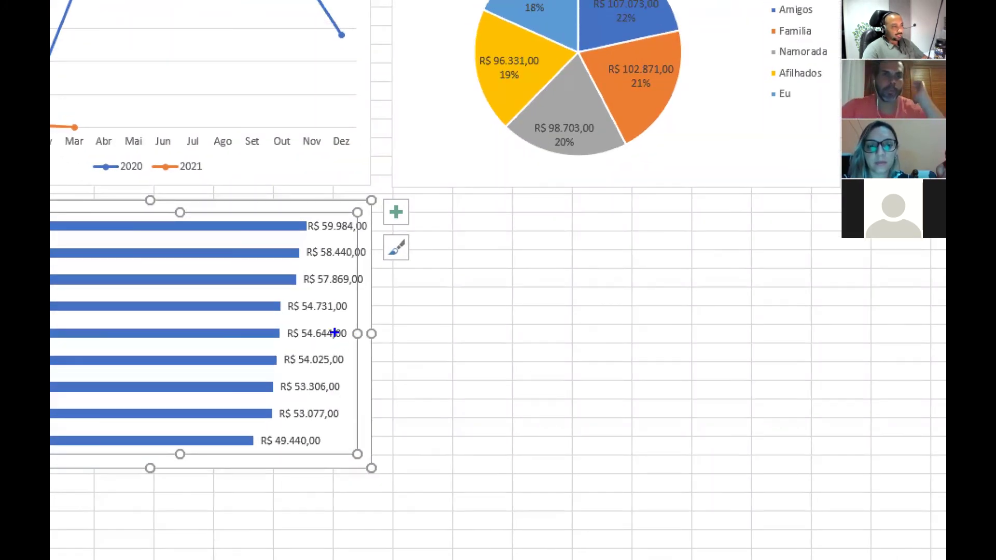
{"action": "mouse_move", "coordinate": [348, 332]}
{"action": "left_mouse_down"}
{"action": "mouse_move", "coordinate": [363, 344]}
{"action": "mouse_move", "coordinate": [340, 325]}
{"action": "mouse_move", "coordinate": [297, 340]}
{"action": "mouse_move", "coordinate": [324, 340]}
{"action": "left_mouse_up"}
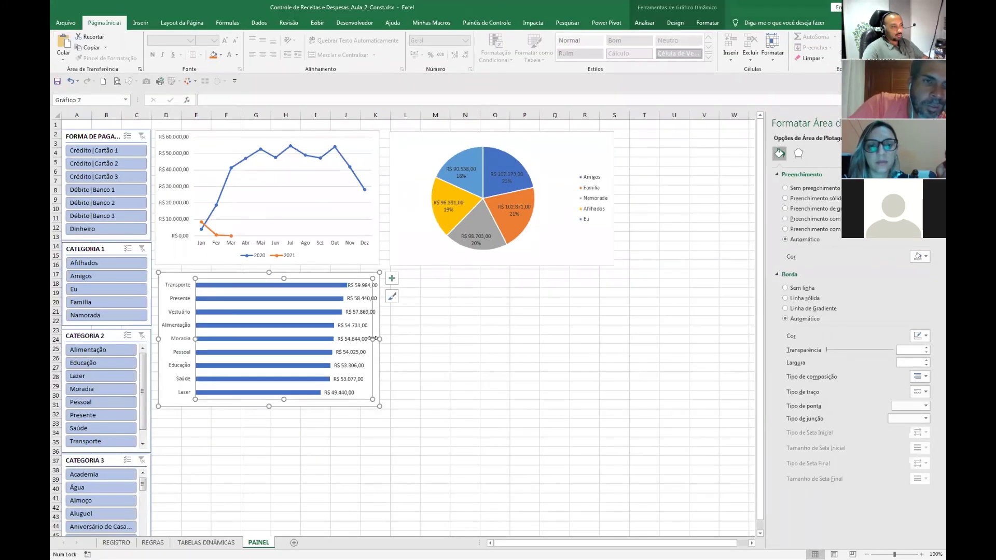
{"action": "left_click_drag", "start_coordinate": [373, 339], "coordinate": [353, 339]}
{"action": "left_click", "coordinate": [401, 339]}
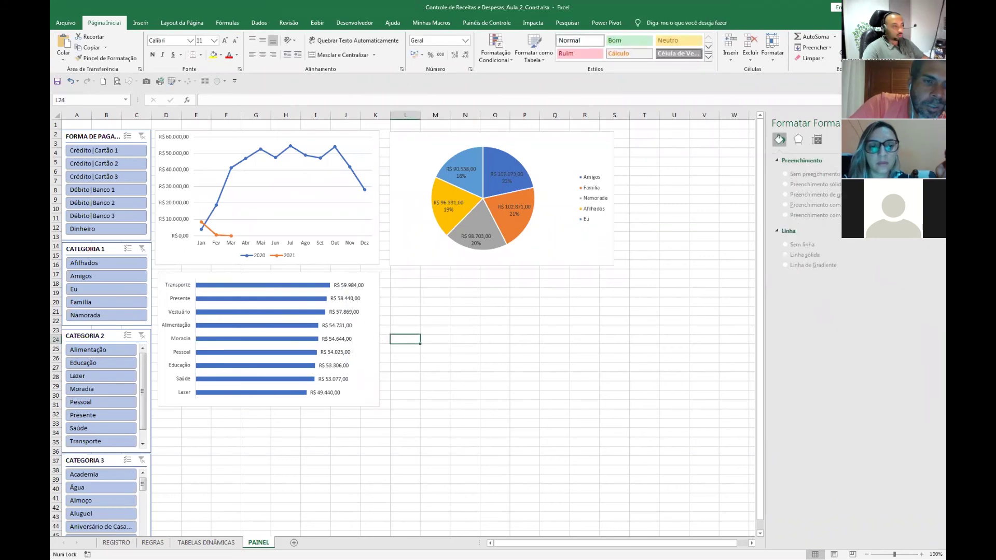
Check the bar chart's labels by filtering CATEGORIA 1 by Namorada, Eu, Afilhados and Amigos, and clear the filter.
{"action": "left_click", "coordinate": [121, 316]}
{"action": "left_click", "coordinate": [104, 289]}
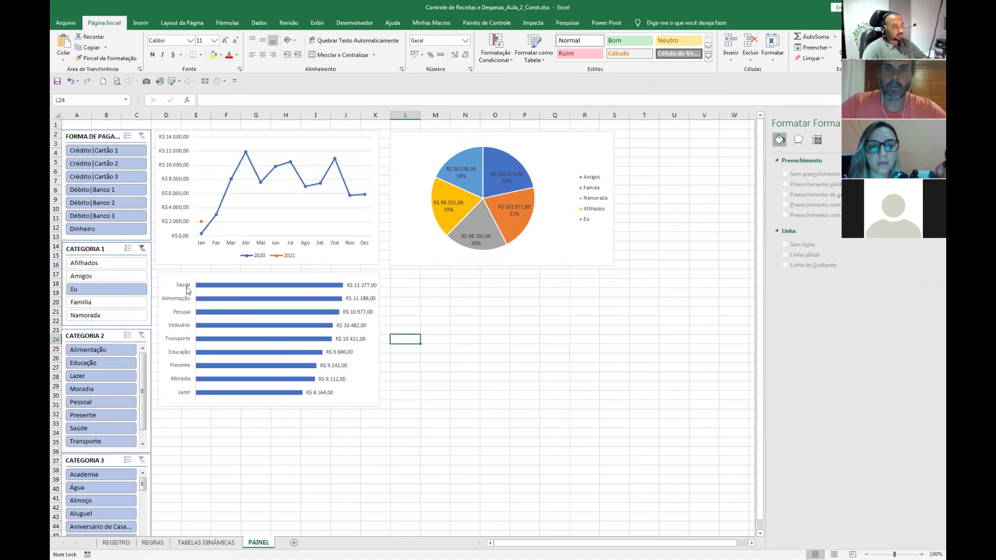
{"action": "left_click", "coordinate": [136, 264]}
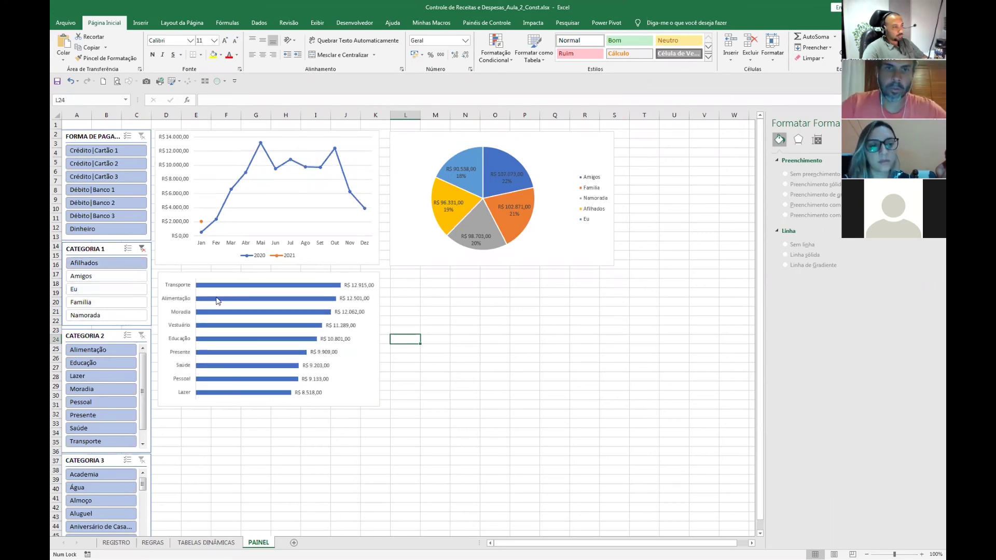
{"action": "left_click", "coordinate": [130, 276]}
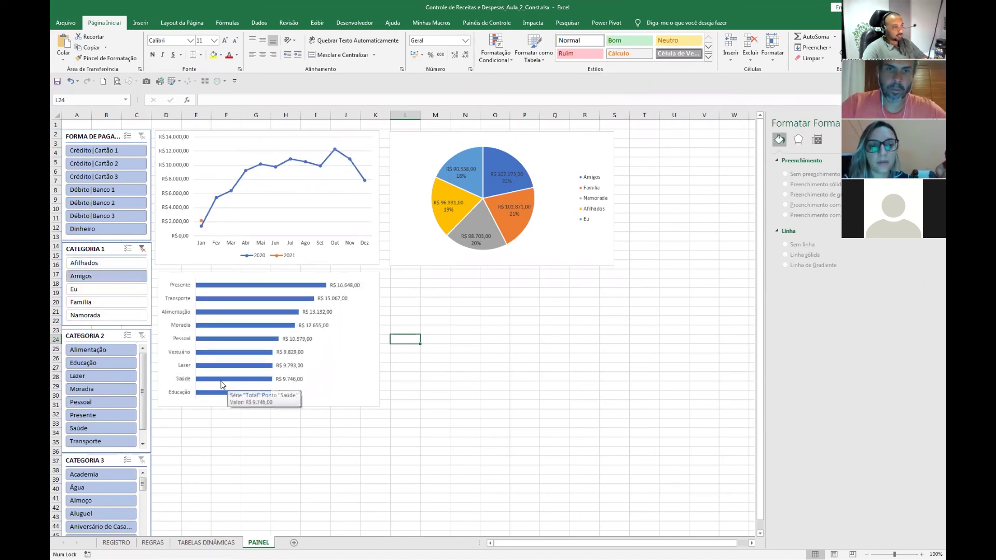
{"action": "left_click", "coordinate": [126, 317]}
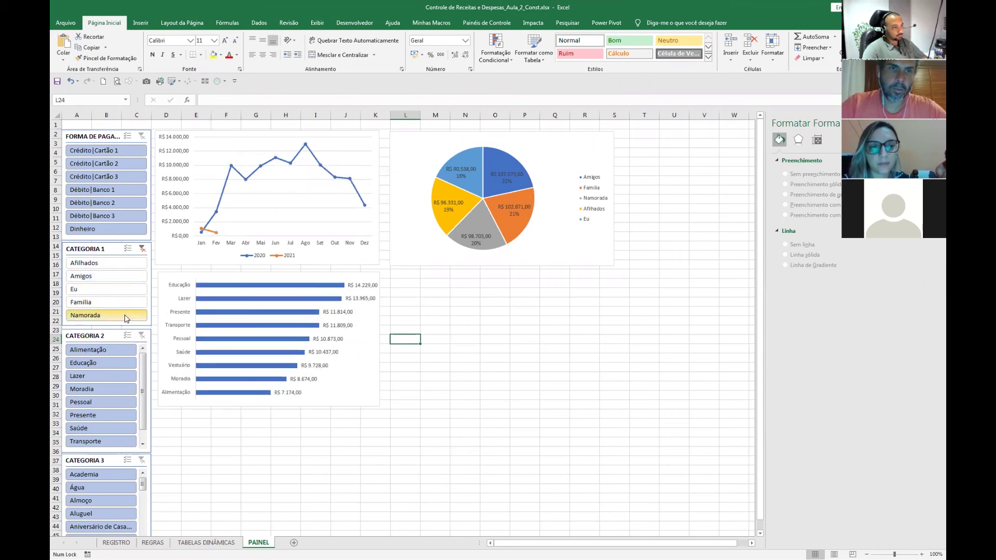
{"action": "left_click", "coordinate": [142, 249]}
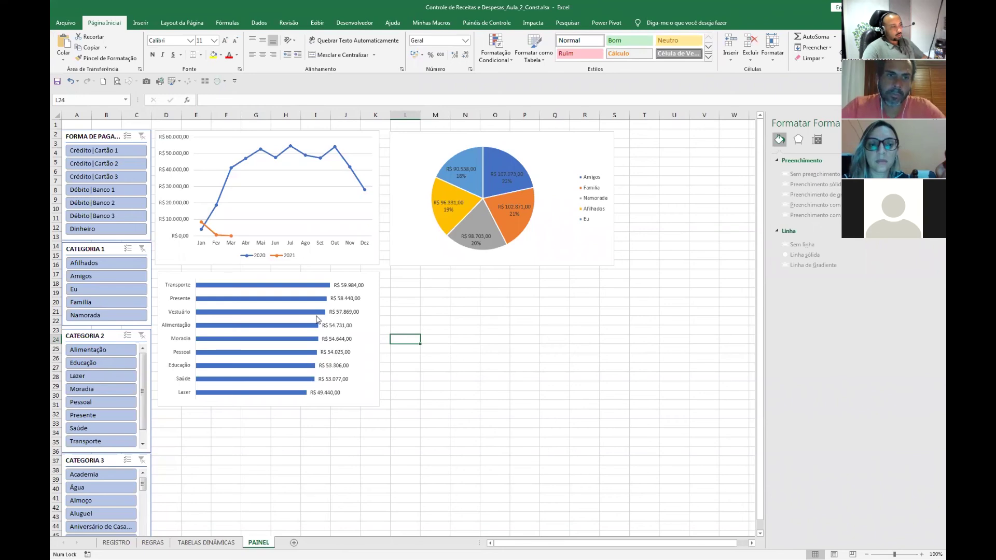
Reduce the gap width of the CATEGORIA 2 bar chart's data series so the bars are thick and nearly touching.
{"action": "right_click", "coordinate": [325, 289]}
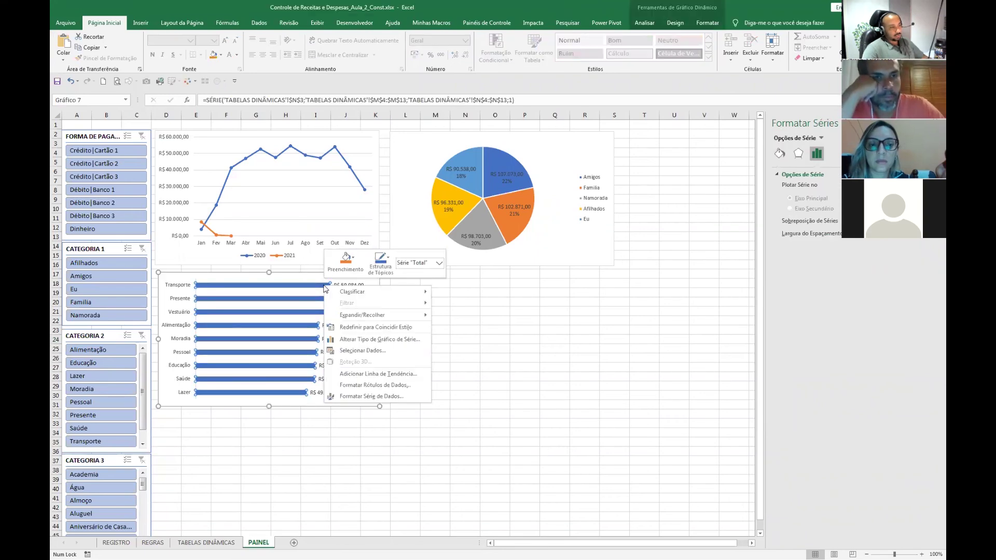
{"action": "left_click", "coordinate": [378, 402]}
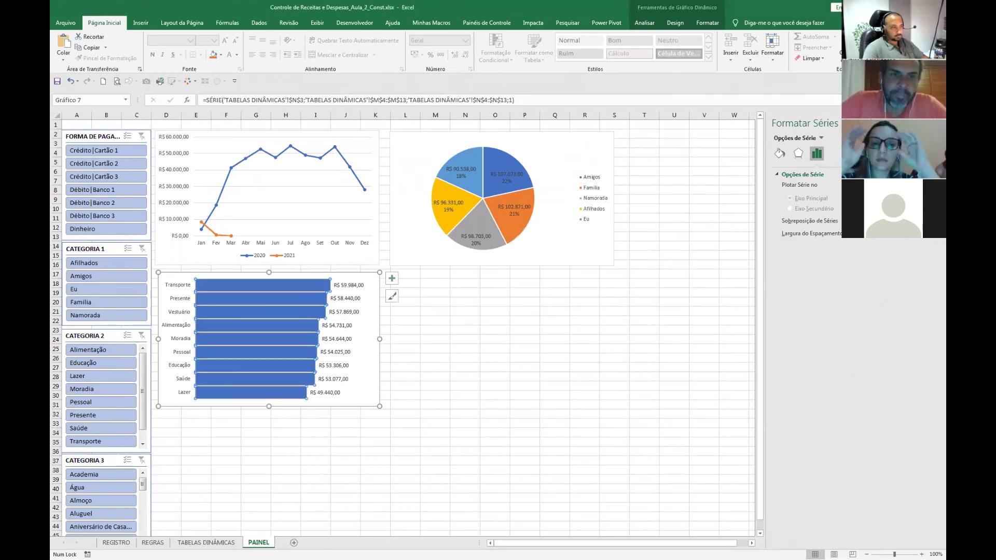
{"action": "left_click", "coordinate": [335, 431]}
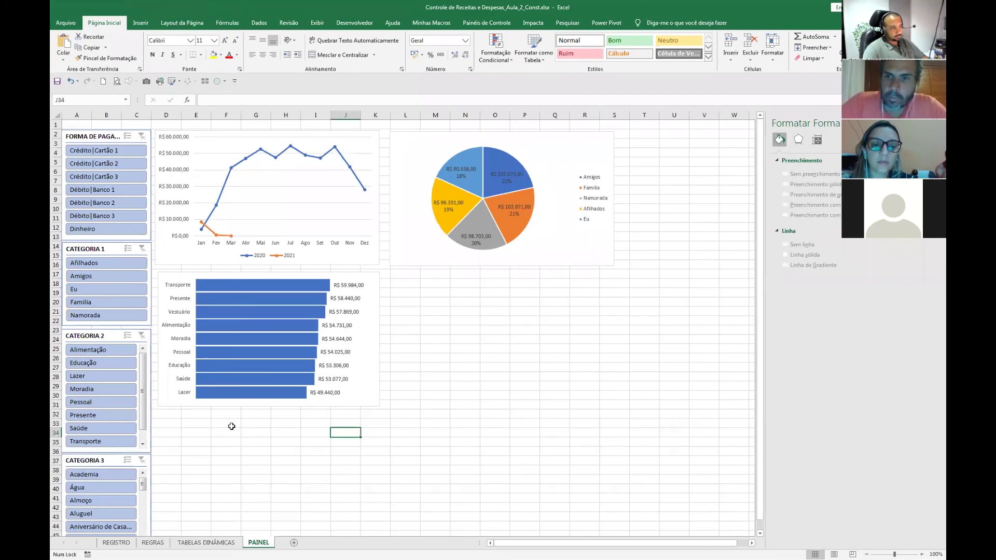
{"action": "left_click", "coordinate": [674, 275]}
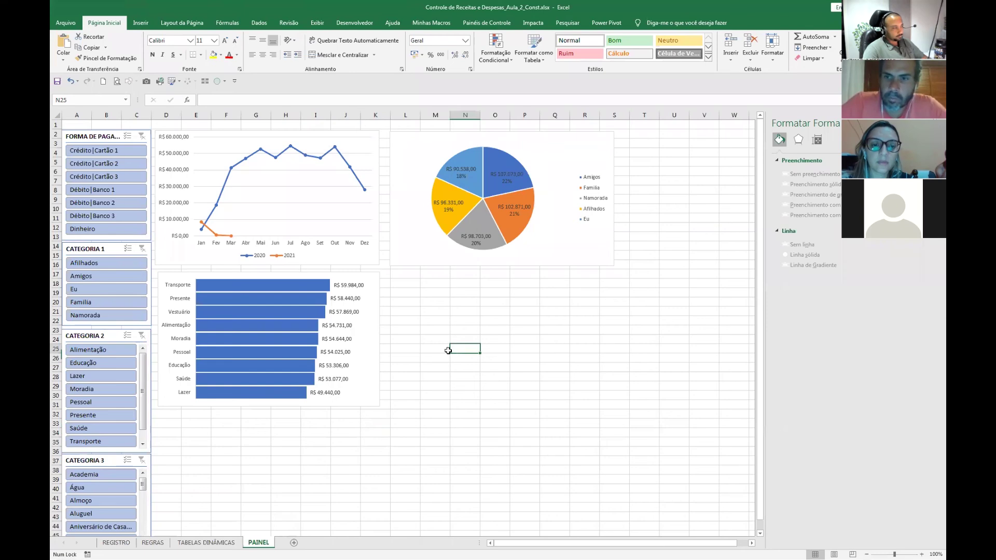
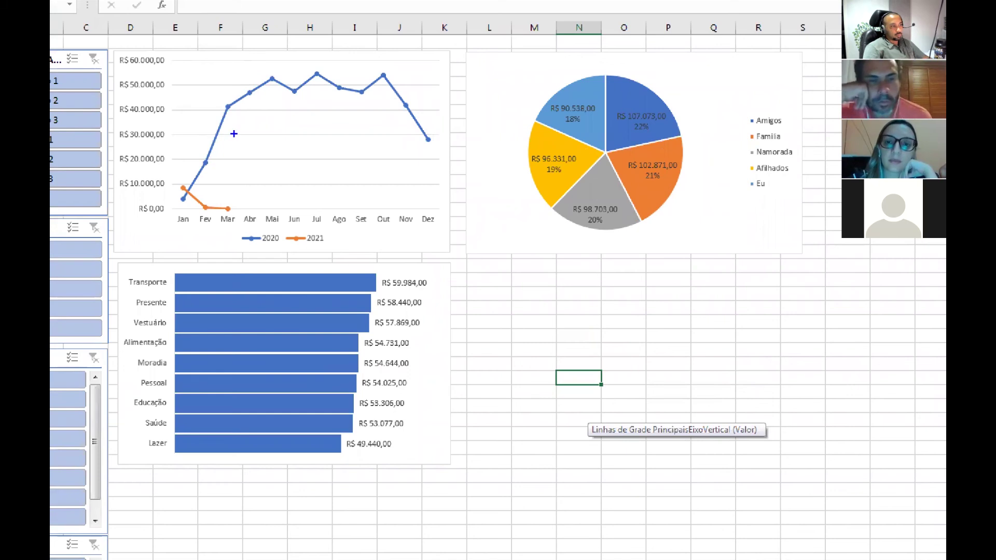
{"action": "mouse_move", "coordinate": [285, 72]}
{"action": "left_mouse_down"}
{"action": "mouse_move", "coordinate": [302, 135]}
{"action": "mouse_move", "coordinate": [304, 117]}
{"action": "left_mouse_up"}
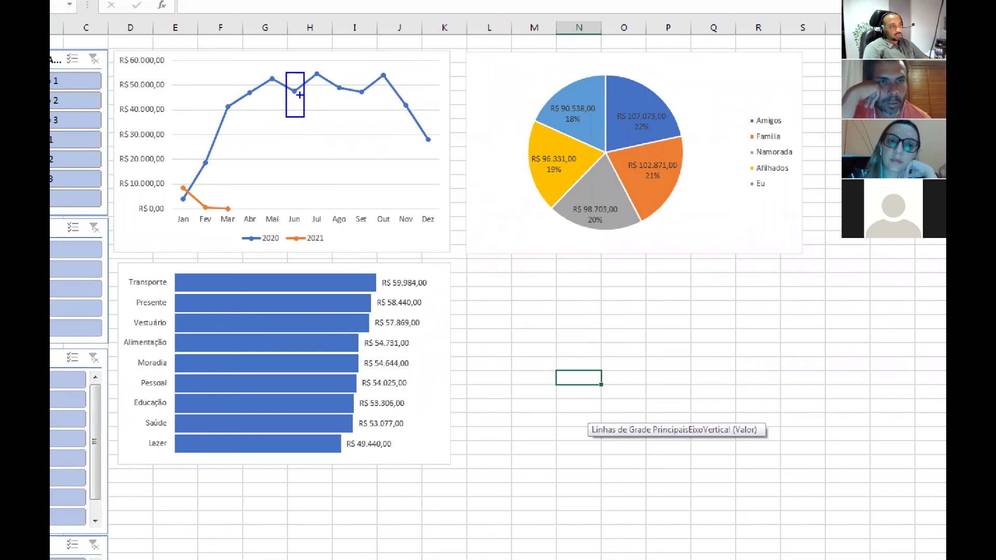
{"action": "left_click_drag", "start_coordinate": [496, 132], "coordinate": [304, 99]}
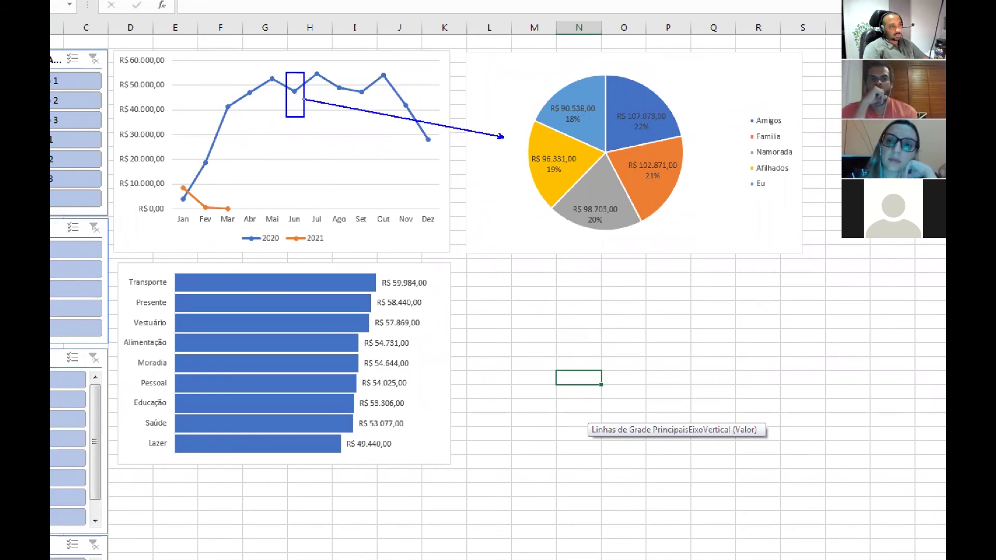
{"action": "mouse_move", "coordinate": [612, 99]}
{"action": "left_mouse_down"}
{"action": "mouse_move", "coordinate": [653, 133]}
{"action": "mouse_move", "coordinate": [675, 134]}
{"action": "left_mouse_up"}
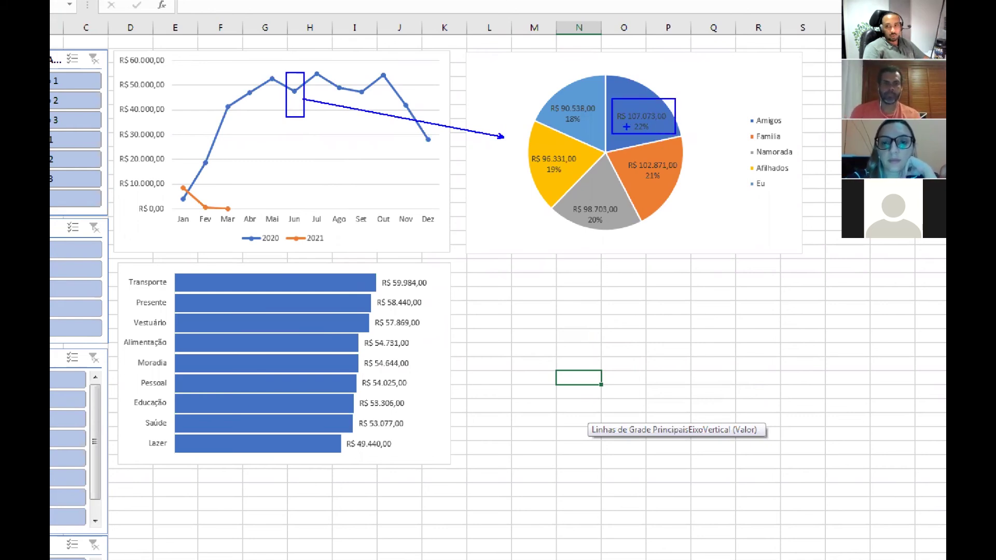
{"action": "left_click_drag", "start_coordinate": [606, 140], "coordinate": [446, 268]}
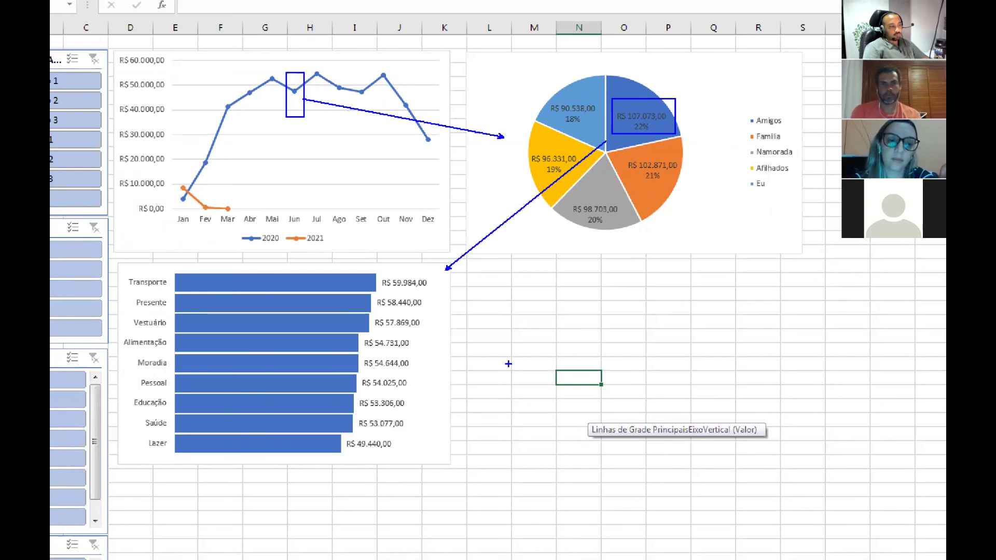
{"action": "left_click_drag", "start_coordinate": [340, 364], "coordinate": [508, 364]}
{"action": "mouse_move", "coordinate": [115, 350]}
{"action": "left_mouse_down"}
{"action": "mouse_move", "coordinate": [289, 377]}
{"action": "mouse_move", "coordinate": [360, 375]}
{"action": "left_mouse_up"}
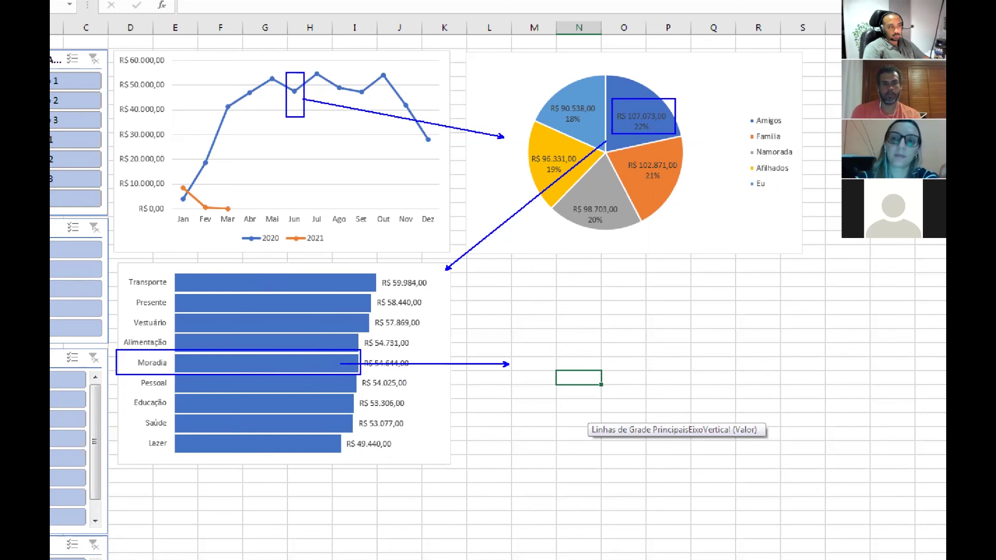
{"action": "key", "text": "Escape"}
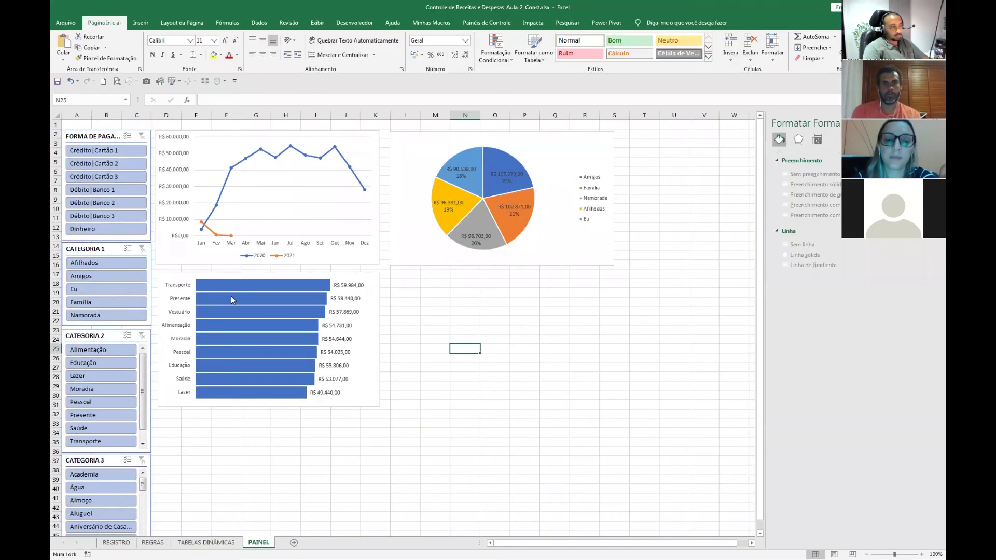
Copy the CATEGORIA 2 pivot table on the TABELAS DINÂMICAS sheet and paste the copy at cell Q3.
{"action": "left_click", "coordinate": [210, 542]}
{"action": "left_click_drag", "start_coordinate": [262, 152], "coordinate": [347, 271]}
{"action": "key", "text": "ctrl+c"}
{"action": "key", "text": "Right"}
{"action": "key", "text": "Right"}
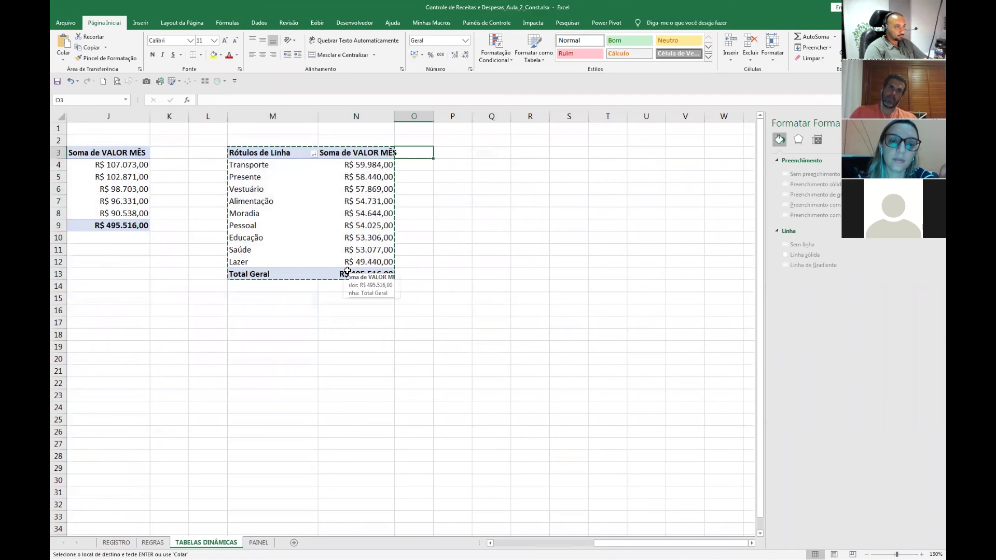
{"action": "key", "text": "Right"}
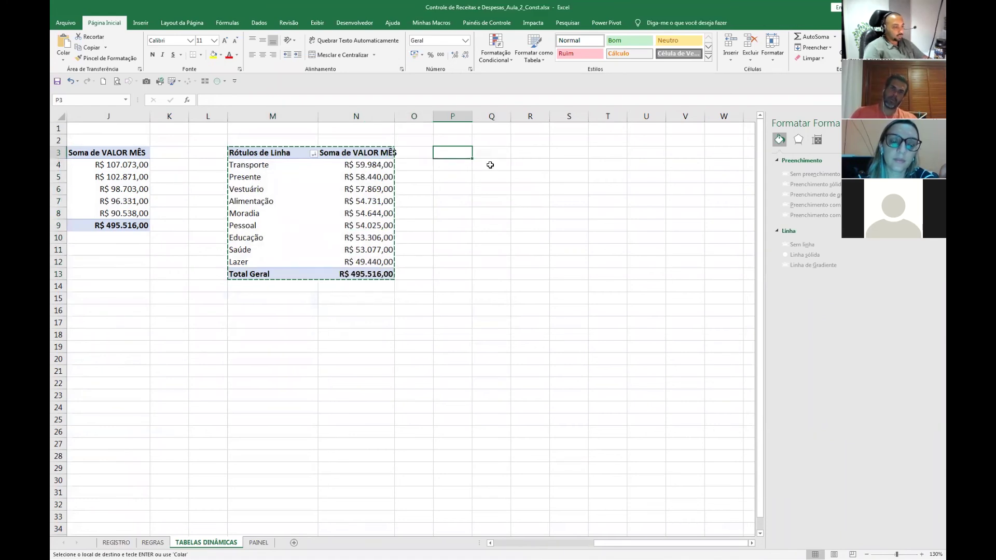
{"action": "left_click", "coordinate": [489, 154]}
{"action": "key", "text": "ctrl+v"}
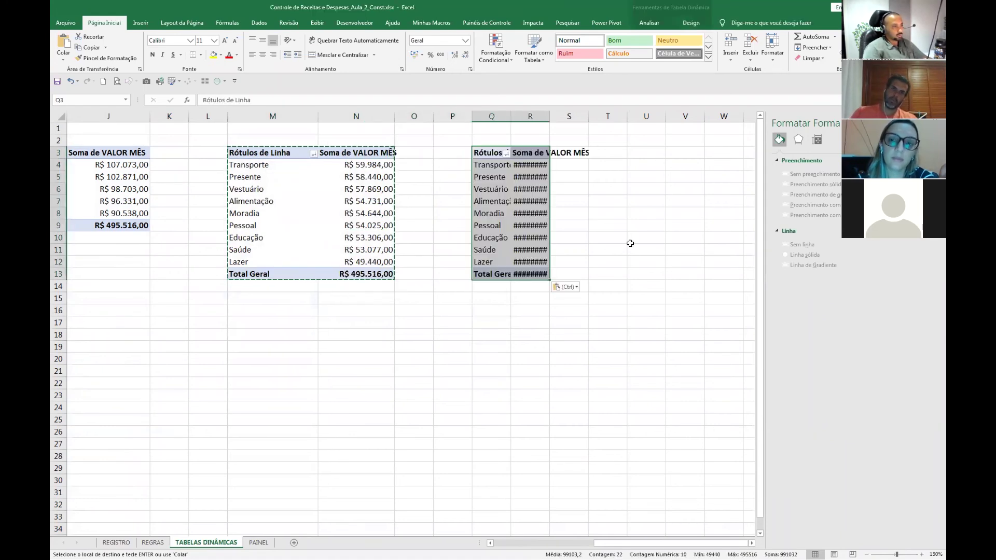
Make CATEGORIA 3 the row field of the copied pivot table and autofit columns Q and R.
{"action": "left_click", "coordinate": [540, 203]}
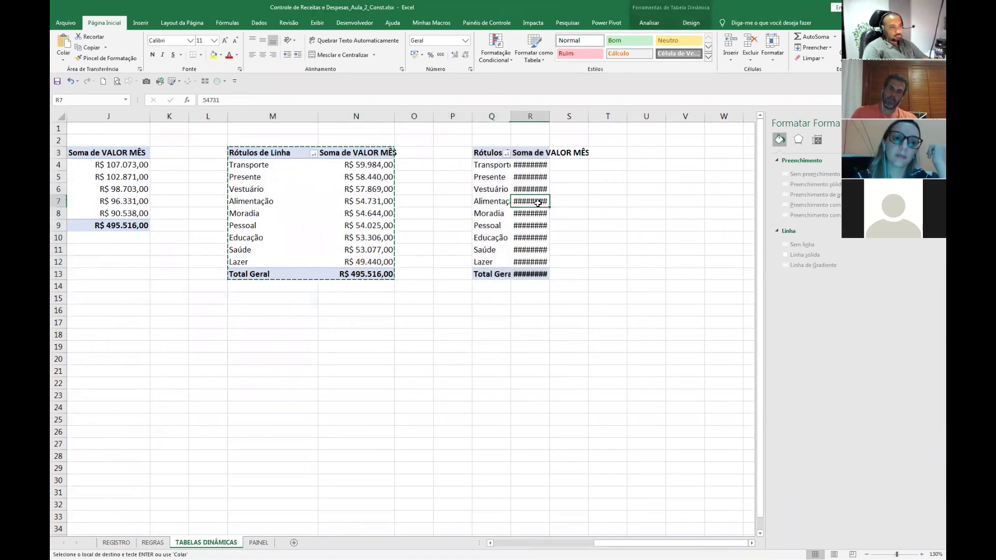
{"action": "right_click", "coordinate": [539, 203]}
{"action": "left_click", "coordinate": [577, 338]}
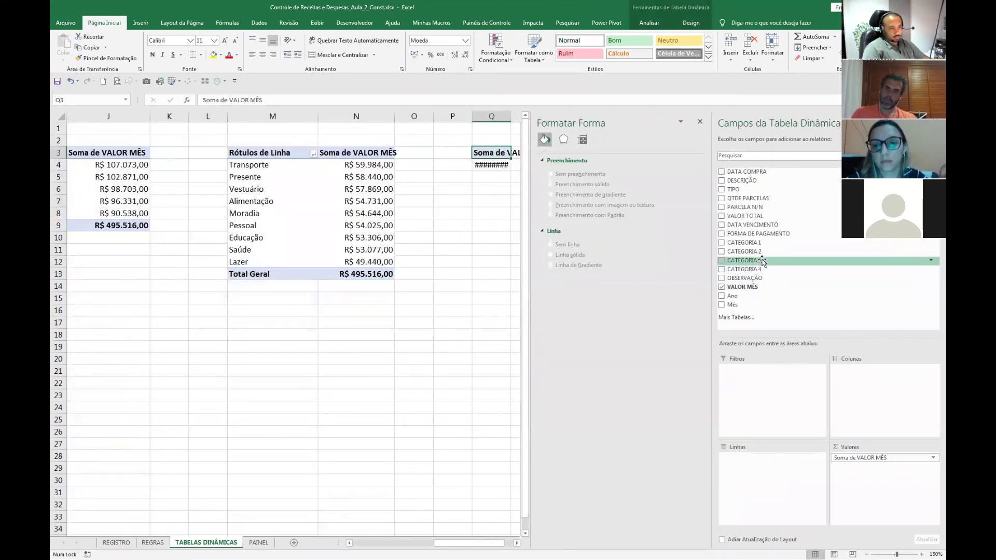
{"action": "left_click_drag", "start_coordinate": [771, 261], "coordinate": [767, 473]}
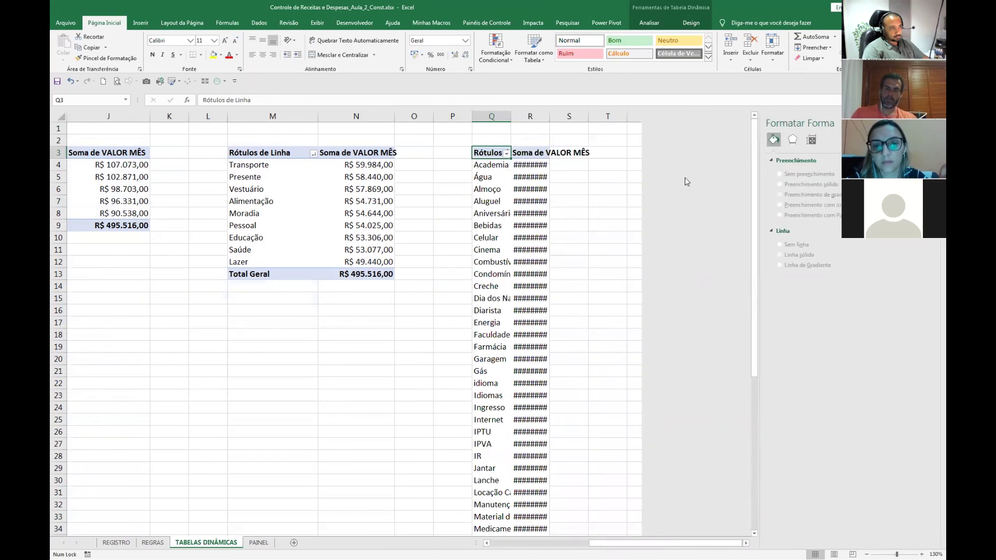
{"action": "double_click", "coordinate": [511, 117]}
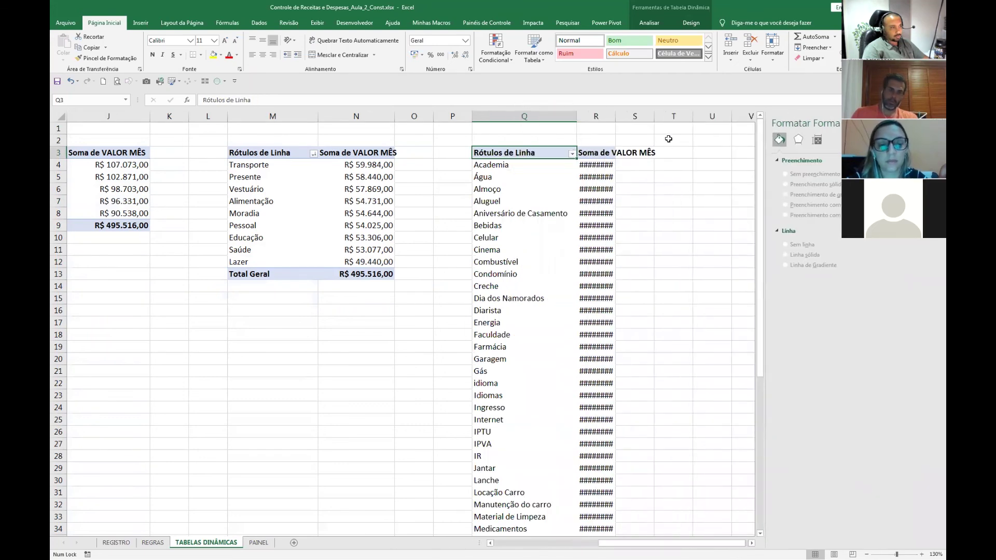
{"action": "double_click", "coordinate": [616, 116]}
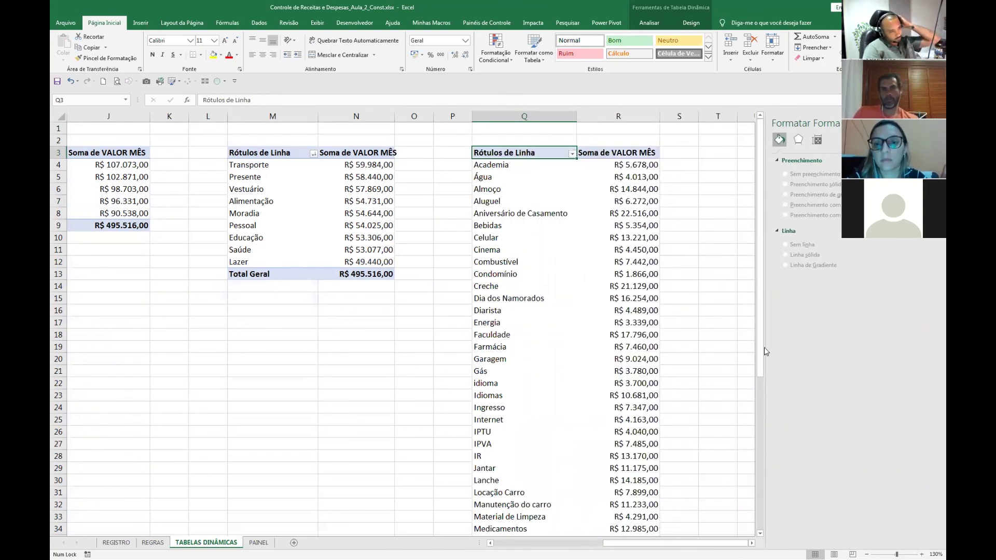
Look through the row labels of the CATEGORIA 3 pivot table from beginning to end.
{"action": "left_click", "coordinate": [750, 543]}
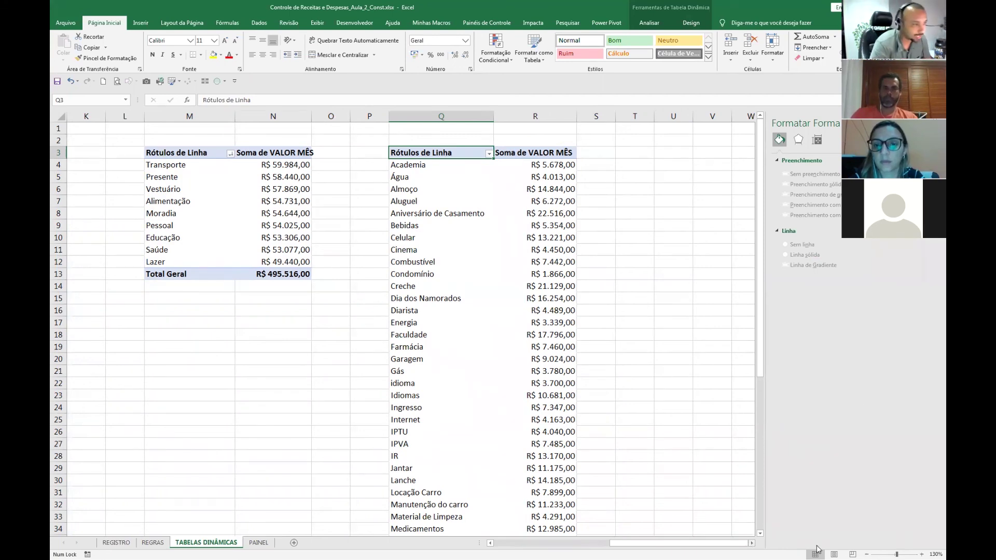
{"action": "left_click", "coordinate": [416, 295]}
{"action": "scroll", "coordinate": [428, 274], "scroll_direction": "down", "scroll_amount": 9}
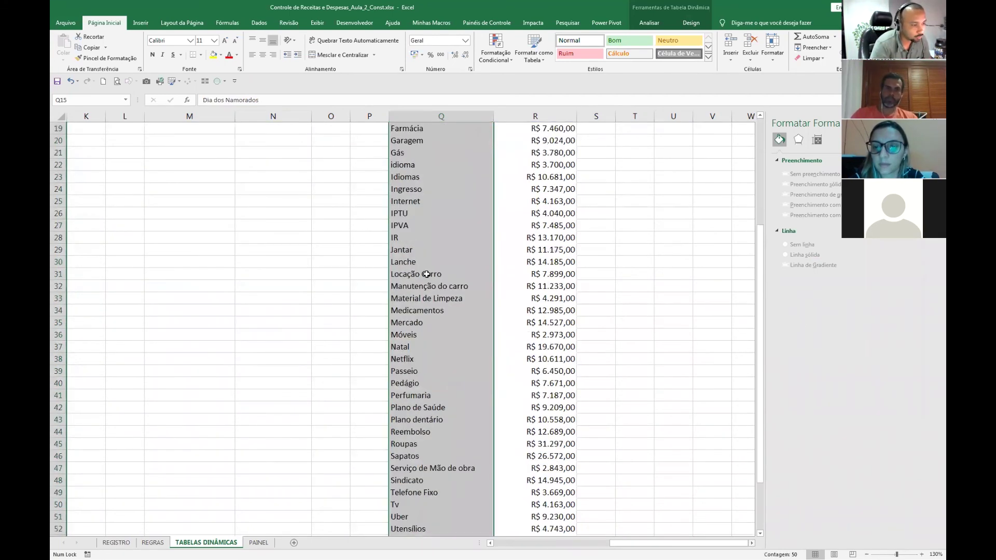
{"action": "scroll", "coordinate": [428, 273], "scroll_direction": "up", "scroll_amount": 7}
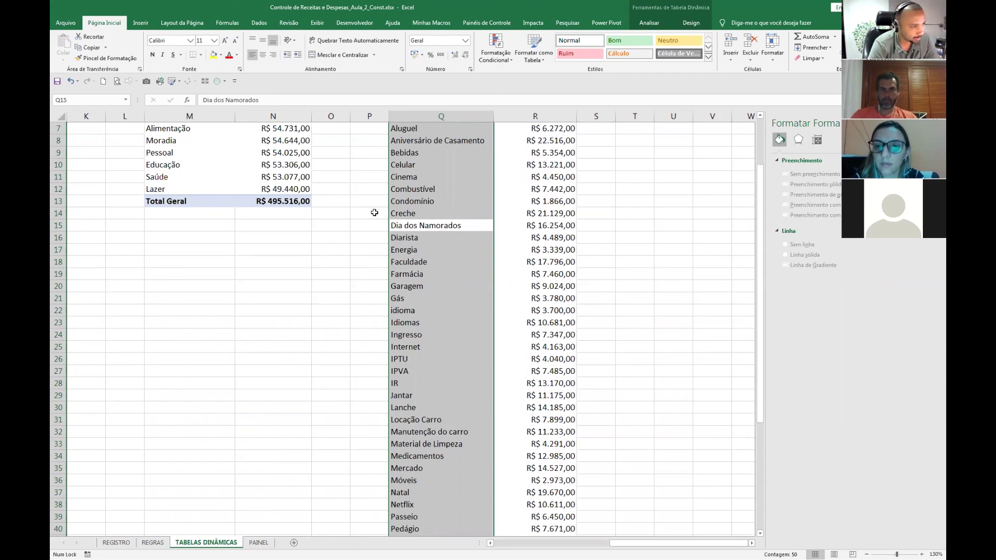
{"action": "left_click", "coordinate": [375, 213]}
{"action": "scroll", "coordinate": [375, 213], "scroll_direction": "up", "scroll_amount": 2}
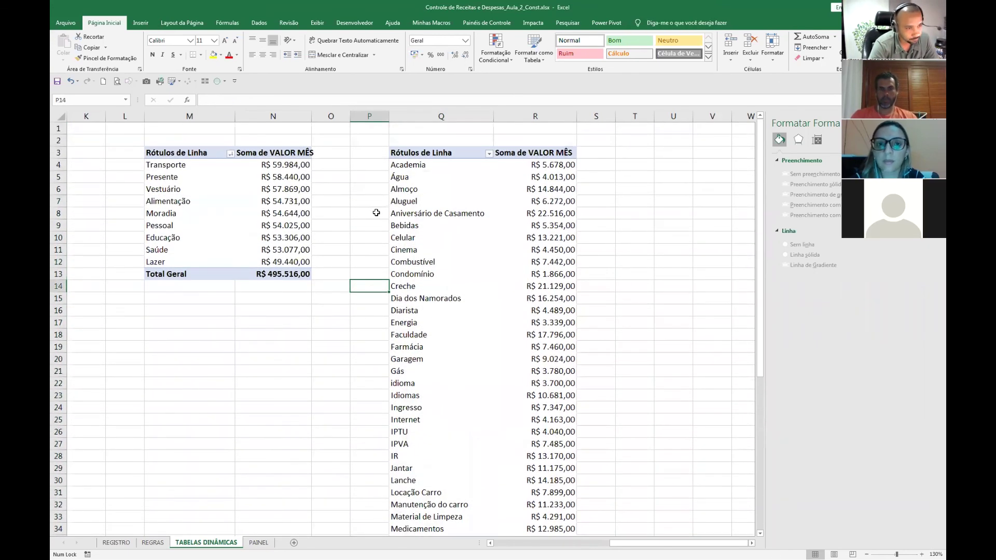
Move the line, pie and bar charts on PAINEL together to the right, freeing space beside the slicers.
{"action": "left_click", "coordinate": [258, 542]}
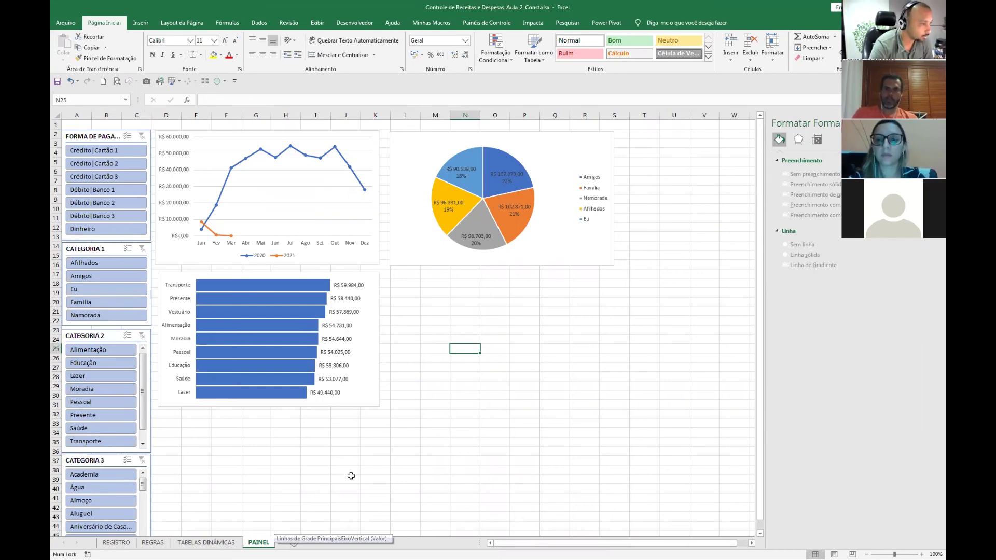
{"action": "left_click", "coordinate": [370, 404]}
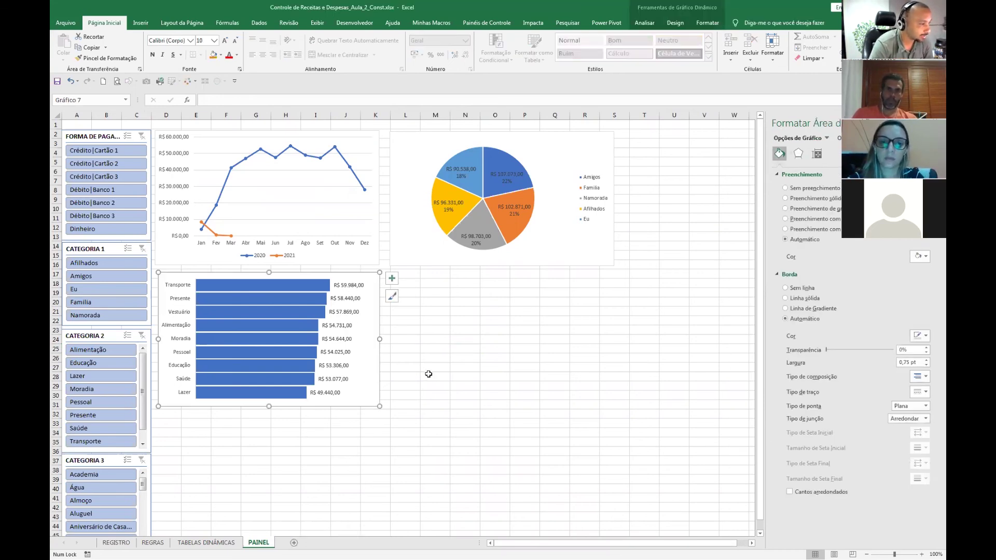
{"action": "left_click", "coordinate": [376, 263], "text": "ctrl"}
{"action": "left_click", "coordinate": [393, 264], "text": "ctrl"}
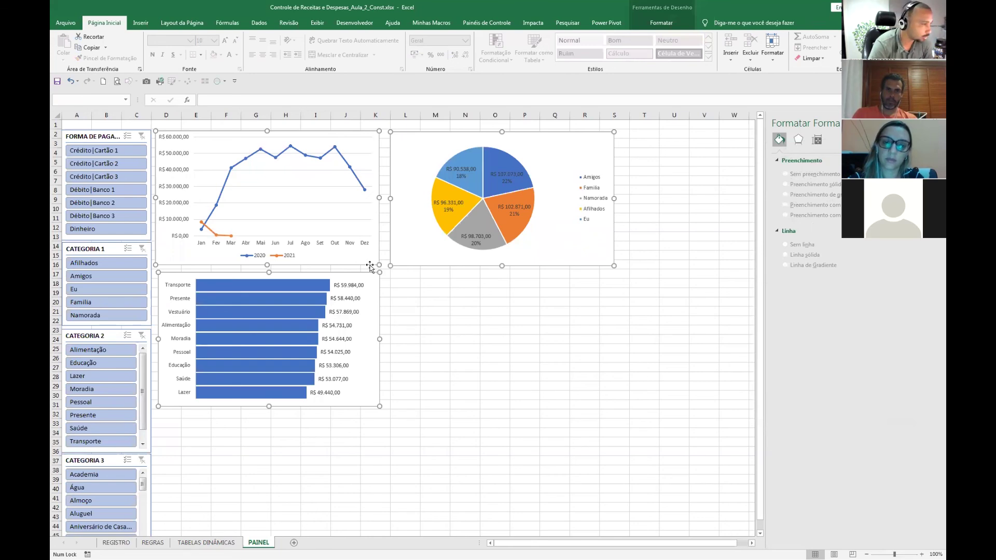
{"action": "left_click_drag", "start_coordinate": [367, 265], "coordinate": [446, 263]}
{"action": "left_click", "coordinate": [501, 368]}
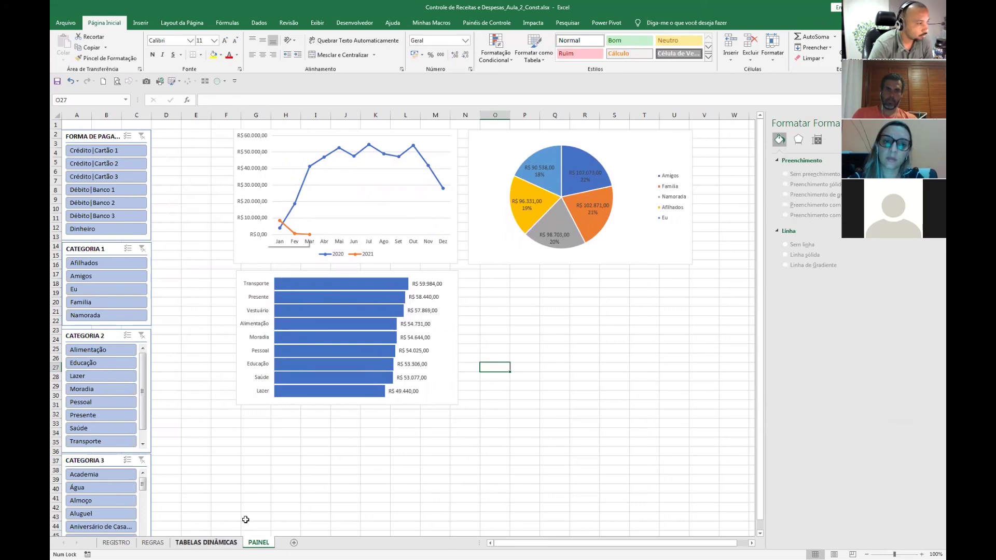
Insert Ano and Mês slicers for the CATEGORIA 2 pivot table on the TABELAS DINÂMICAS sheet.
{"action": "left_click", "coordinate": [192, 542]}
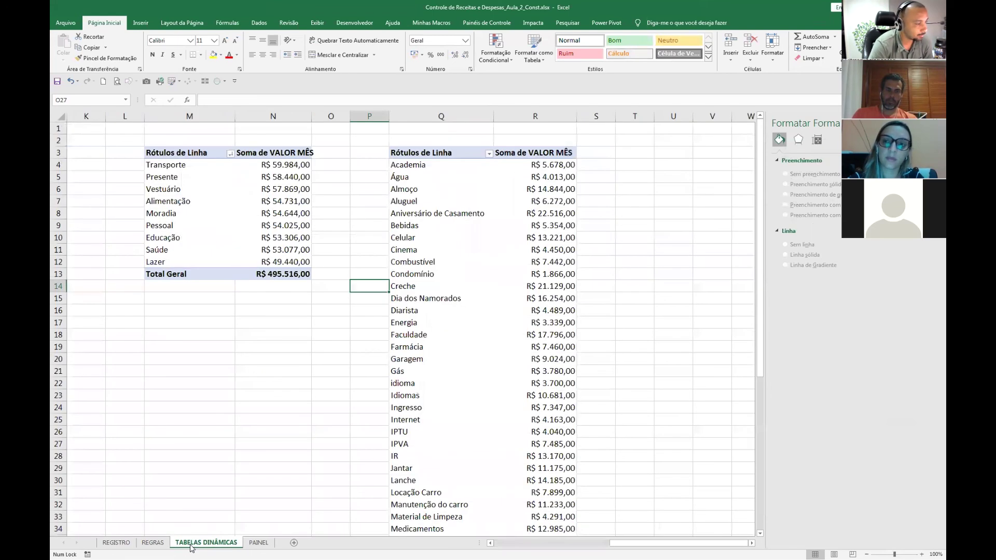
{"action": "left_click", "coordinate": [271, 224]}
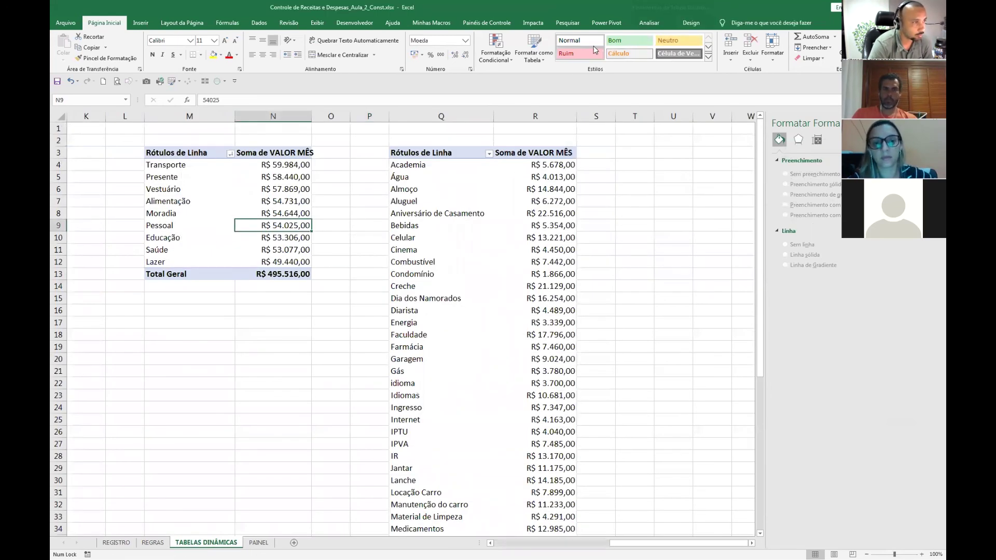
{"action": "left_click", "coordinate": [649, 22]}
{"action": "left_click", "coordinate": [413, 59]}
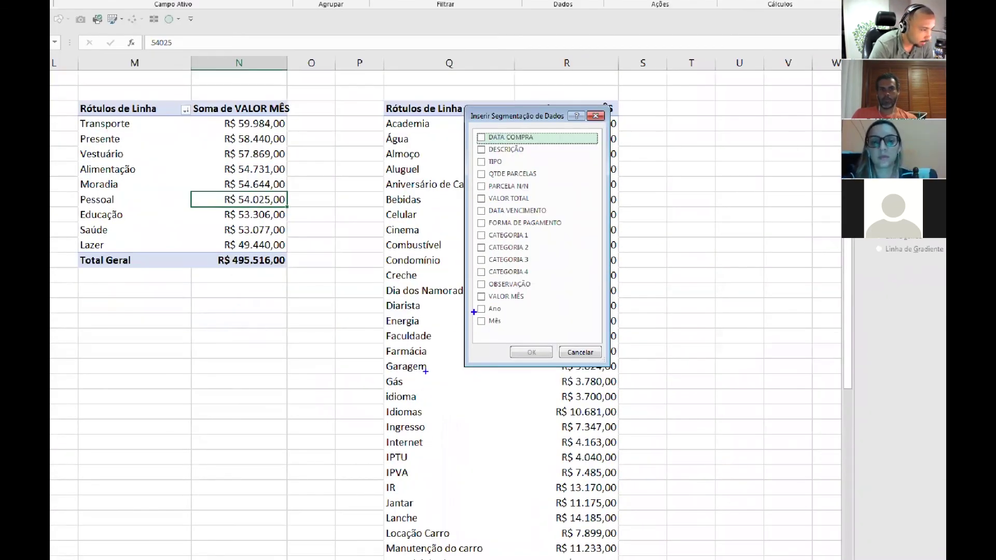
{"action": "mouse_move", "coordinate": [474, 312]}
{"action": "left_mouse_down"}
{"action": "mouse_move", "coordinate": [430, 321]}
{"action": "mouse_move", "coordinate": [415, 342]}
{"action": "left_mouse_up"}
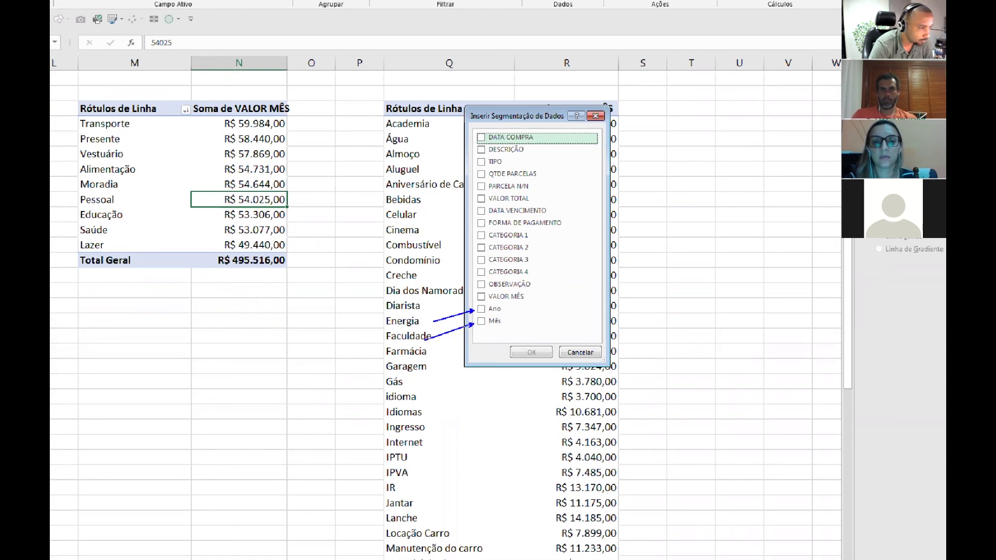
{"action": "left_click_drag", "start_coordinate": [468, 301], "coordinate": [512, 328]}
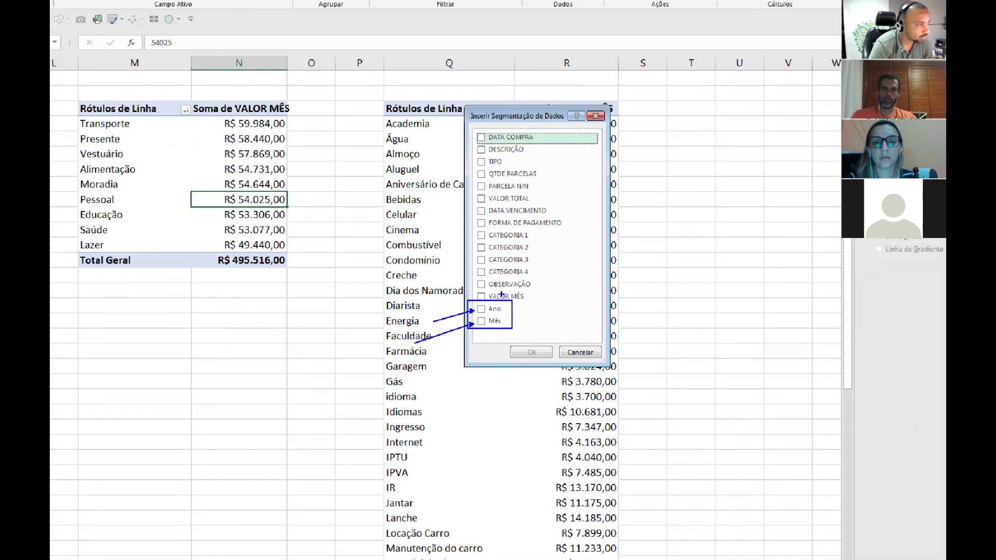
{"action": "mouse_move", "coordinate": [79, 103]}
{"action": "left_mouse_down"}
{"action": "mouse_move", "coordinate": [244, 263]}
{"action": "mouse_move", "coordinate": [286, 268]}
{"action": "left_mouse_up"}
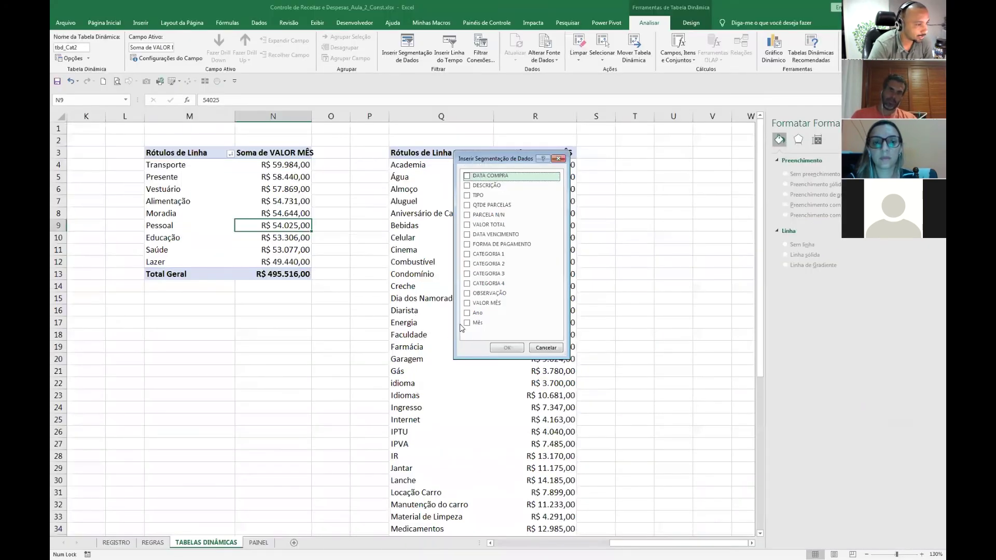
{"action": "left_click", "coordinate": [481, 309]}
{"action": "left_click", "coordinate": [481, 322]}
{"action": "left_click", "coordinate": [504, 347]}
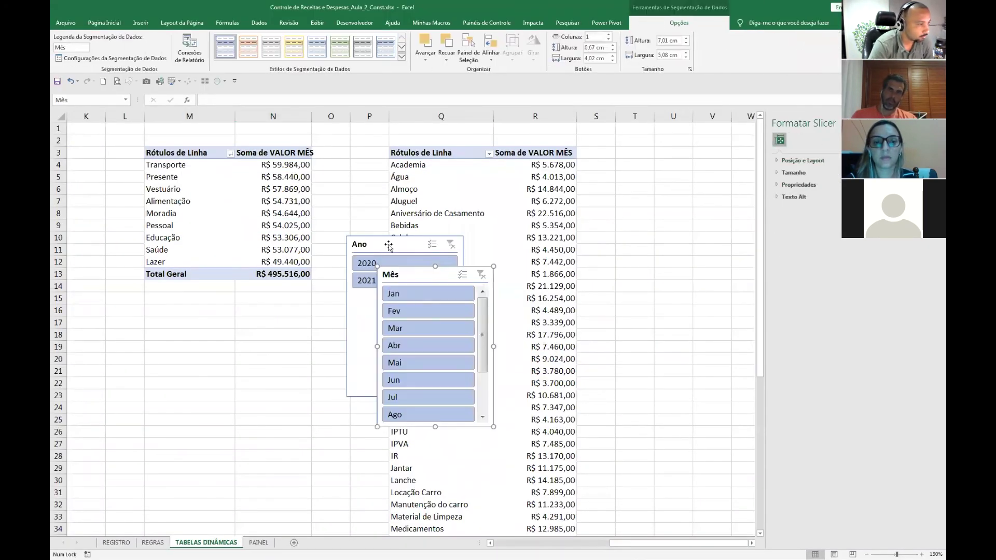
Move the Ano and Mês slicers to PAINEL beside the existing slicers, stacking Mês below Ano and shortening it to about 4,71 cm.
{"action": "left_click", "coordinate": [285, 225]}
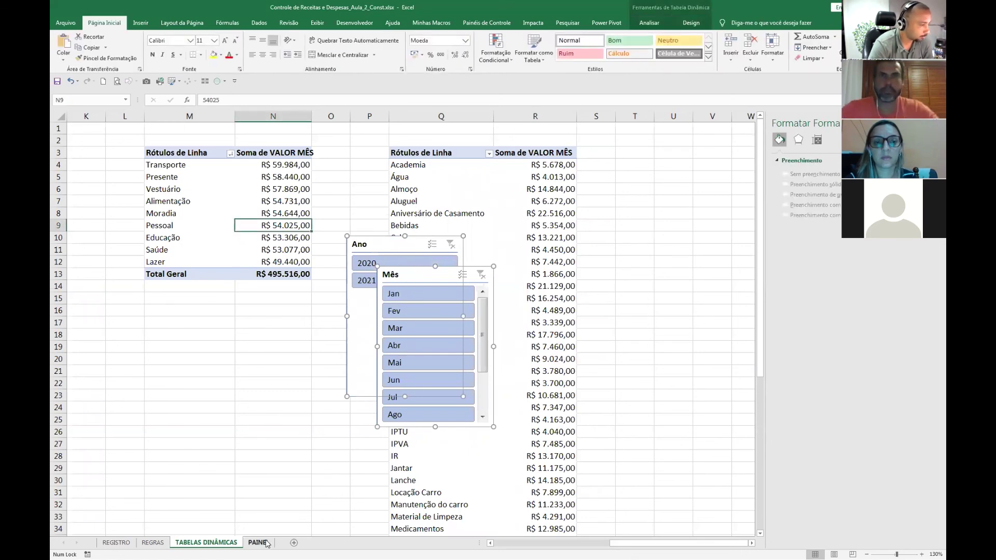
{"action": "left_click", "coordinate": [258, 542]}
{"action": "left_click", "coordinate": [206, 306]}
{"action": "key", "text": "ctrl+v"}
{"action": "left_click_drag", "start_coordinate": [200, 306], "coordinate": [184, 252]}
{"action": "left_click", "coordinate": [171, 320]}
{"action": "left_click", "coordinate": [201, 254]}
{"action": "left_click_drag", "start_coordinate": [198, 367], "coordinate": [197, 325]}
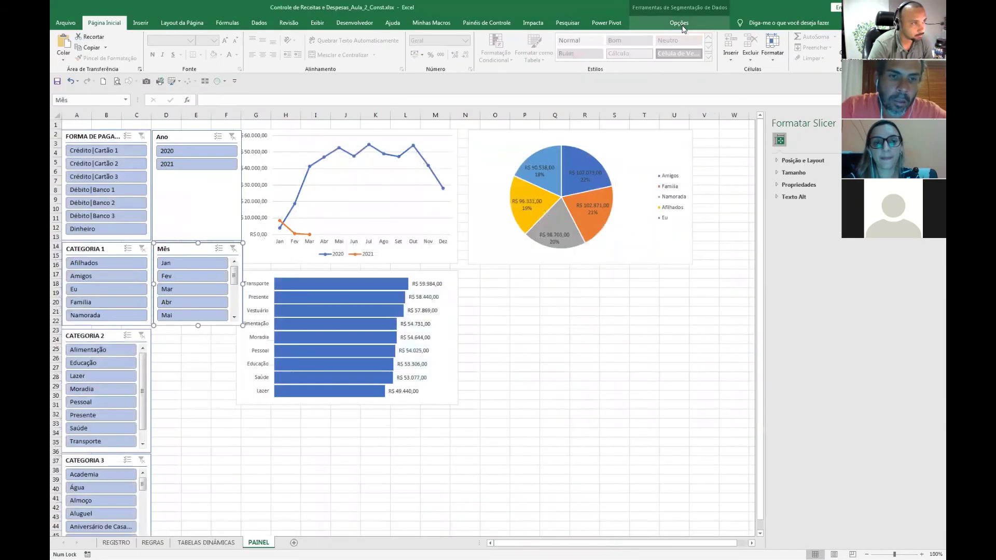
Set the Mês slicer's buttons to 3 columns so all twelve months show at once.
{"action": "left_click", "coordinate": [677, 26]}
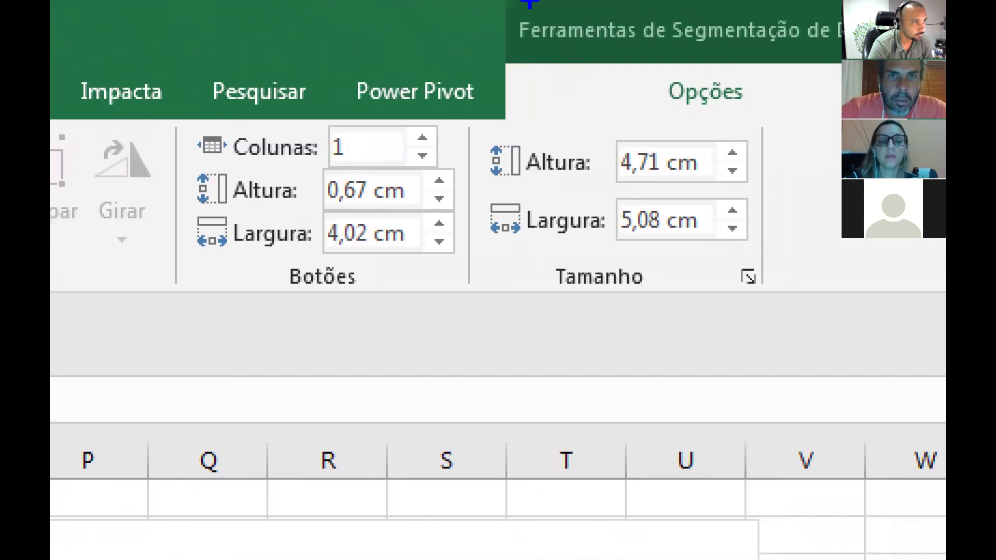
{"action": "mouse_move", "coordinate": [494, 7]}
{"action": "left_mouse_down"}
{"action": "mouse_move", "coordinate": [842, 124]}
{"action": "mouse_move", "coordinate": [842, 112]}
{"action": "left_mouse_up"}
{"action": "left_click_drag", "start_coordinate": [388, 37], "coordinate": [361, 136]}
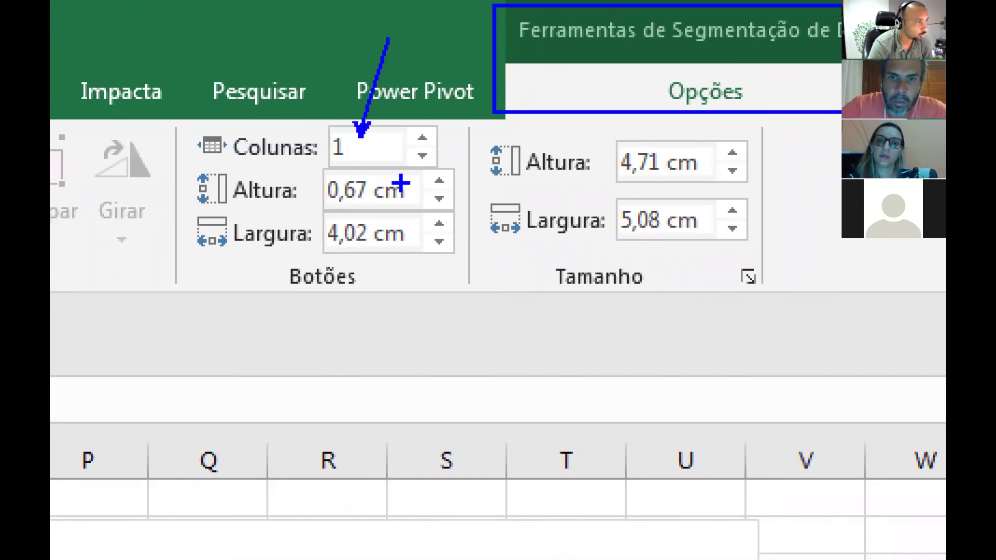
{"action": "key", "text": "Escape"}
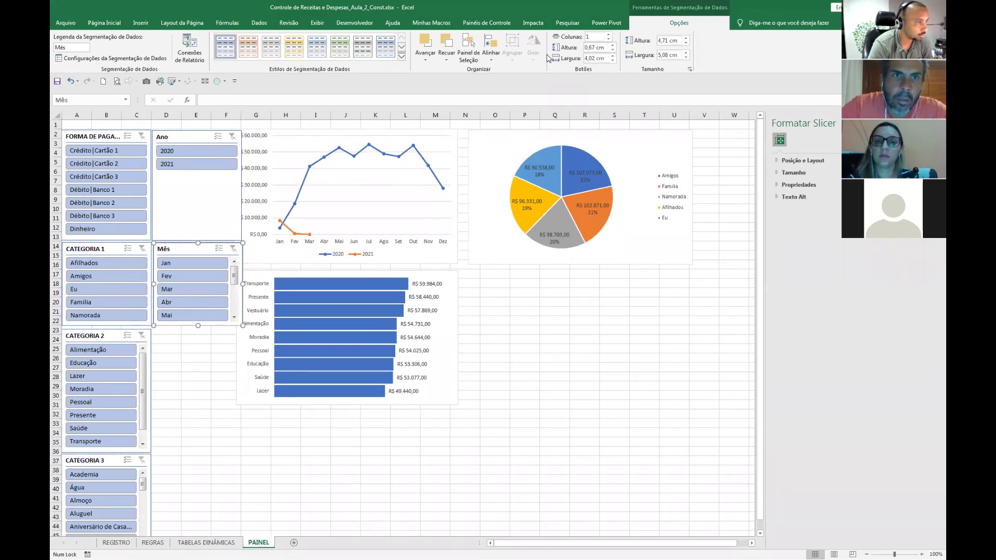
{"action": "left_click", "coordinate": [609, 34]}
{"action": "left_click", "coordinate": [609, 34]}
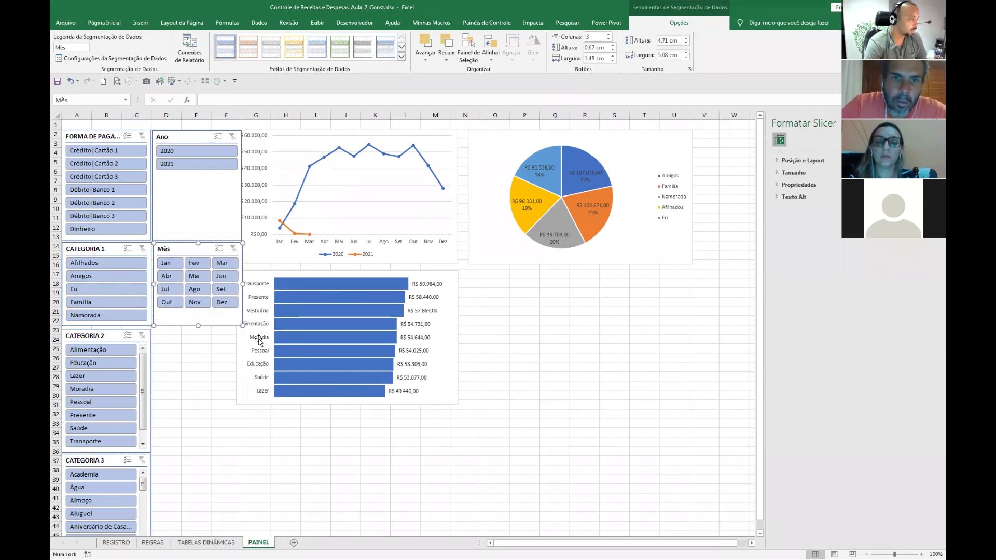
{"action": "left_click", "coordinate": [196, 387]}
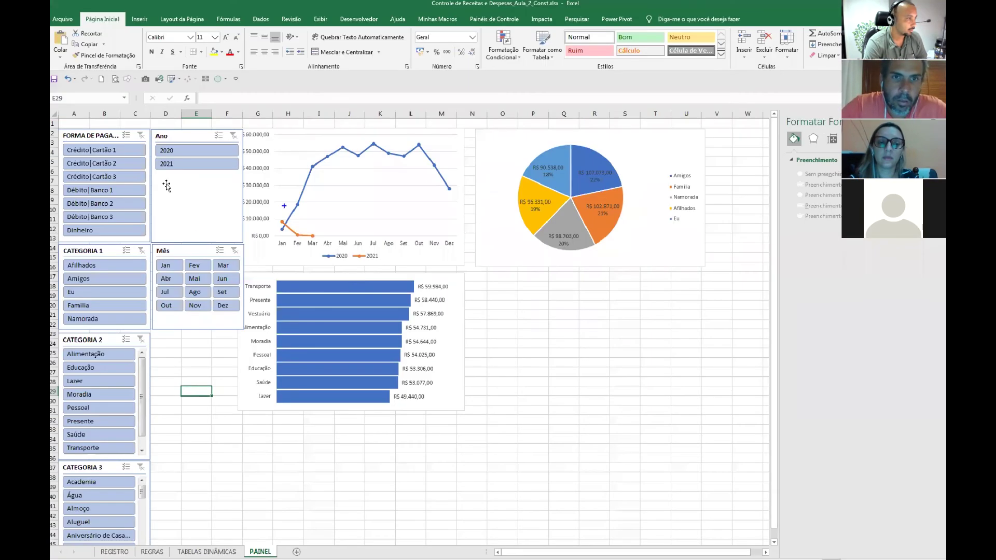
Select the three dashboard charts and shift them slightly further right, clear of the Ano and Mês slicers.
{"action": "left_click", "coordinate": [387, 93]}
{"action": "left_click", "coordinate": [512, 139], "text": "ctrl"}
{"action": "left_click", "coordinate": [440, 391], "text": "ctrl"}
{"action": "left_click_drag", "start_coordinate": [432, 409], "coordinate": [456, 407]}
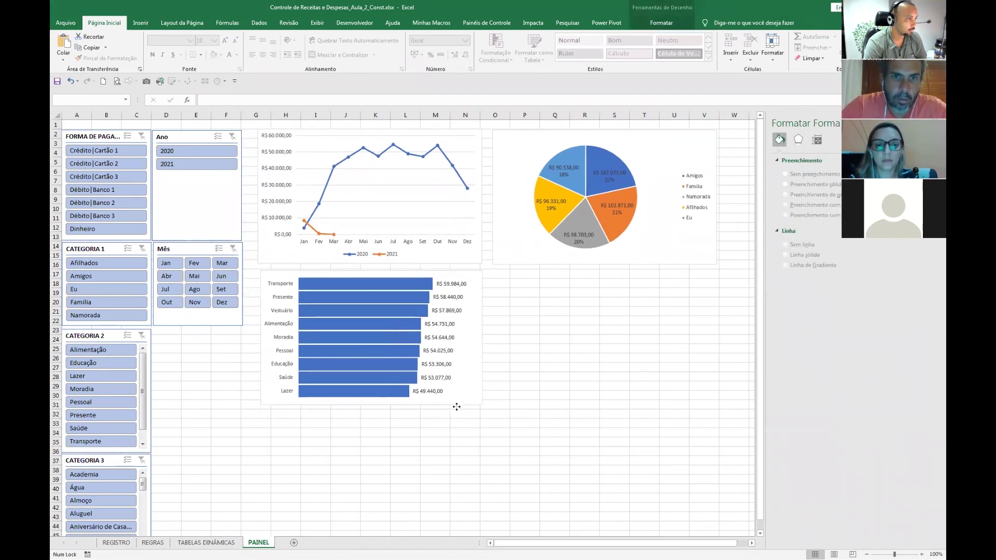
{"action": "left_click", "coordinate": [226, 450]}
{"action": "left_click", "coordinate": [195, 406]}
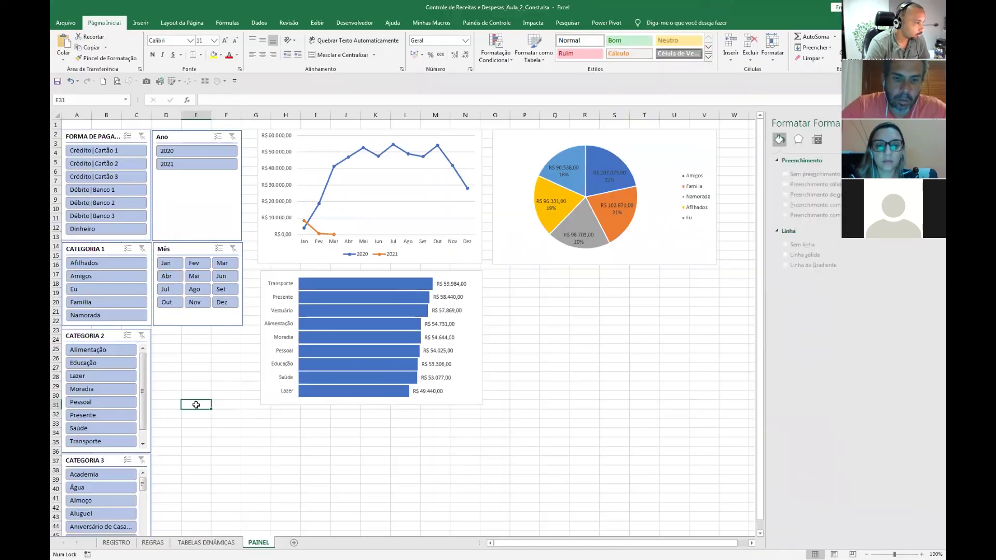
Move the CATEGORIA 3 slicer beside the CATEGORIA 2 slicer, directly below the Mês slicer.
{"action": "left_click", "coordinate": [196, 470]}
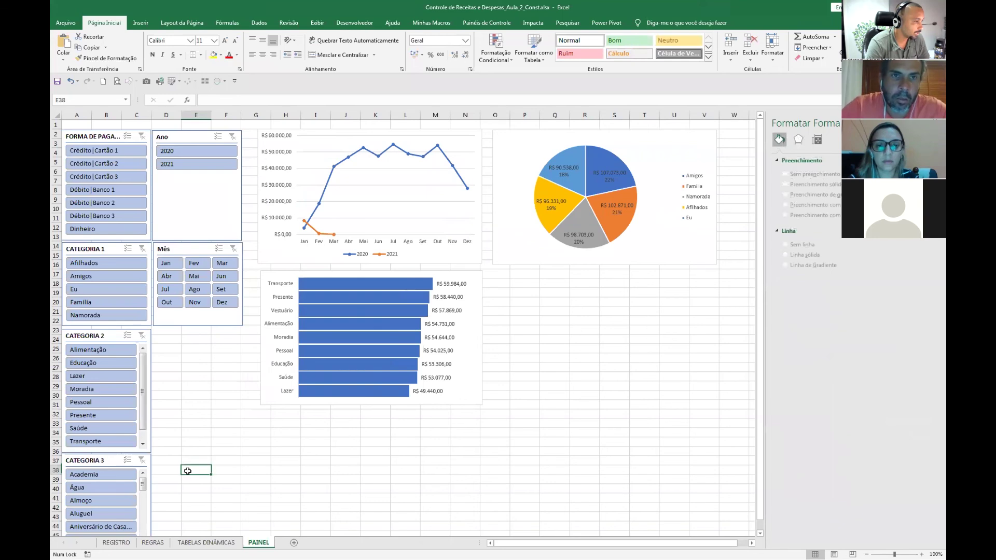
{"action": "scroll", "coordinate": [171, 441], "scroll_direction": "down", "scroll_amount": 1}
{"action": "left_click_drag", "start_coordinate": [94, 434], "coordinate": [181, 308]}
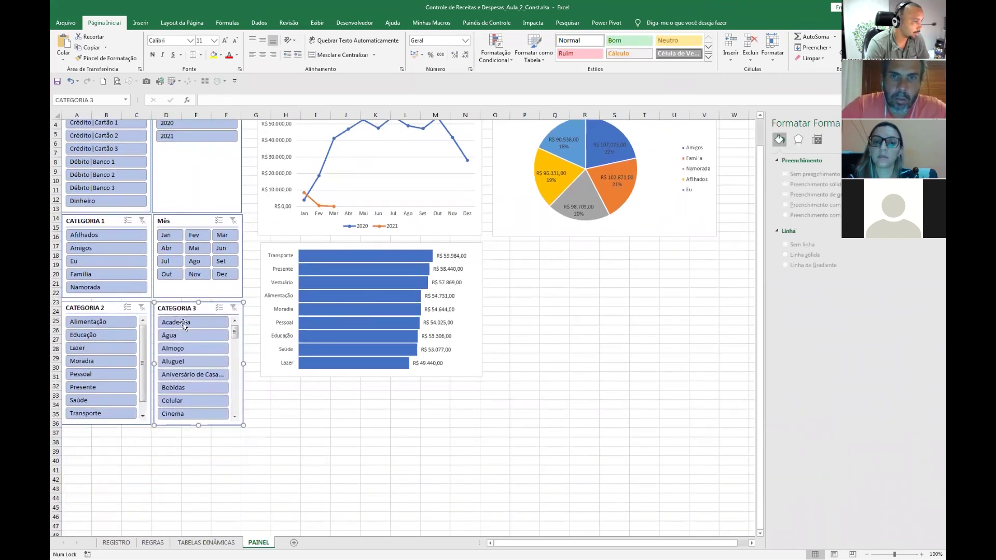
{"action": "left_click", "coordinate": [259, 404]}
{"action": "scroll", "coordinate": [259, 404], "scroll_direction": "up", "scroll_amount": 1}
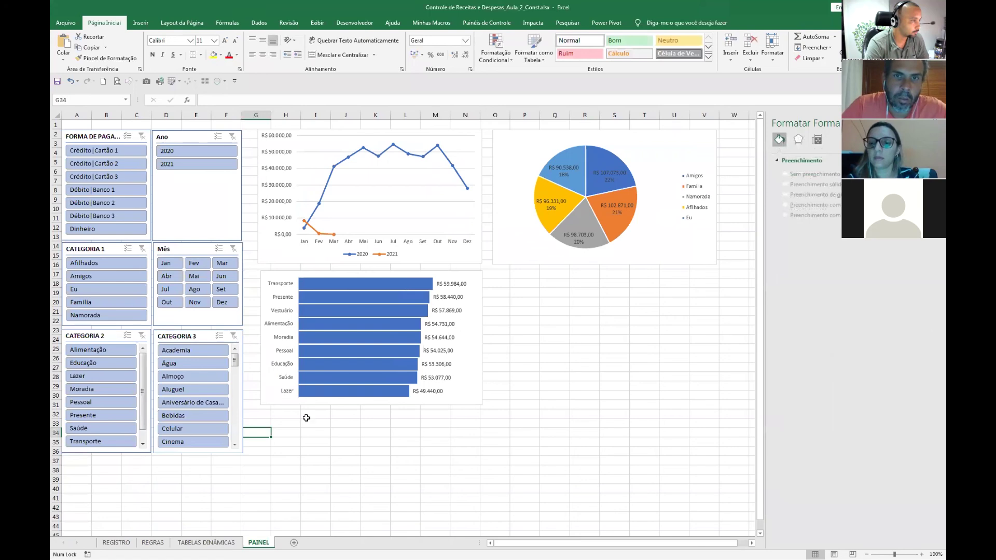
{"action": "left_click", "coordinate": [354, 508]}
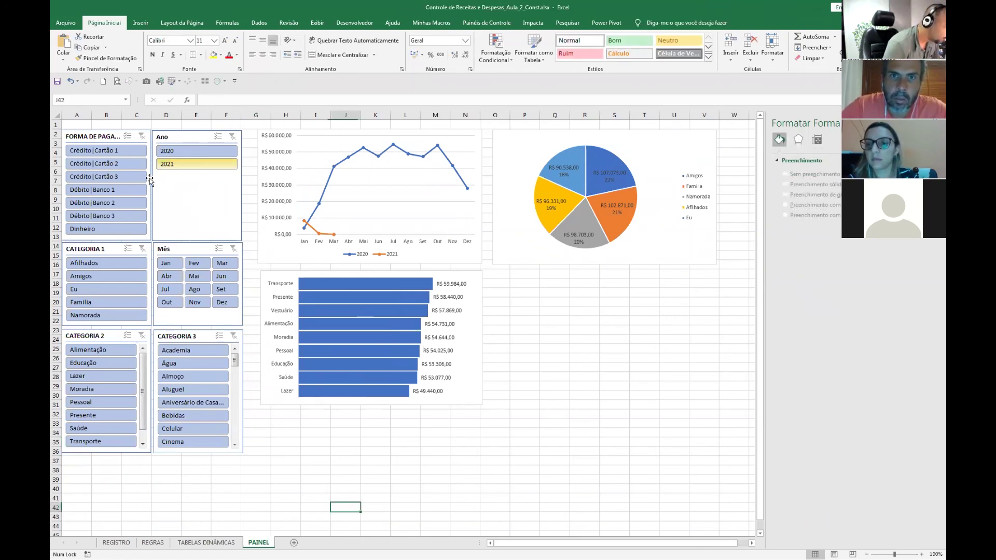
{"action": "left_click", "coordinate": [192, 216]}
{"action": "left_click", "coordinate": [197, 317], "text": "ctrl"}
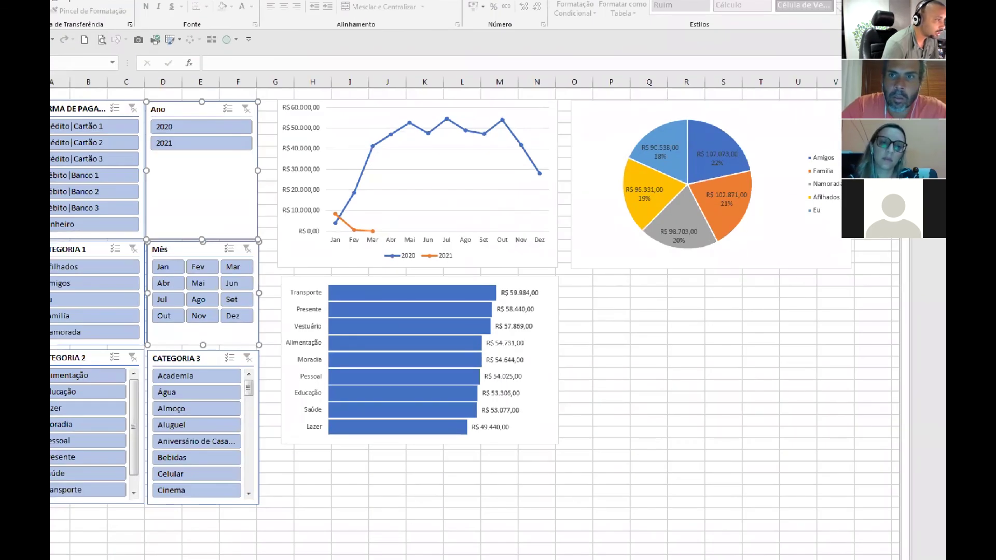
{"action": "left_click_drag", "start_coordinate": [196, 216], "coordinate": [382, 185]}
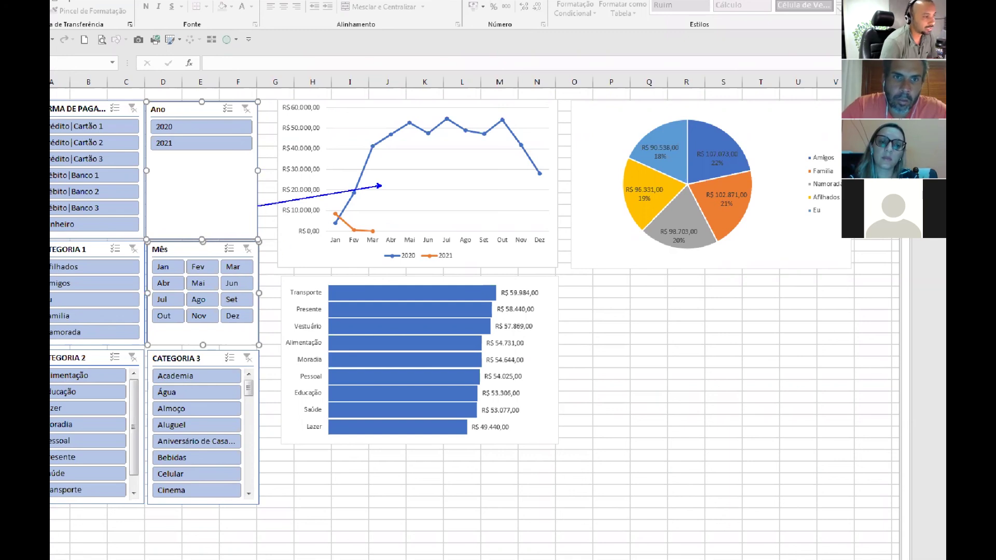
{"action": "key", "text": "Escape"}
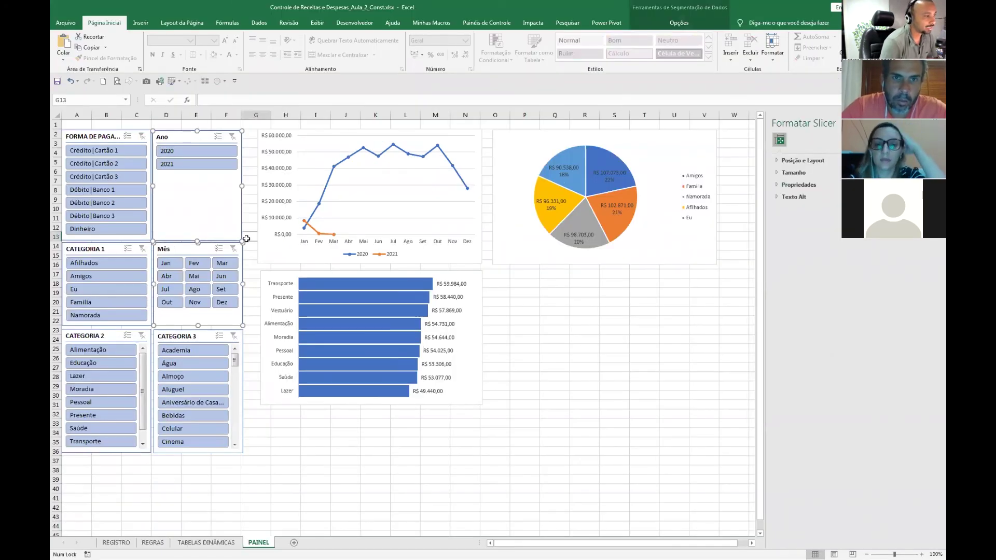
Connect the Ano slicer to the tbd_AnoMes and tbd_Cat1 pivot tables through its report connections.
{"action": "left_click", "coordinate": [242, 244]}
{"action": "right_click", "coordinate": [195, 140]}
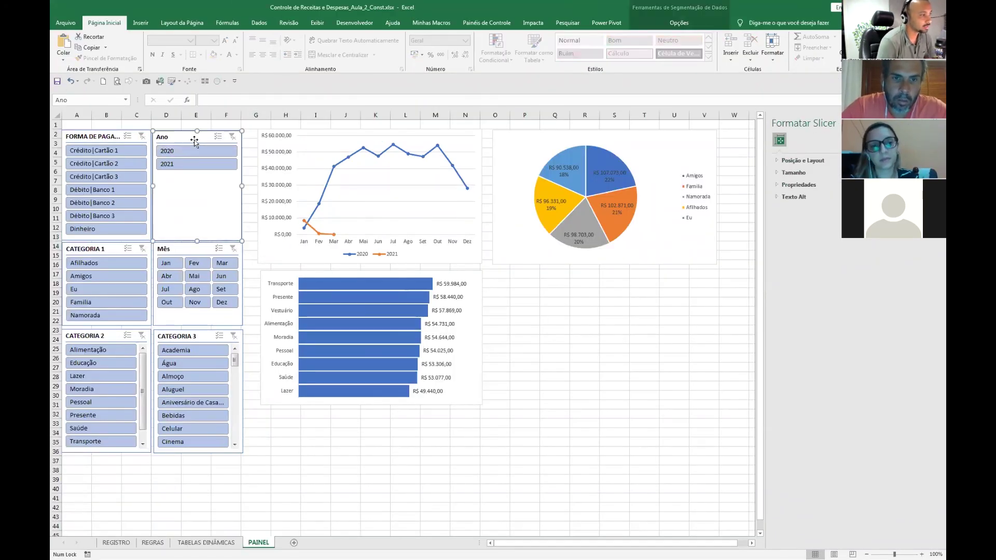
{"action": "left_click", "coordinate": [241, 252]}
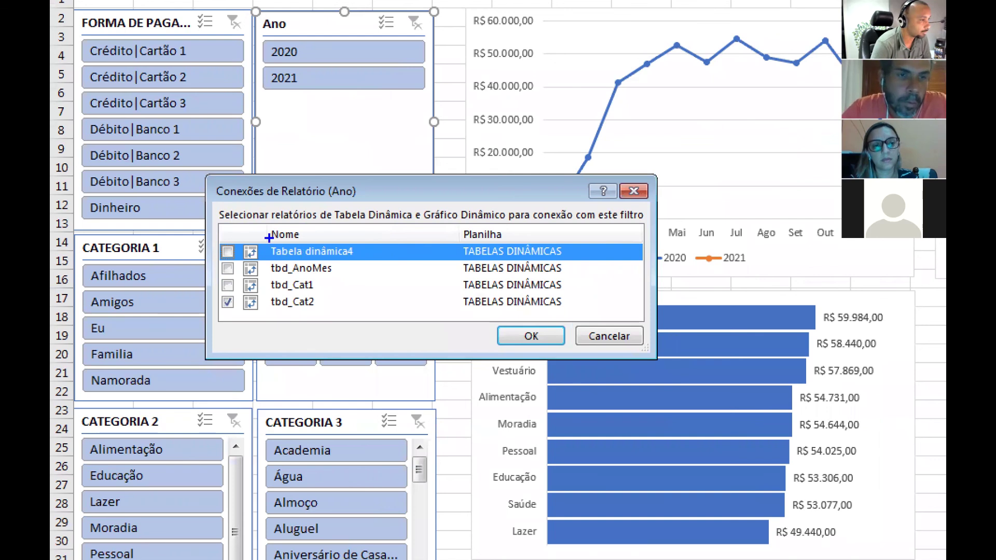
{"action": "mouse_move", "coordinate": [262, 240]}
{"action": "left_mouse_down"}
{"action": "mouse_move", "coordinate": [441, 292]}
{"action": "mouse_move", "coordinate": [438, 262]}
{"action": "left_mouse_up"}
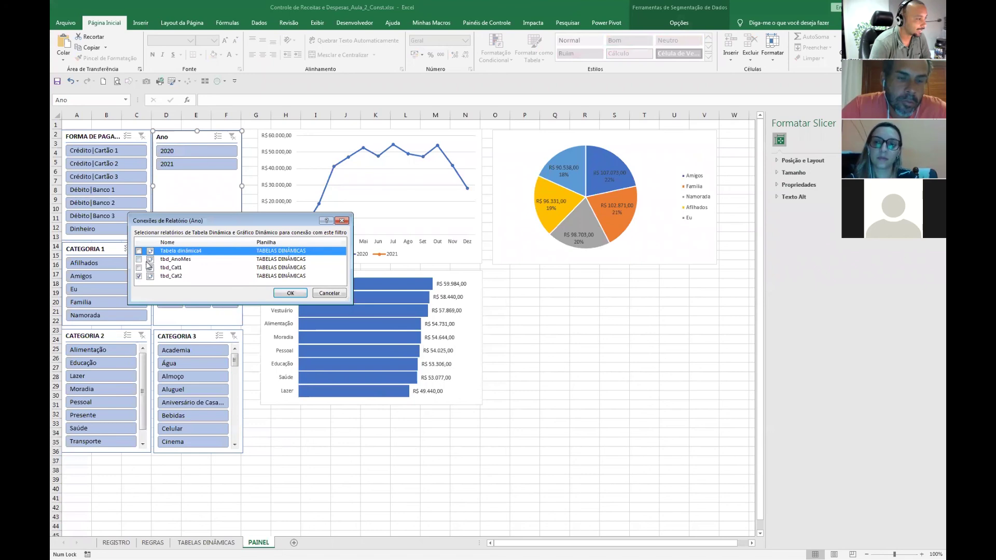
{"action": "left_click", "coordinate": [139, 259]}
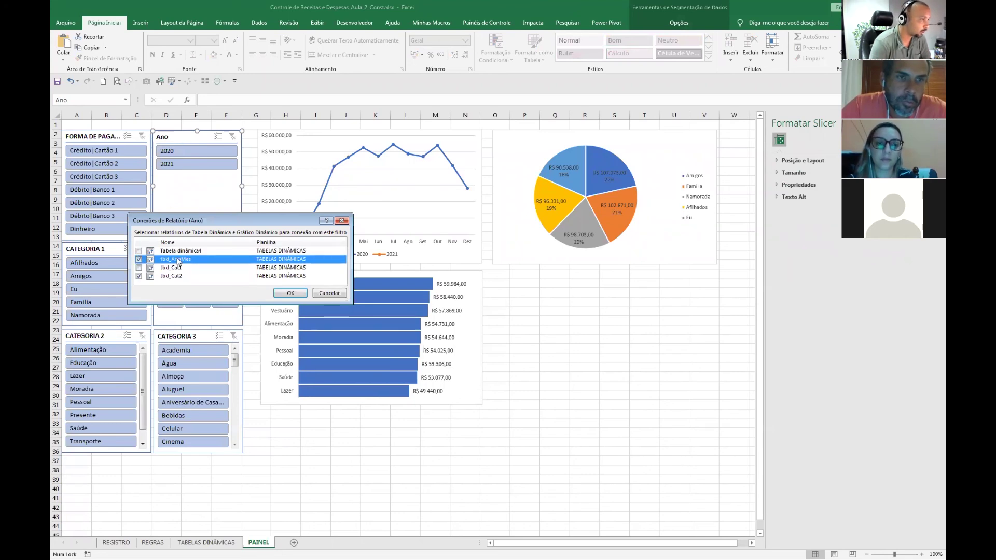
{"action": "left_click", "coordinate": [139, 268]}
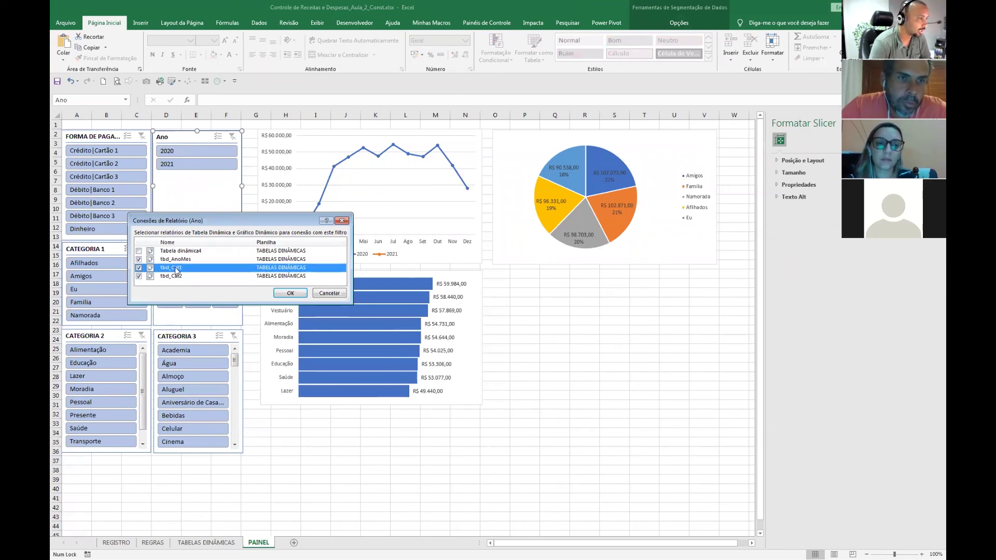
{"action": "left_click", "coordinate": [286, 294]}
Connect the Mês slicer to the tbd_Cat1 pivot table, leaving tbd_AnoMes disconnected.
{"action": "right_click", "coordinate": [190, 253]}
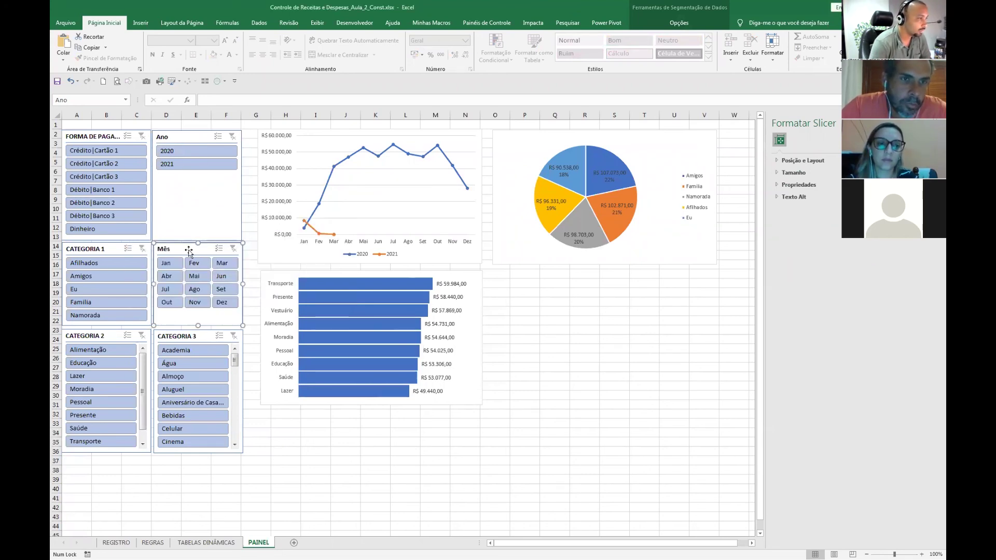
{"action": "left_click", "coordinate": [244, 364]}
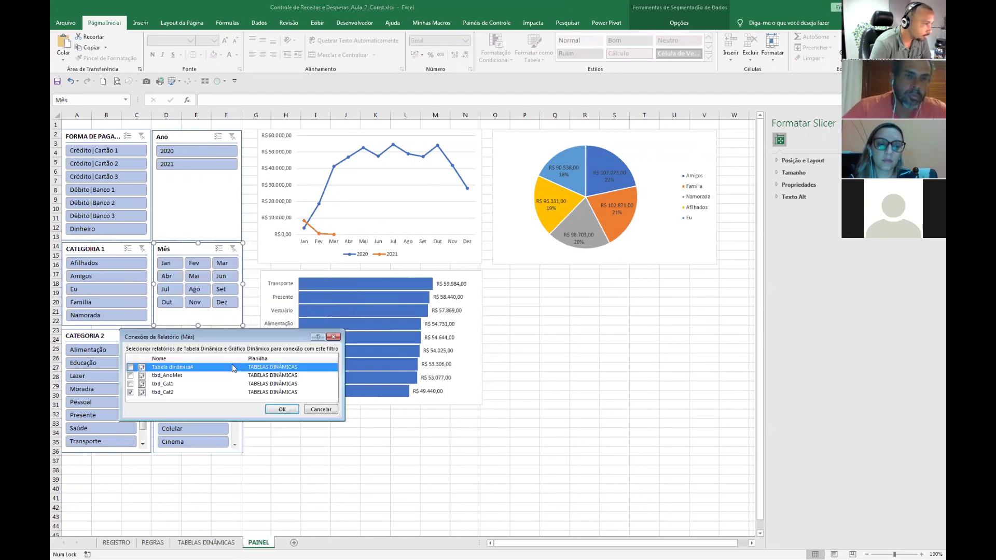
{"action": "left_click", "coordinate": [131, 384]}
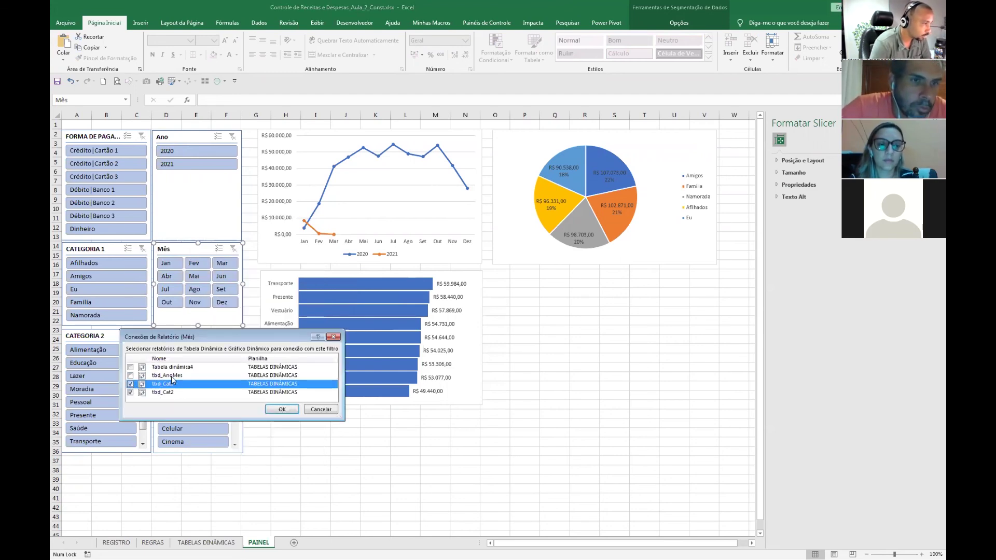
{"action": "left_click", "coordinate": [282, 410]}
{"action": "left_click", "coordinate": [326, 474]}
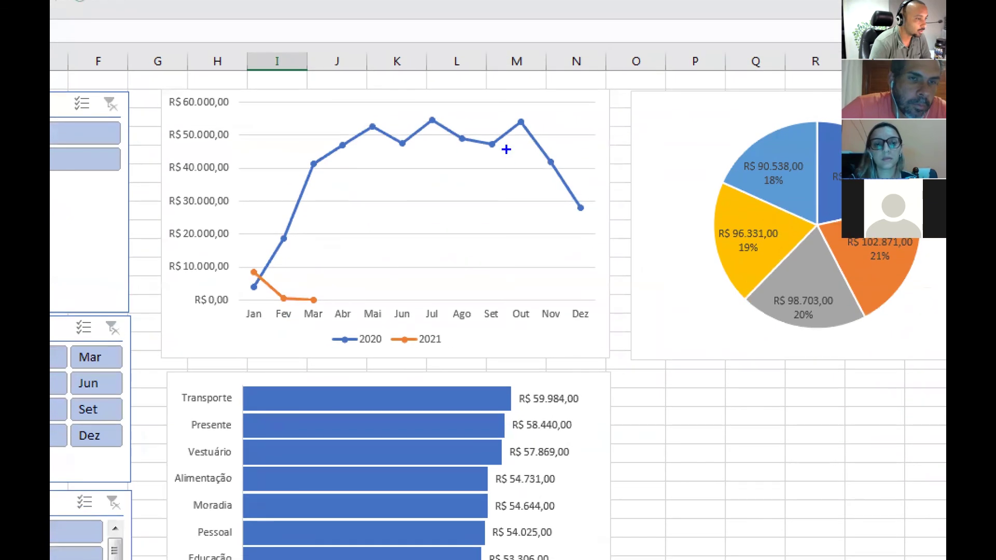
Filter the dashboard to month Out and year 2020 with the slicers to test their connections.
{"action": "left_click_drag", "start_coordinate": [510, 110], "coordinate": [539, 329]}
{"action": "key", "text": "Escape"}
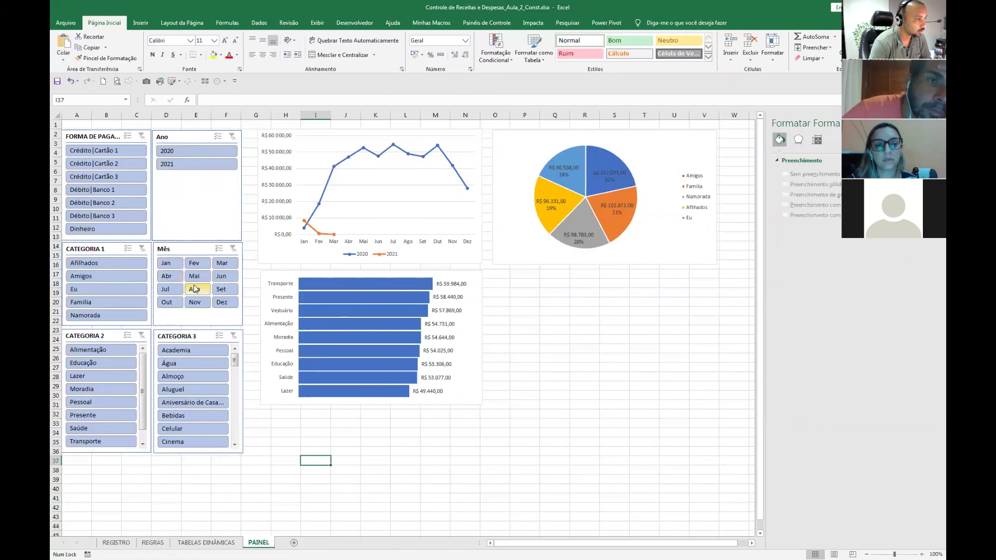
{"action": "left_click", "coordinate": [169, 303]}
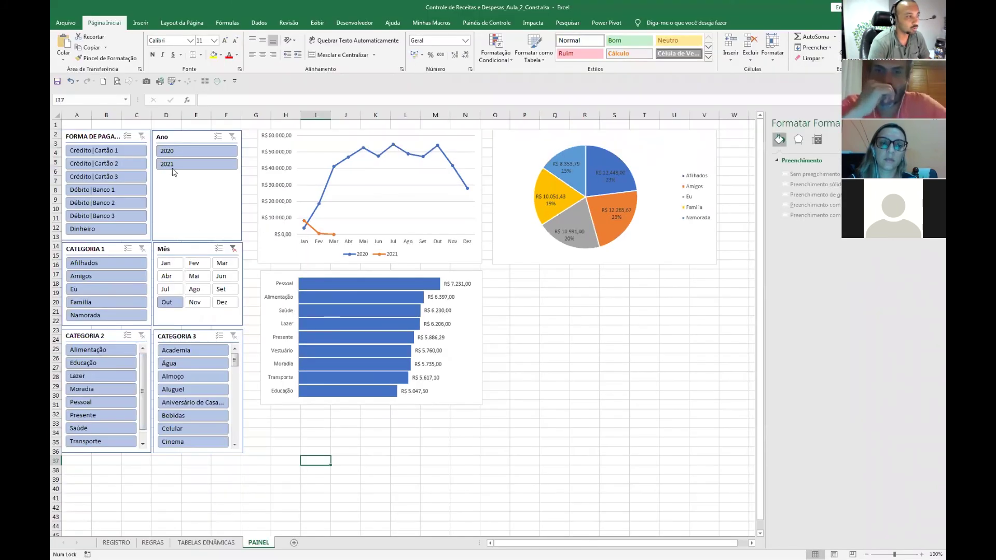
{"action": "left_click", "coordinate": [170, 151]}
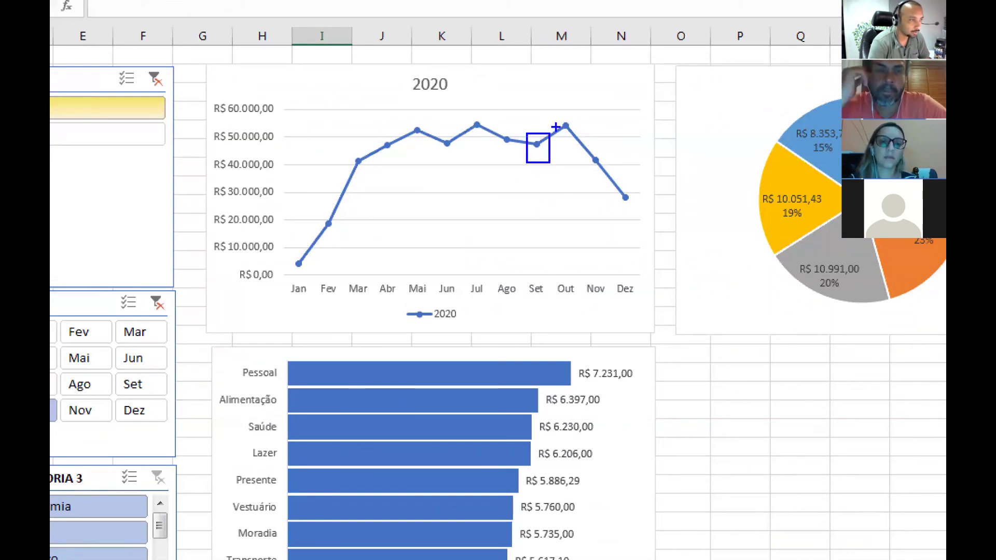
{"action": "left_click_drag", "start_coordinate": [555, 110], "coordinate": [573, 137]}
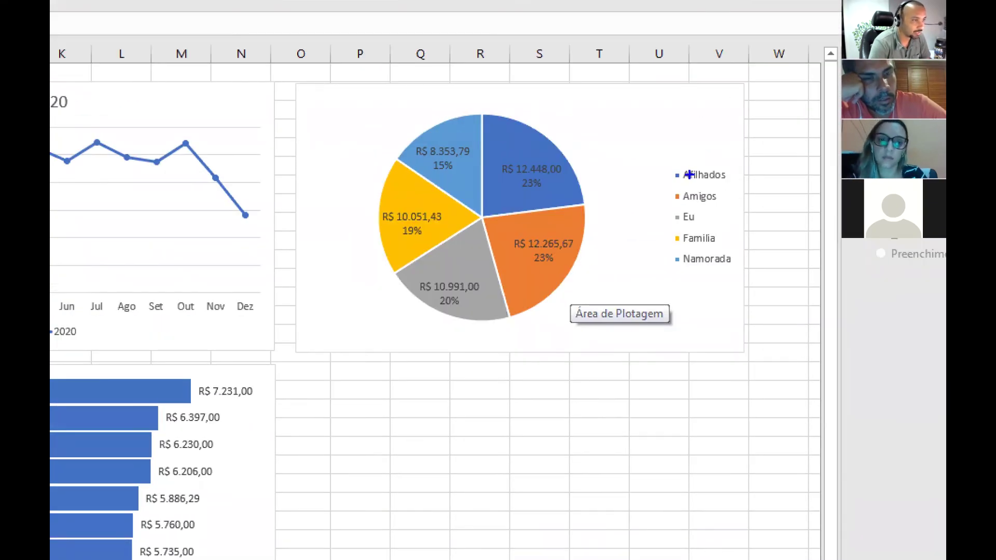
{"action": "left_click_drag", "start_coordinate": [689, 175], "coordinate": [569, 188]}
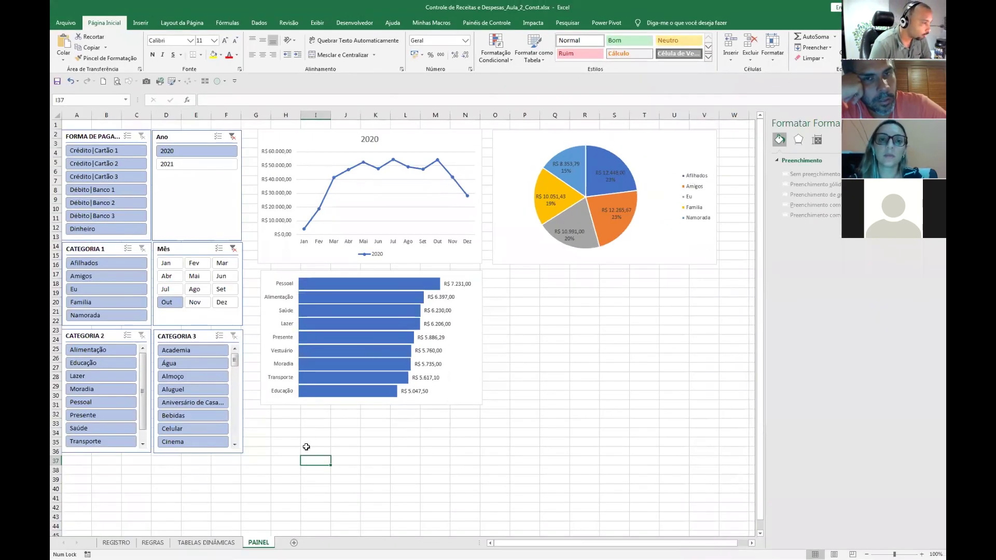
{"action": "left_click", "coordinate": [288, 469]}
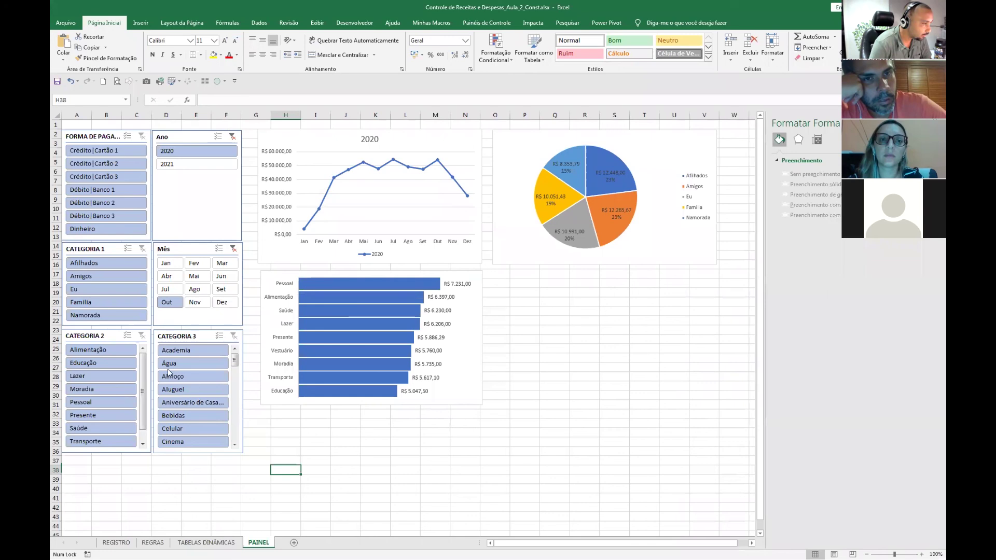
Filter the dashboard to Afilhados with the CATEGORIA 1 slicer and check the CATEGORIA 2 bar chart.
{"action": "left_click", "coordinate": [92, 265]}
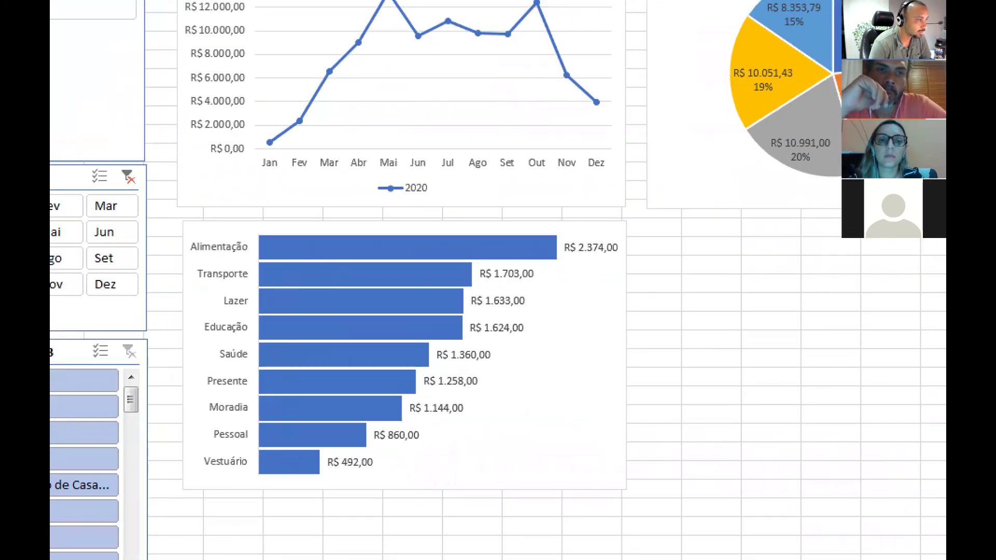
{"action": "left_click_drag", "start_coordinate": [181, 233], "coordinate": [627, 263]}
{"action": "left_click_drag", "start_coordinate": [667, 319], "coordinate": [716, 352]}
{"action": "mouse_move", "coordinate": [650, 220]}
{"action": "left_mouse_down"}
{"action": "mouse_move", "coordinate": [650, 247]}
{"action": "mouse_move", "coordinate": [824, 445]}
{"action": "mouse_move", "coordinate": [893, 488]}
{"action": "left_mouse_up"}
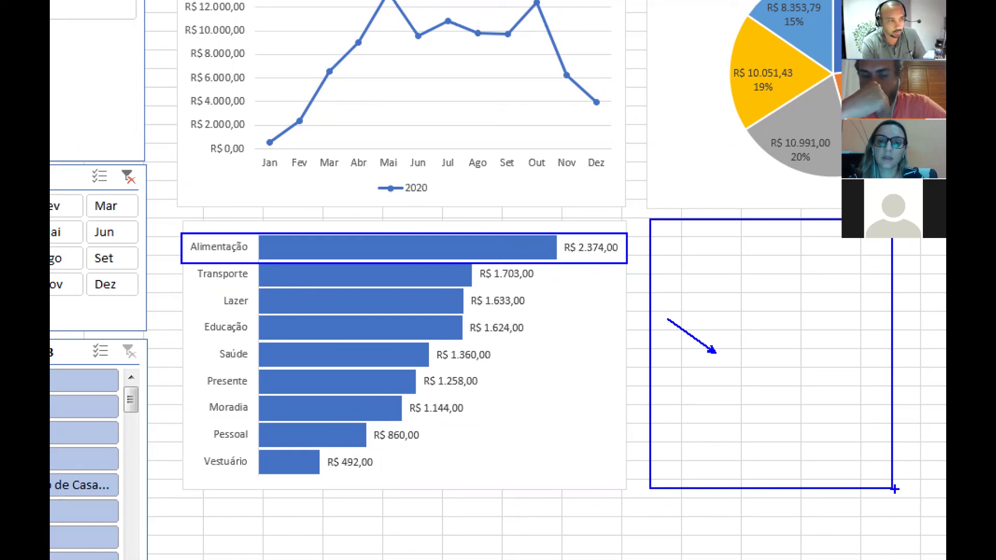
{"action": "key", "text": "Escape"}
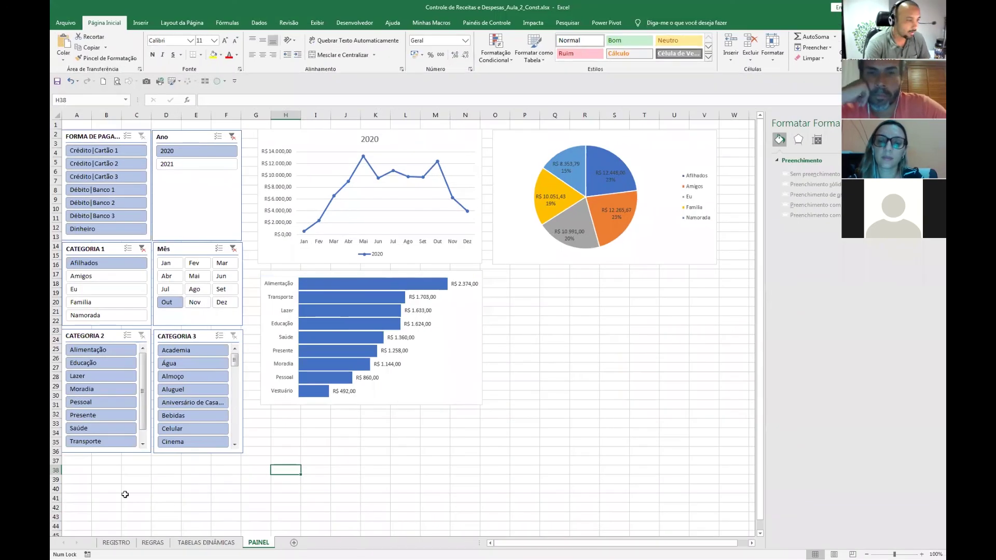
Examine the purchase dates in the DATA COMPRA column of the REGISTRO sheet.
{"action": "left_click", "coordinate": [116, 543]}
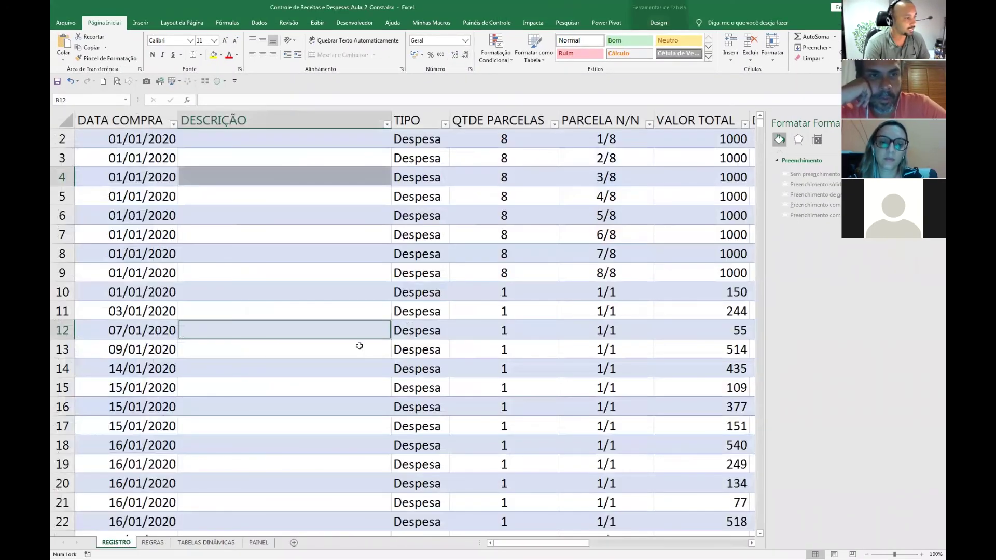
{"action": "left_click", "coordinate": [317, 311]}
{"action": "key", "text": "ctrl+Home"}
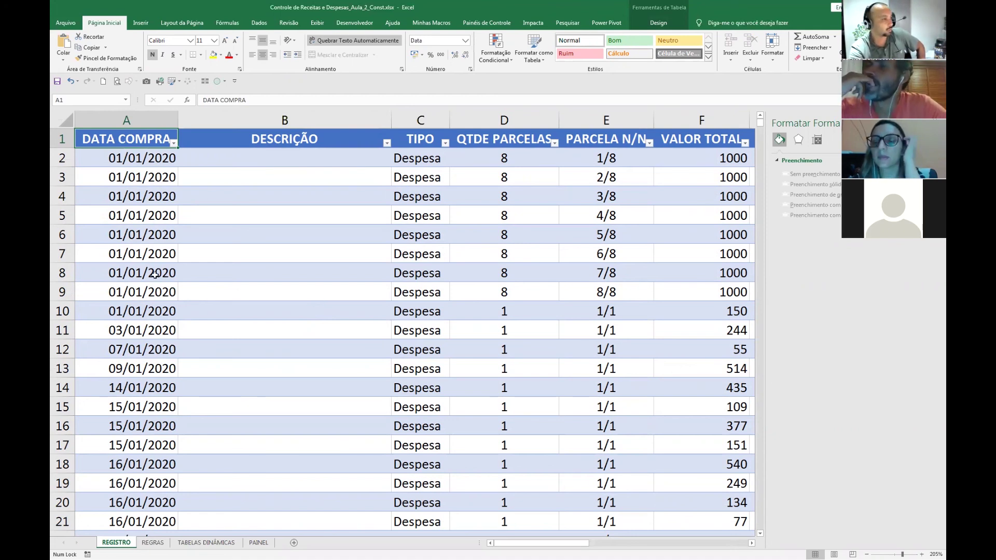
{"action": "left_click", "coordinate": [151, 256]}
{"action": "left_click", "coordinate": [146, 312]}
{"action": "left_click", "coordinate": [148, 329]}
{"action": "left_click", "coordinate": [151, 237]}
{"action": "left_click", "coordinate": [149, 257]}
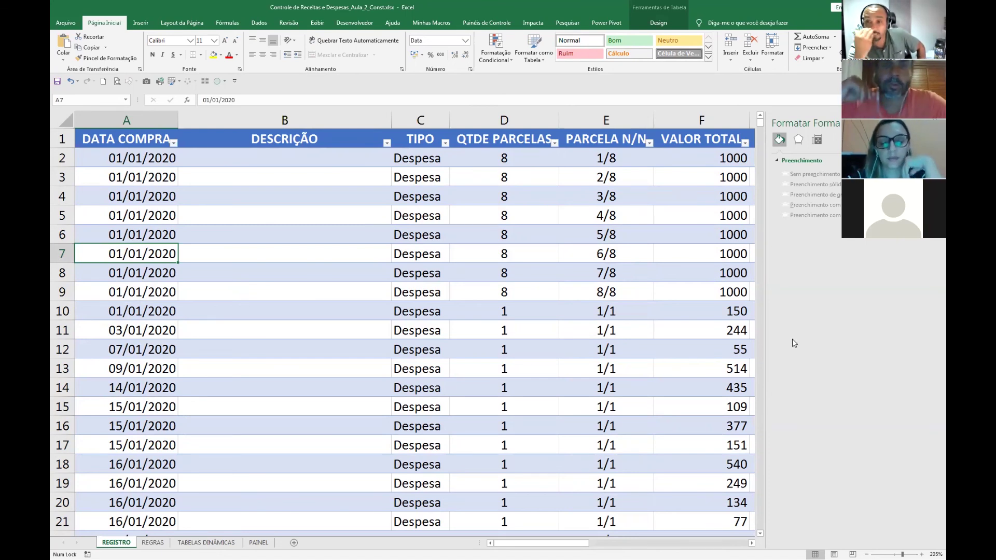
Clear the Mês, Ano and CATEGORIA 1 slicer filters on the PAINEL sheet.
{"action": "left_click", "coordinate": [258, 543]}
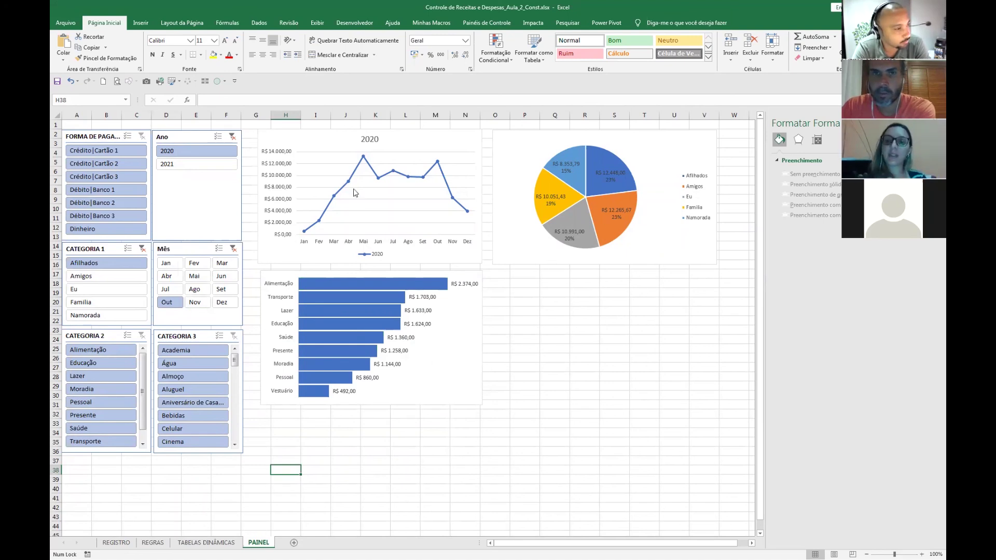
{"action": "left_click", "coordinate": [589, 357]}
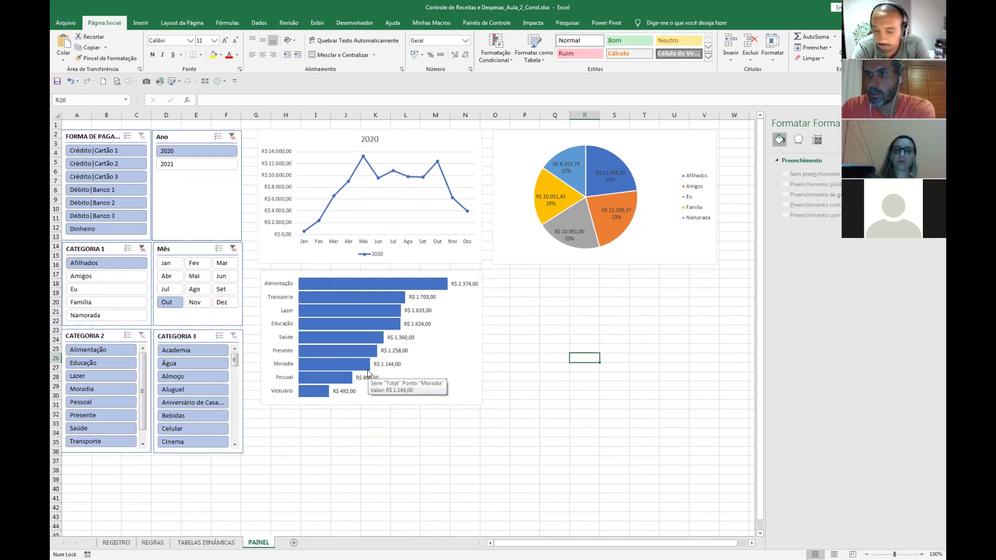
{"action": "left_click", "coordinate": [233, 248]}
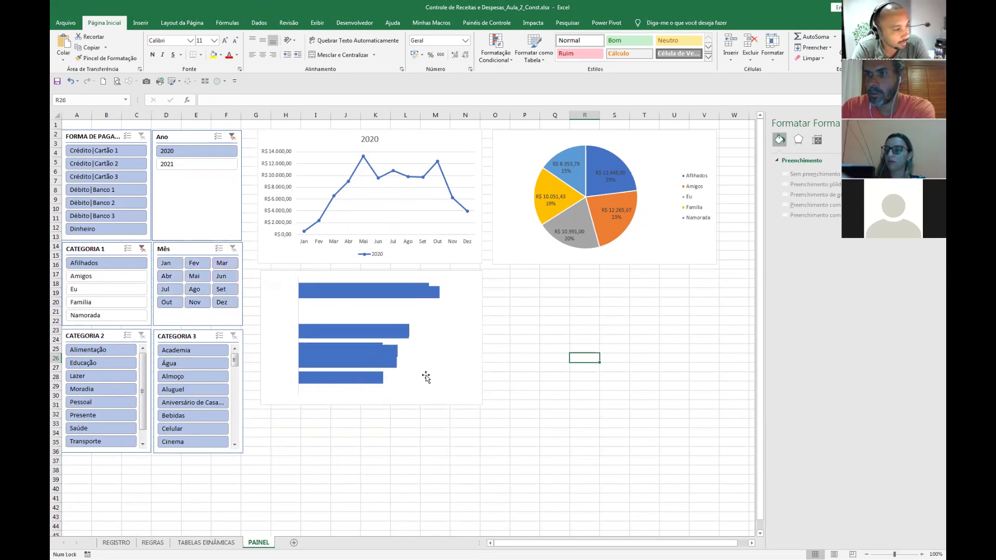
{"action": "left_click", "coordinate": [232, 137]}
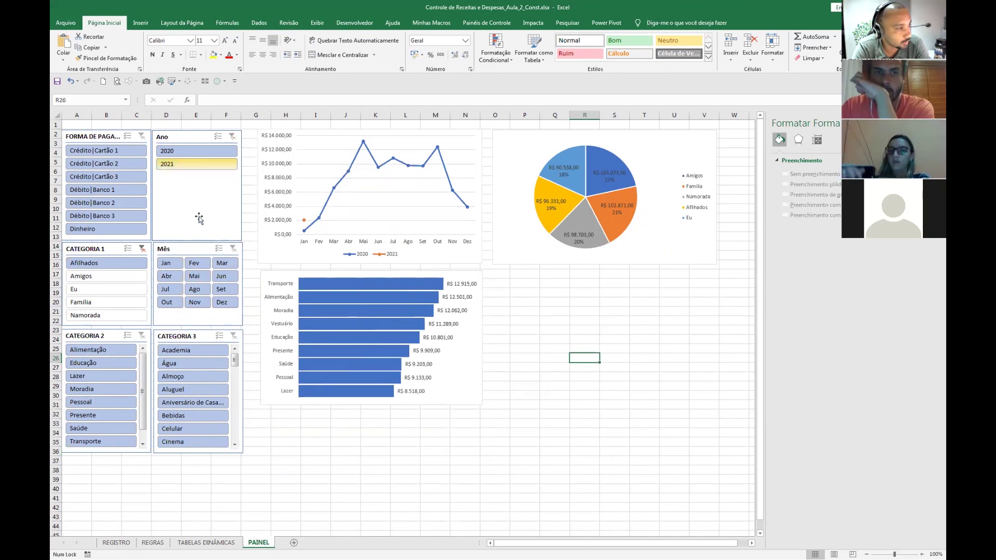
{"action": "left_click", "coordinate": [143, 251]}
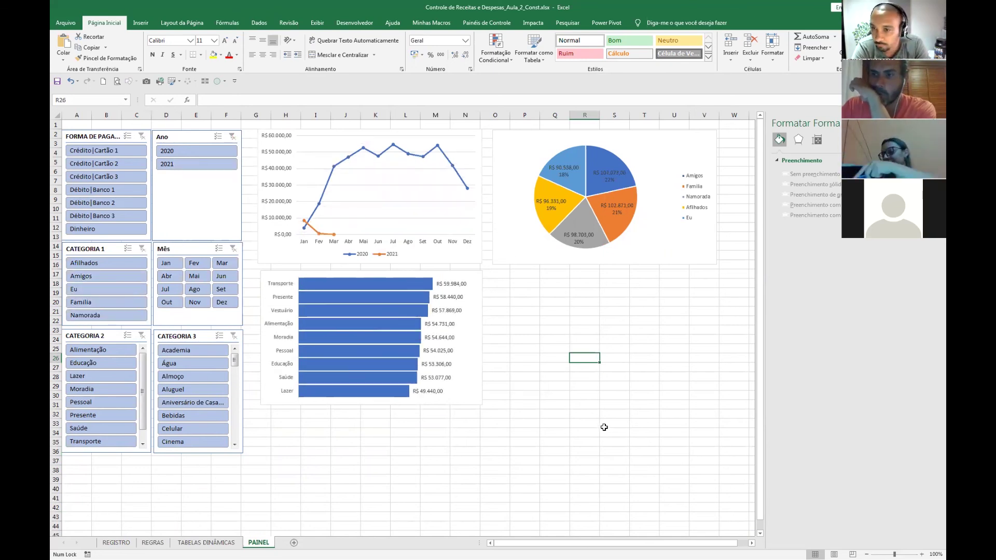
Examine the CATEGORIA 1, CATEGORIA 2 and CATEGORIA 3 columns of the REGISTRO sheet and the pivot tables on the TABELAS DINÂMICAS sheet.
{"action": "left_click", "coordinate": [133, 543]}
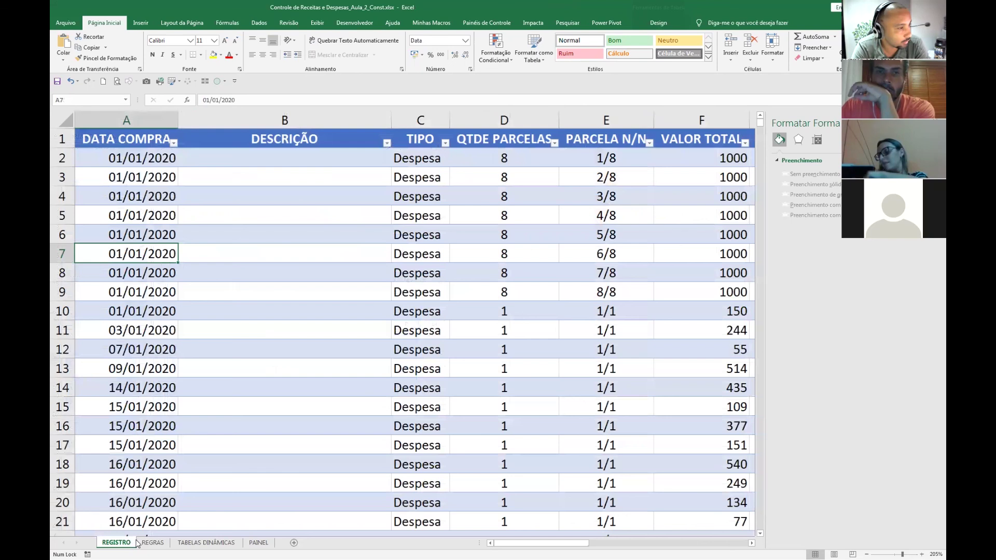
{"action": "left_click", "coordinate": [514, 215]}
{"action": "left_click_drag", "start_coordinate": [581, 543], "coordinate": [669, 542]}
{"action": "left_click", "coordinate": [480, 163]}
{"action": "left_click", "coordinate": [604, 158]}
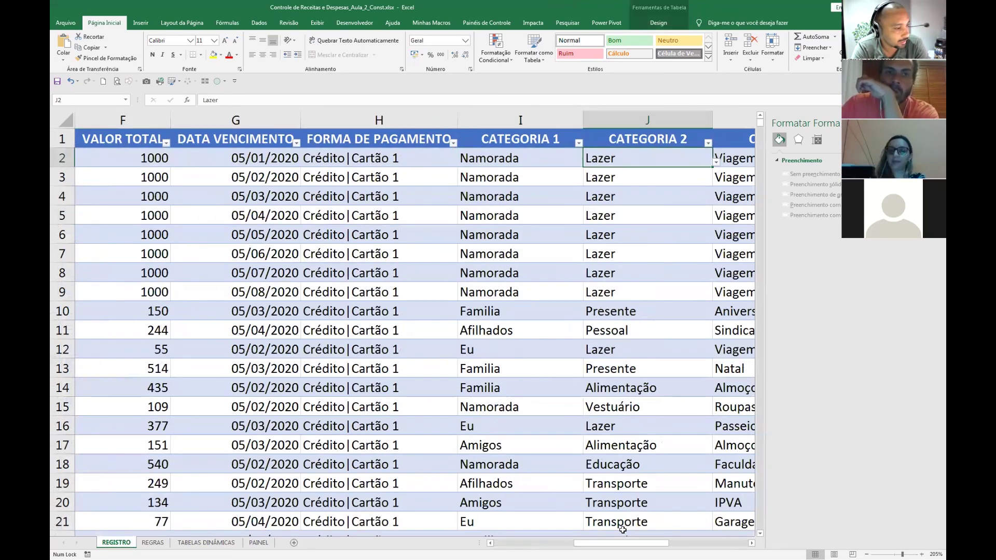
{"action": "left_click_drag", "start_coordinate": [605, 541], "coordinate": [636, 542]}
{"action": "left_click", "coordinate": [530, 158]}
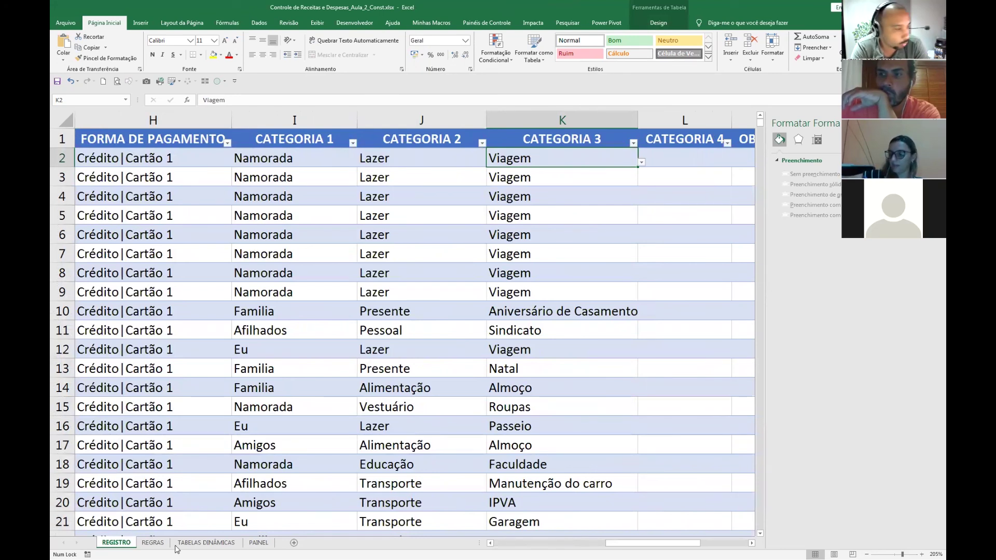
{"action": "left_click", "coordinate": [206, 542]}
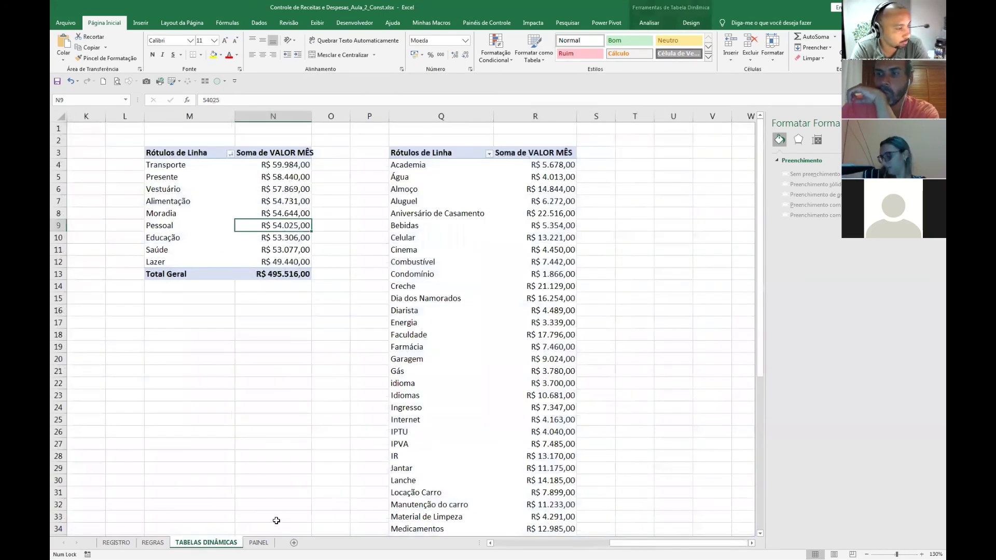
Return to the PAINEL sheet and close the Formatar Forma pane to free space around the dashboard.
{"action": "left_click", "coordinate": [259, 543]}
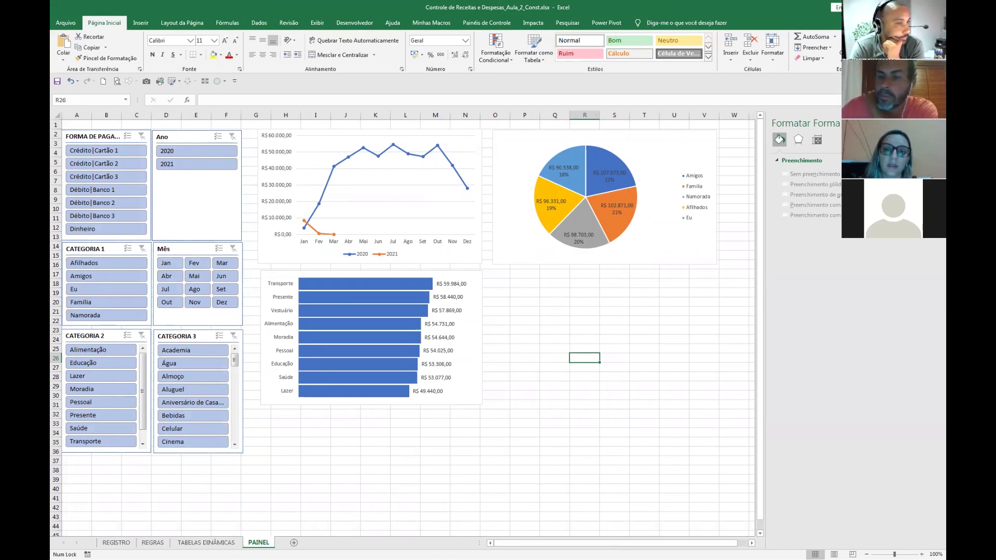
{"action": "left_click", "coordinate": [931, 123]}
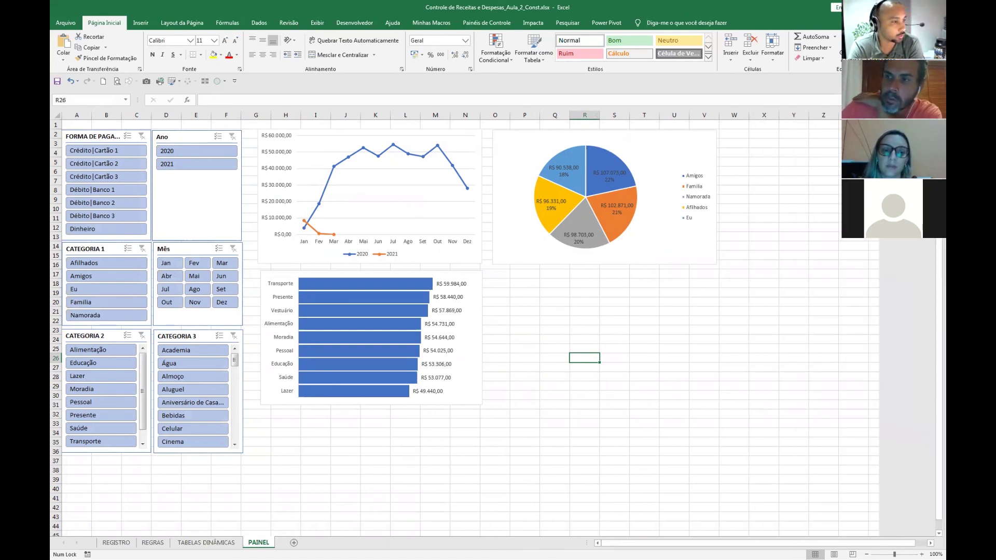
{"action": "left_click", "coordinate": [546, 421]}
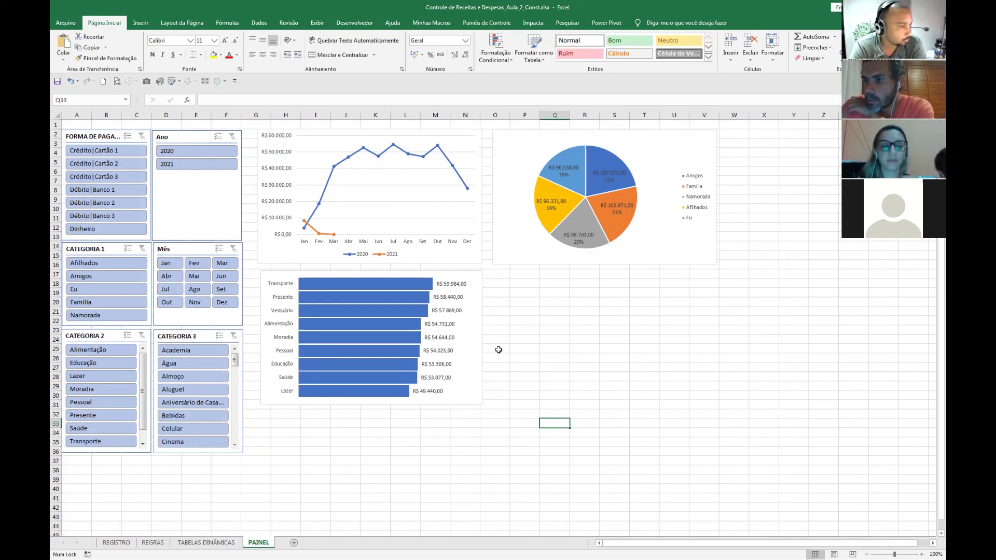
{"action": "left_click", "coordinate": [346, 463]}
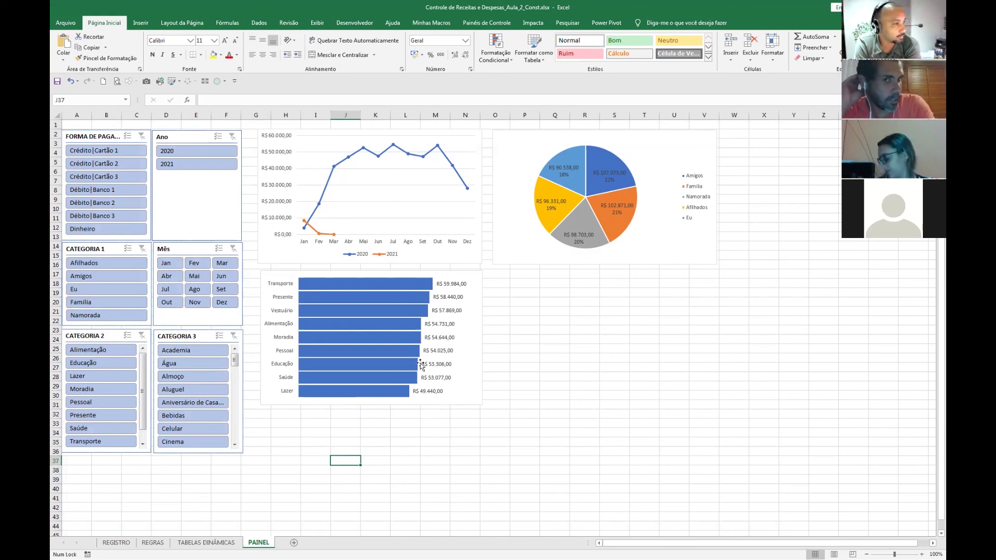
{"action": "mouse_move", "coordinate": [417, 369]}
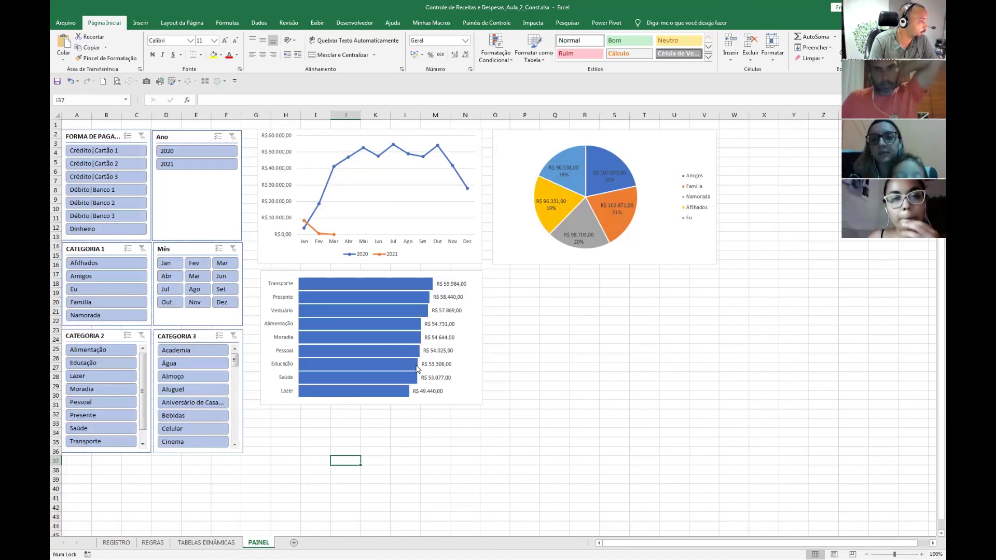
{"action": "left_click", "coordinate": [494, 357]}
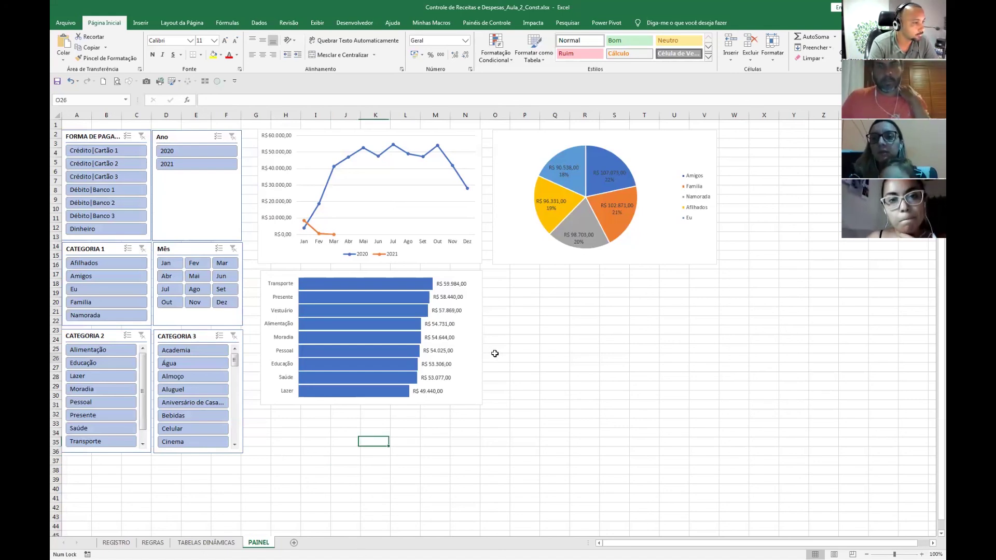
{"action": "left_click", "coordinate": [513, 283]}
{"action": "left_click", "coordinate": [522, 271]}
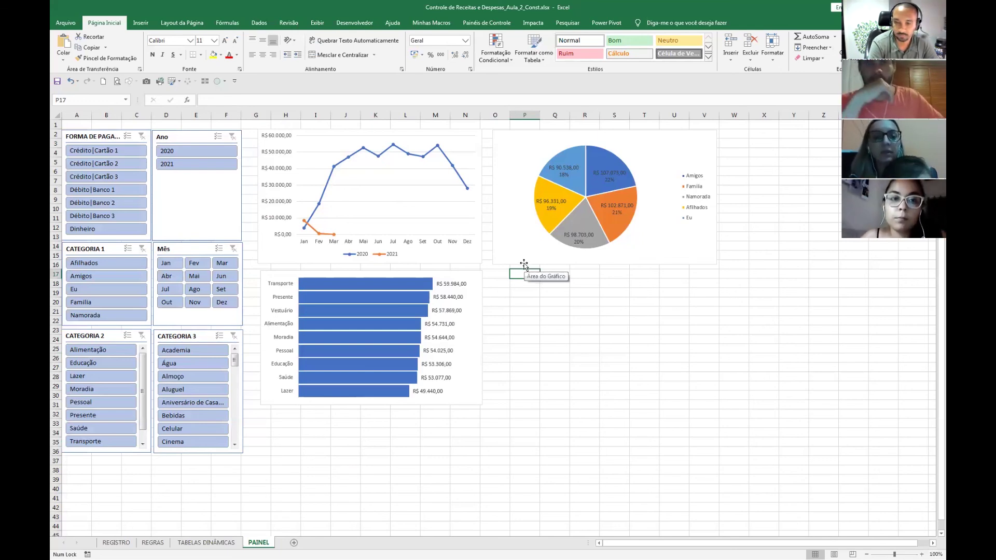
{"action": "left_click", "coordinate": [577, 377]}
{"action": "left_click", "coordinate": [512, 278]}
{"action": "left_click", "coordinate": [518, 292]}
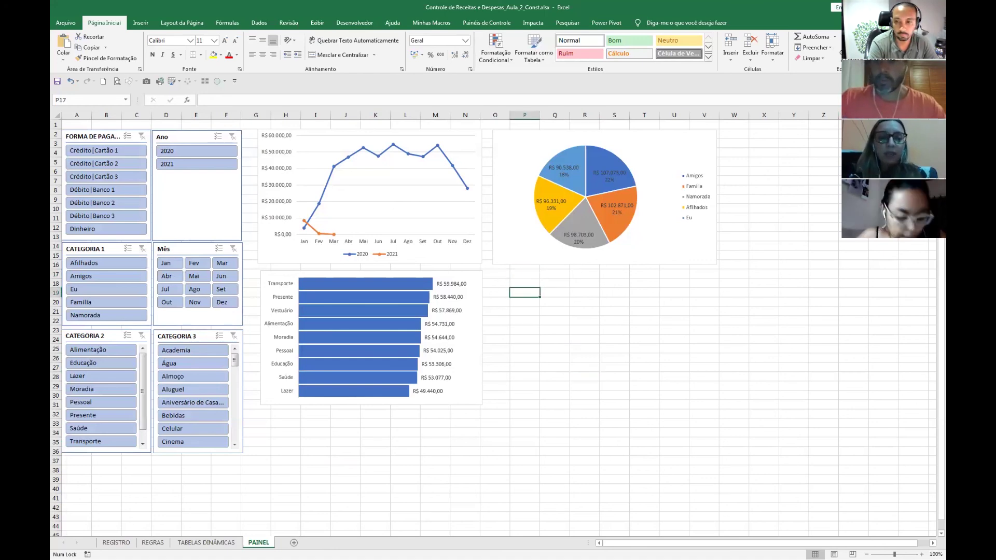